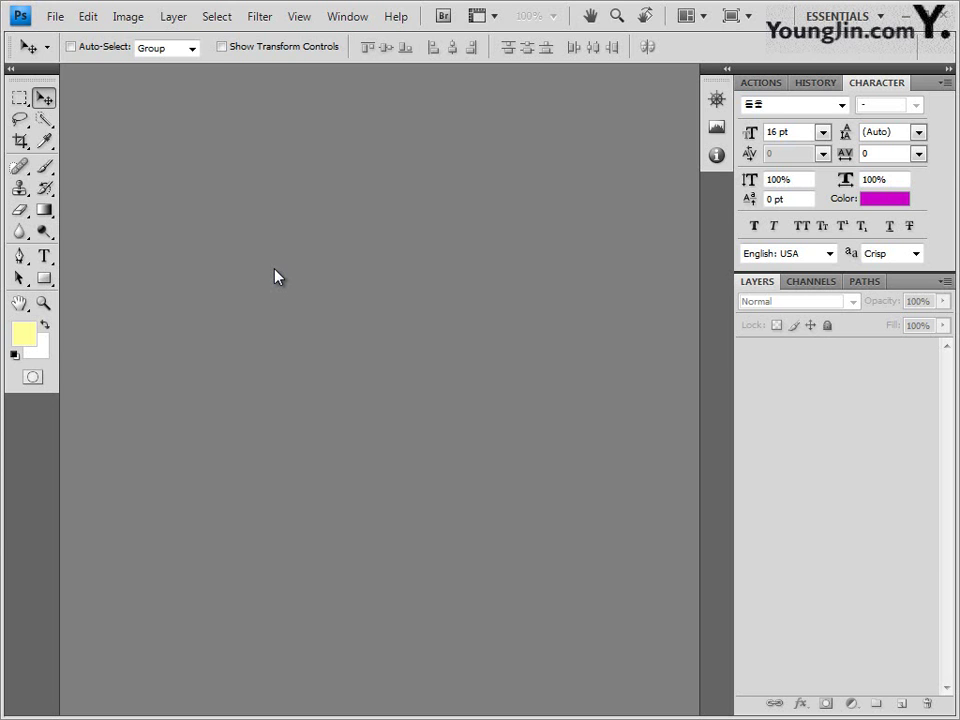
Create a 400 × 500 pixel RGB document at 72 pixels/inch with a white background and float its window
key(ctrl+n)
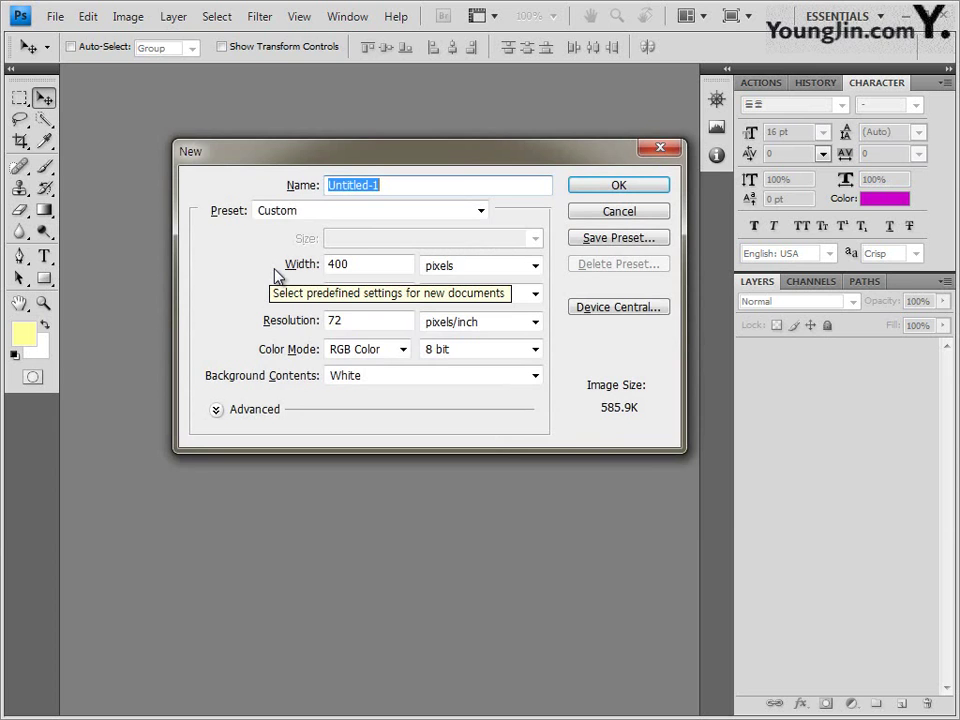
click(358, 266)
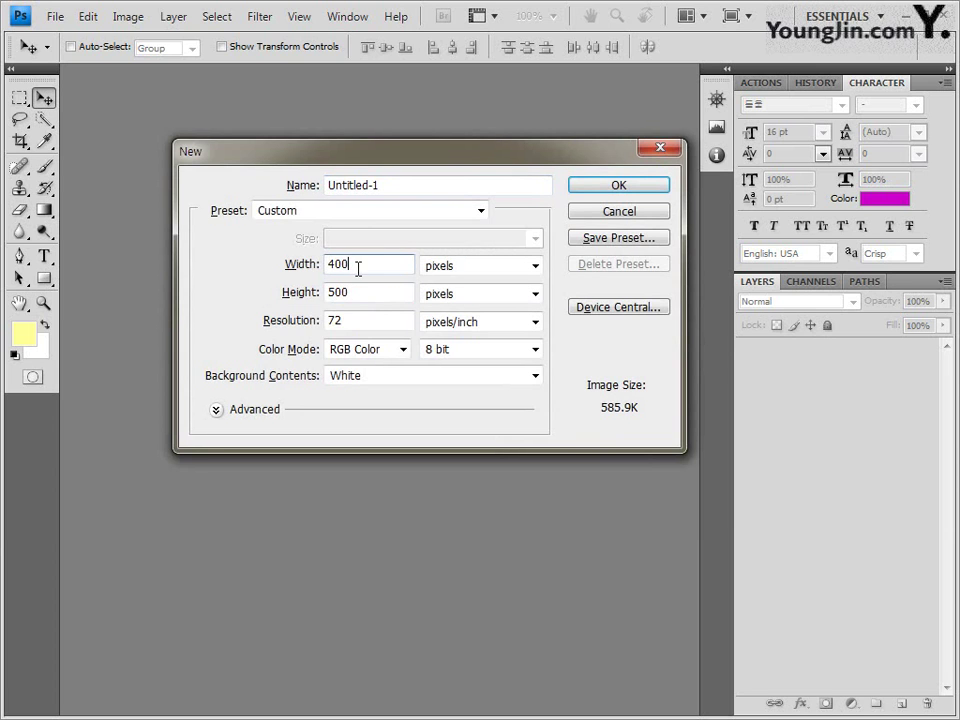
click(379, 295)
click(362, 320)
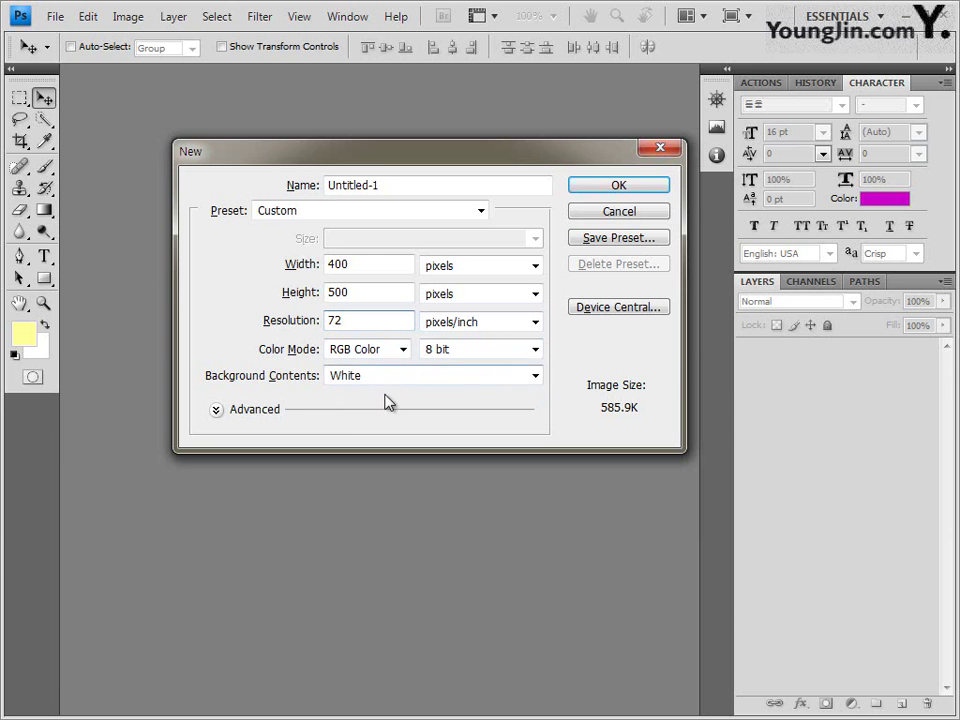
click(634, 189)
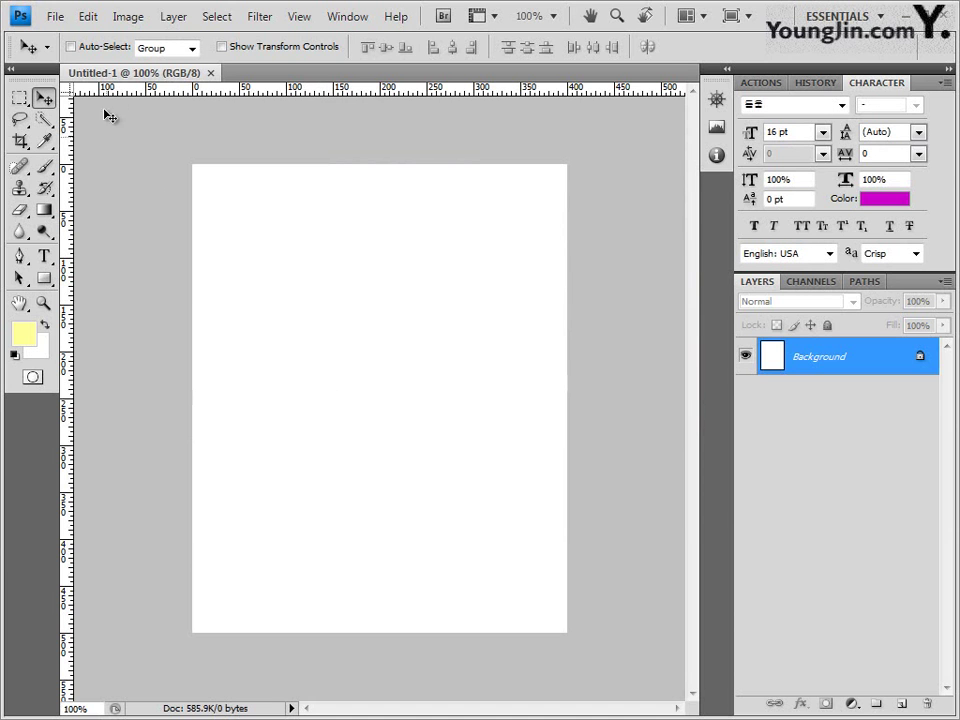
drag(124, 71, 259, 129)
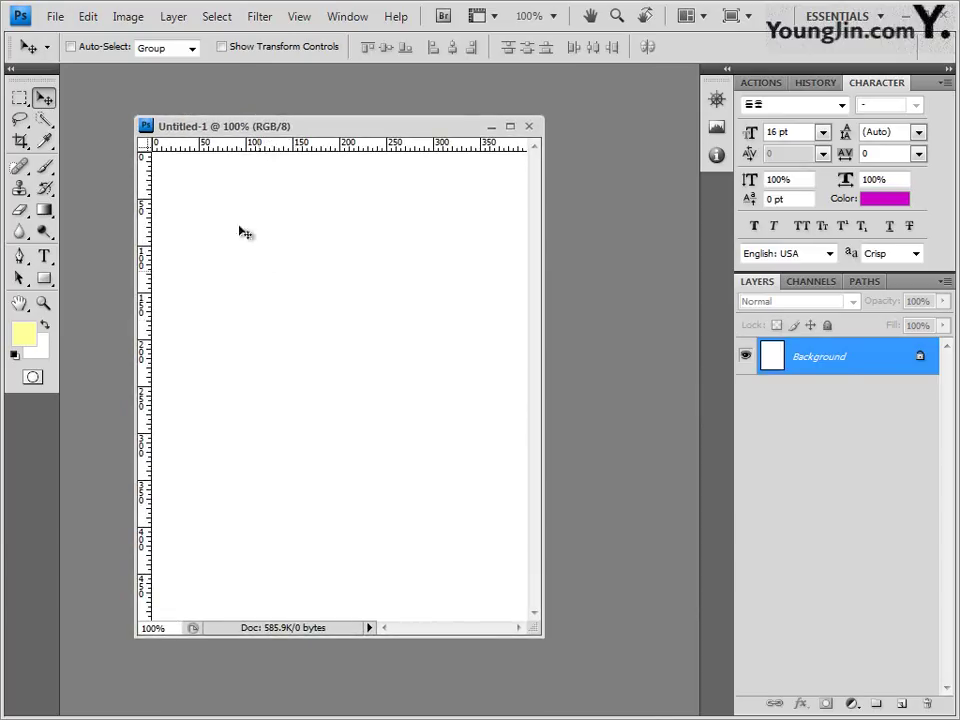
Keep the ruler units in pixels and lay out vertical and horizontal guides every 100 px across the canvas
right_click(239, 147)
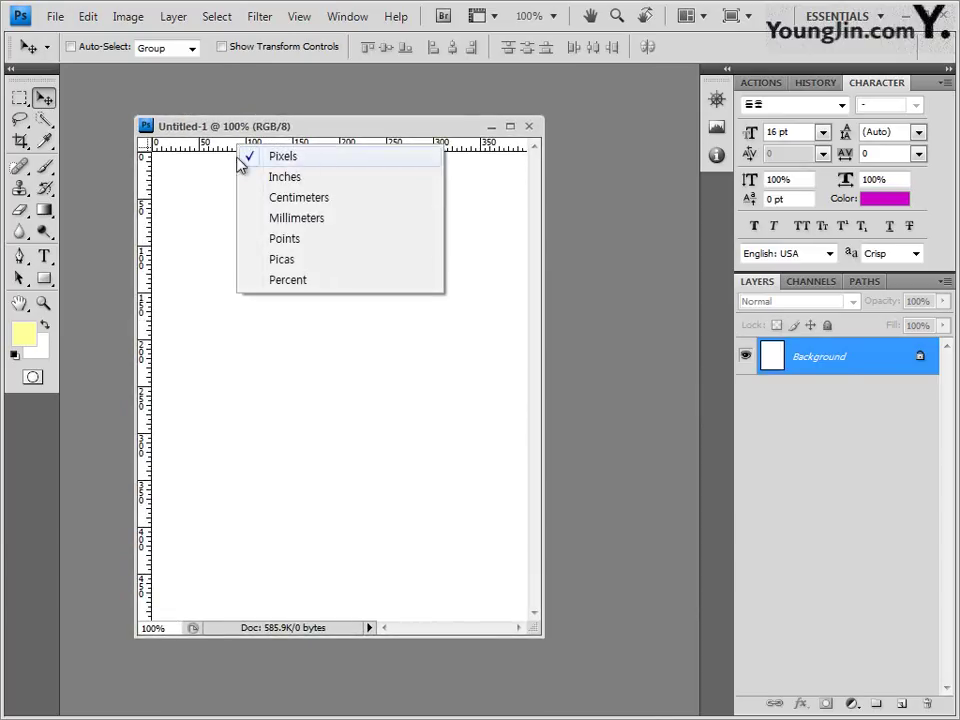
click(291, 127)
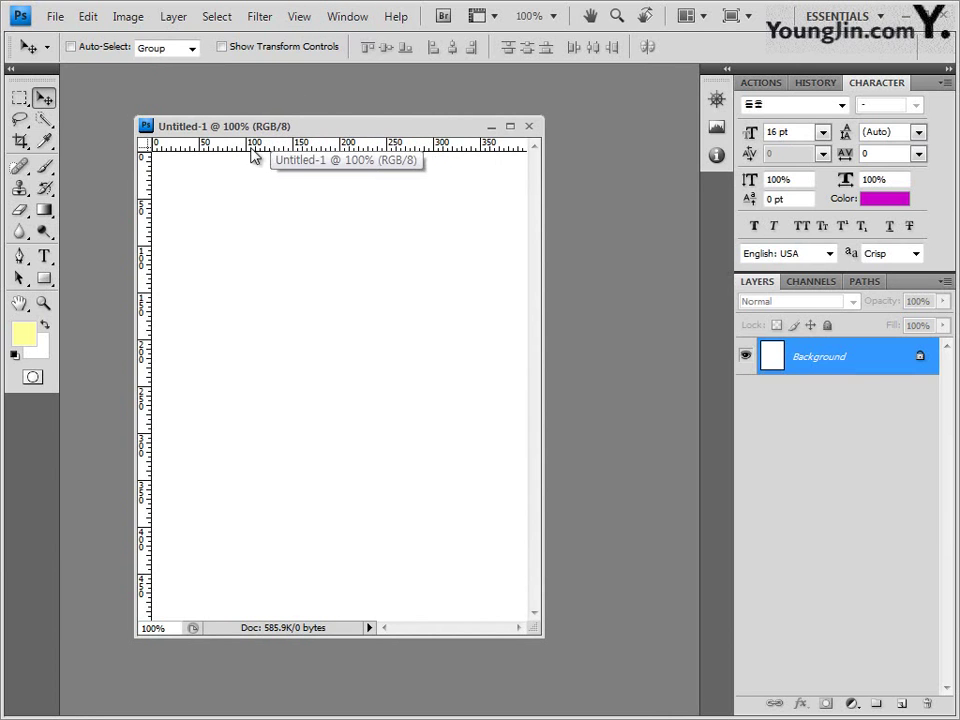
click(303, 17)
click(370, 428)
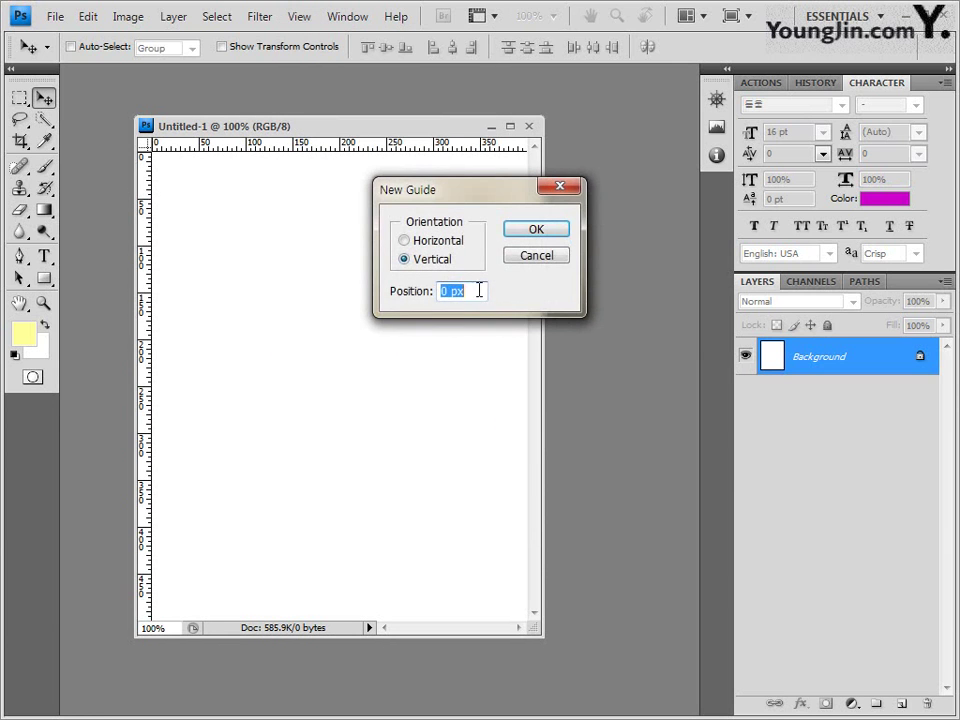
click(440, 241)
click(440, 259)
click(540, 256)
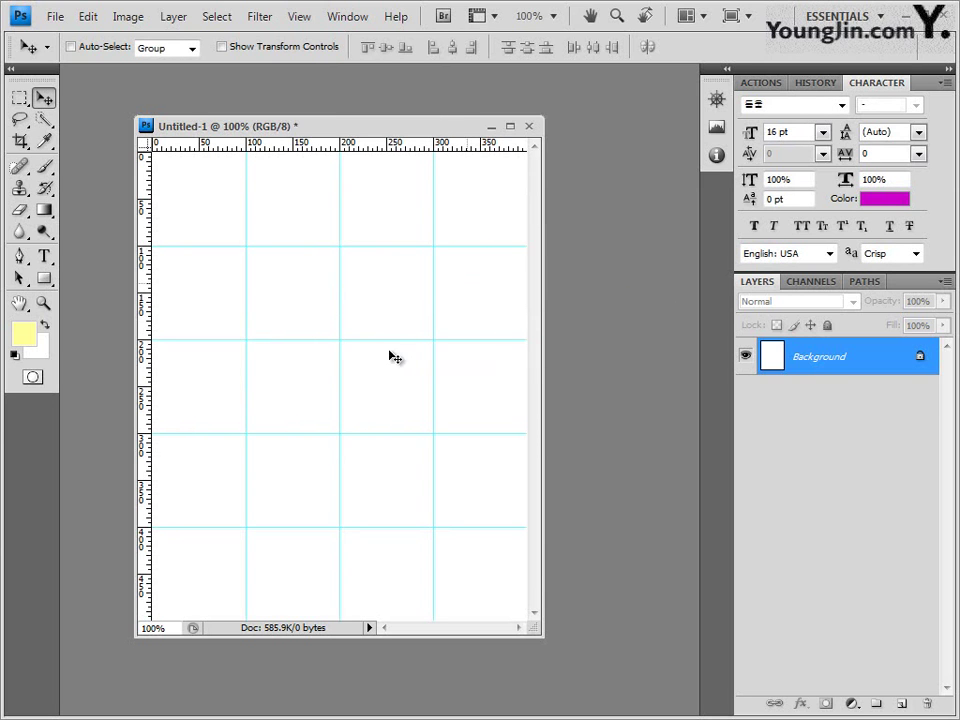
Save the document in the GTQ folder as a Photoshop file named 1 and reposition its window
click(56, 20)
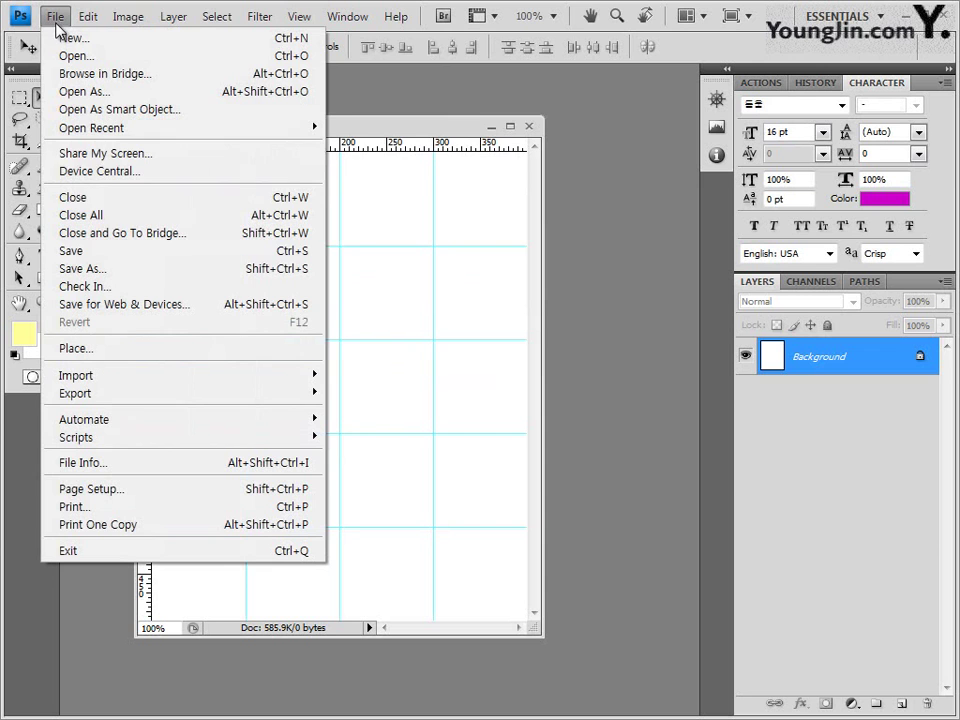
click(110, 254)
text(1)
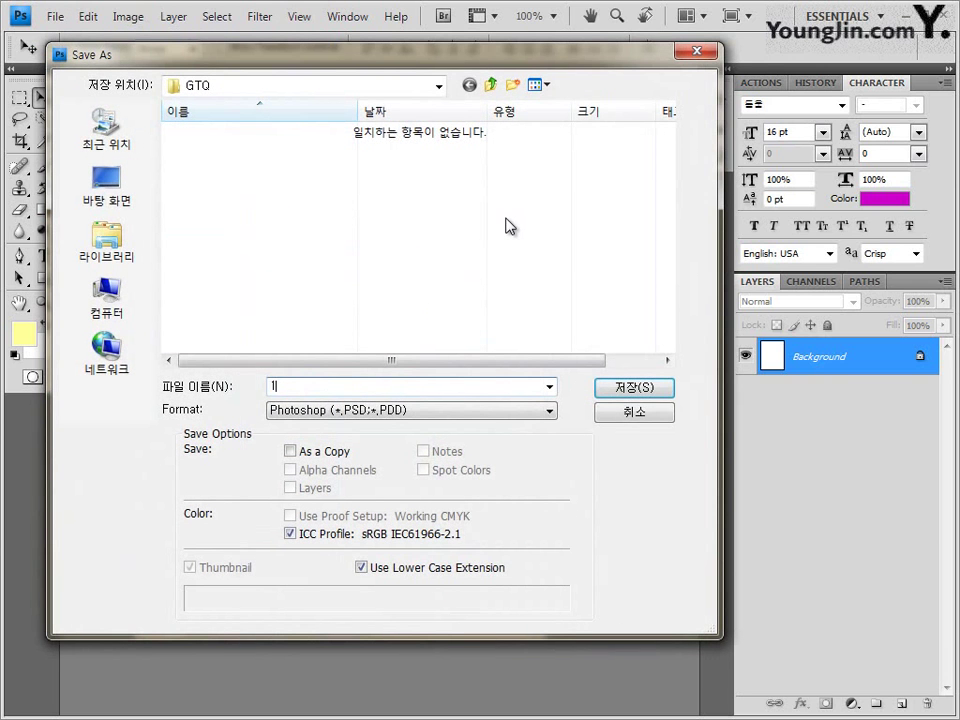
key(Return)
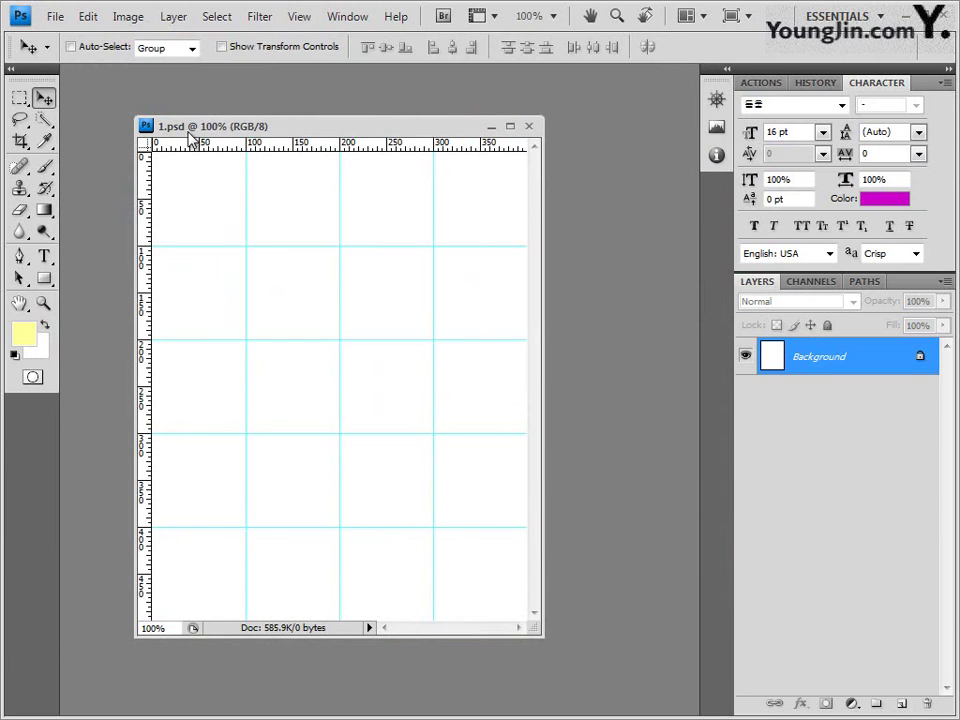
drag(365, 128, 373, 114)
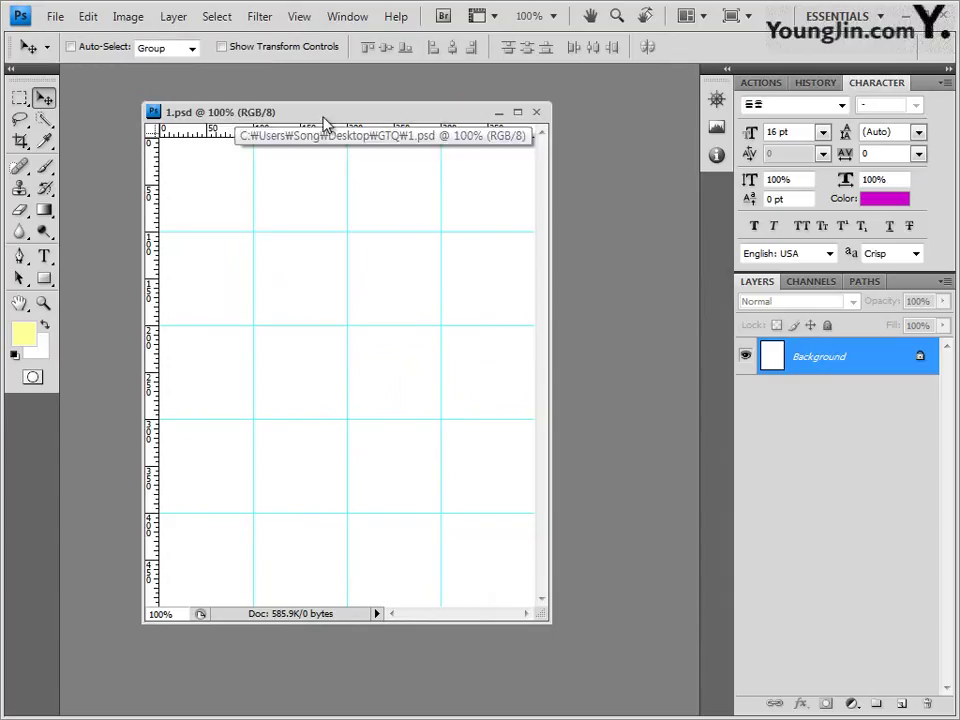
drag(324, 122, 305, 120)
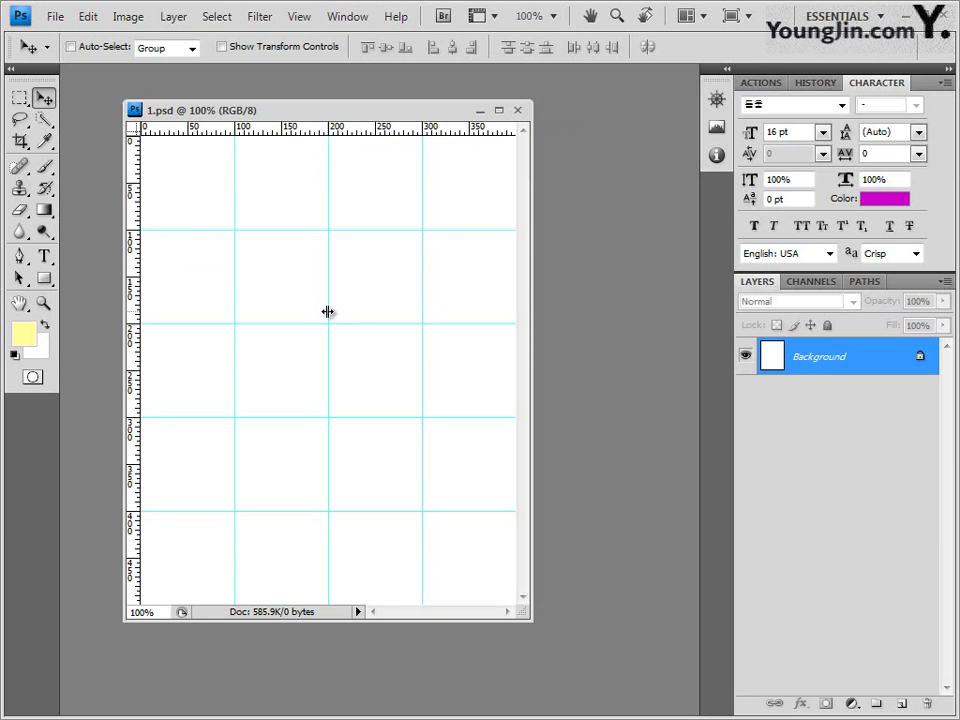
Open 2급-1.JPG from the 기출문제03 folder in the file explorer, copy the whole image, close it and paste it into 1.psd
key(alt+Tab)
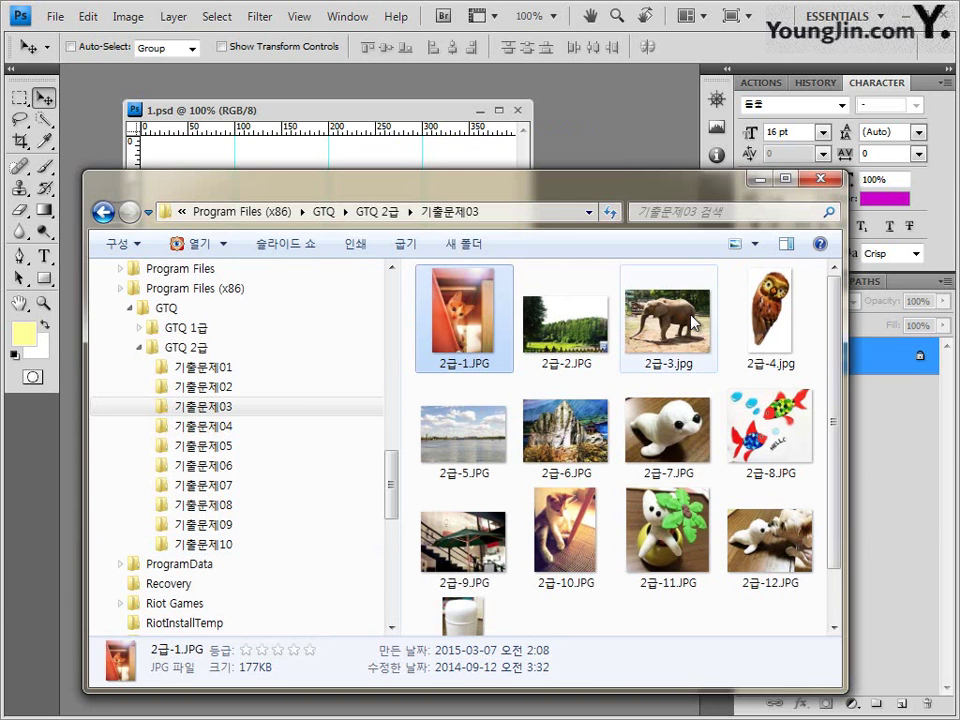
click(475, 366)
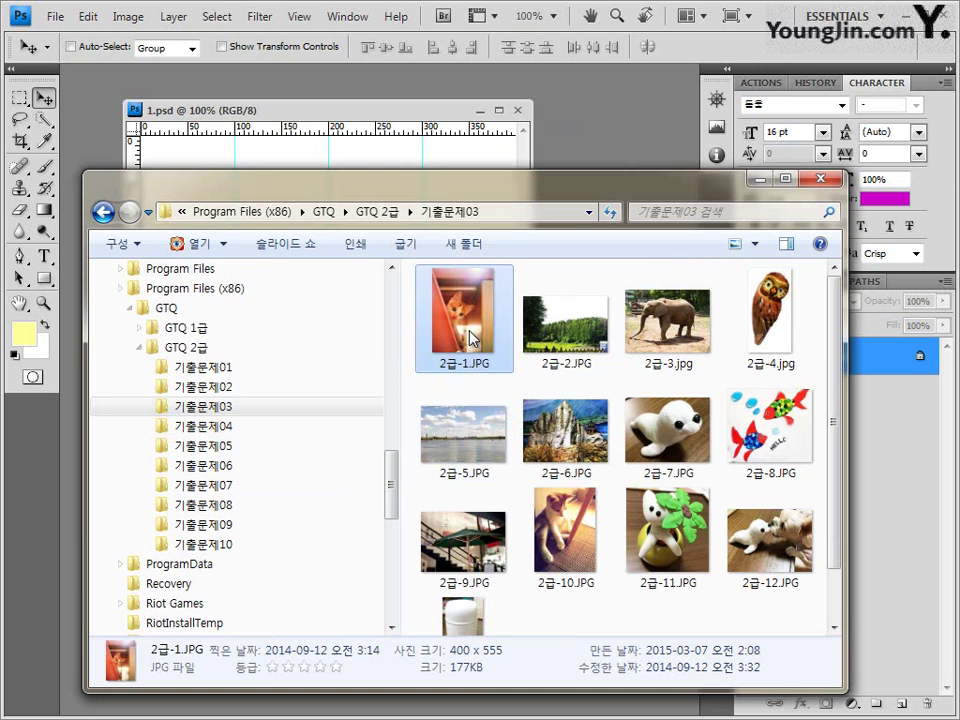
drag(473, 337, 583, 135)
drag(171, 71, 535, 113)
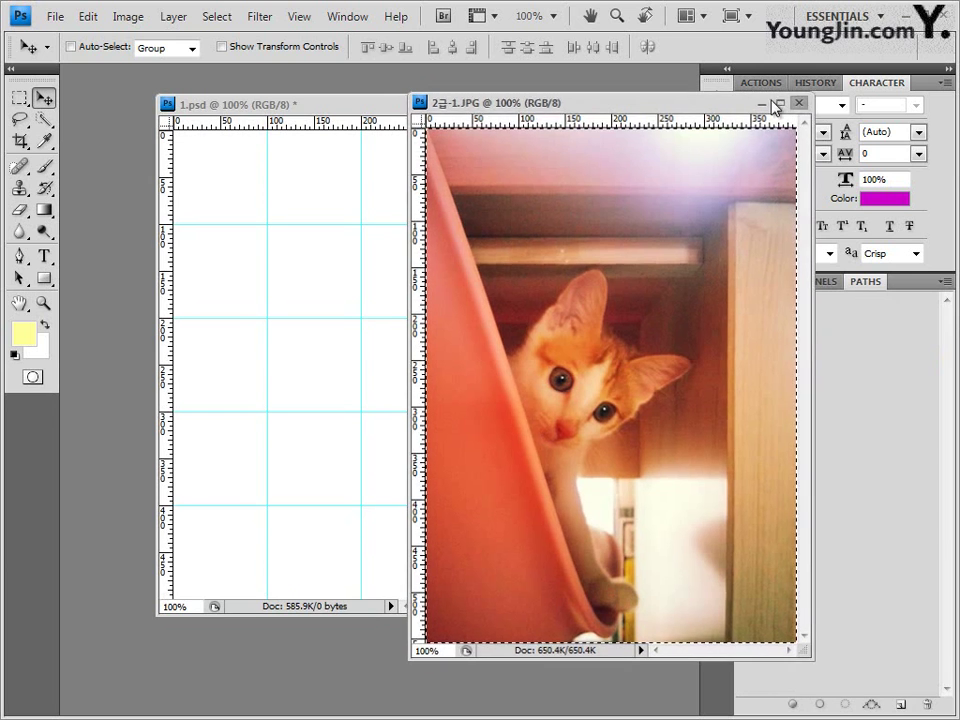
key(ctrl+w)
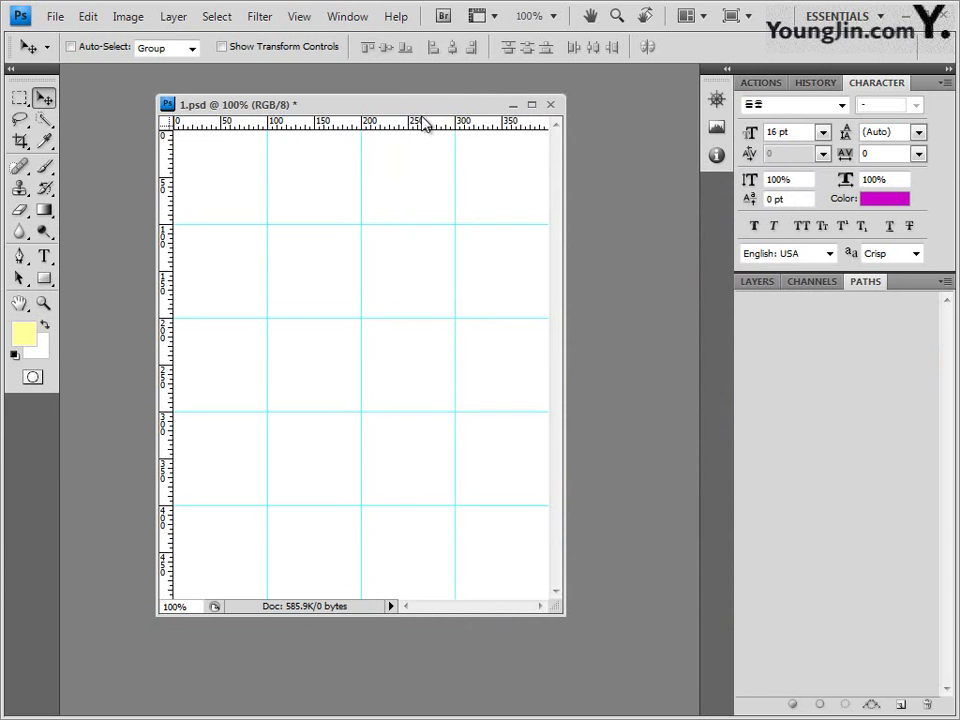
key(ctrl+v)
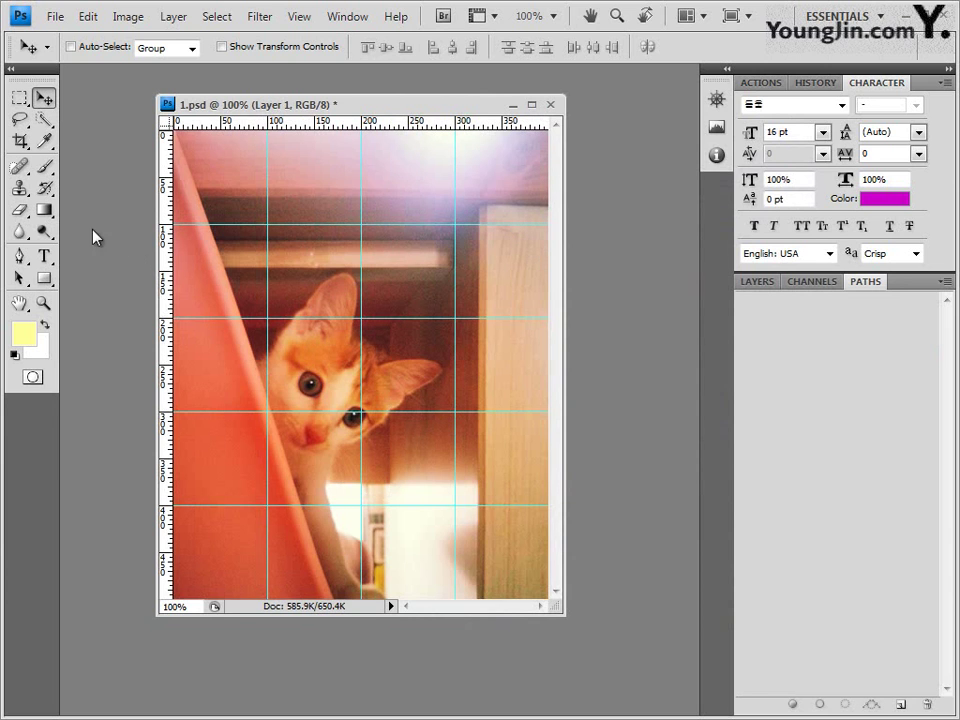
Set the Pen tool to Paths mode and place the first anchor where the cat's head meets the red edge
click(18, 259)
click(20, 258)
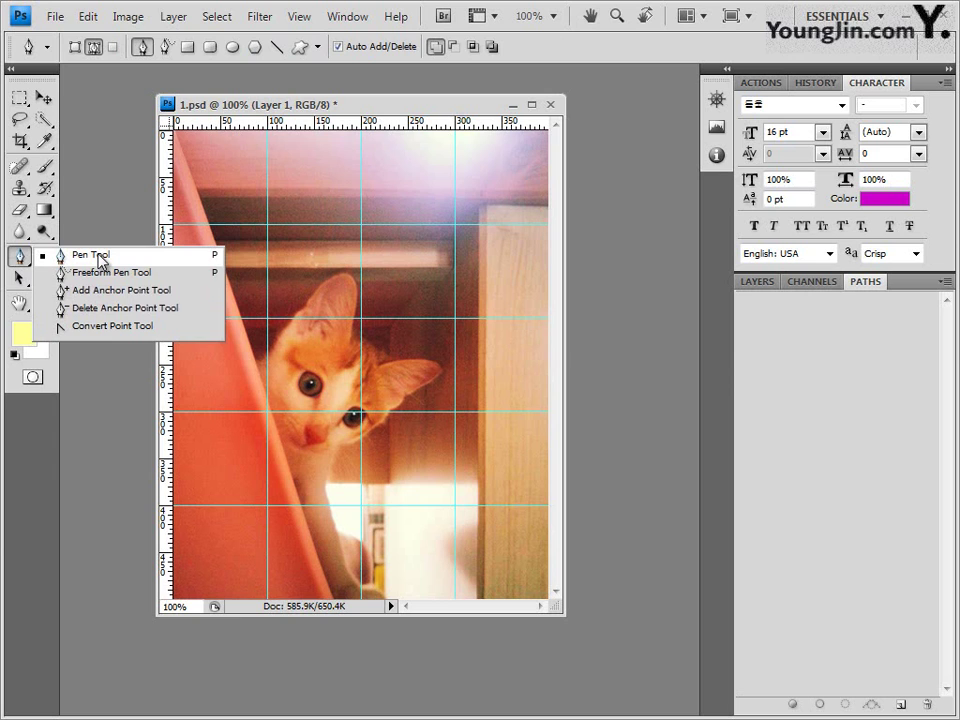
click(100, 259)
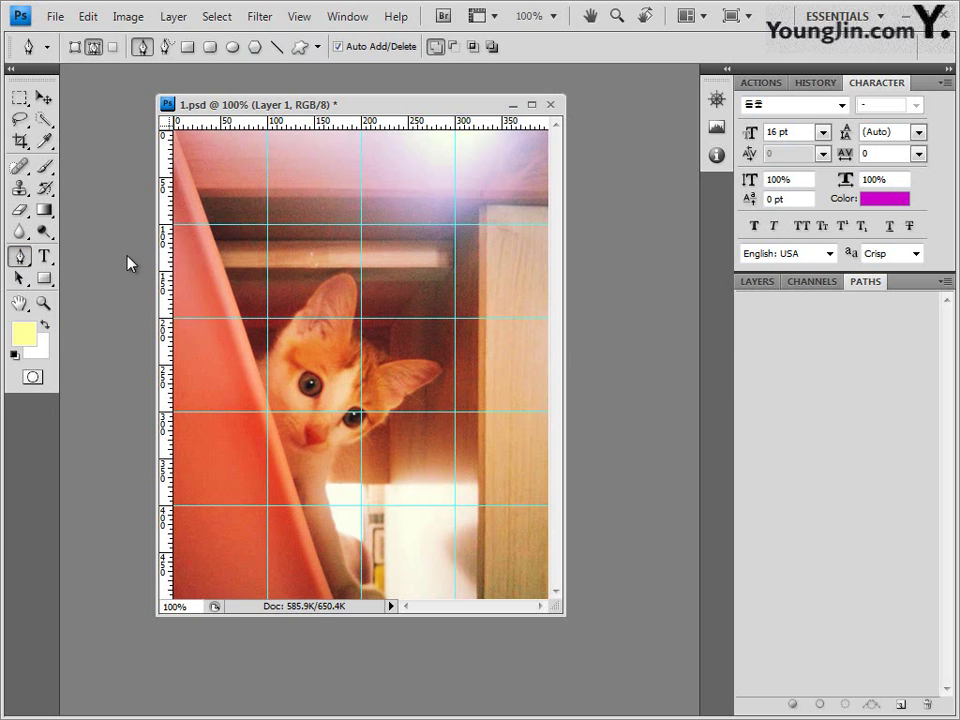
click(74, 47)
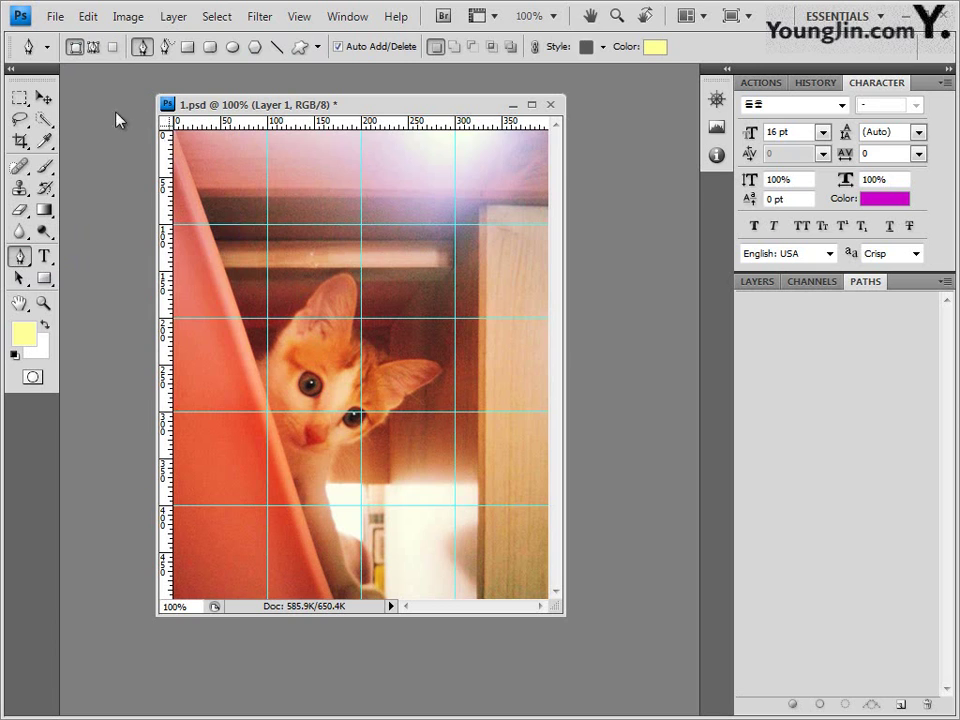
click(94, 47)
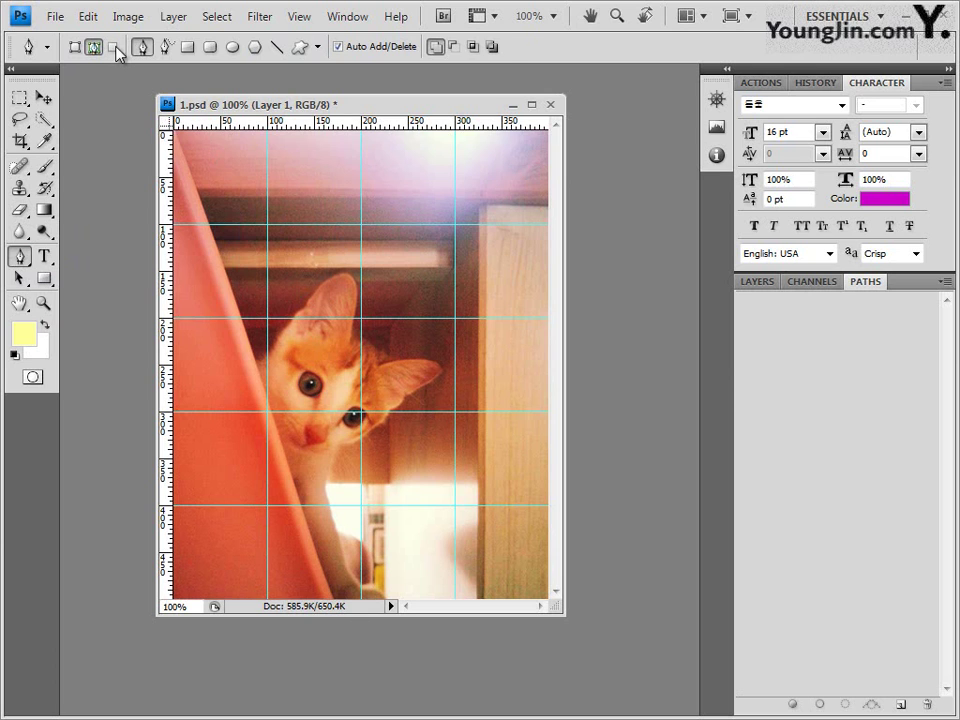
click(256, 361)
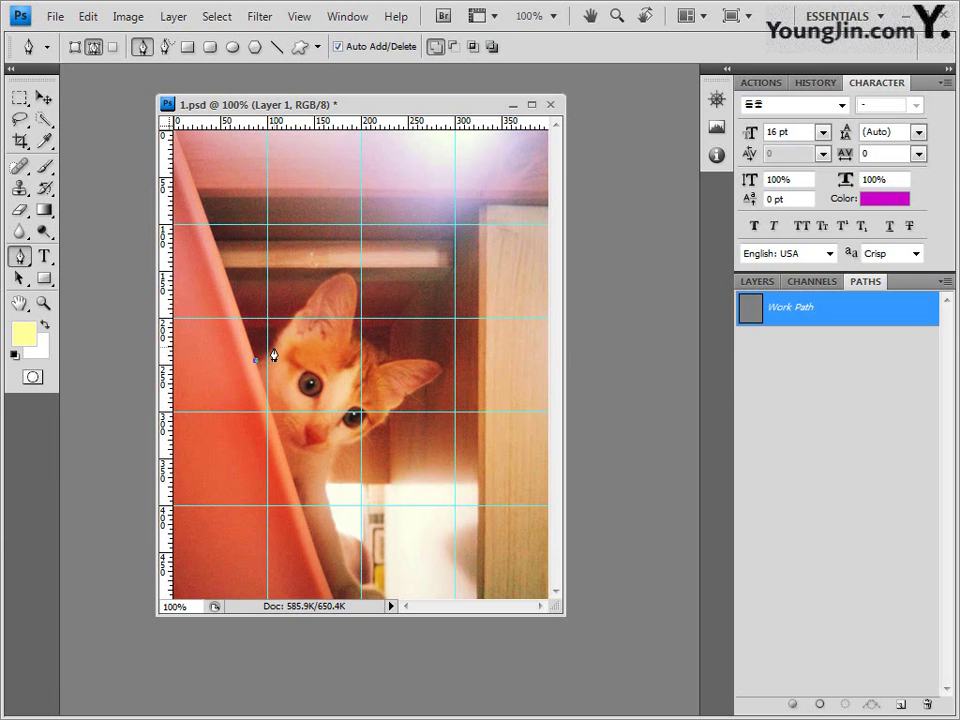
drag(267, 343, 275, 316)
click(275, 318)
click(267, 342)
Turn off Snap and hide the guides over the cat photo
click(259, 16)
mouse_move(329, 376)
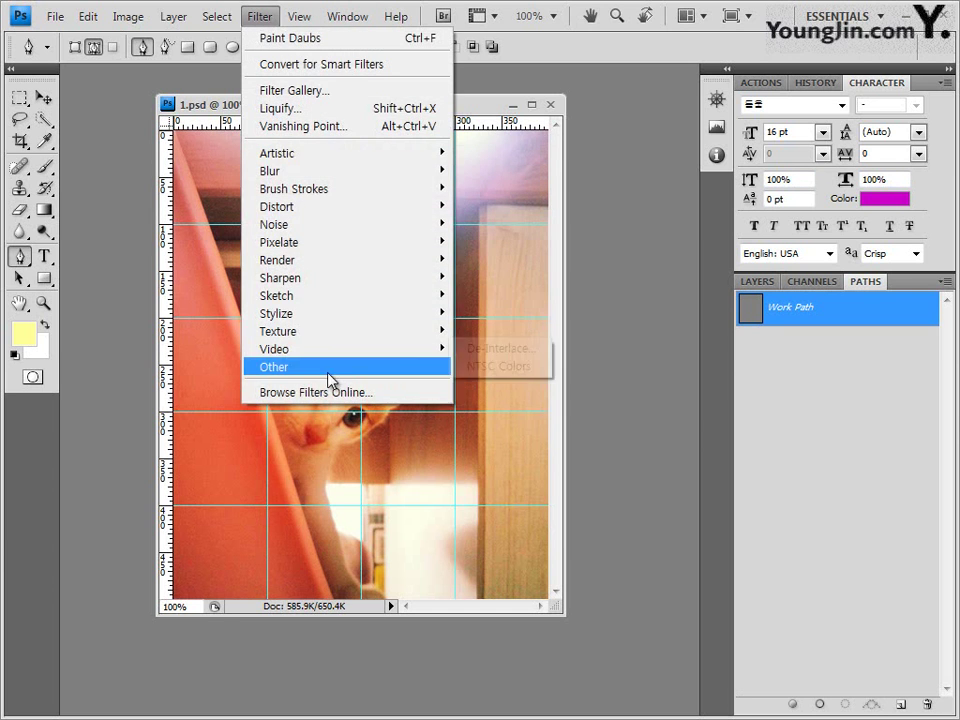
mouse_move(299, 16)
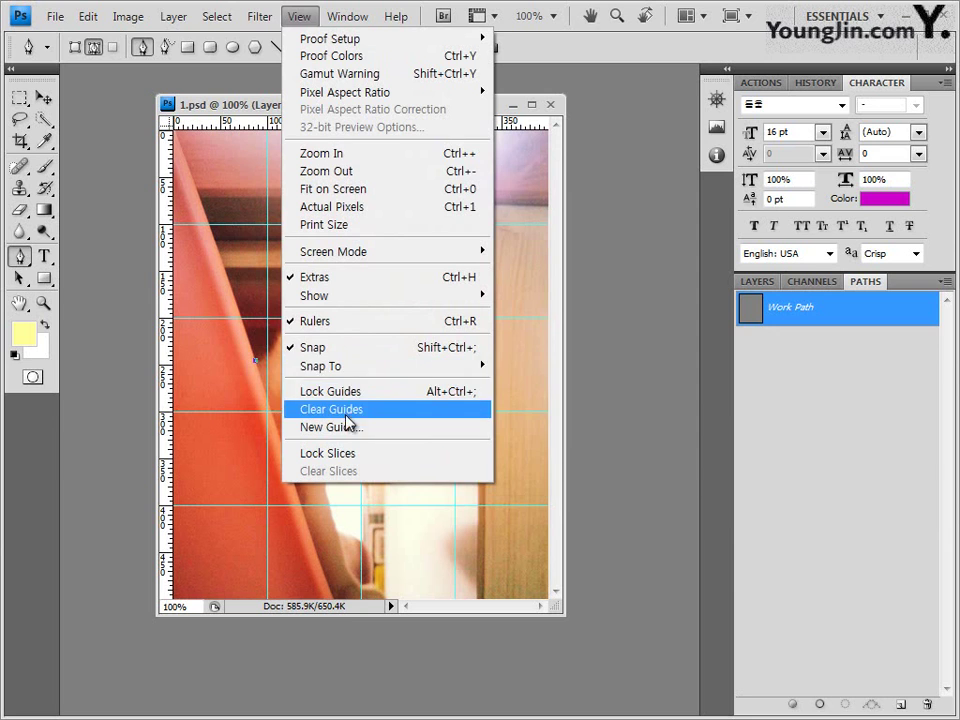
click(335, 351)
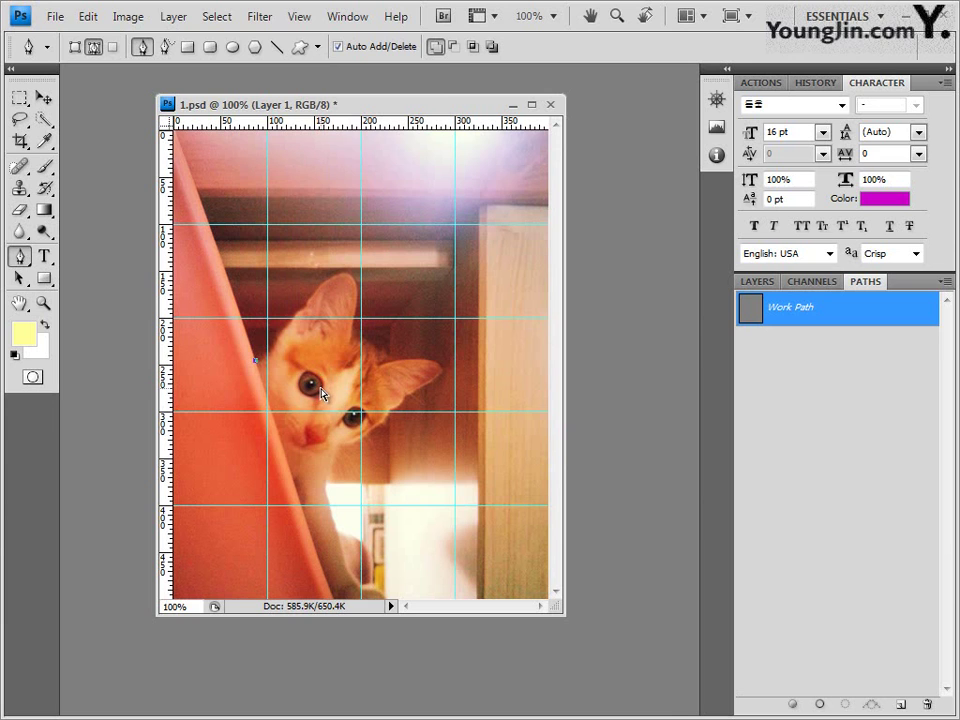
key(ctrl+h)
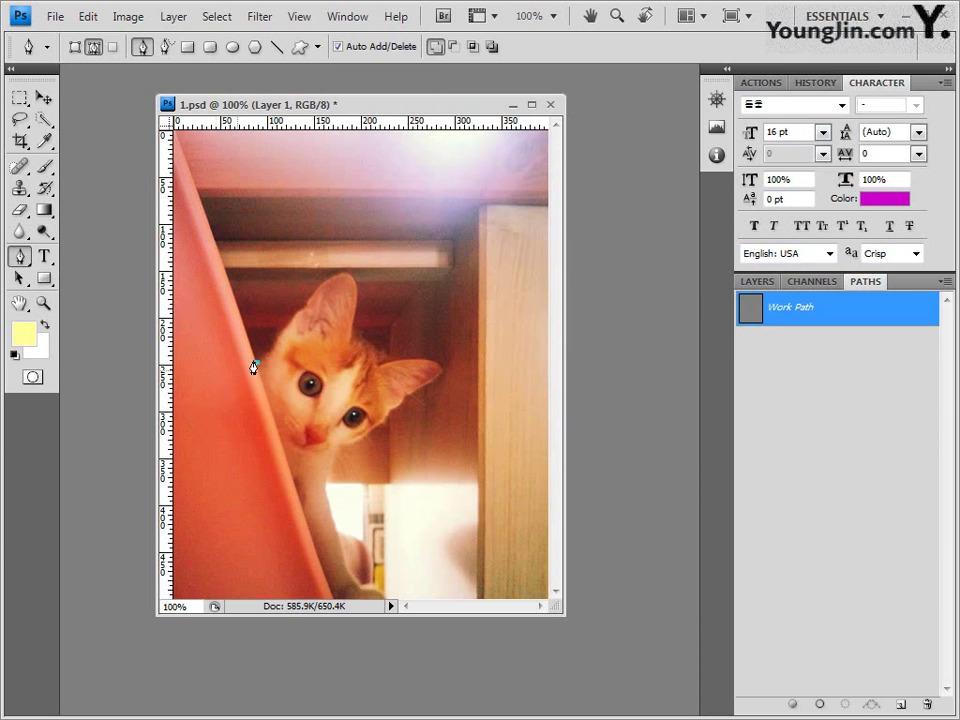
Trace the cat's ears, head, body and paw with the Pen tool and close the path along the red edge
drag(279, 336, 286, 317)
click(300, 309)
key(ctrl+z)
drag(295, 320, 351, 322)
click(323, 283)
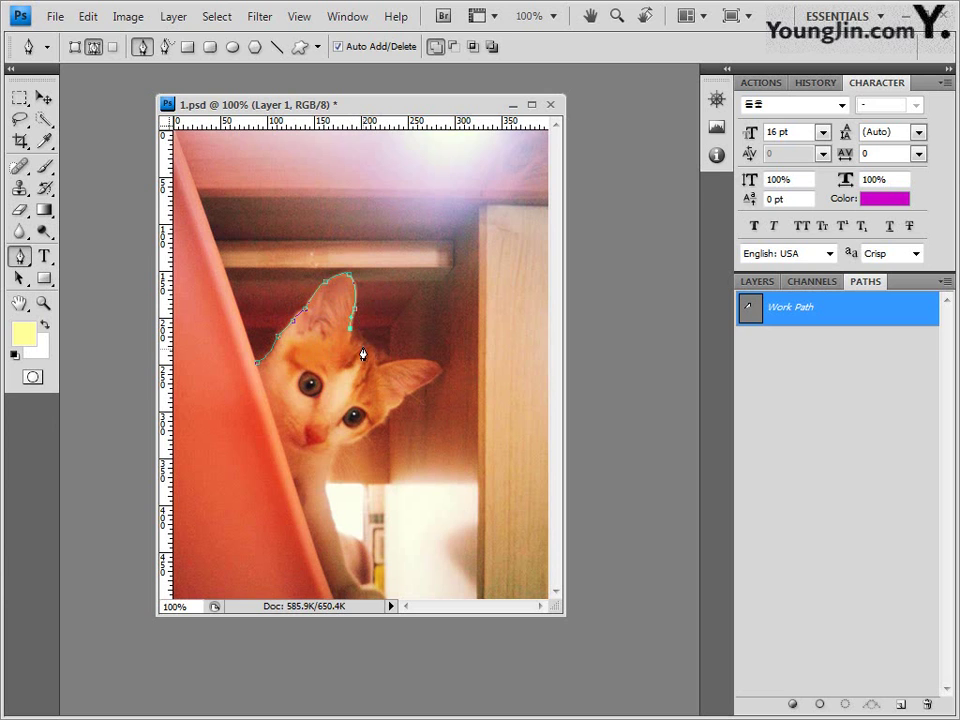
click(391, 359)
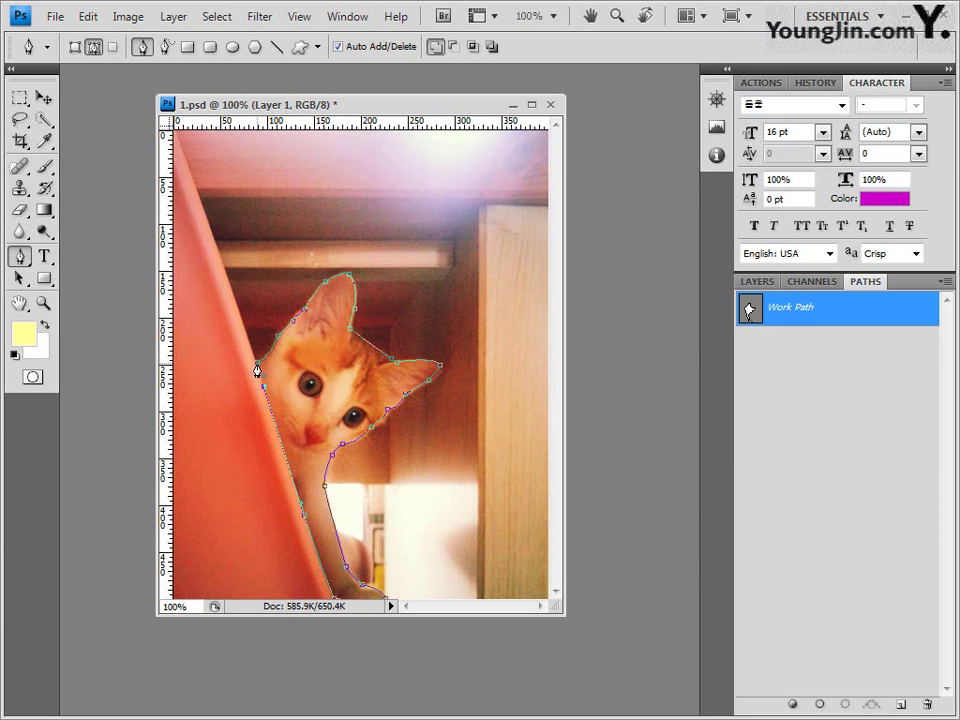
key(Escape)
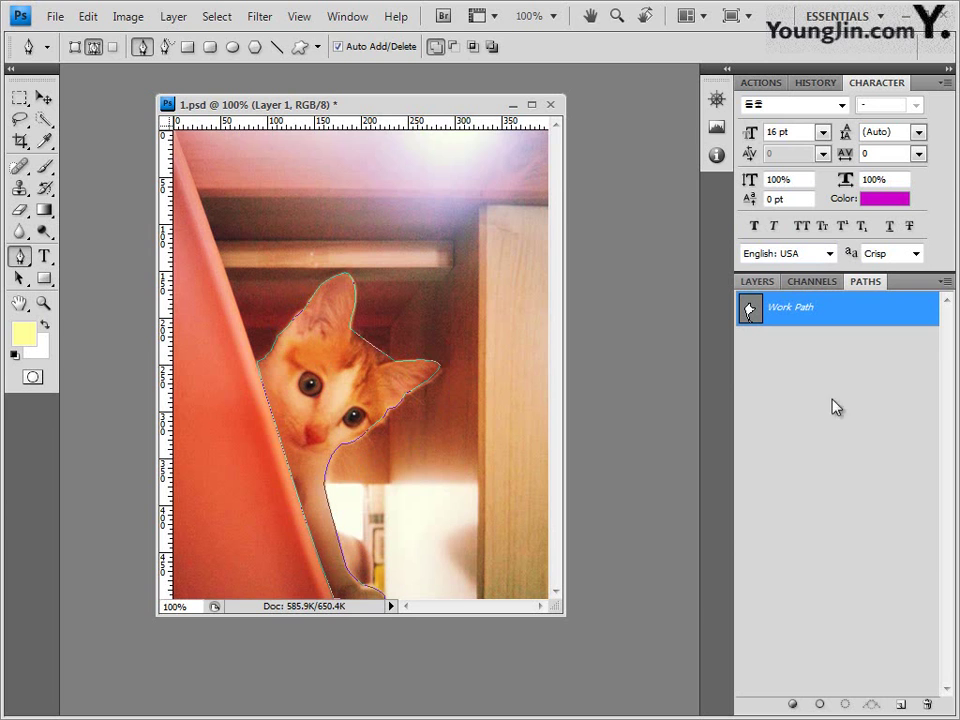
Load the cat's work path as a selection and undo it
click(348, 17)
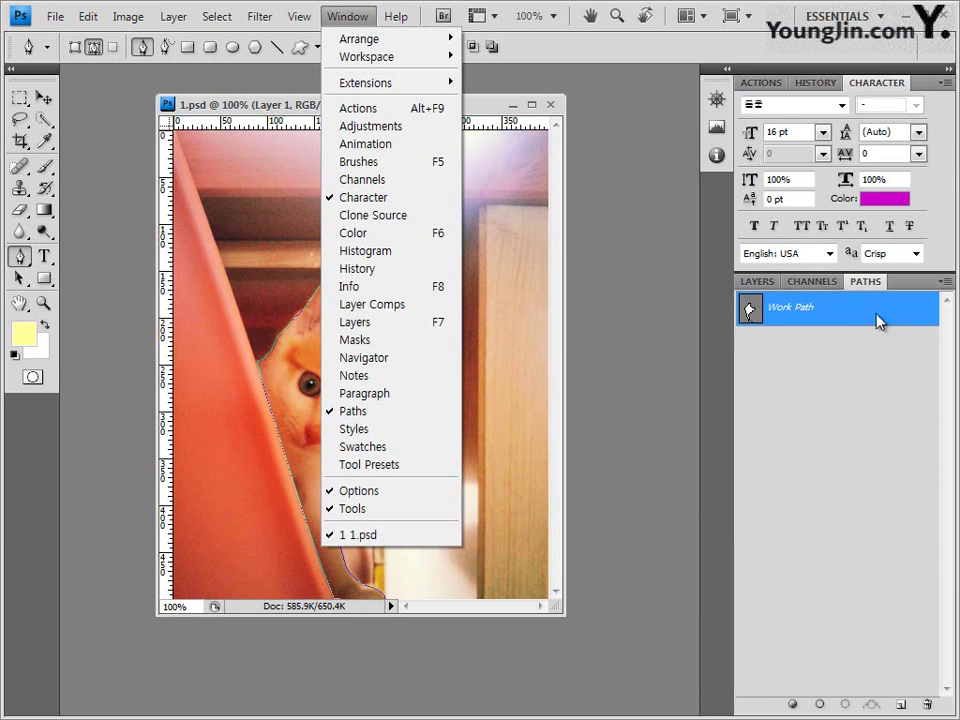
click(855, 330)
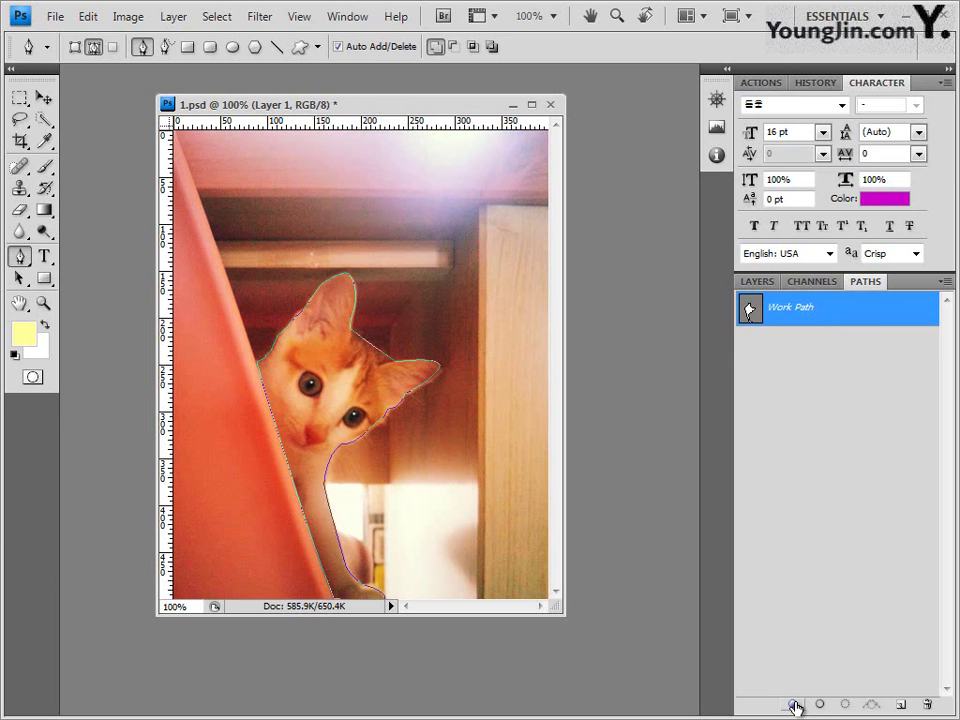
click(846, 706)
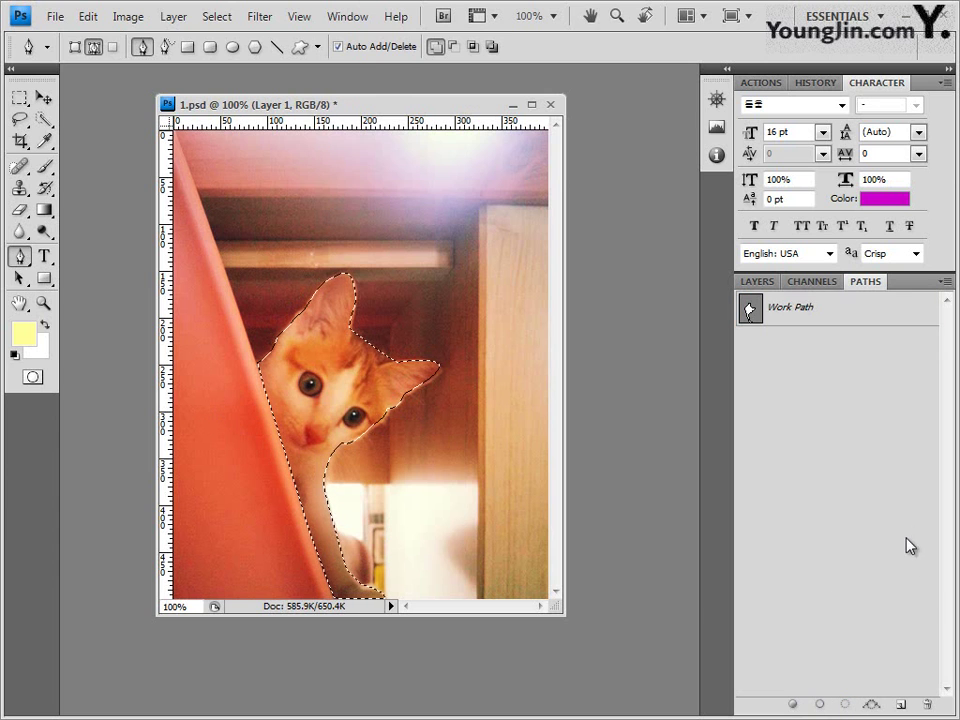
key(ctrl+z)
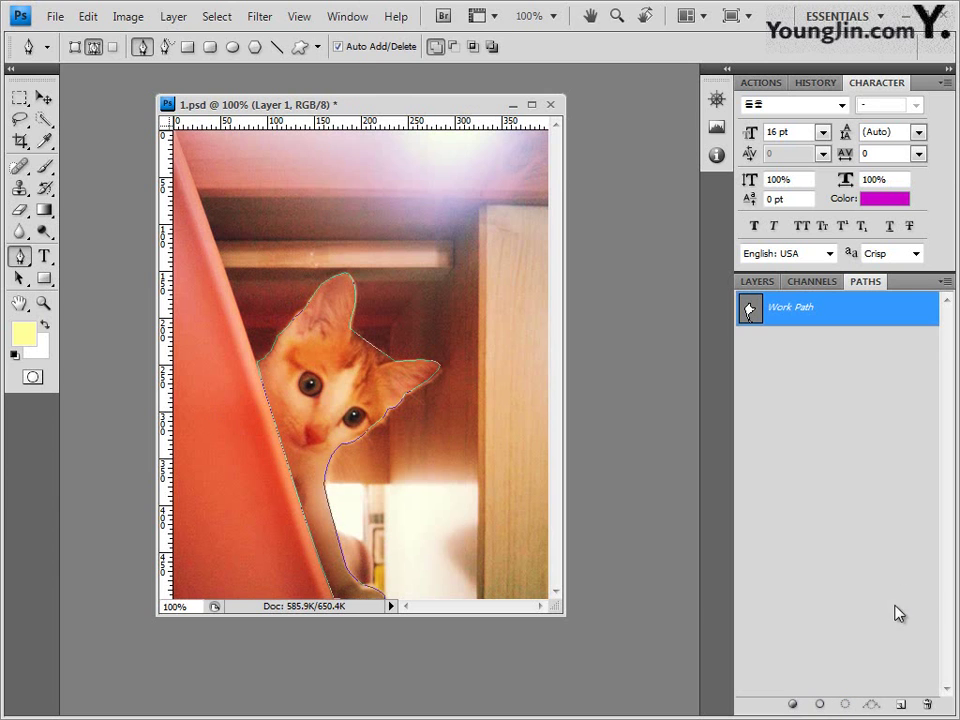
Load the cat's work path as a selection, copy the cat to a new layer and check the cutout with Layer 1 hidden
ctrl+click(750, 312)
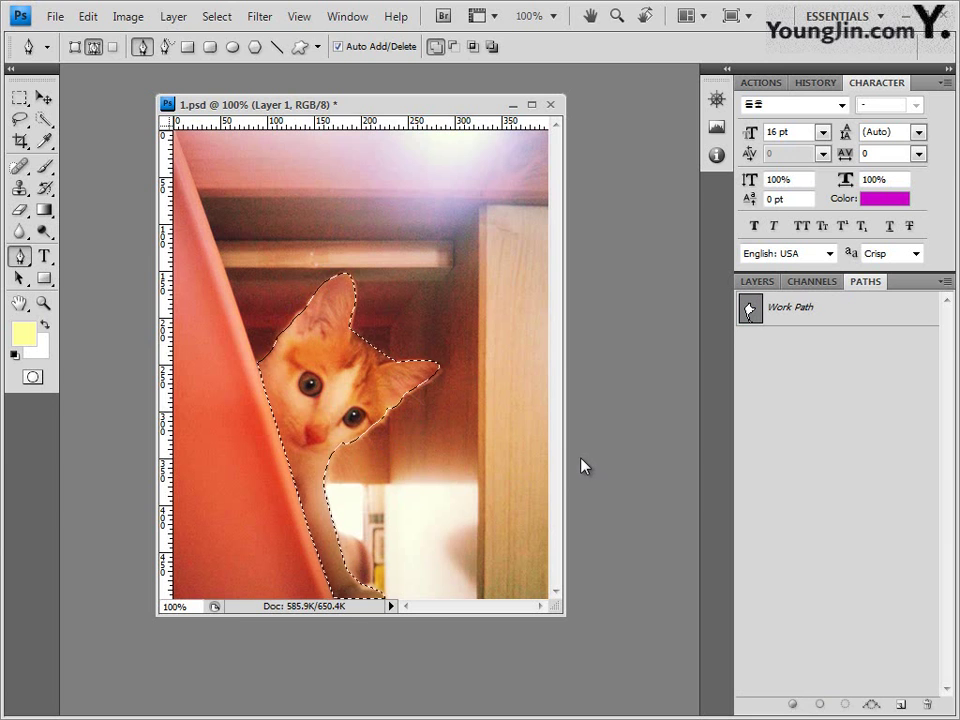
key(ctrl+j)
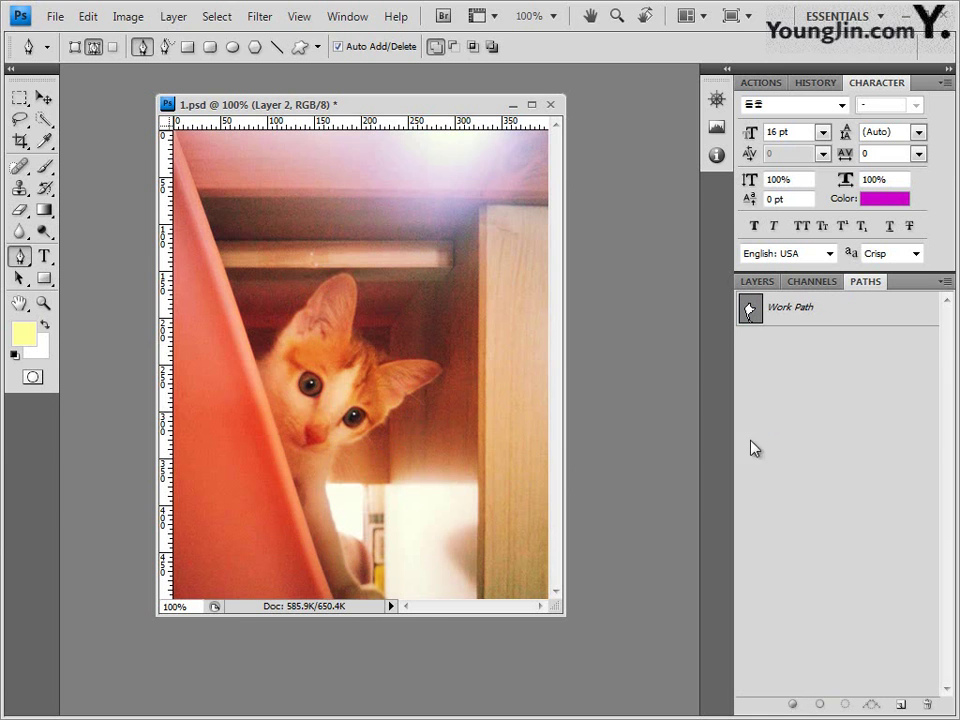
click(764, 283)
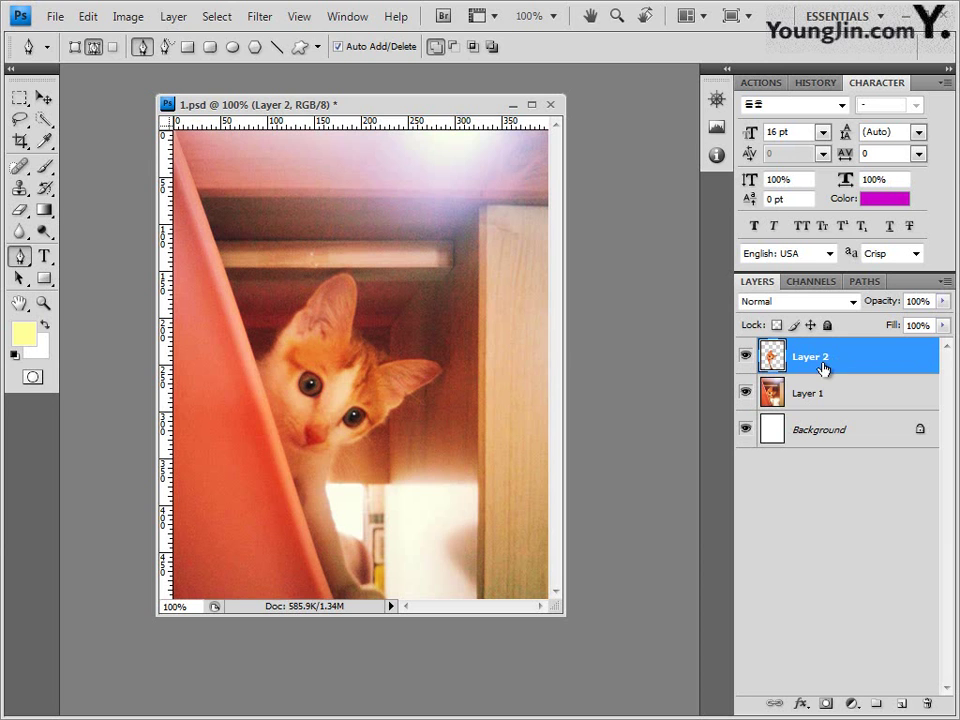
click(745, 394)
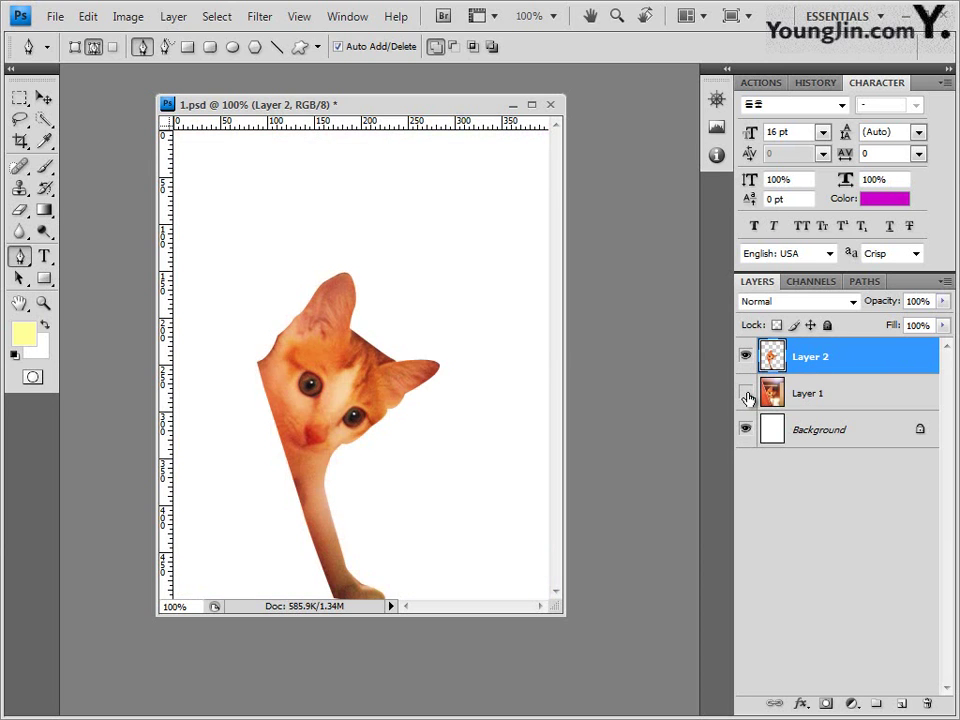
click(745, 394)
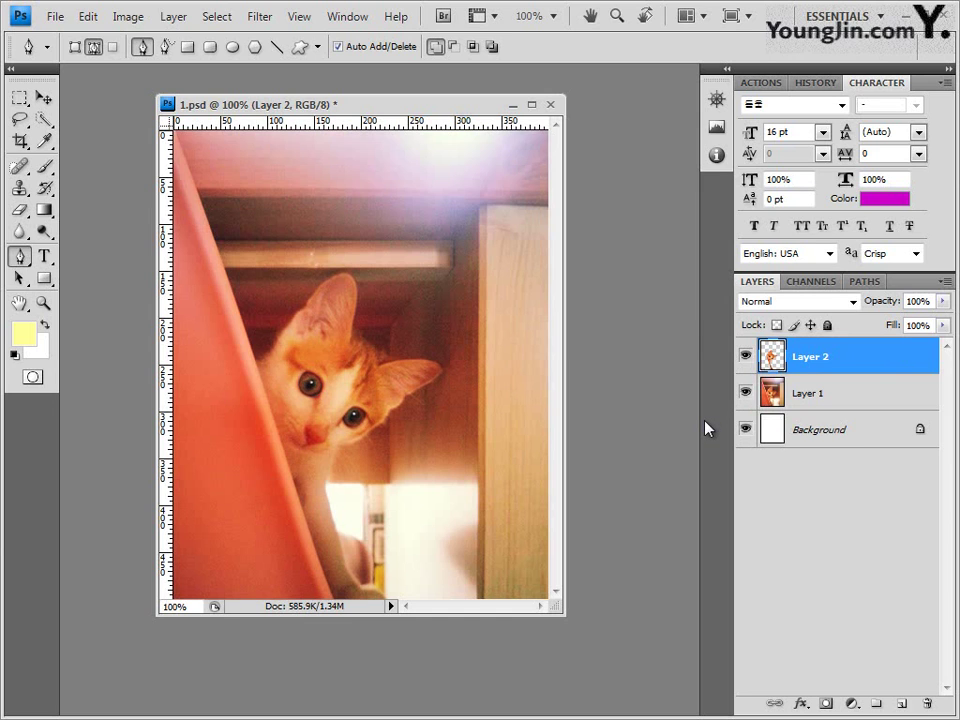
Show the guides and transform the cat copy to about 67% size, rotated -1.8°, against the red edge above the original cat
key(ctrl+apostrophe)
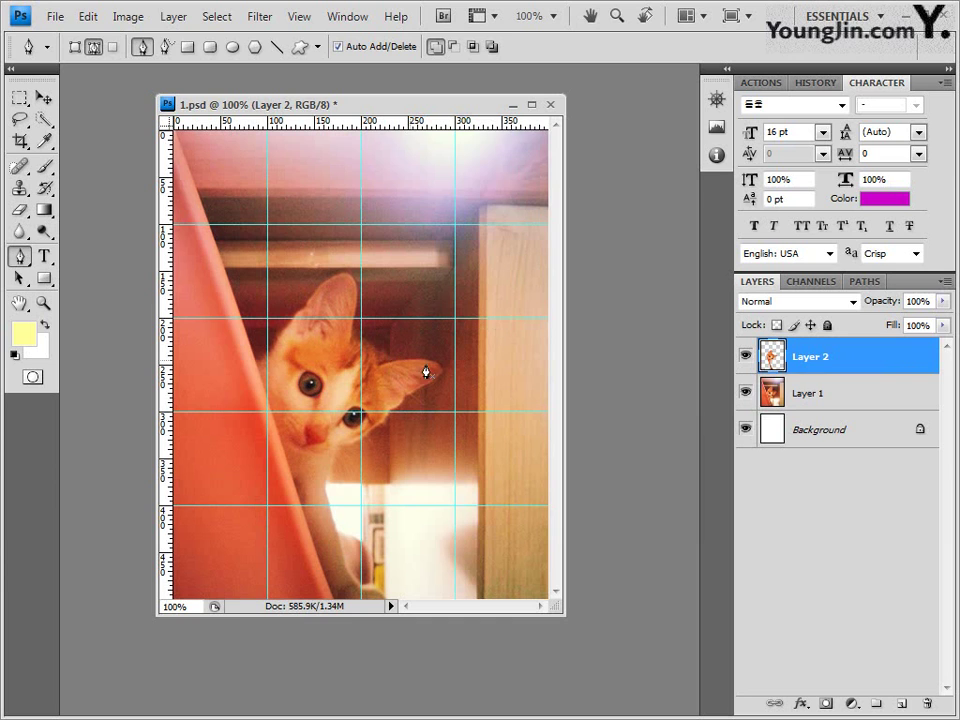
click(44, 97)
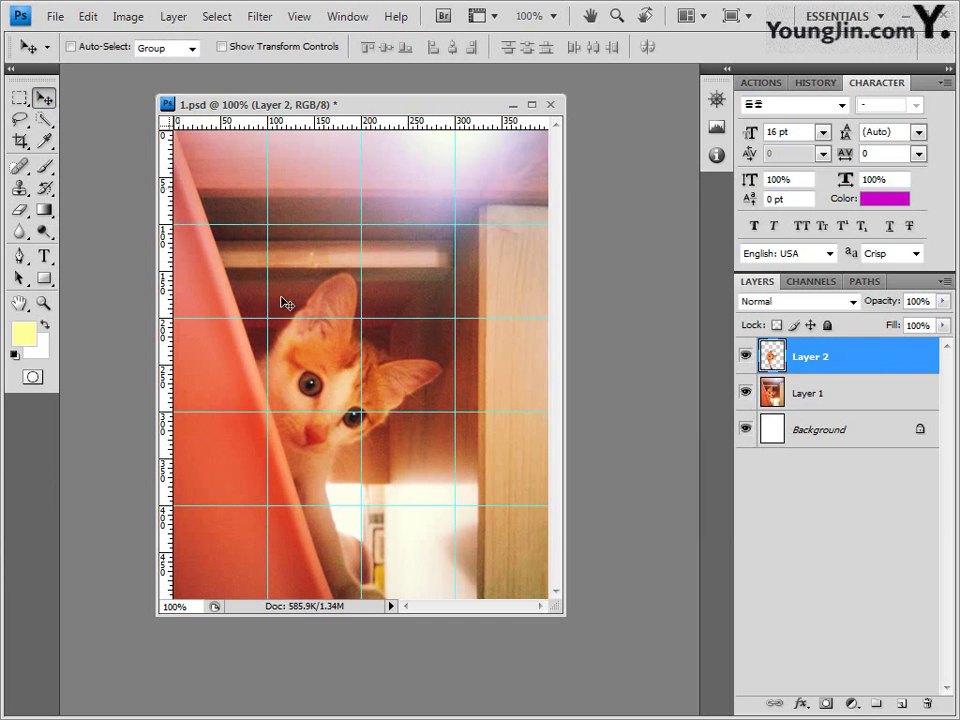
key(ctrl+t)
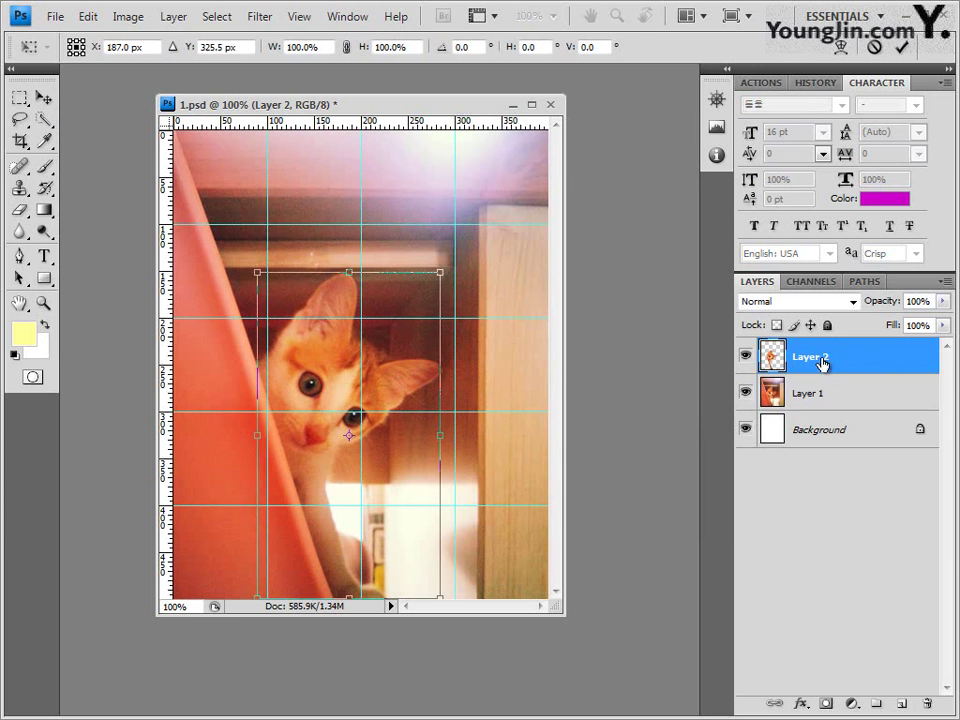
drag(340, 414, 285, 250)
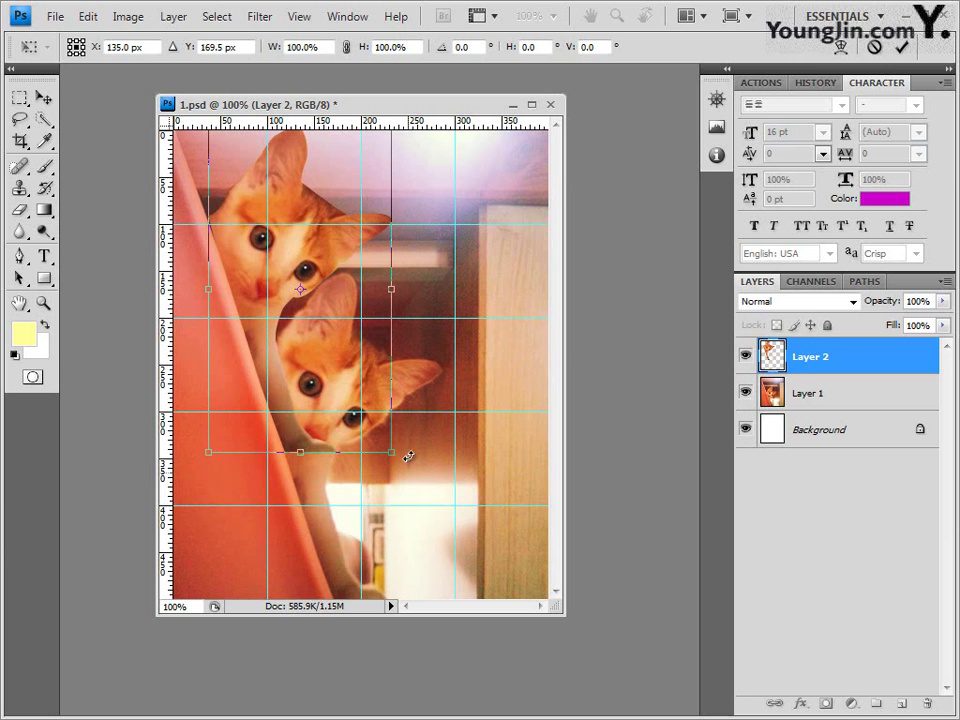
drag(390, 450, 320, 324)
drag(279, 264, 281, 302)
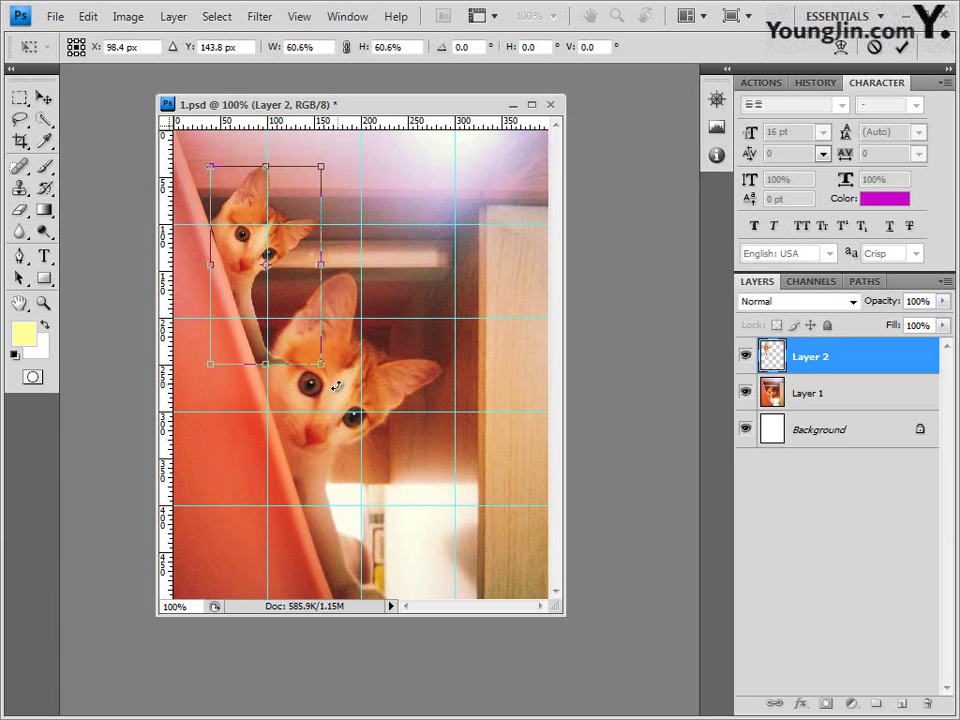
drag(339, 391, 343, 388)
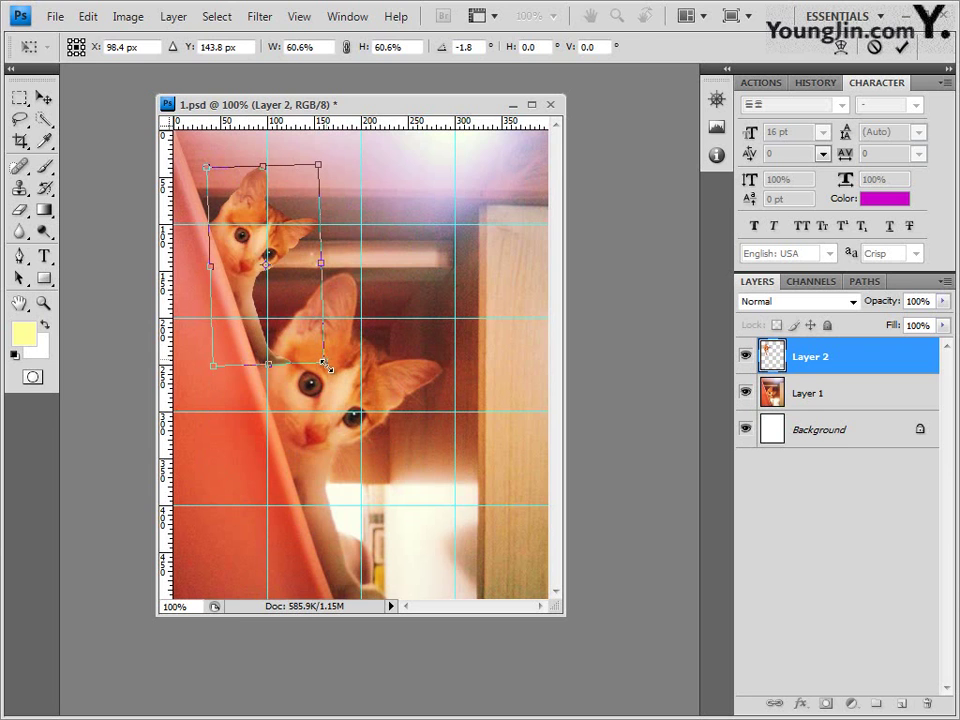
drag(322, 362, 336, 386)
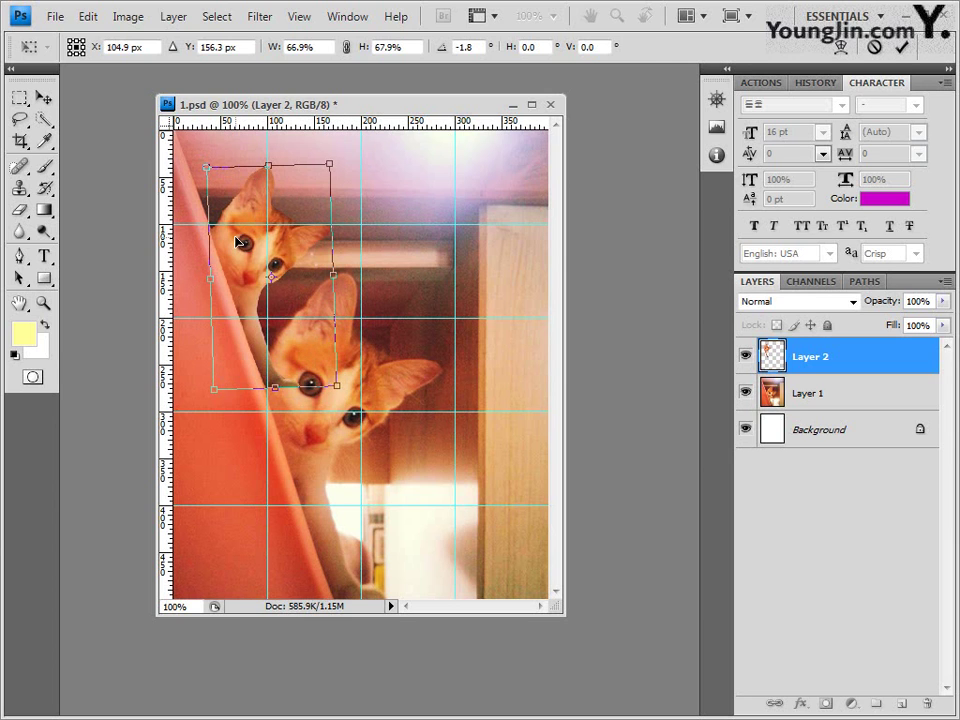
key(Return)
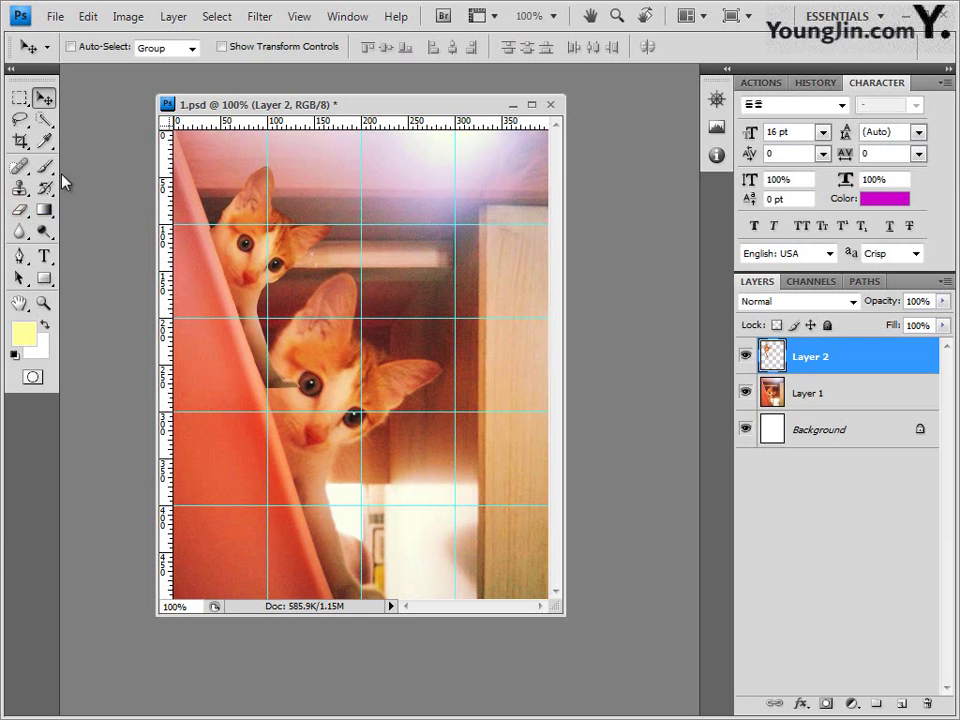
Erase the small cat's paw where it overlaps the large cat's head, using a hard 19 px Eraser brush
drag(19, 210, 103, 212)
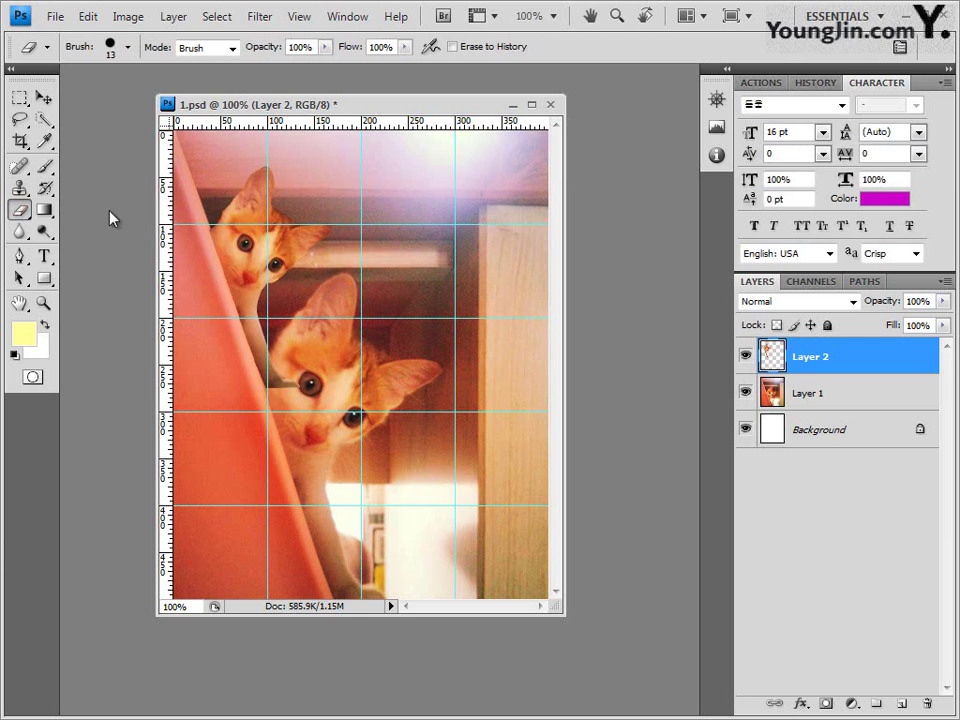
click(128, 47)
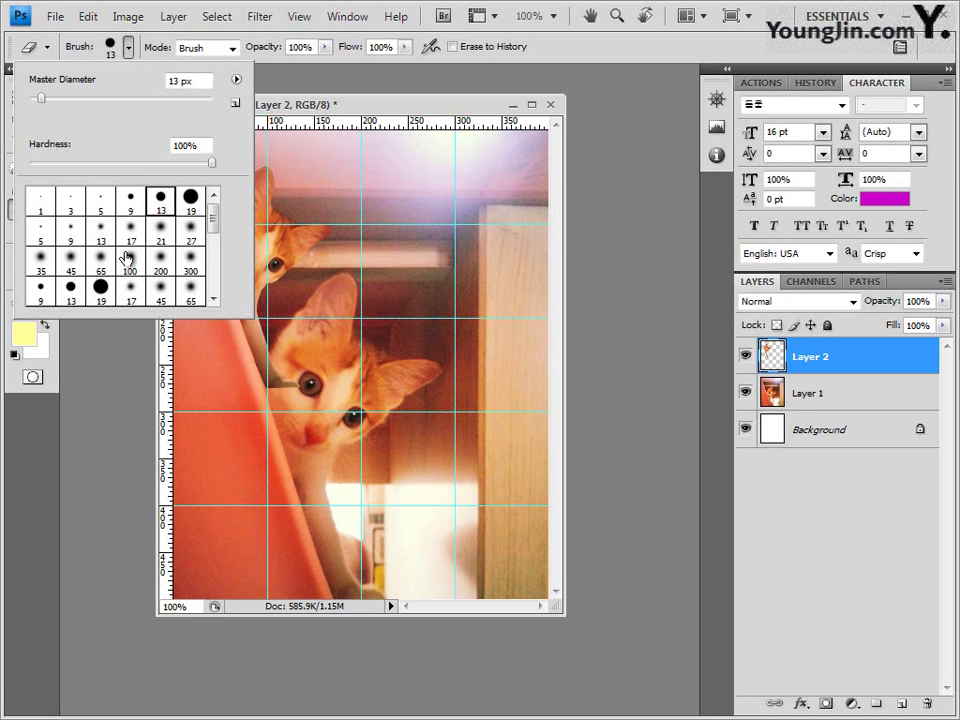
click(195, 202)
click(330, 105)
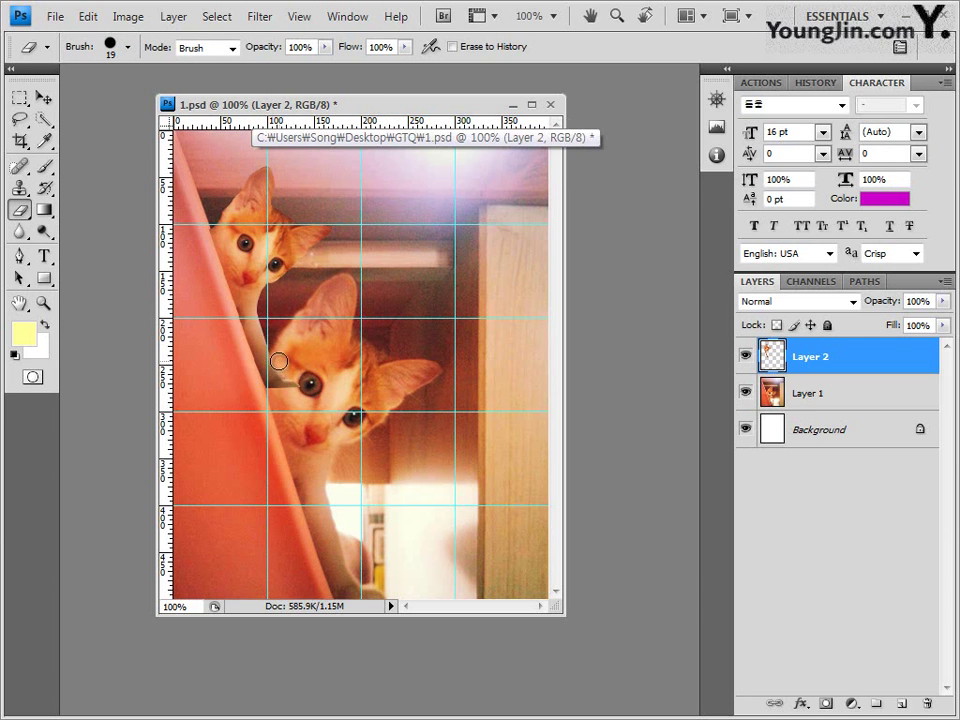
mouse_move(278, 361)
mouse_down()
mouse_move(281, 398)
mouse_move(282, 365)
mouse_move(272, 360)
mouse_move(268, 377)
mouse_move(273, 367)
mouse_up()
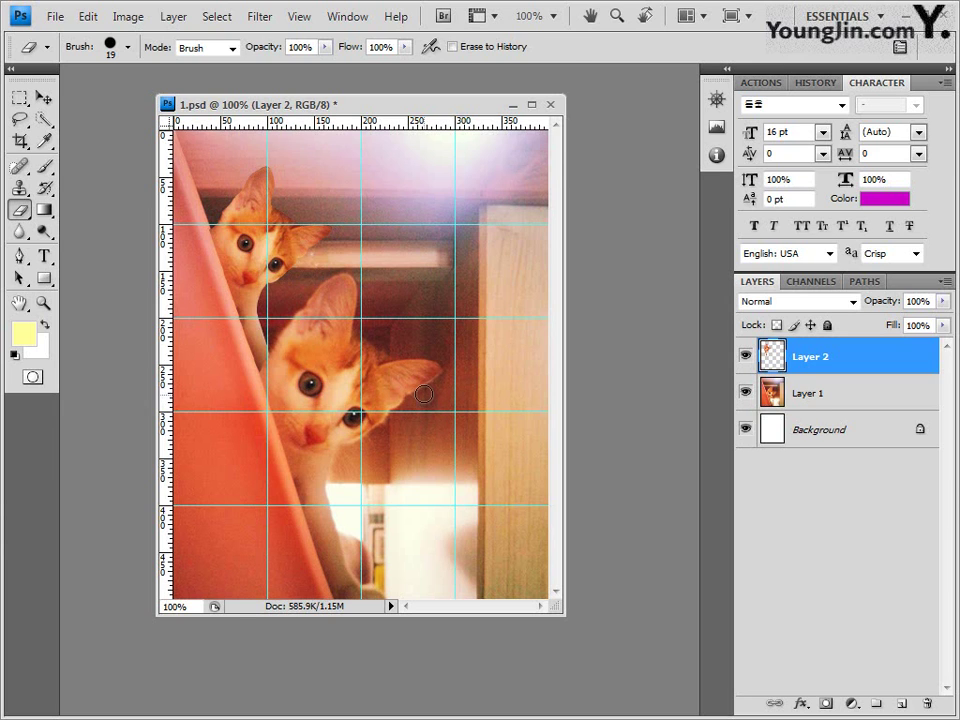
Load the Animals set for the Custom Shape tool and choose the sitting cat shape
key(u)
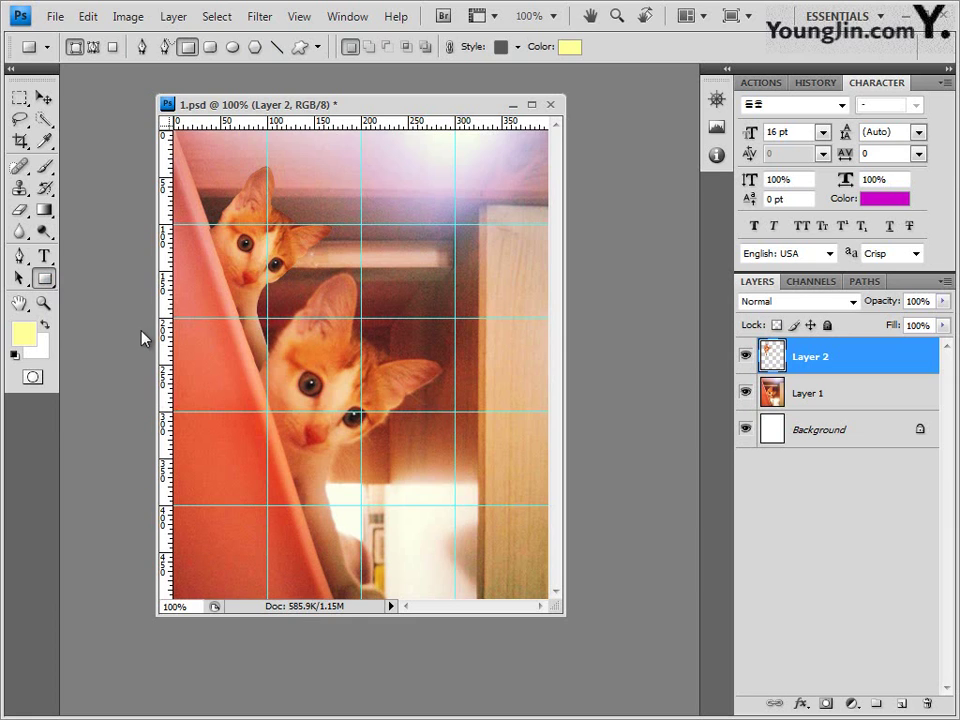
right_click(57, 284)
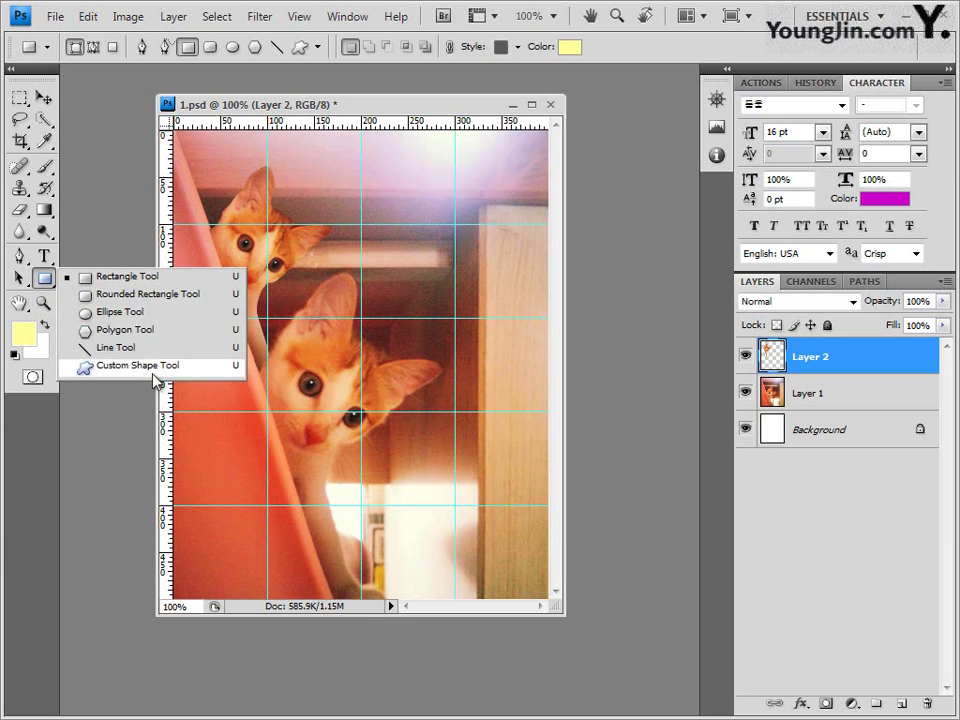
click(140, 367)
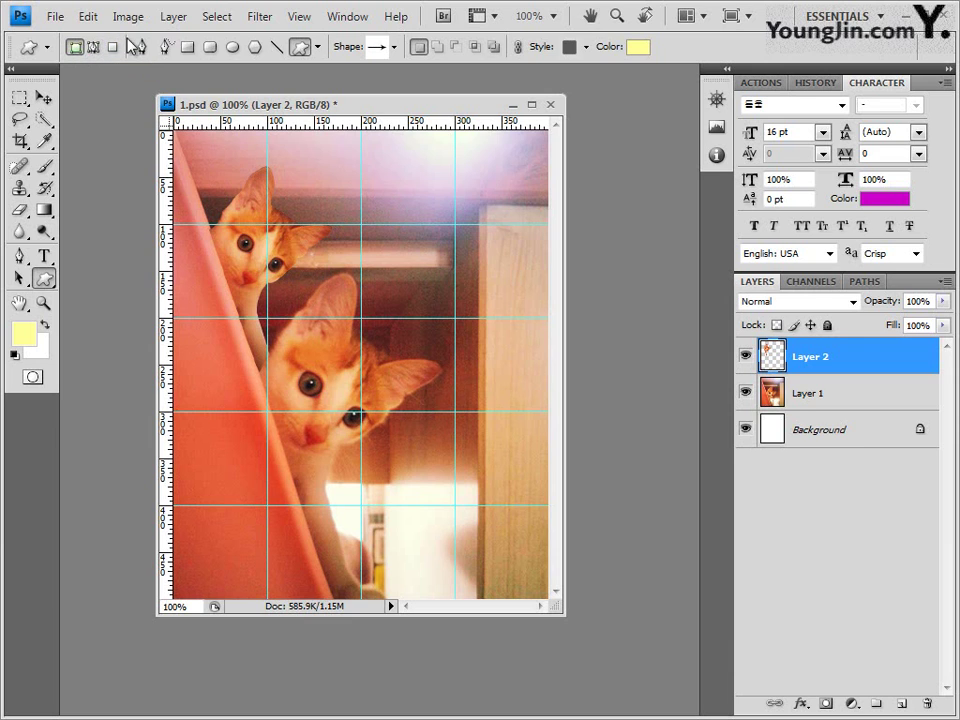
click(394, 47)
click(485, 78)
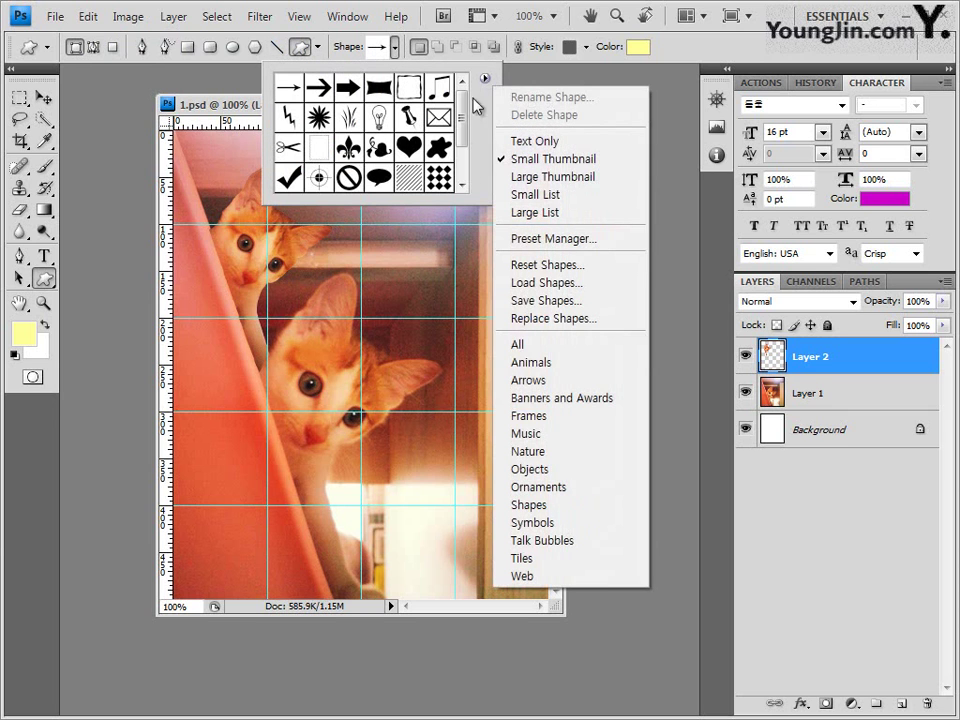
click(555, 363)
click(451, 401)
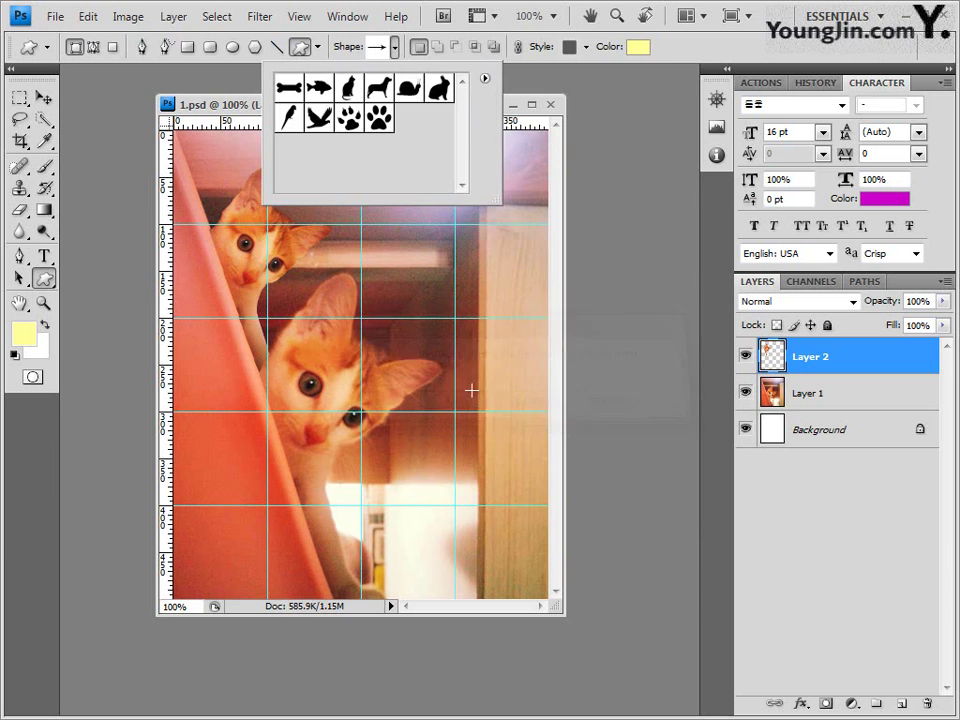
click(355, 93)
click(177, 87)
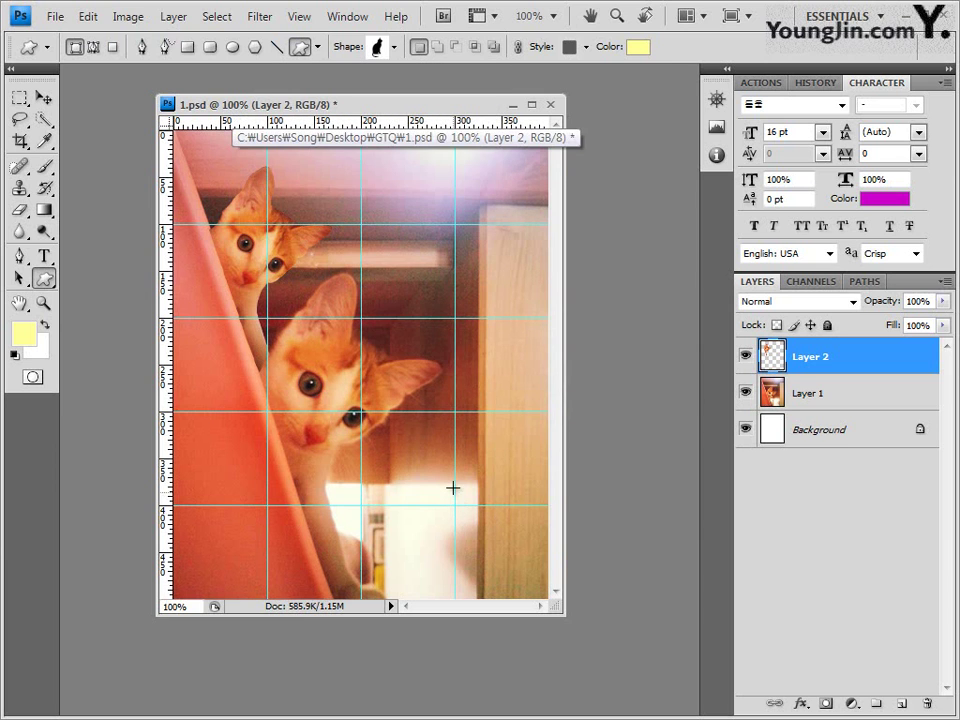
Draw the cat shape about 110 px tall at the wooden panel's lower edge and remove its layer style
drag(459, 487, 493, 589)
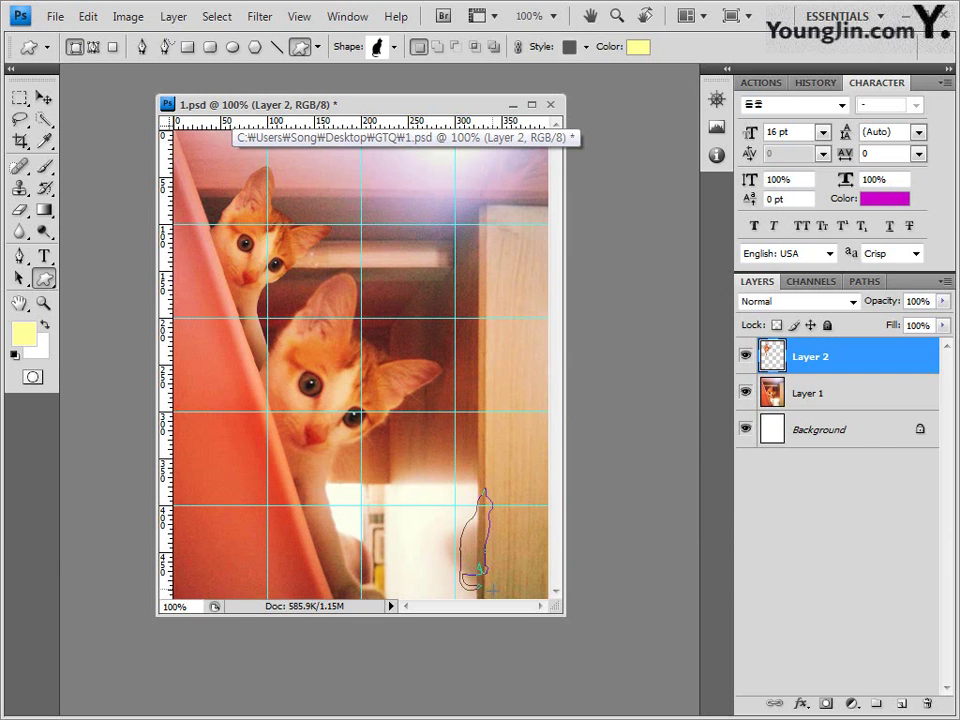
drag(492, 590, 493, 590)
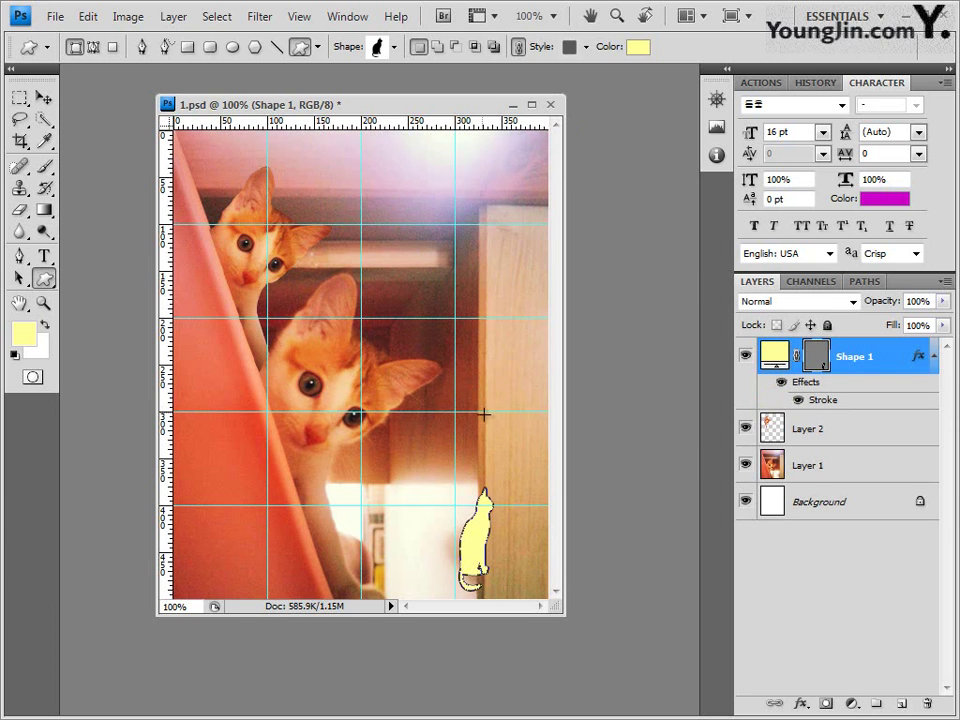
click(586, 48)
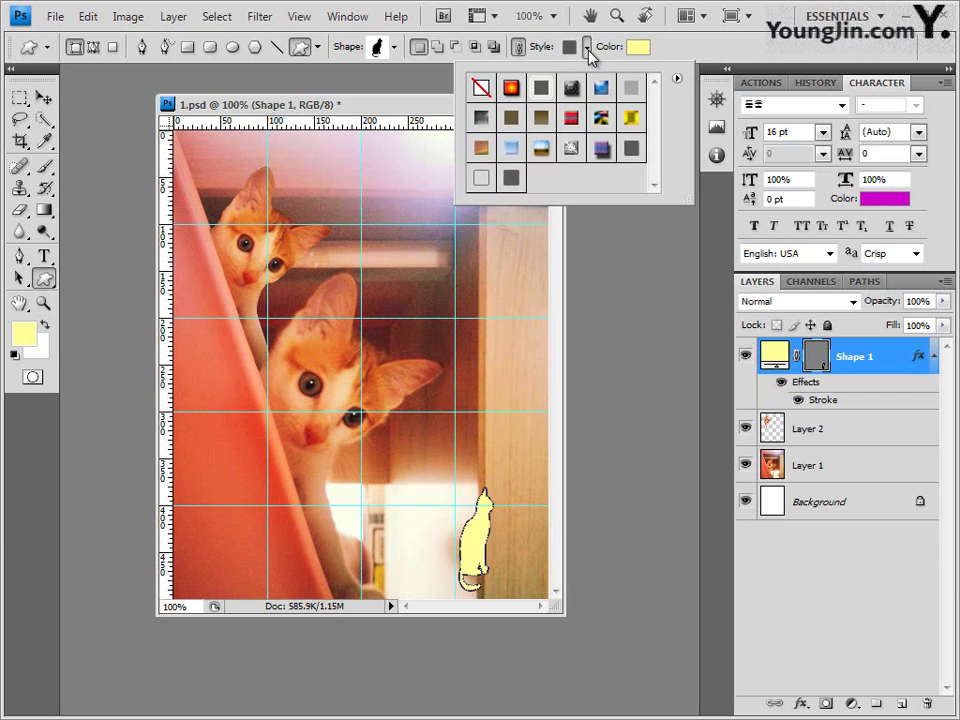
click(481, 88)
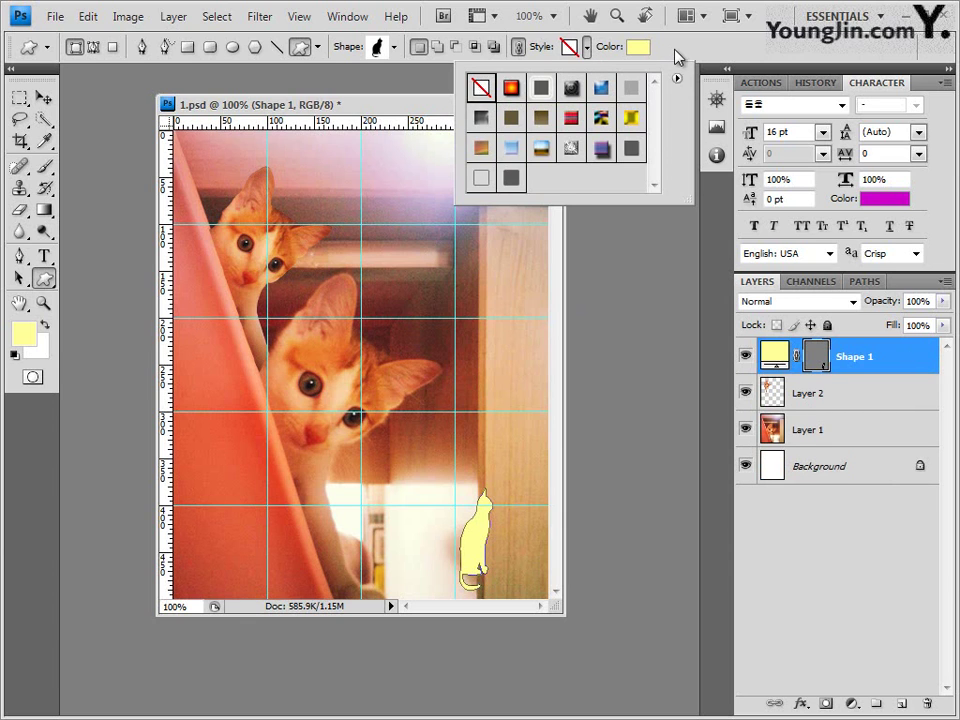
click(678, 54)
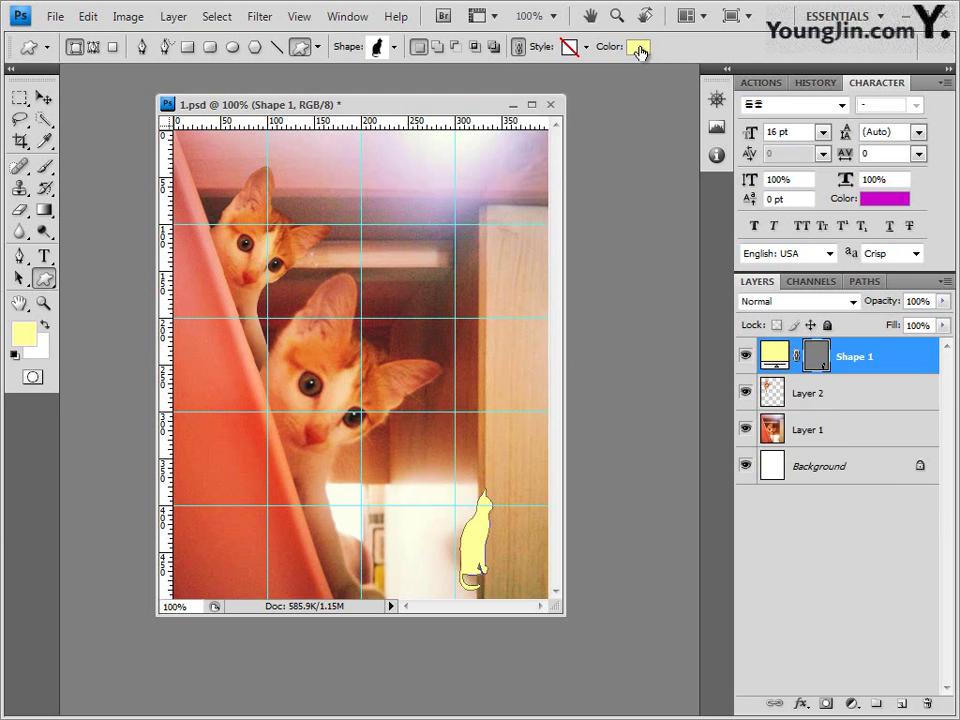
Set the cat shape's fill colour to #2a2221
click(638, 50)
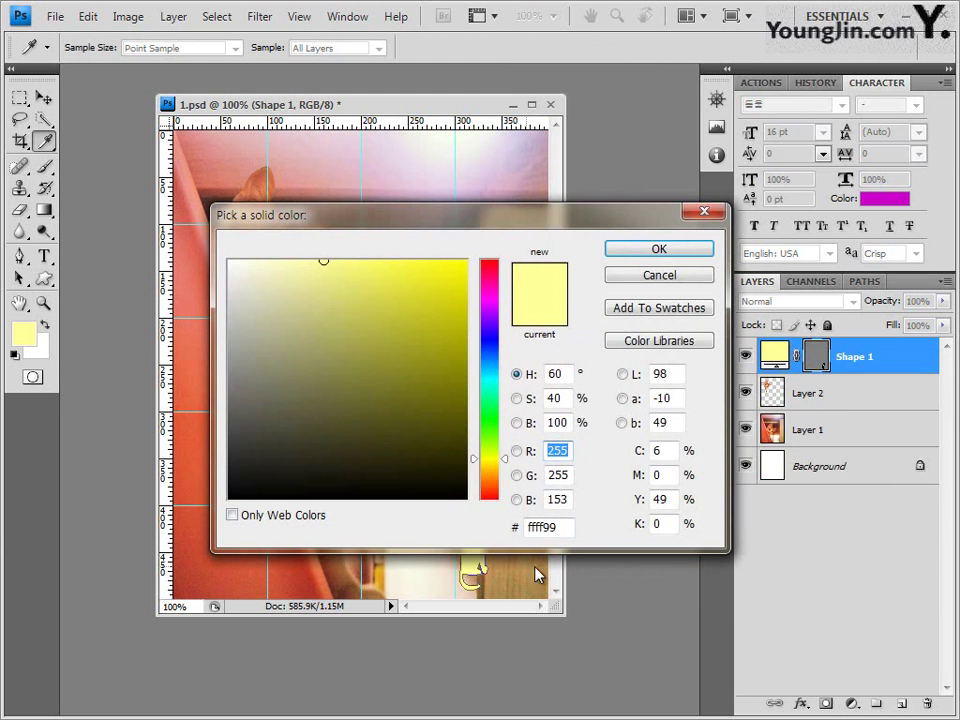
click(553, 527)
text(2)
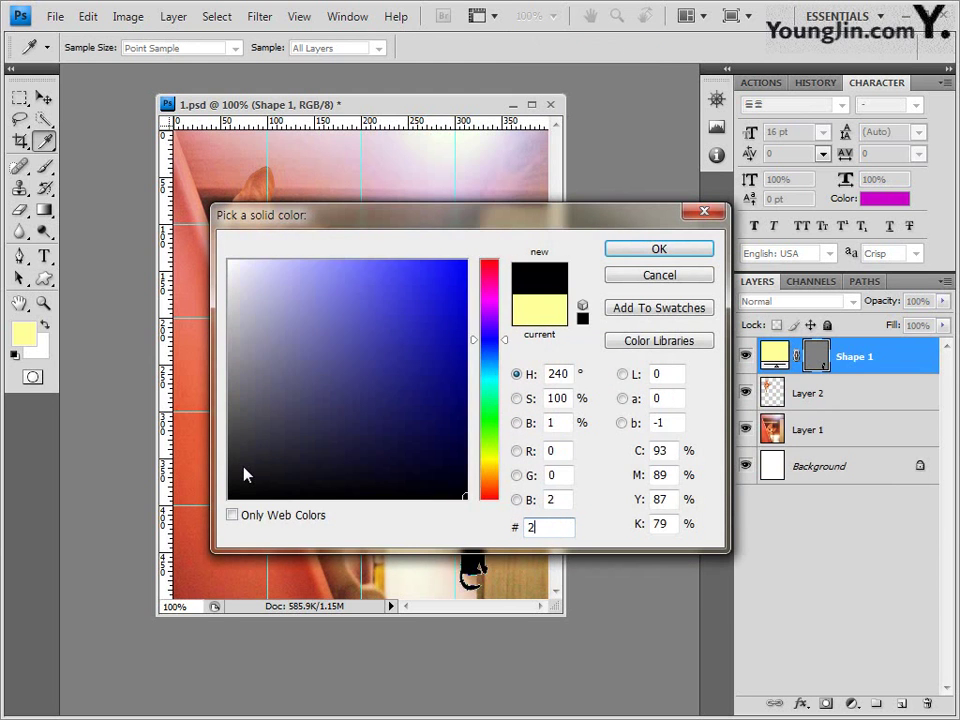
text(a2221)
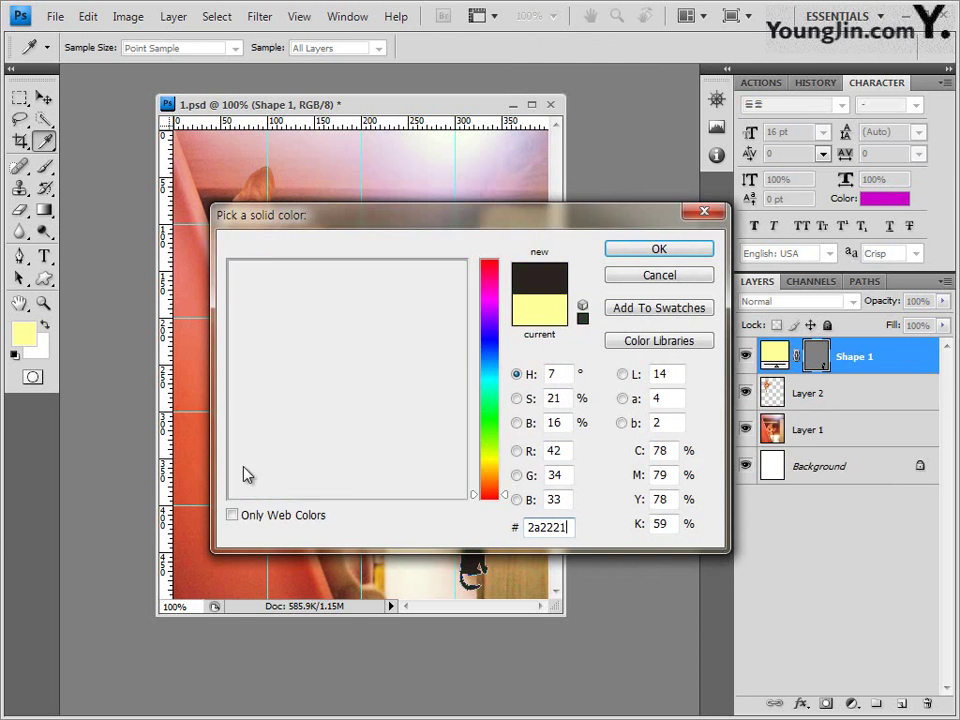
click(664, 251)
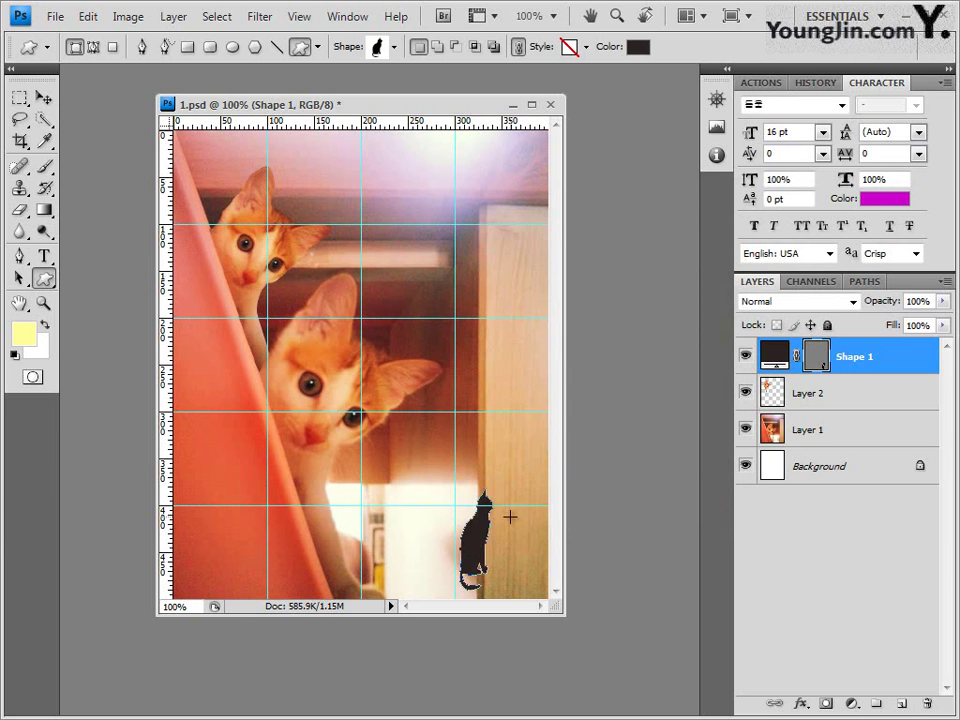
Mirror the cat shape horizontally with Free Transform, scaling it to -111.1% width and 100.9% height
key(ctrl+t)
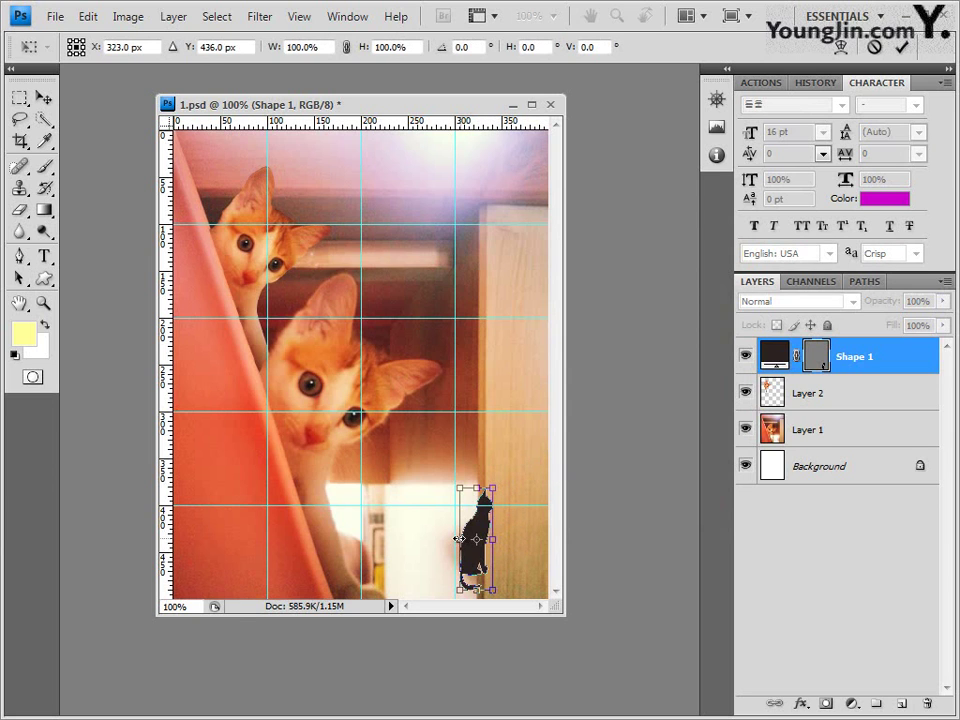
drag(459, 540, 468, 590)
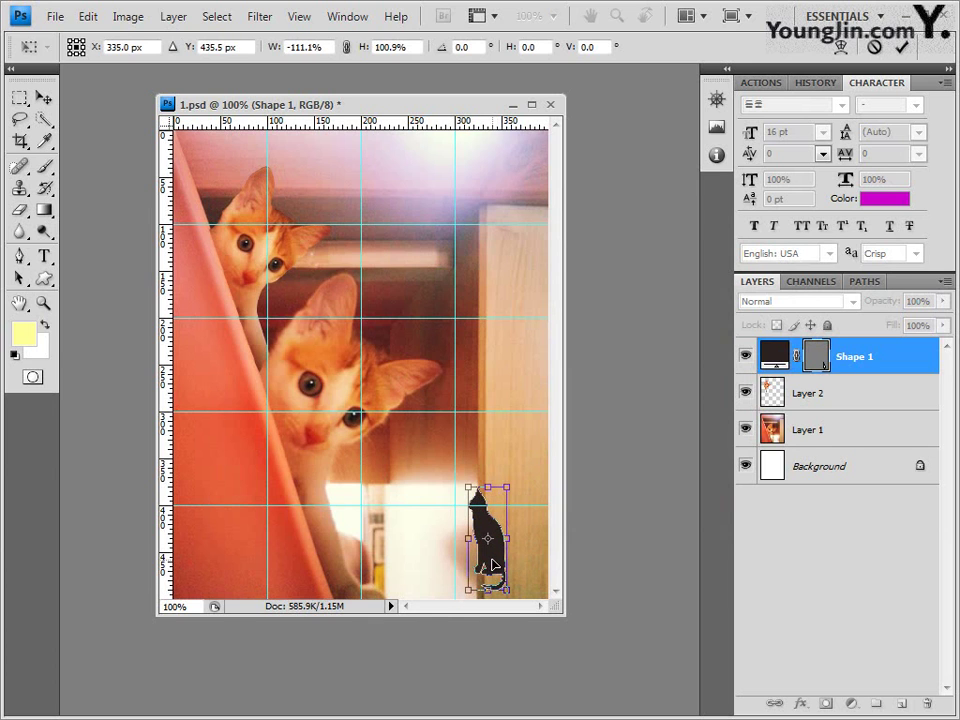
key(Return)
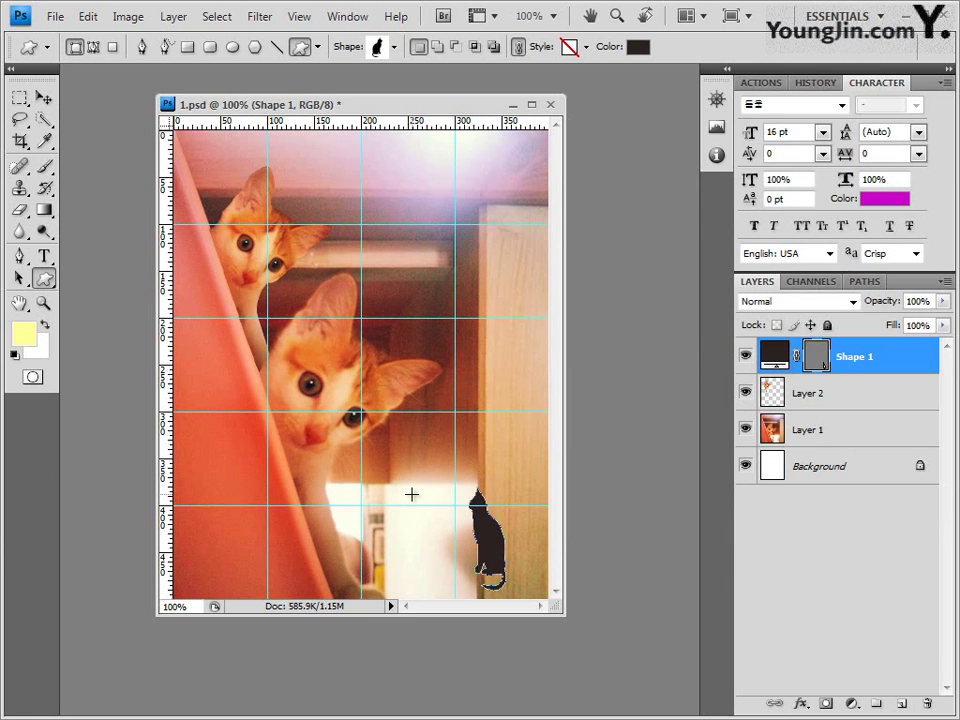
Add a Bevel and Emboss effect to the cat shape
click(801, 703)
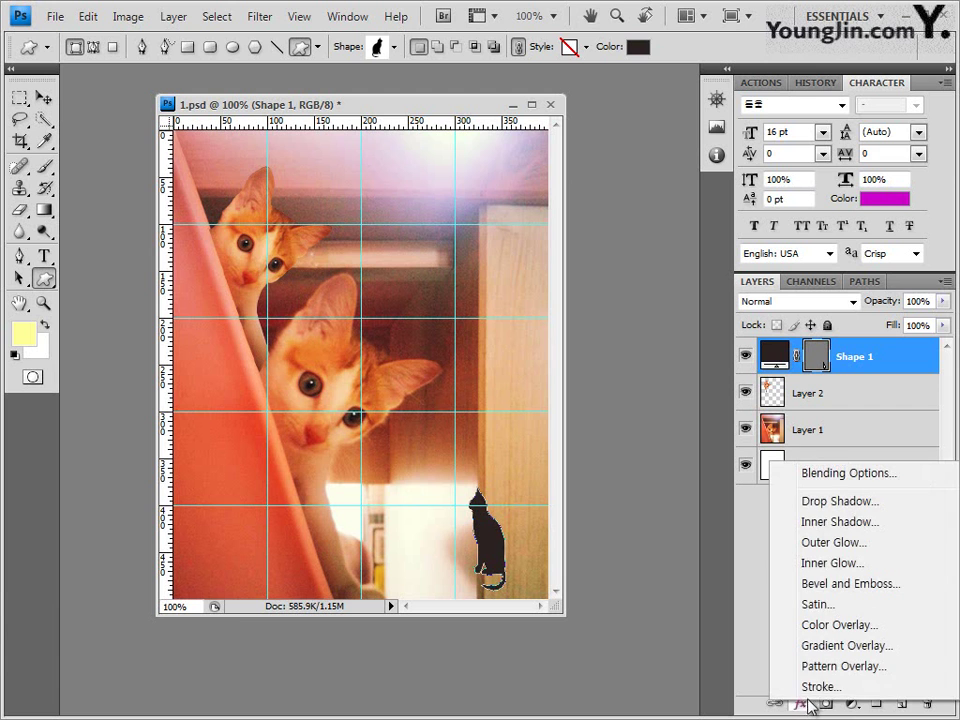
click(842, 584)
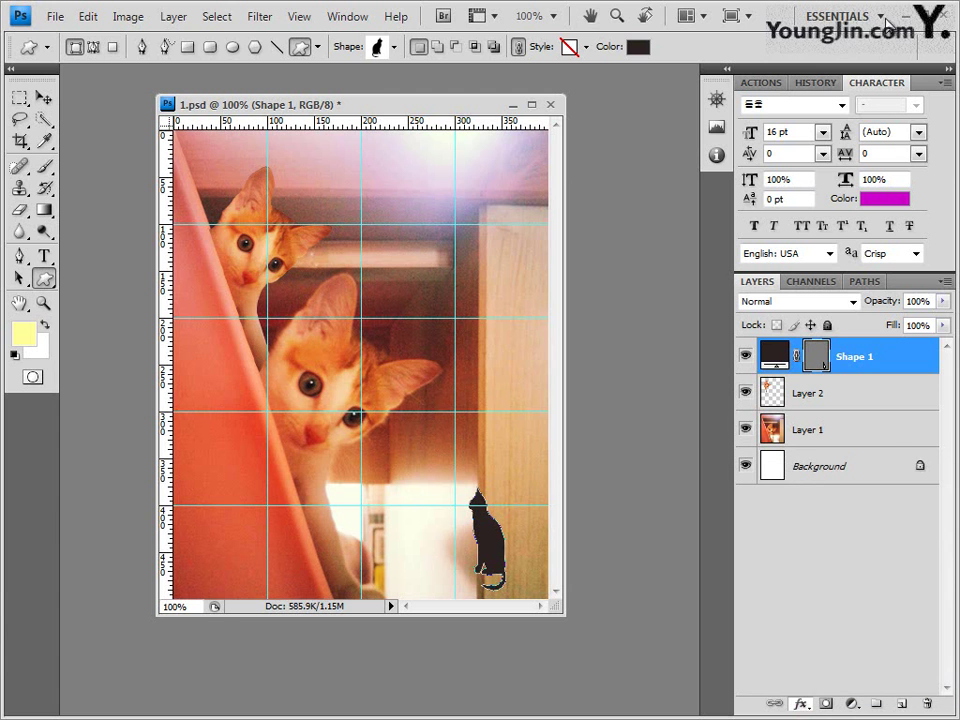
click(833, 75)
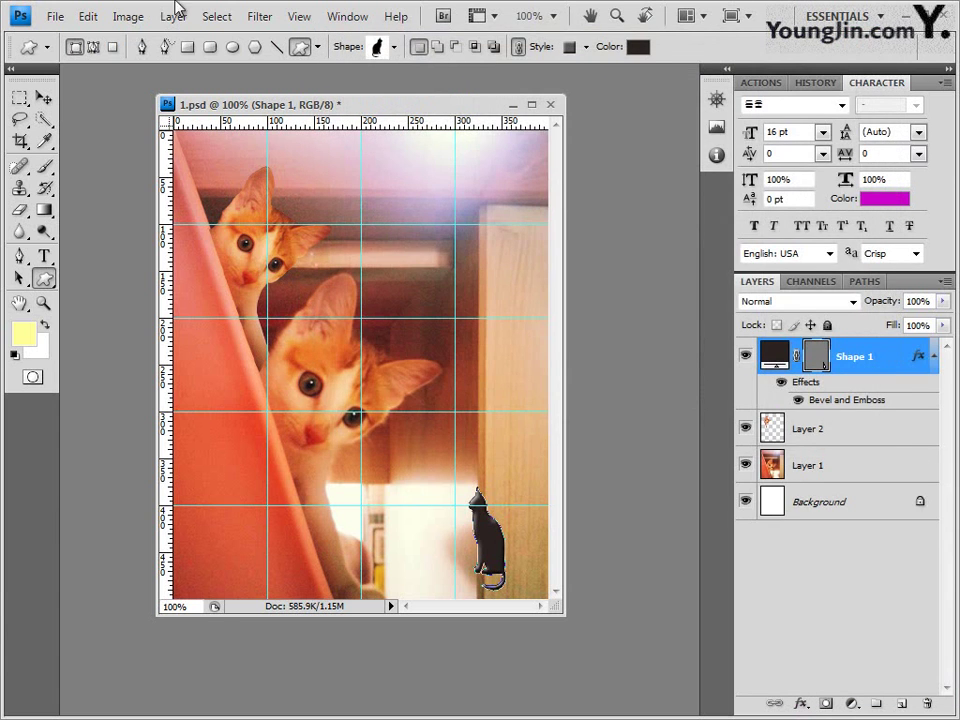
Rotate the cat shape 5.2° clockwise with Free Transform and shift it slightly to X 338 px
click(42, 97)
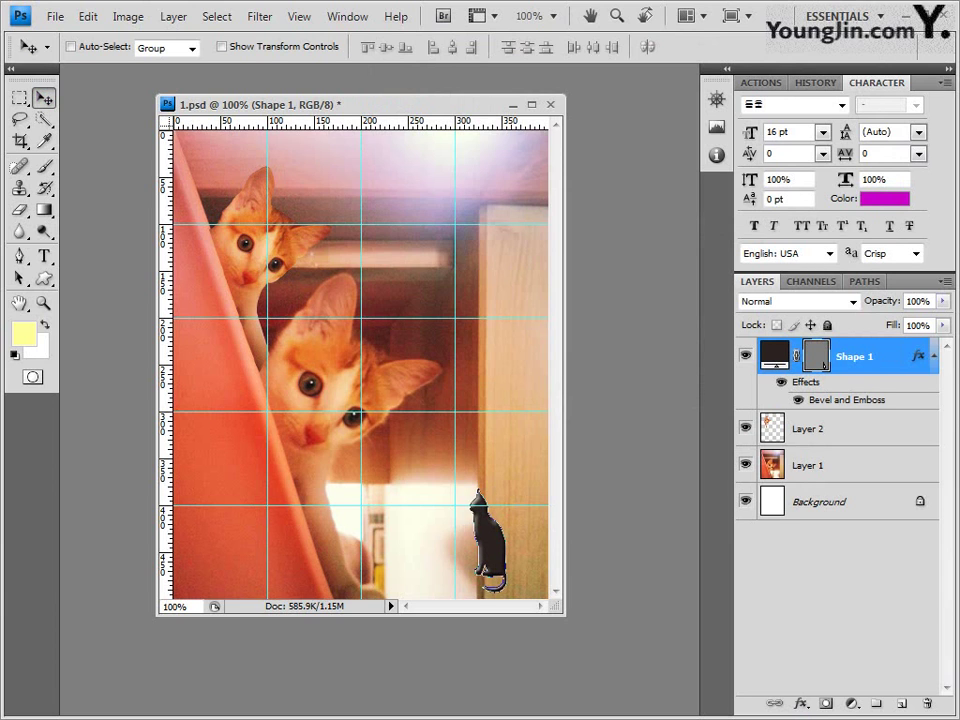
key(ctrl+t)
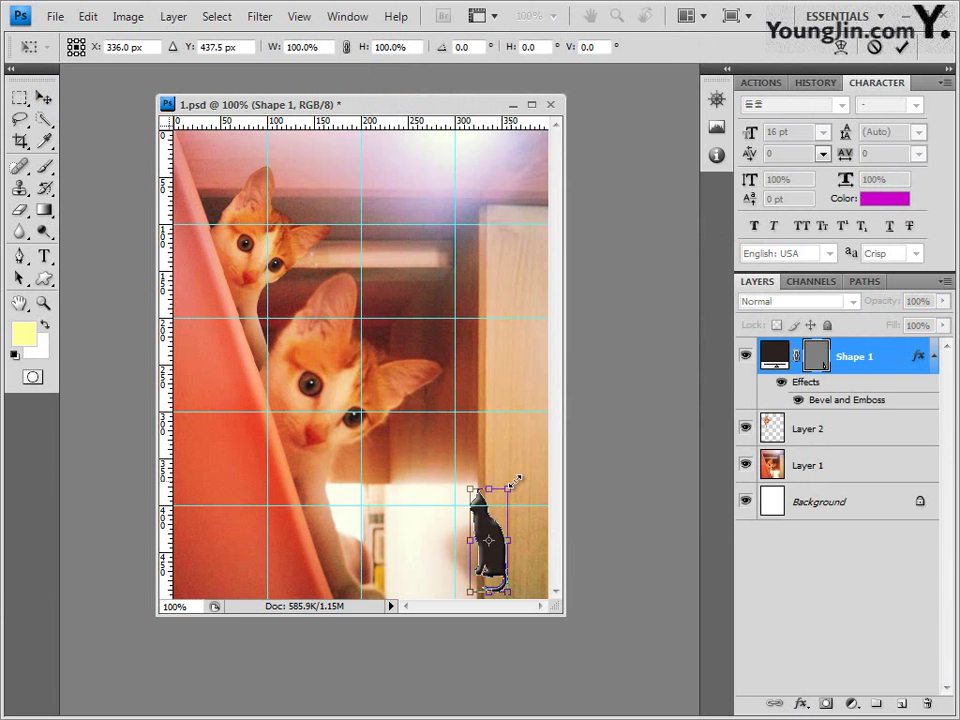
drag(522, 485, 524, 486)
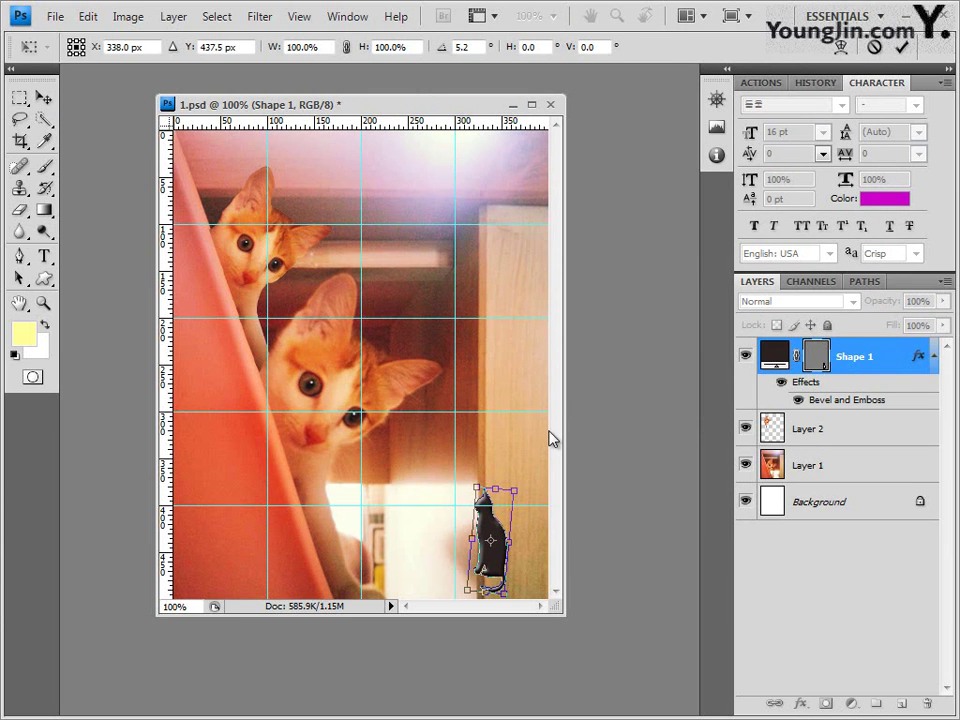
key(Return)
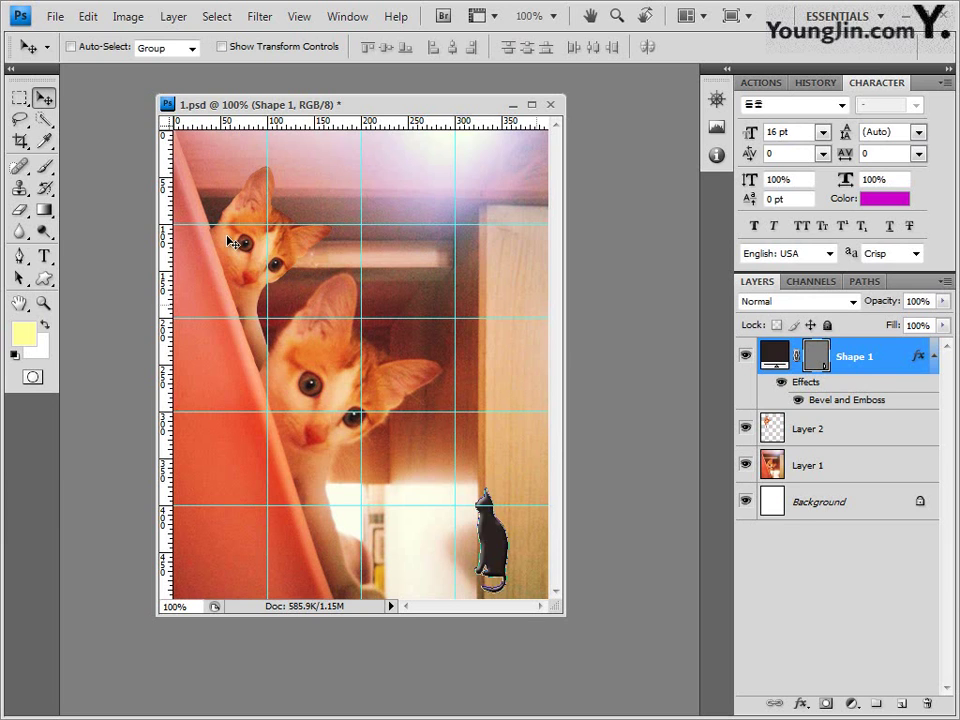
Draw the solid paw print custom shape, about 30 px wide and 40 px tall, on the red area left of the large cat
click(44, 279)
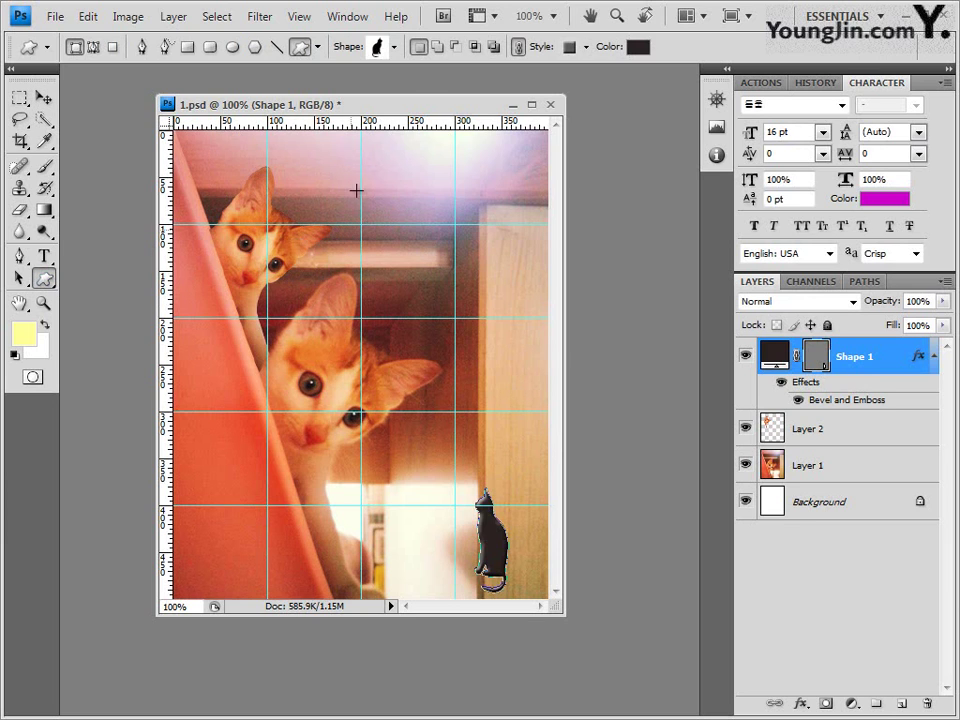
click(396, 48)
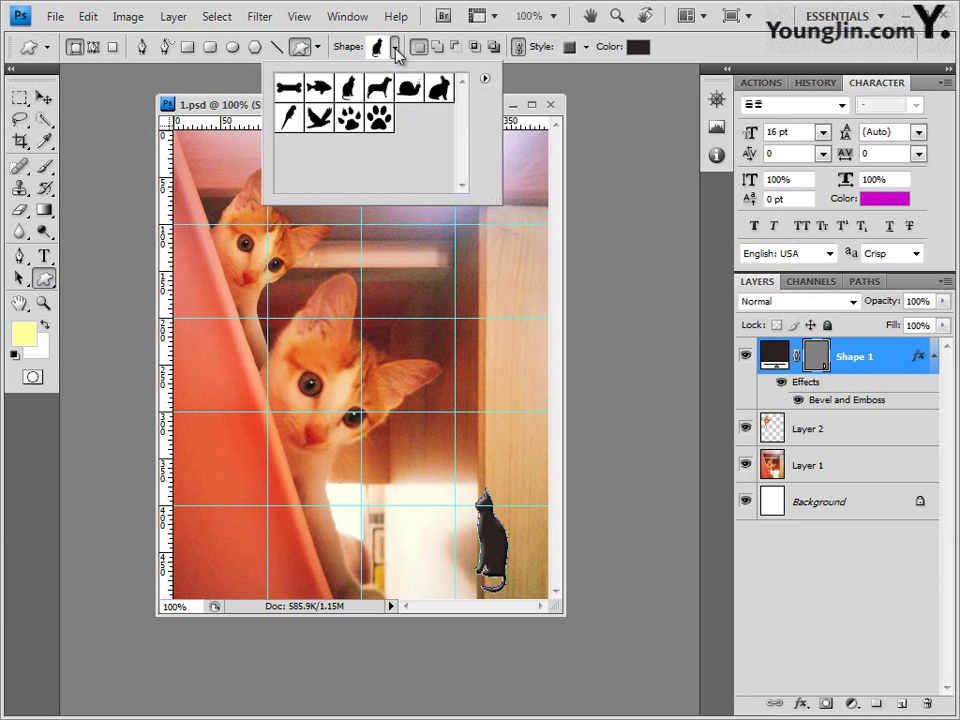
click(380, 119)
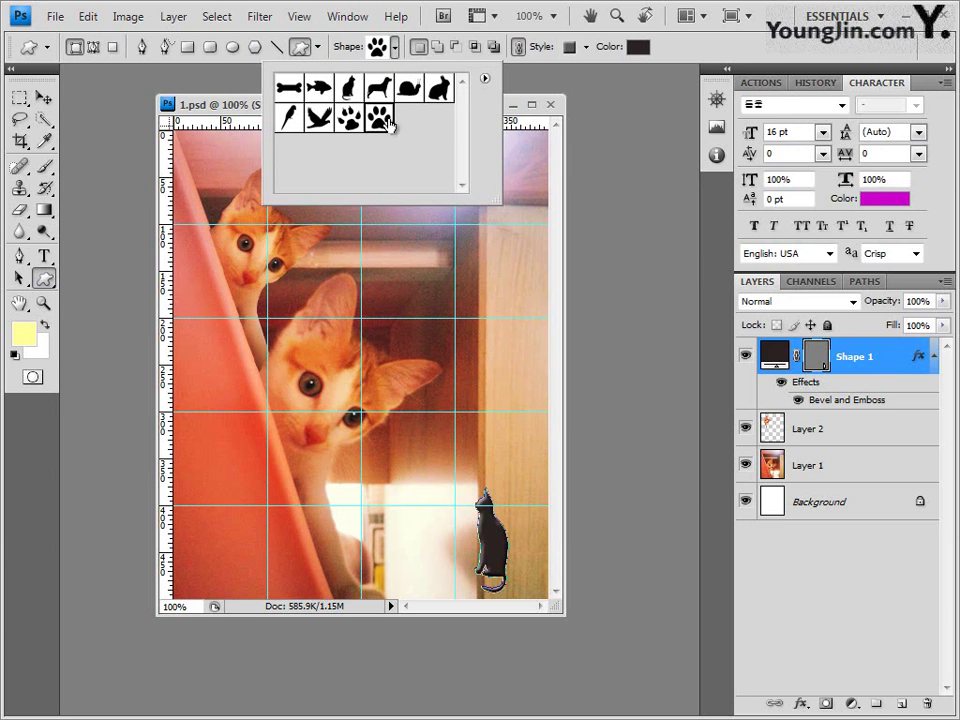
click(250, 113)
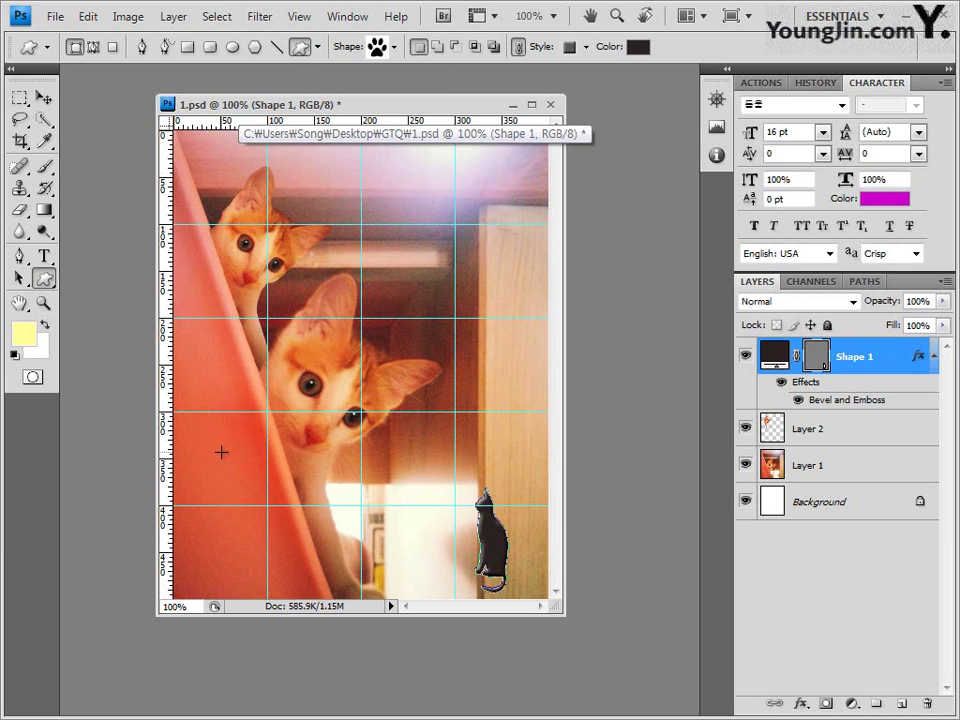
drag(219, 454, 248, 490)
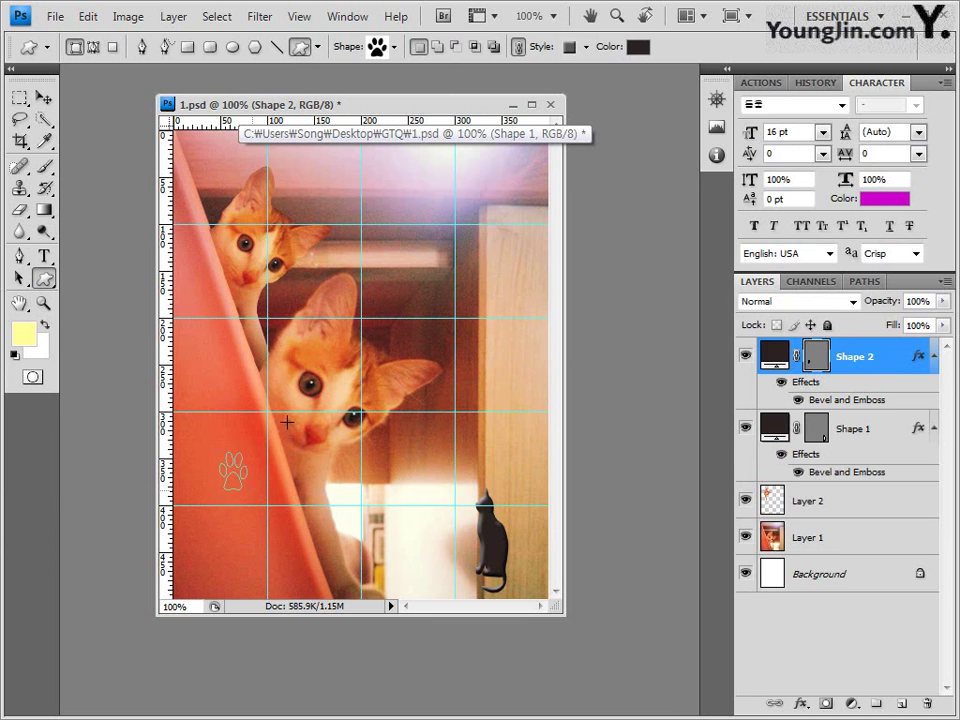
Rotate the paw print 23.2° clockwise with Free Transform
key(ctrl+t)
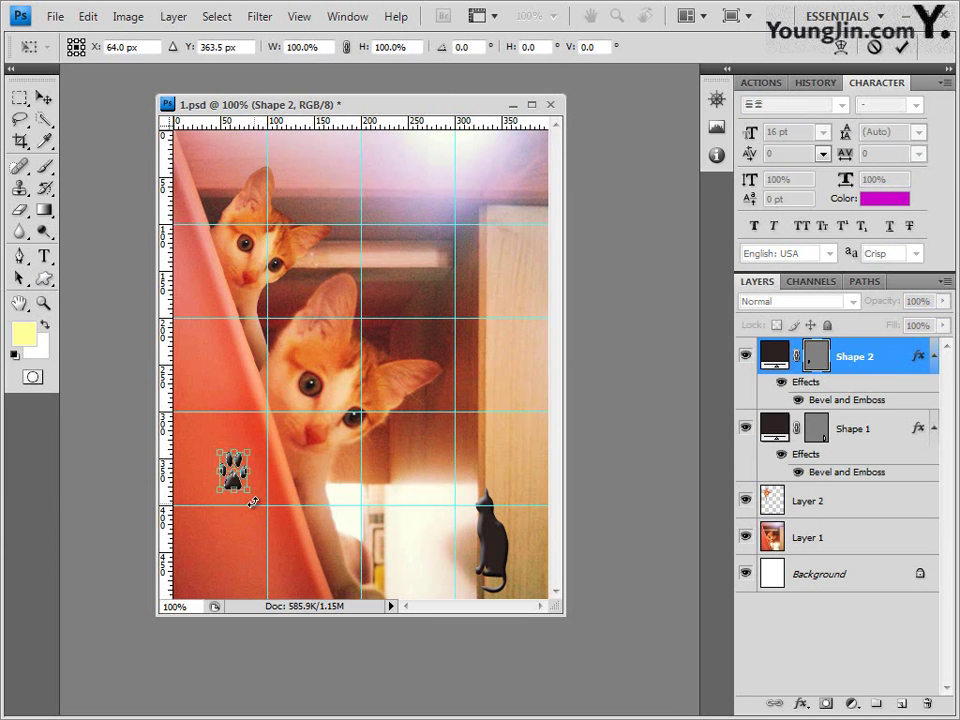
drag(247, 502, 238, 507)
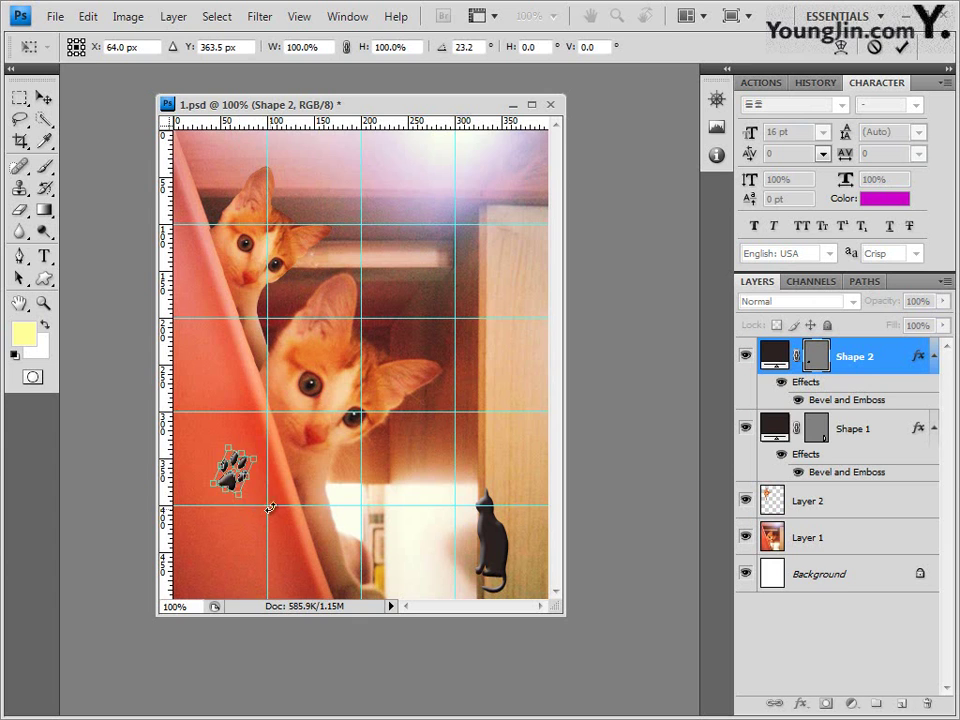
key(Return)
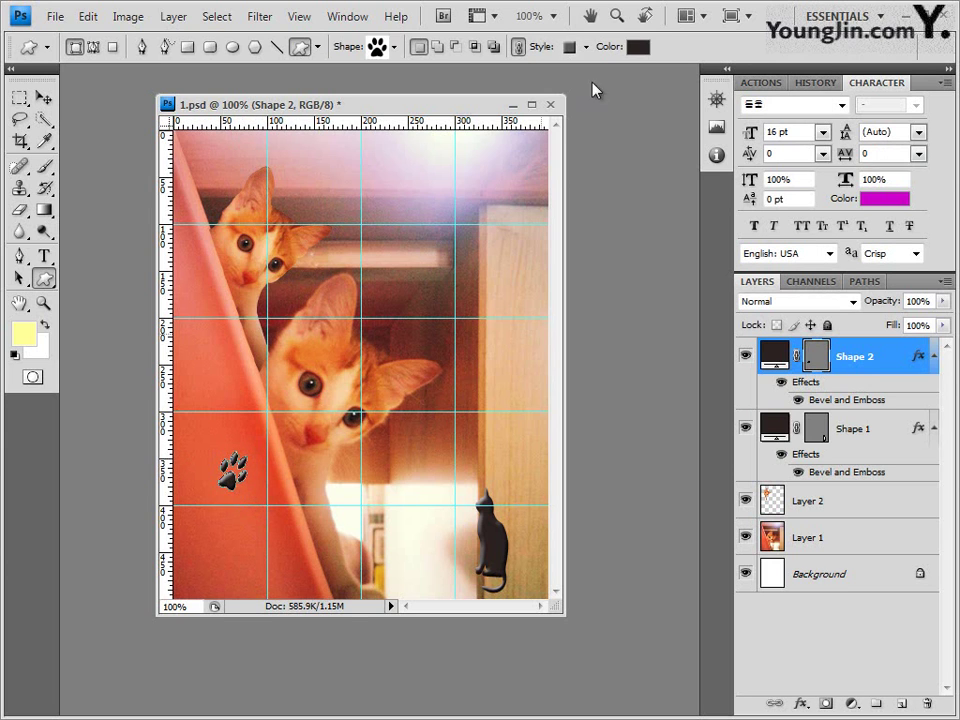
Remove the paw print's layer style and set its fill colour to #ffde00
click(586, 47)
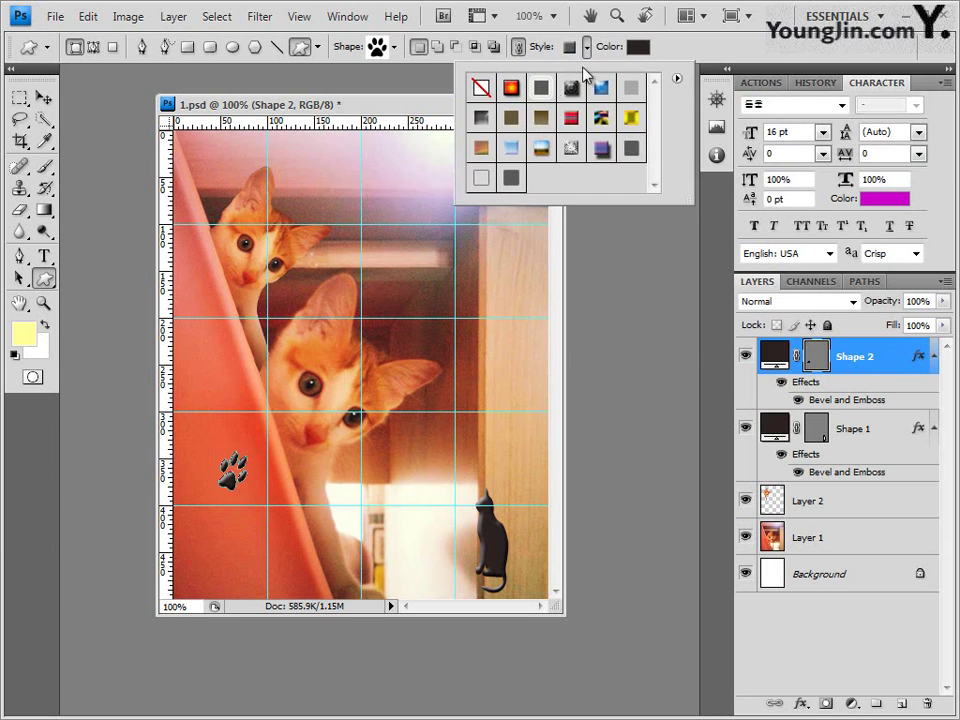
click(481, 88)
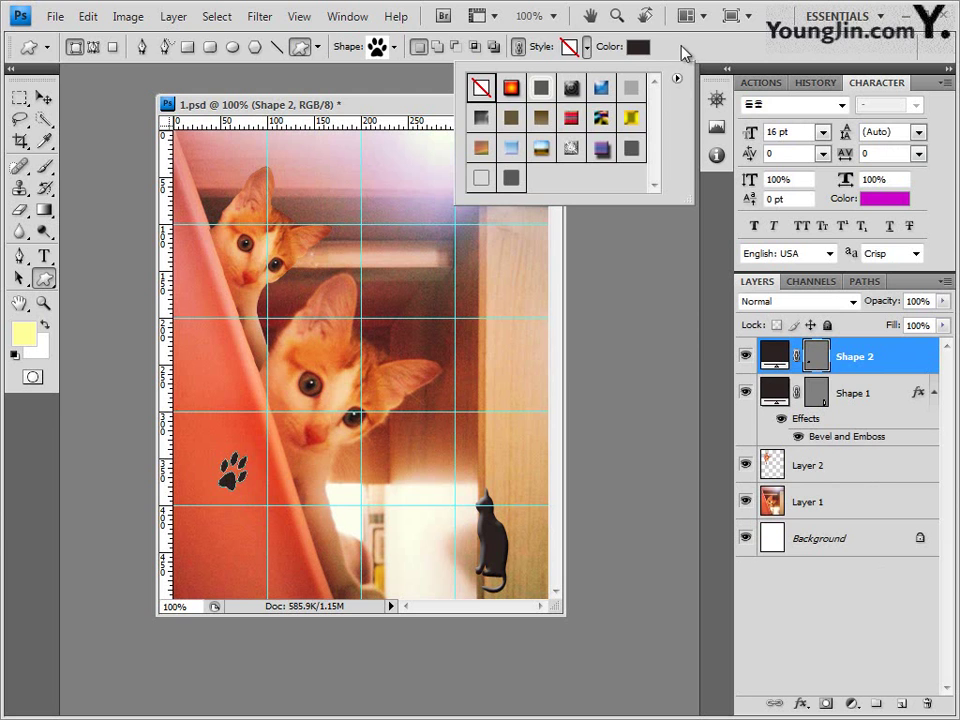
click(637, 47)
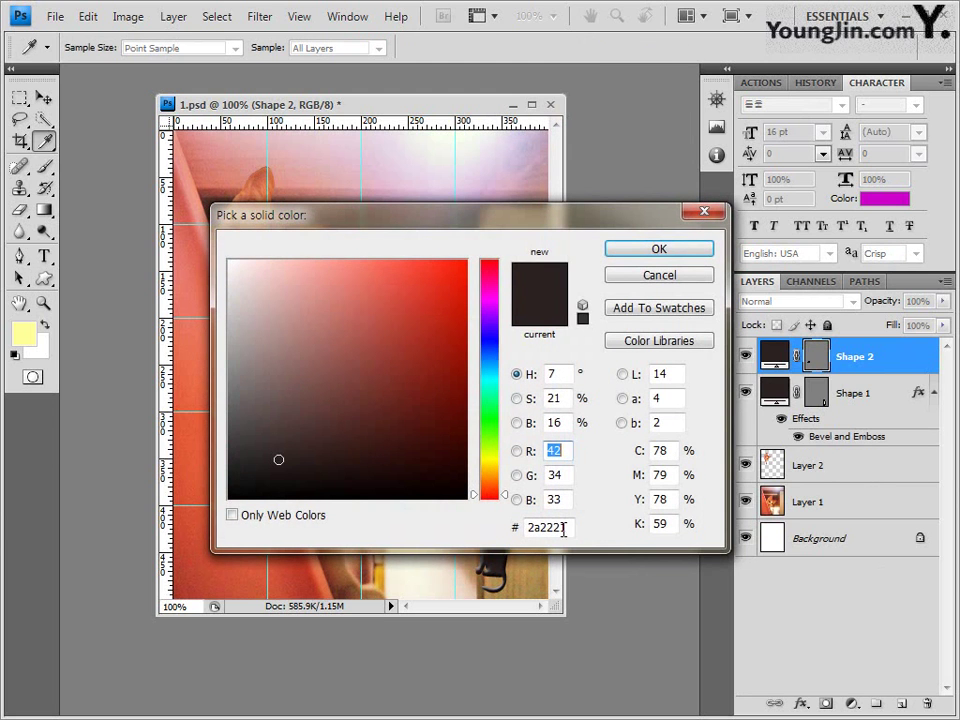
double_click(563, 527)
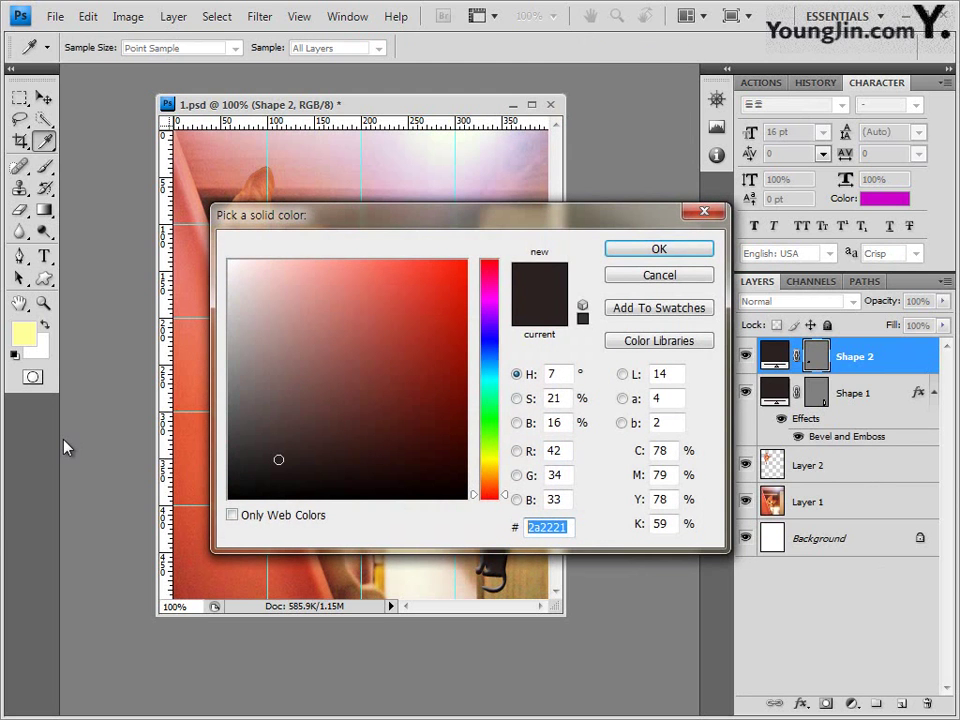
text(ffde00)
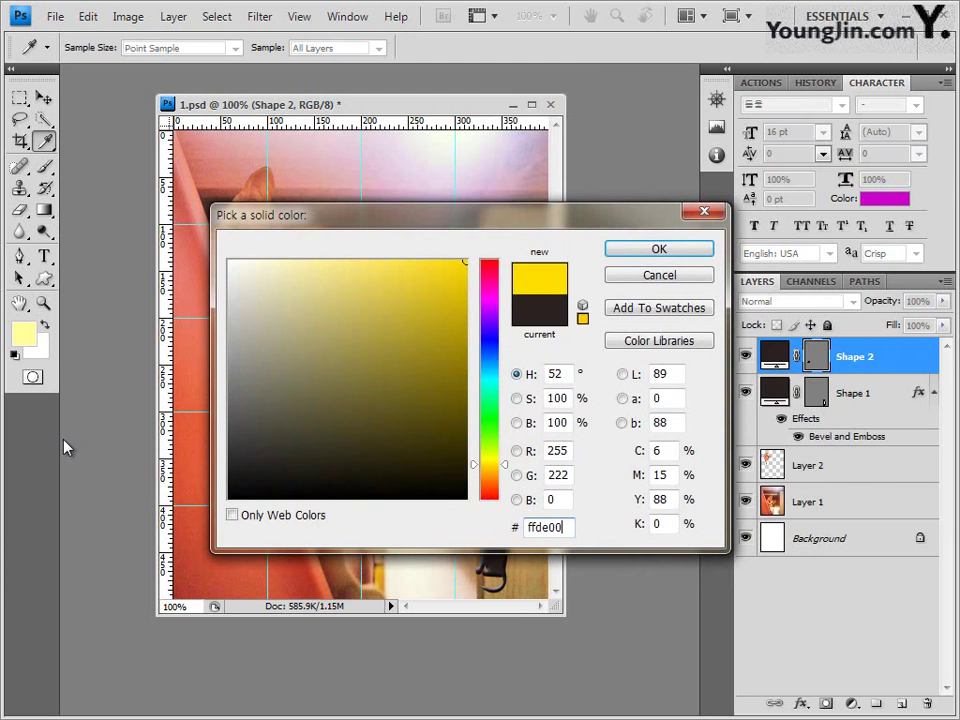
click(699, 254)
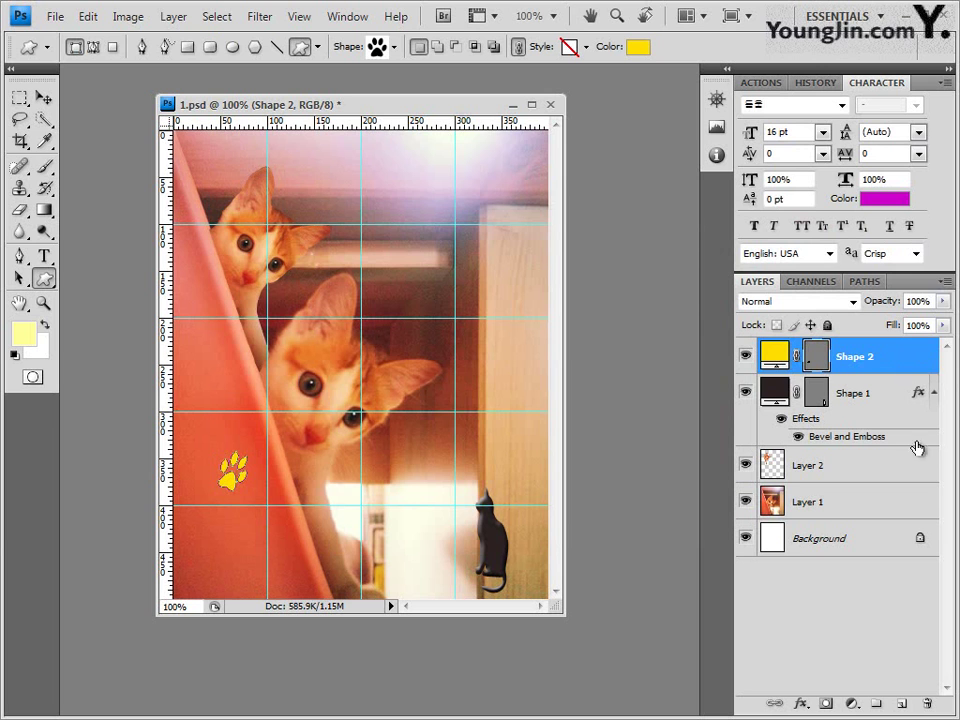
Add a 2 px outside stroke in white (#ffffff) to the paw print
click(803, 703)
click(832, 690)
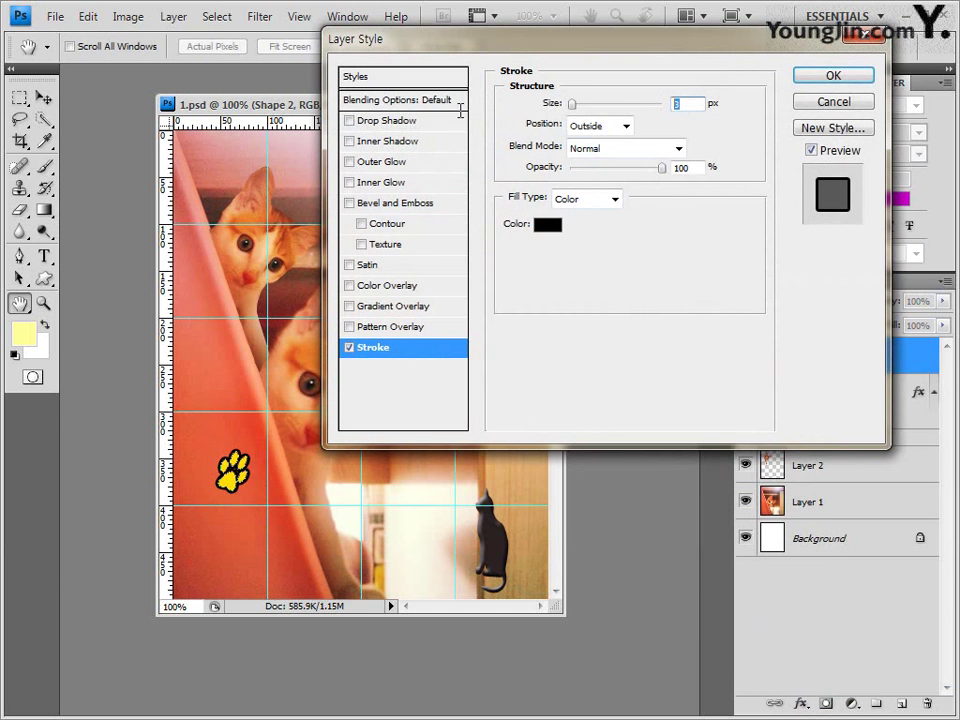
text(2)
click(548, 224)
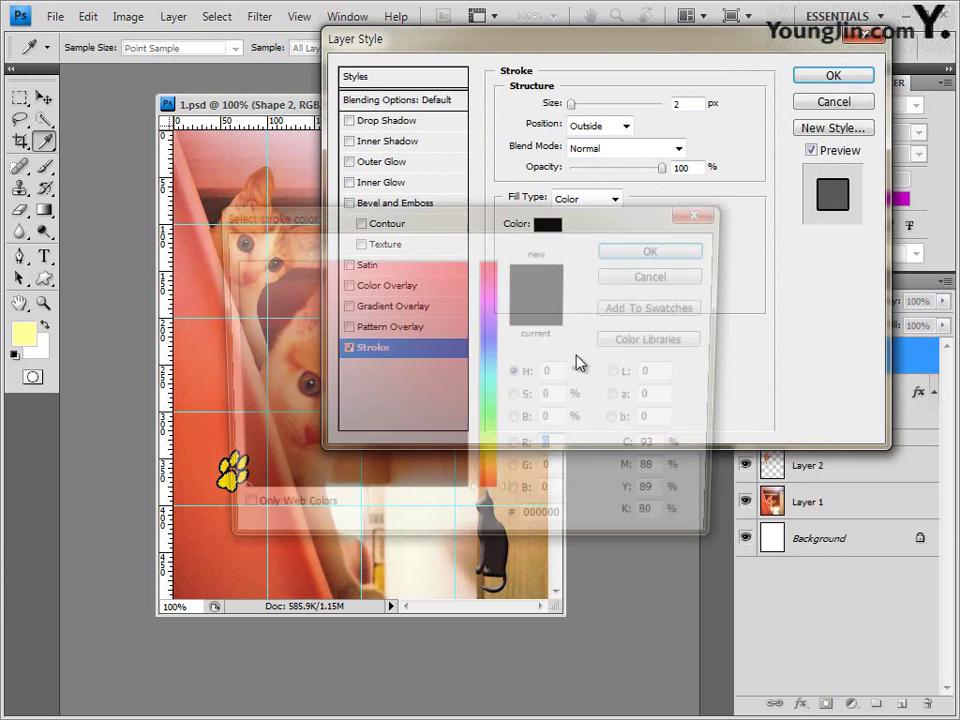
click(535, 526)
text(ffffff)
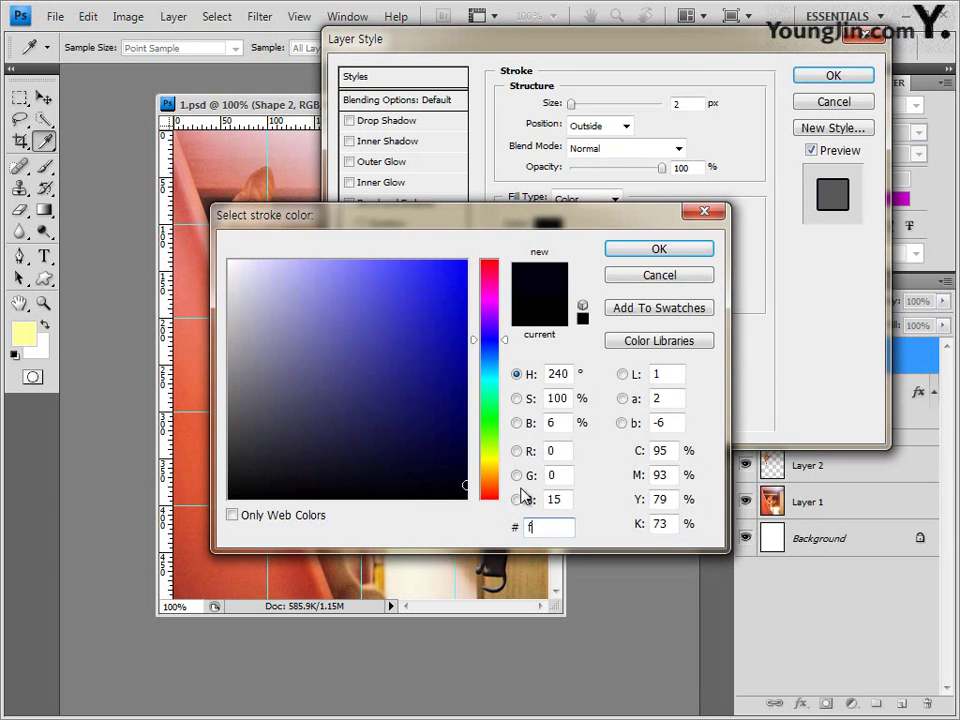
click(703, 256)
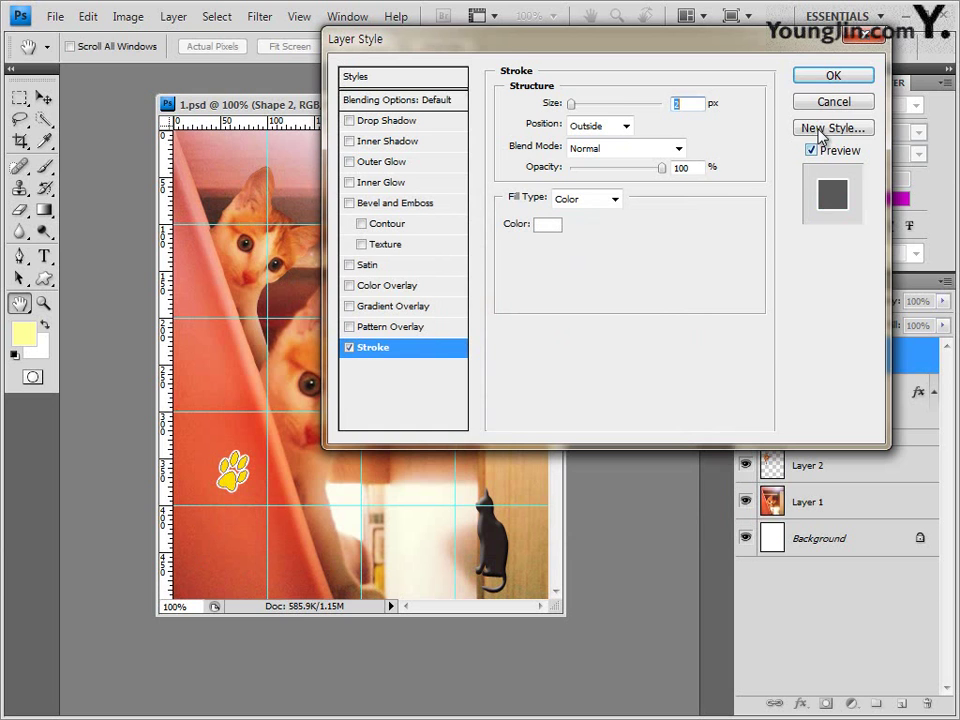
click(830, 77)
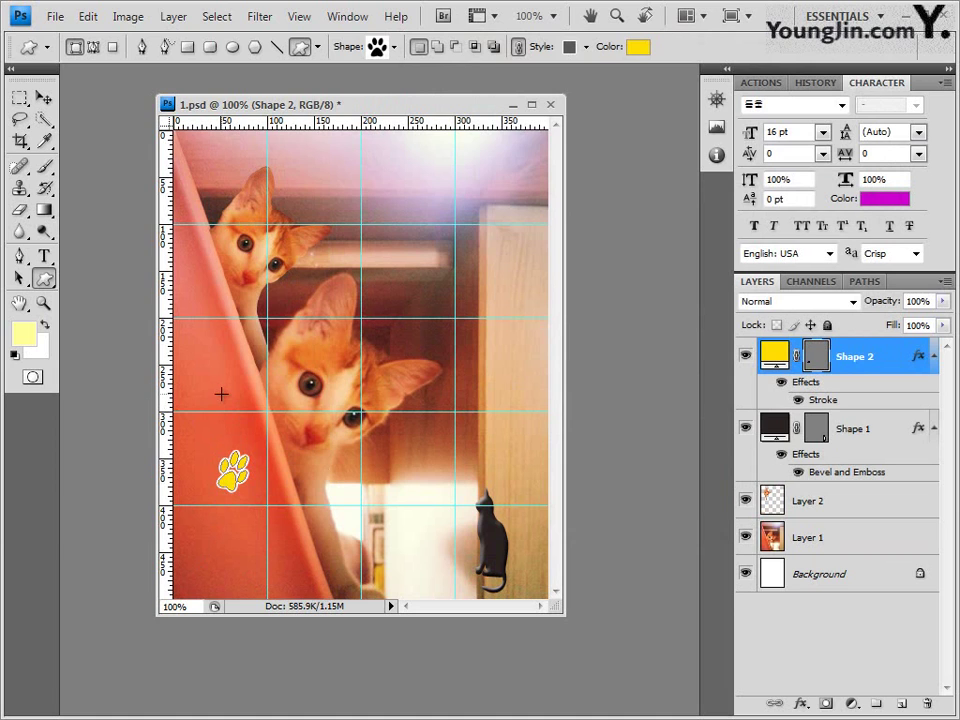
Duplicate the paw print, scale the copy down slightly and place it about 65 px above the original
click(46, 98)
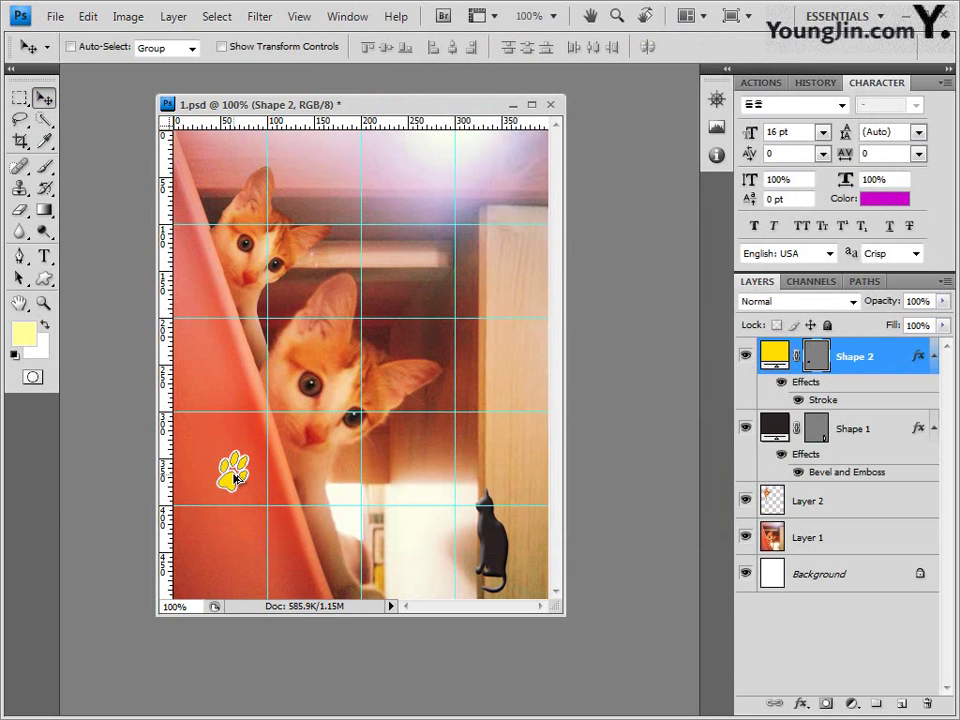
drag(234, 474, 232, 409)
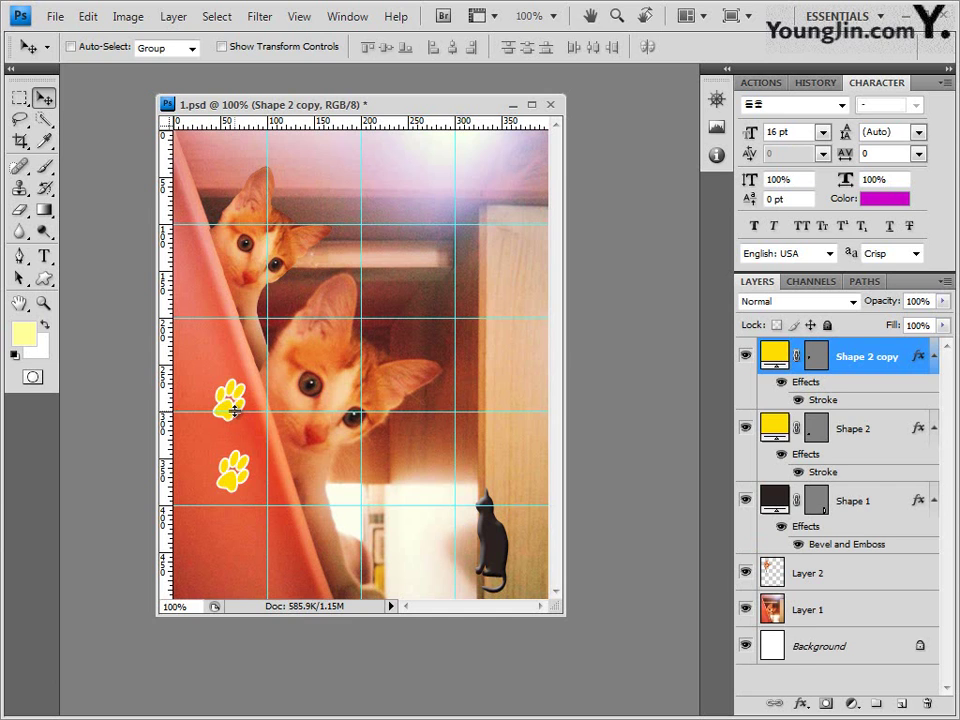
key(ctrl+t)
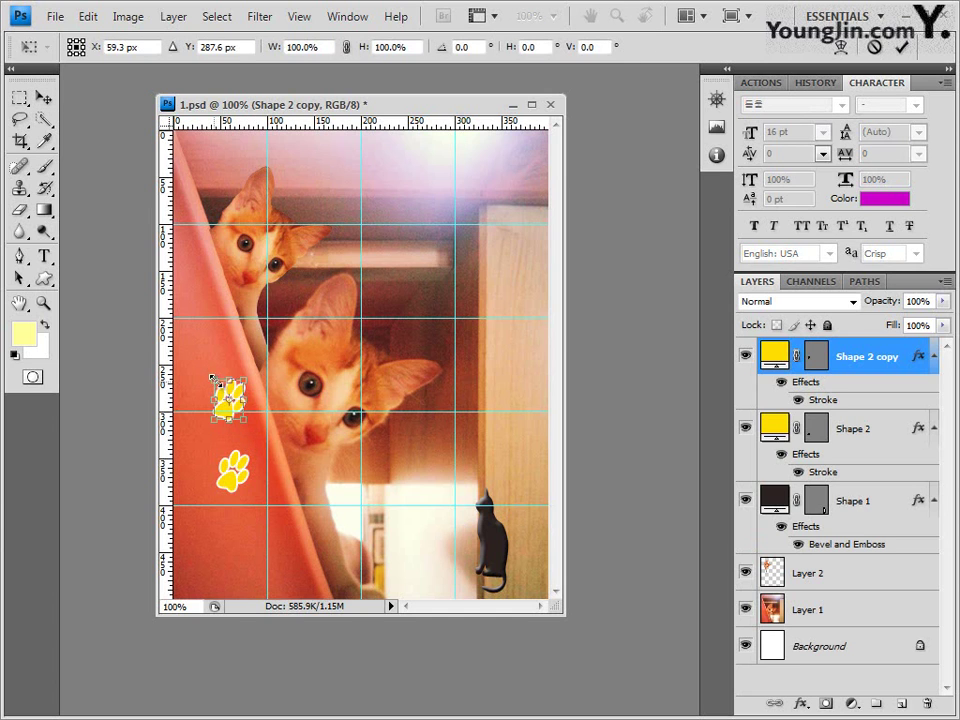
drag(212, 378, 220, 381)
key(Return)
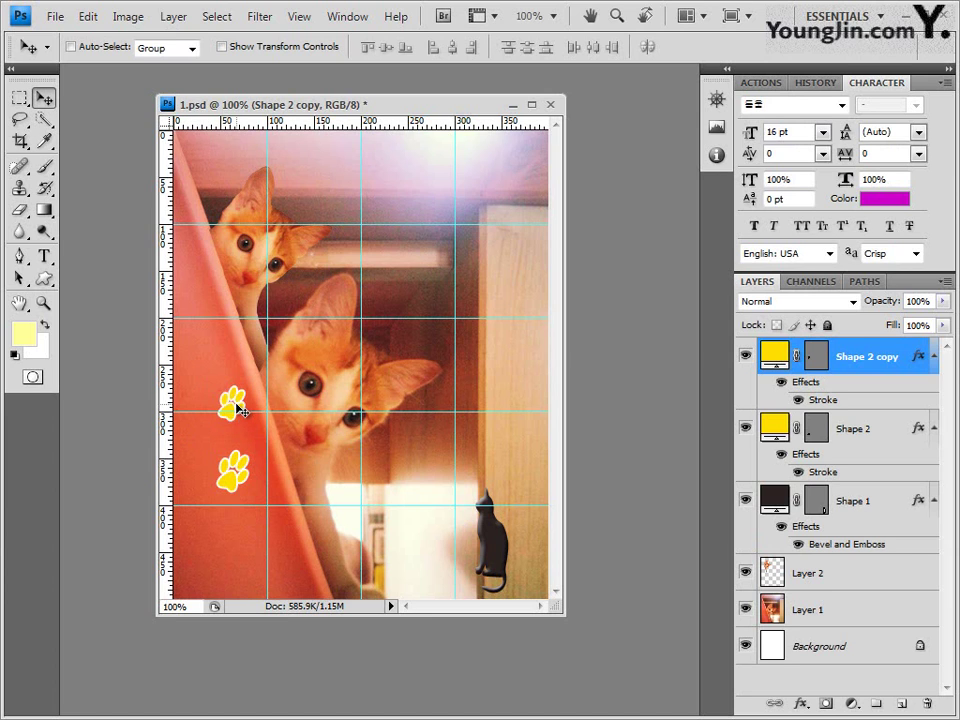
drag(240, 410, 236, 415)
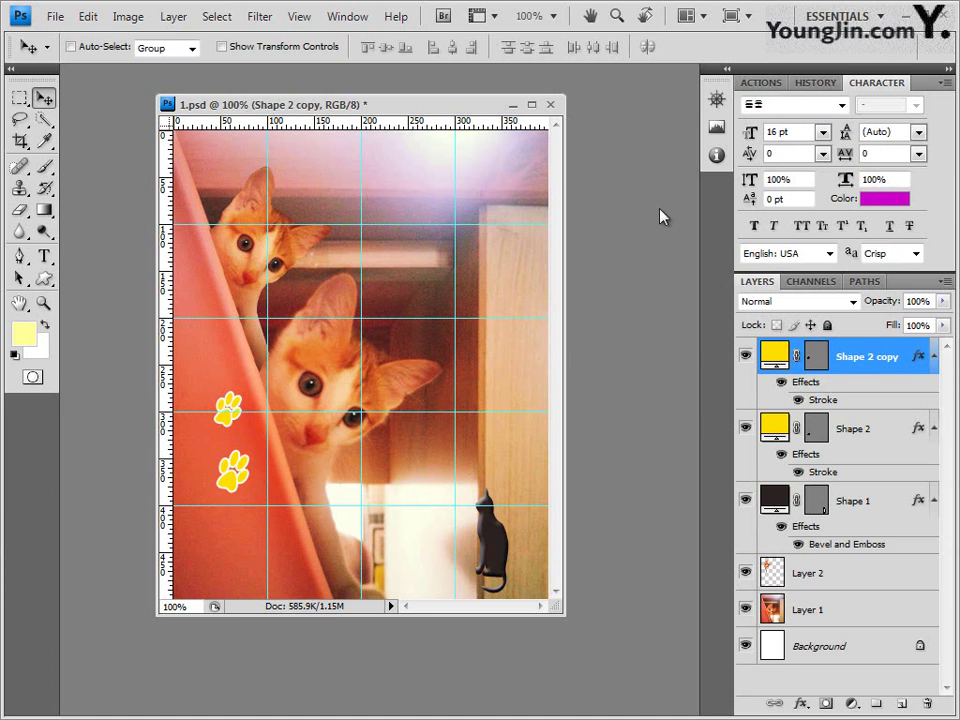
Set the smaller paw print's fill colour to #ff9c00
click(43, 279)
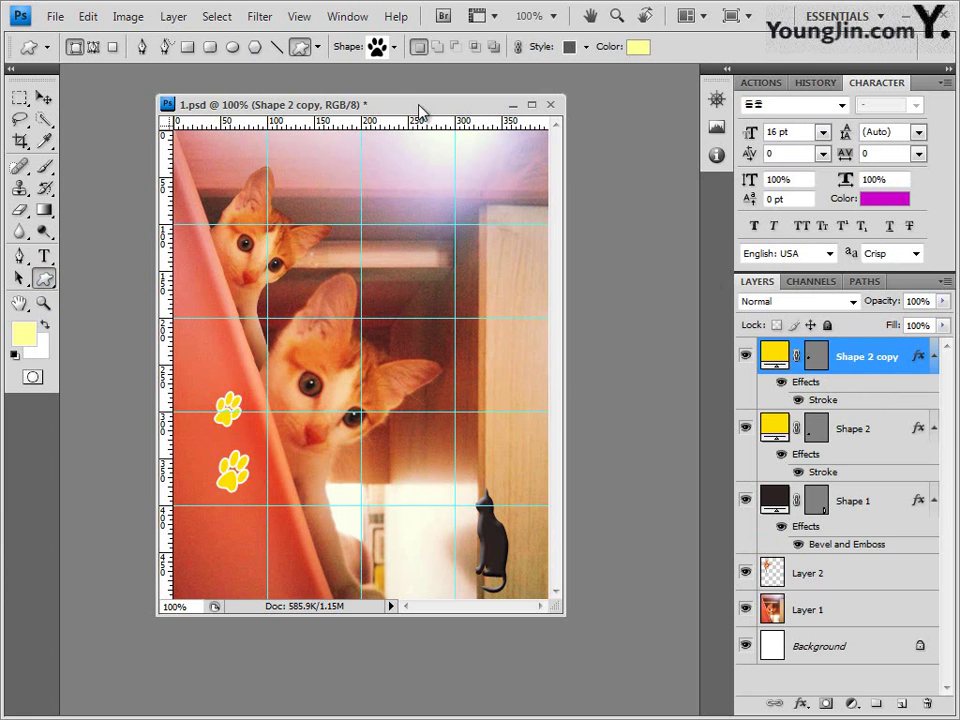
double_click(777, 355)
click(560, 527)
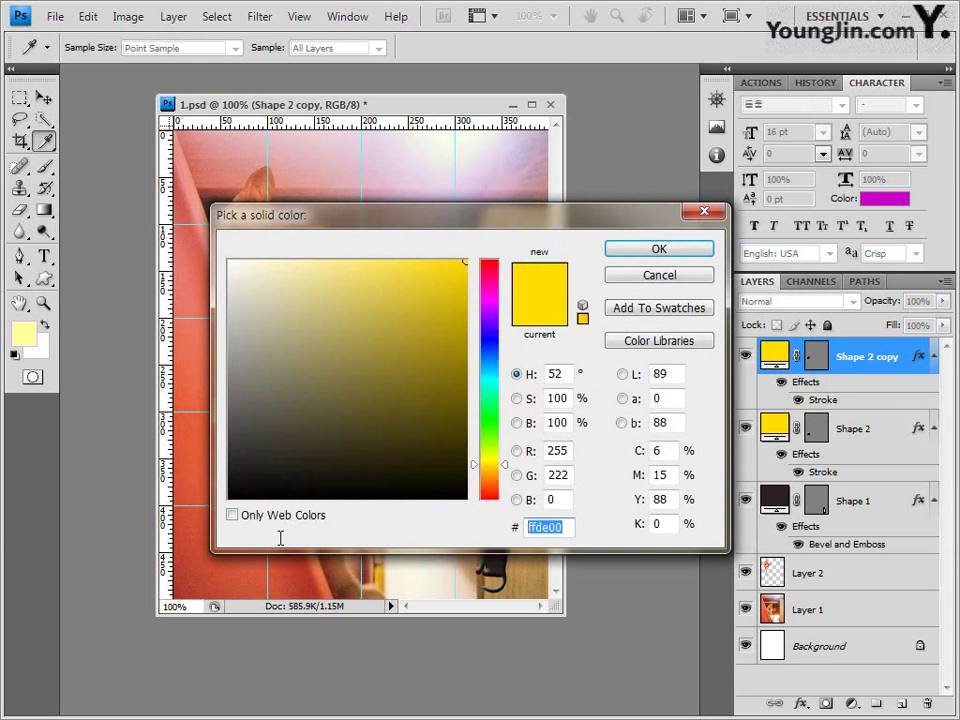
text(ff9c00)
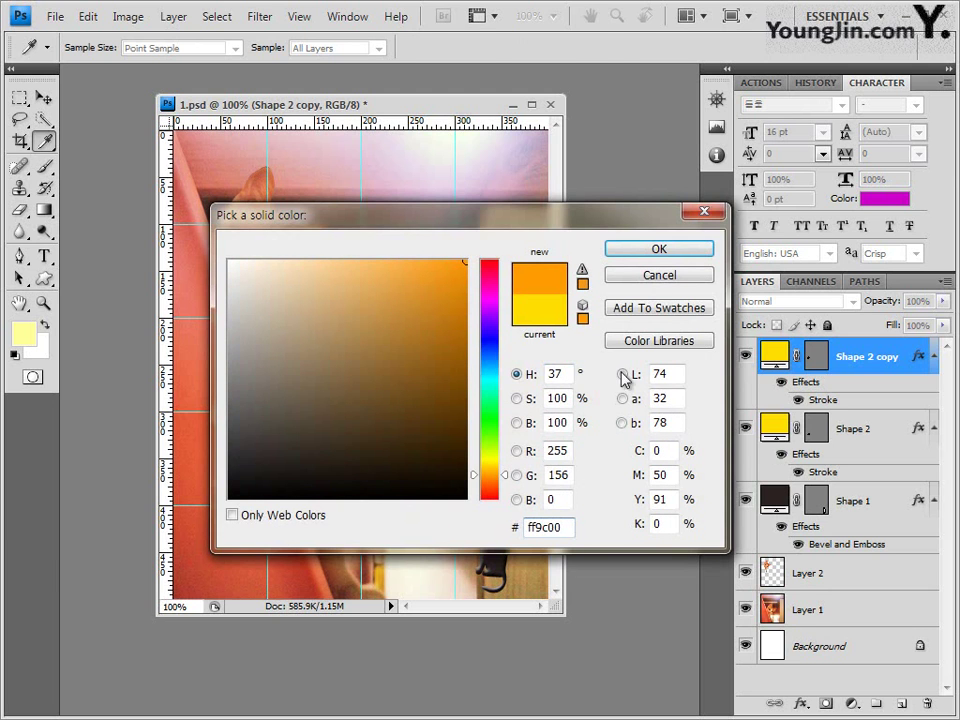
click(668, 248)
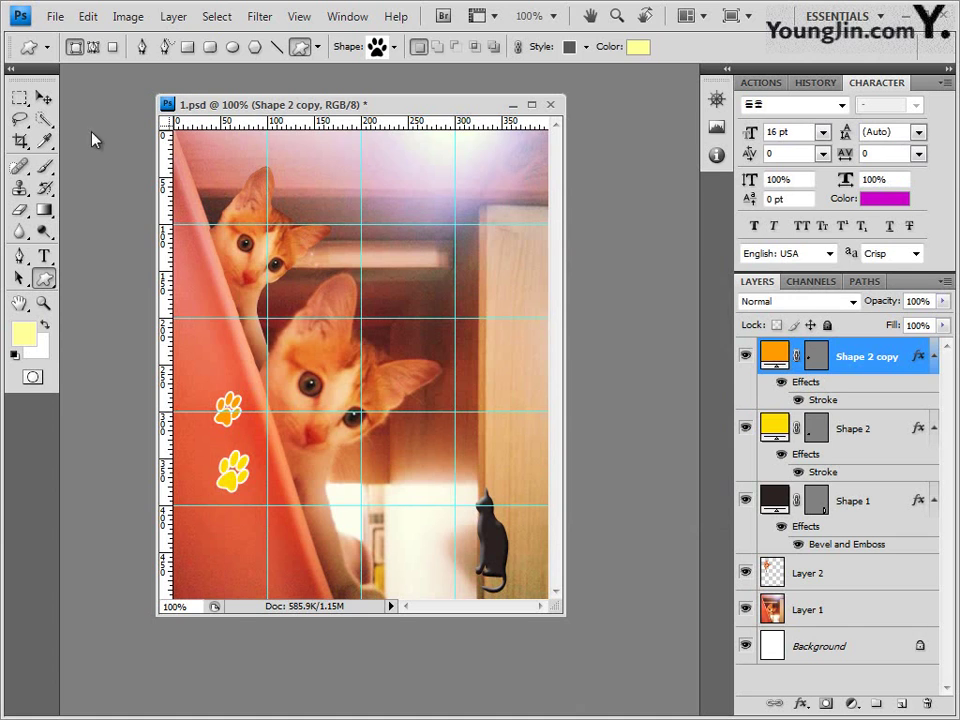
Start a horizontal text line beside the upper cat's ear, using Times New Roman Regular at 55 pt
click(44, 256)
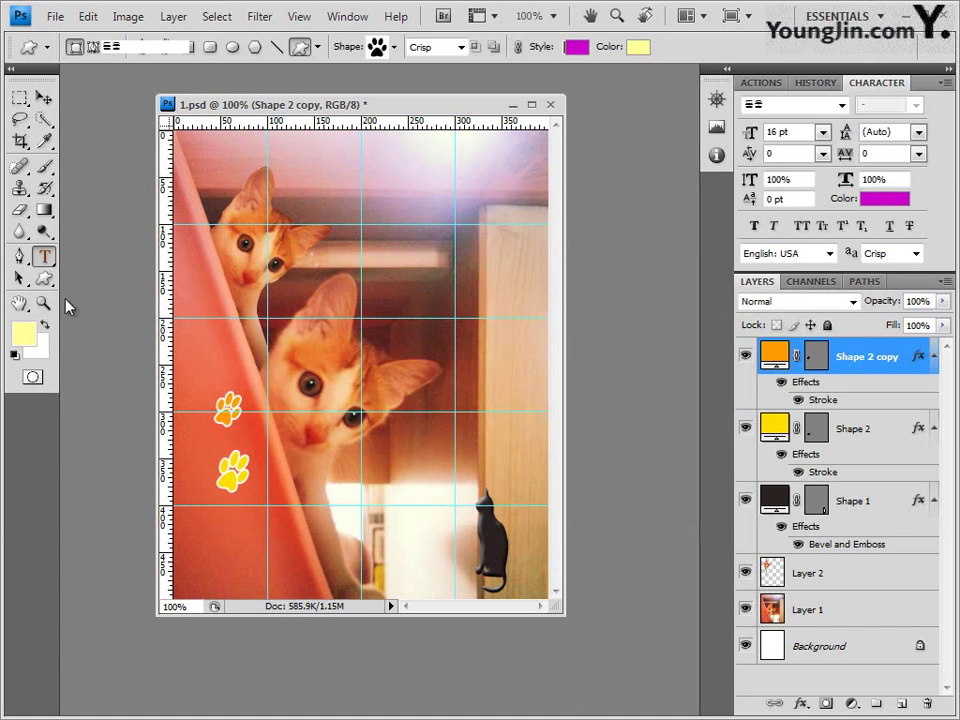
click(230, 207)
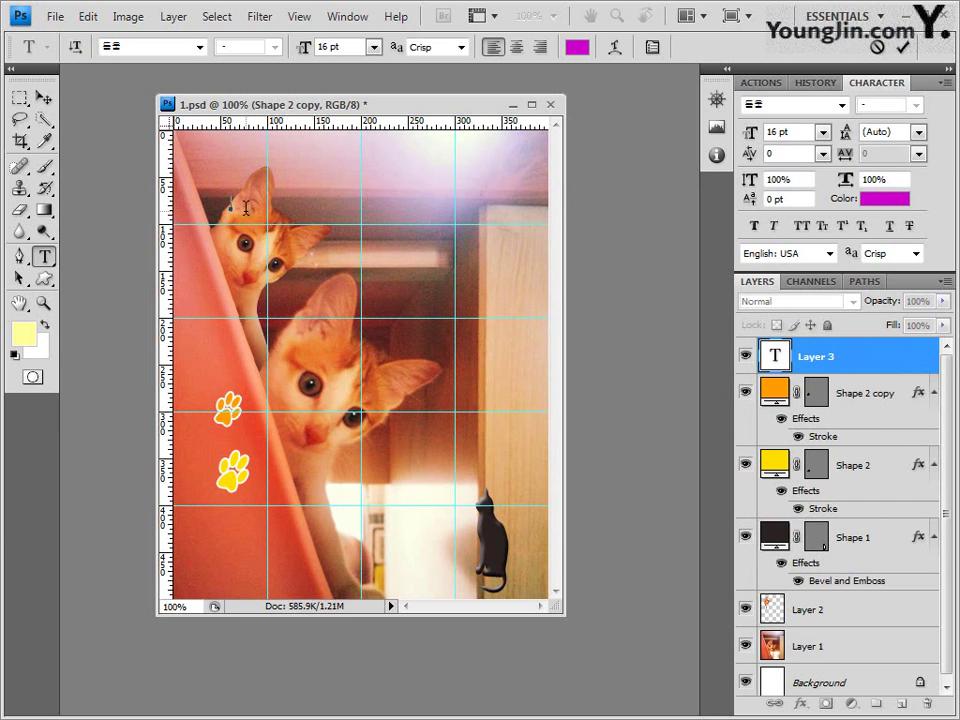
click(200, 47)
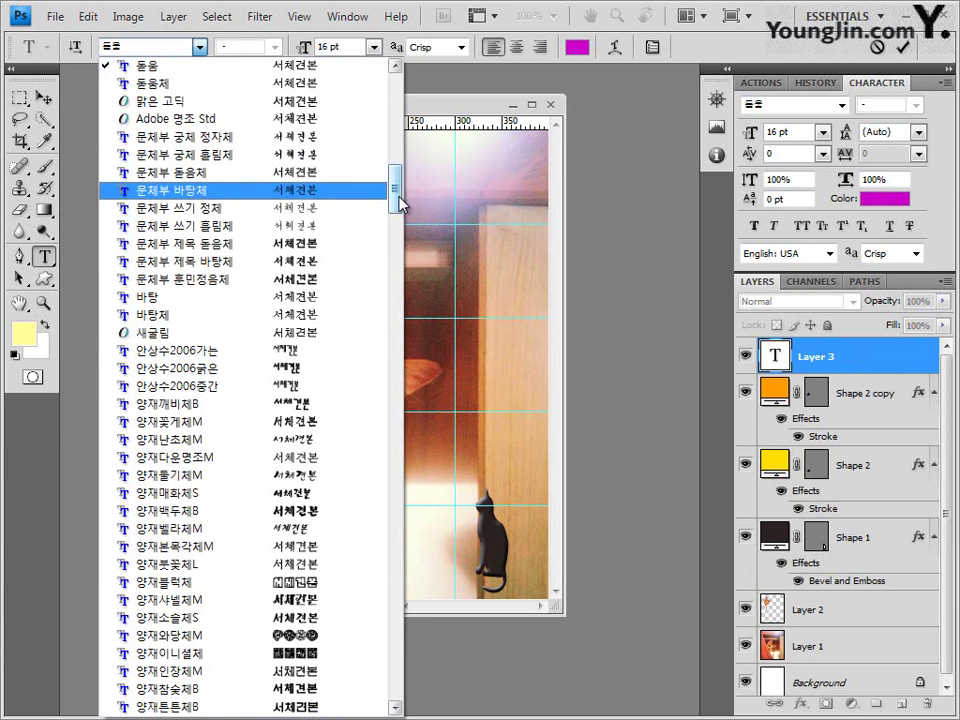
click(185, 48)
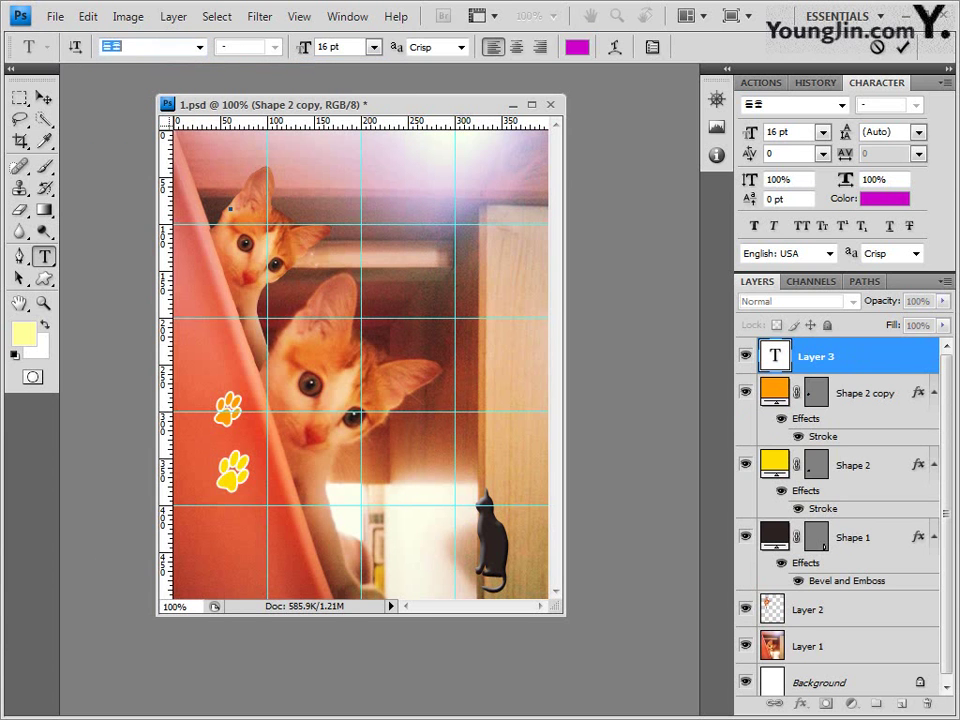
text(A)
text(Times New Roman)
key(Return)
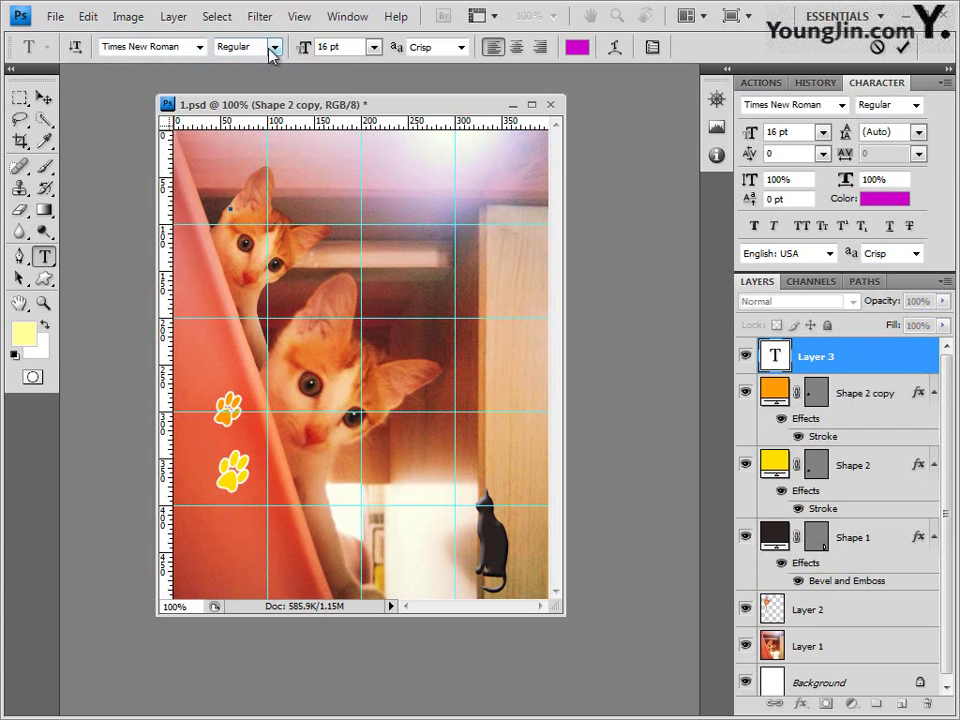
click(366, 47)
text(55)
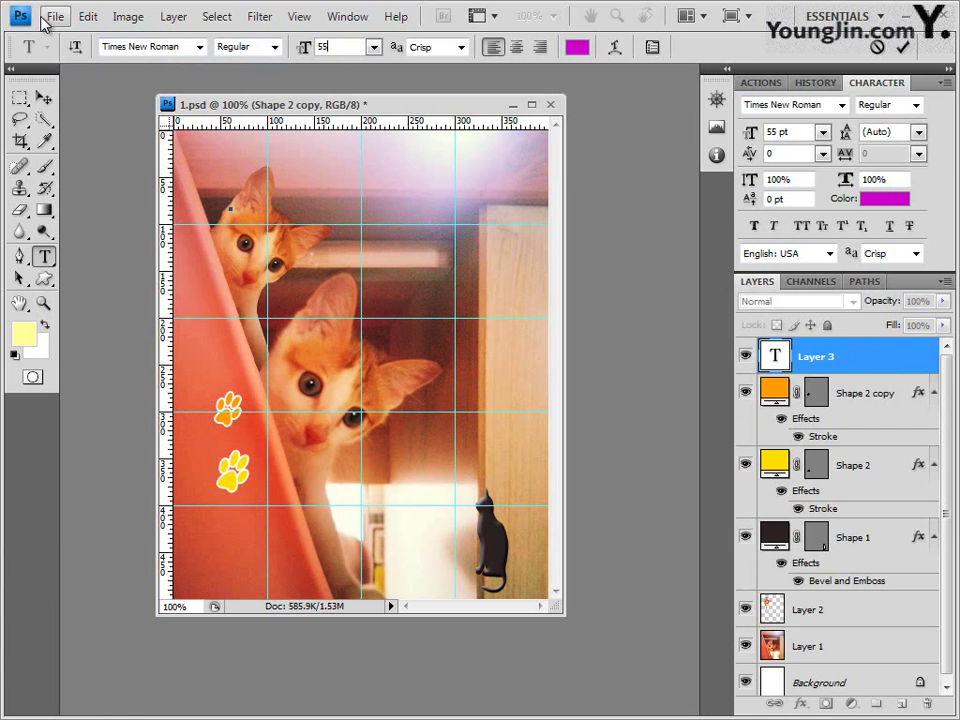
key(Return)
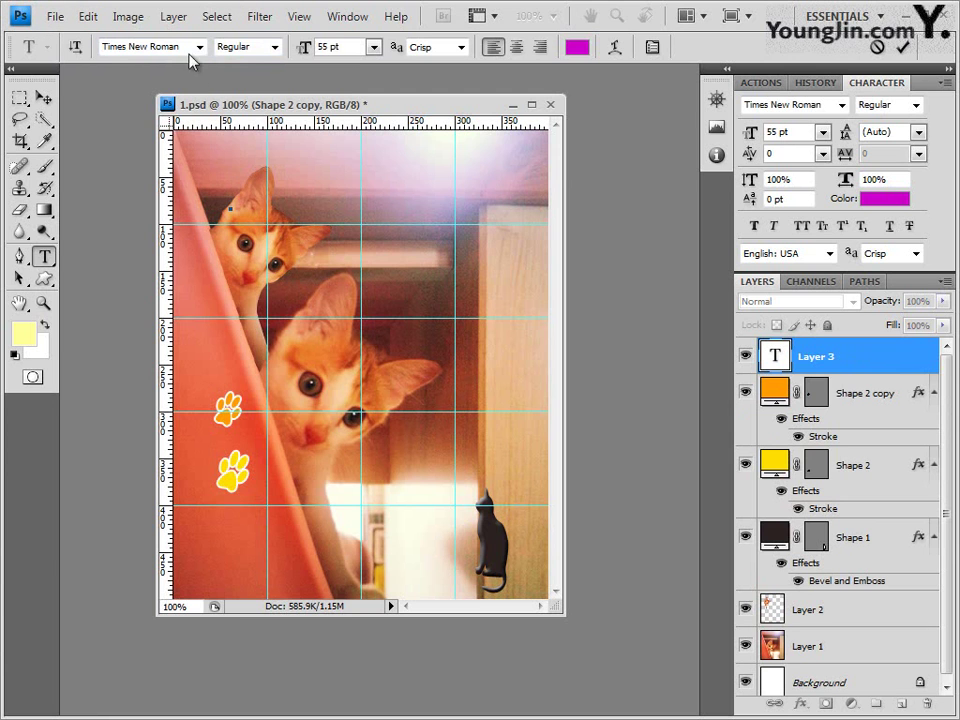
Set the text colour to #ffff00 and enter the title MY FRIENDS
click(577, 47)
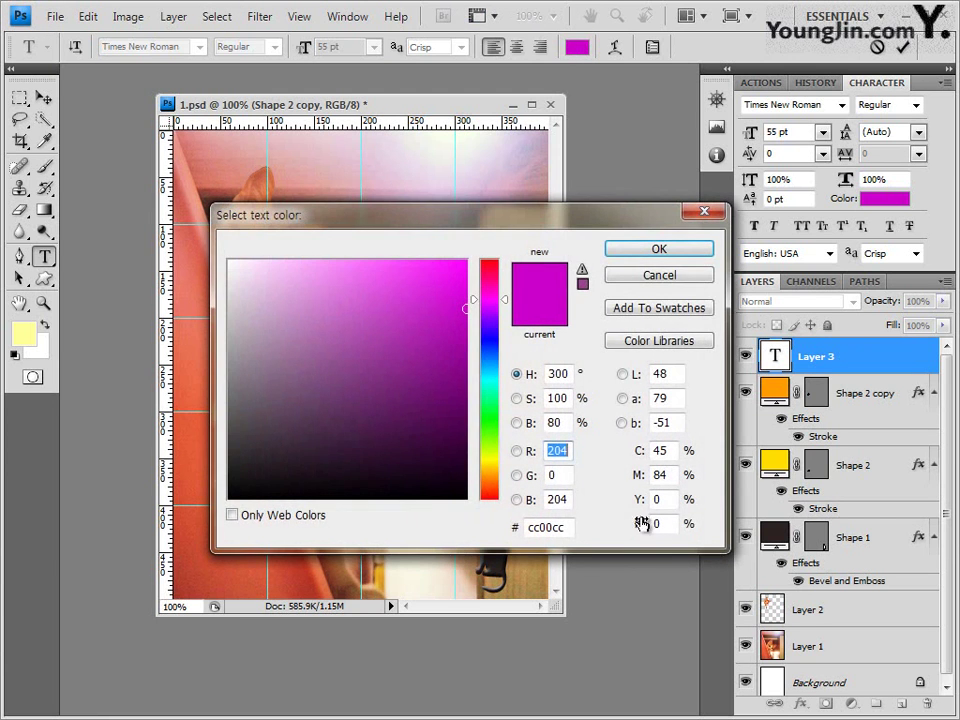
click(563, 531)
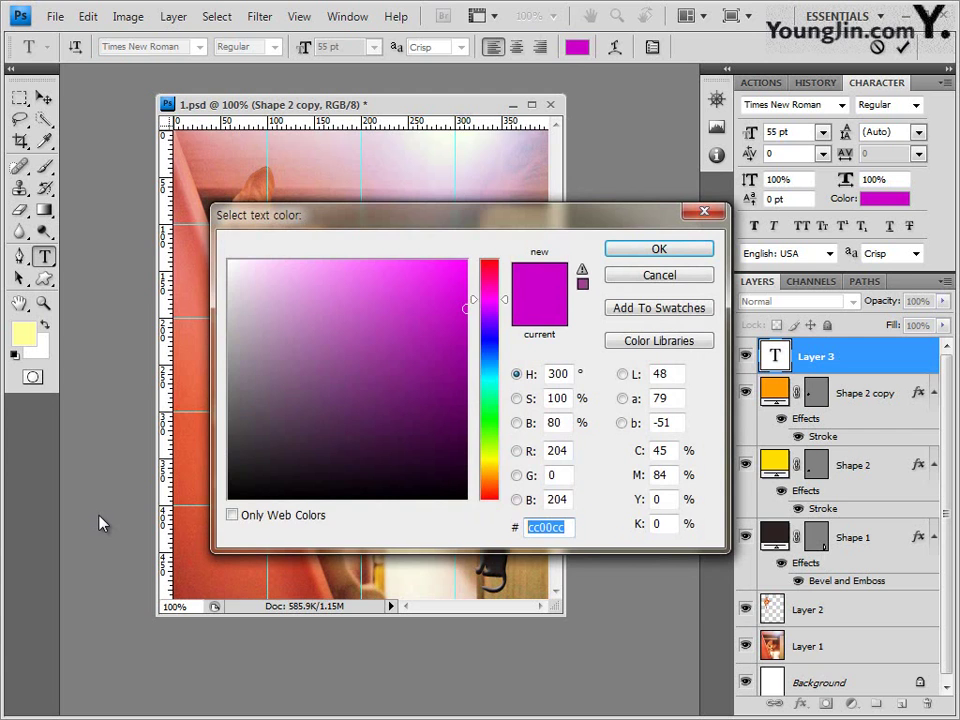
text(ffff00)
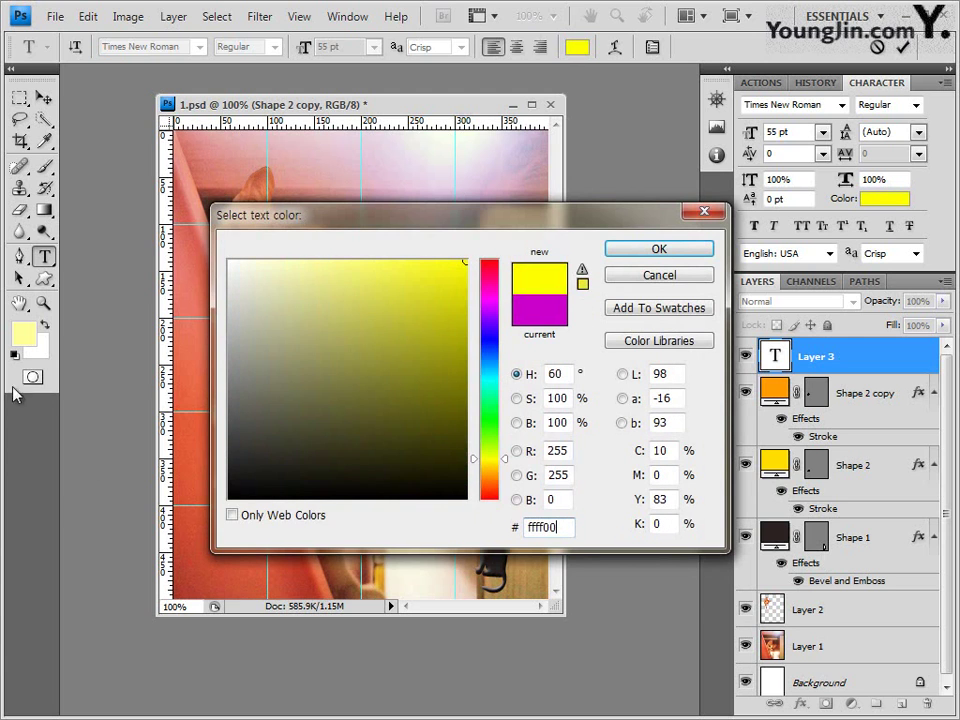
click(664, 252)
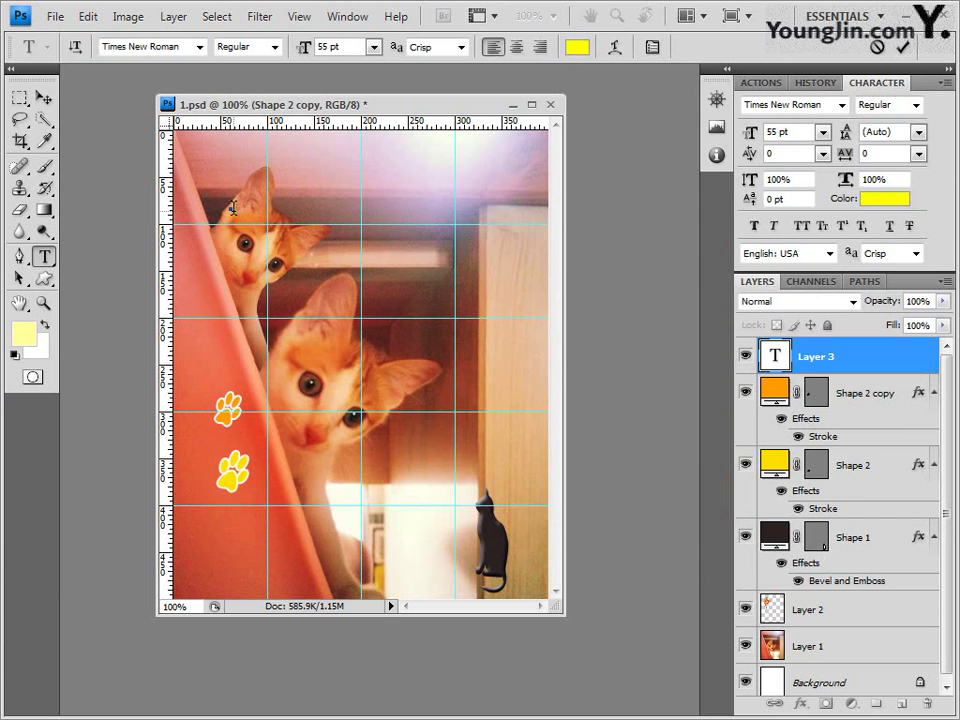
text(MY FRIENDS)
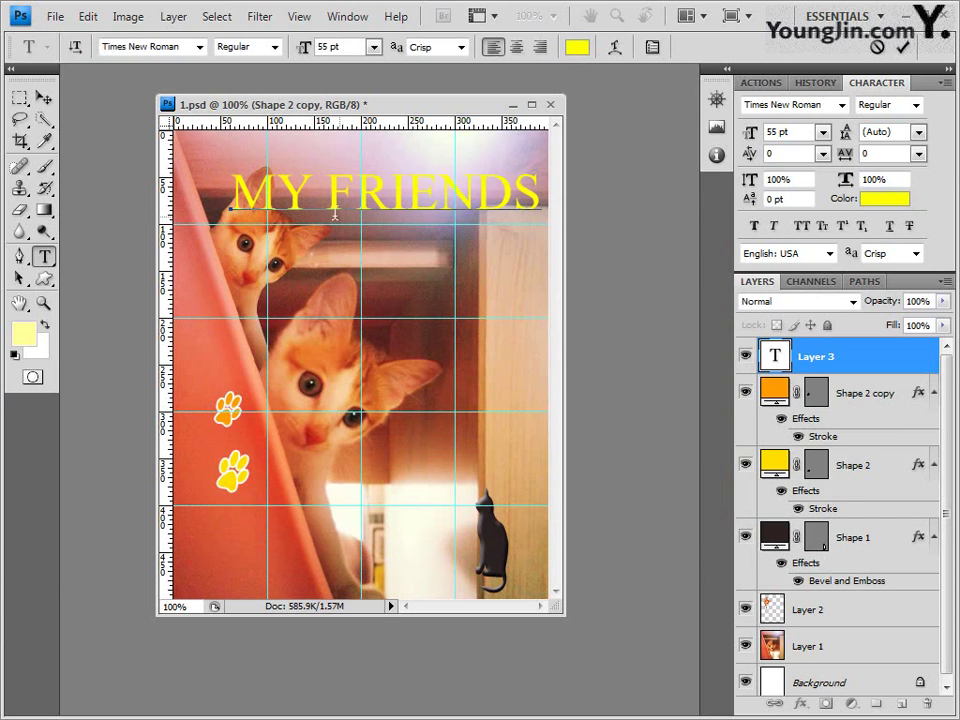
click(902, 362)
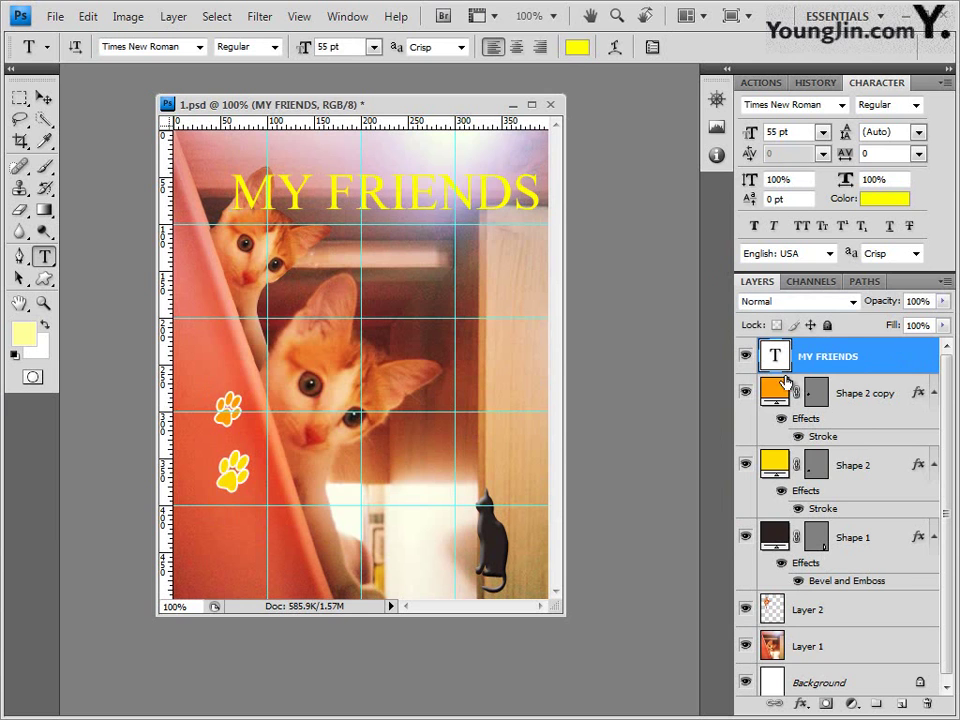
Add a drop shadow with default settings to the MY FRIENDS title and move the title slightly left and down
click(806, 704)
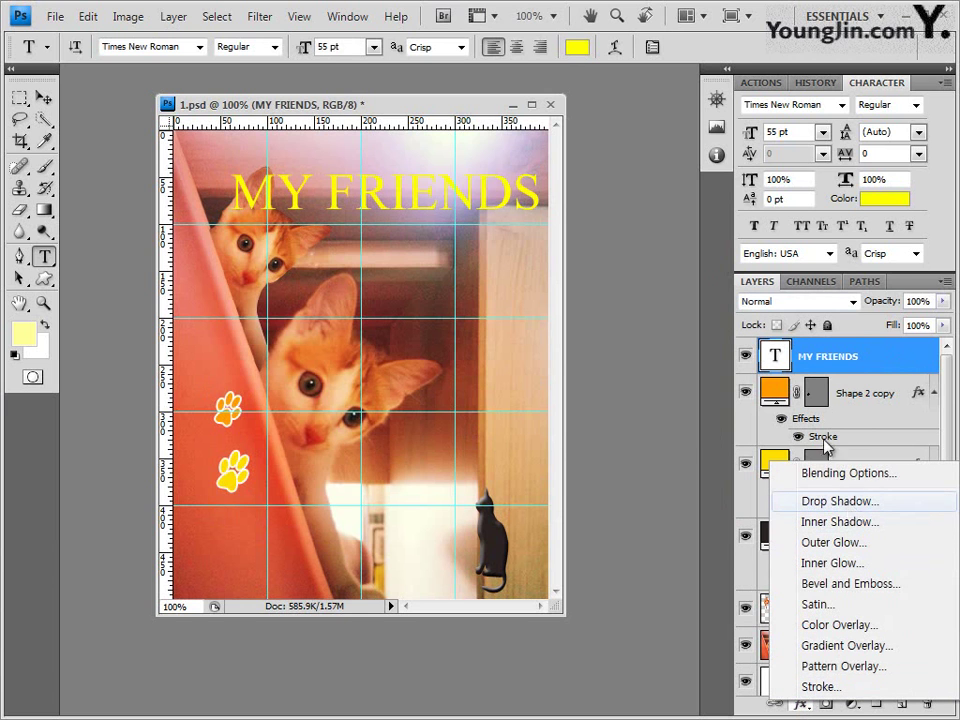
click(846, 502)
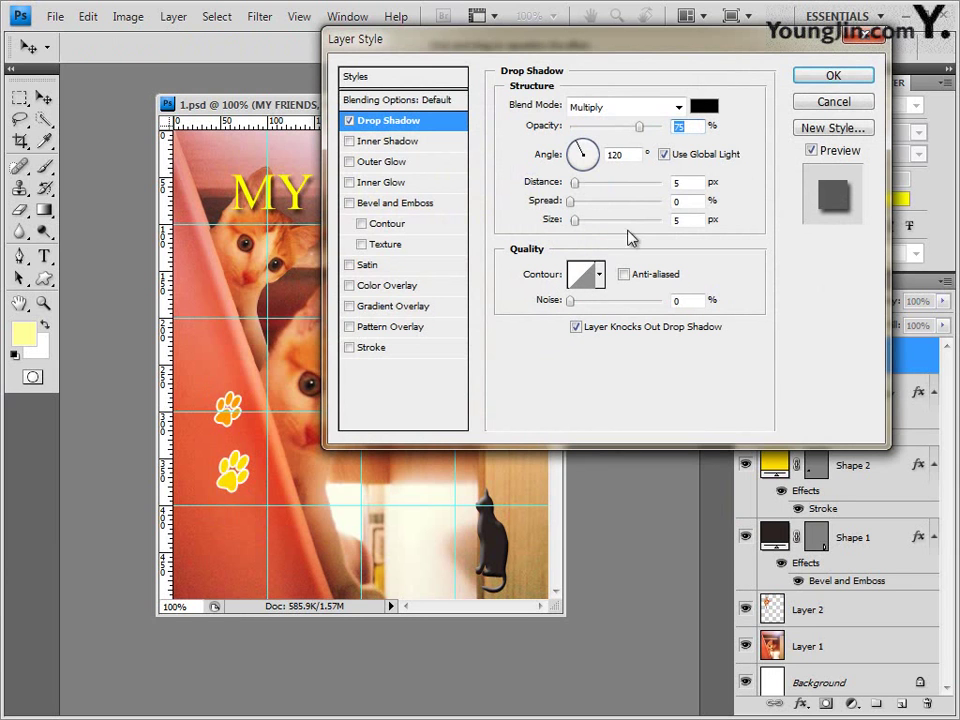
click(826, 77)
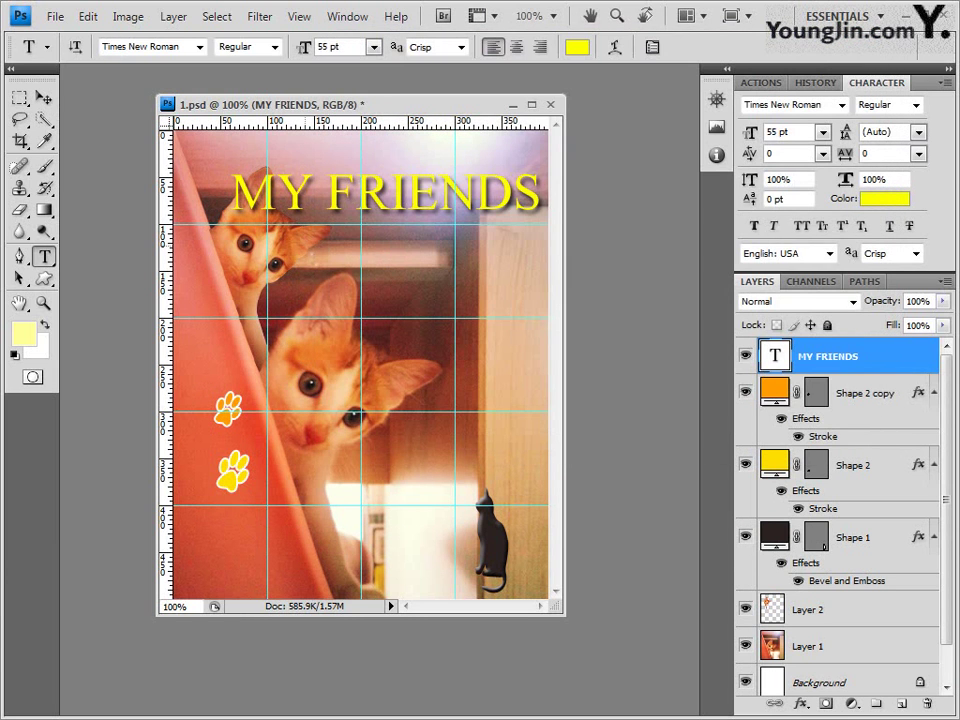
click(44, 97)
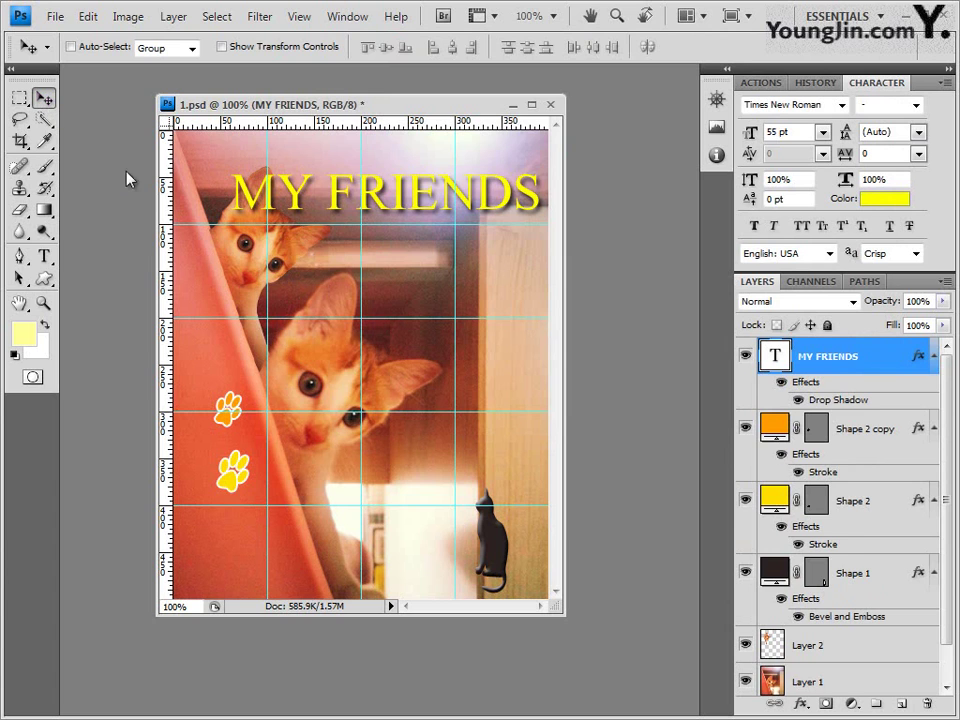
drag(296, 195, 268, 211)
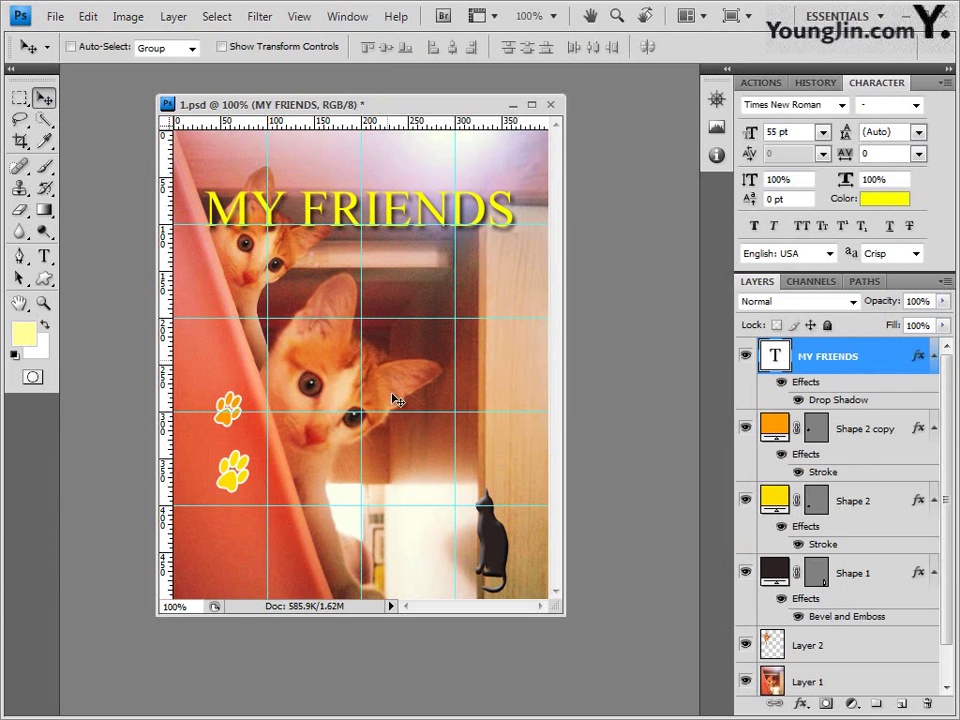
Save 1.psd with Maximize Compatibility enabled
click(52, 17)
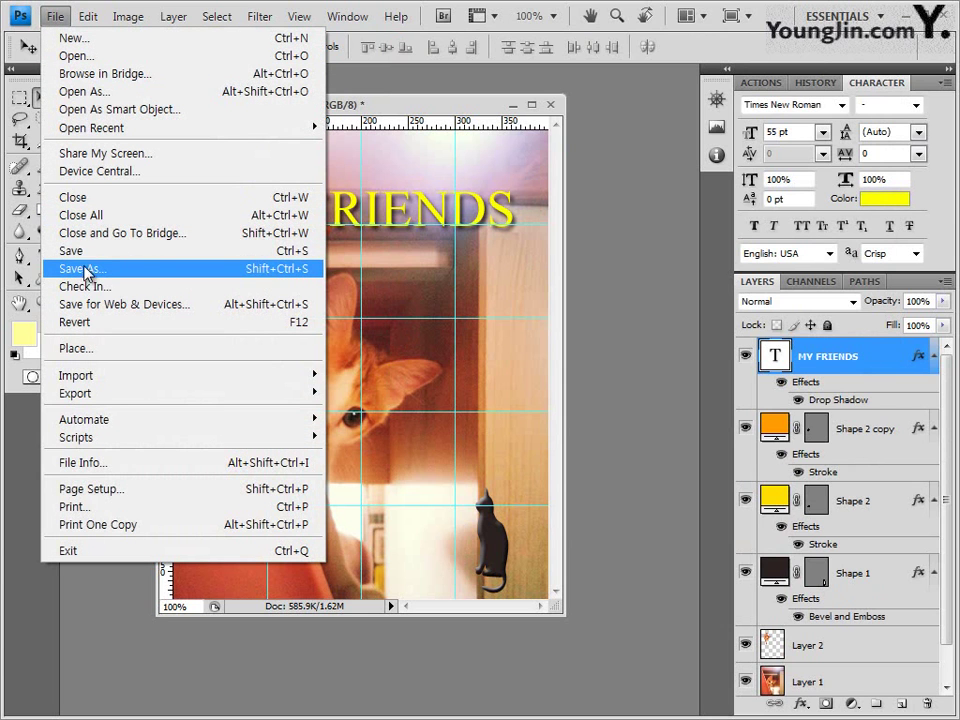
click(72, 251)
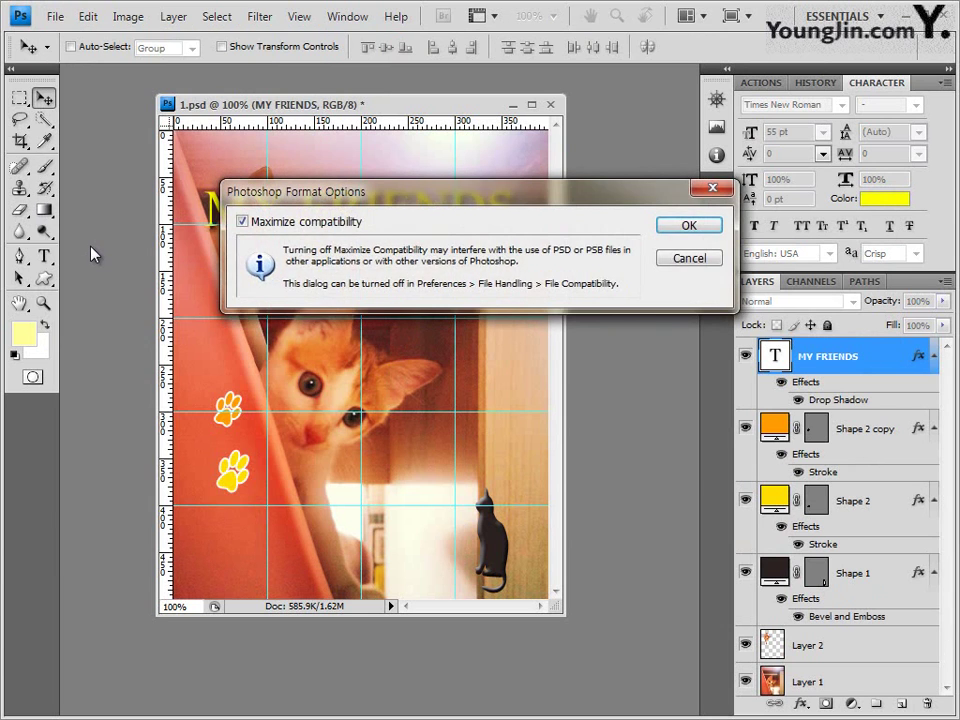
key(Return)
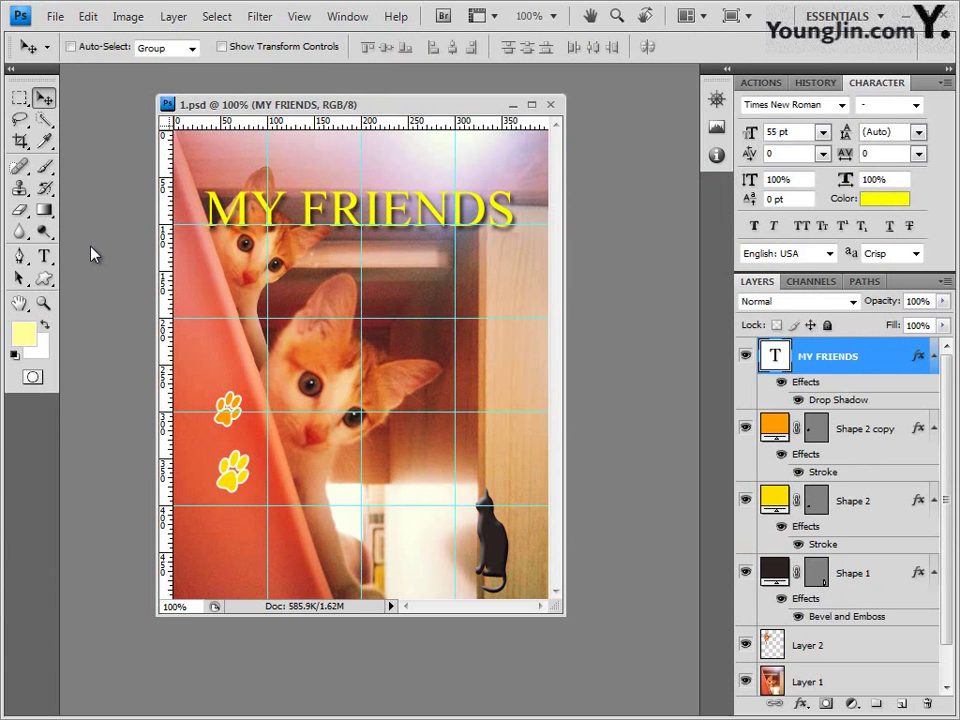
Clear all guides from the document
click(55, 17)
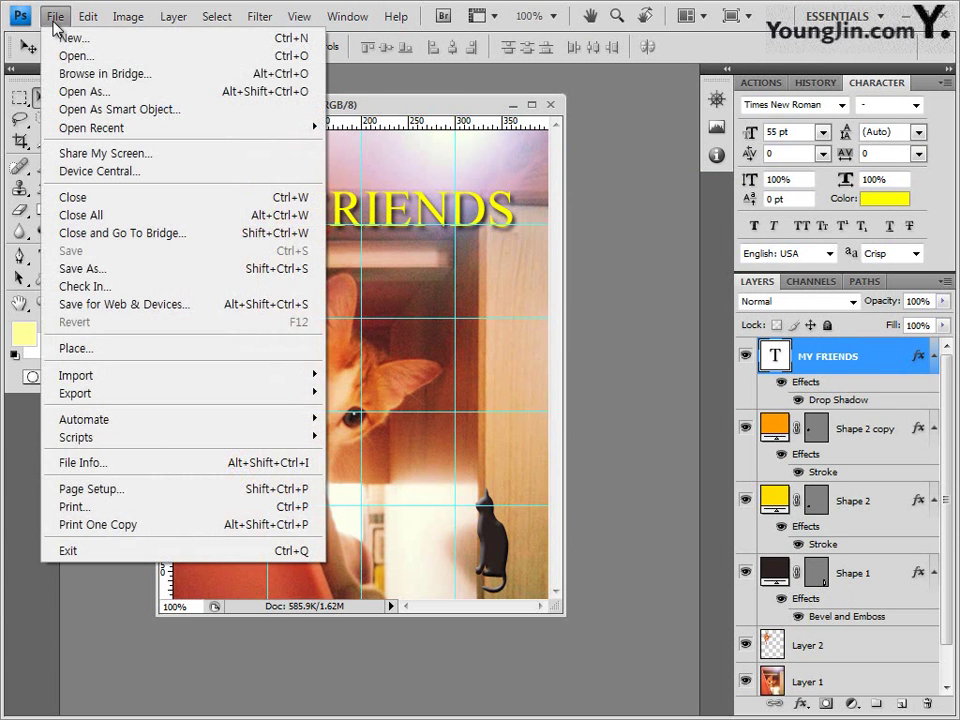
key(Escape)
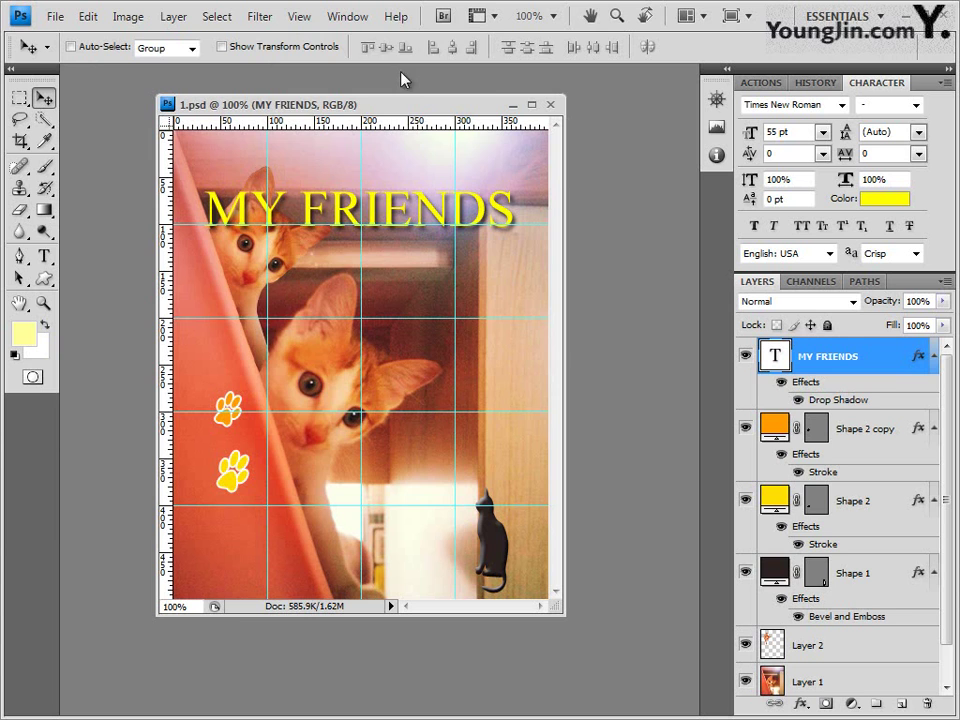
click(302, 20)
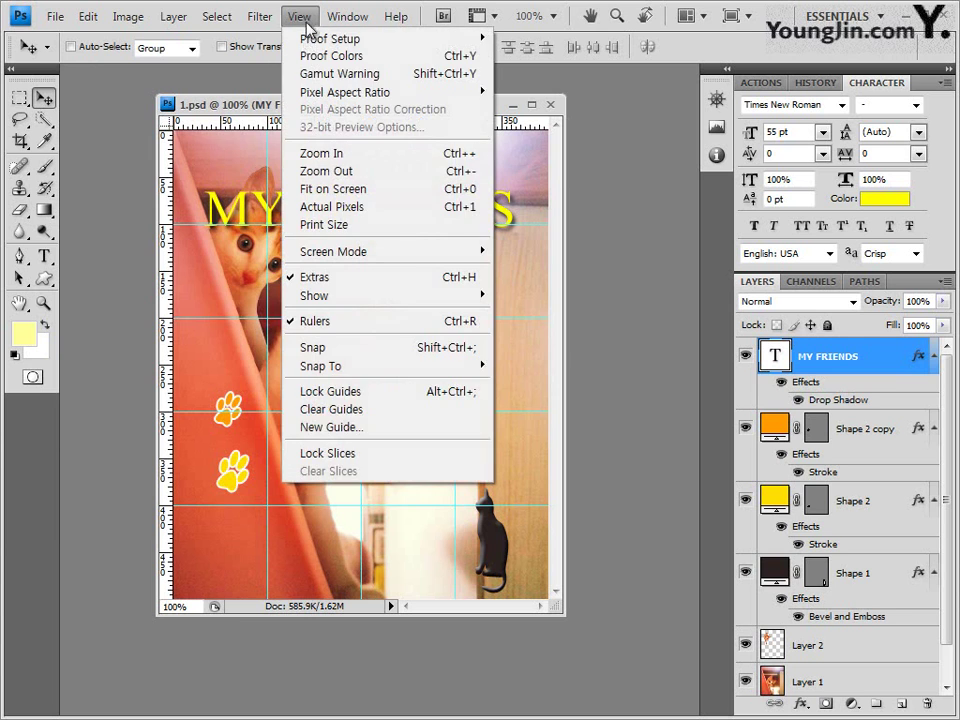
click(366, 412)
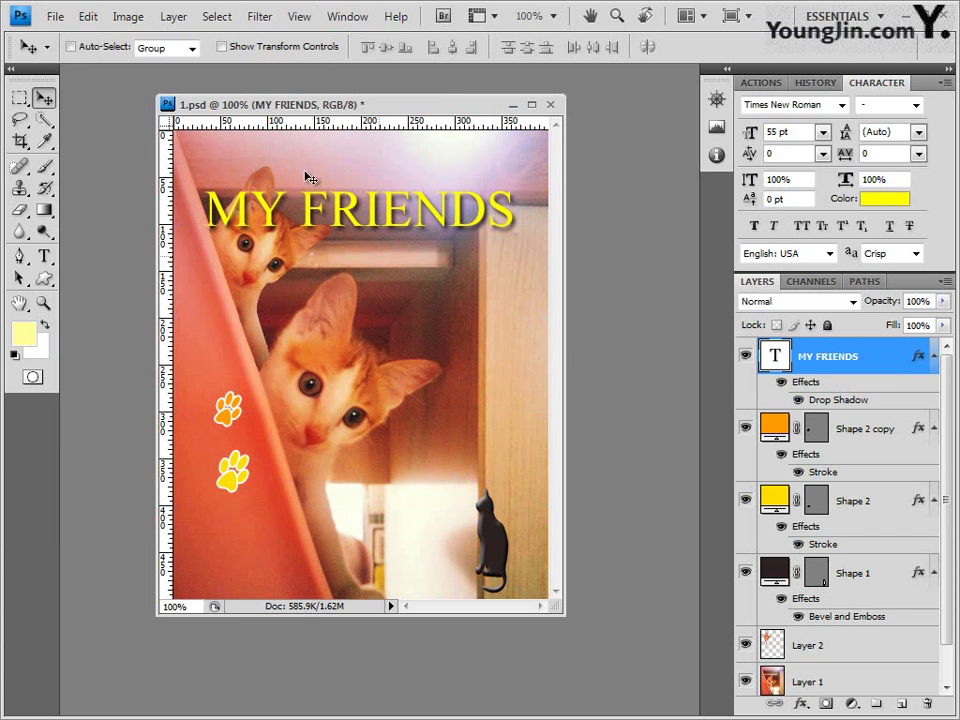
Save a JPEG copy in the GTQ folder at quality 8, Baseline ("Standard"), named with the examinee number, the examinee's name and 1
click(52, 5)
click(112, 270)
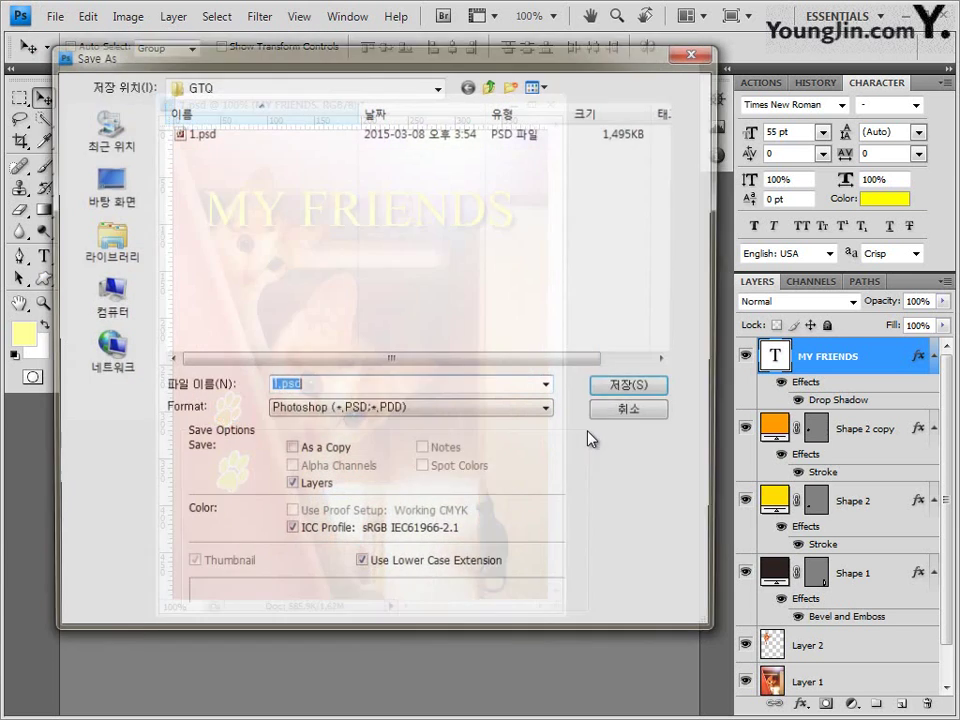
click(345, 409)
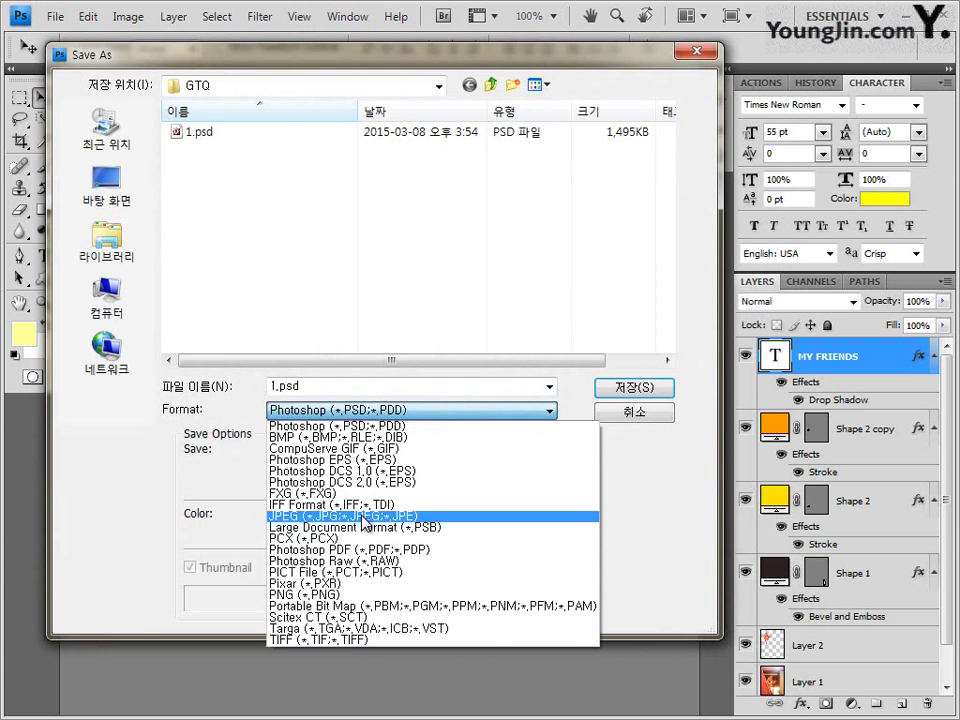
click(365, 517)
double_click(310, 386)
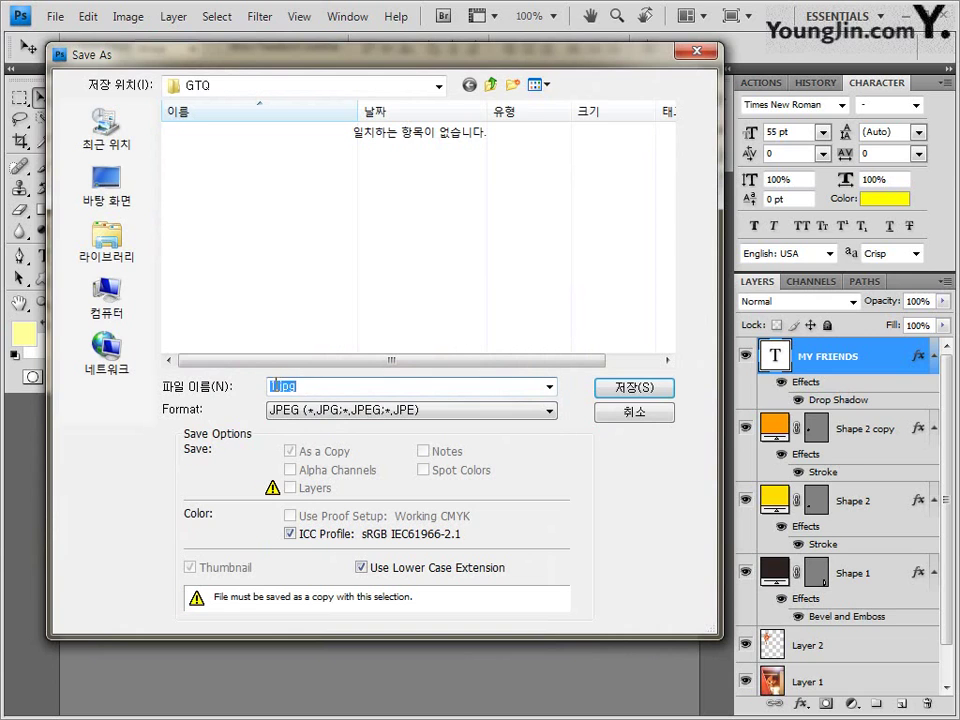
text(10123456789-홍길동-)
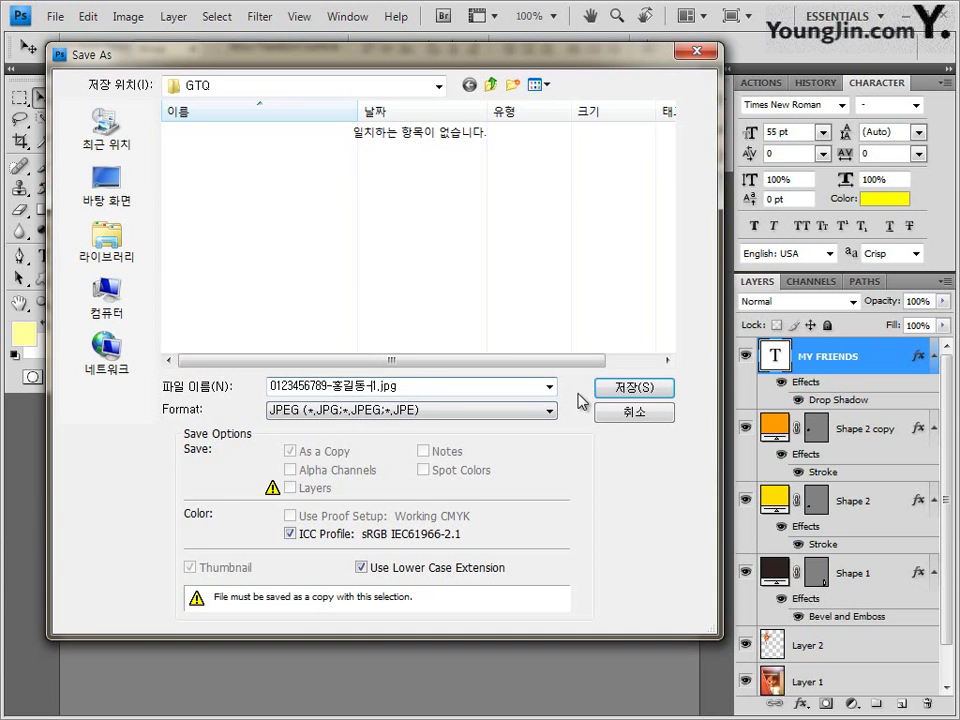
click(615, 388)
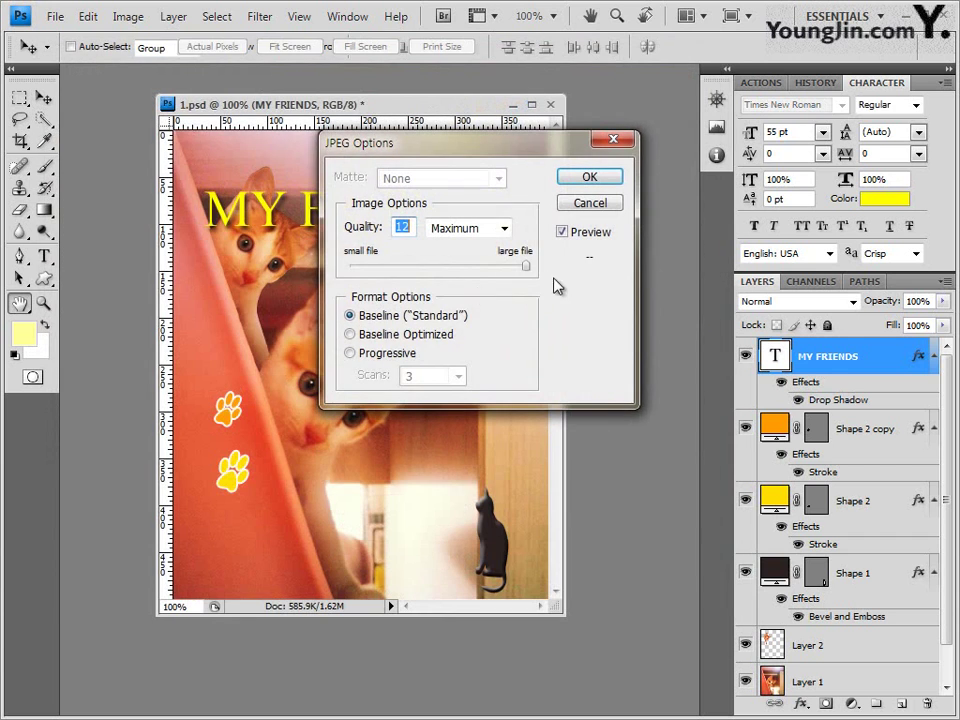
drag(526, 266, 468, 270)
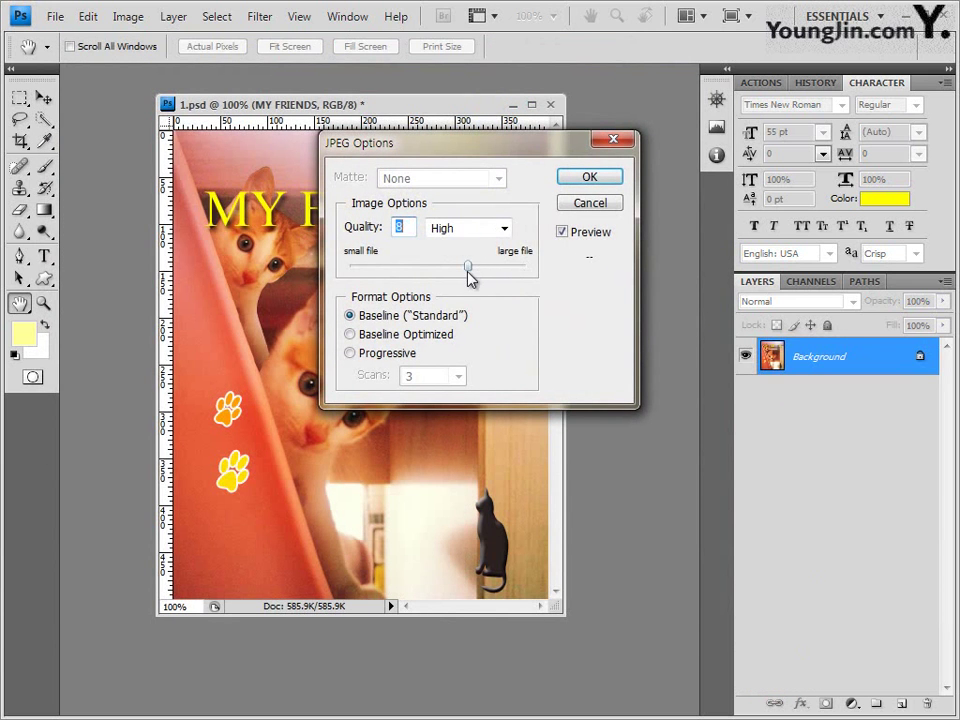
click(590, 177)
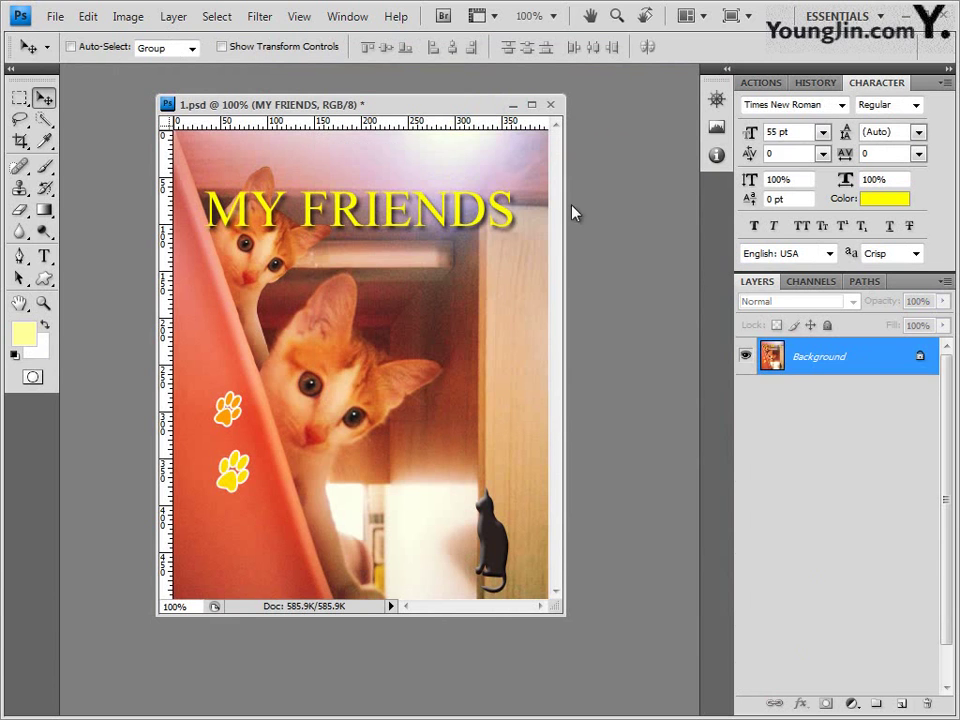
Resize the image to 40 × 50 pixels with constrained proportions
click(128, 16)
click(172, 152)
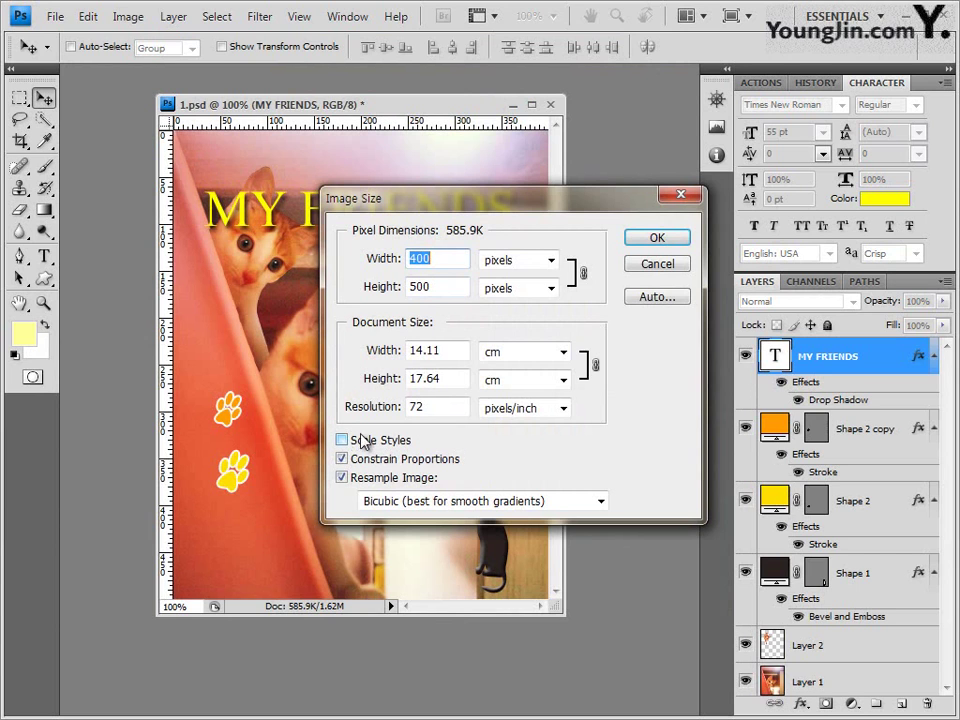
click(439, 259)
key(BackSpace)
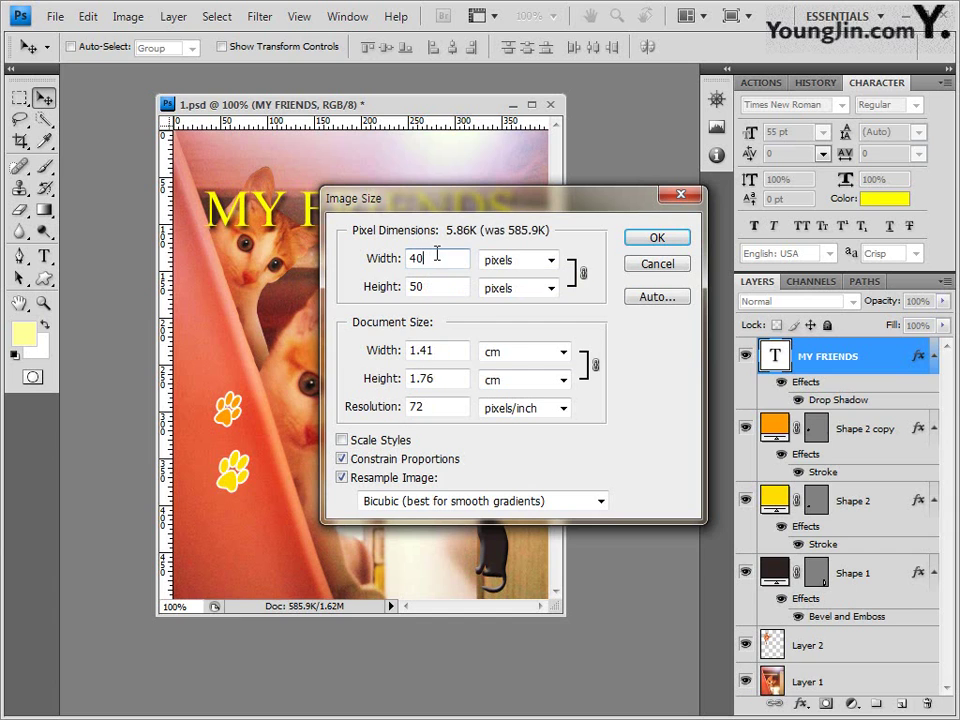
click(676, 244)
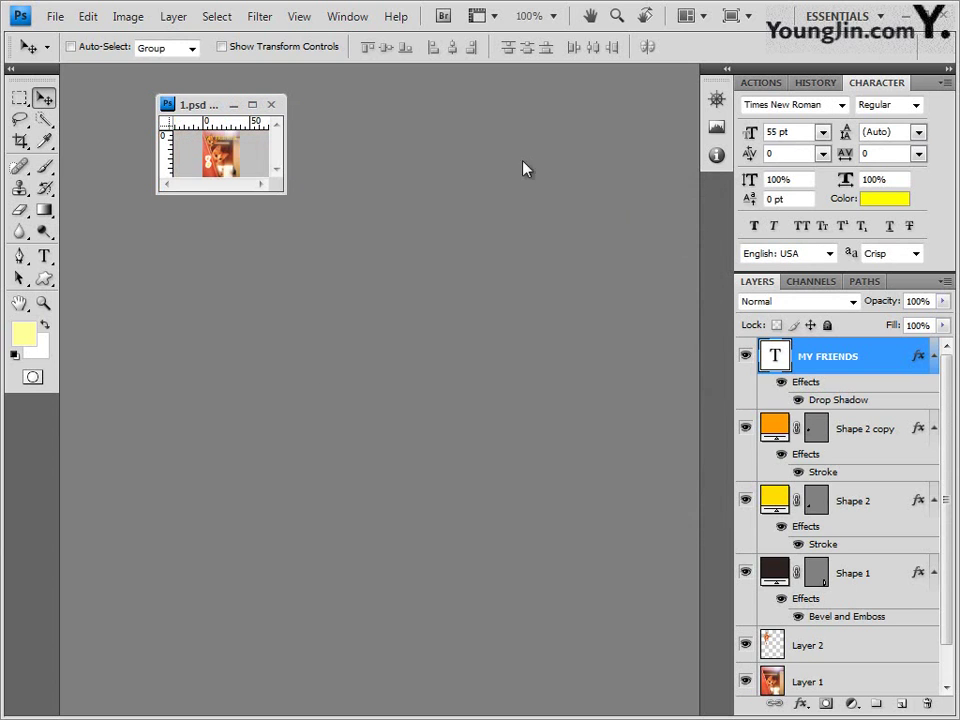
Save the reduced image as a PSD in the GTQ folder, named with the examinee number, name and 1, with Maximize Compatibility enabled, and close it
click(55, 16)
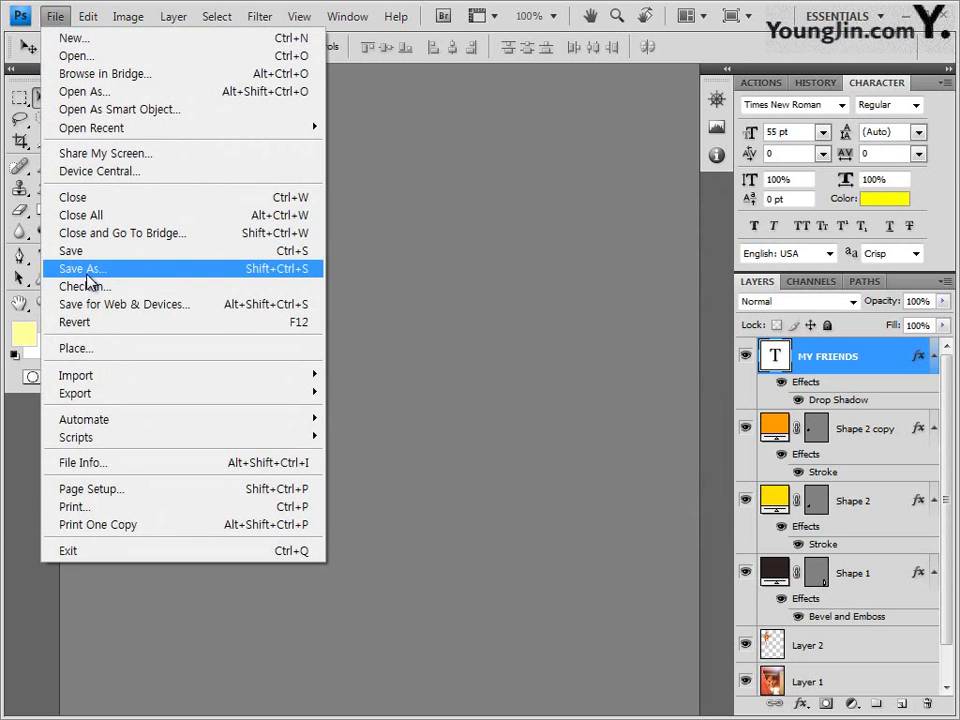
click(90, 269)
click(350, 410)
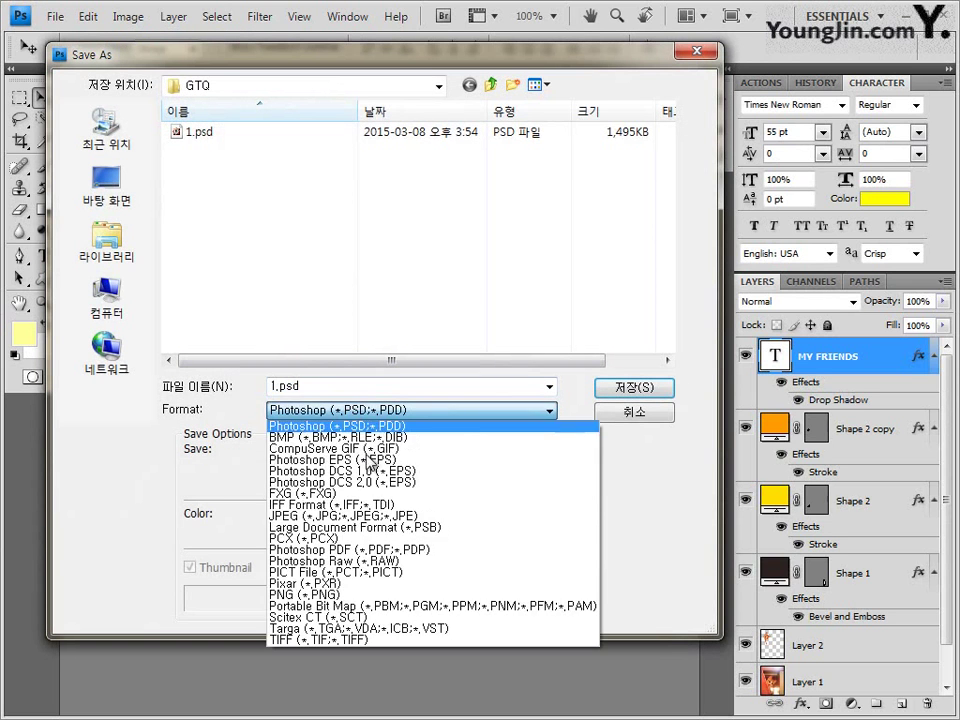
click(386, 517)
click(280, 131)
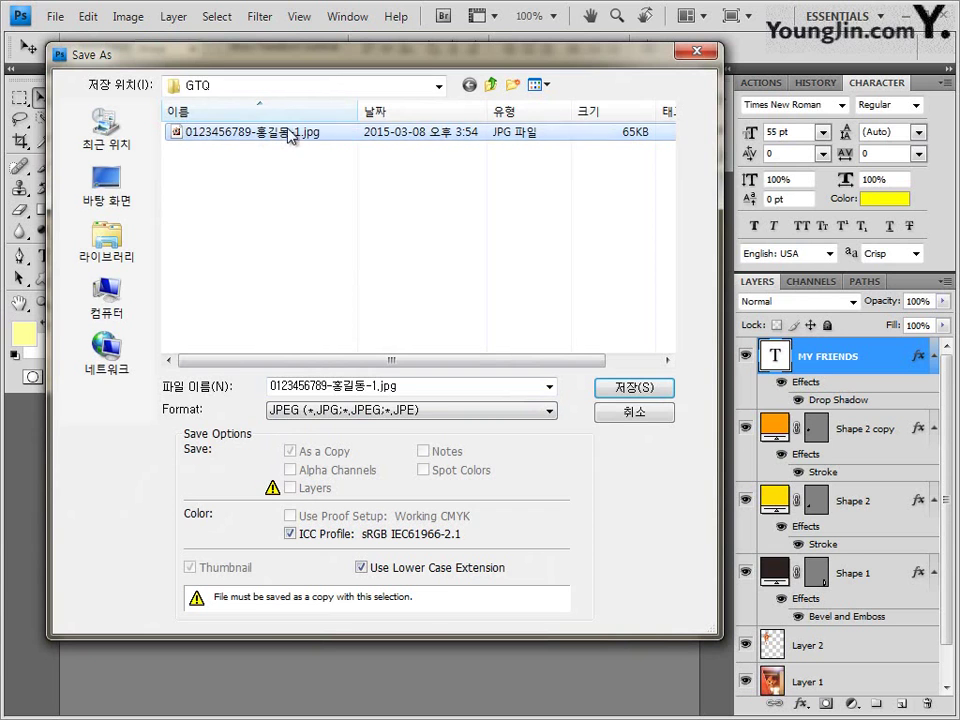
click(388, 409)
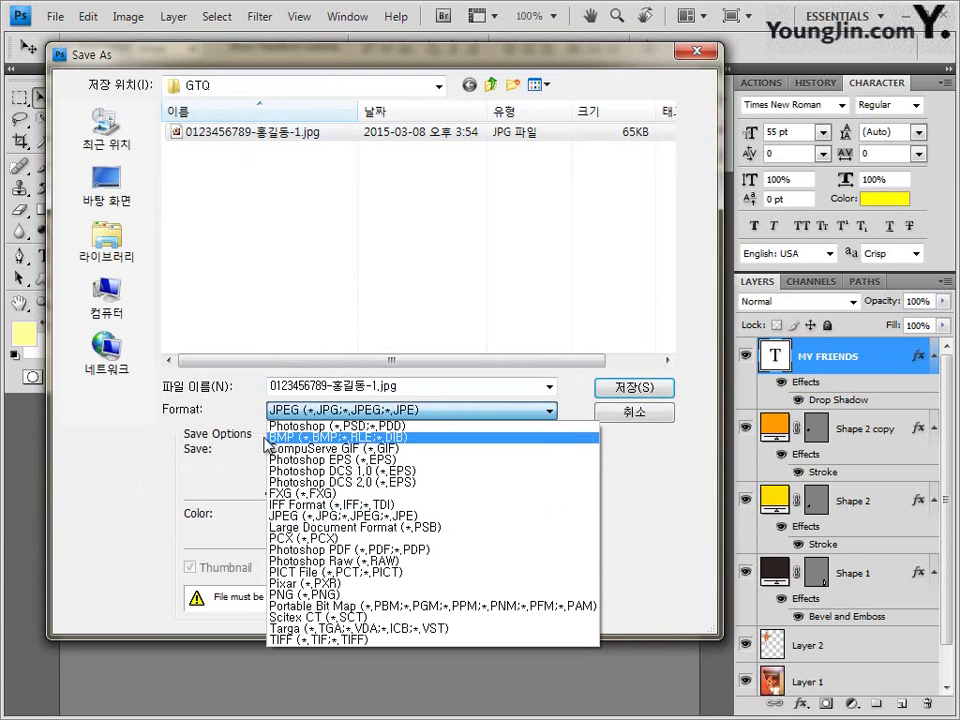
click(333, 437)
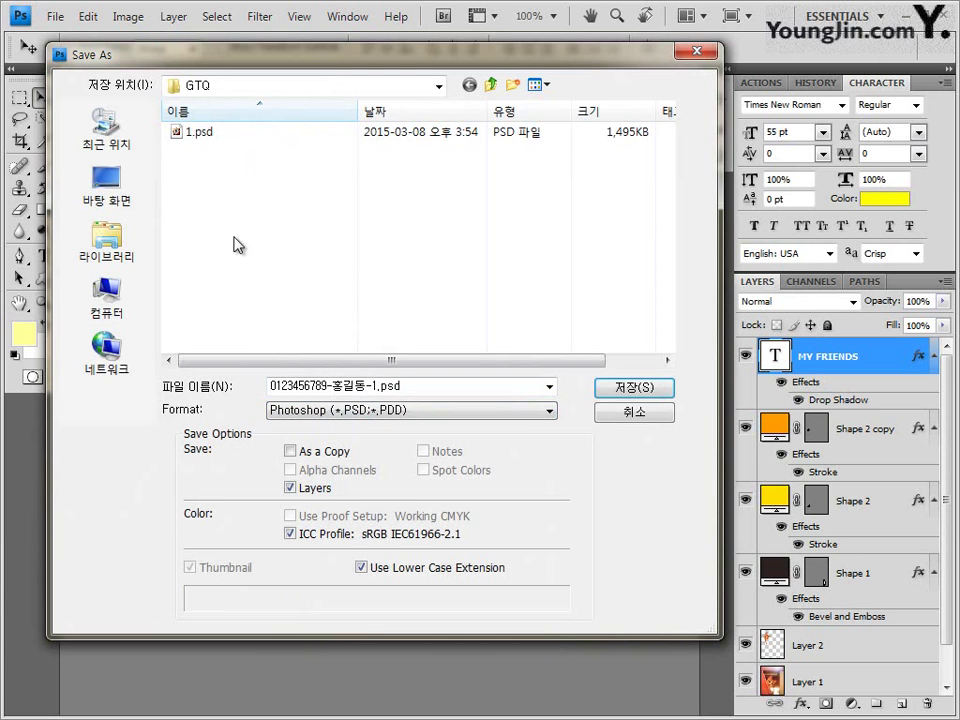
drag(270, 386, 454, 401)
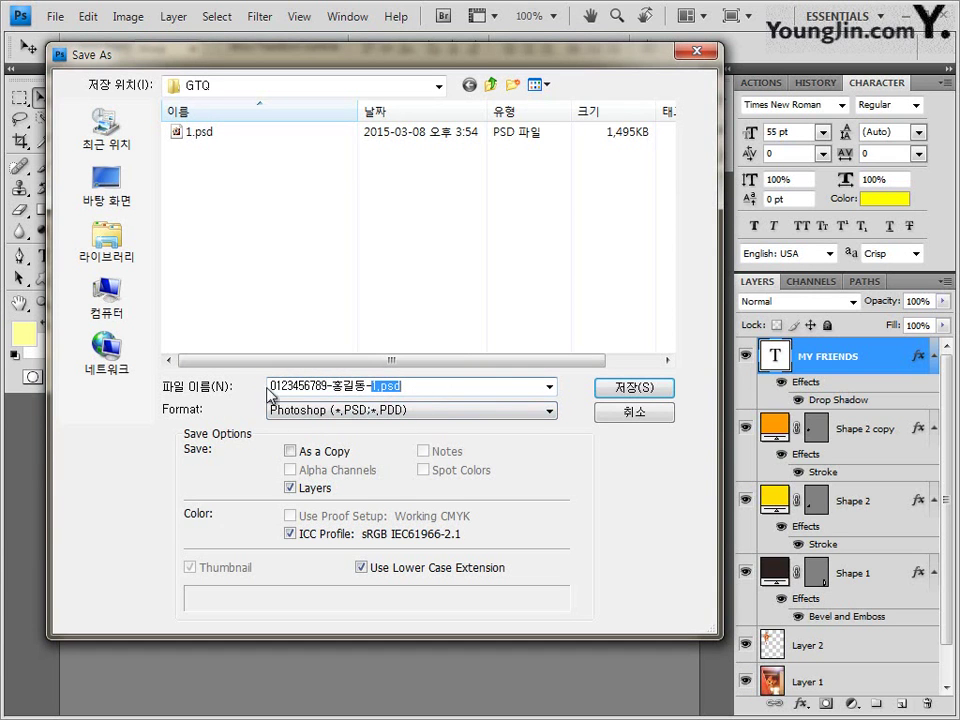
click(623, 390)
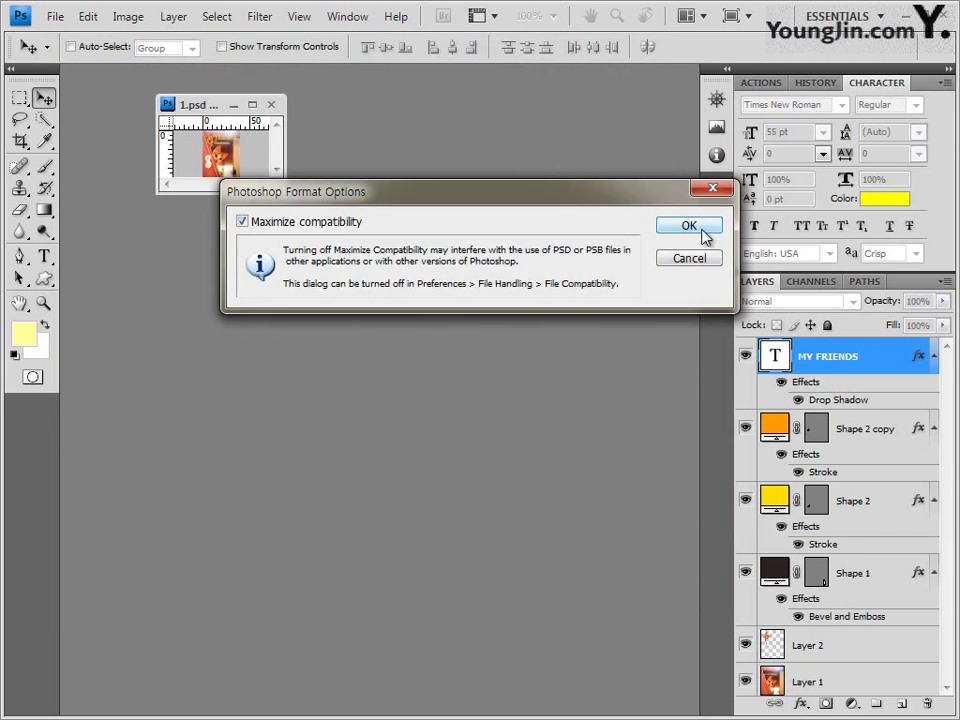
click(699, 230)
click(271, 104)
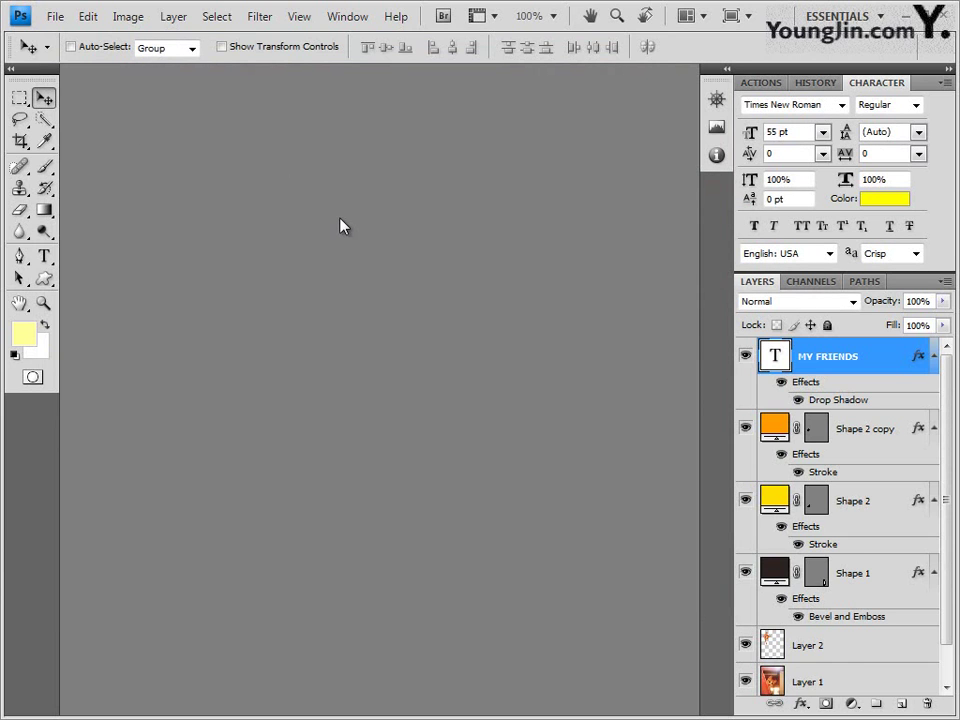
Check the working PSD and the JPEG and PSD submission files in the GTQ folder without opening any
double_click(236, 242)
click(207, 140)
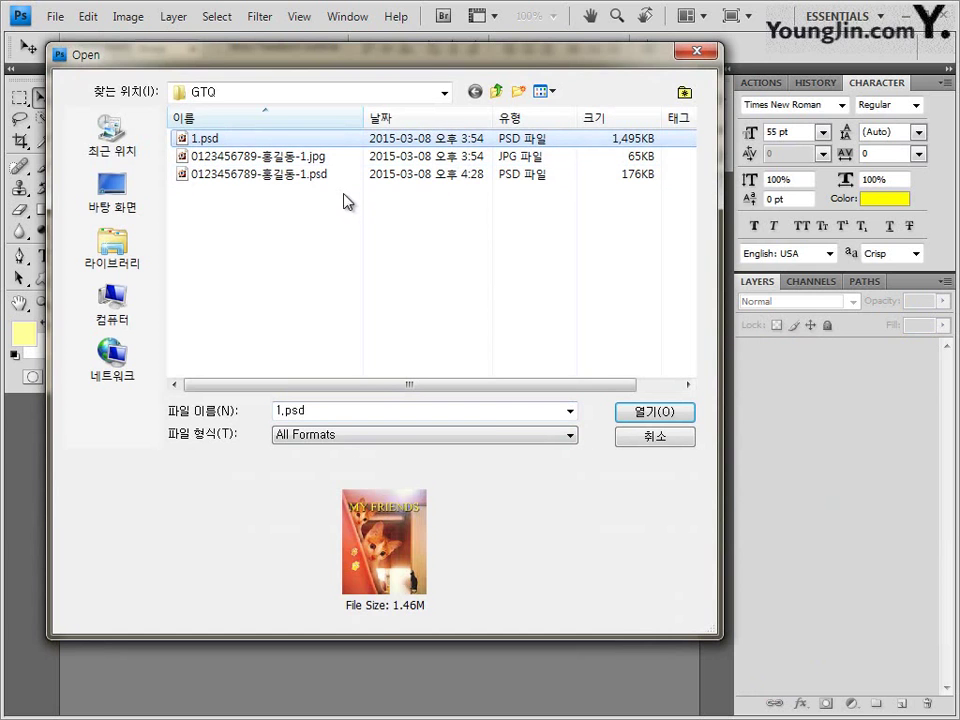
drag(347, 199, 298, 159)
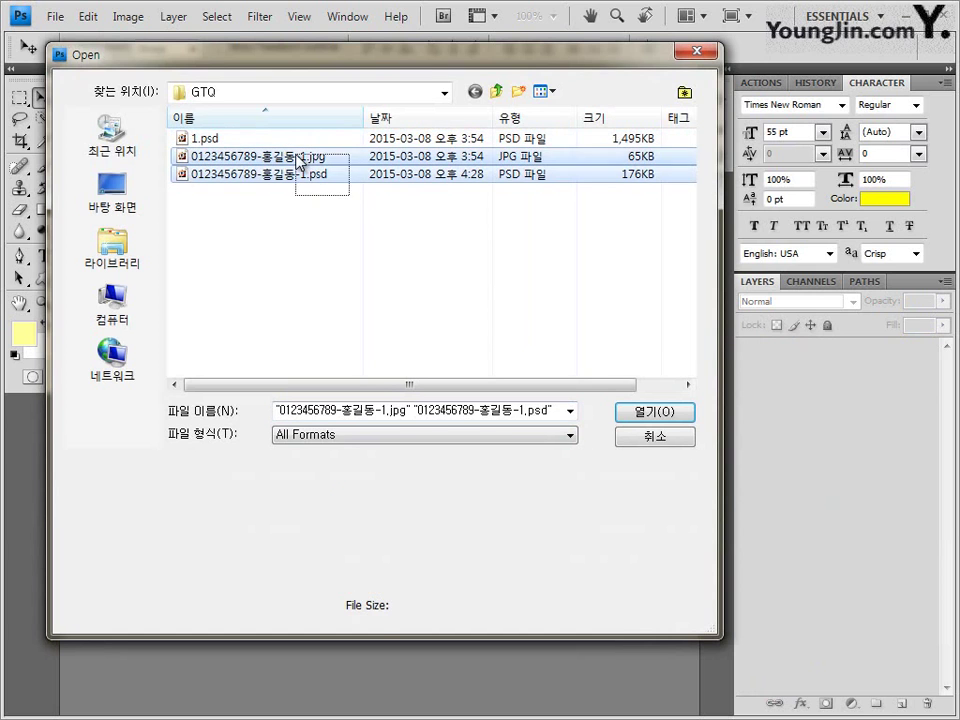
click(656, 437)
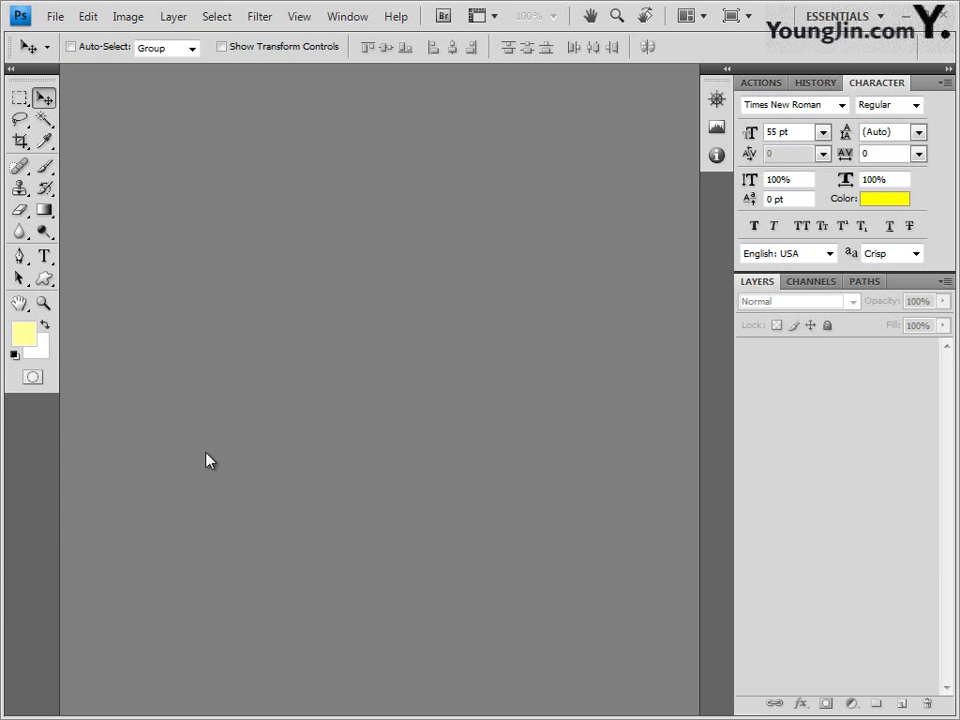
Create a 400 × 500 pixel document at 72 pixels/inch, RGB Color, 8 bit, with a white background, and float its window
key(ctrl+n)
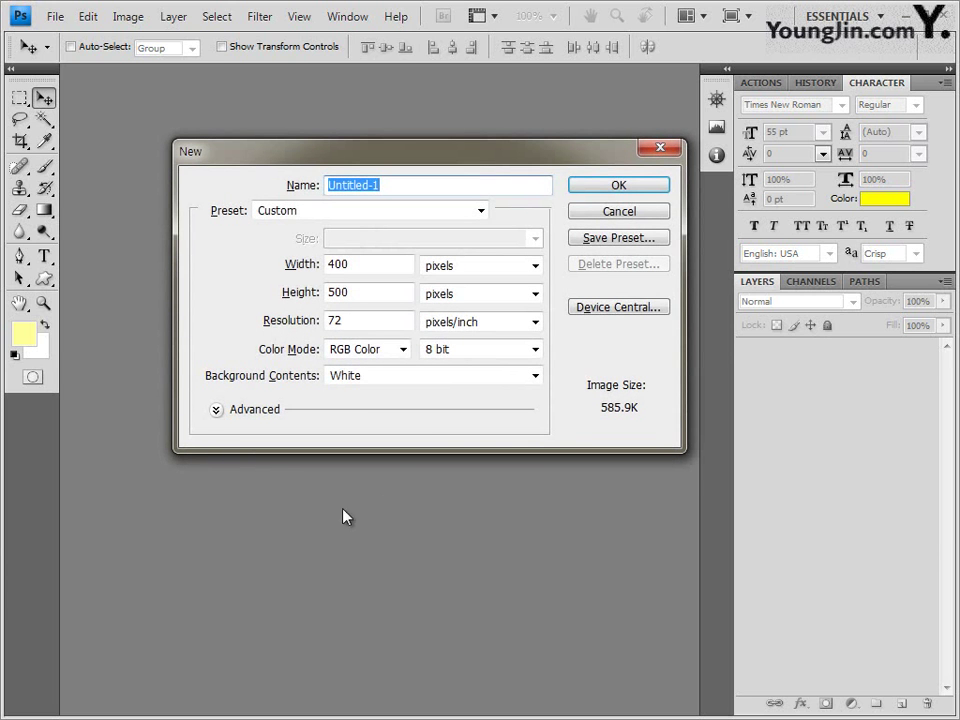
click(363, 291)
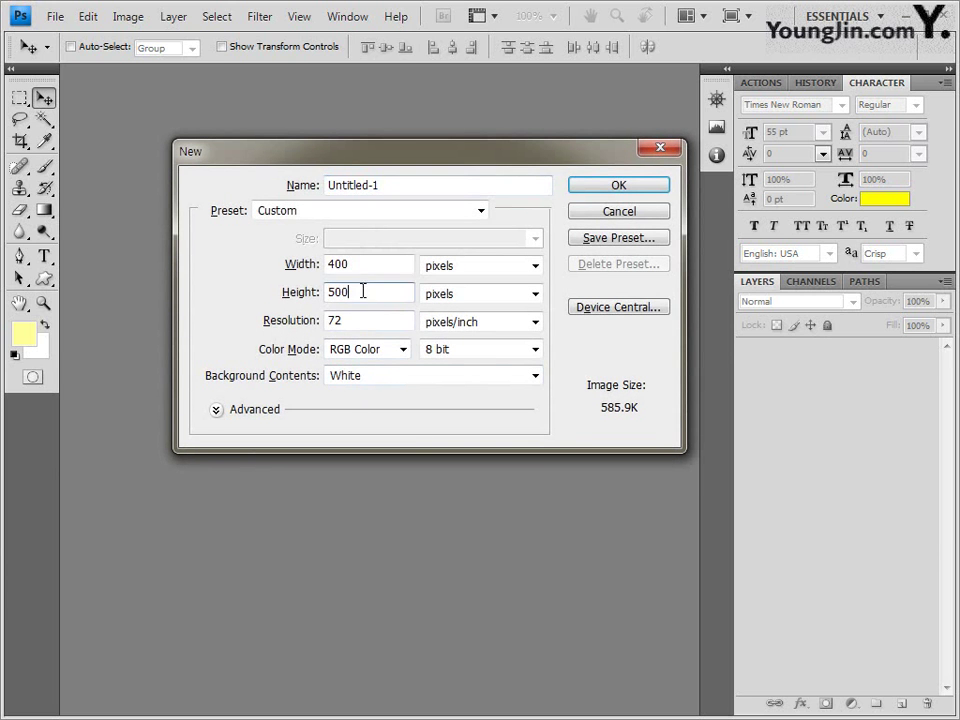
click(649, 196)
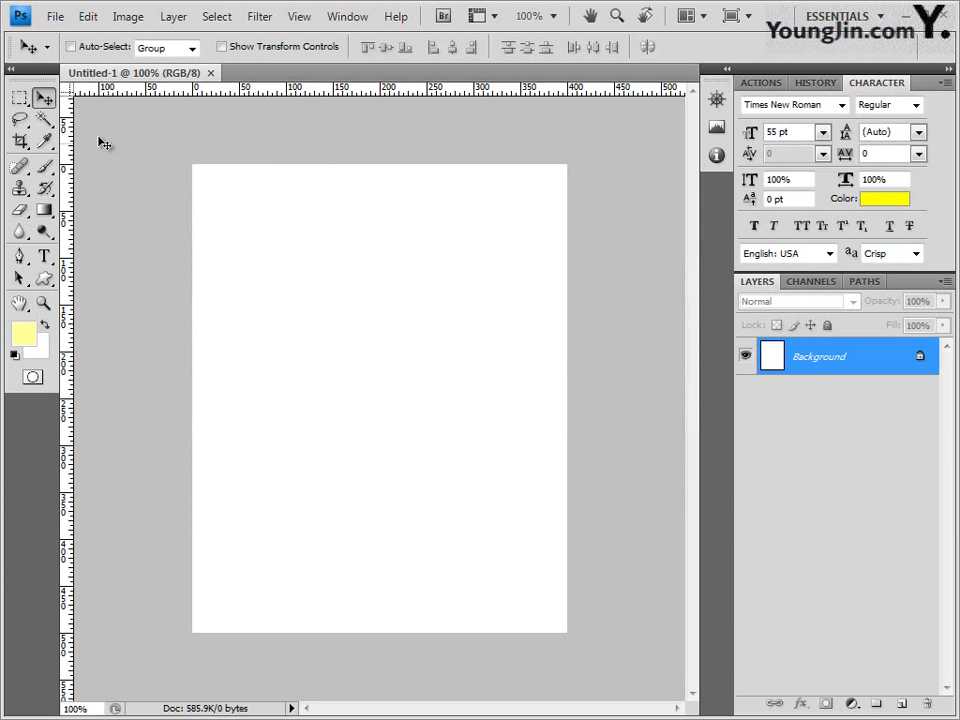
drag(142, 85, 200, 108)
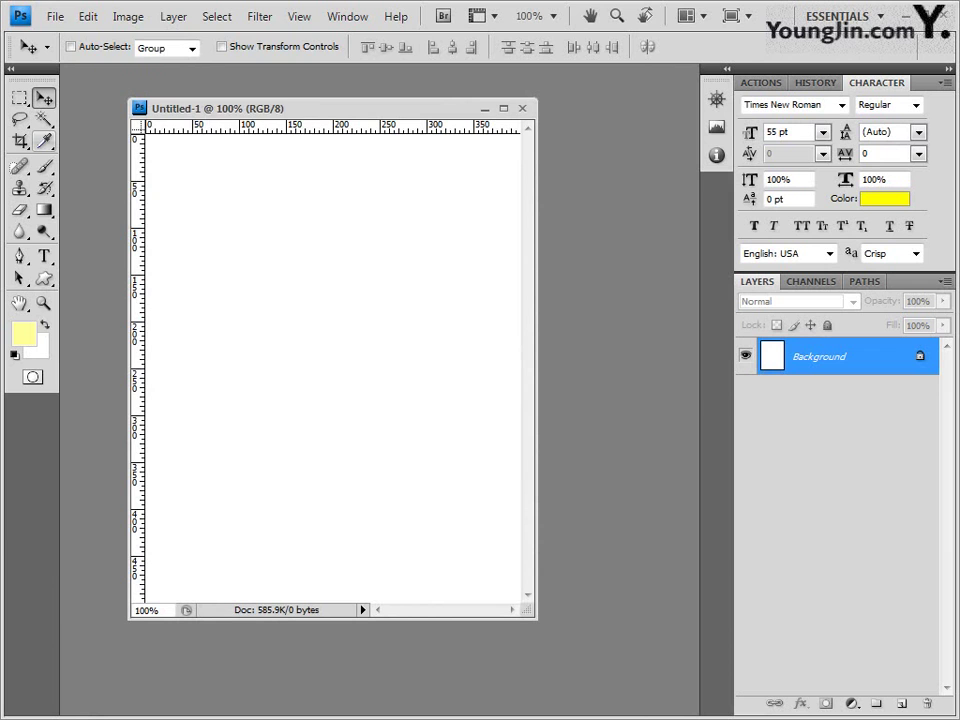
Save the new document in the GTQ folder in Photoshop format with the file name 2
click(60, 16)
click(88, 268)
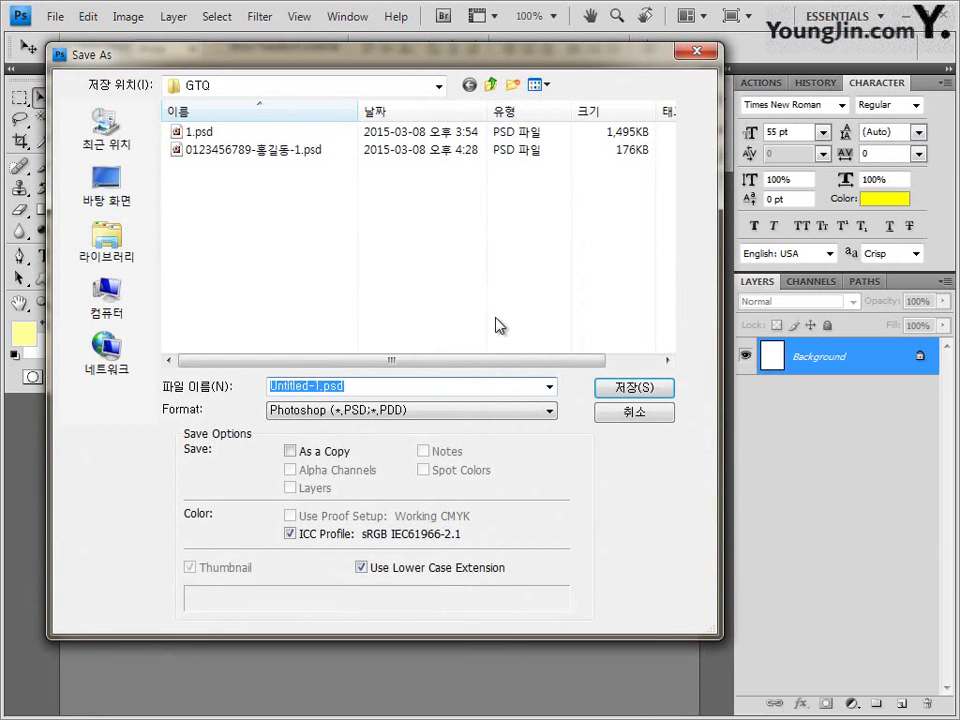
text(2)
key(Return)
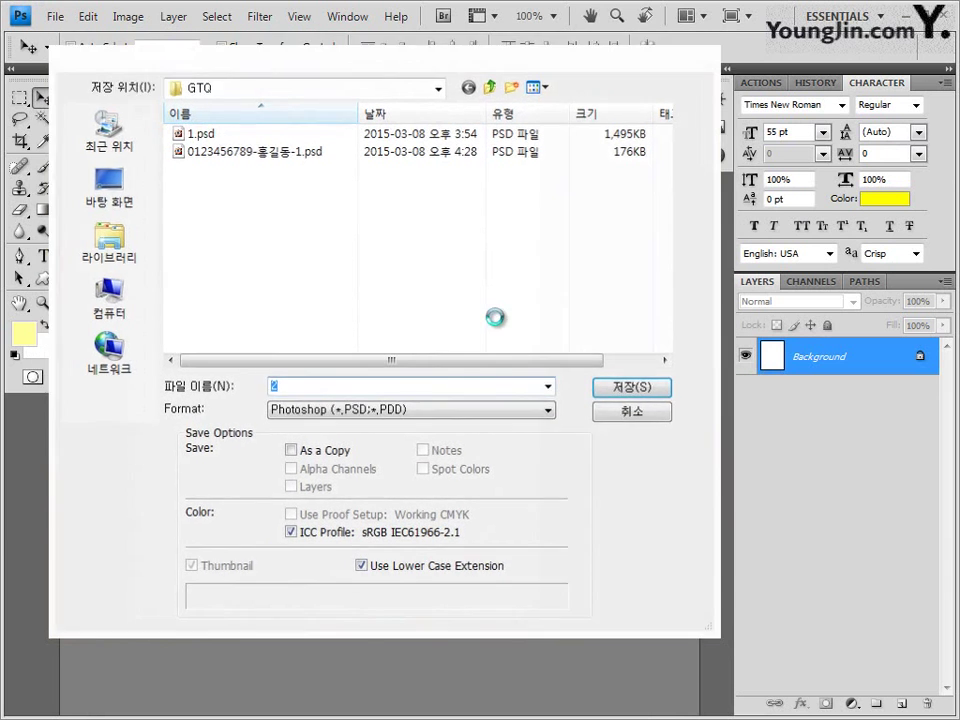
Lay out horizontal and vertical guides every 100 pixels across 2.psd
drag(333, 114, 398, 118)
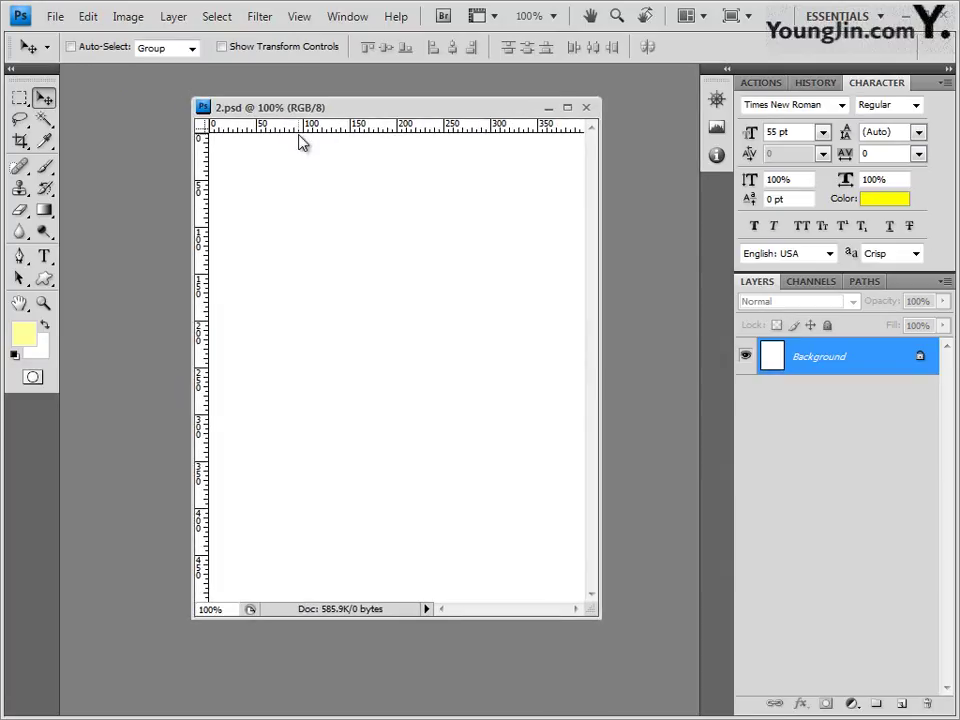
key(F2)
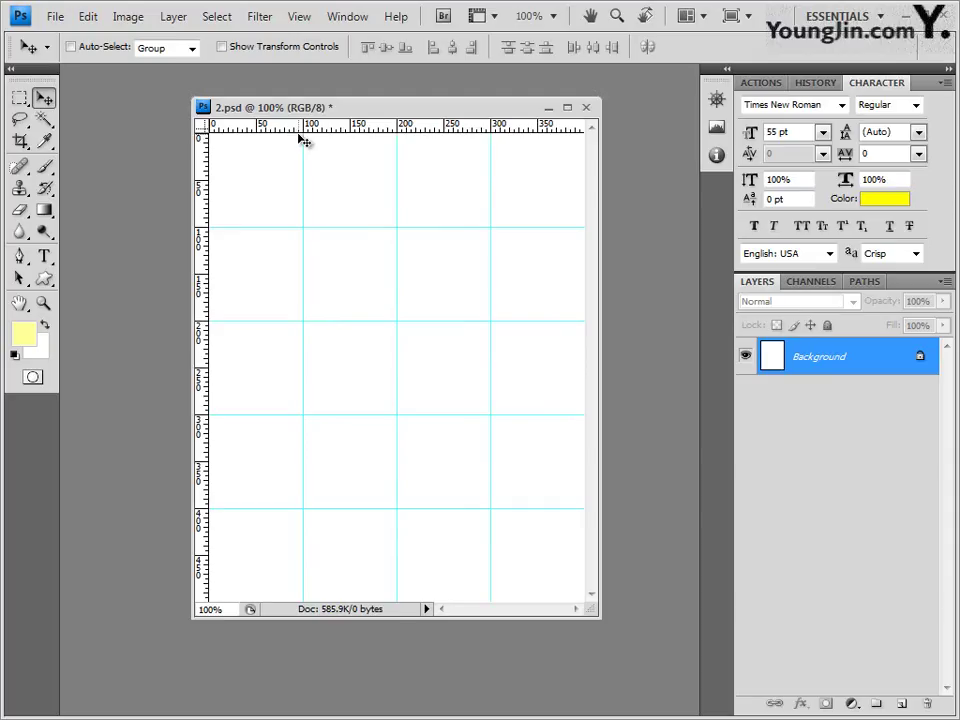
drag(388, 114, 374, 118)
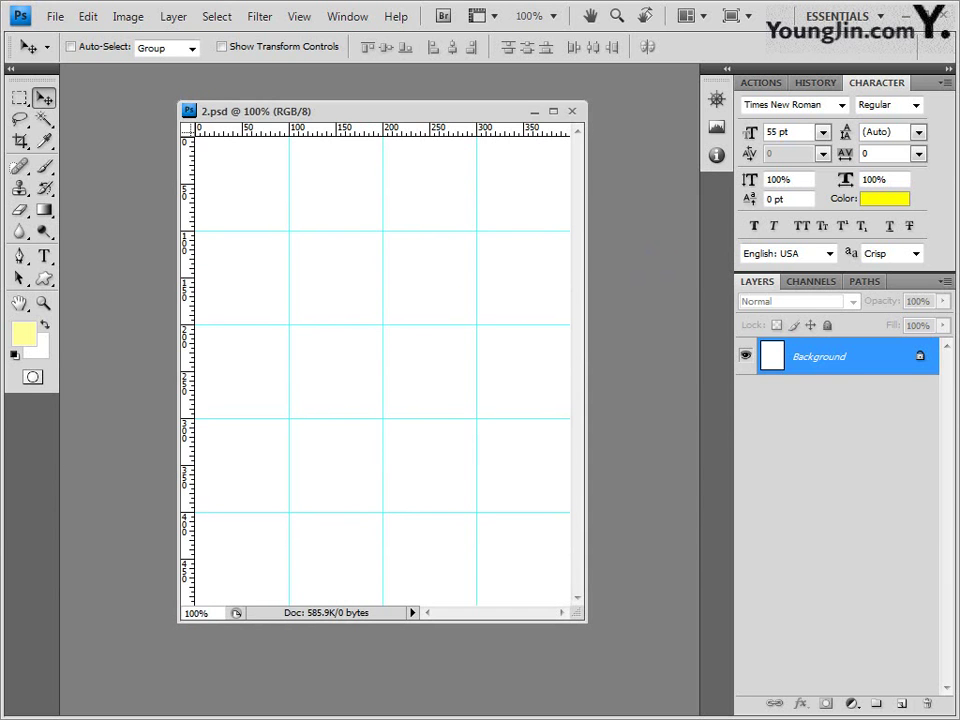
Open 2급-2.JPG from the 기출문제03 folder, copy the whole image into 2.psd as a new layer, and close the source image
key(alt+Tab)
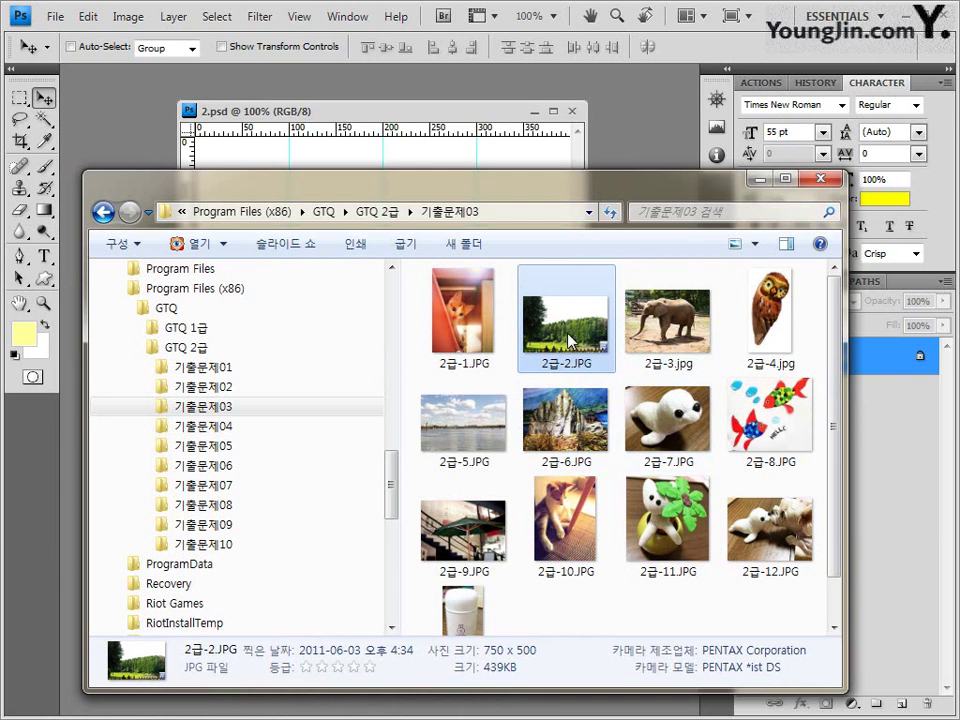
drag(570, 340, 654, 250)
drag(135, 73, 300, 188)
key(ctrl+a)
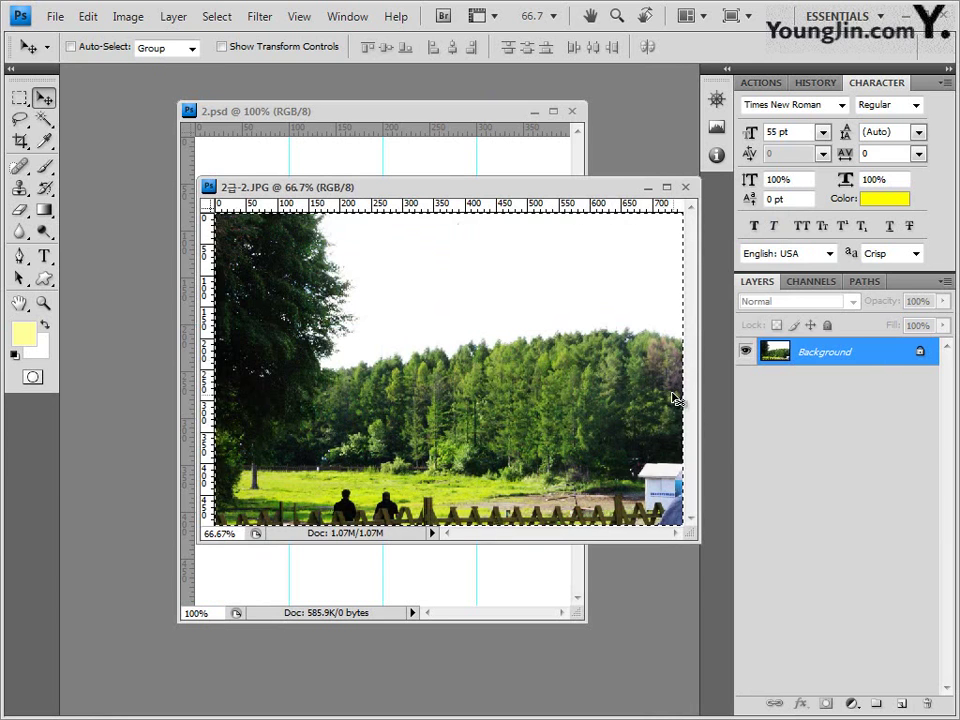
click(501, 117)
key(ctrl+v)
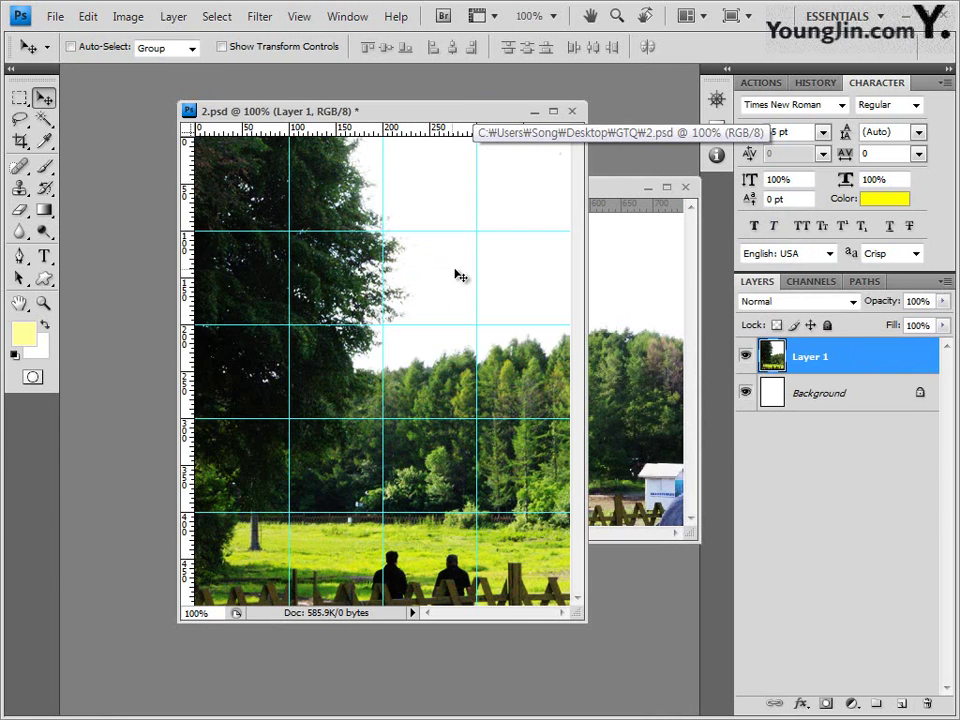
click(685, 189)
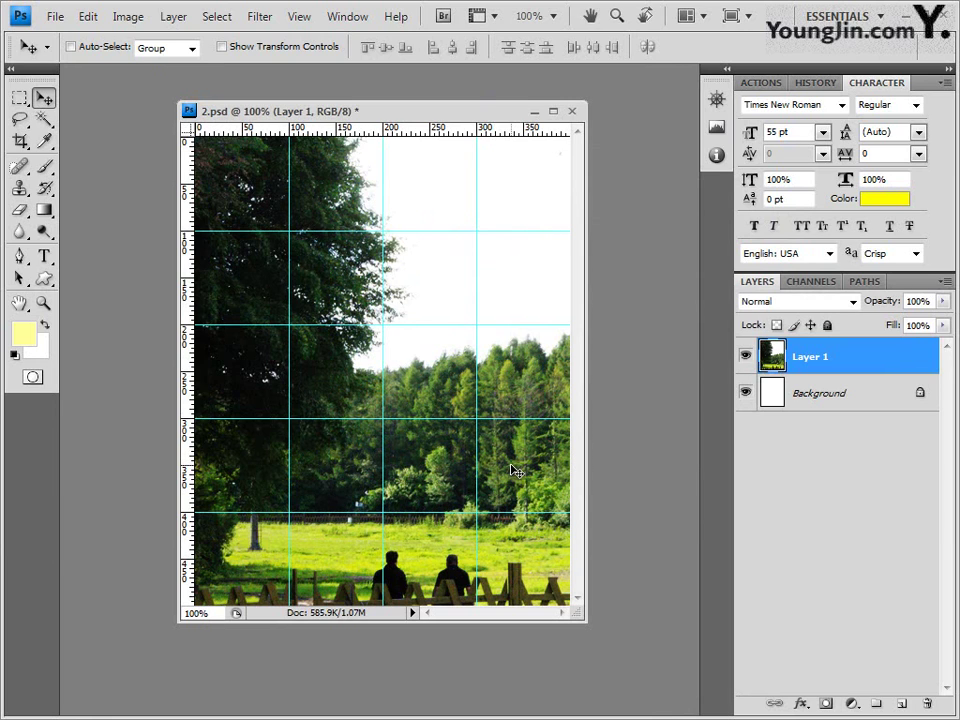
Open 2급-3.jpg from the 기출문제03 folder and float it in its own window beside 2.psd
key(alt+Tab)
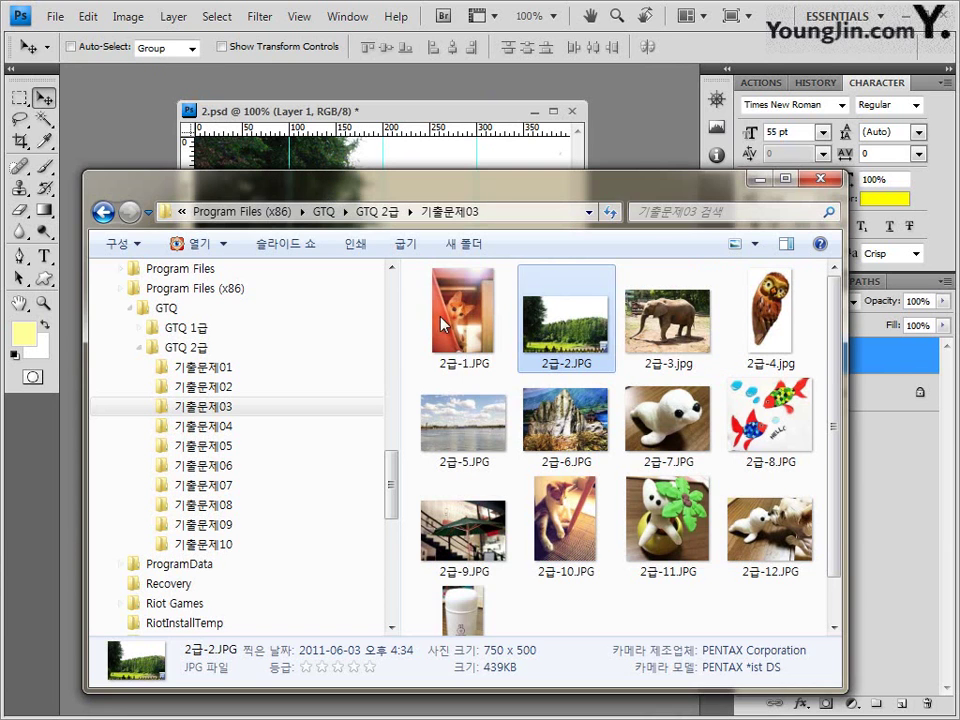
drag(664, 317, 322, 118)
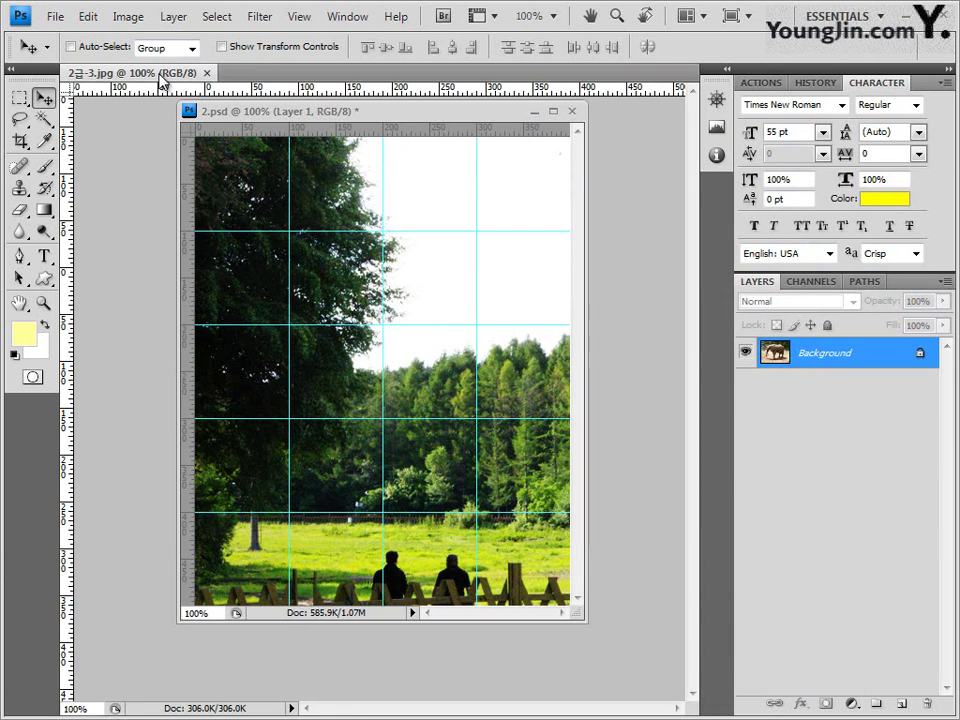
drag(125, 73, 533, 235)
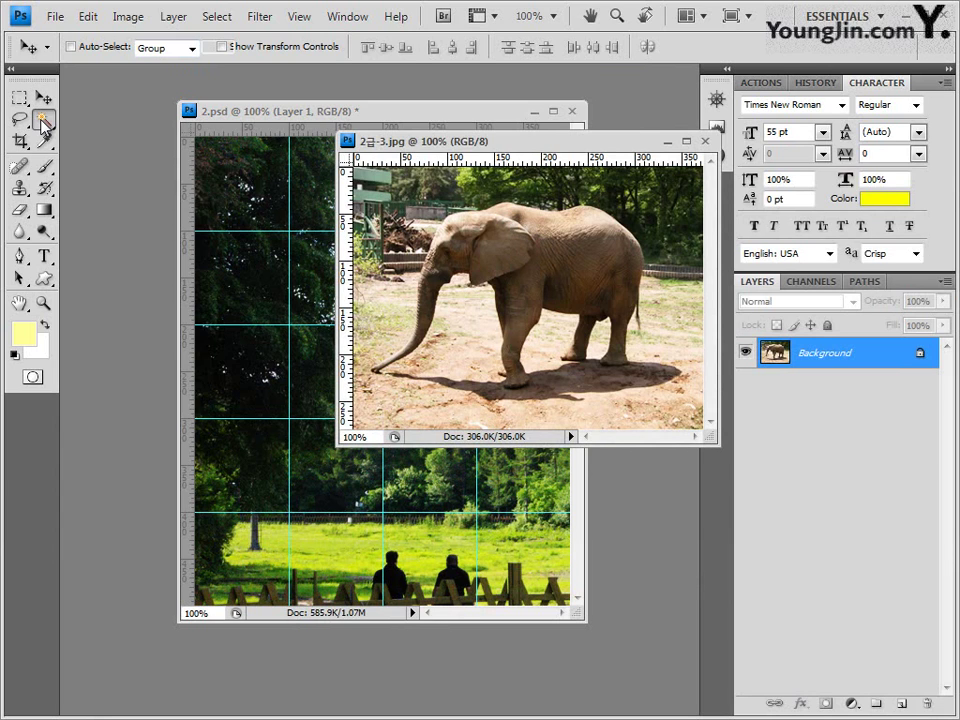
Select the elephant's body, head and trunk in 2급-3.jpg with the Quick Selection tool at a 30 px brush diameter
drag(43, 119, 130, 125)
click(130, 120)
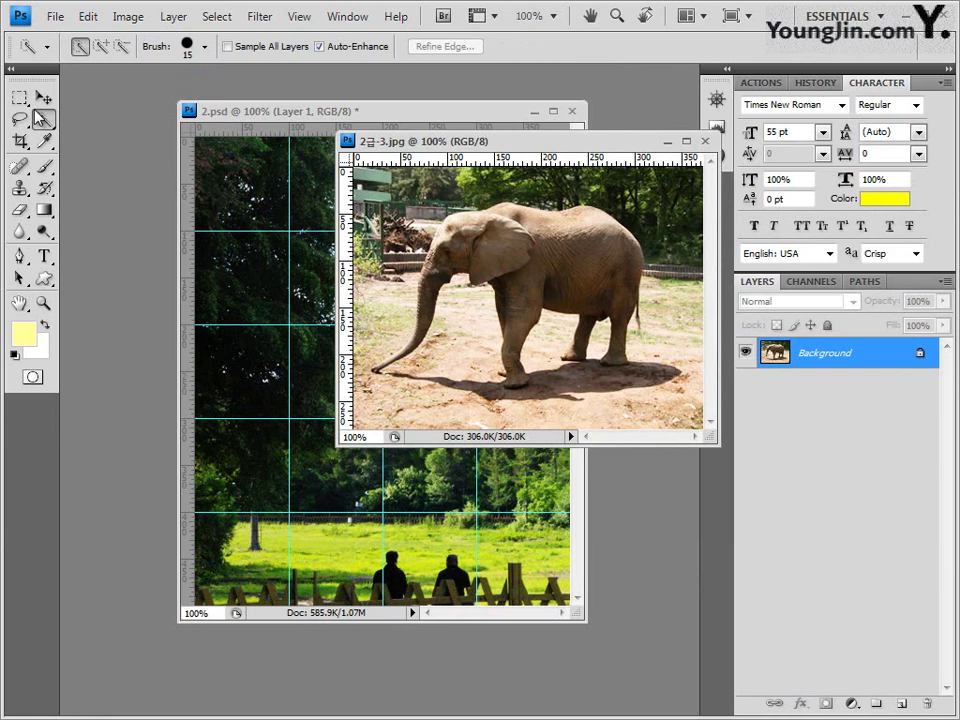
click(203, 48)
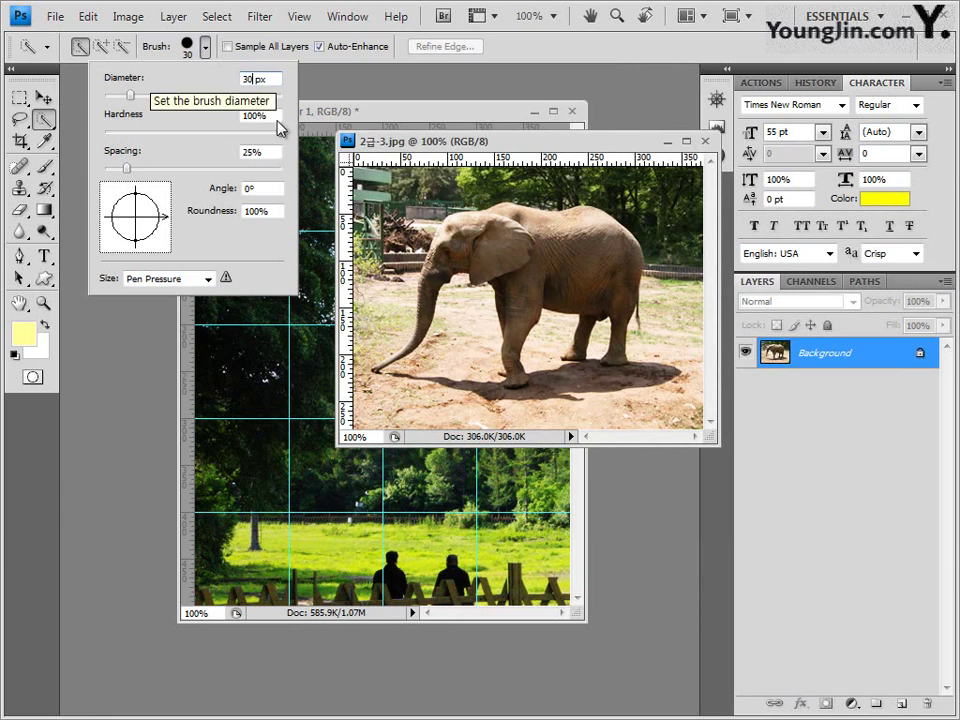
key(Return)
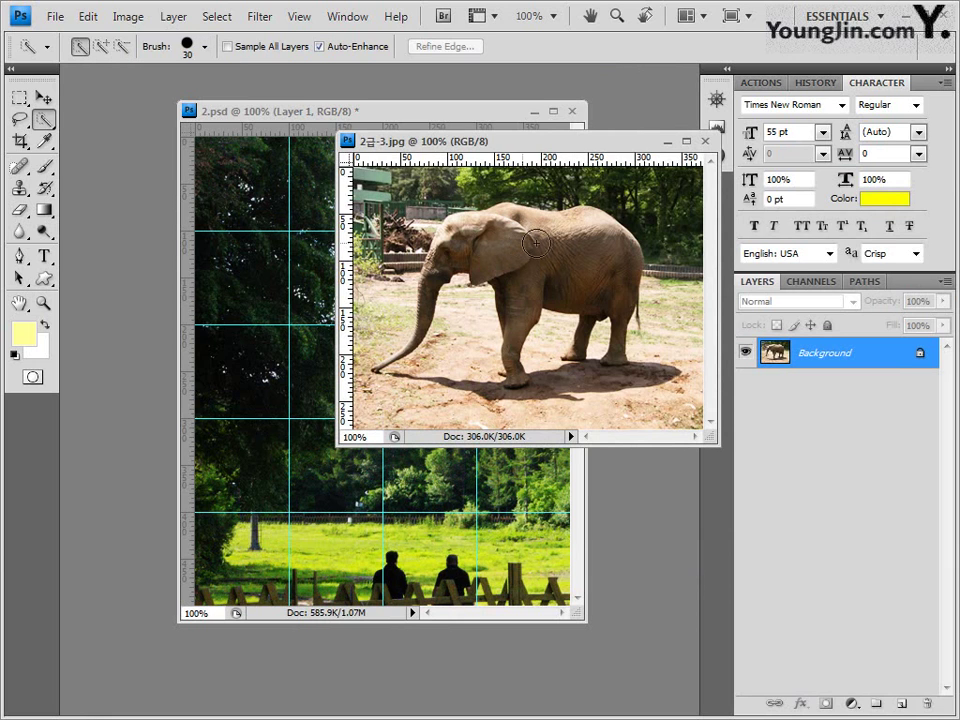
click(620, 292)
mouse_move(620, 292)
mouse_down()
mouse_move(628, 265)
mouse_move(600, 240)
mouse_move(606, 235)
mouse_move(579, 225)
mouse_move(488, 225)
mouse_up()
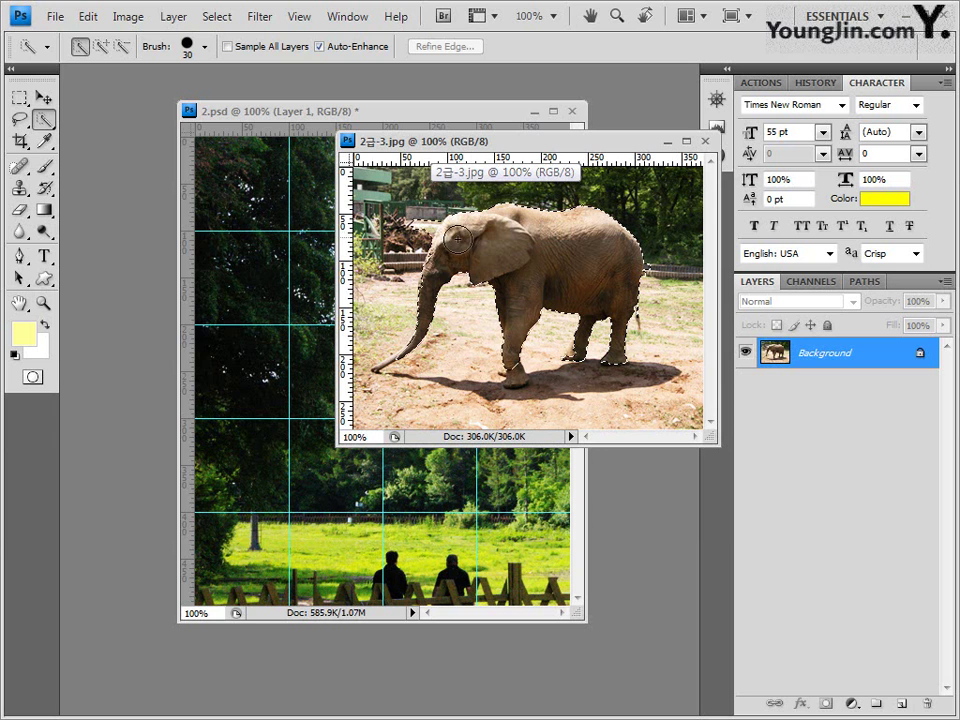
drag(455, 241, 516, 266)
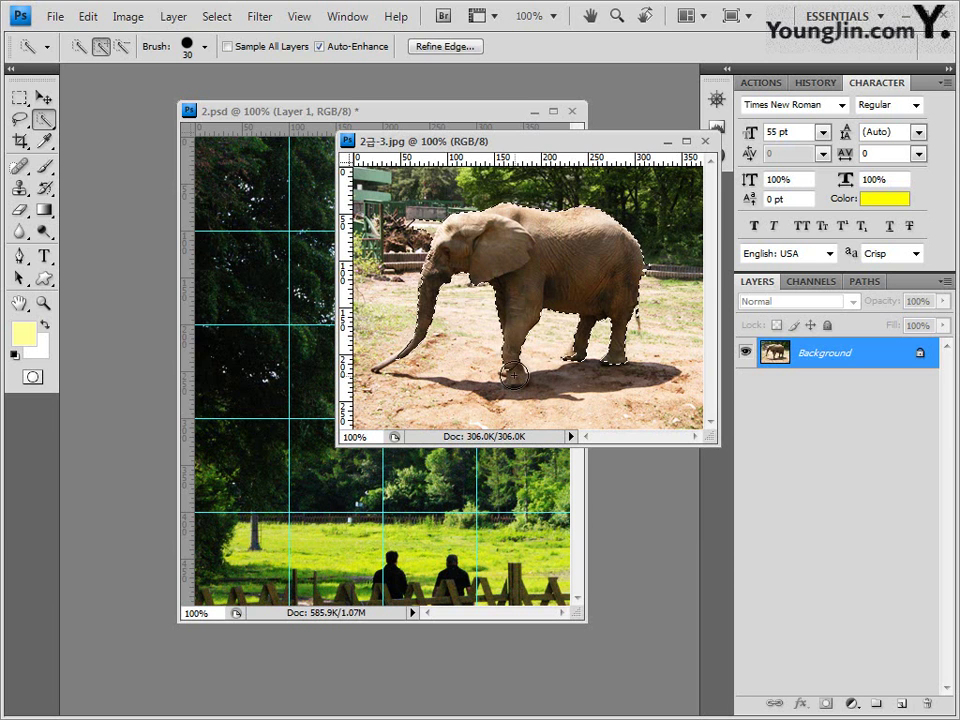
Reduce the Quick Selection brush diameter to 15 px and add the elephant's front foot to the selection
click(205, 46)
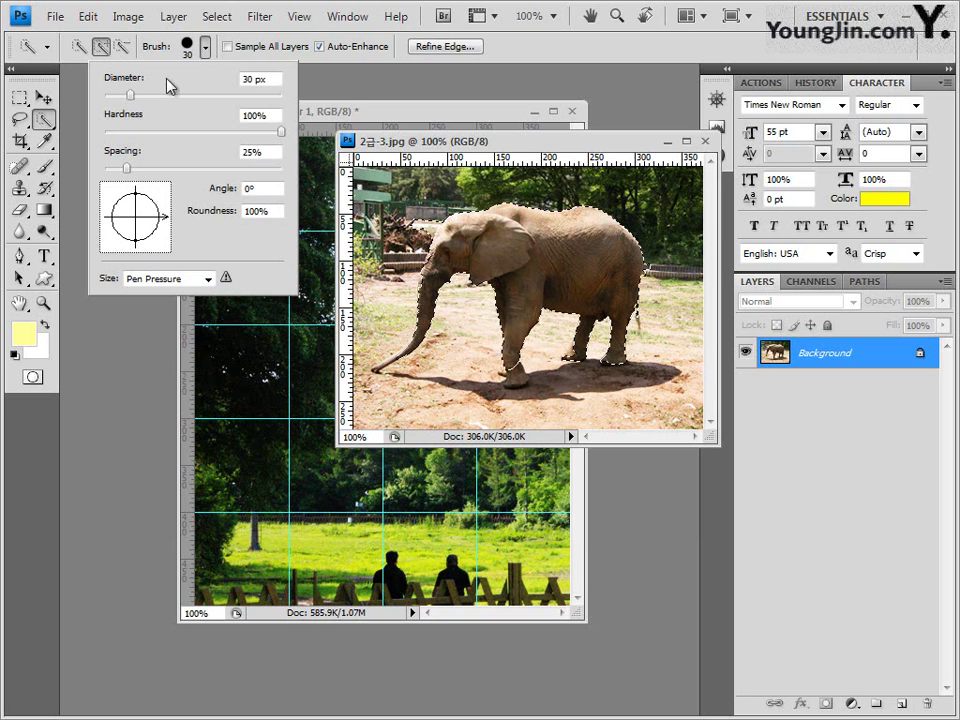
click(118, 94)
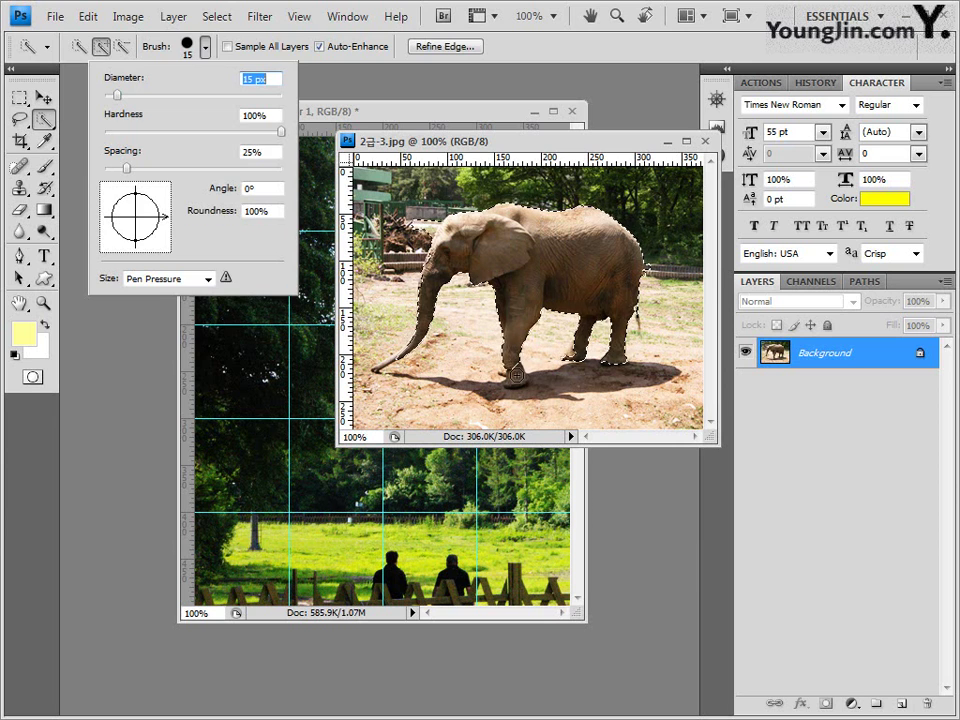
key(Return)
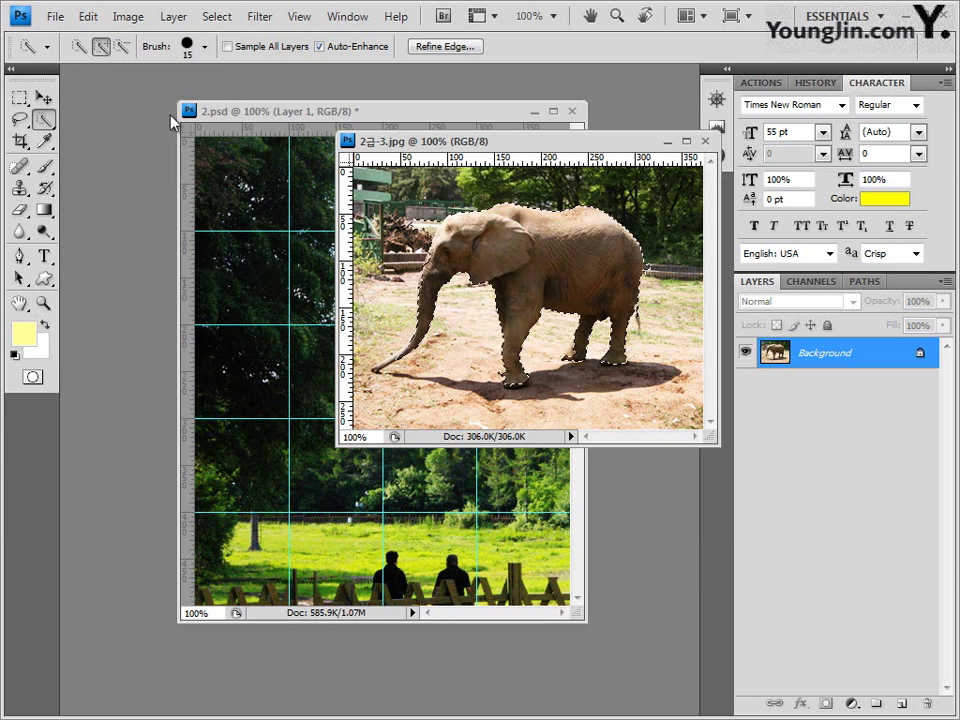
Refine the elephant selection around its outline with the Quick Selection brush at 4 px, adding missed parts and subtracting excess
click(186, 44)
drag(113, 97, 108, 97)
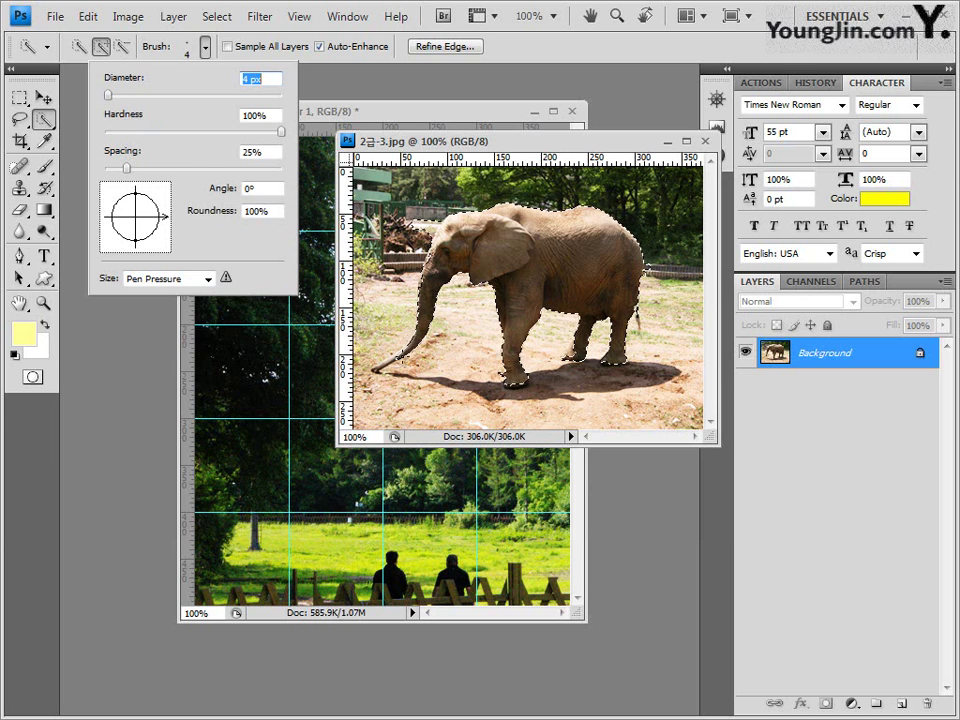
key(Return)
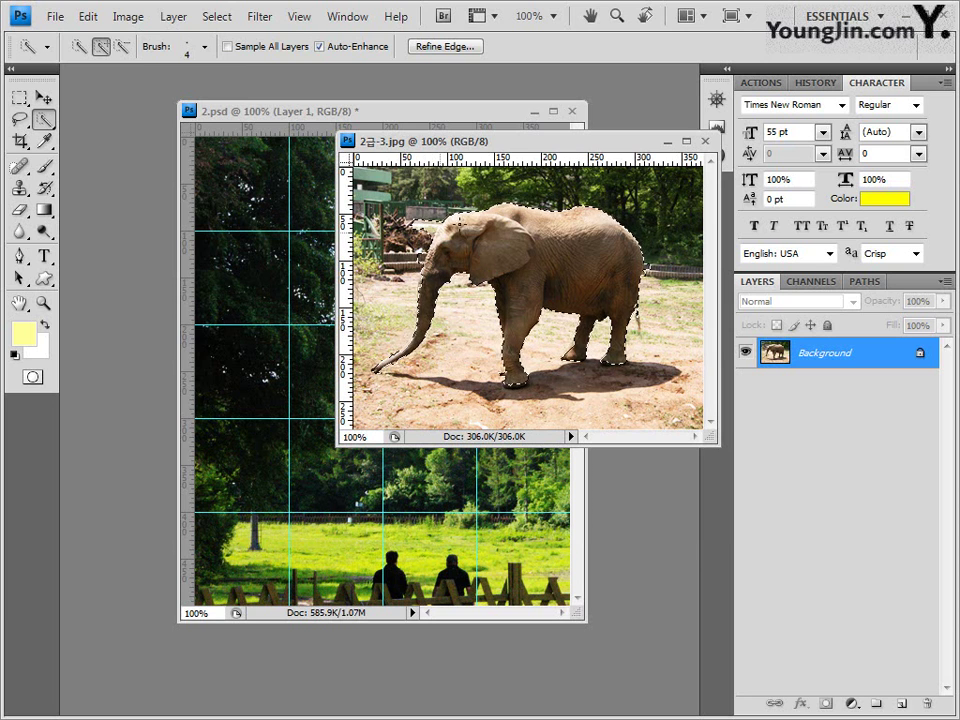
click(122, 47)
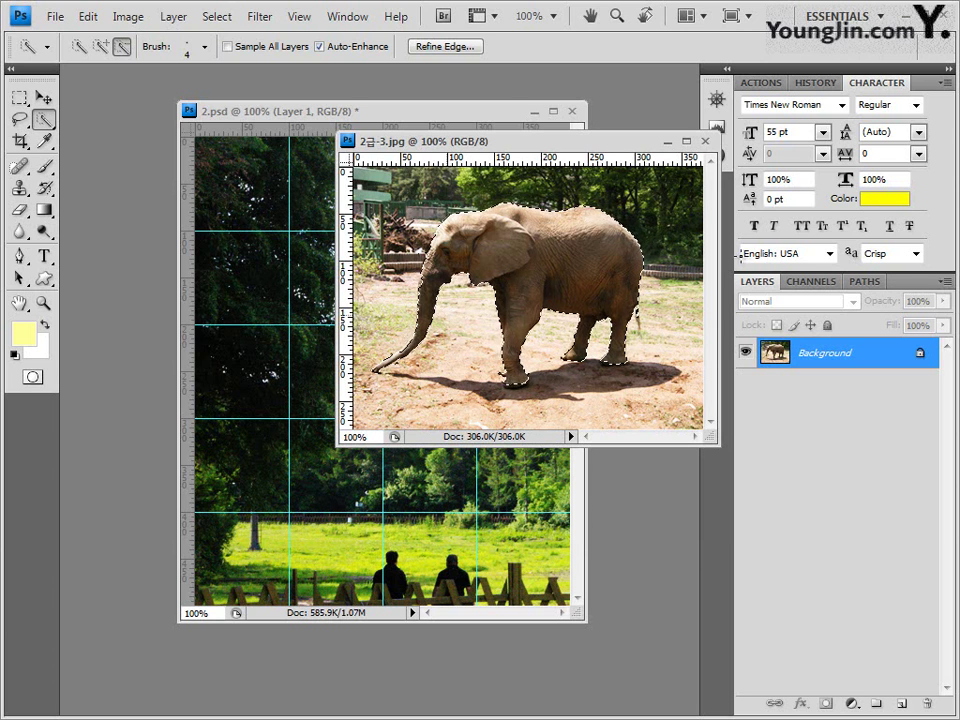
Copy the selected elephant from 2급-3.jpg and paste it into 2.psd as a new layer
click(400, 112)
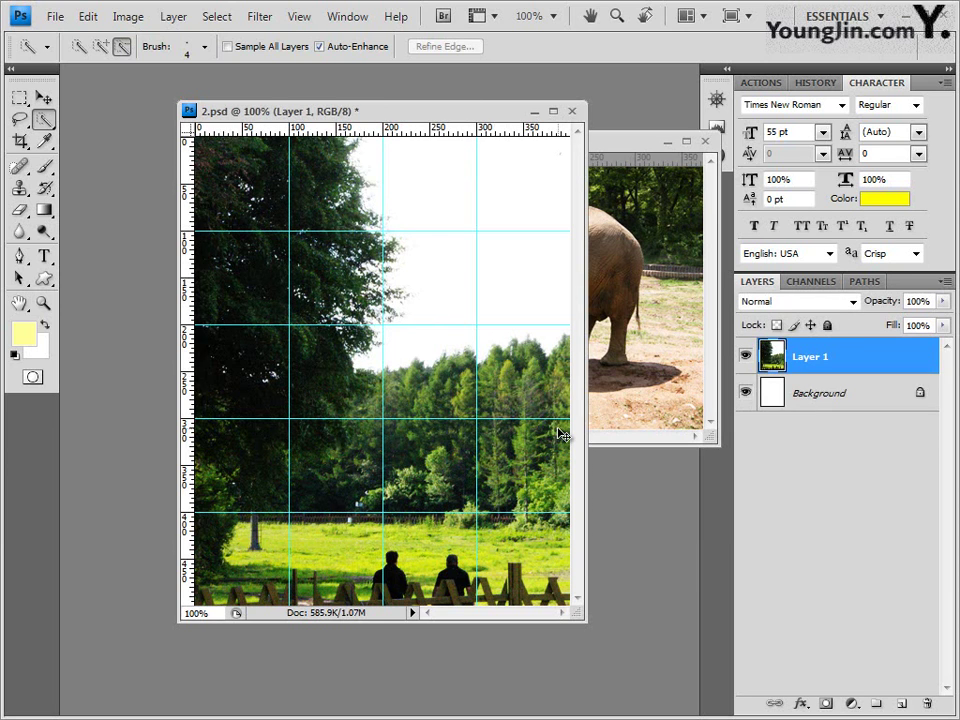
key(ctrl+v)
click(43, 97)
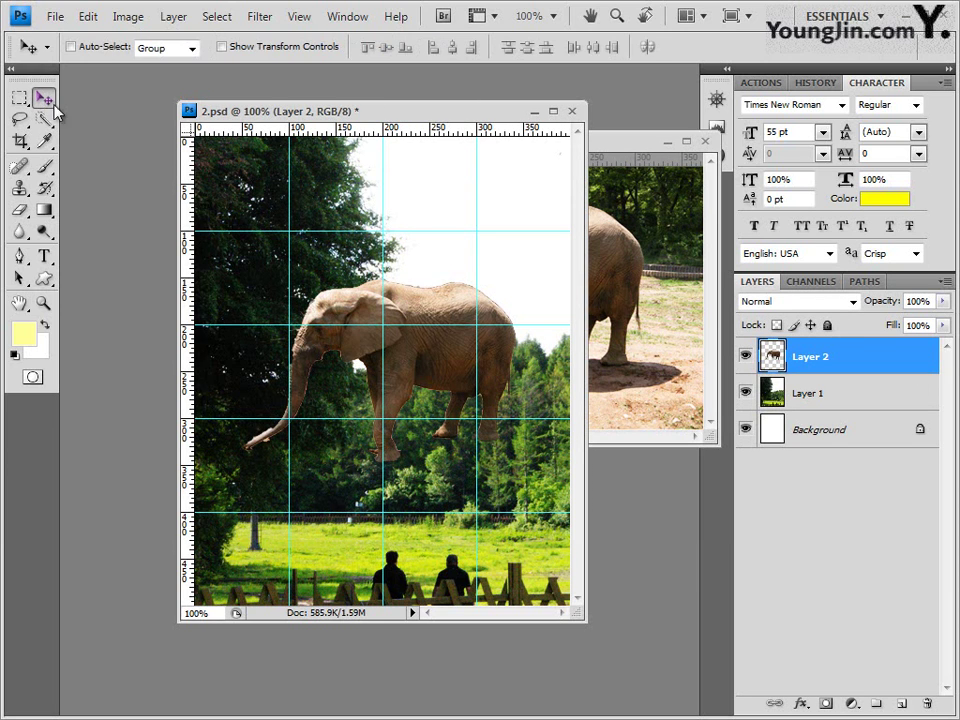
Scale the elephant proportionally to about 75.7% and place it over the grass centred at about X 193.5 px, Y 375 px
key(ctrl+t)
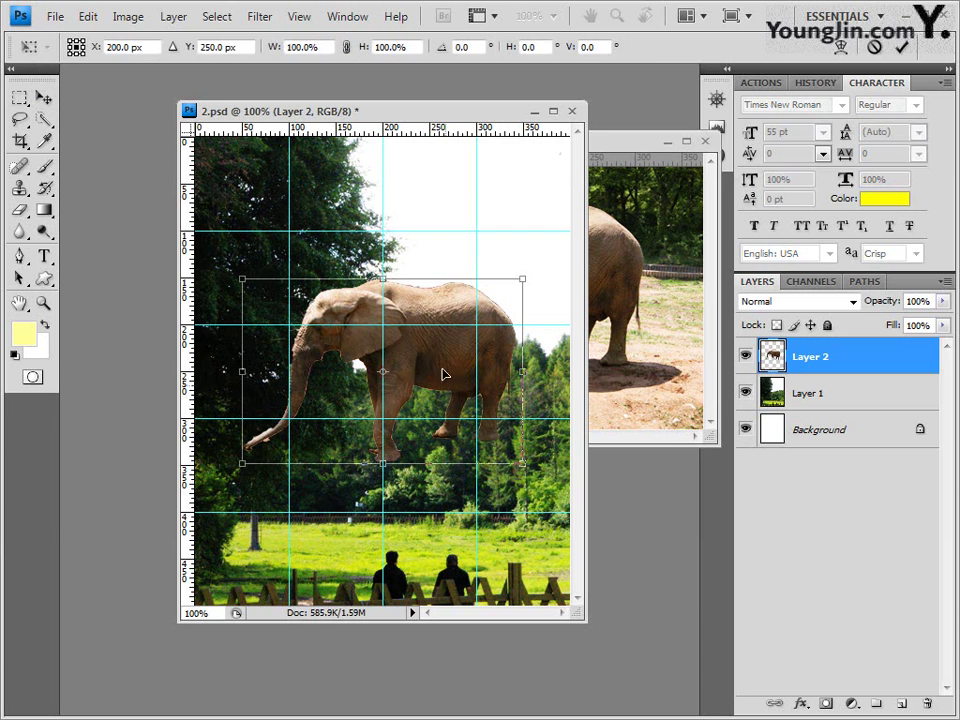
drag(435, 371, 439, 464)
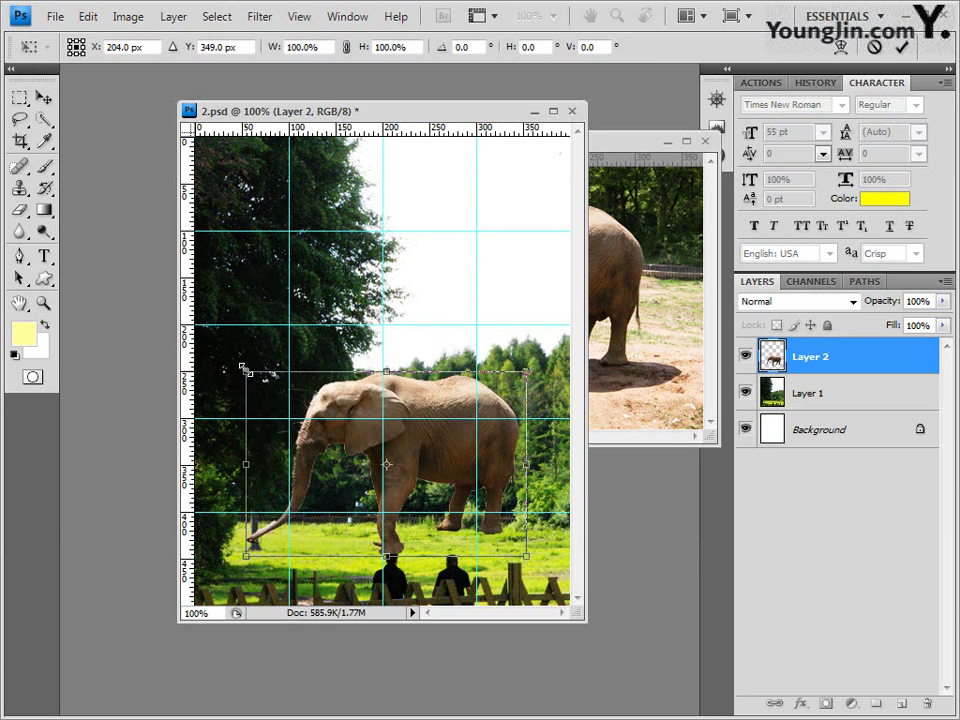
drag(247, 372, 276, 381)
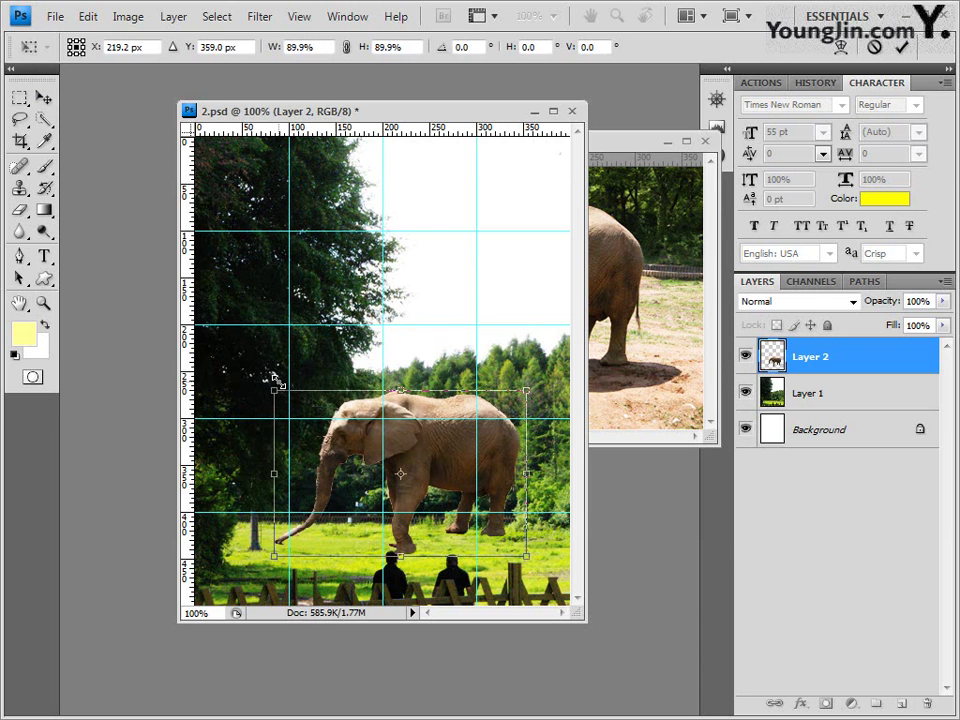
drag(276, 380, 314, 417)
drag(448, 459, 431, 457)
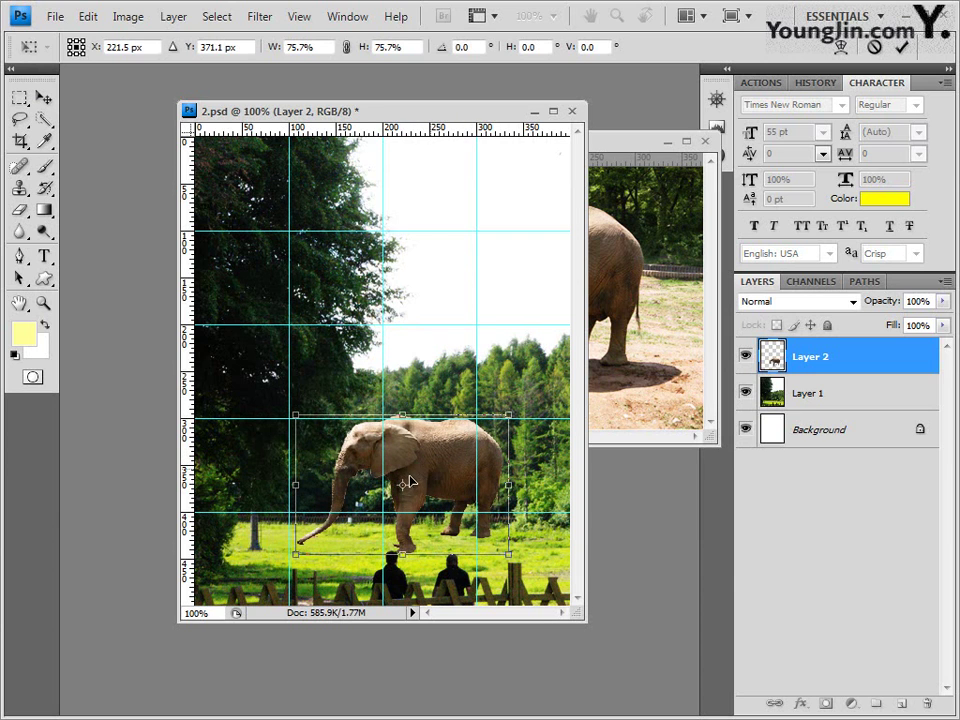
drag(409, 482, 381, 486)
key(Return)
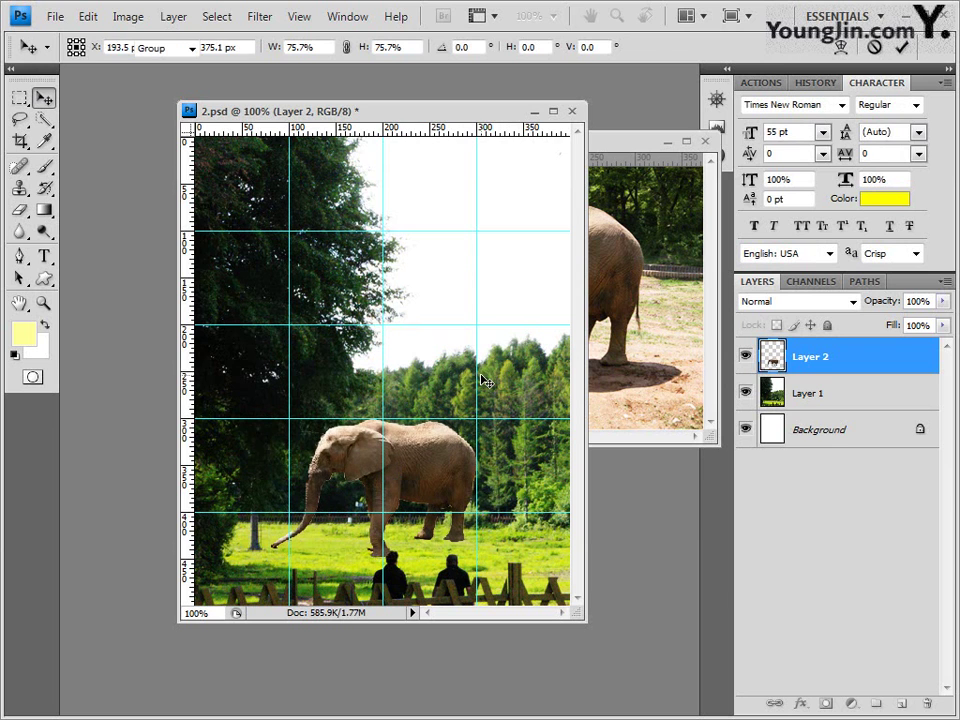
Close 2급-3.jpg and apply a Drop Shadow layer style with its default settings to the elephant layer
click(707, 163)
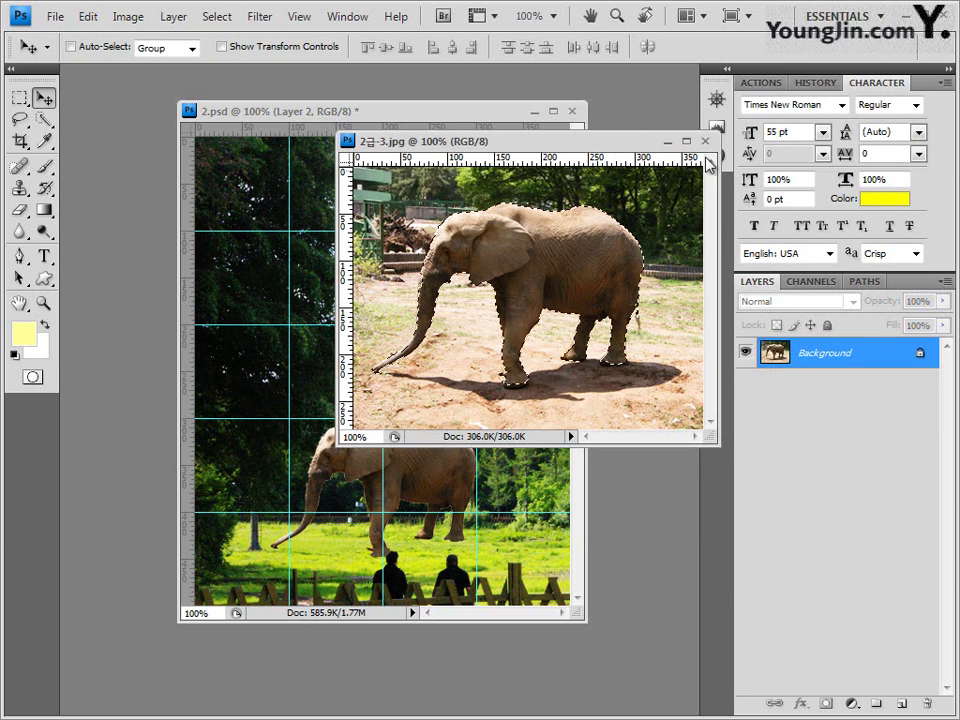
click(705, 141)
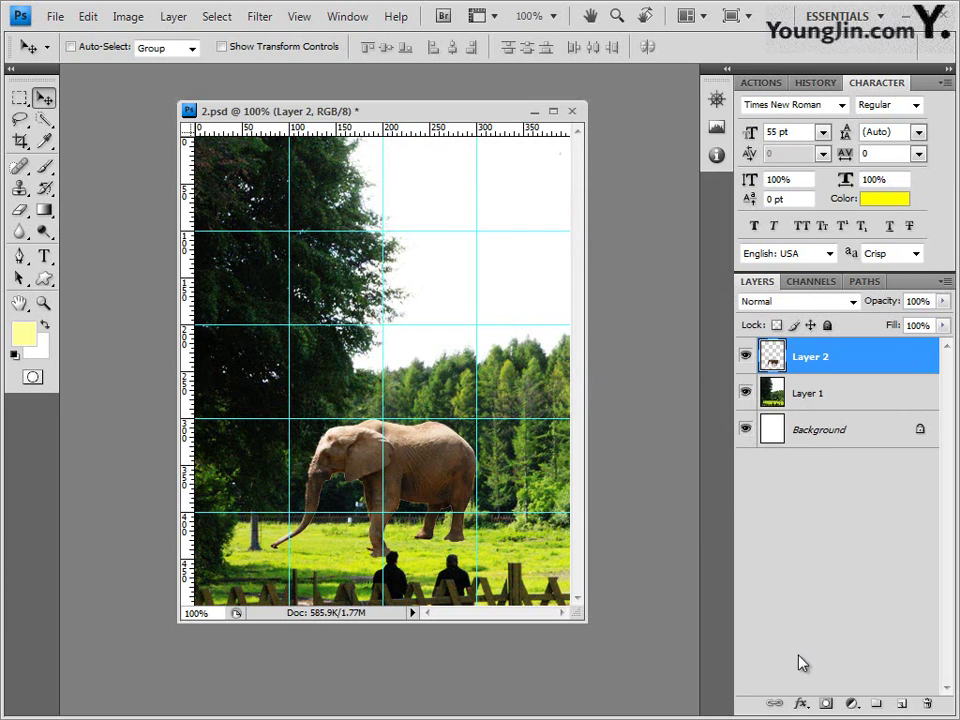
click(803, 705)
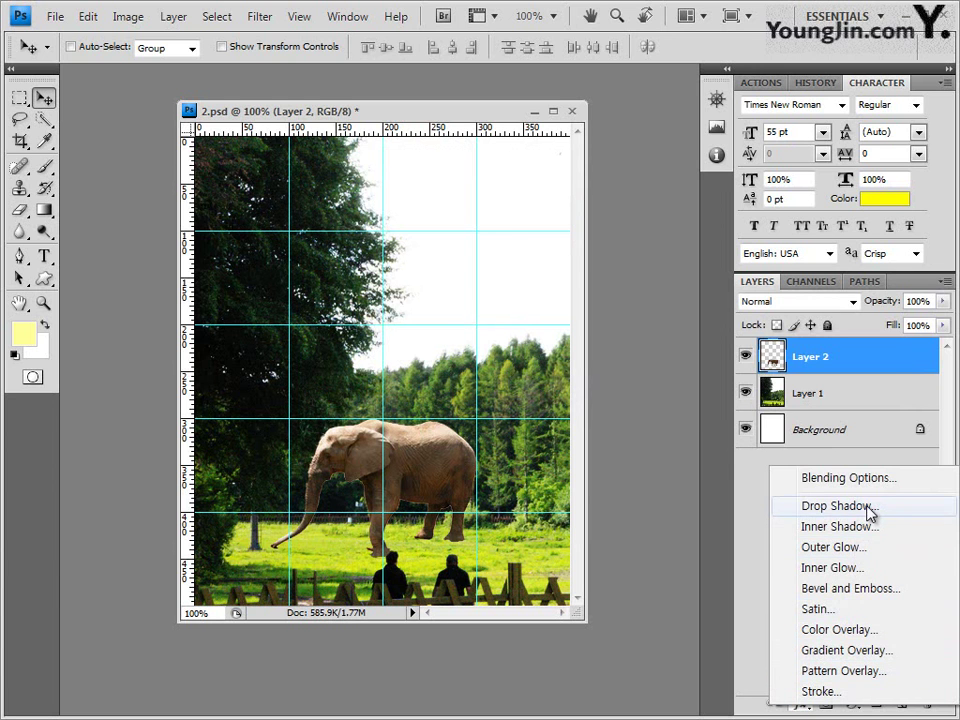
click(812, 506)
click(848, 80)
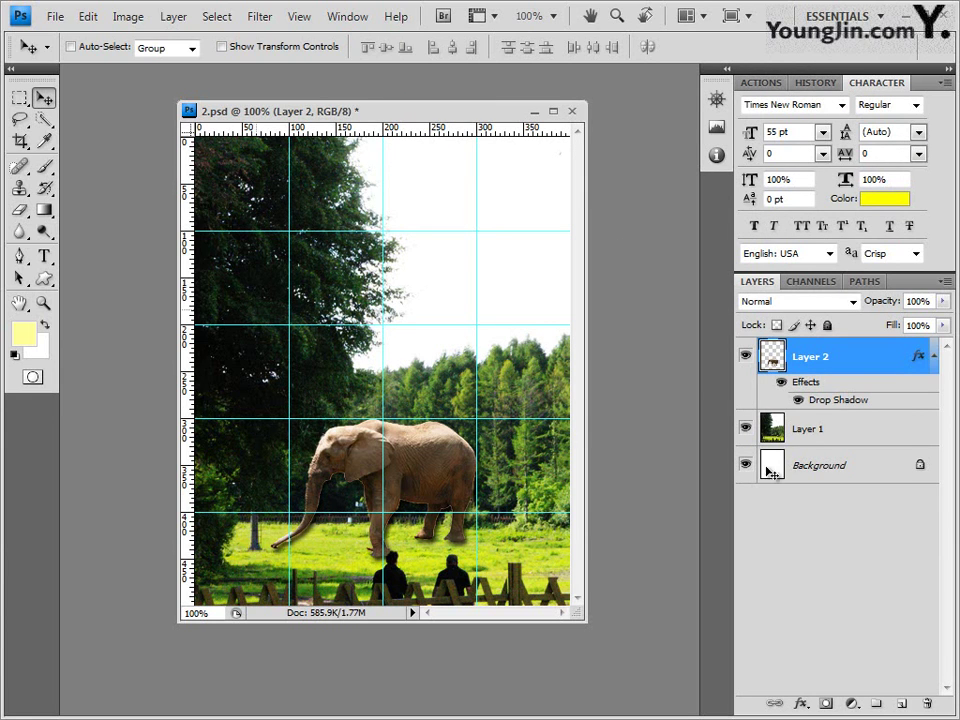
Add a Hue/Saturation adjustment layer above the elephant with Colorize enabled, Hue 360 and Saturation 40
click(851, 704)
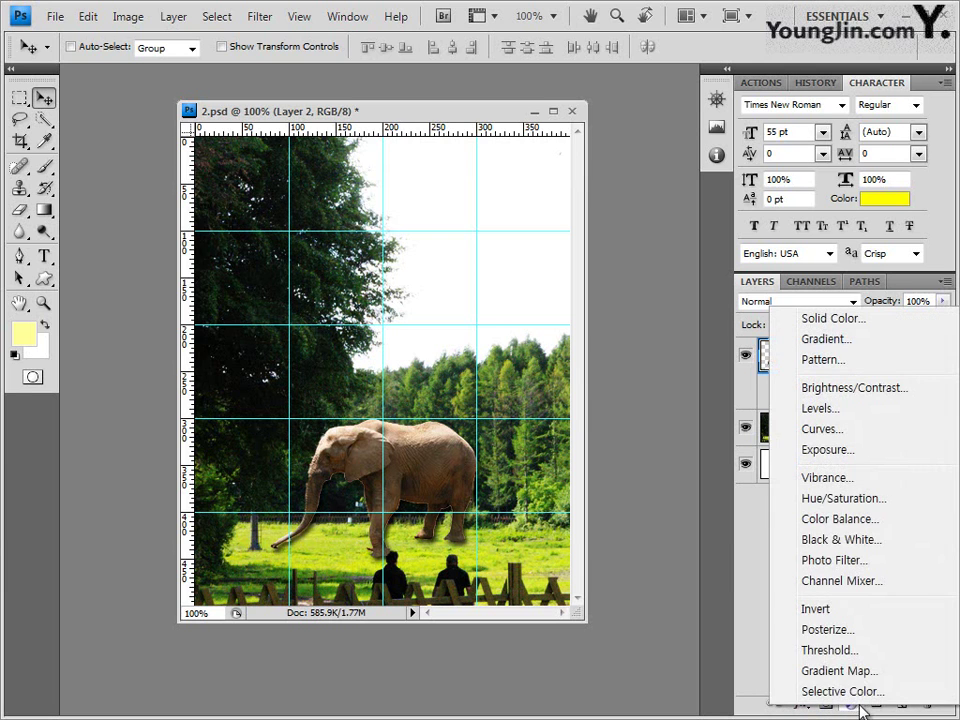
click(867, 505)
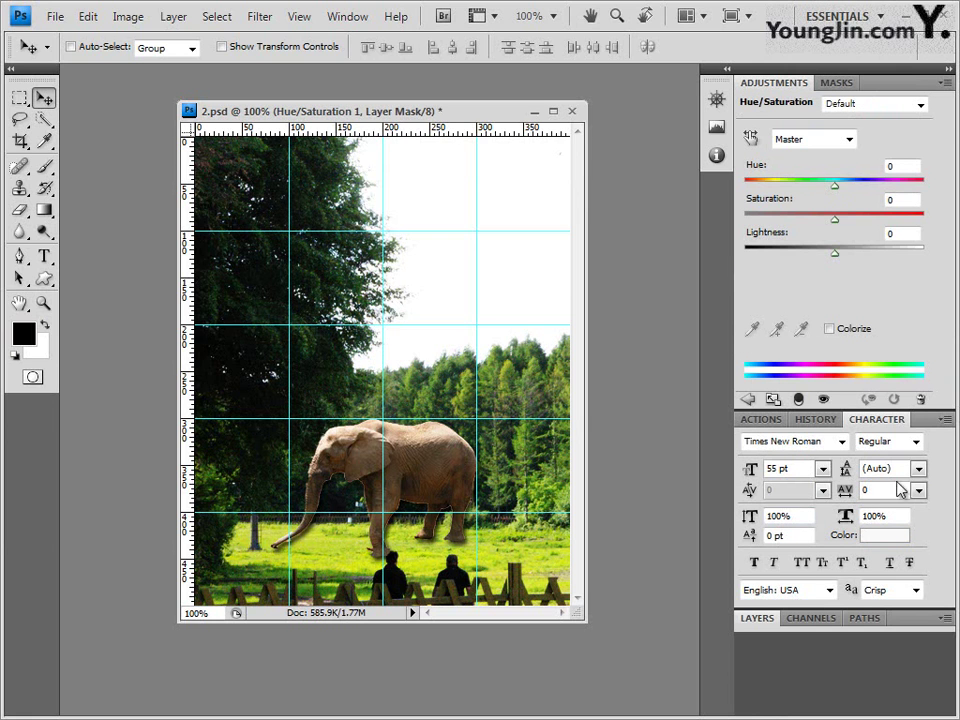
click(829, 328)
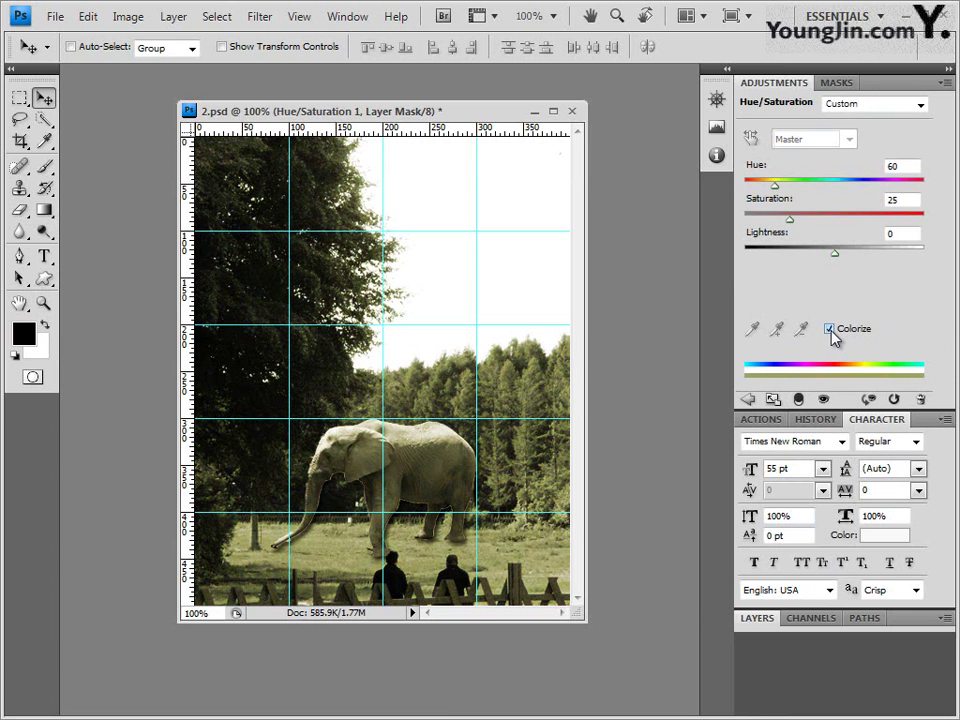
drag(776, 186, 887, 186)
click(900, 166)
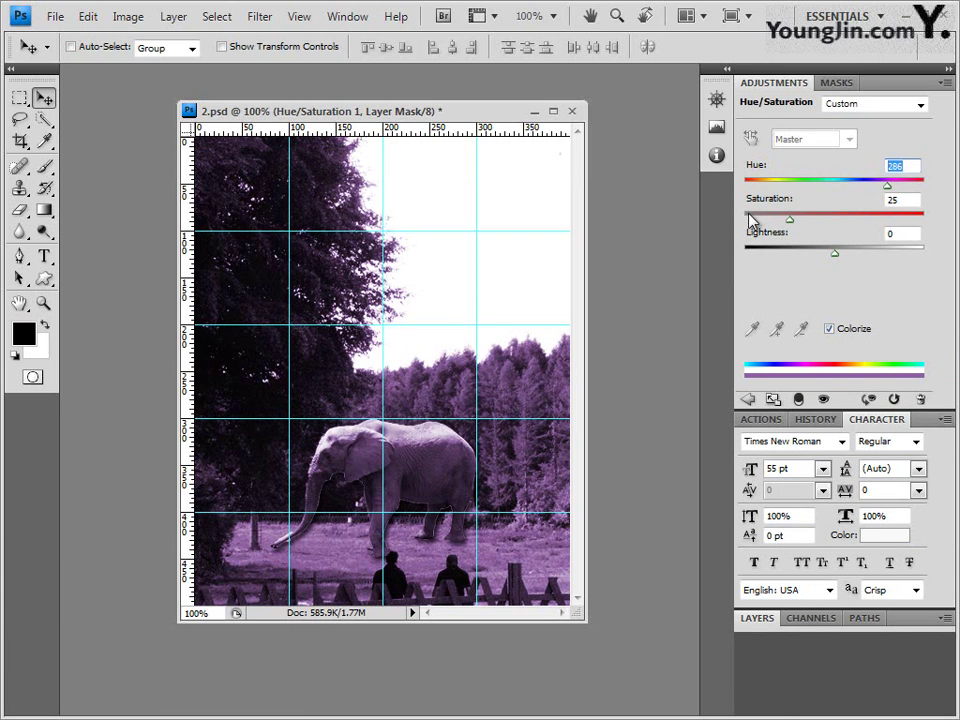
text(360)
click(910, 200)
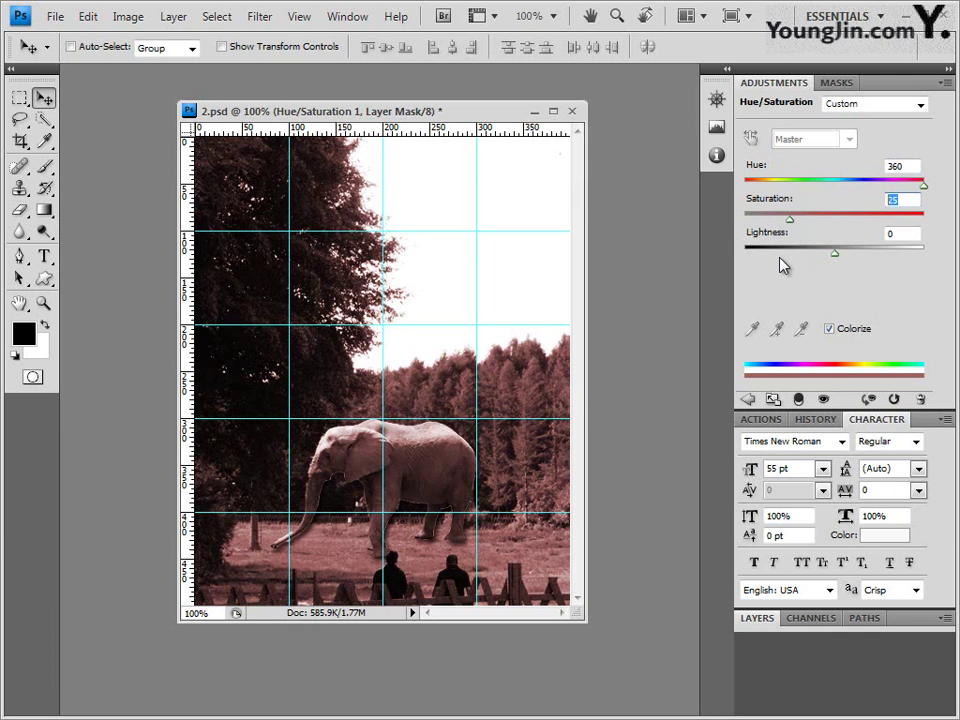
text(40)
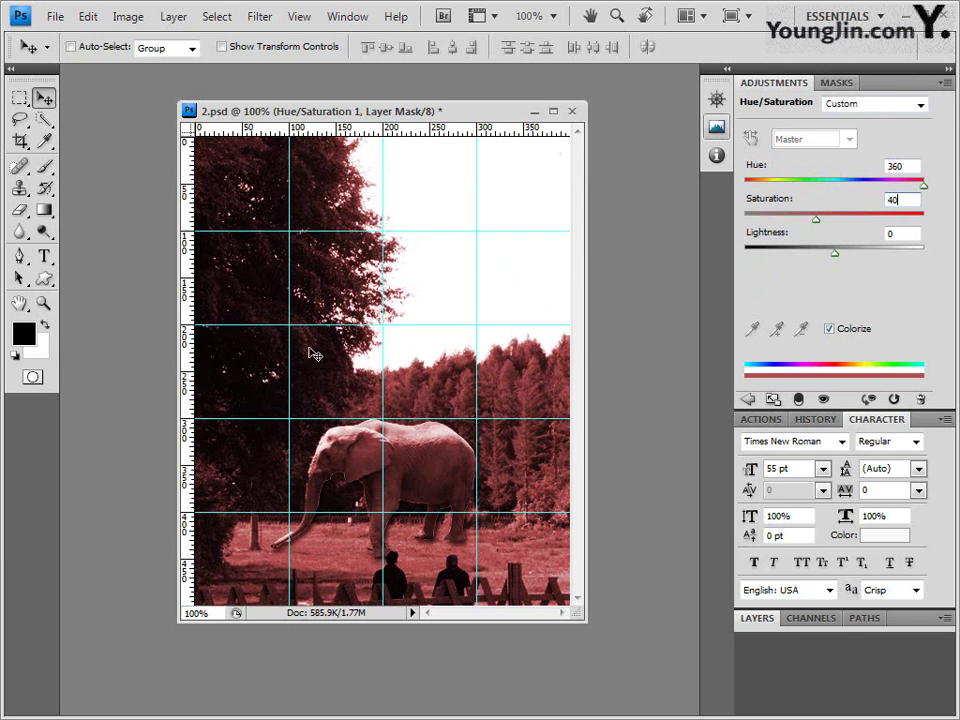
Close the adjustment settings and clip the Hue/Saturation layer to the elephant on Layer 2
click(944, 84)
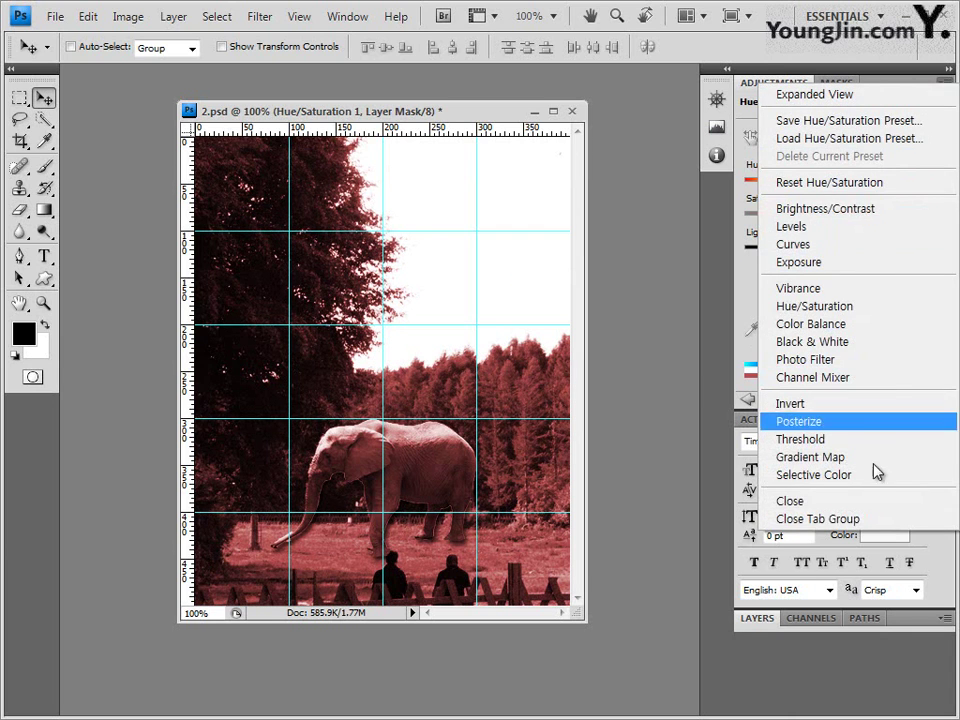
click(866, 521)
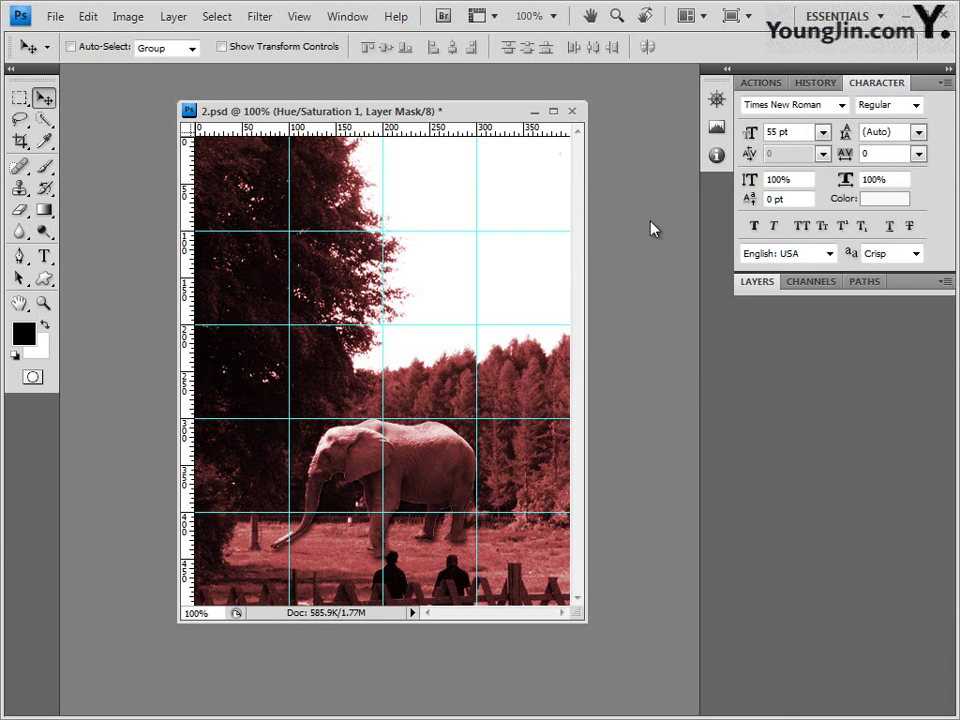
double_click(907, 288)
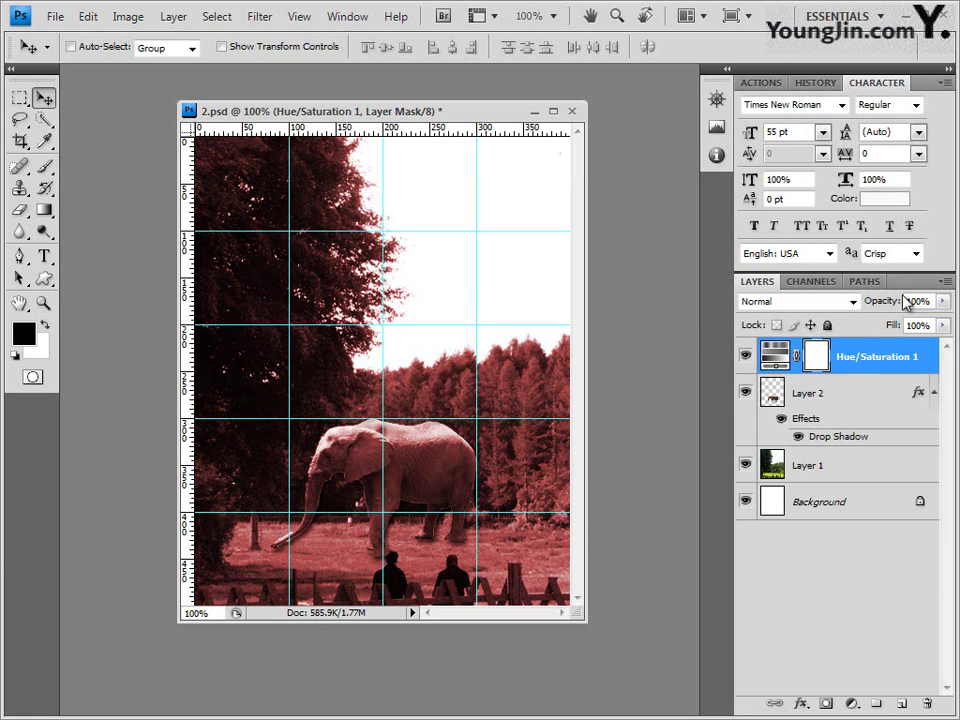
alt+click(855, 374)
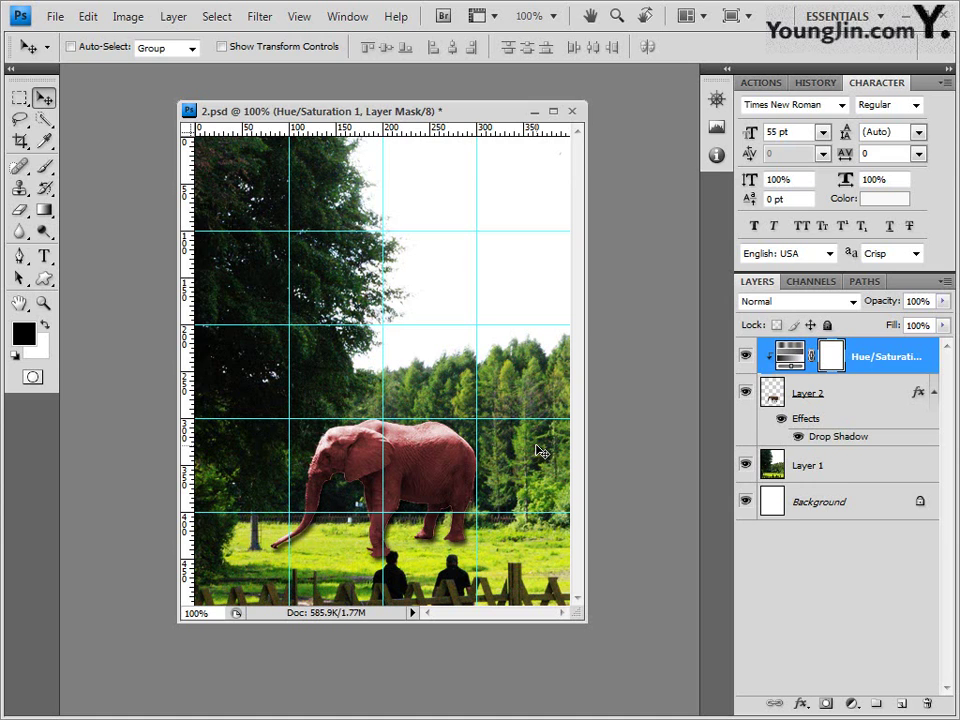
Duplicate the forest image on Layer 1 and move the copy to the very top of the layer stack
click(830, 475)
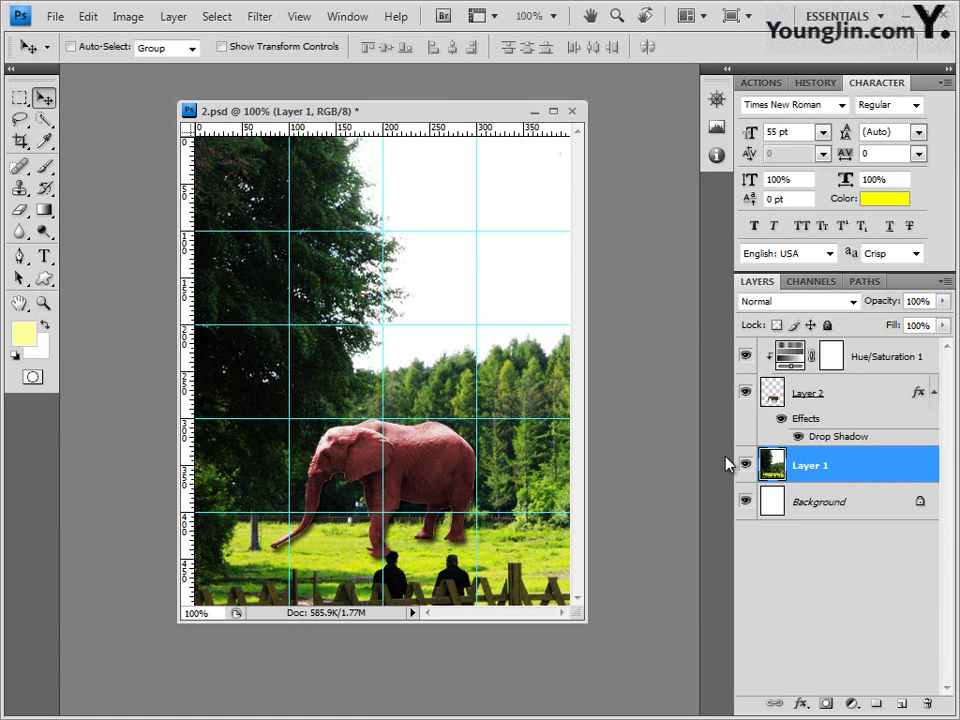
key(ctrl+j)
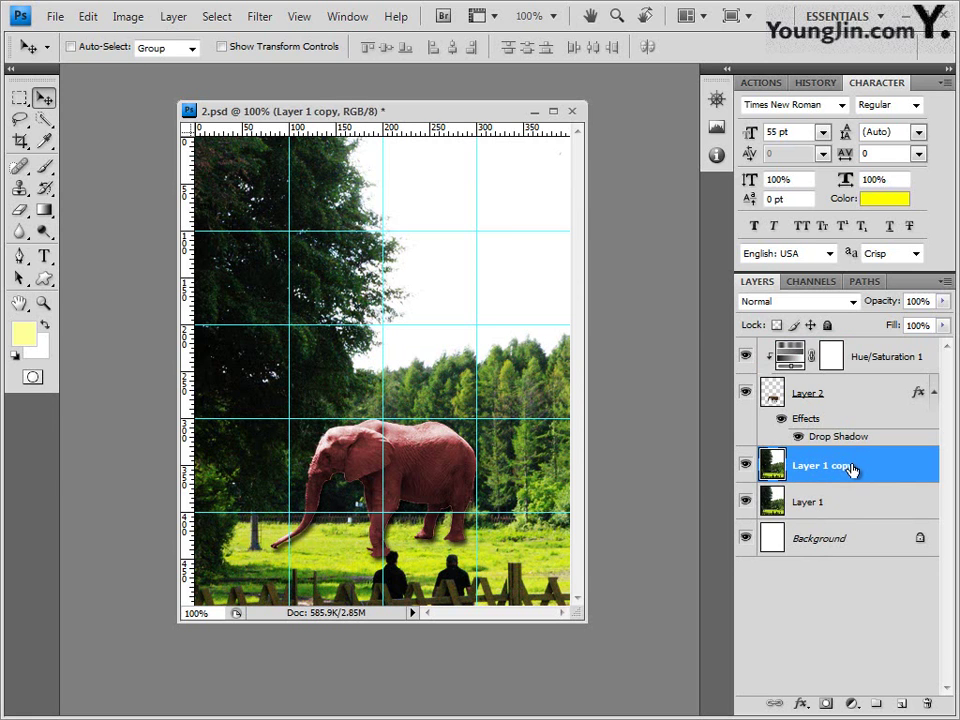
drag(851, 470, 849, 345)
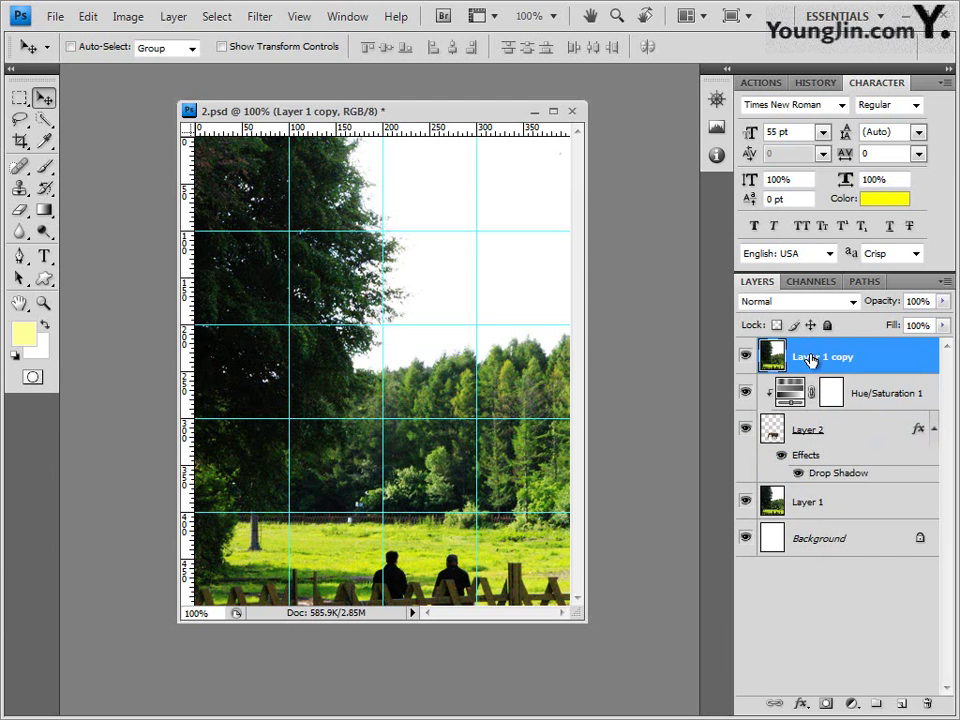
Apply the Artistic Watercolor filter to Layer 1 copy with Brush Detail 9, Shadow Intensity 1 and Texture 1
click(259, 16)
mouse_move(287, 163)
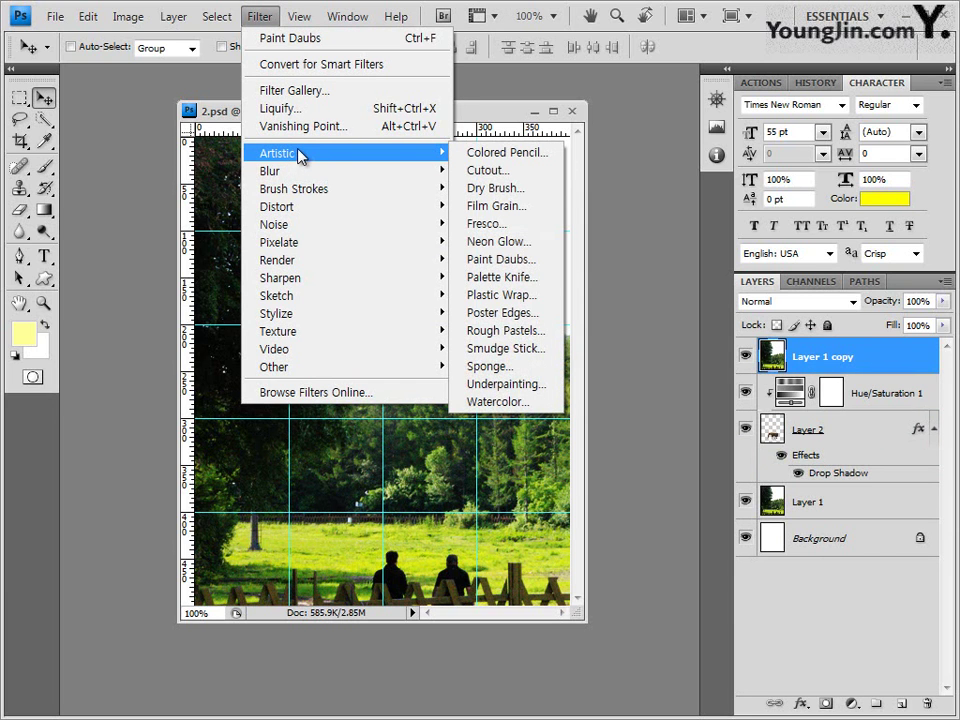
click(510, 402)
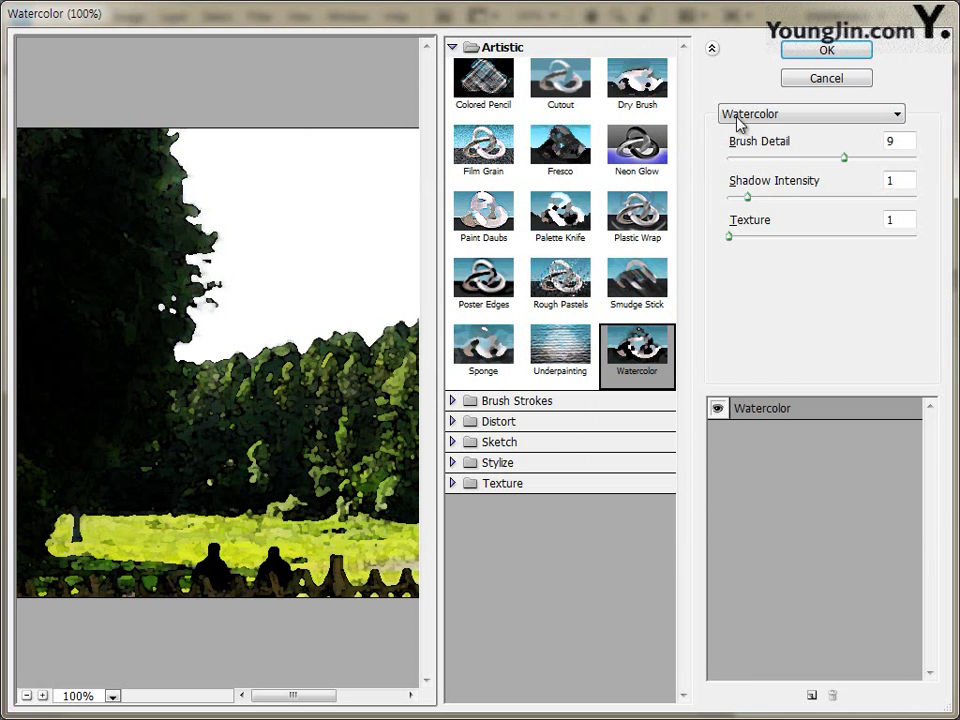
click(807, 51)
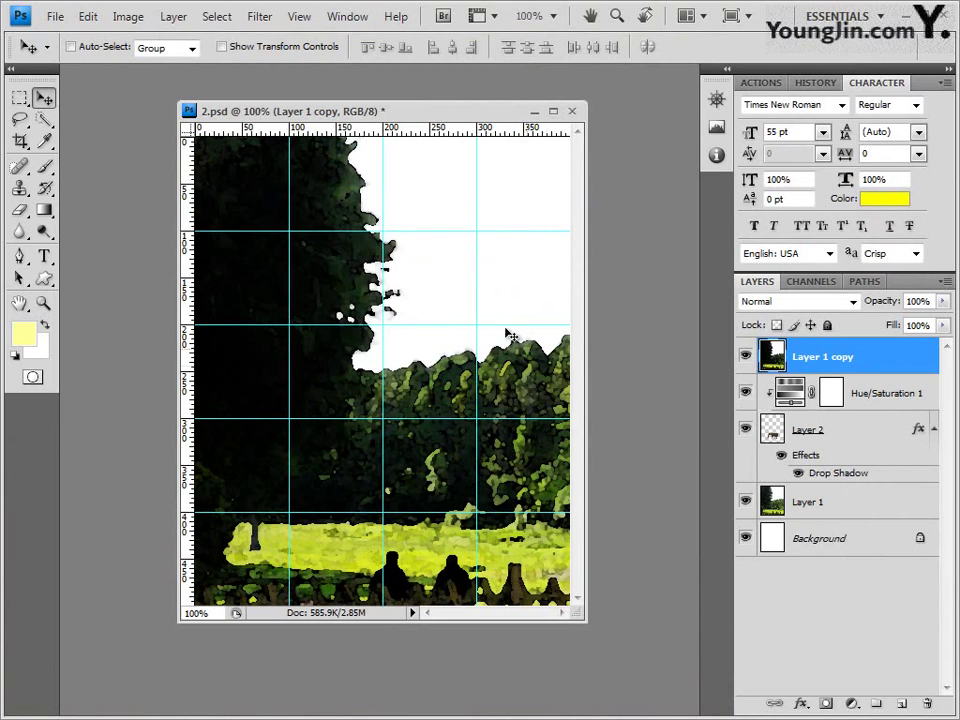
Draw a rectangular selection about 300 × 400 px, inset about 50 px from the canvas edges, and smooth its corners with an 8 px radius
click(21, 97)
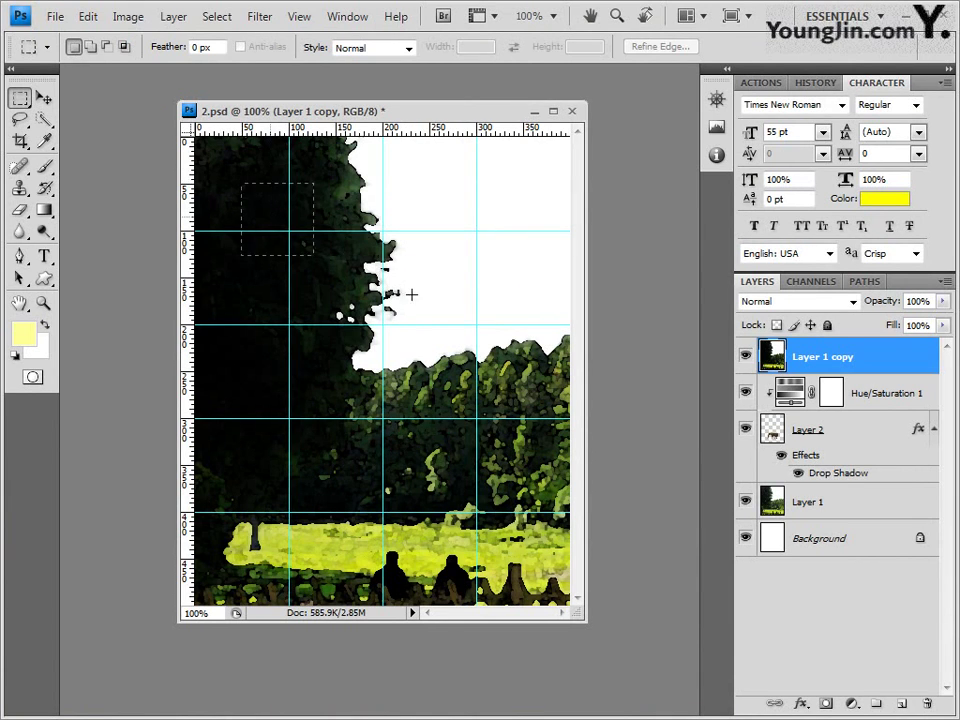
drag(550, 604, 513, 604)
drag(522, 562, 522, 563)
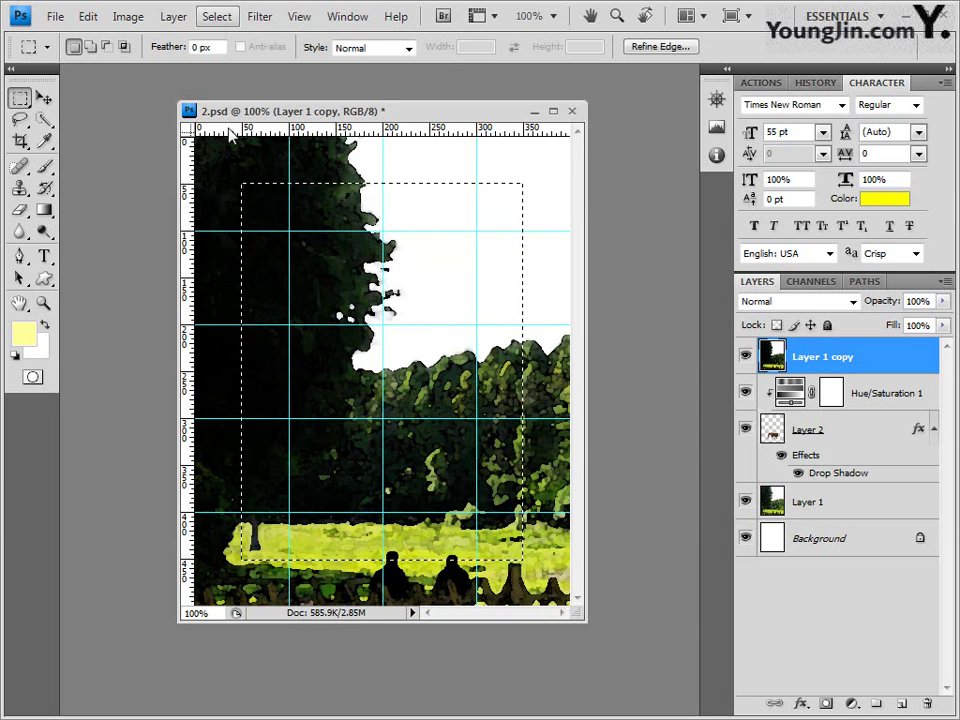
click(217, 16)
mouse_move(278, 232)
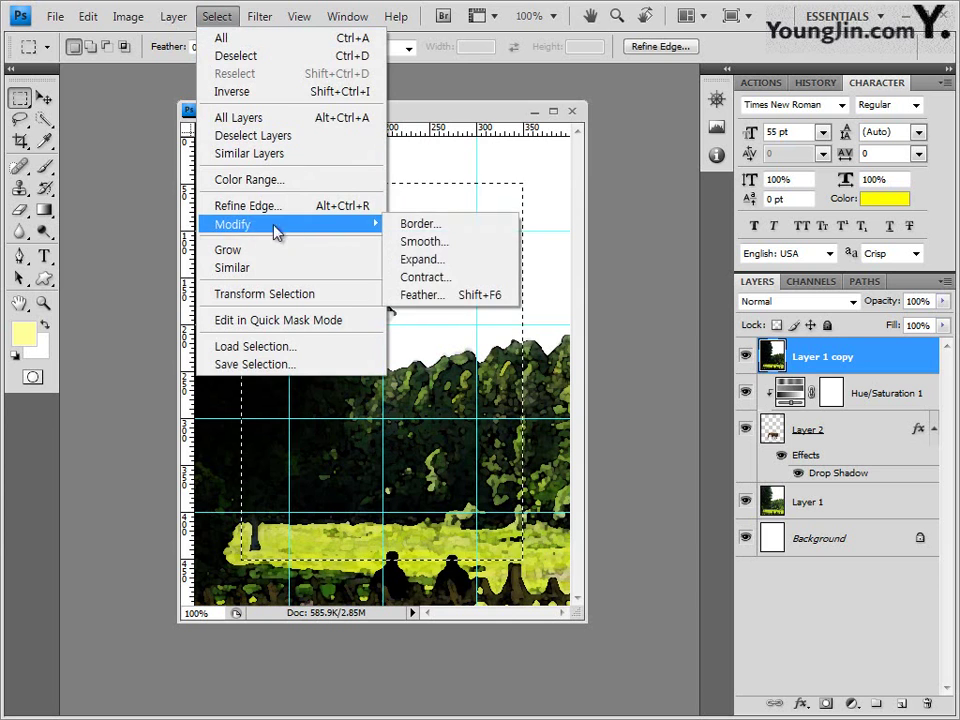
click(445, 242)
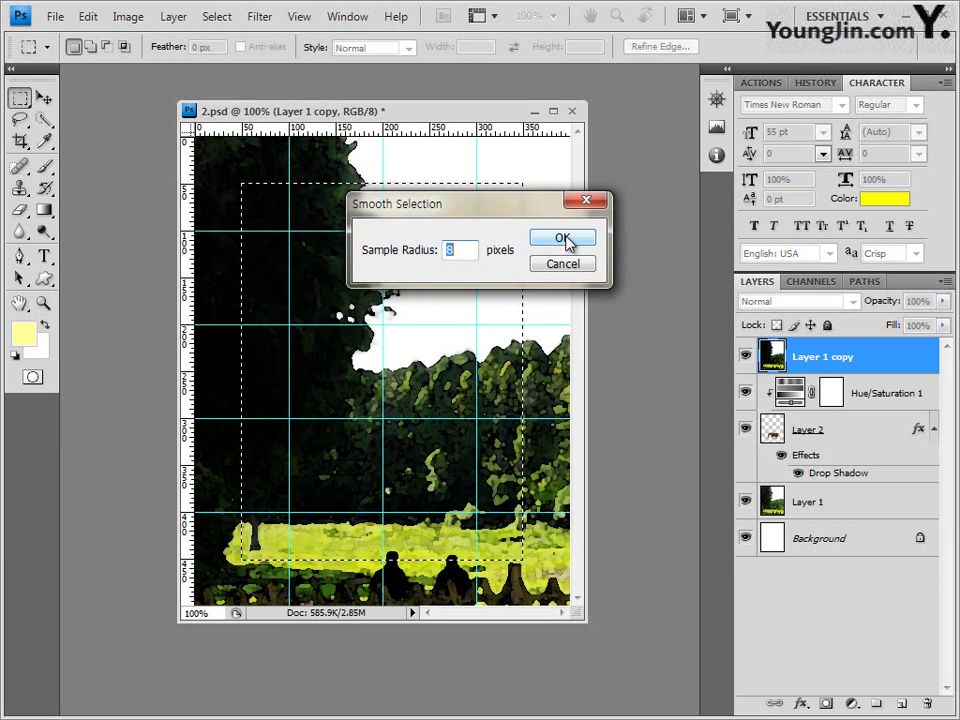
click(560, 241)
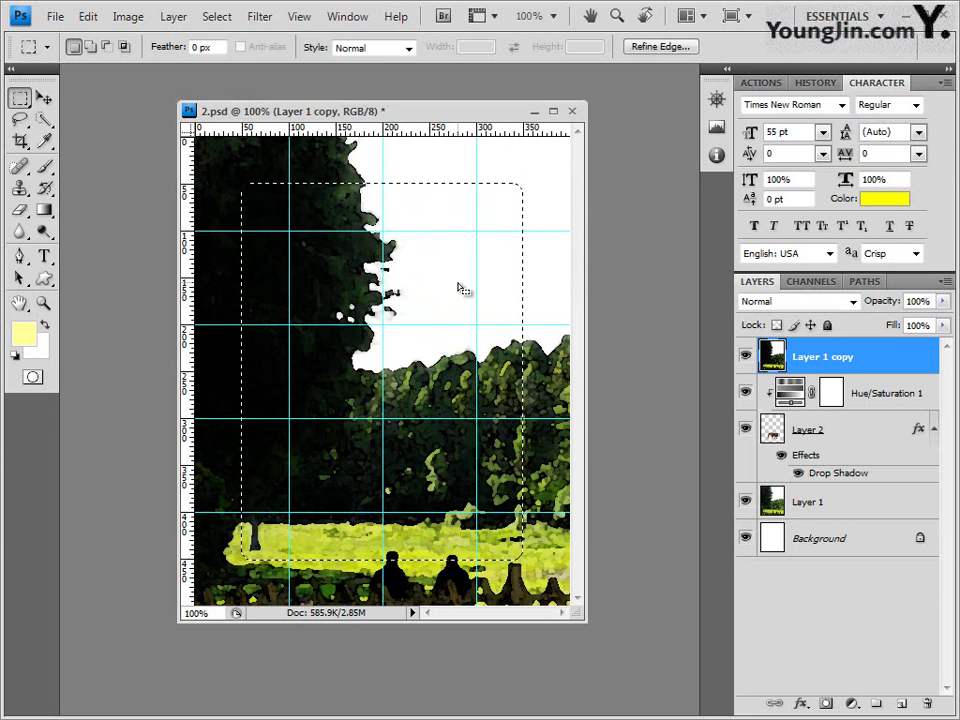
Clear the selected area from Layer 1 copy, deselect, and give the remaining frame a 5 px white (ffffff) outside stroke
key(Delete)
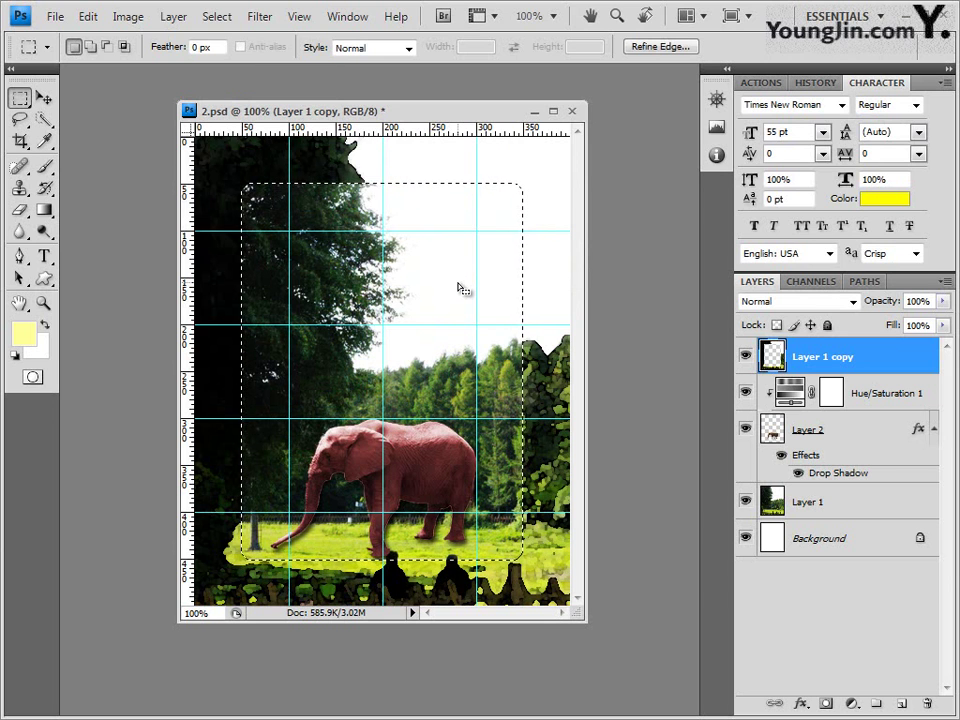
key(ctrl+d)
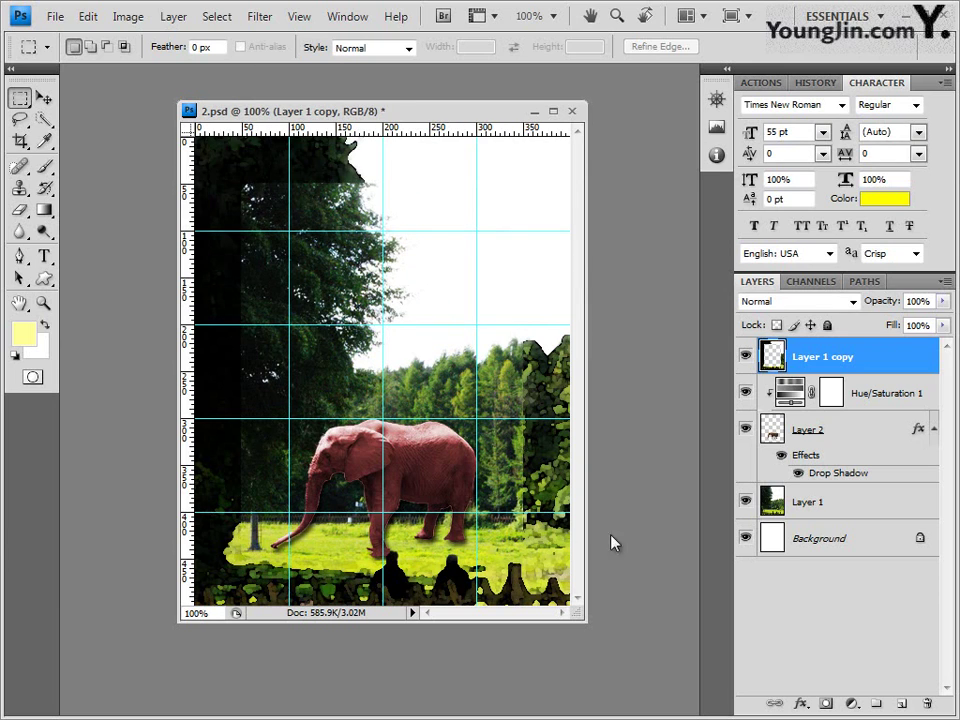
click(801, 705)
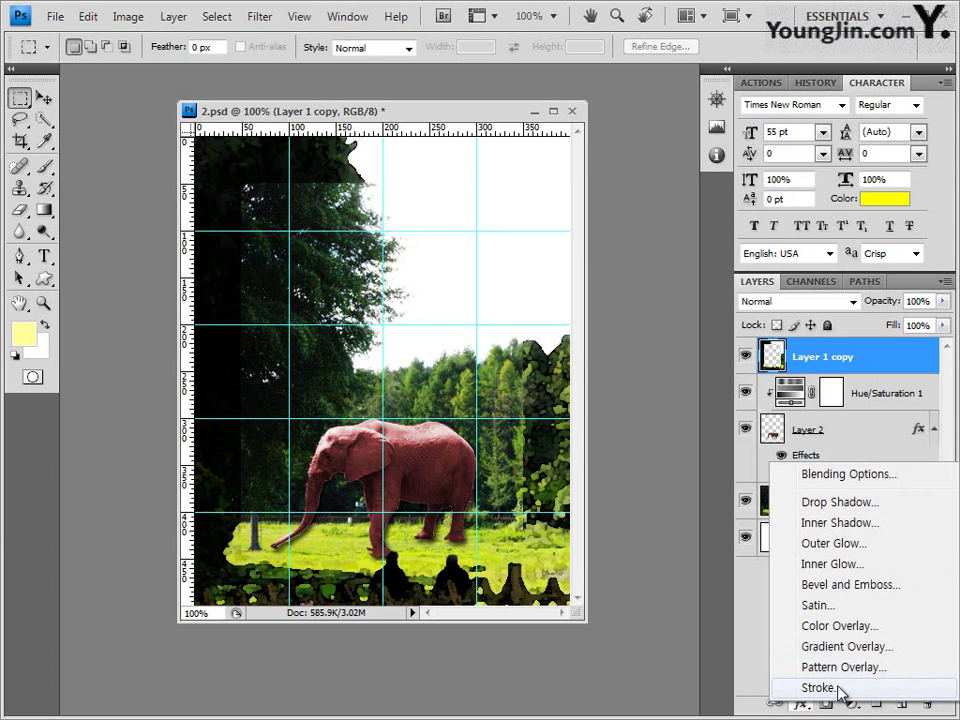
click(818, 688)
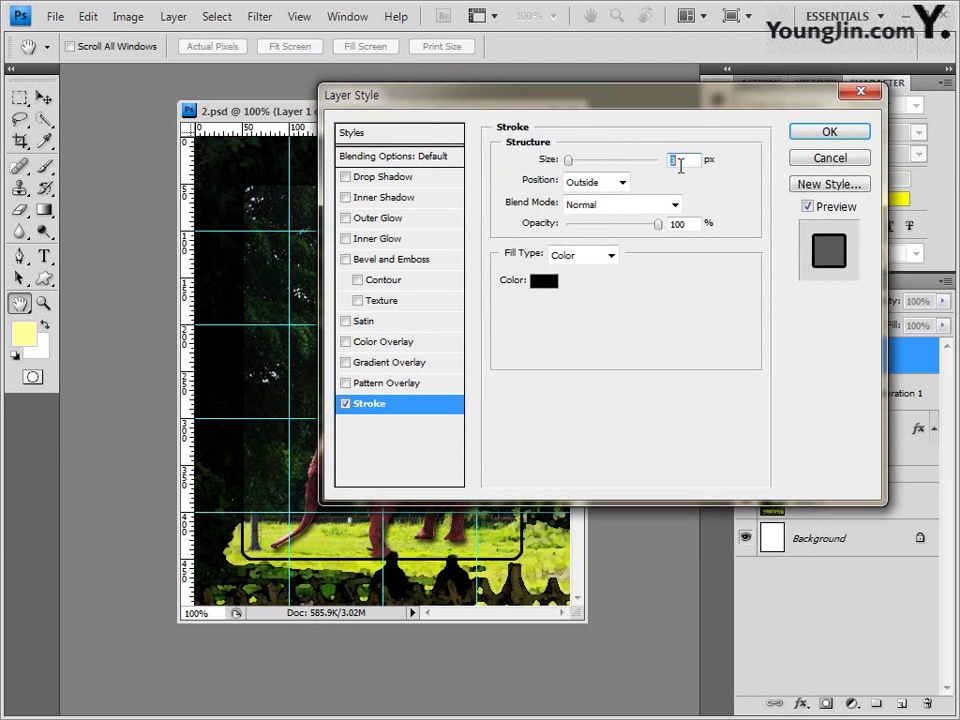
text(5)
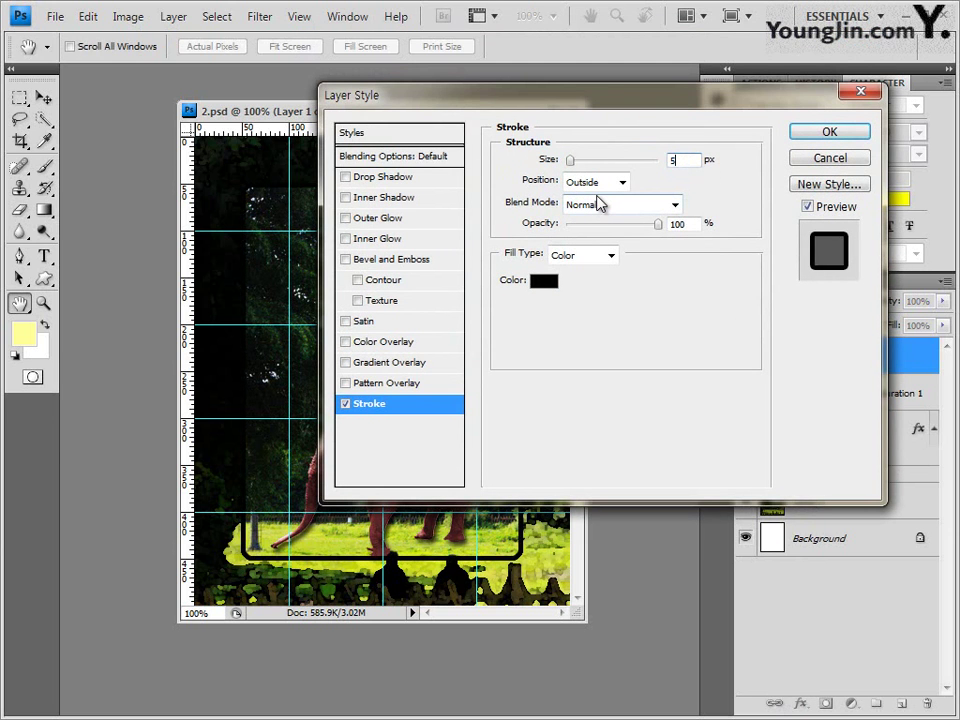
click(545, 283)
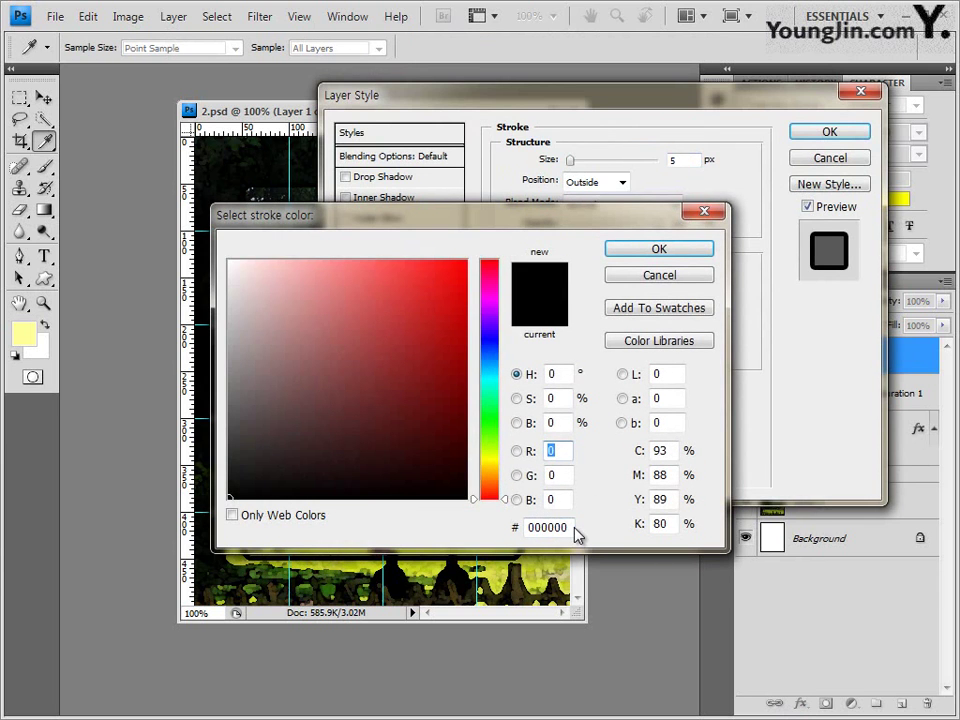
double_click(560, 527)
text(ffffff)
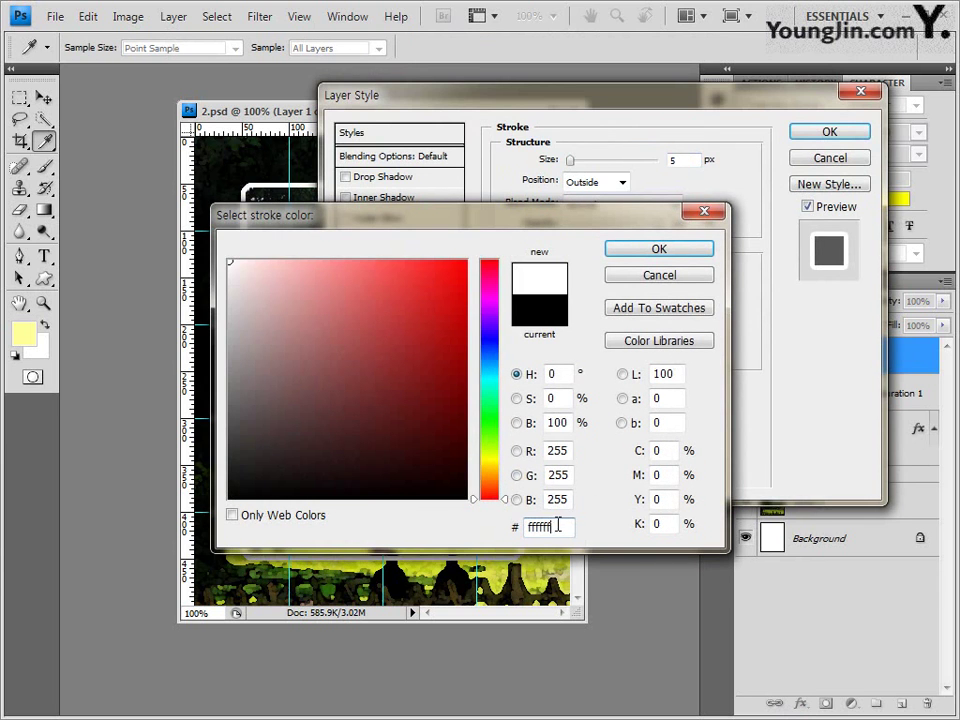
click(665, 250)
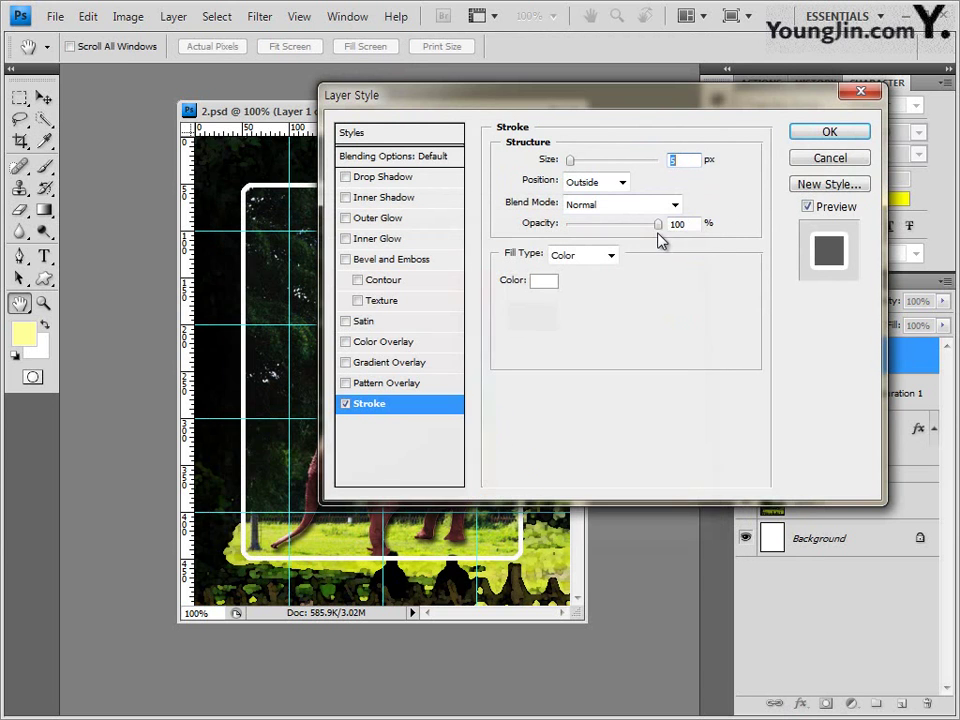
Add a drop shadow with a distance of 15 px to the frame on Layer 1 copy and apply the layer style
click(405, 181)
mouse_move(512, 98)
mouse_down()
mouse_move(611, 148)
mouse_move(516, 120)
mouse_up()
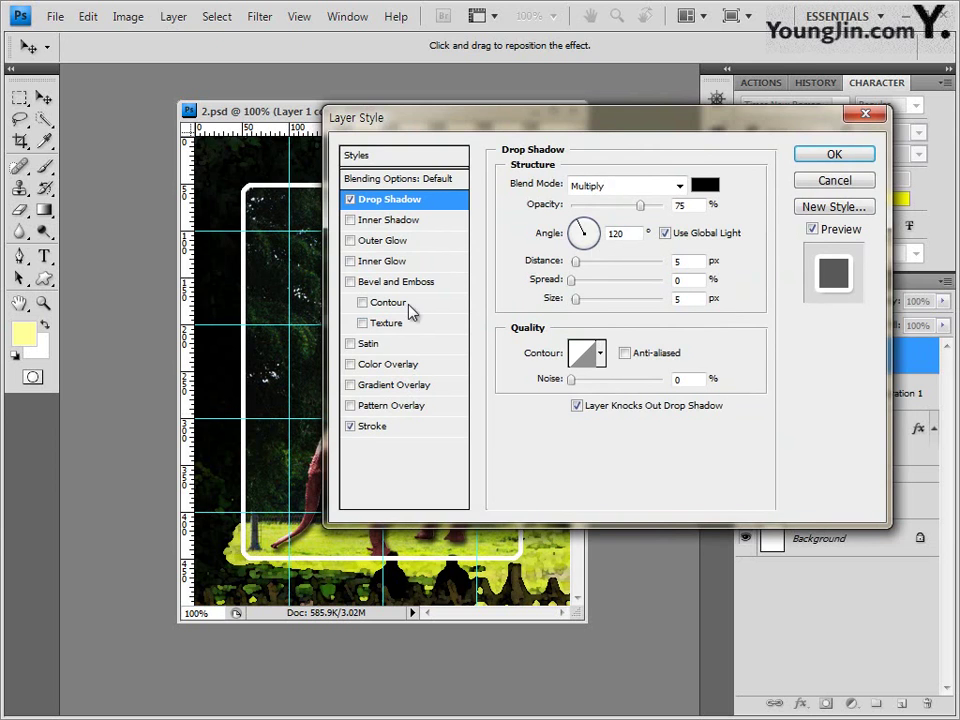
click(686, 261)
text(15)
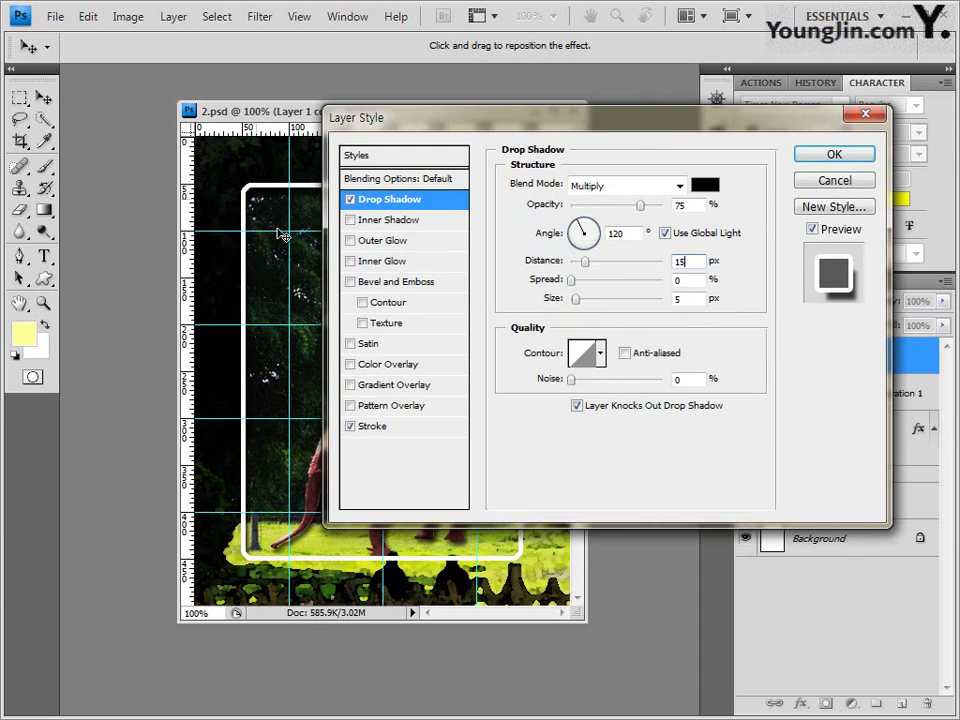
click(840, 155)
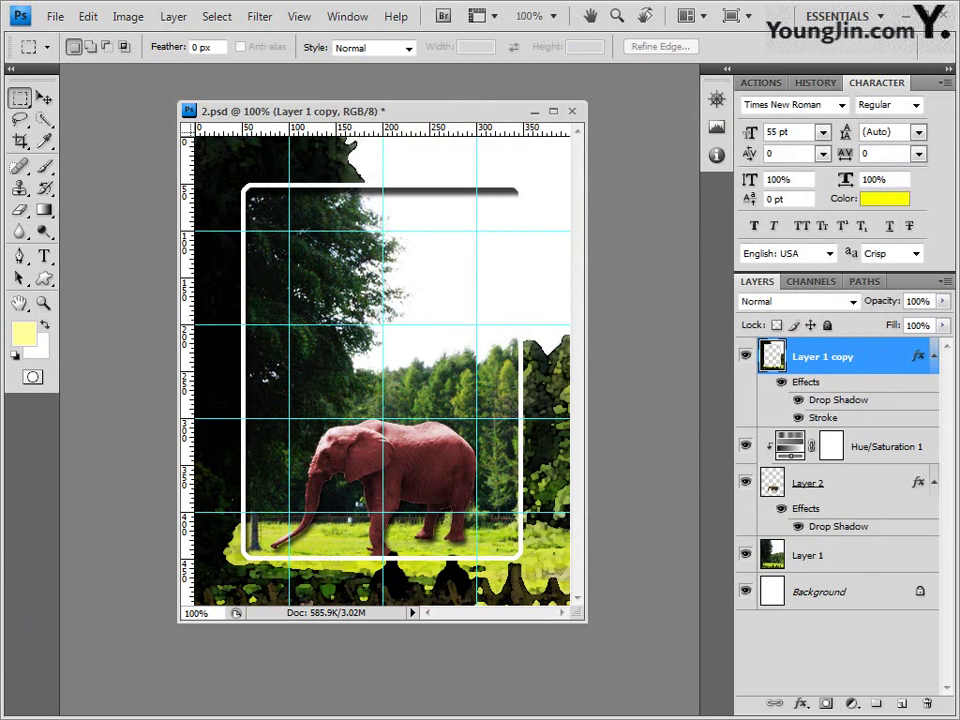
Switch to the 기출문제03 folder in the file explorer and open the owl image 2급-4.jpg in Photoshop
key(alt+Tab)
click(768, 318)
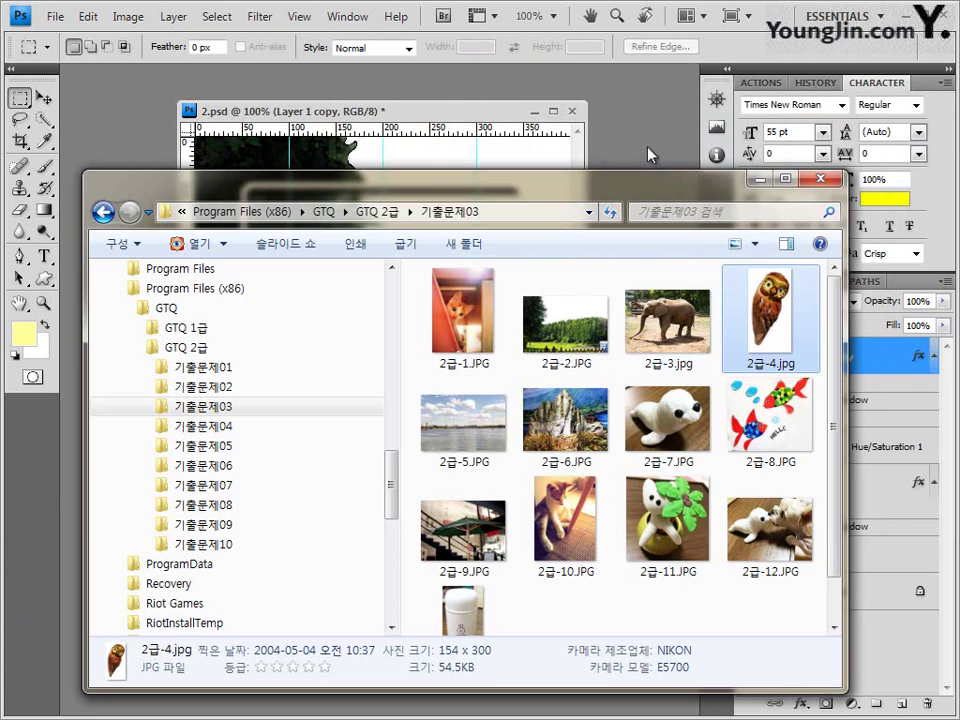
key(Return)
drag(115, 68, 422, 100)
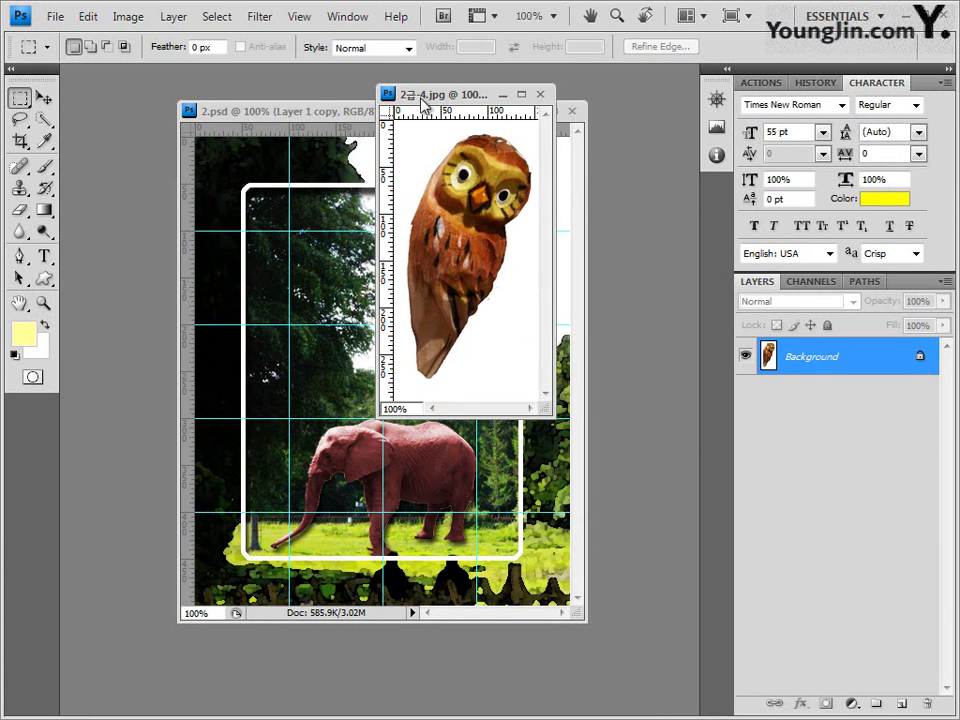
Select the owl by picking its white background with the Magic Wand at tolerance 10 and inverting the selection
click(43, 121)
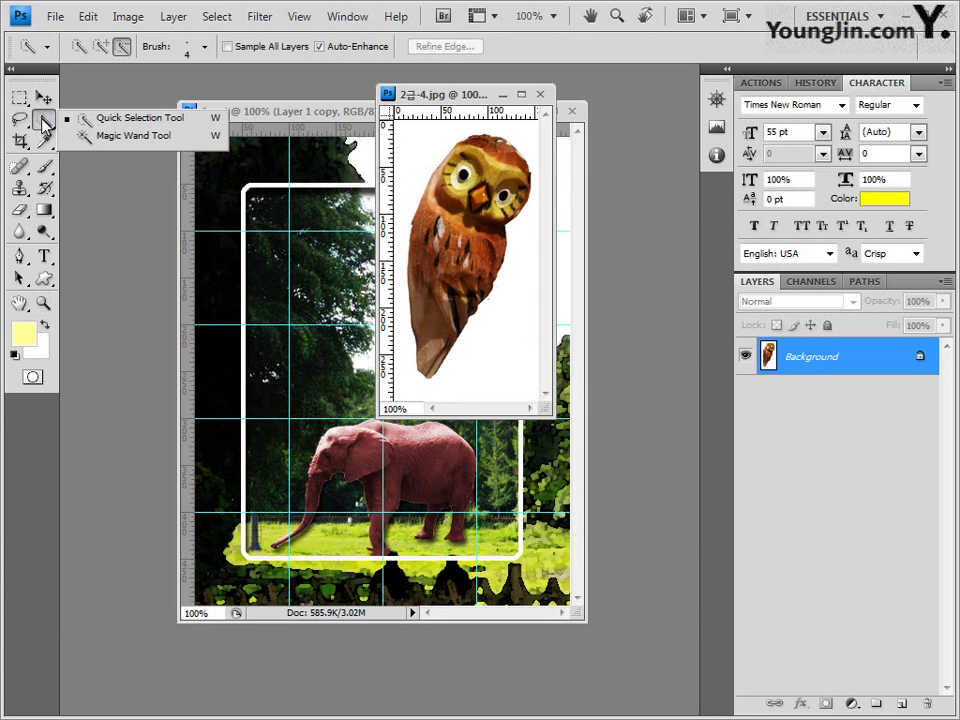
click(133, 136)
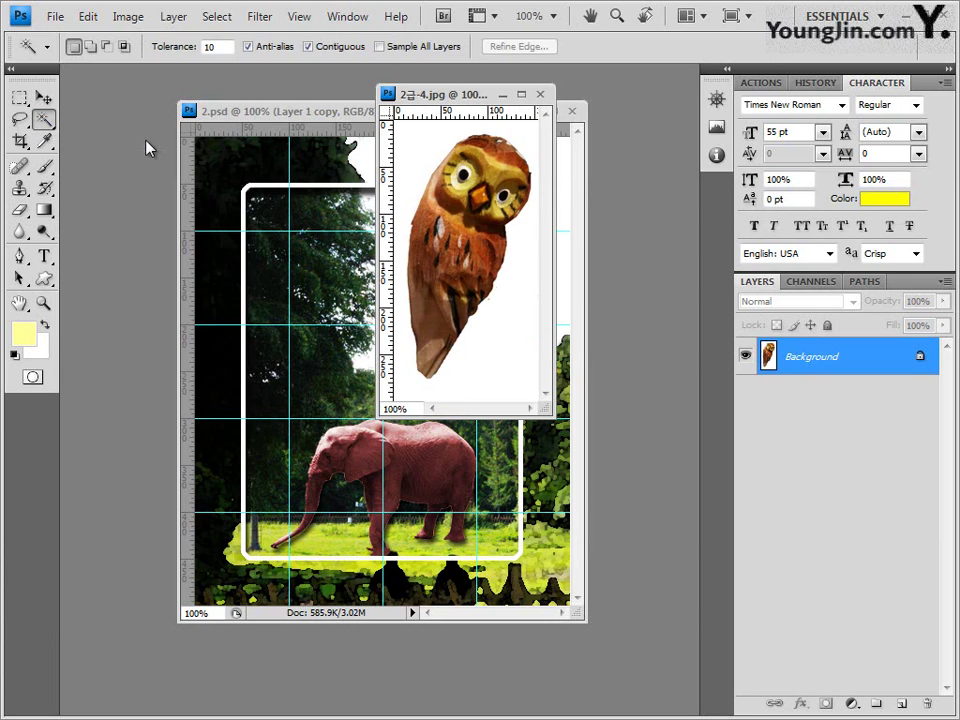
click(419, 145)
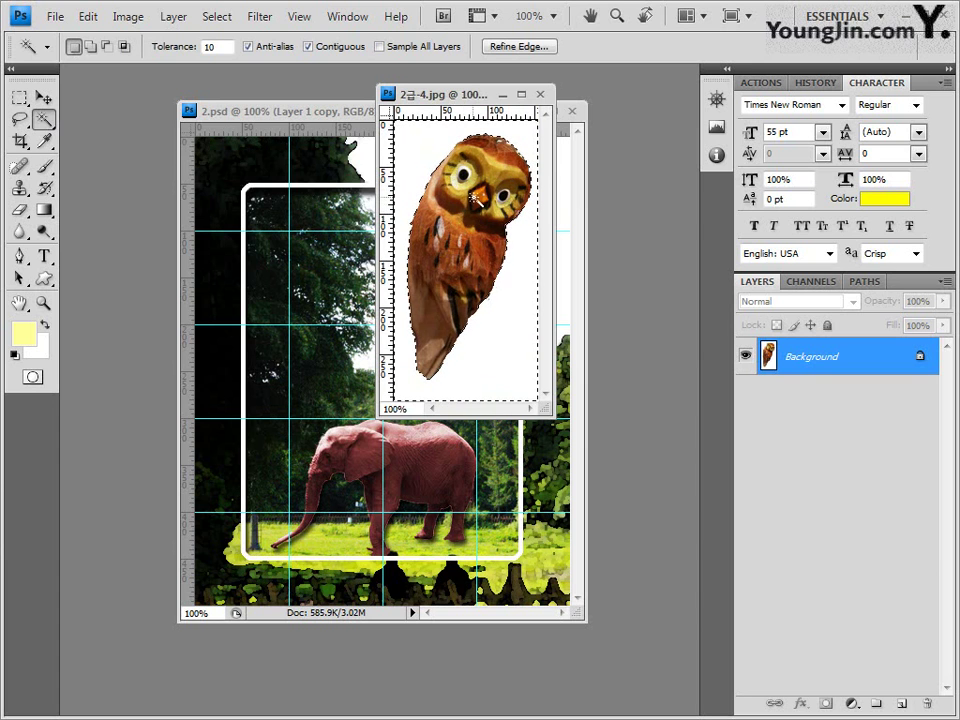
click(218, 17)
click(238, 92)
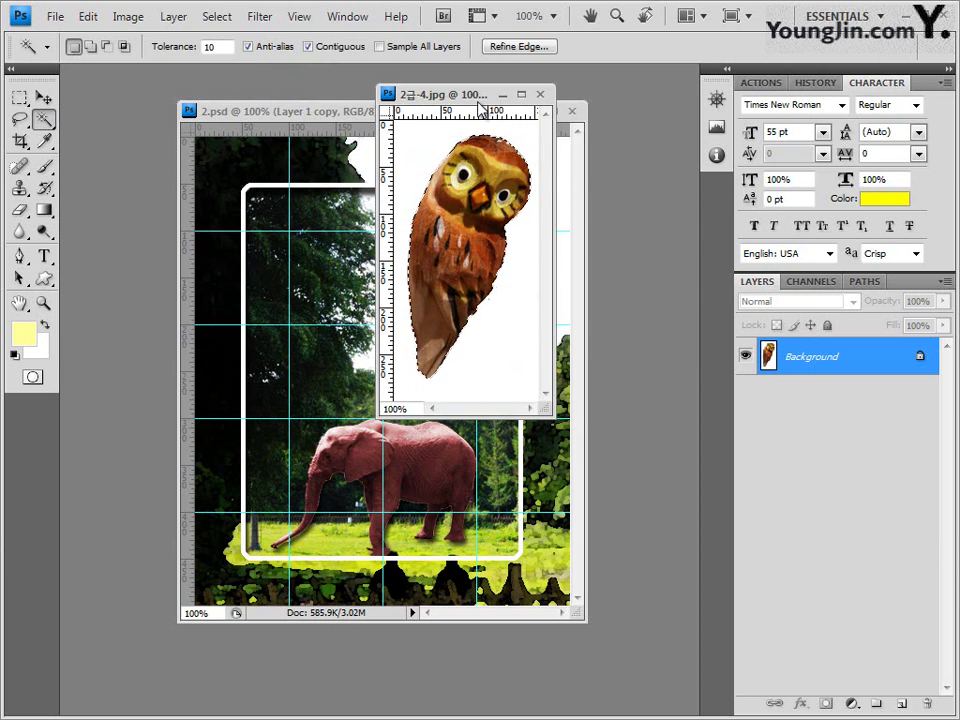
Copy the selected owl, close 2급-4.jpg, and paste the owl into 2.psd as a new top layer
drag(480, 104, 612, 110)
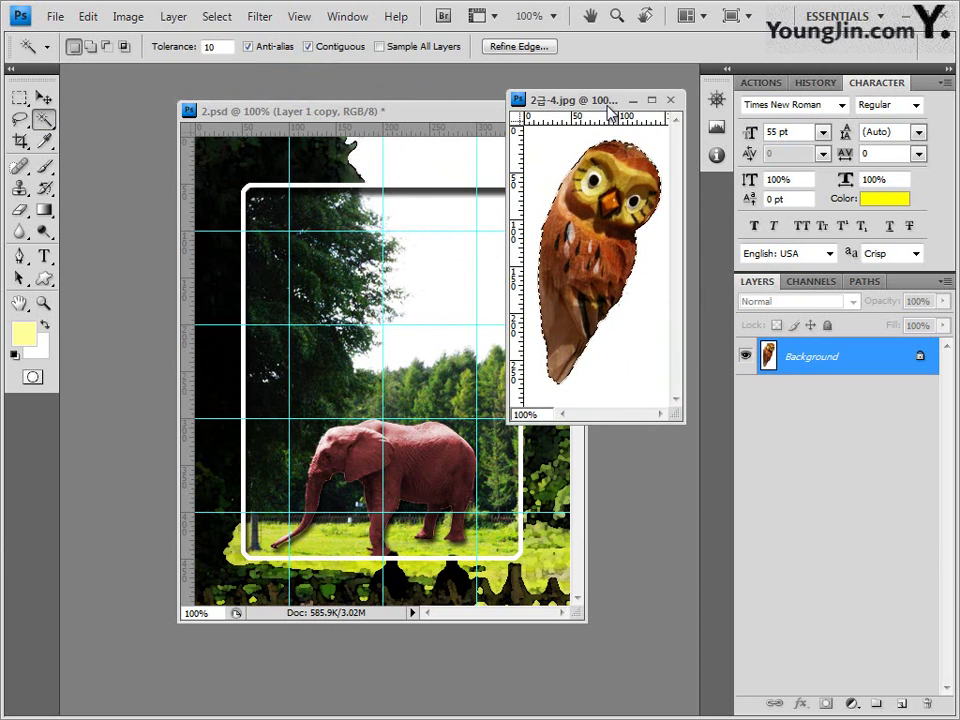
click(673, 101)
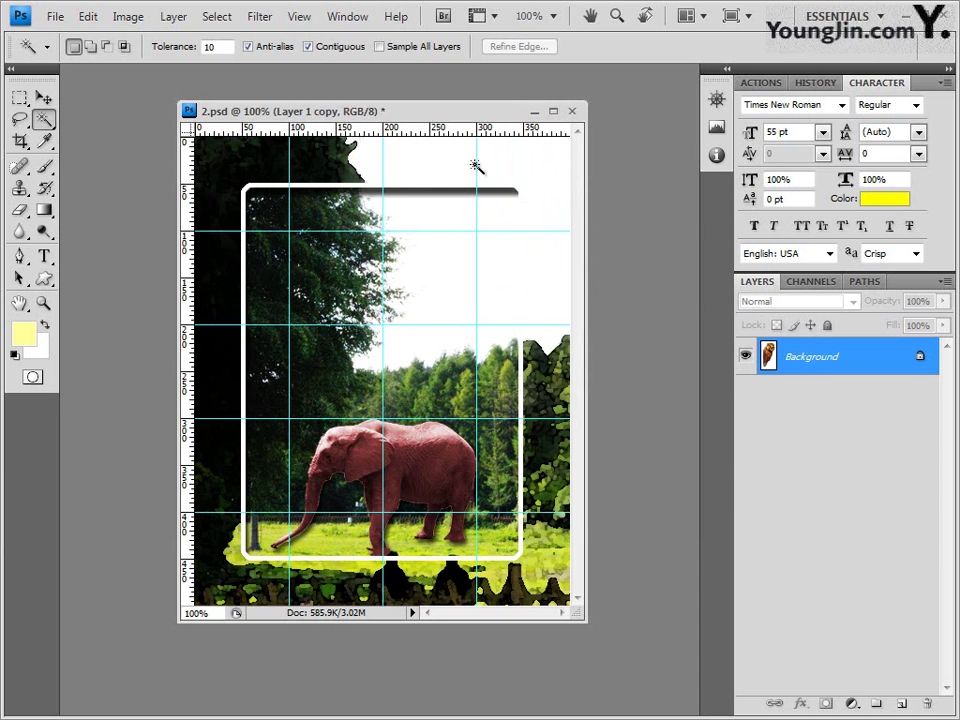
key(ctrl+v)
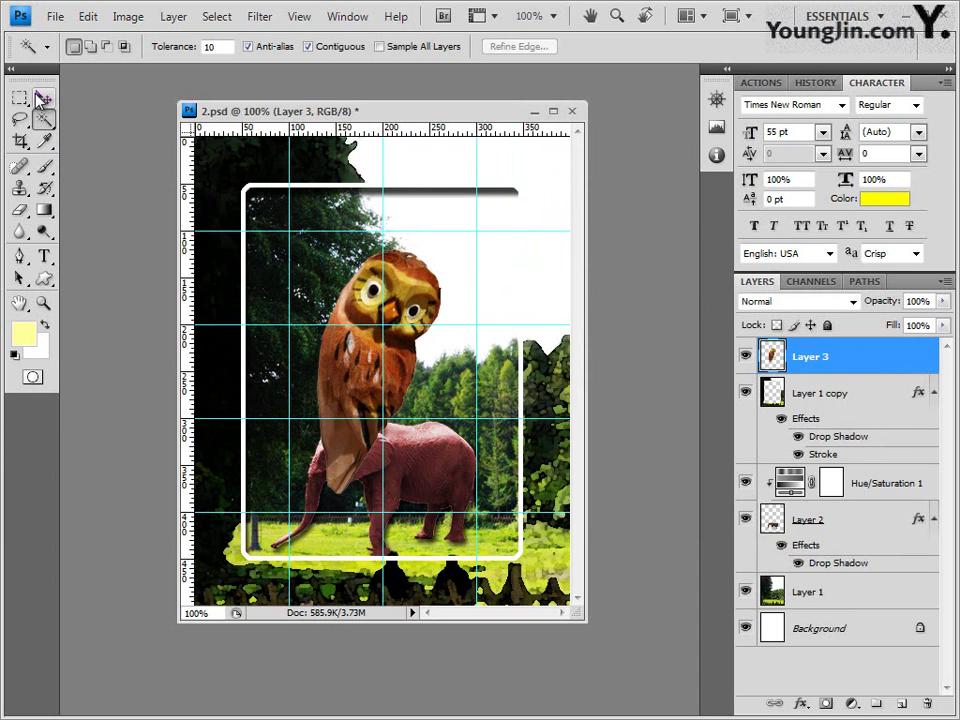
Move the owl over the frame's upper-right corner and scale it to about 62.9% width and 74.8% height
click(45, 98)
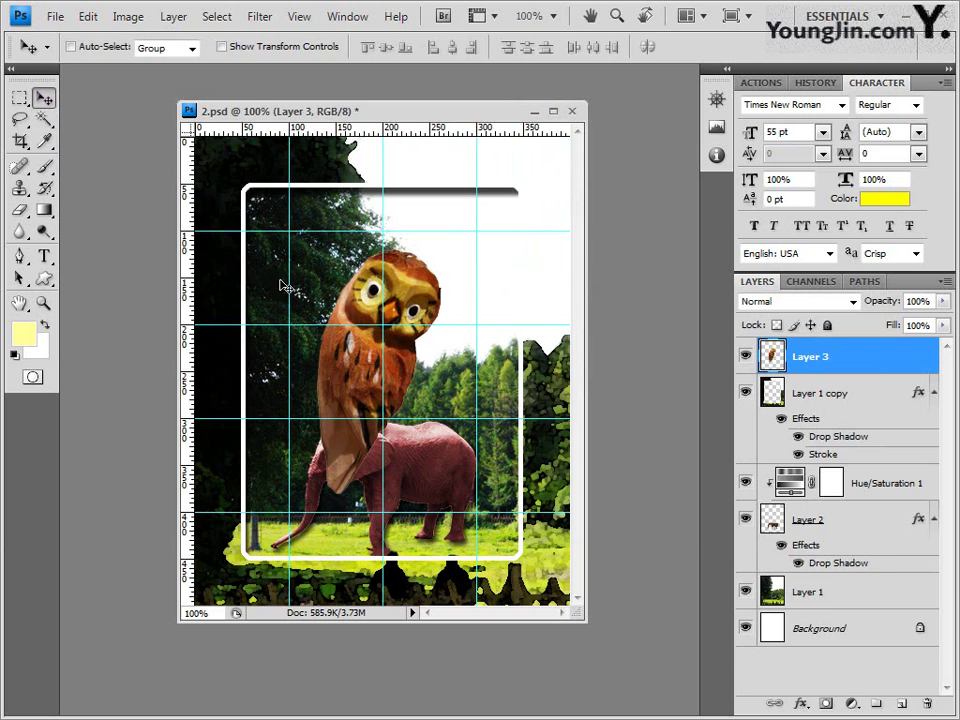
drag(378, 366, 474, 287)
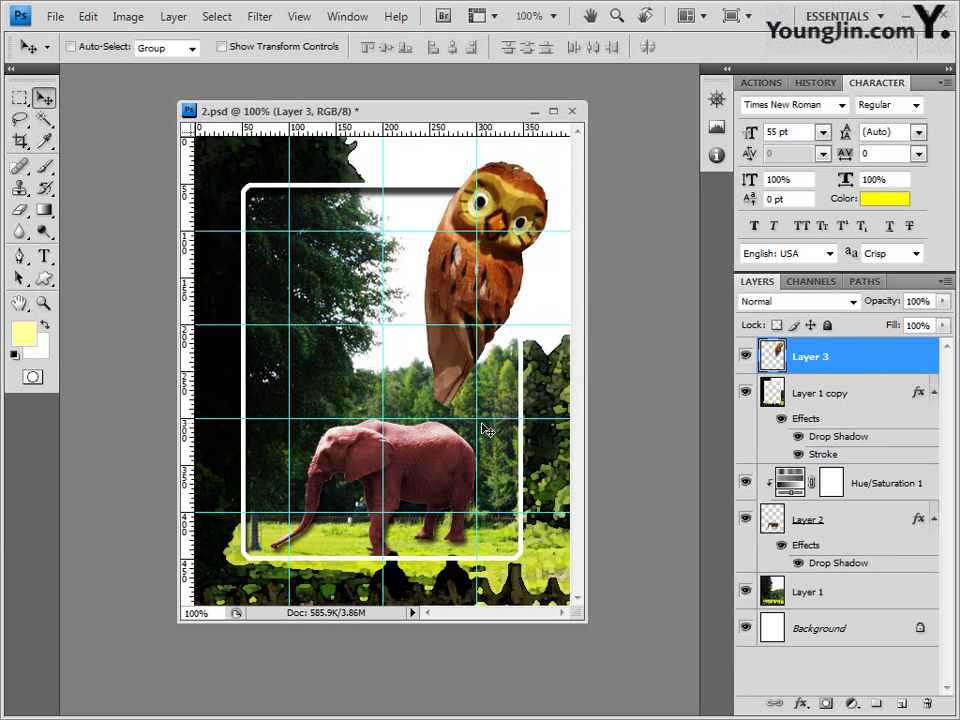
key(ctrl+t)
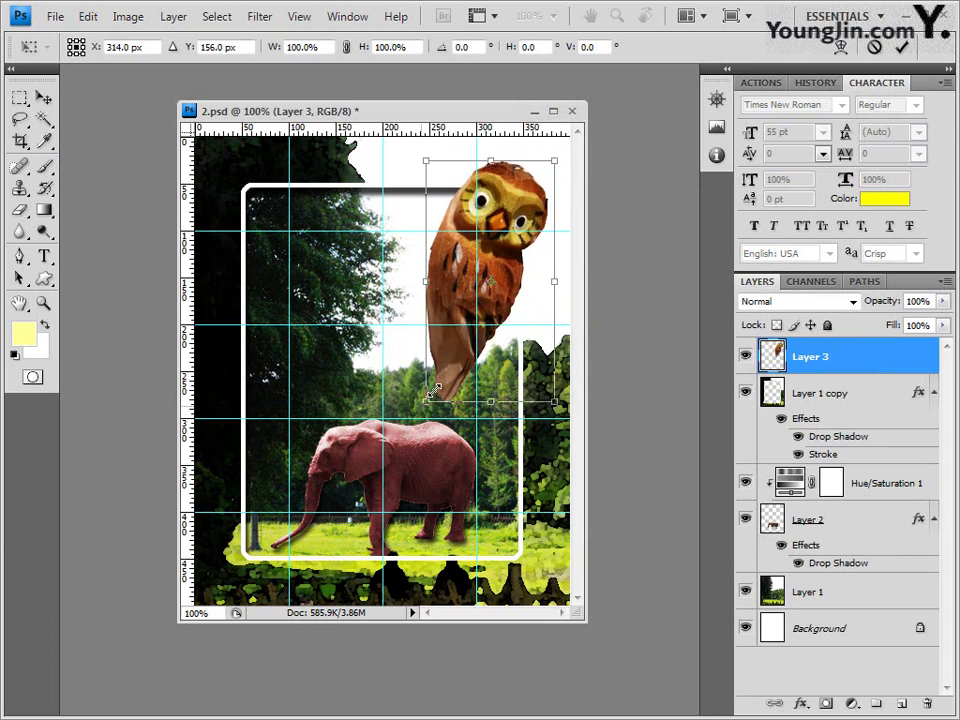
drag(425, 404, 455, 369)
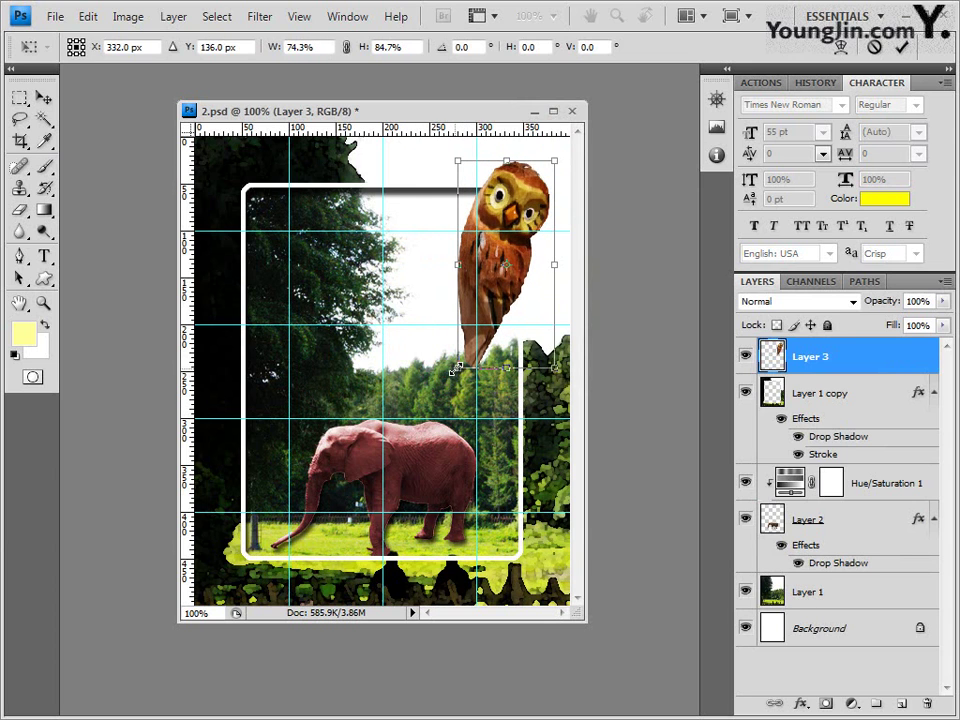
drag(557, 157, 544, 181)
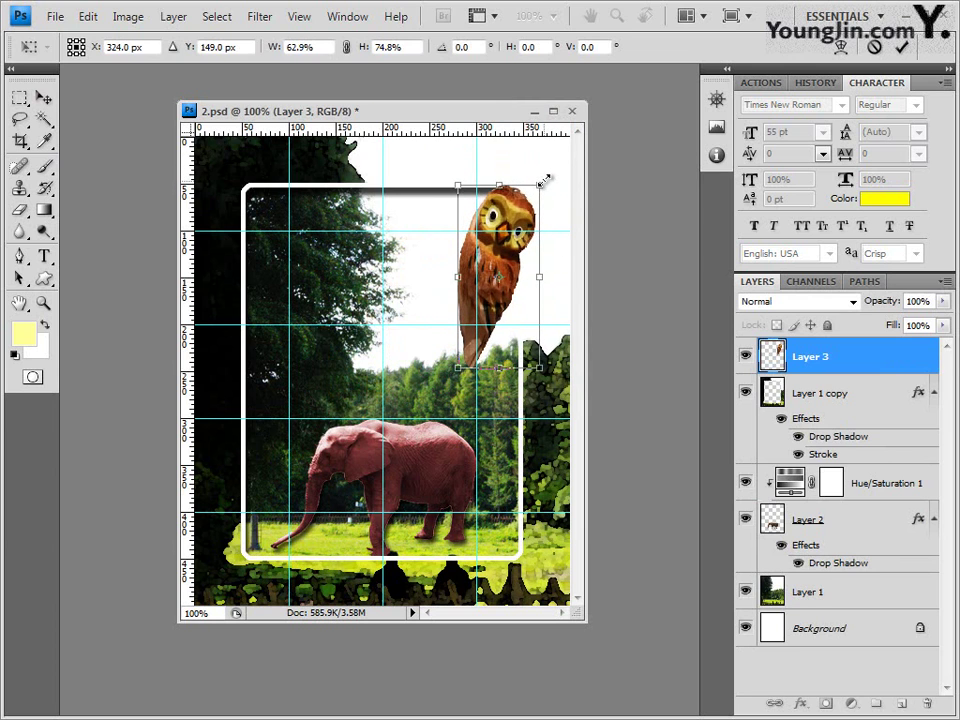
key(Return)
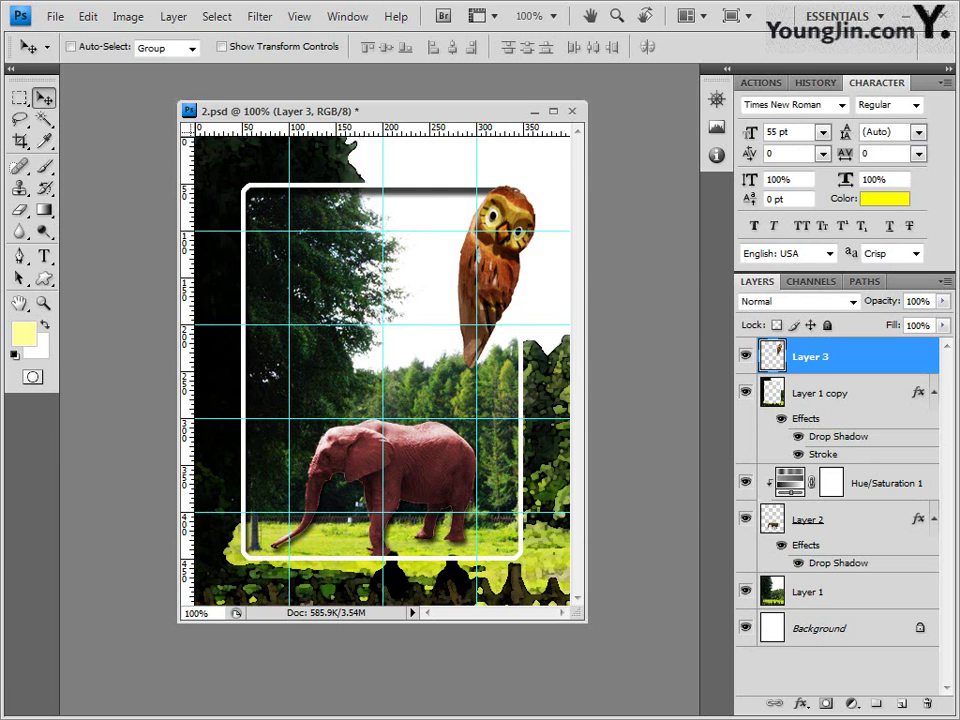
Add an Outer Glow effect to the owl on Layer 3 with the default settings, 75% opacity and 5 px size
click(802, 707)
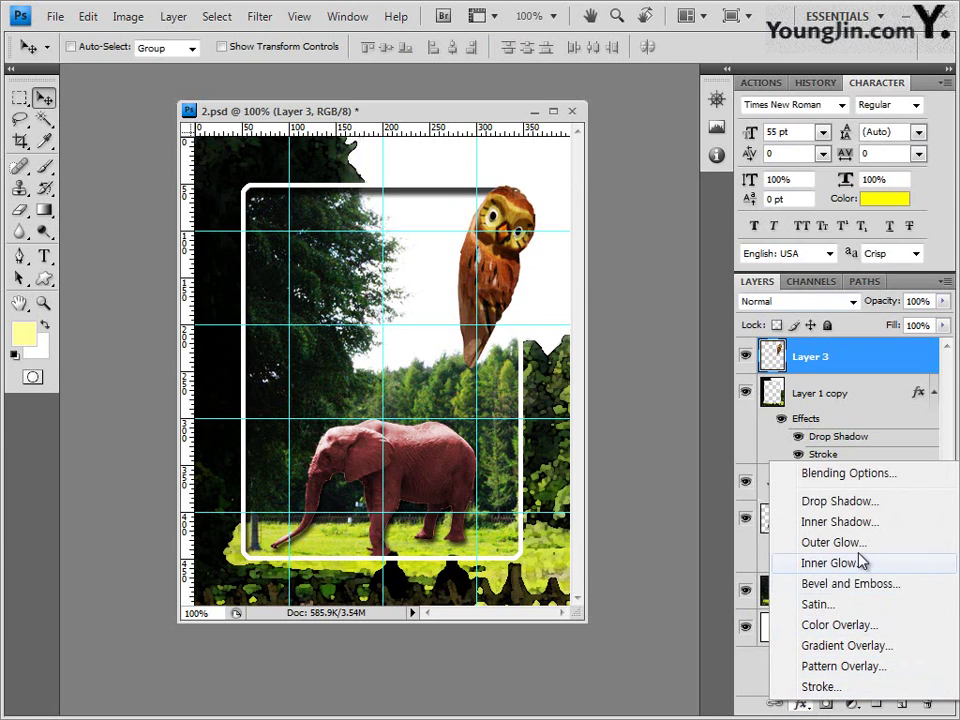
click(800, 543)
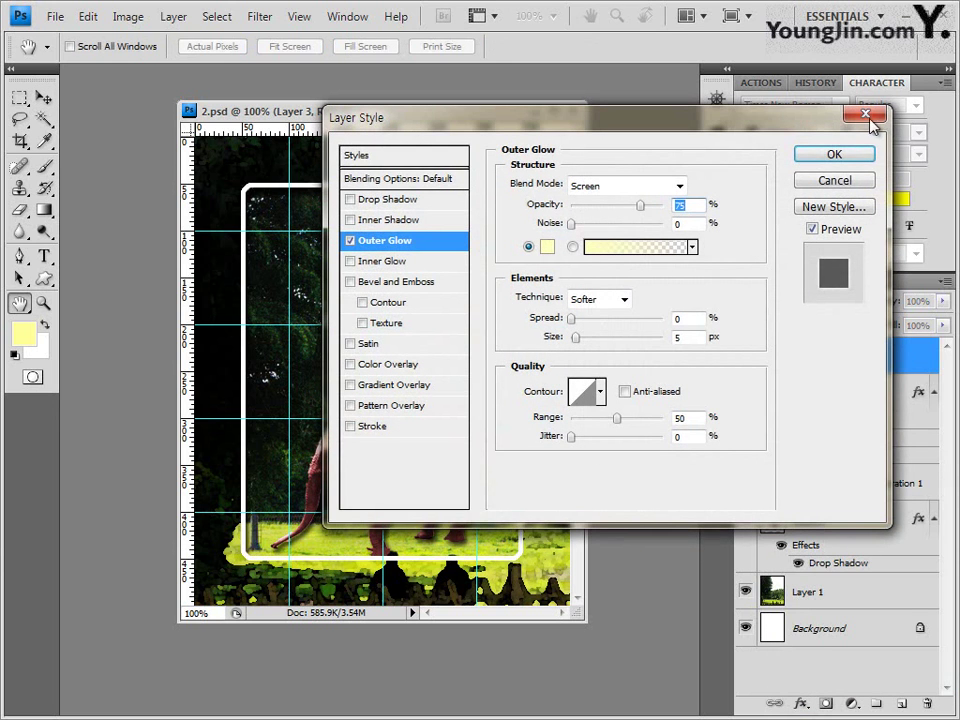
click(841, 161)
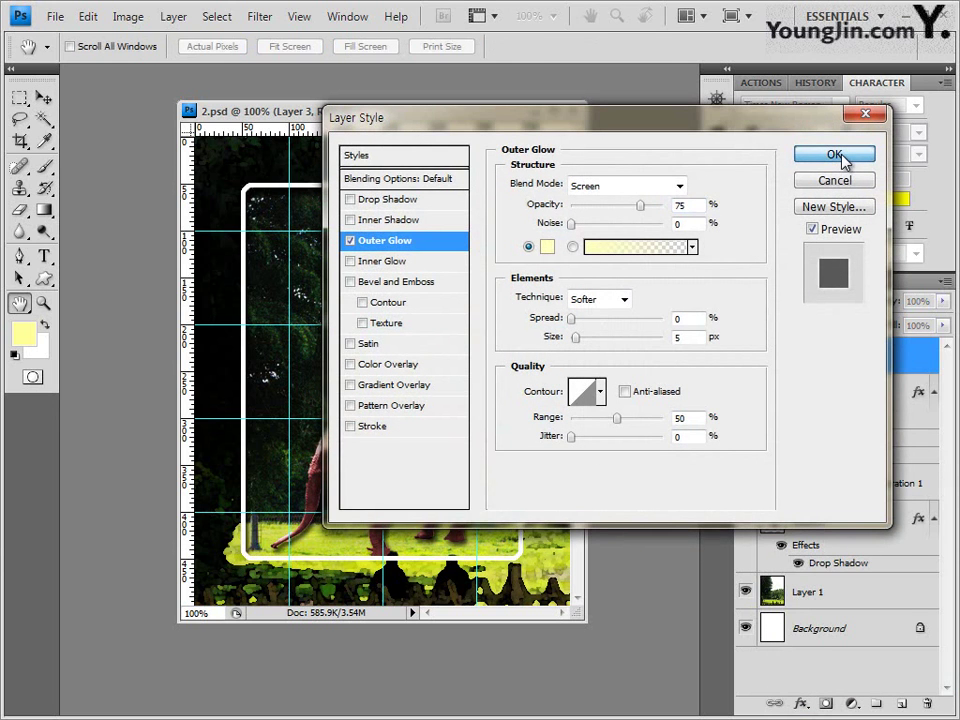
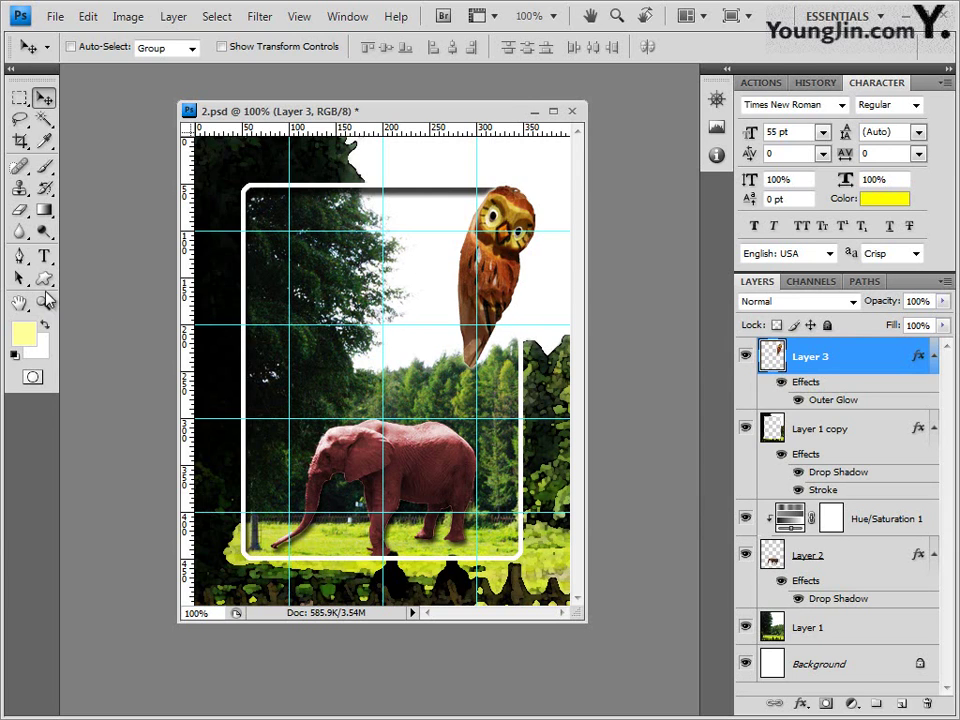
Start a horizontal text line inside the frame's left edge above the elephant, with the 궁서 font at 35 pt
click(49, 259)
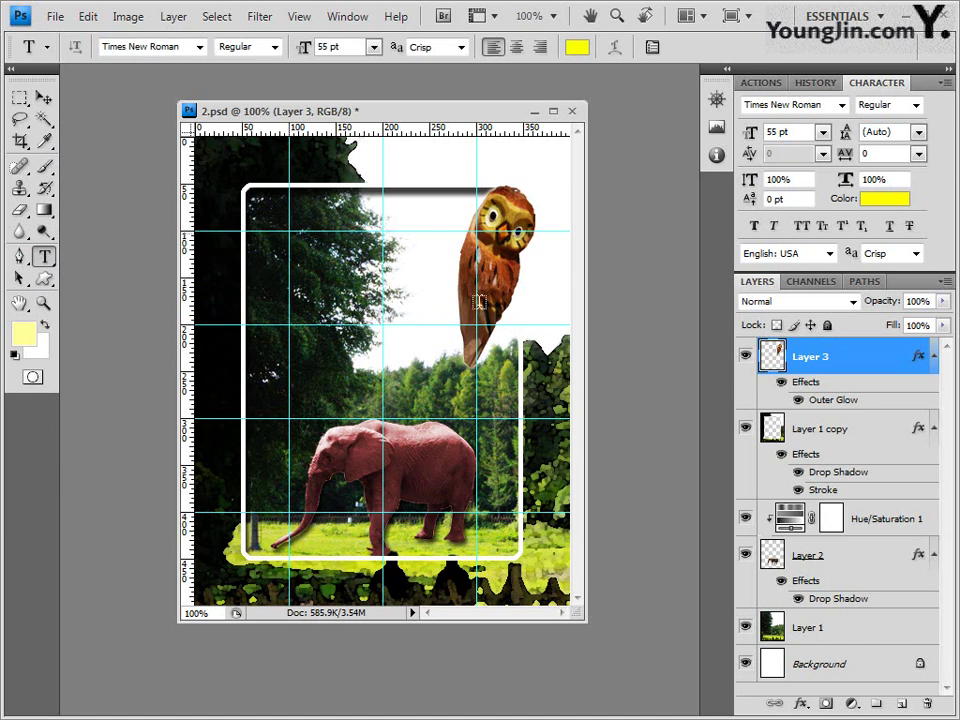
click(255, 318)
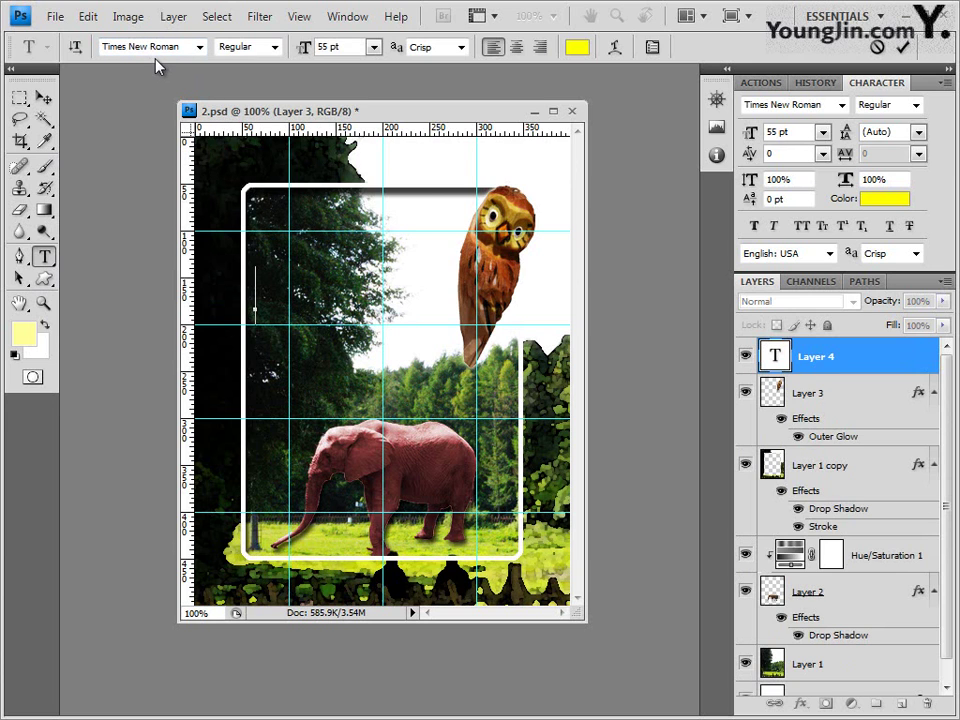
click(199, 47)
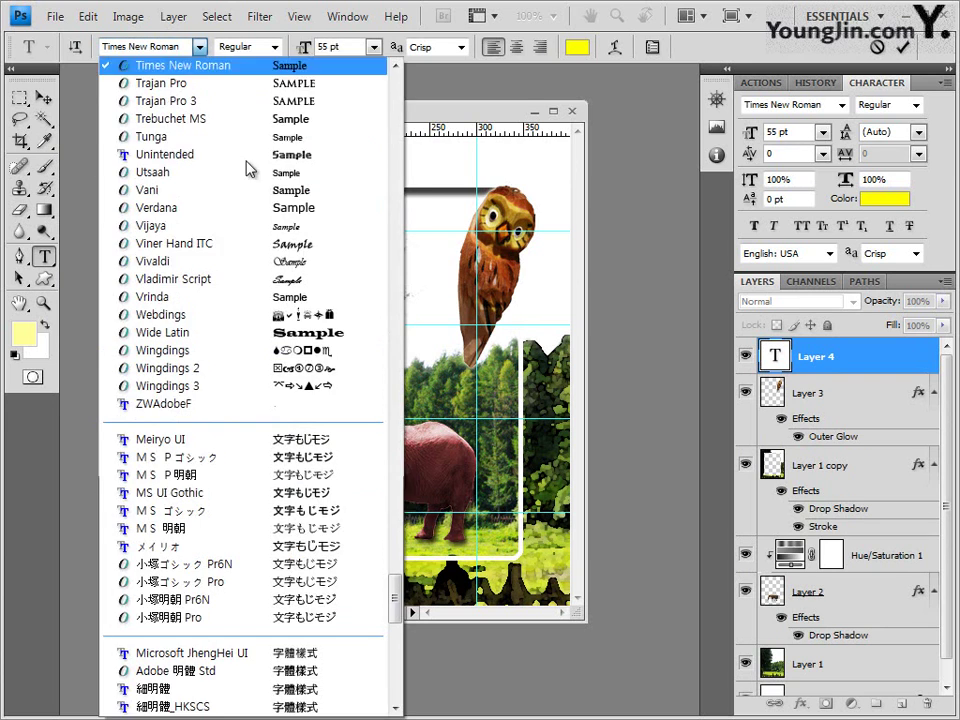
scroll(396, 293, up, 10)
scroll(396, 293, up, 15)
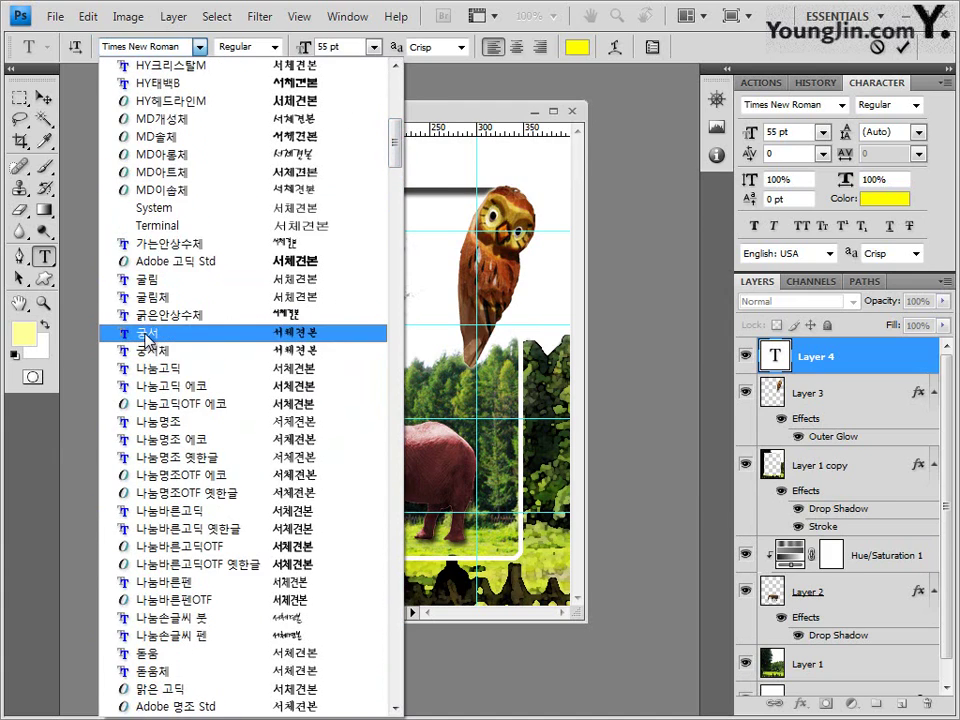
click(145, 332)
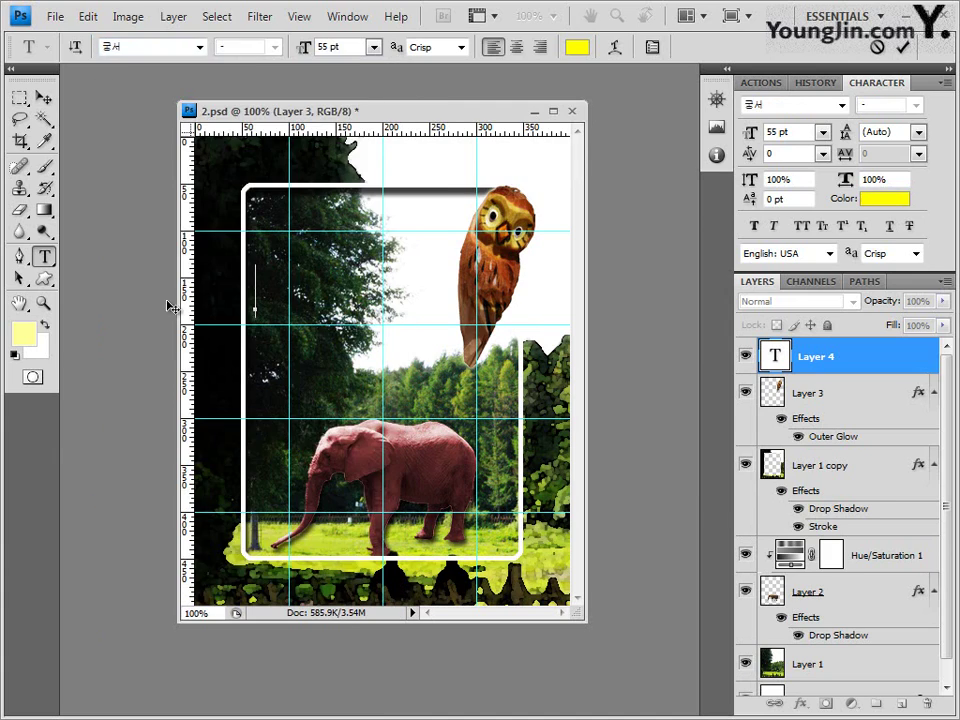
click(351, 47)
text(35)
Set the text color to #993300
click(576, 49)
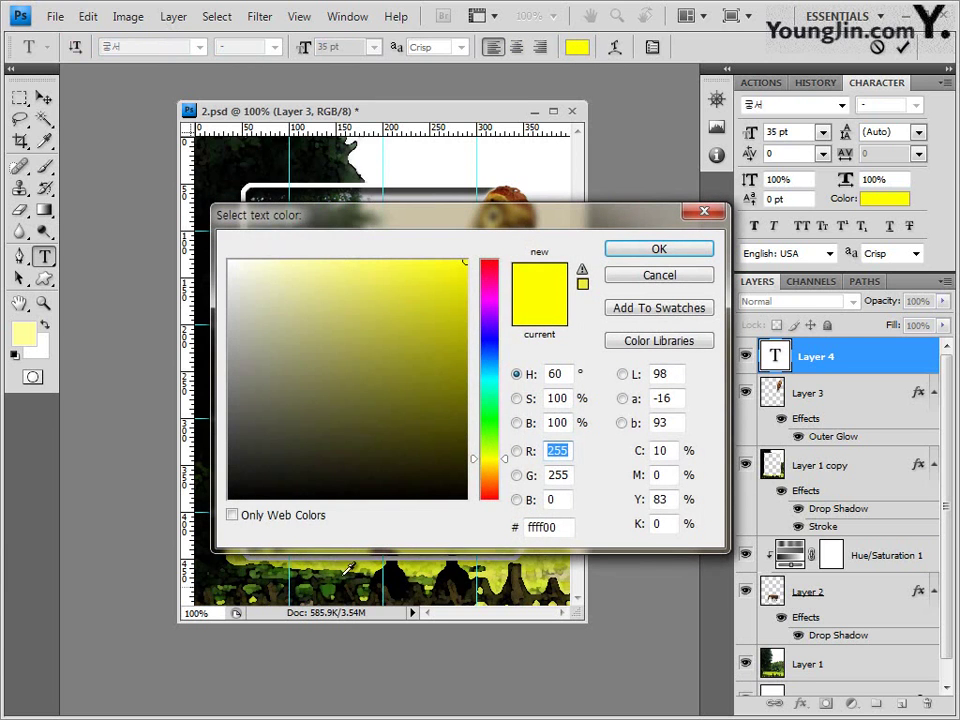
key(Tab)
text(993300)
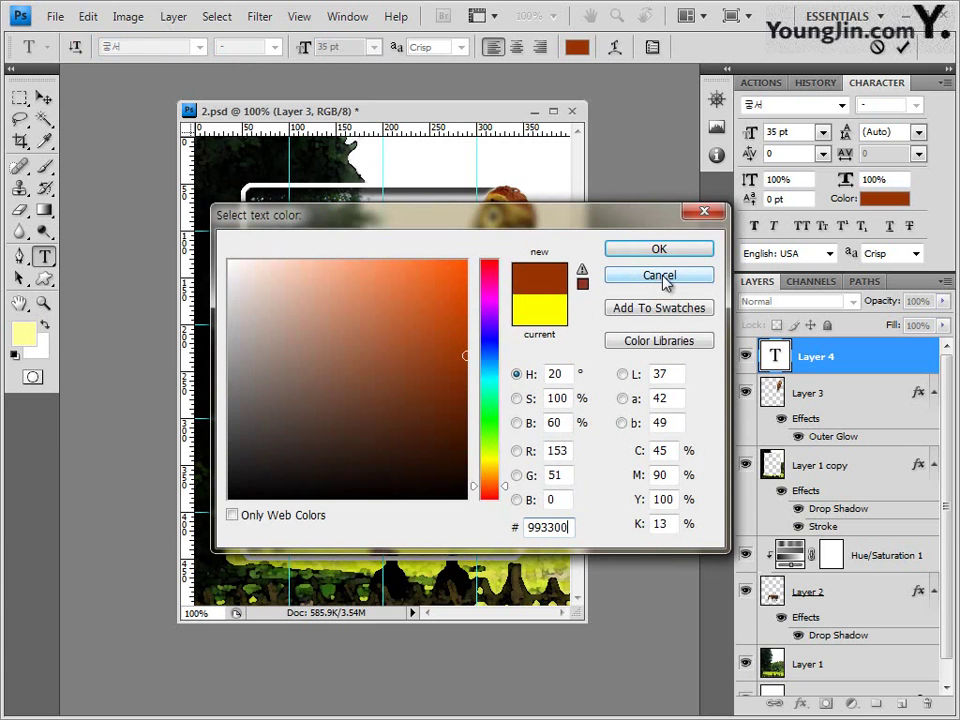
click(672, 251)
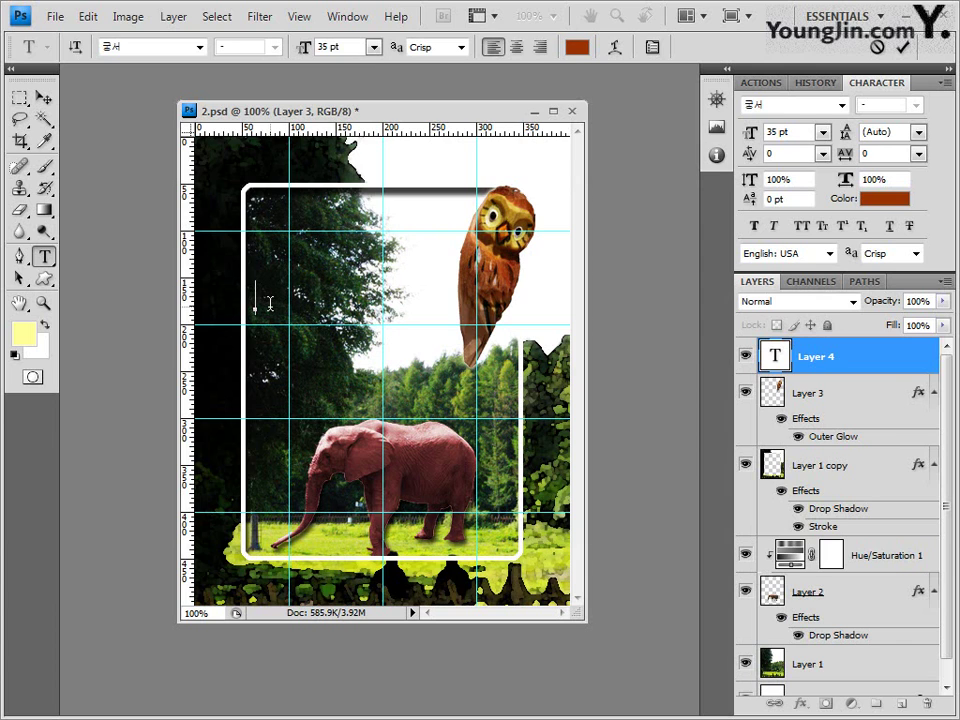
Enter the text 동물농장 방문하기 as a single line and commit the text layer
text(동물농장 방문기)
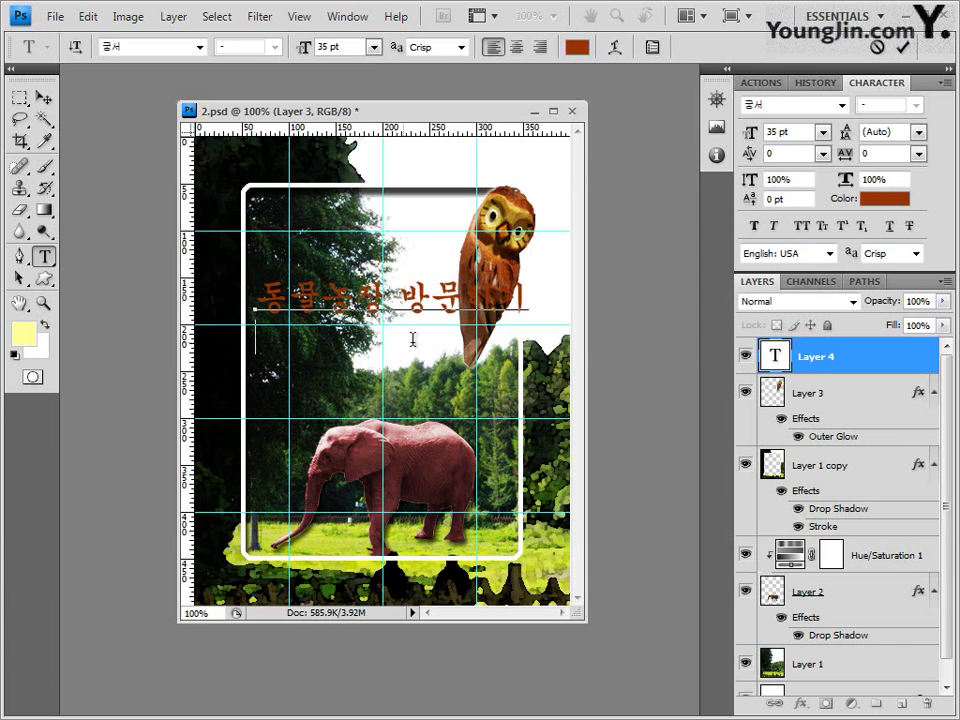
key(Return)
key(BackSpace)
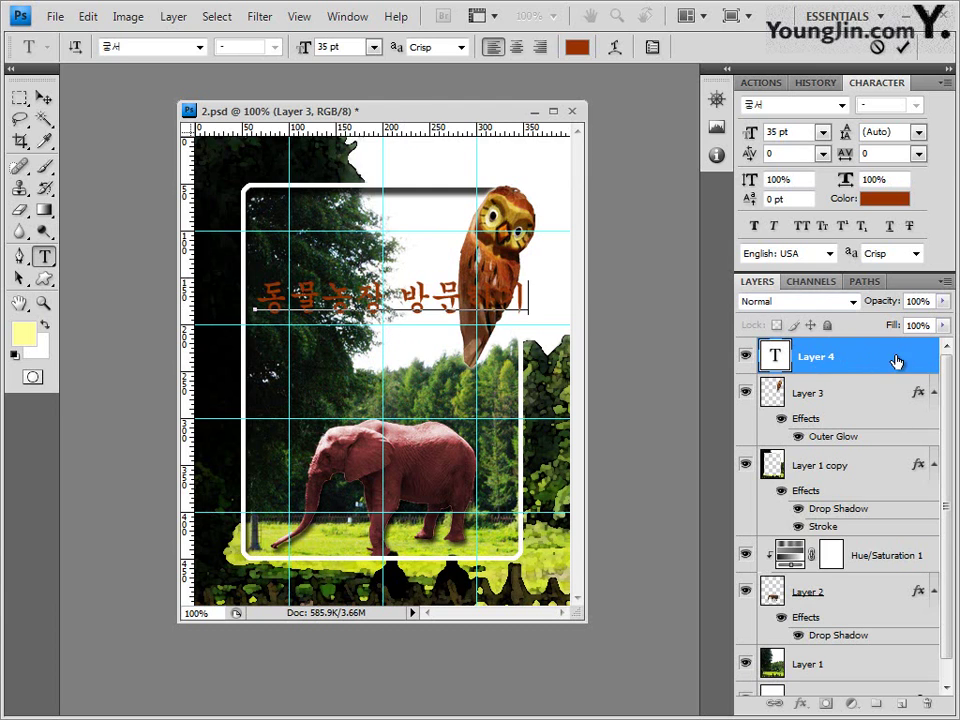
click(896, 362)
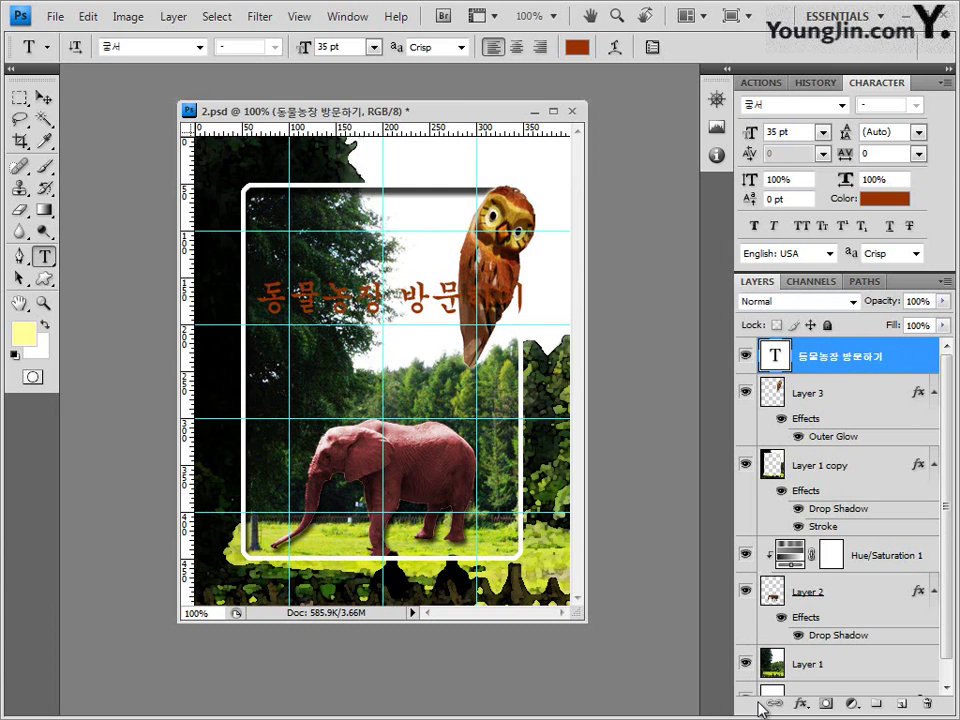
Add a 3 px outside Stroke effect in white #ffffff to the 동물농장 방문하기 text layer
click(802, 704)
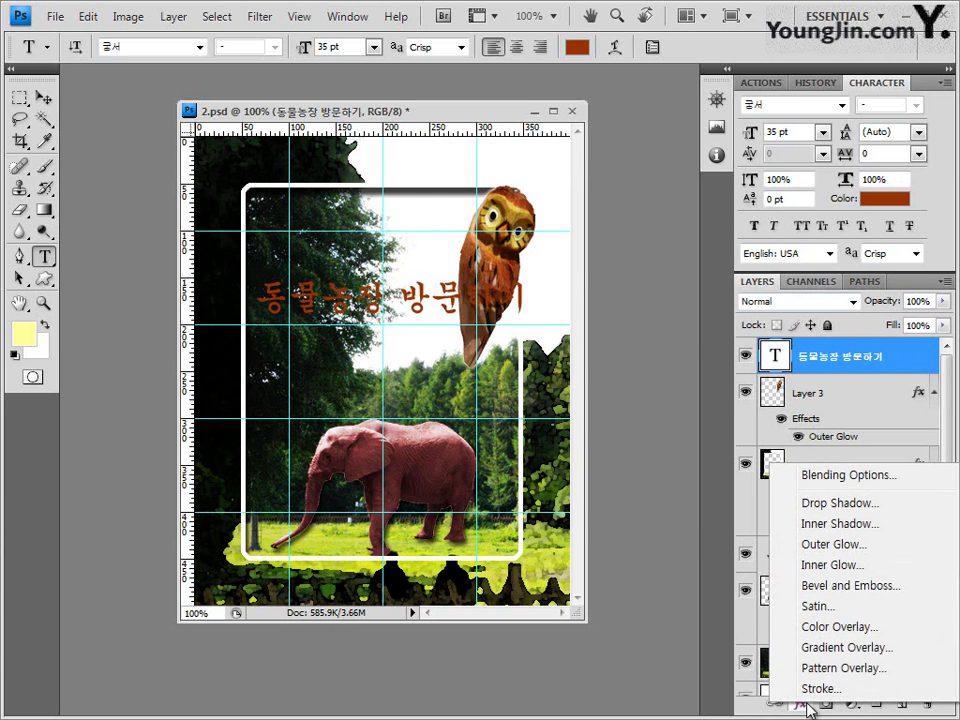
click(805, 688)
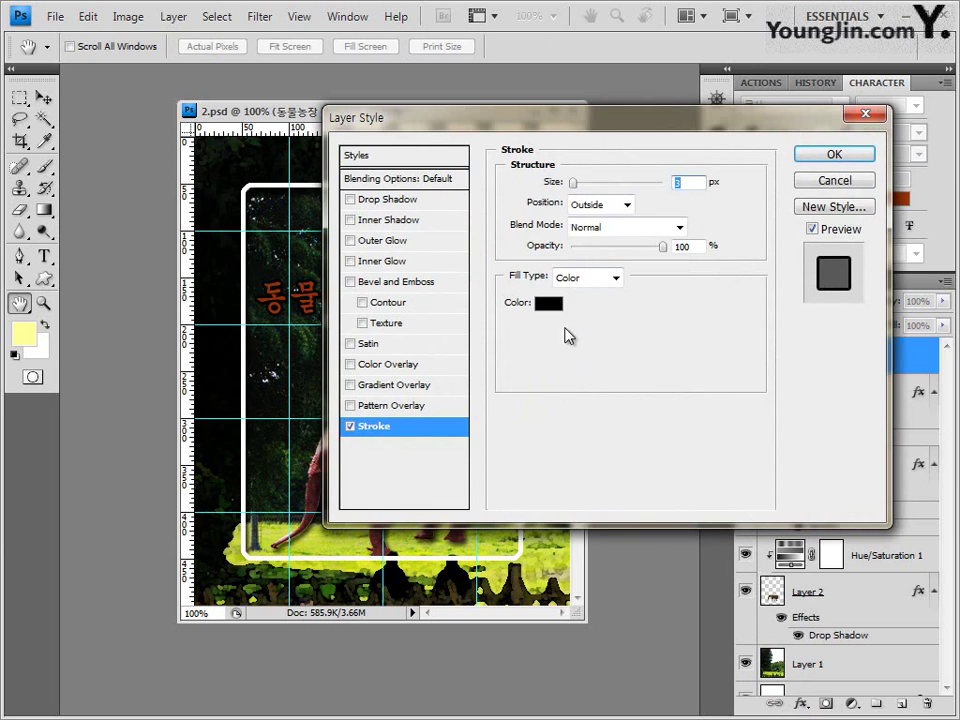
click(548, 303)
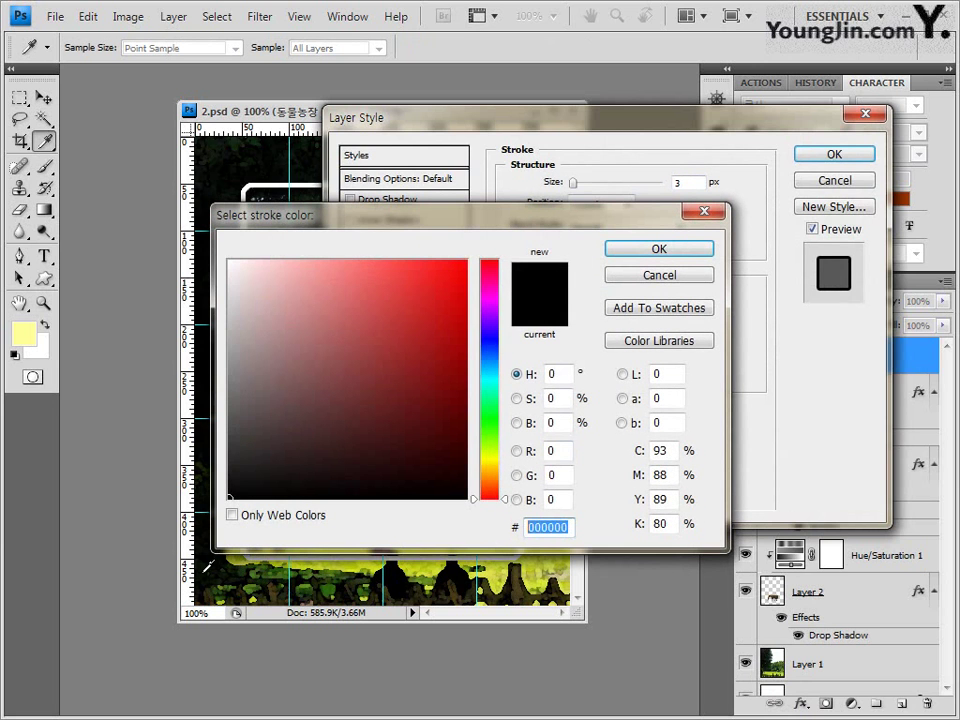
text(fffff)
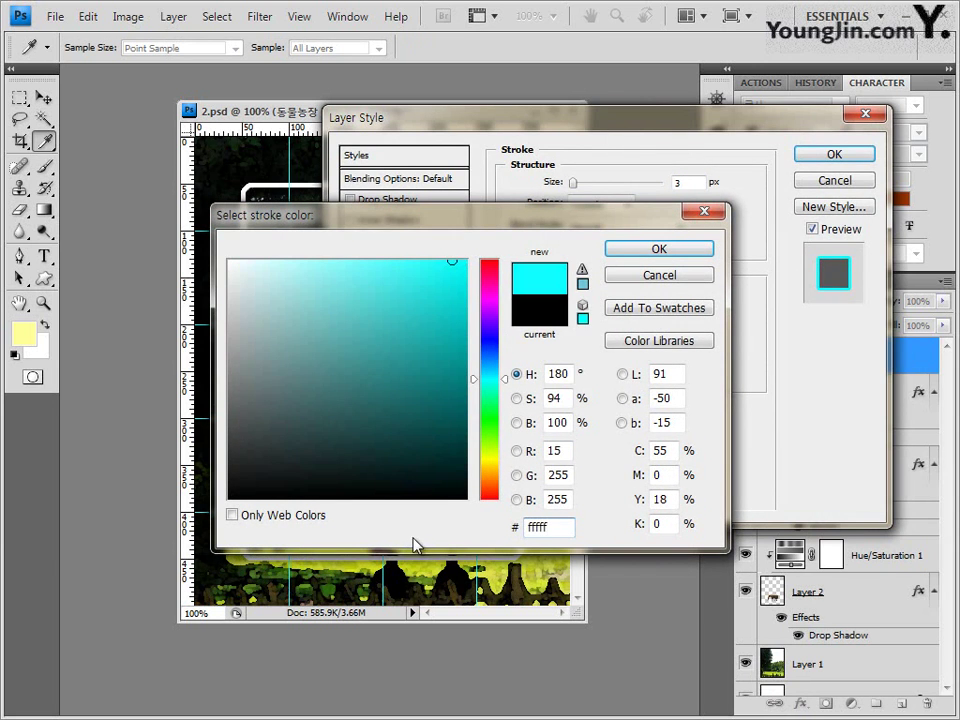
text(f)
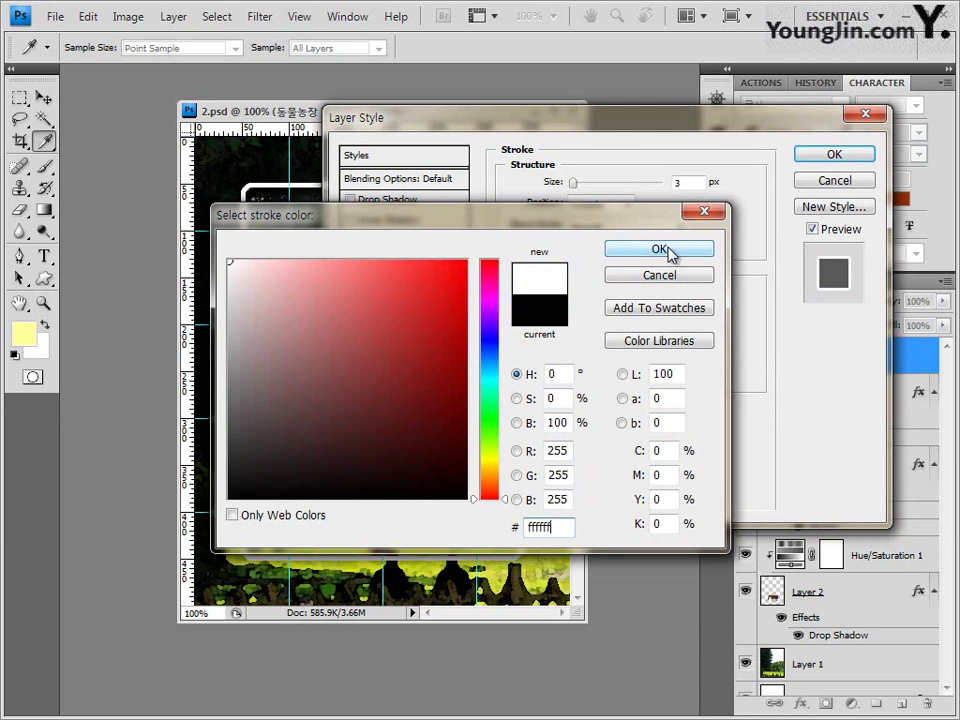
click(659, 249)
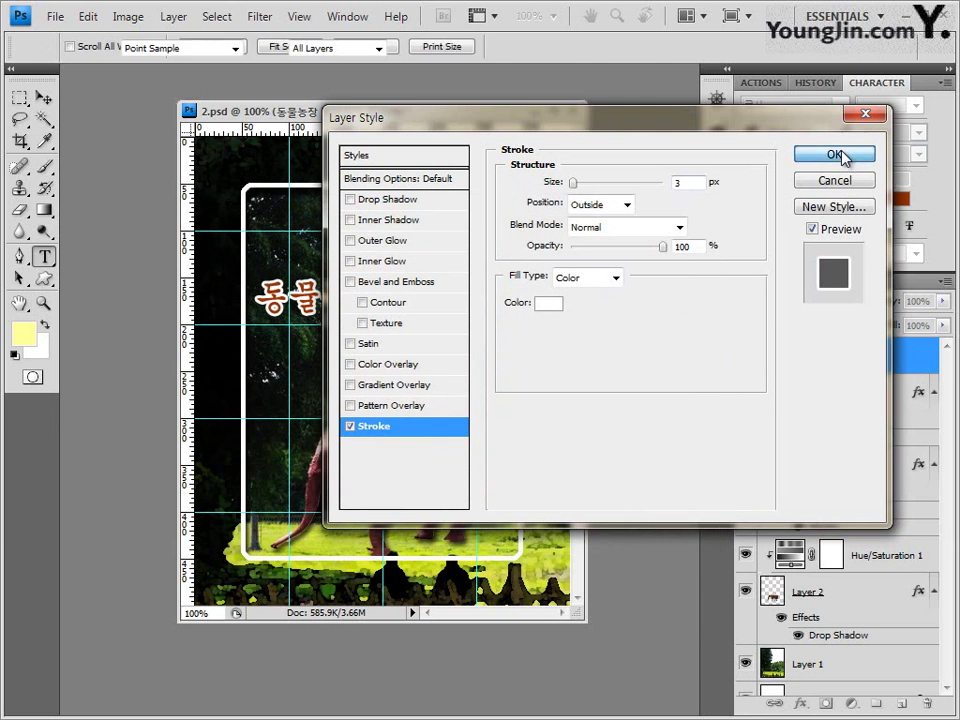
click(838, 155)
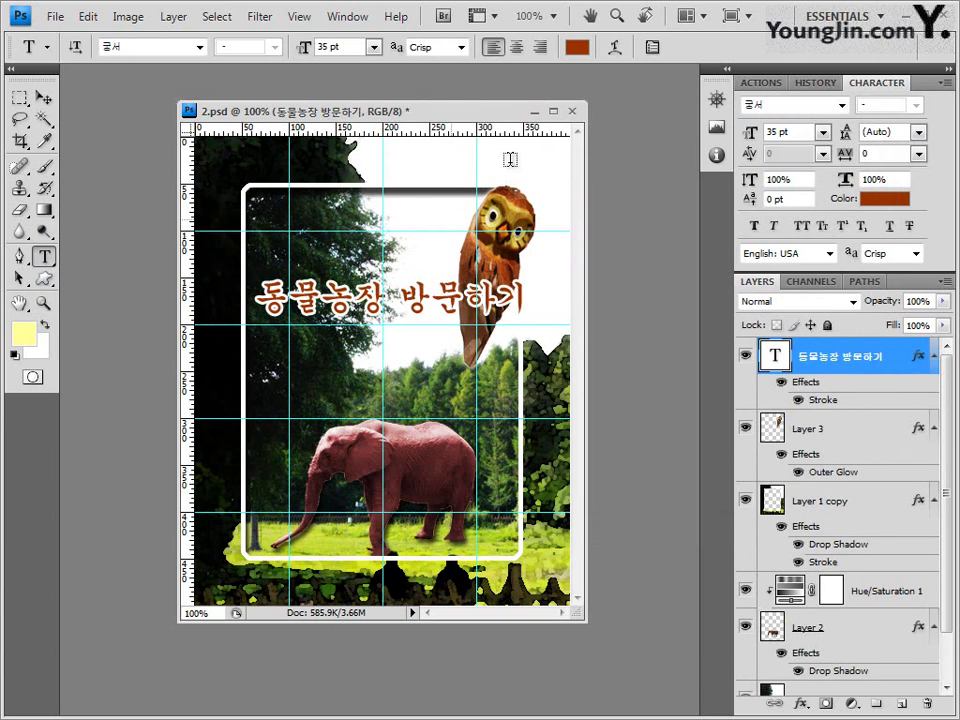
Warp the 동물농장 방문하기 text with the horizontal Flag style at +50% bend and move it slightly down and left
click(614, 48)
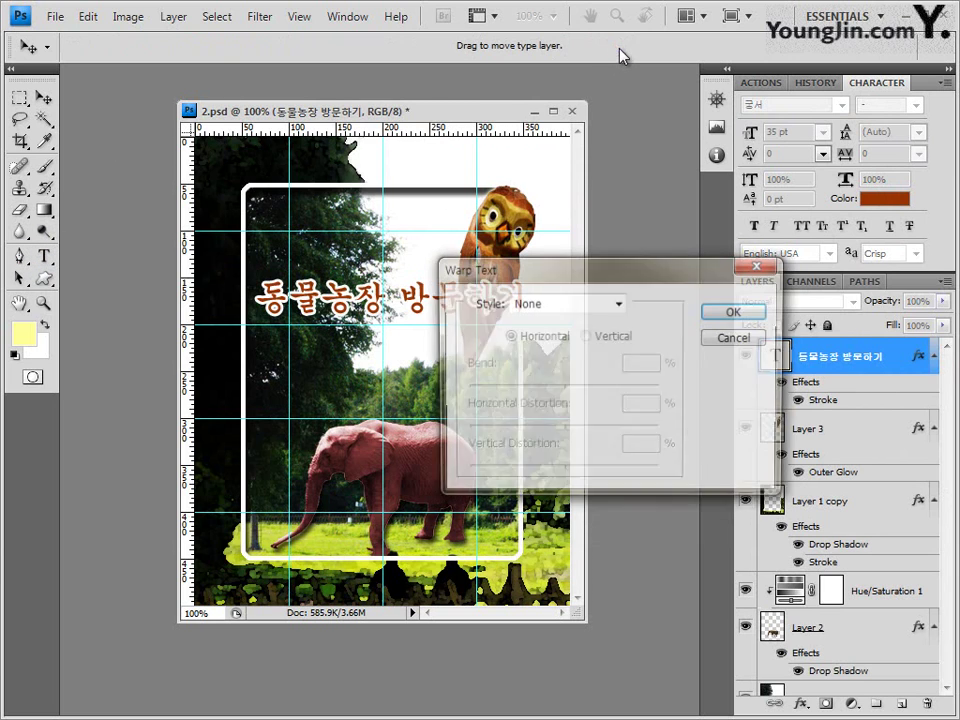
click(580, 303)
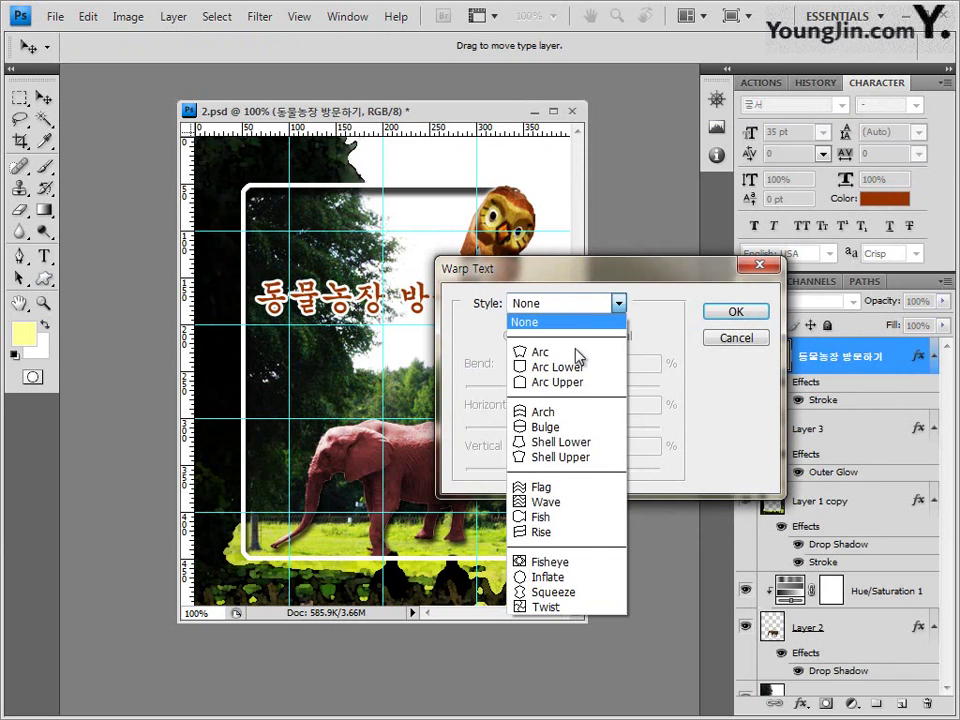
click(546, 490)
drag(603, 280, 591, 376)
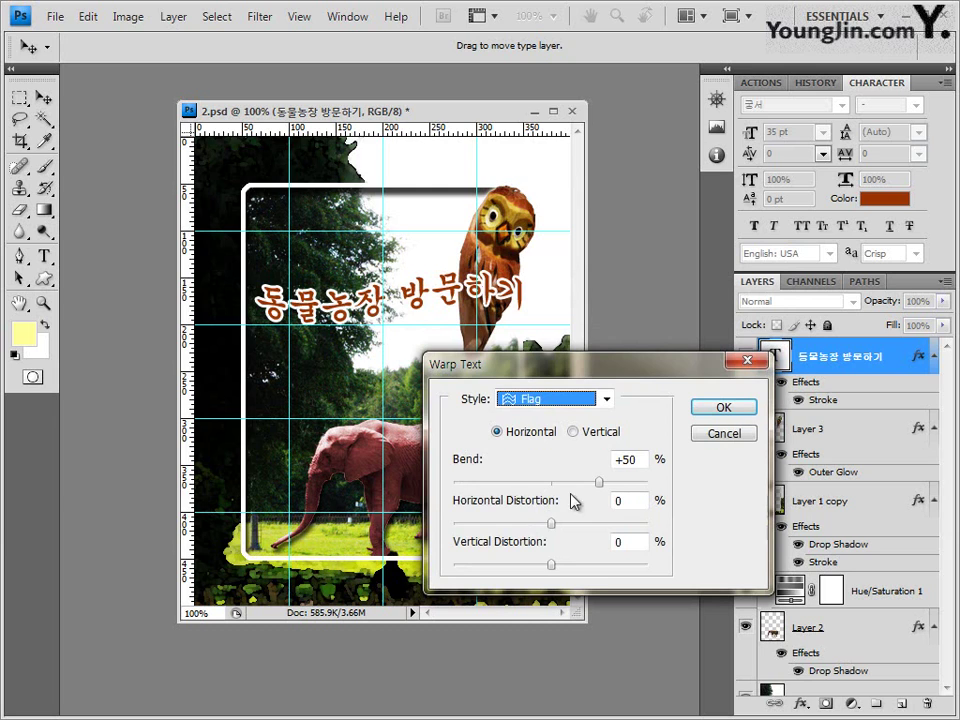
click(737, 410)
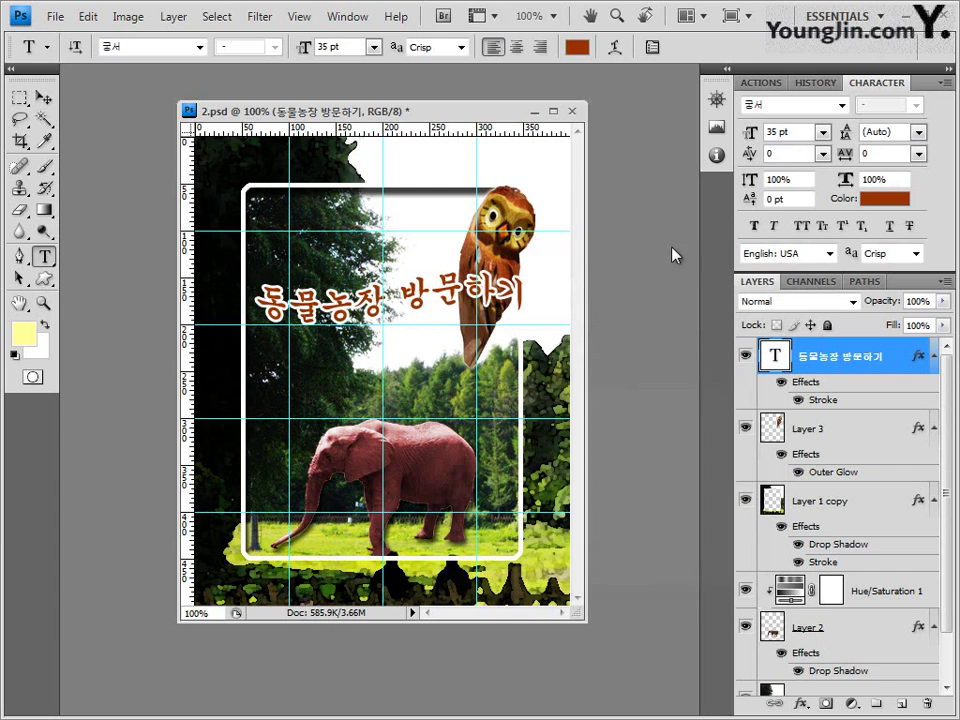
click(44, 98)
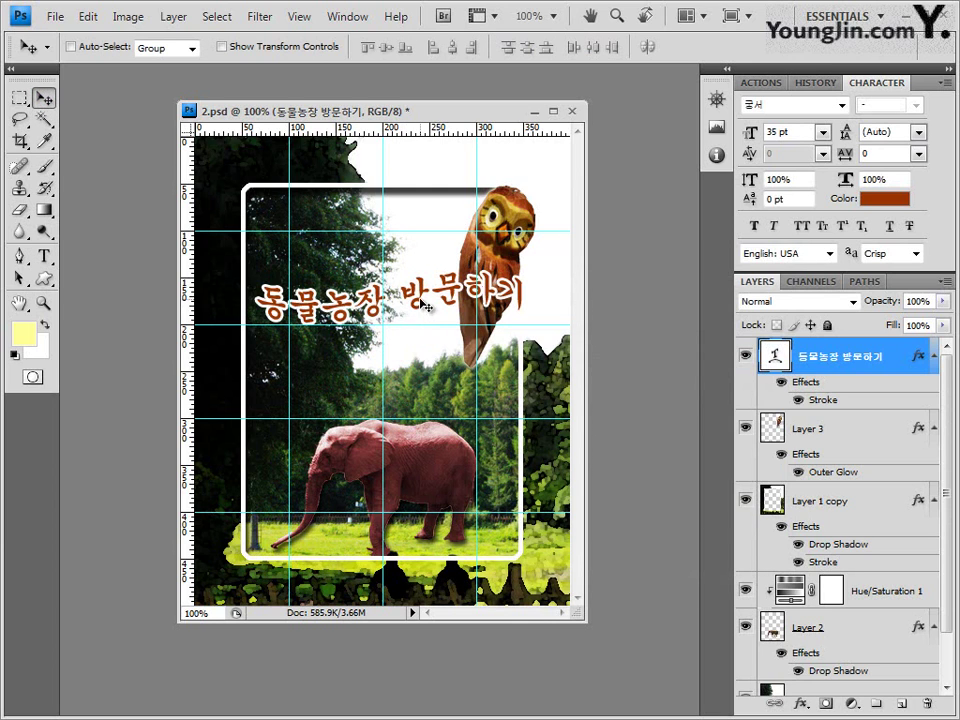
drag(425, 305, 411, 333)
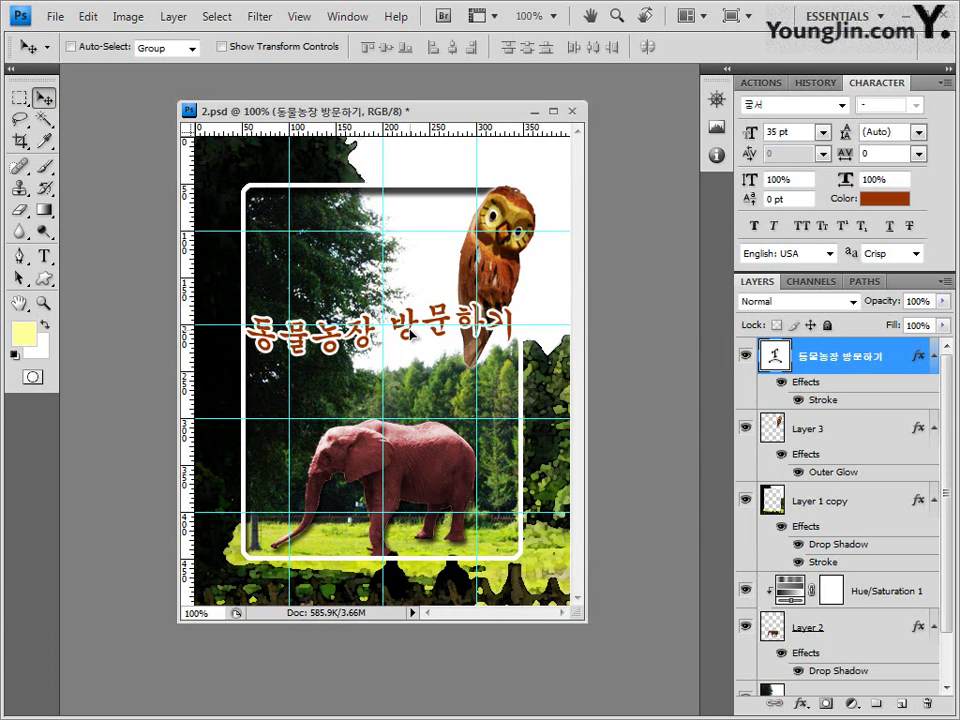
Save 2.psd with Maximize Compatibility enabled and clear all guides from the image
click(56, 17)
click(56, 17)
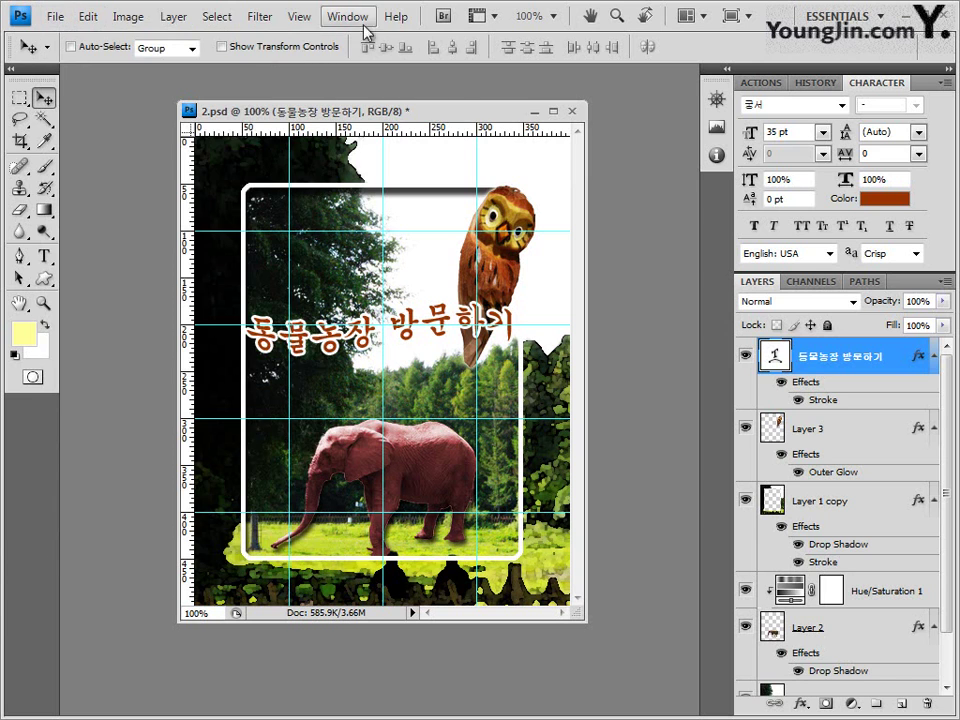
click(303, 18)
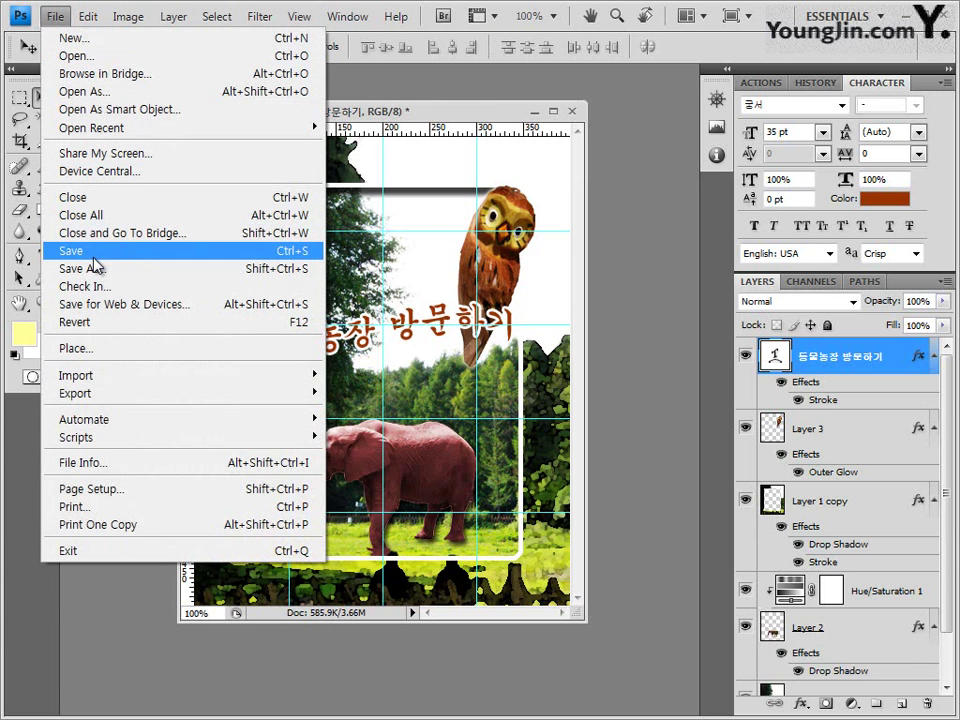
click(97, 251)
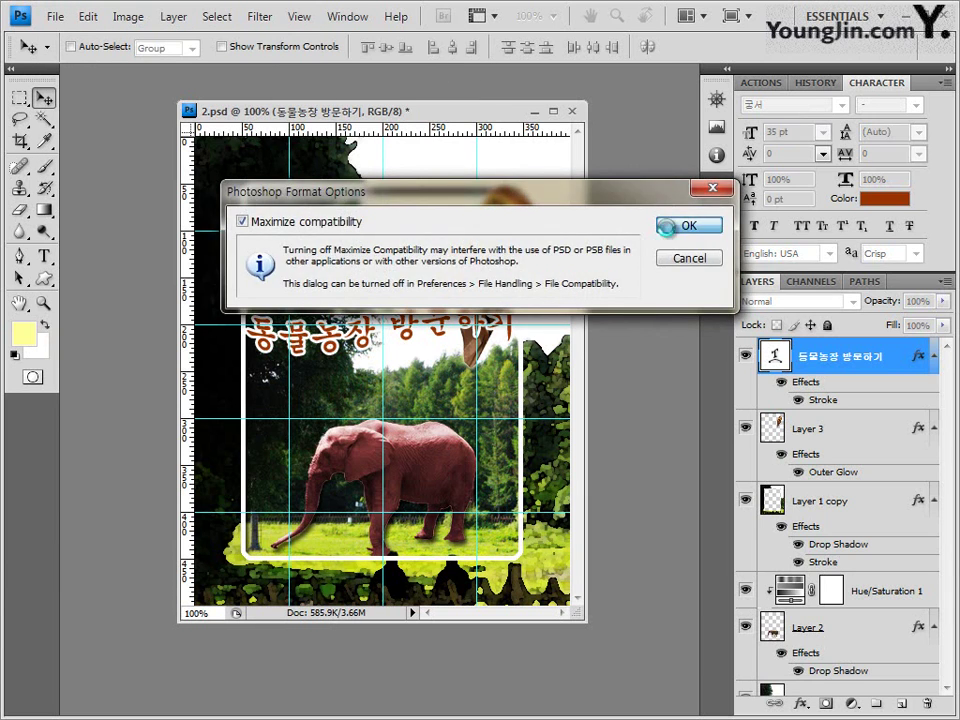
click(668, 223)
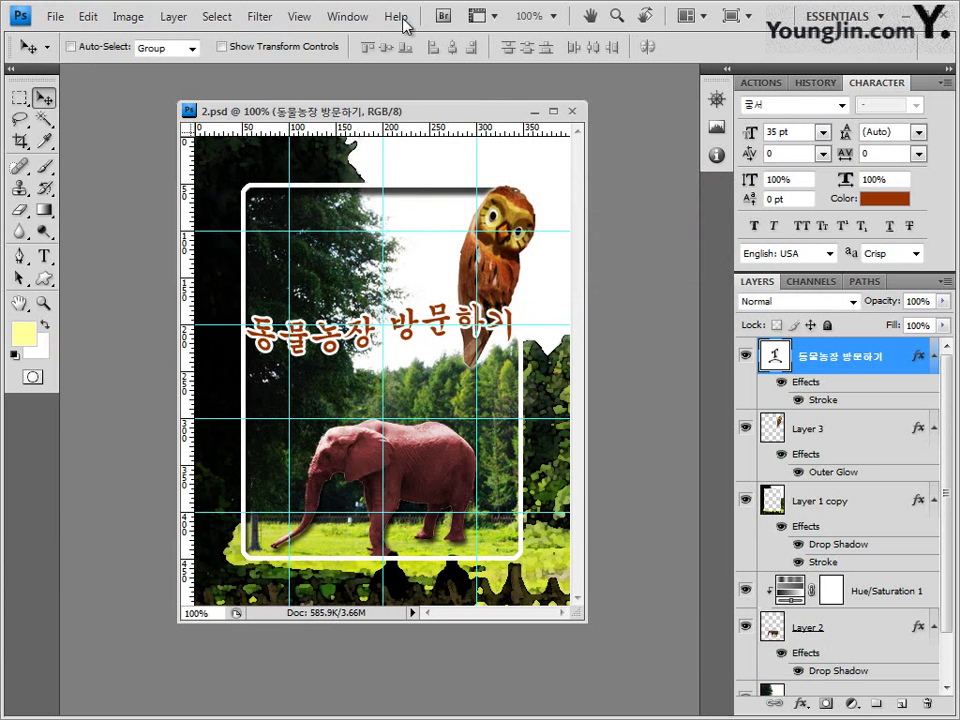
click(299, 16)
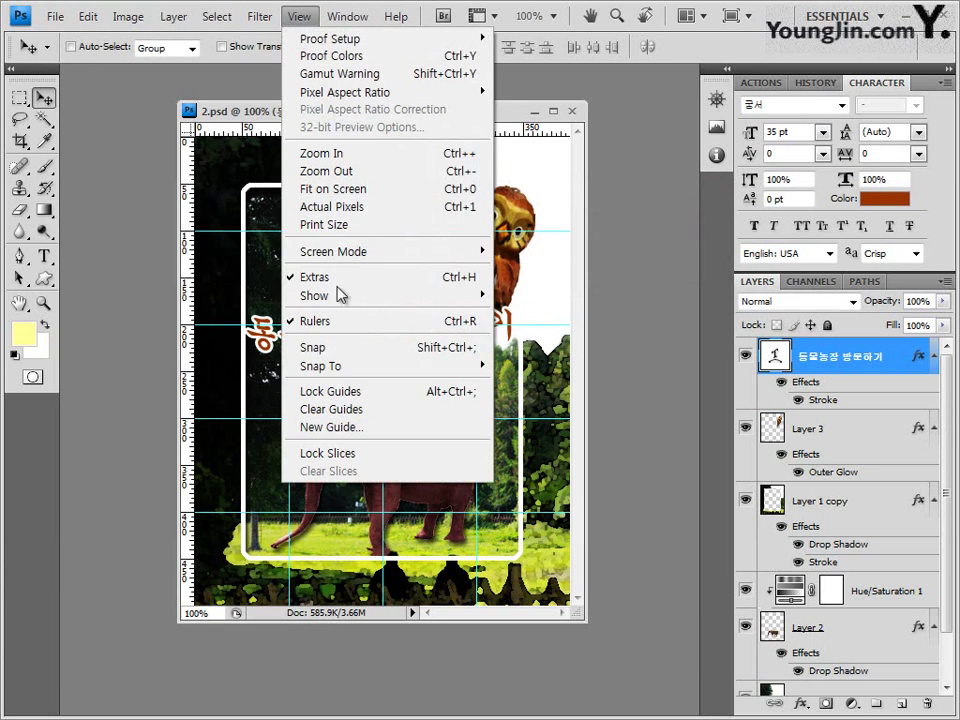
click(370, 410)
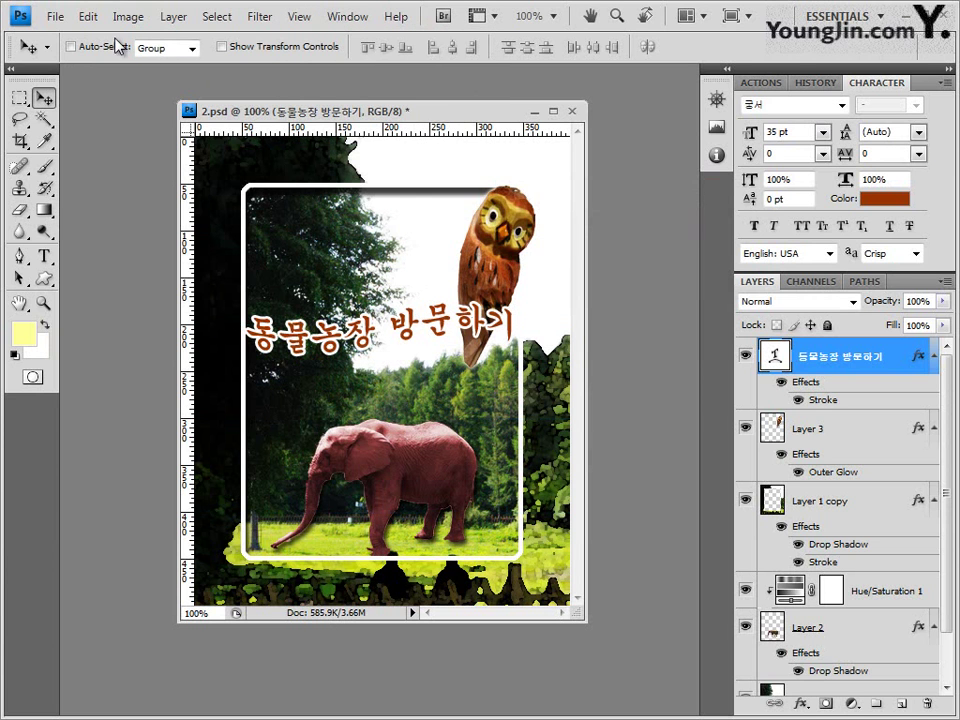
Save a JPEG copy in the GTQ folder named with the exam number and full name ending in -2, at Maximum quality 12
click(57, 17)
click(80, 268)
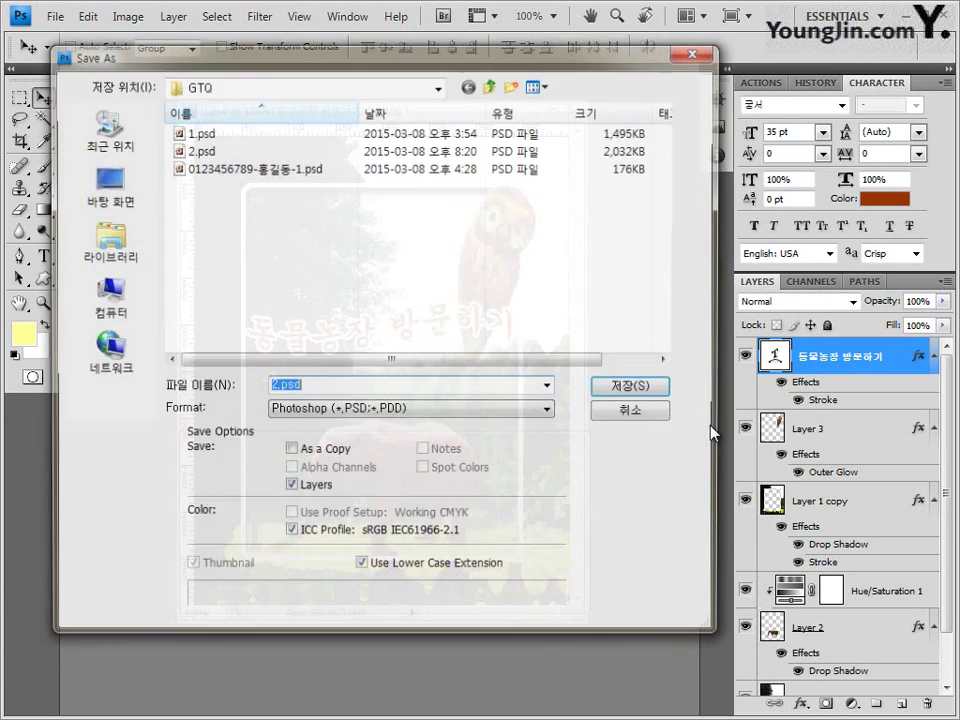
click(313, 168)
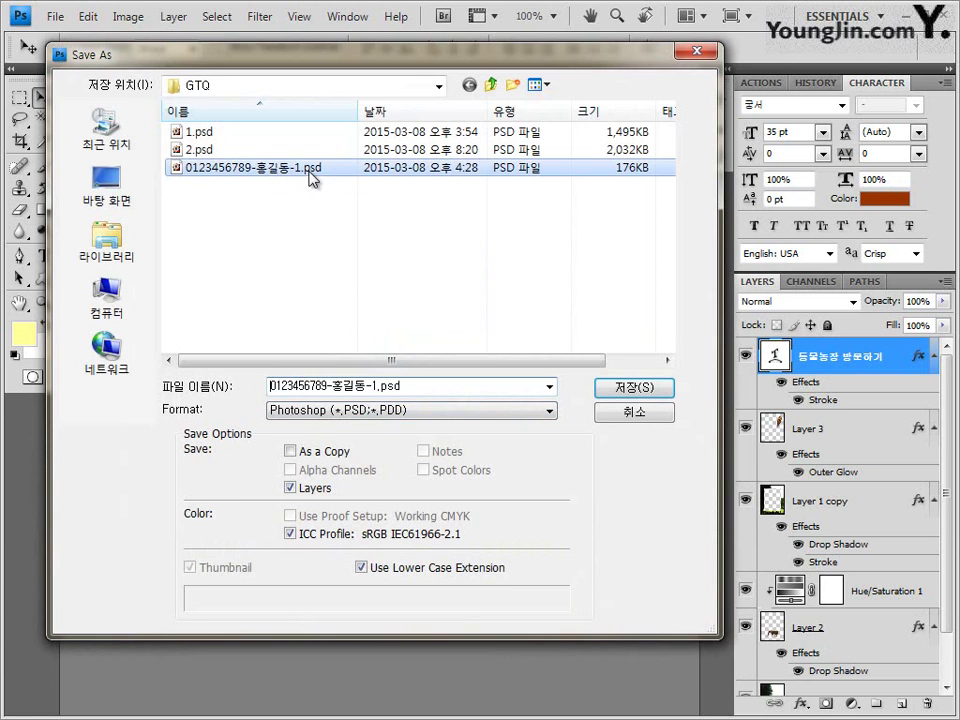
click(375, 385)
click(373, 385)
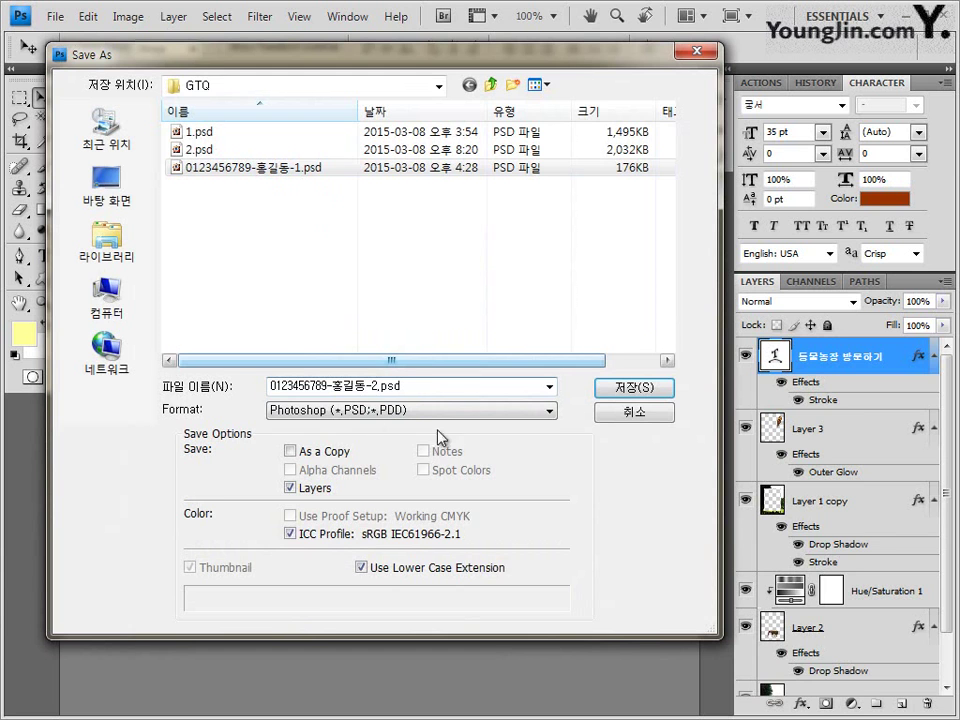
click(392, 410)
click(417, 517)
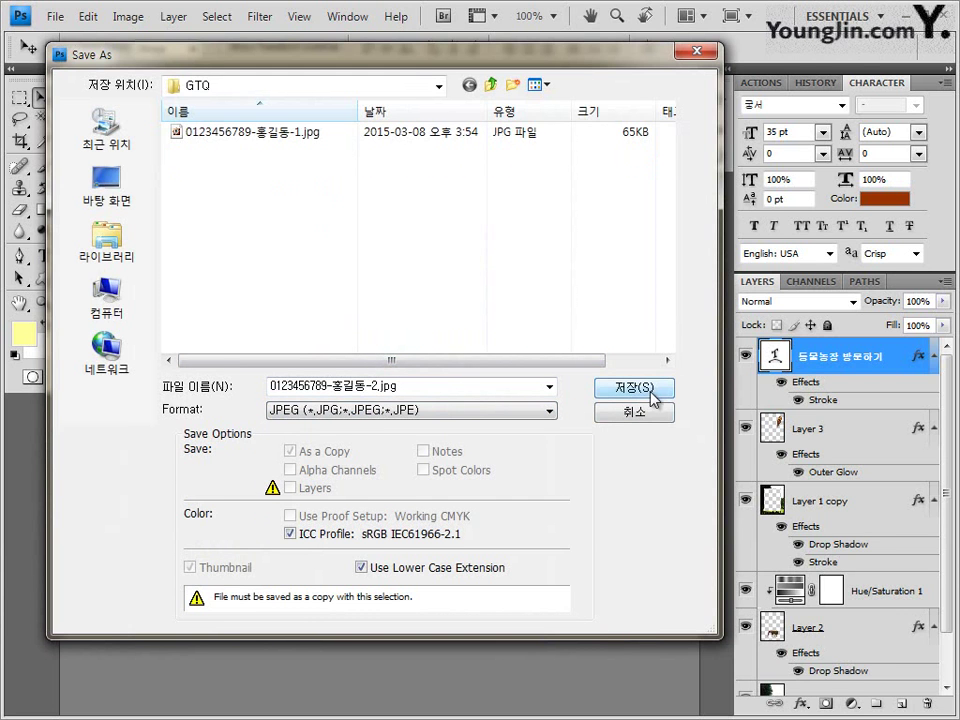
click(655, 396)
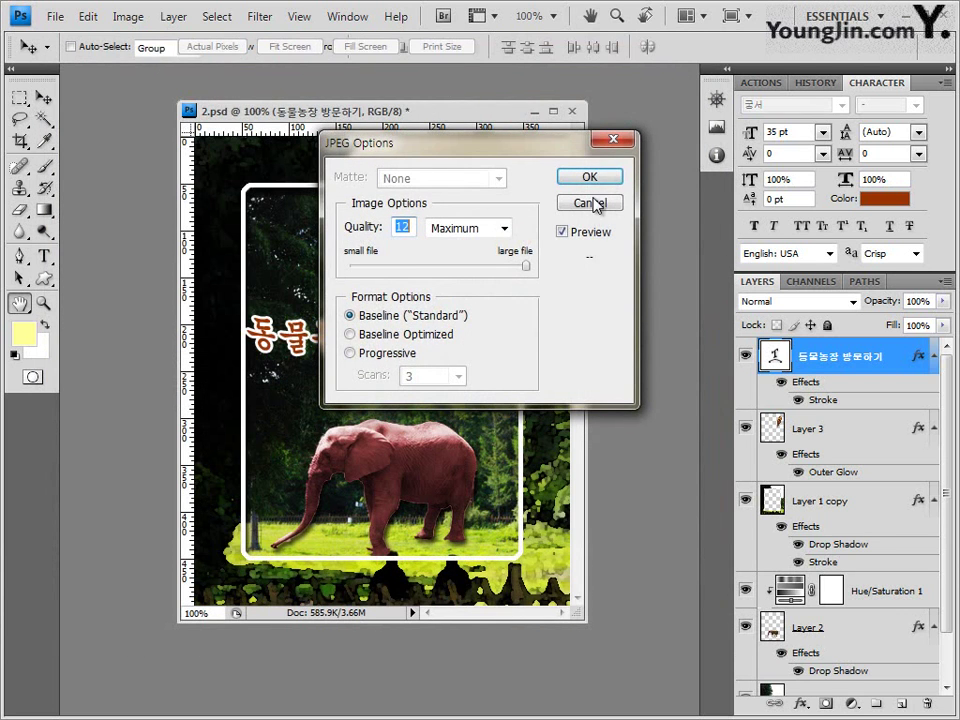
click(590, 178)
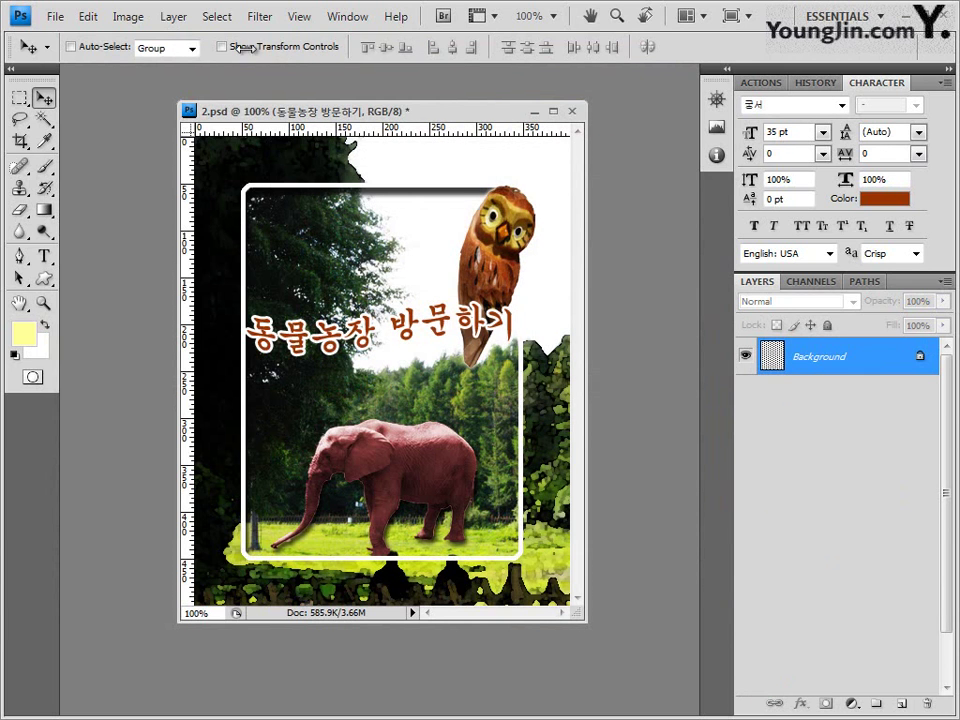
Resize the image to 40 × 50 pixels with proportions constrained
key(ctrl+z)
click(133, 17)
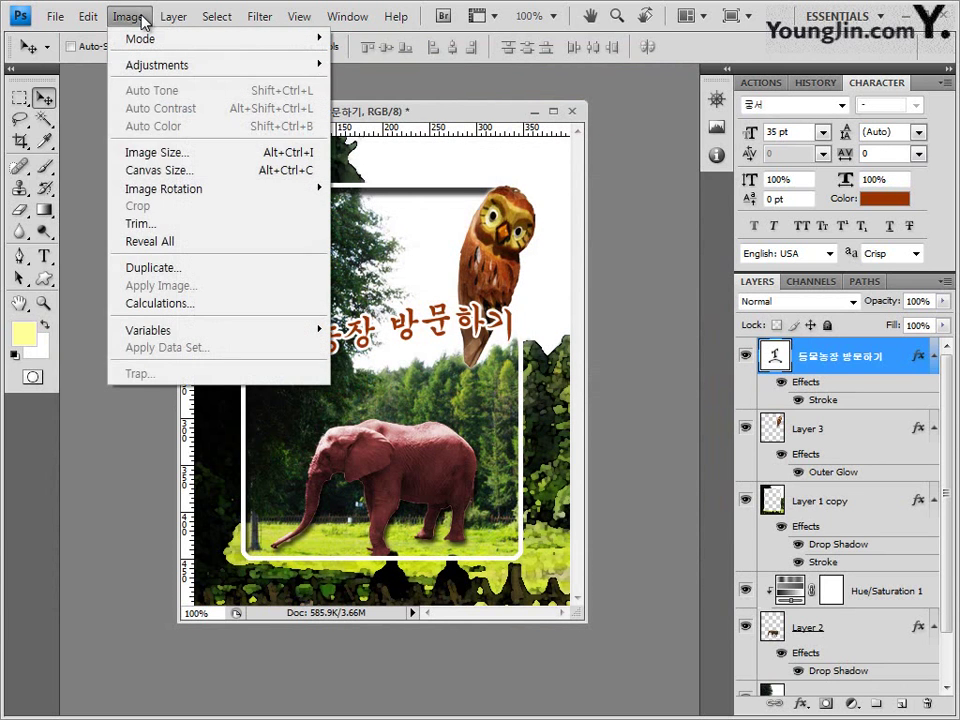
click(148, 155)
click(456, 262)
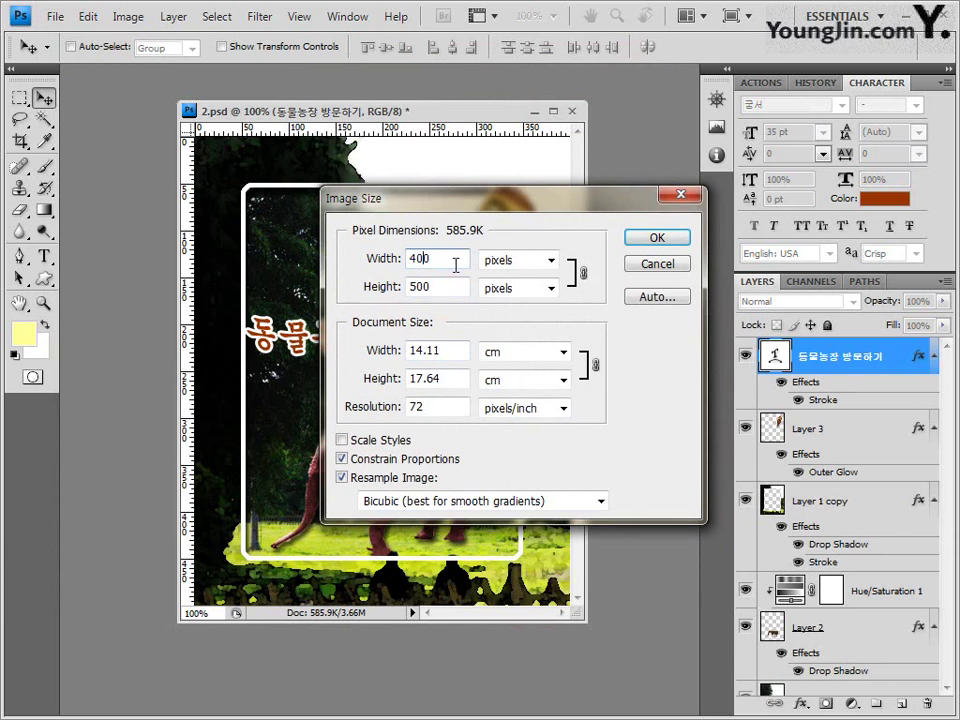
key(BackSpace)
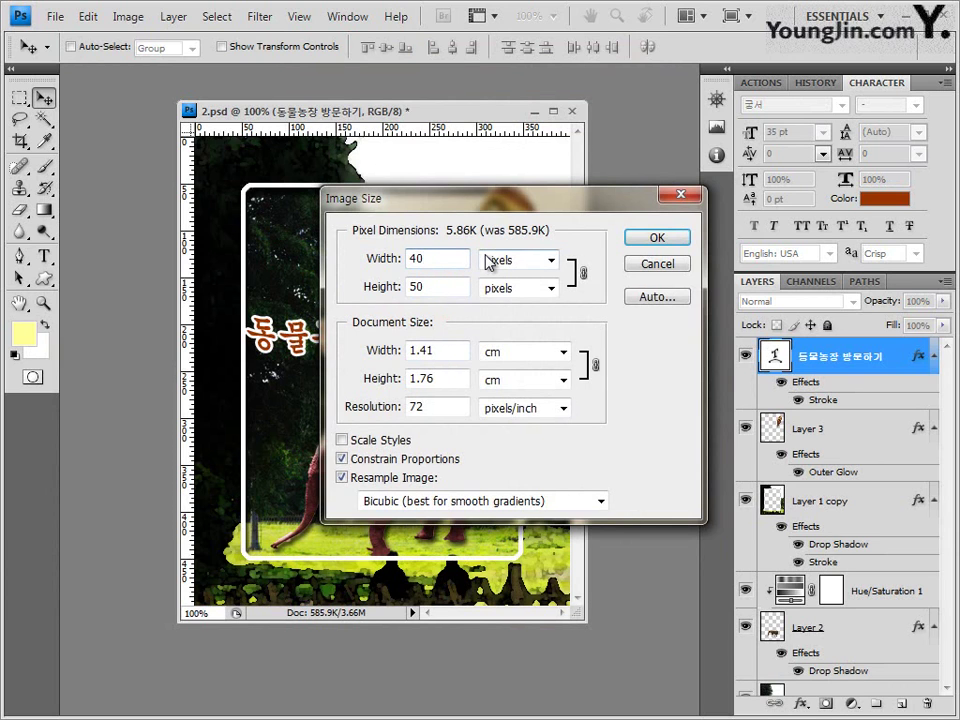
click(675, 243)
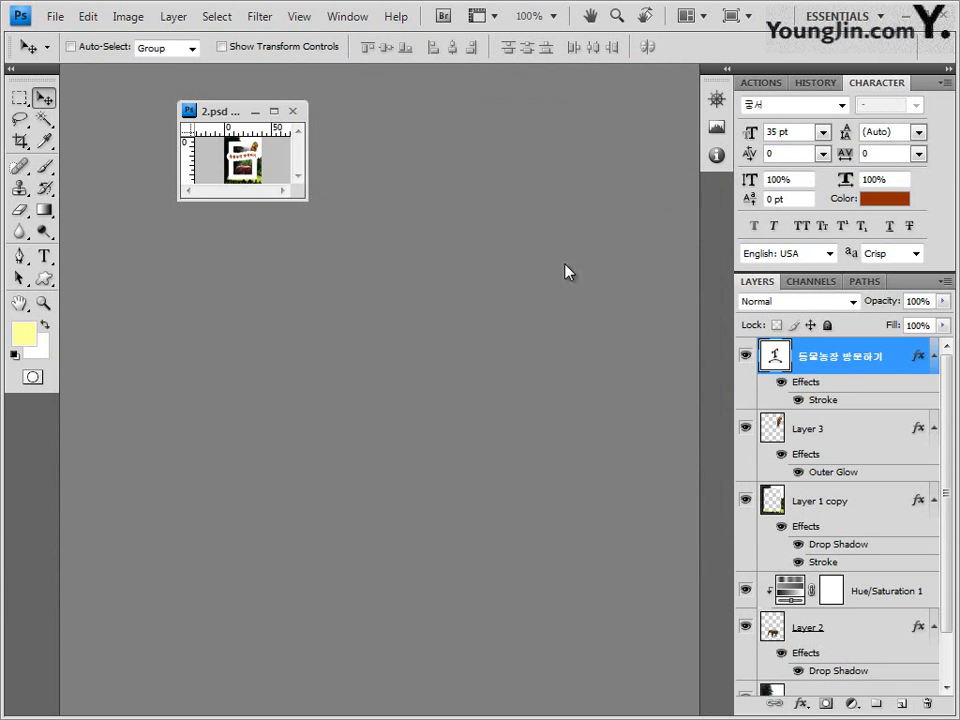
Start saving the reduced image under a new name, with Photoshop PSD as the file format
click(55, 17)
click(103, 270)
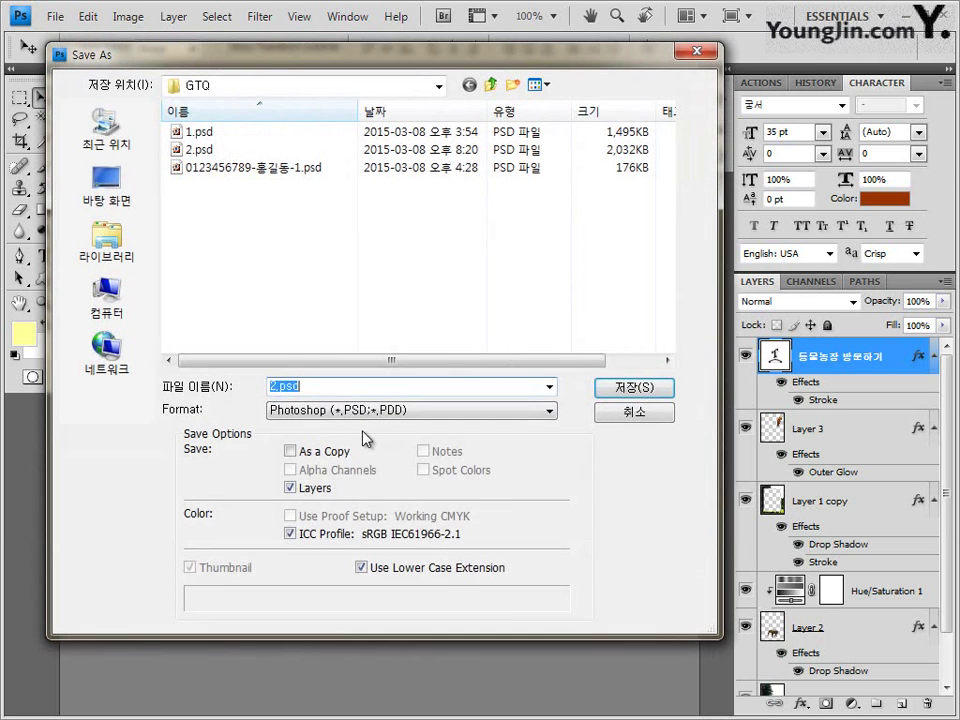
click(376, 410)
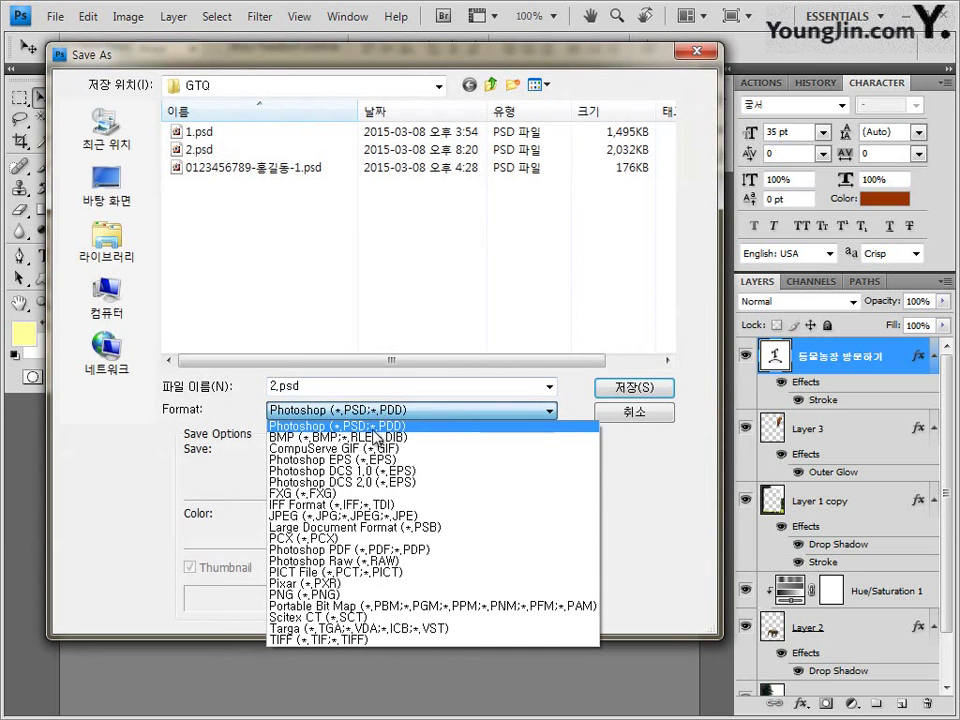
click(410, 515)
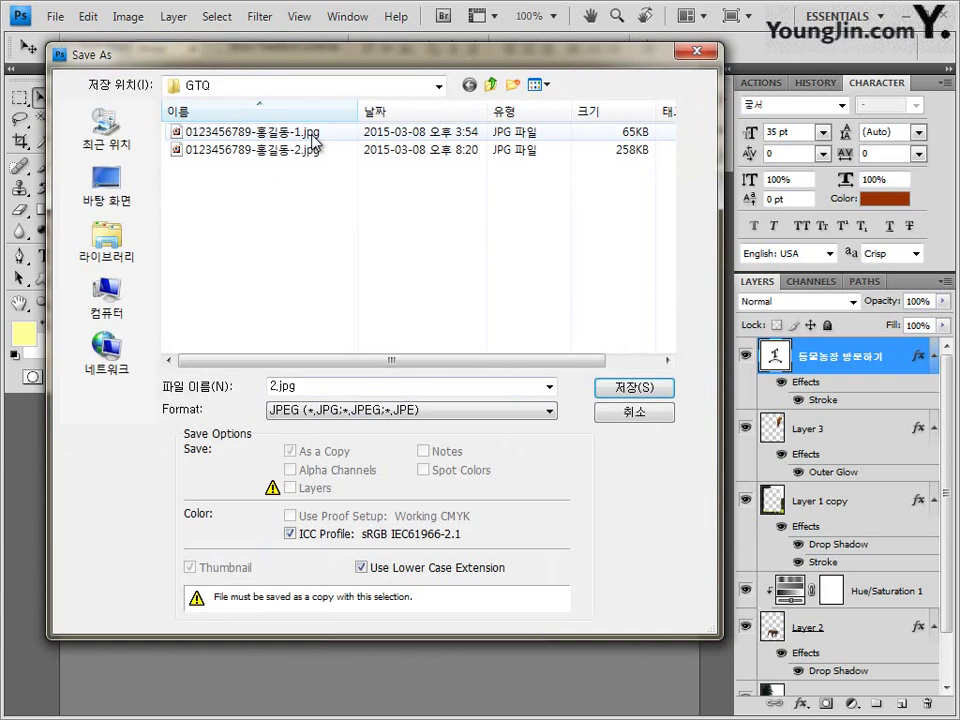
click(313, 140)
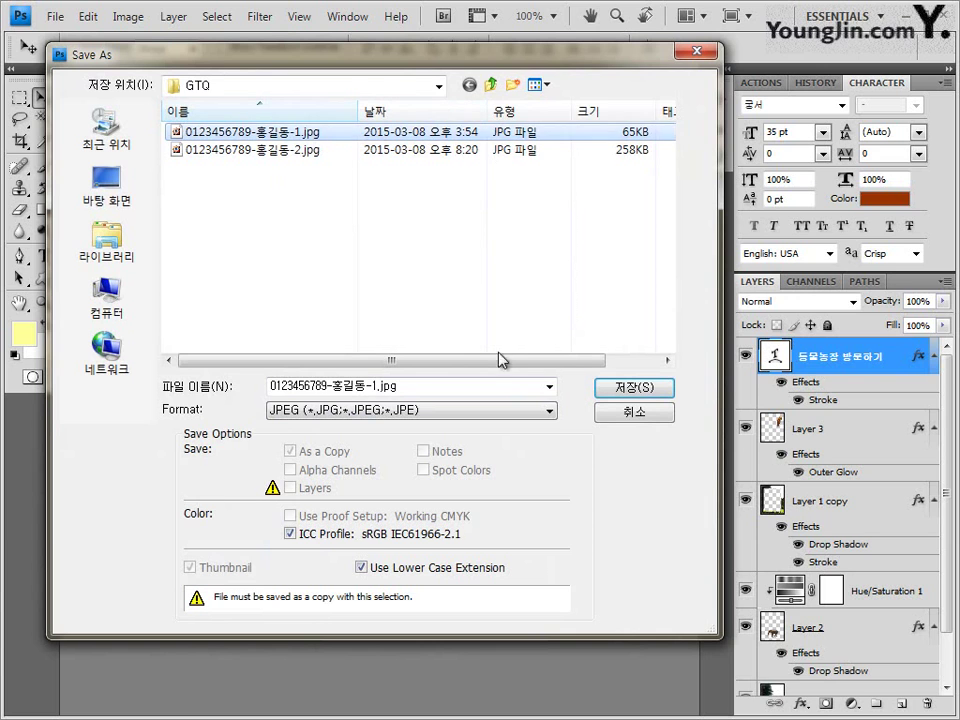
click(405, 412)
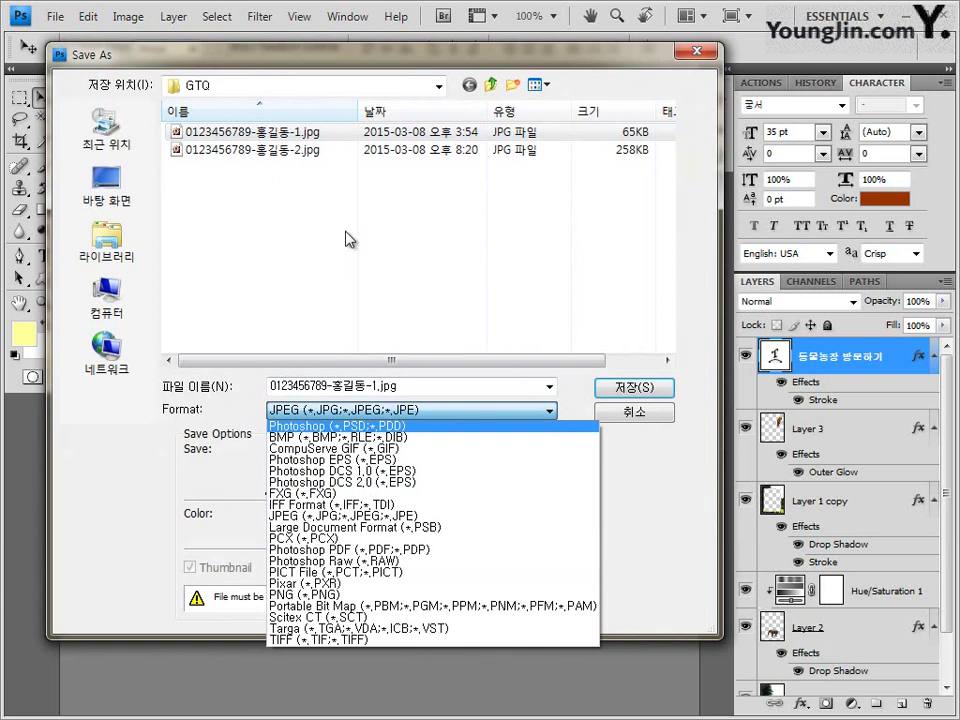
click(440, 426)
Save the PSD under the exam number and full name ending in -2, and close the document
click(314, 190)
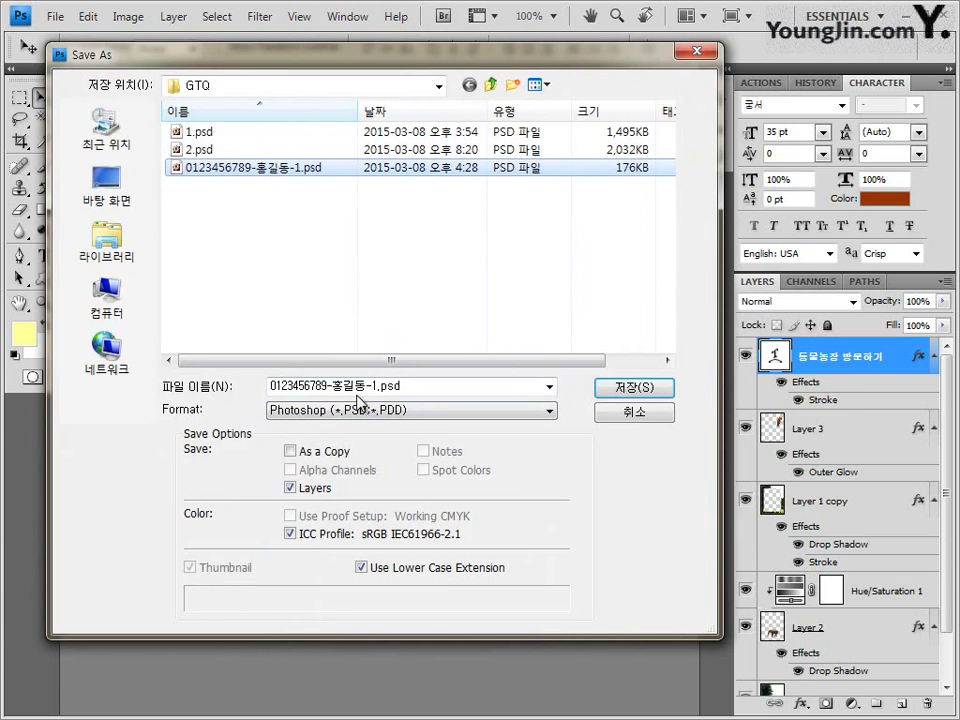
double_click(380, 385)
click(376, 385)
click(398, 412)
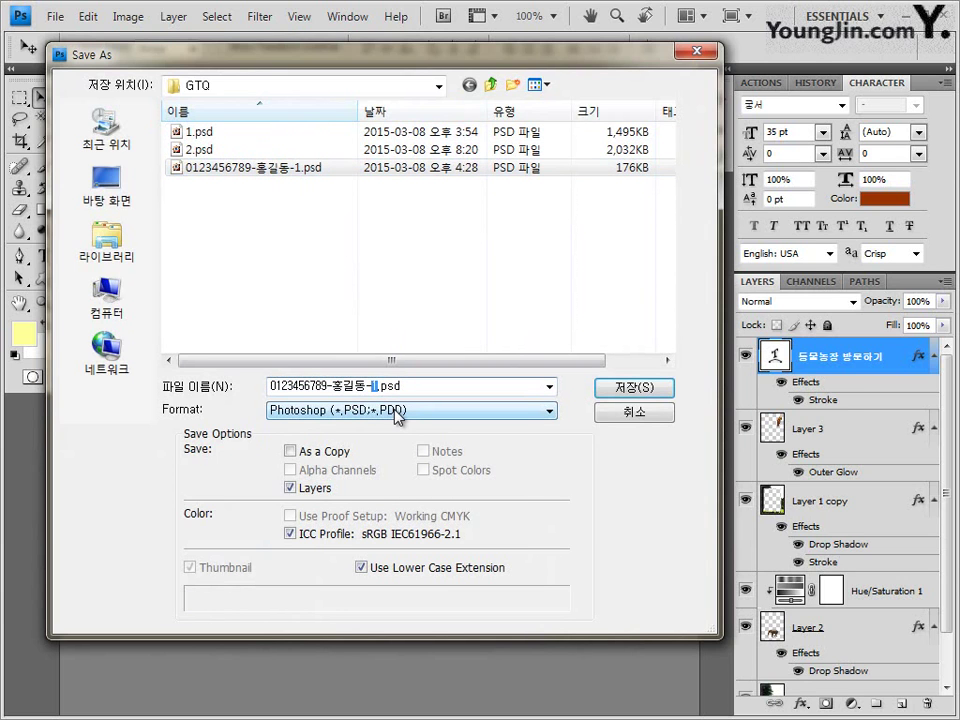
click(633, 394)
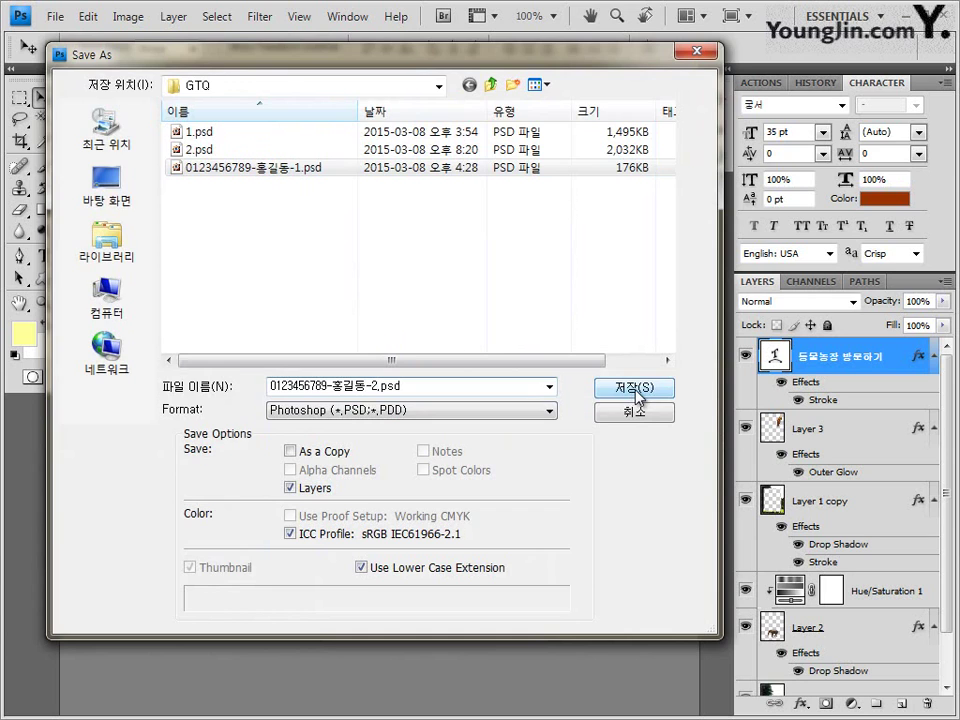
click(636, 394)
click(681, 223)
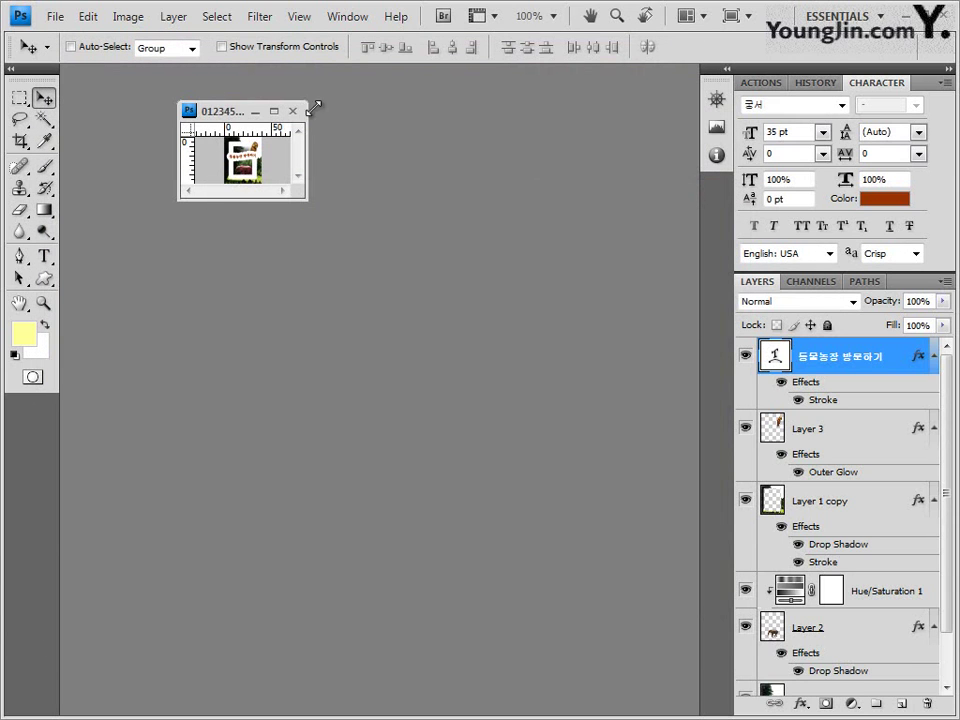
key(ctrl+w)
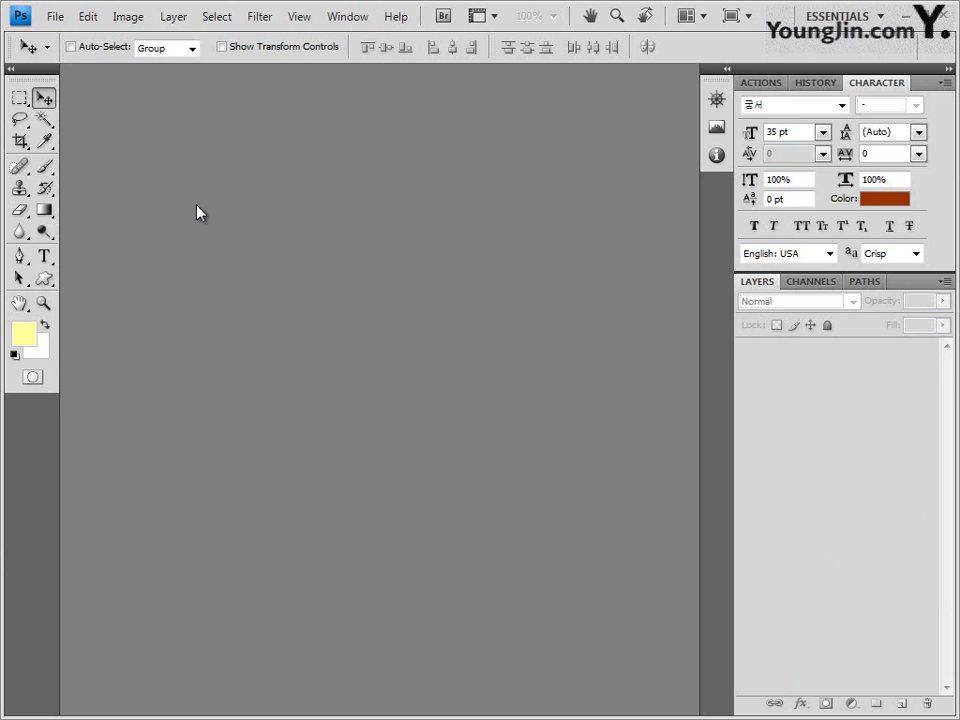
Create a new 600 × 400 pixel RGB document at 72 pixels/inch with a white background
key(ctrl+n)
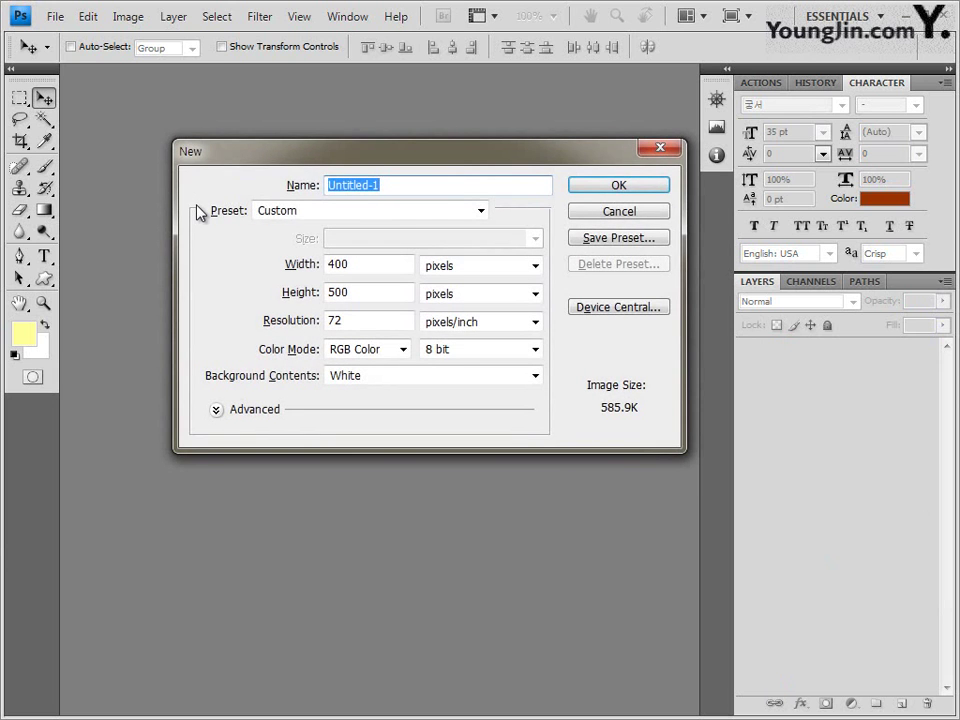
double_click(364, 266)
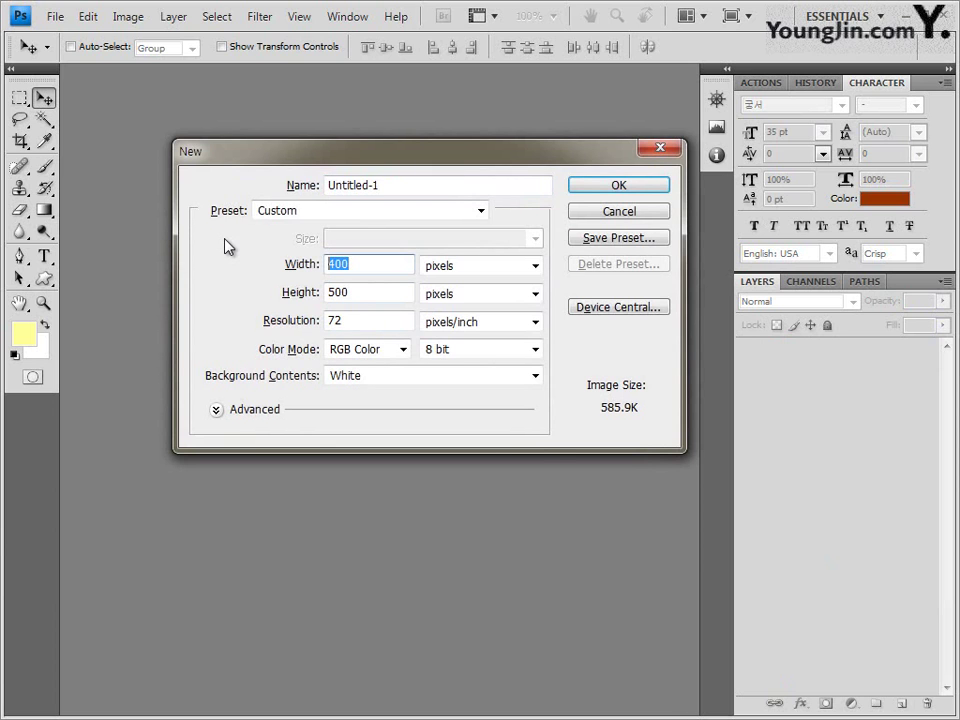
text(600)
key(Tab)
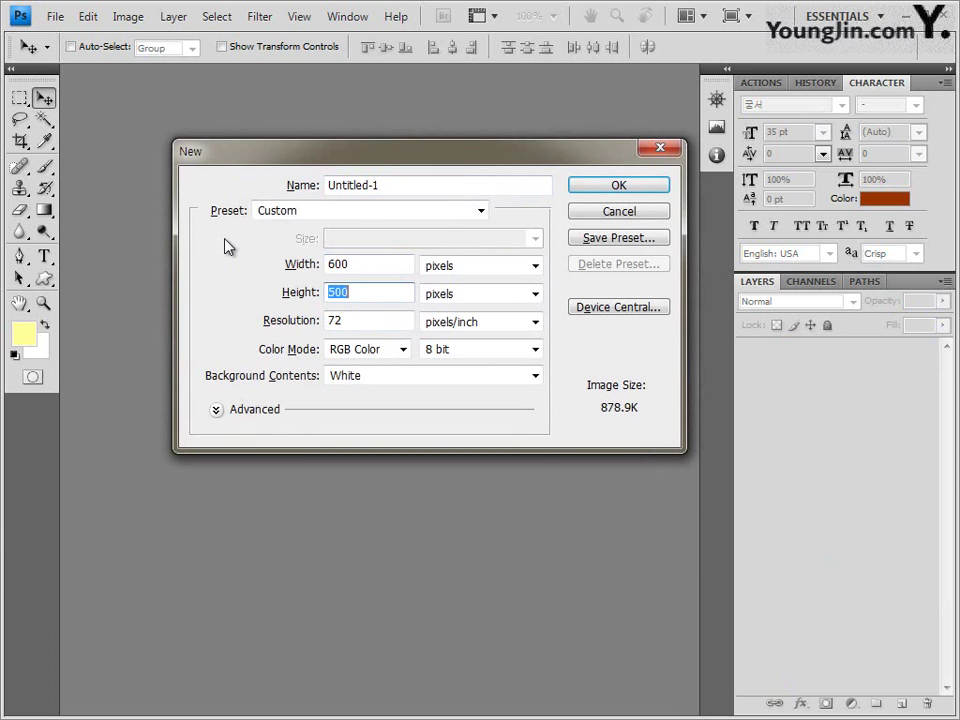
text(400)
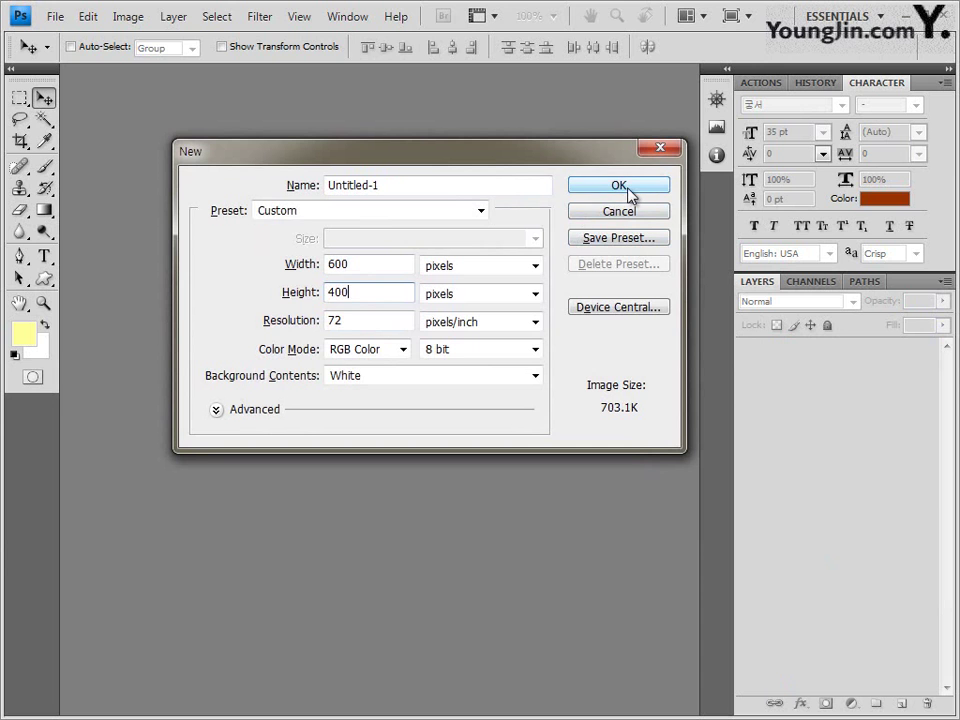
click(628, 187)
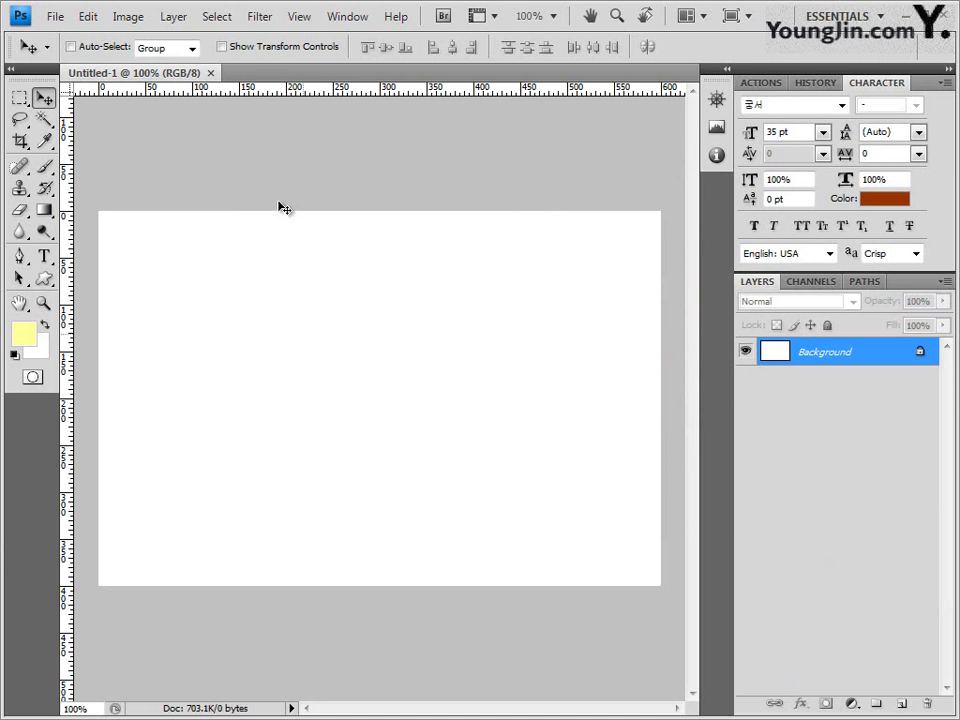
Float the new document, lay out horizontal and vertical guides every 100 pixels, and save it as 3.psd in the GTQ folder
drag(147, 80, 289, 201)
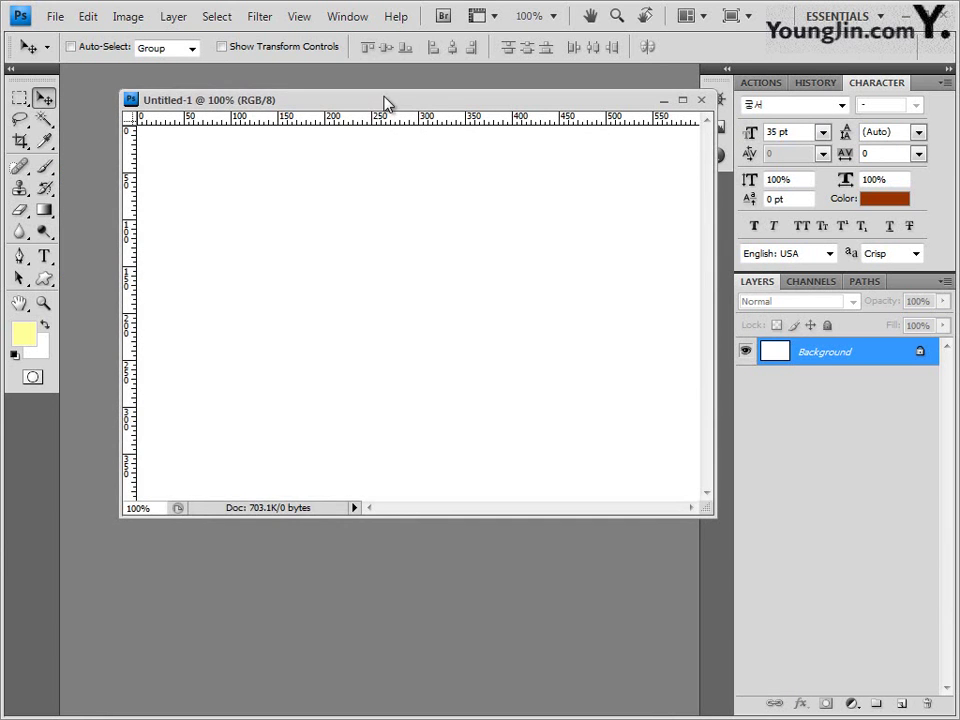
drag(386, 105, 349, 130)
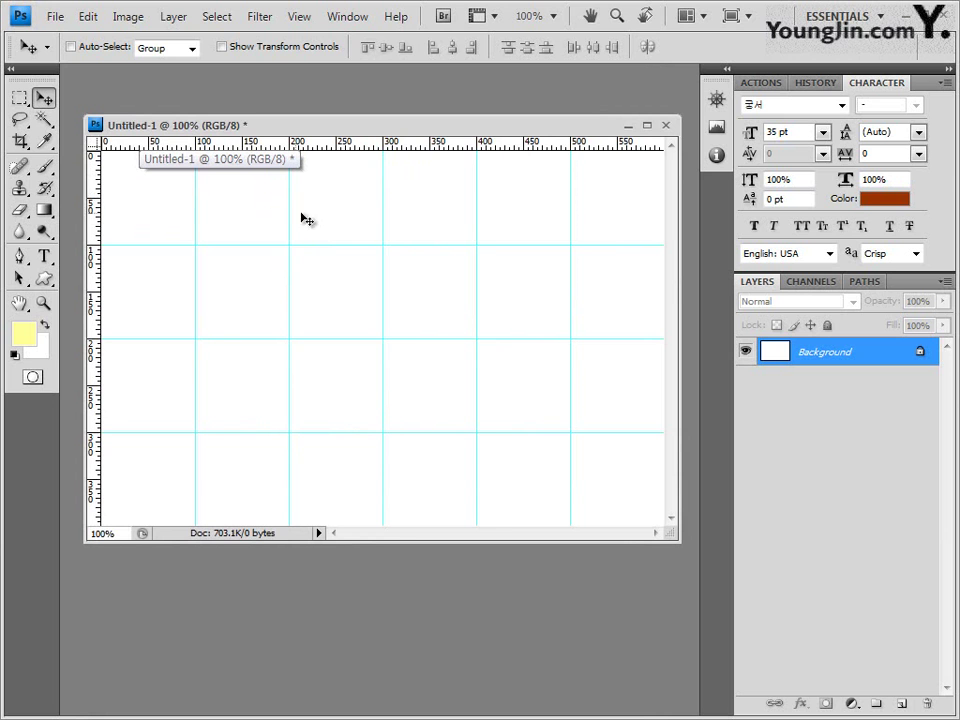
click(60, 22)
click(84, 249)
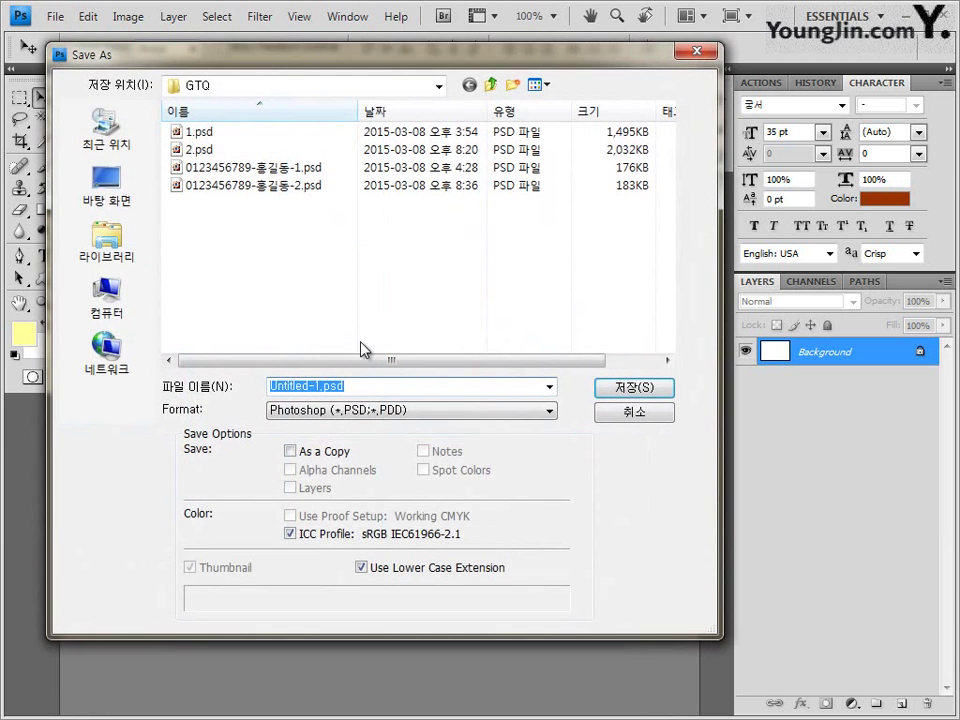
key(Escape)
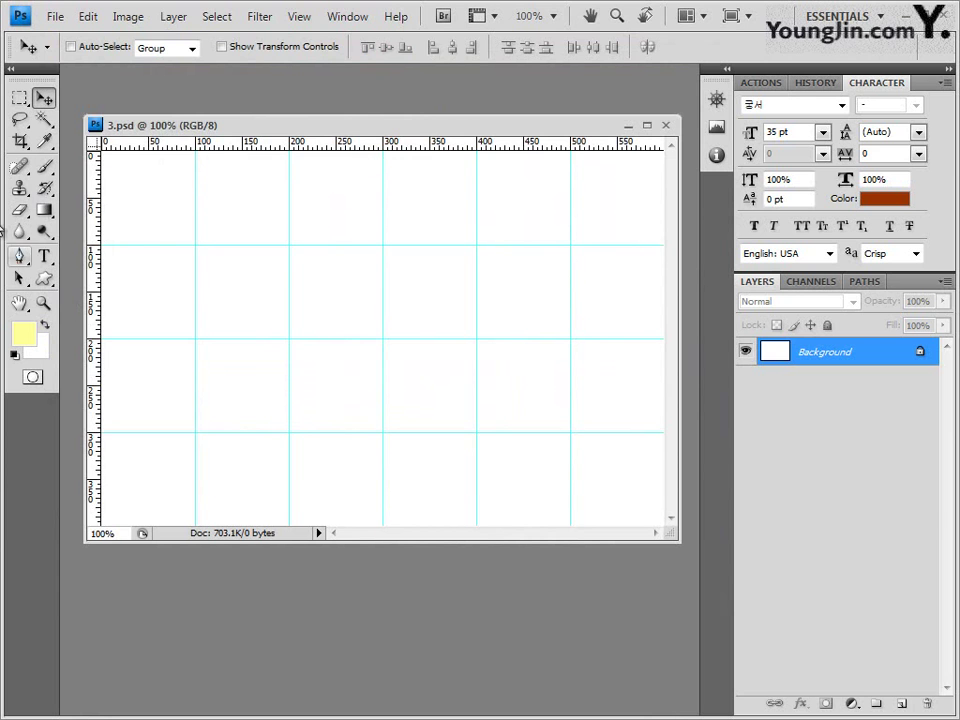
Fill the Background layer with the pale yellow foreground color #ffff99
click(26, 334)
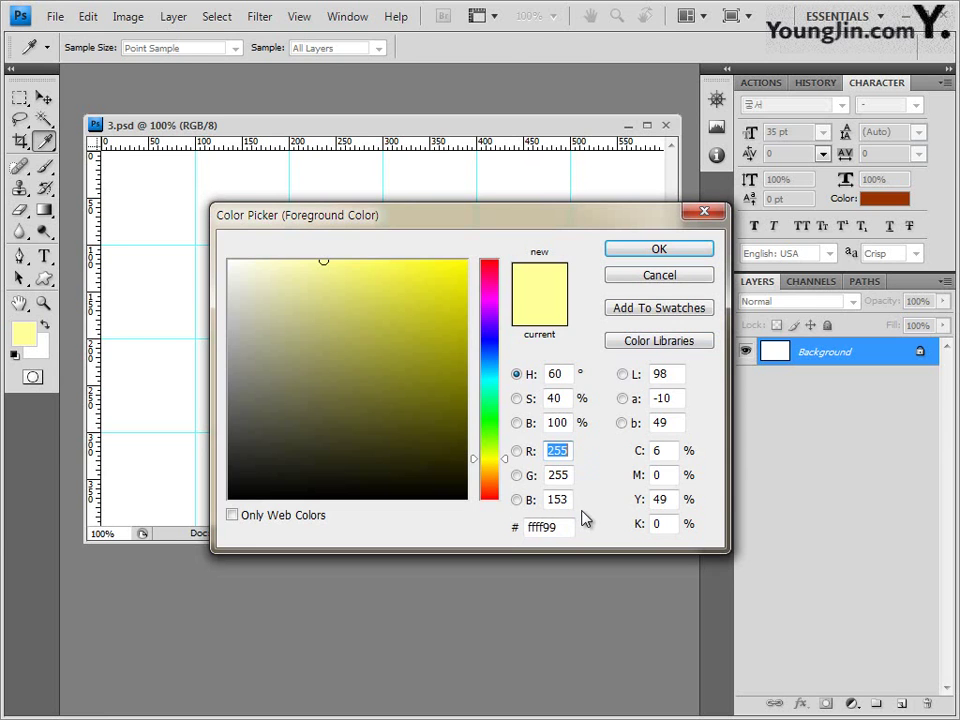
click(660, 252)
key(v)
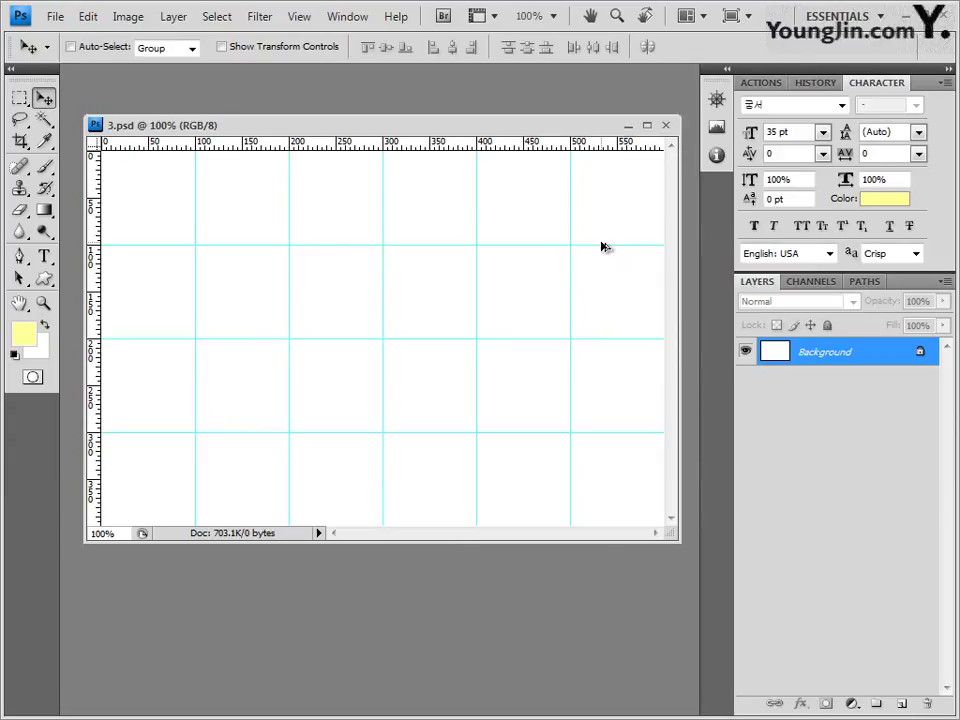
key(alt+BackSpace)
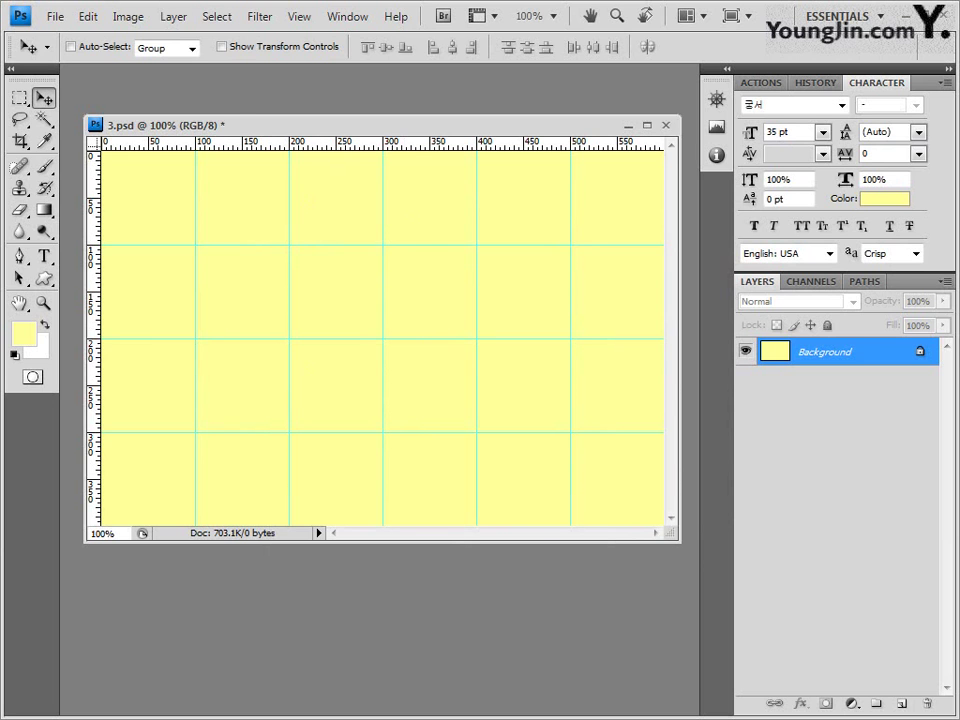
Open 2급-5.JPG from the 기출문제03 folder, copy the whole photo, close it and paste it into 3.psd
key(alt+Tab)
click(465, 445)
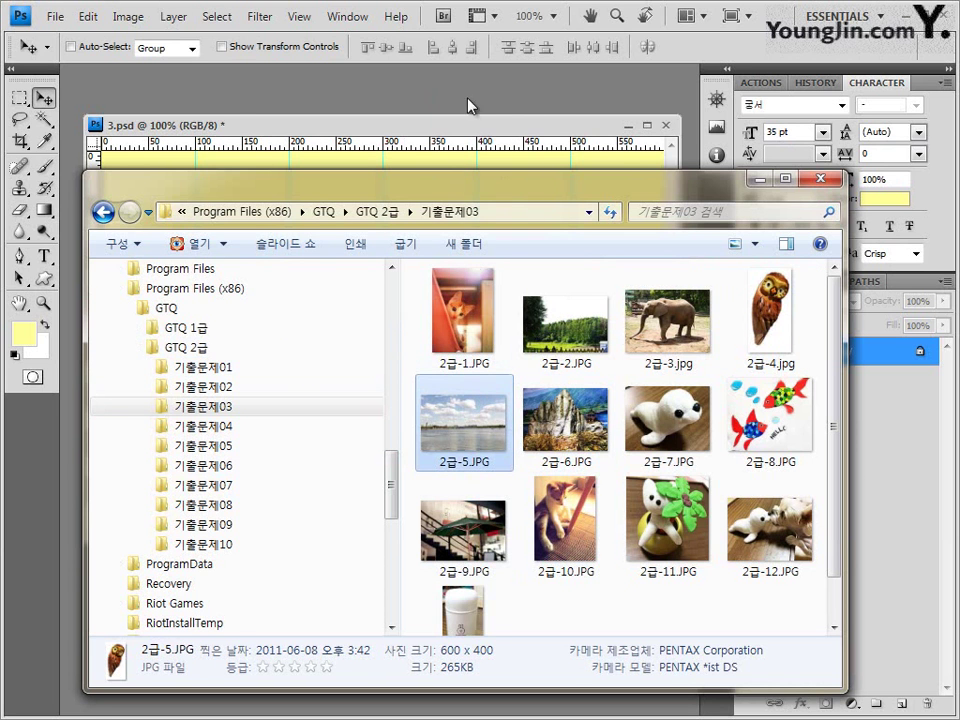
drag(470, 105, 474, 100)
drag(135, 75, 330, 164)
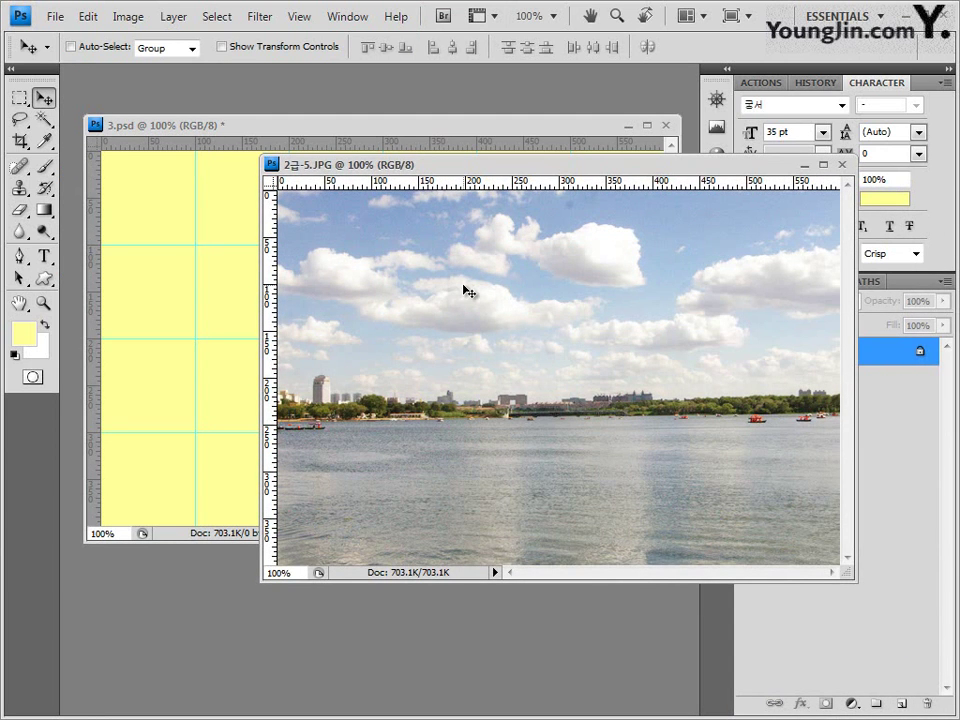
key(ctrl+a)
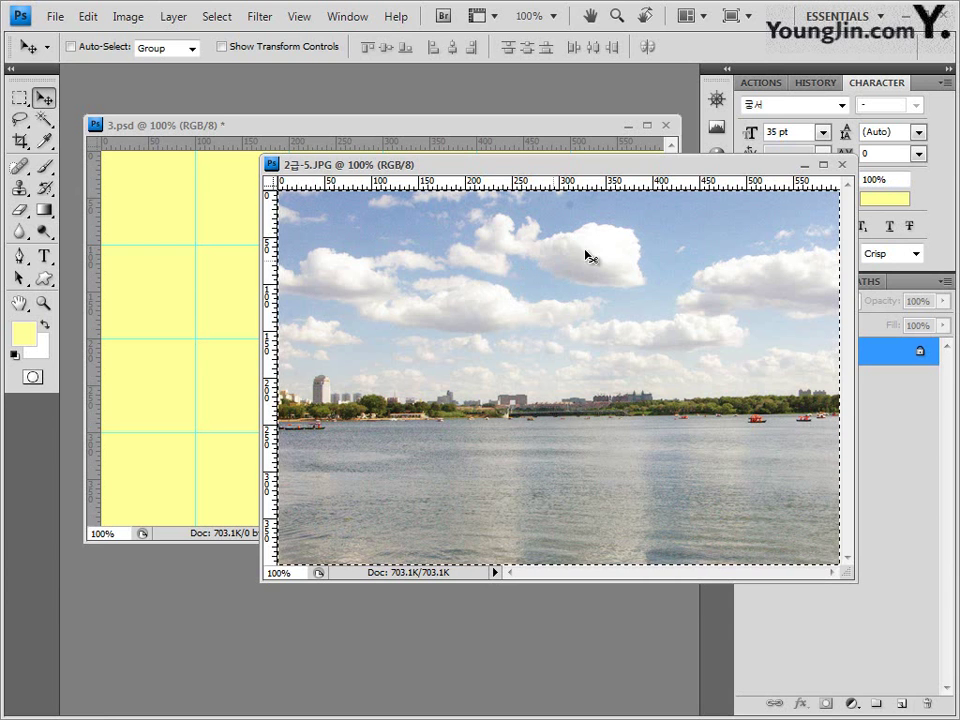
click(842, 164)
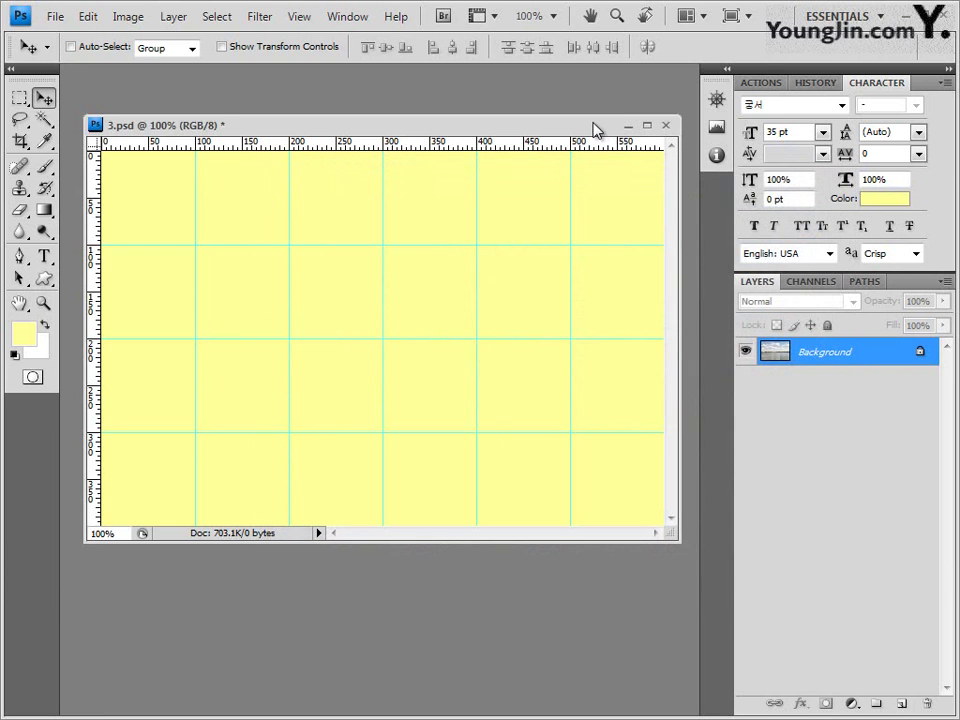
key(ctrl+v)
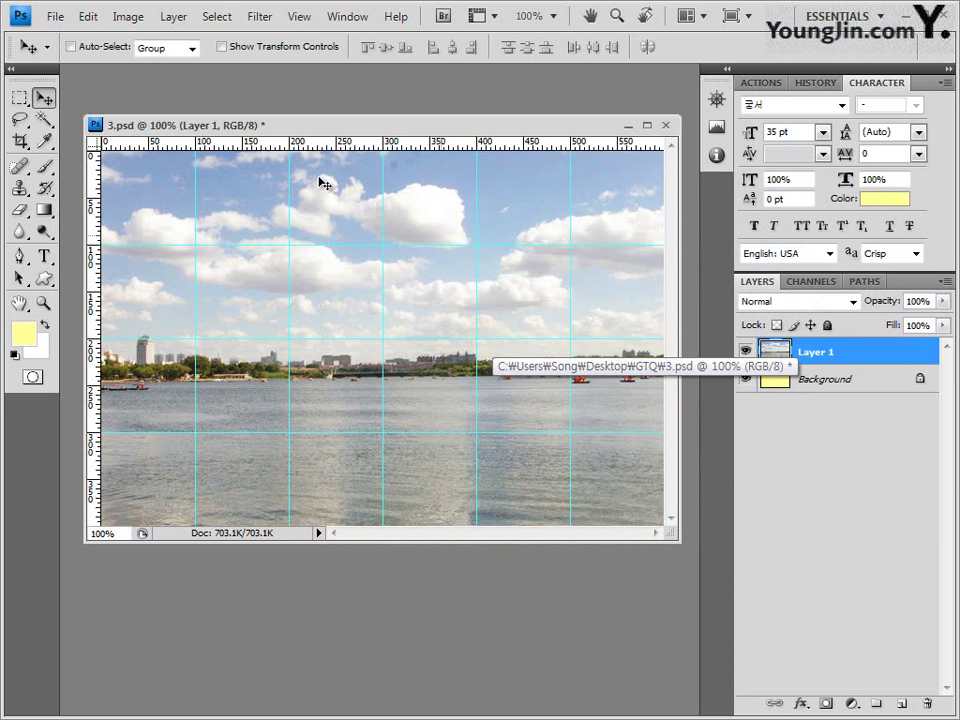
Apply the Dry Brush filter to the pasted lake photo with brush size 2, brush detail 8 and texture 1
click(262, 20)
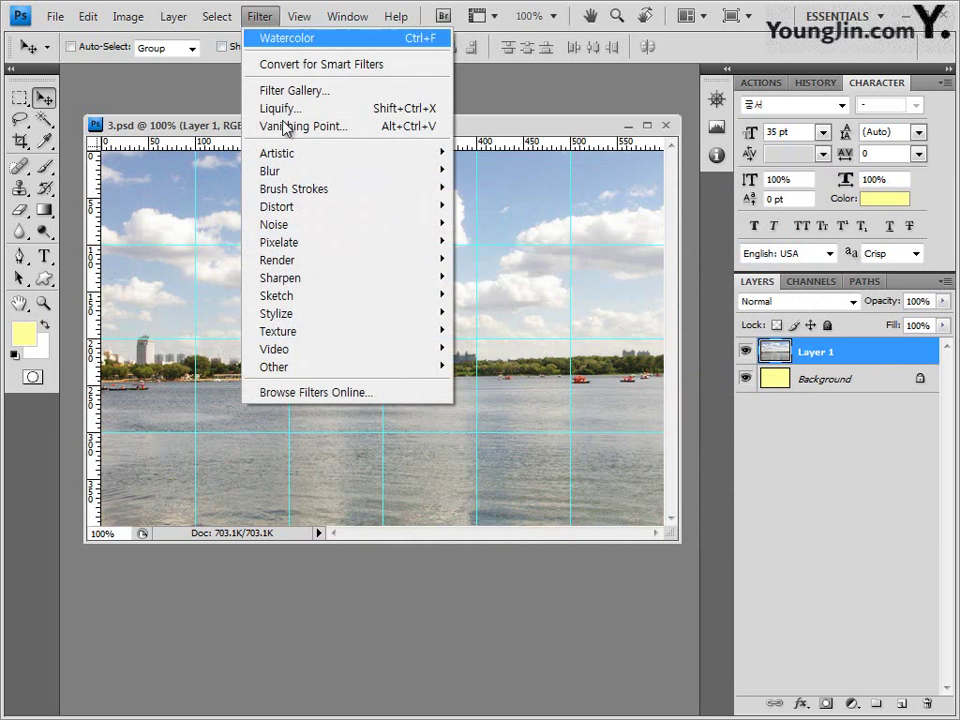
mouse_move(298, 154)
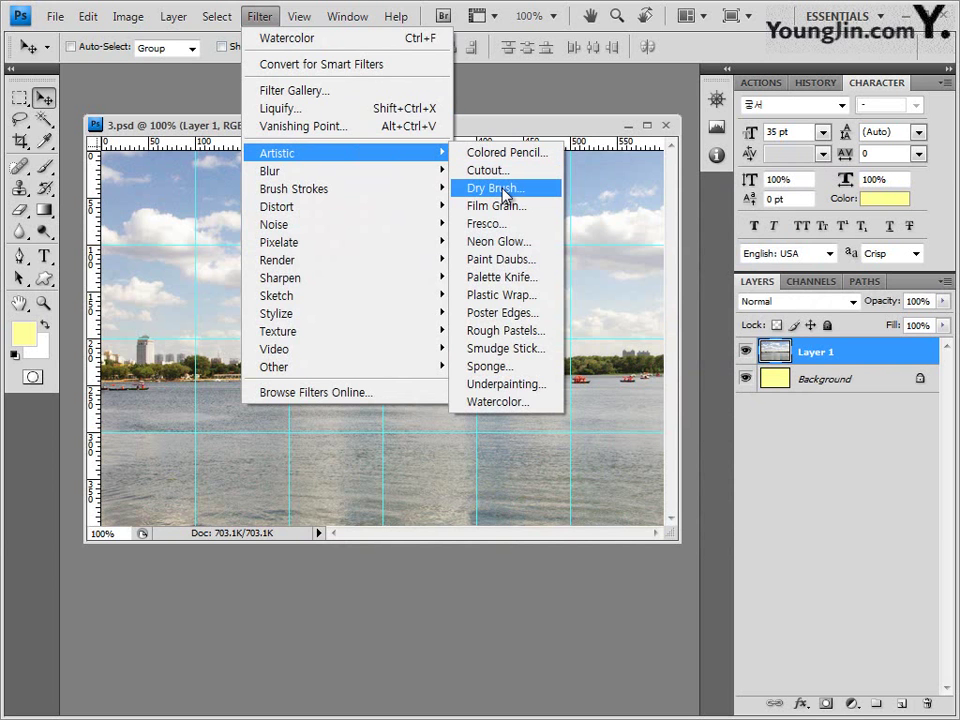
click(503, 188)
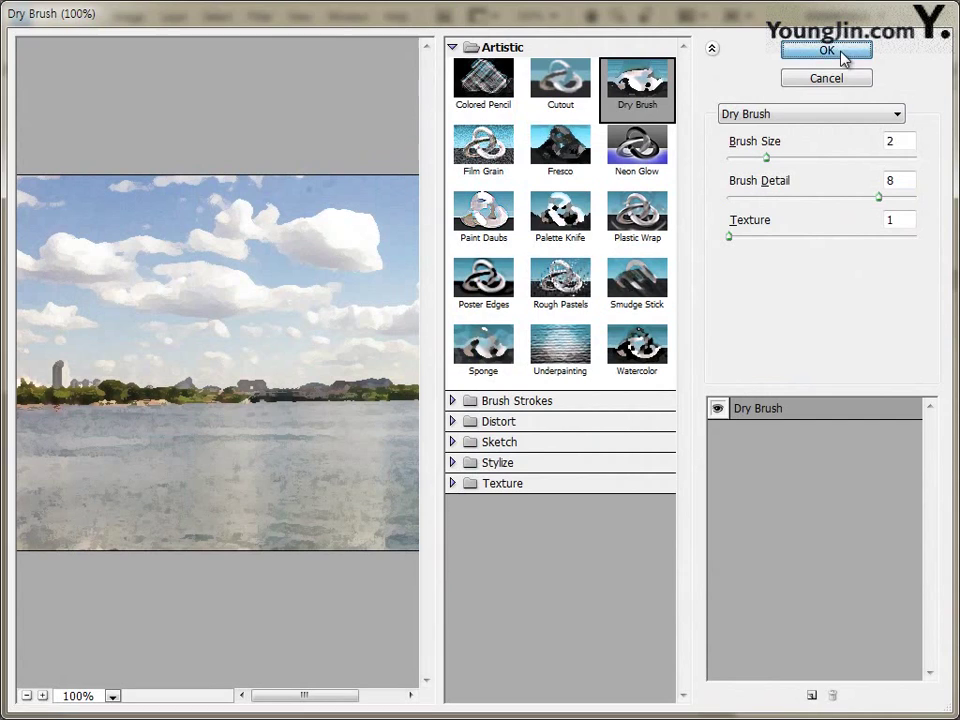
click(842, 55)
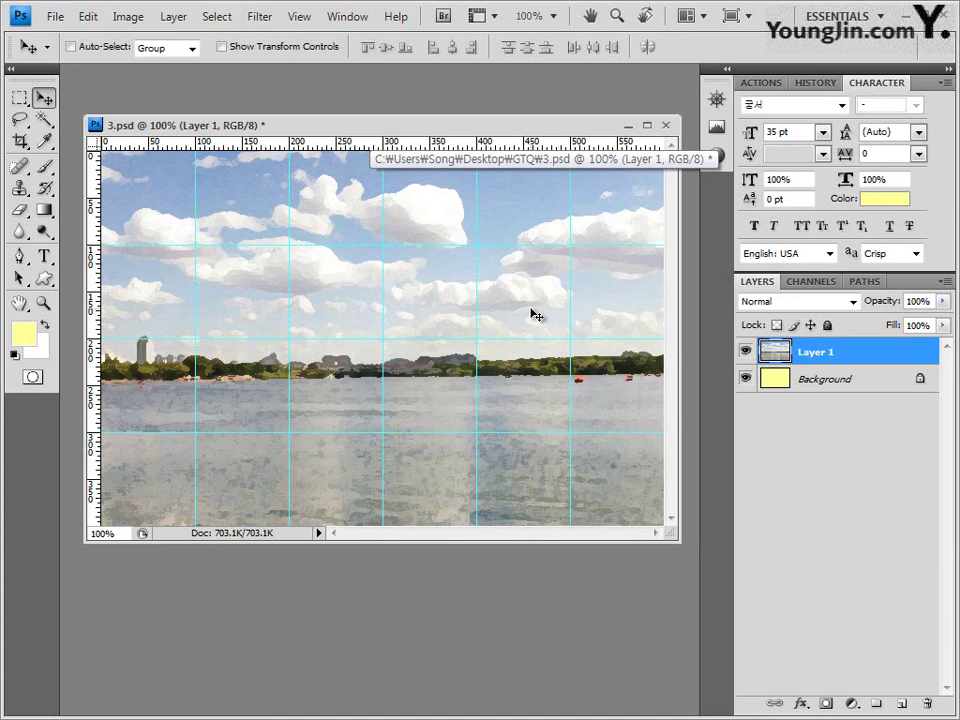
Add a layer mask to Layer 1 and fade the sky upward into the yellow background with a reversed black-to-white linear gradient
click(829, 706)
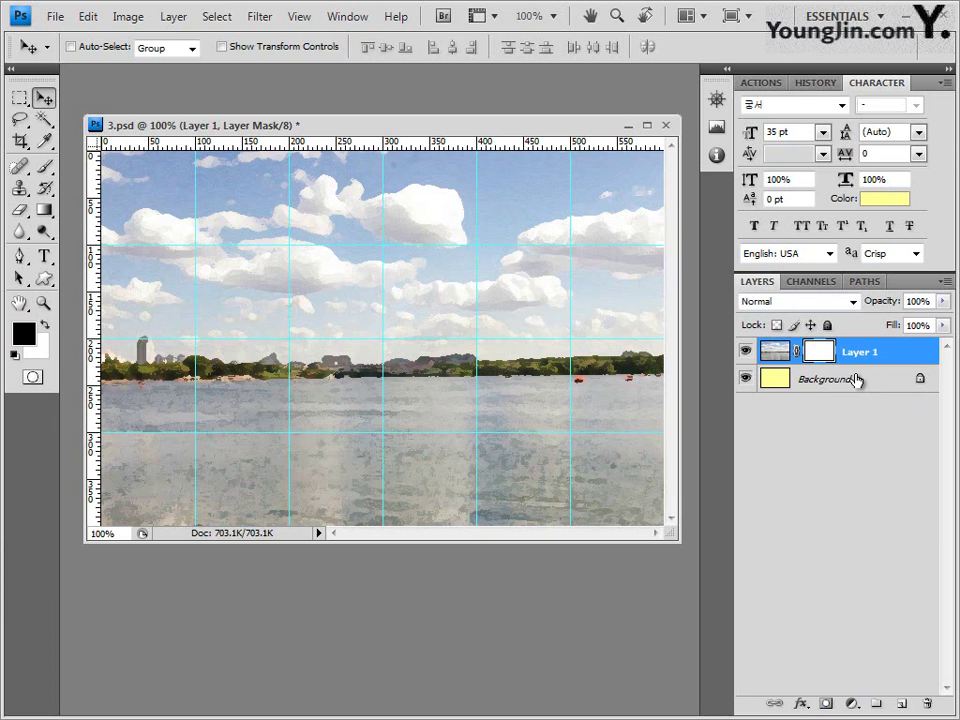
click(52, 214)
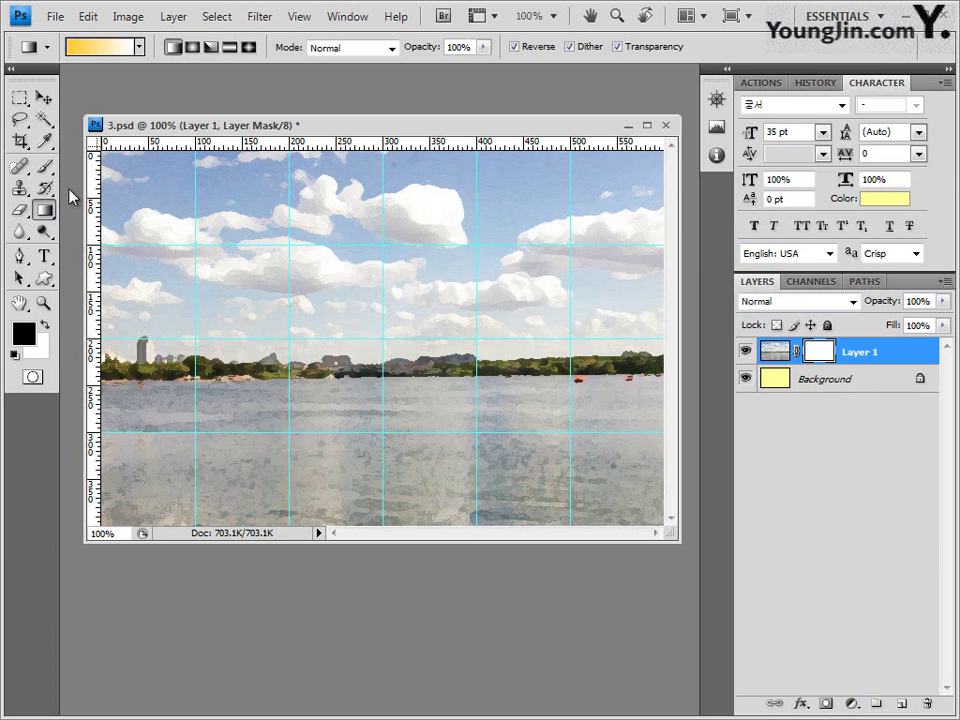
click(139, 47)
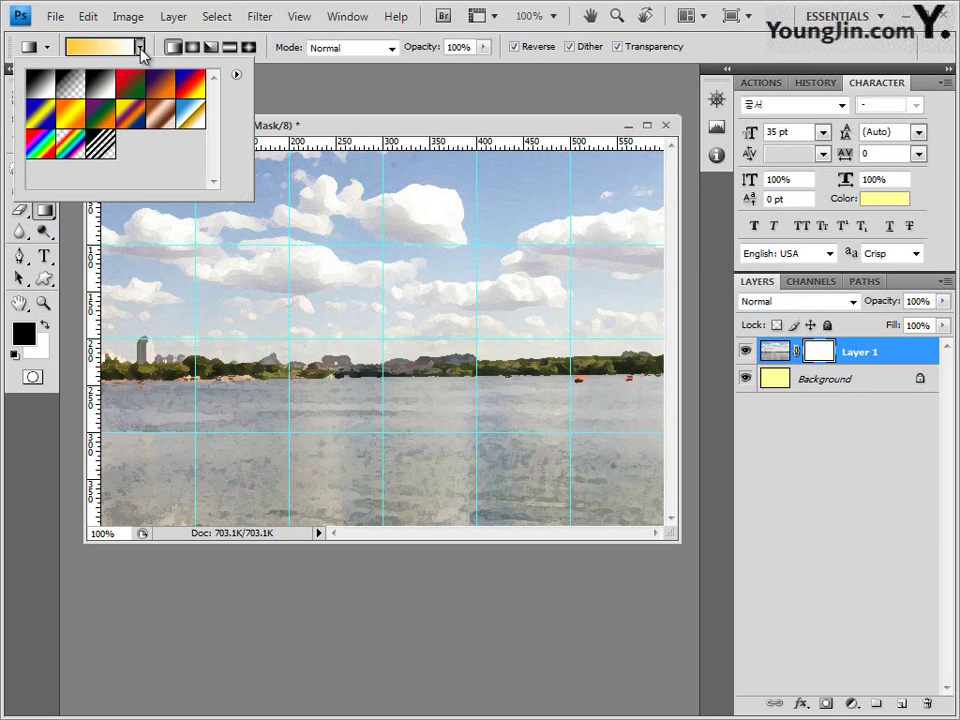
click(101, 88)
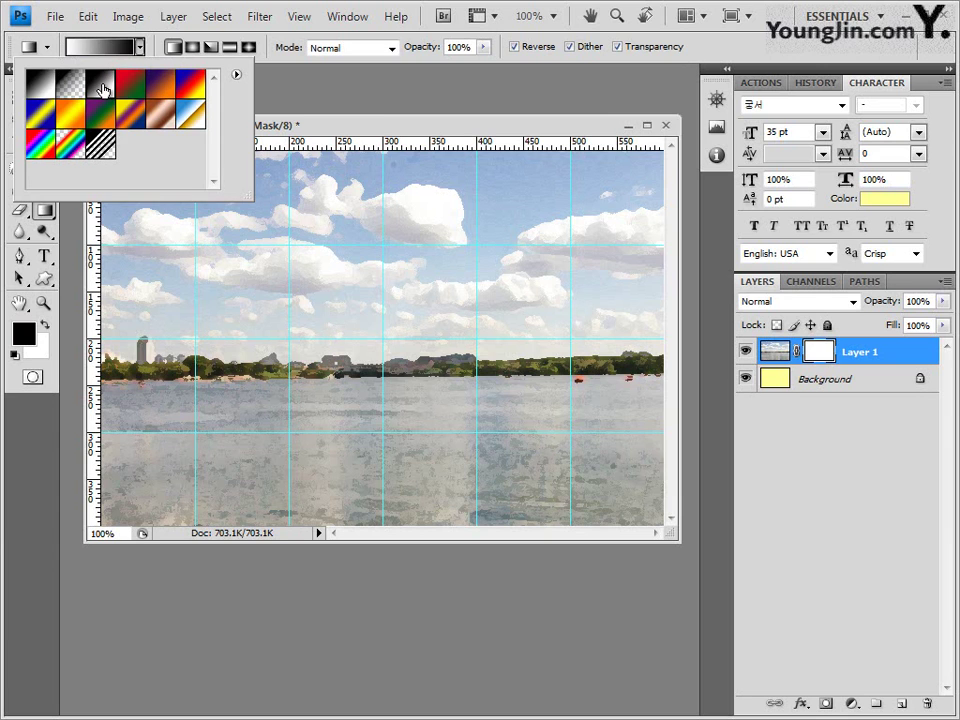
click(757, 62)
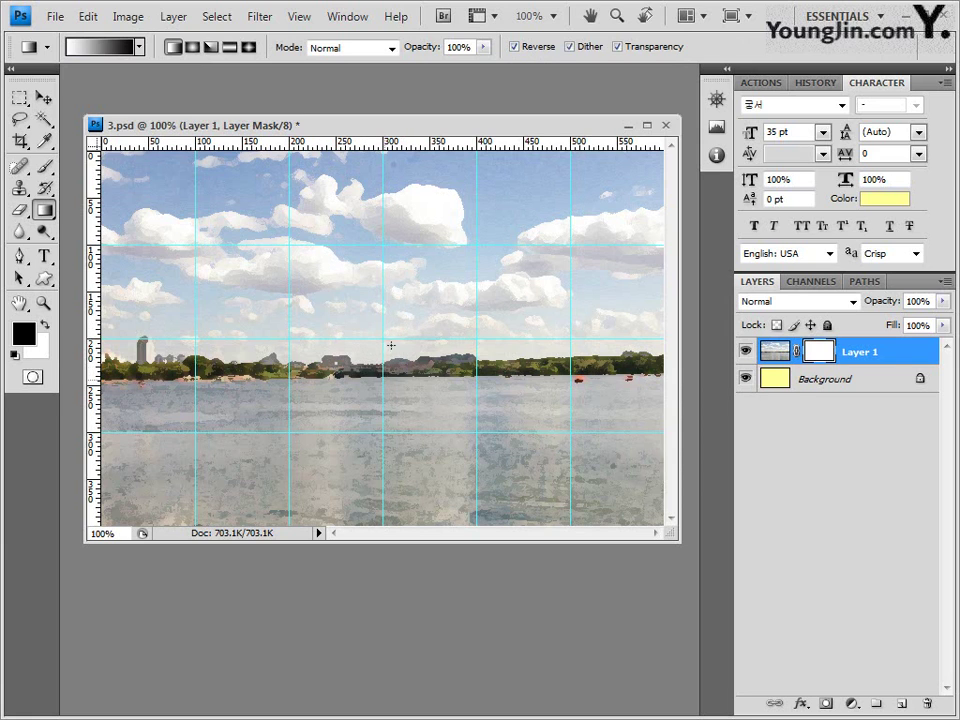
drag(396, 253, 392, 242)
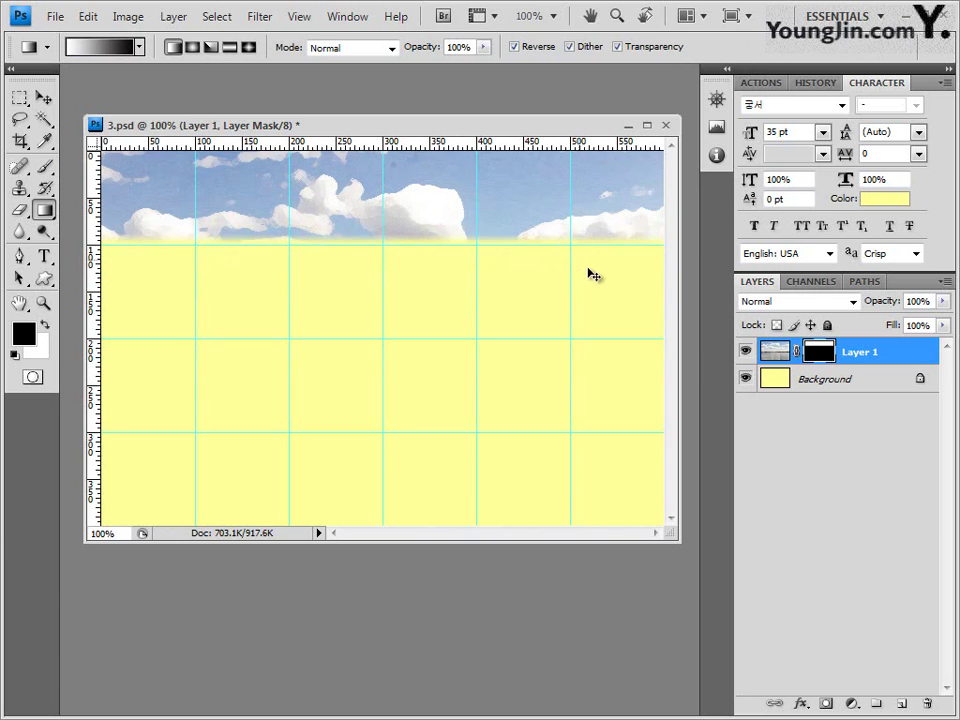
drag(592, 275, 329, 367)
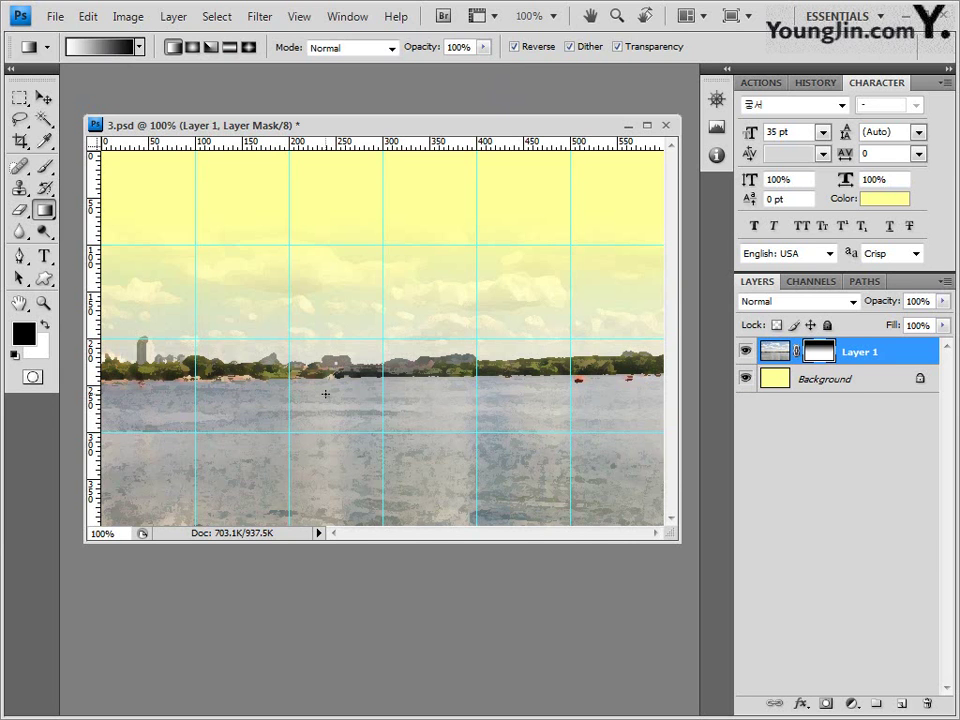
Open 2급-6.JPG from the 기출문제03 folder and float it in its own window over 3.psd
key(alt+Tab)
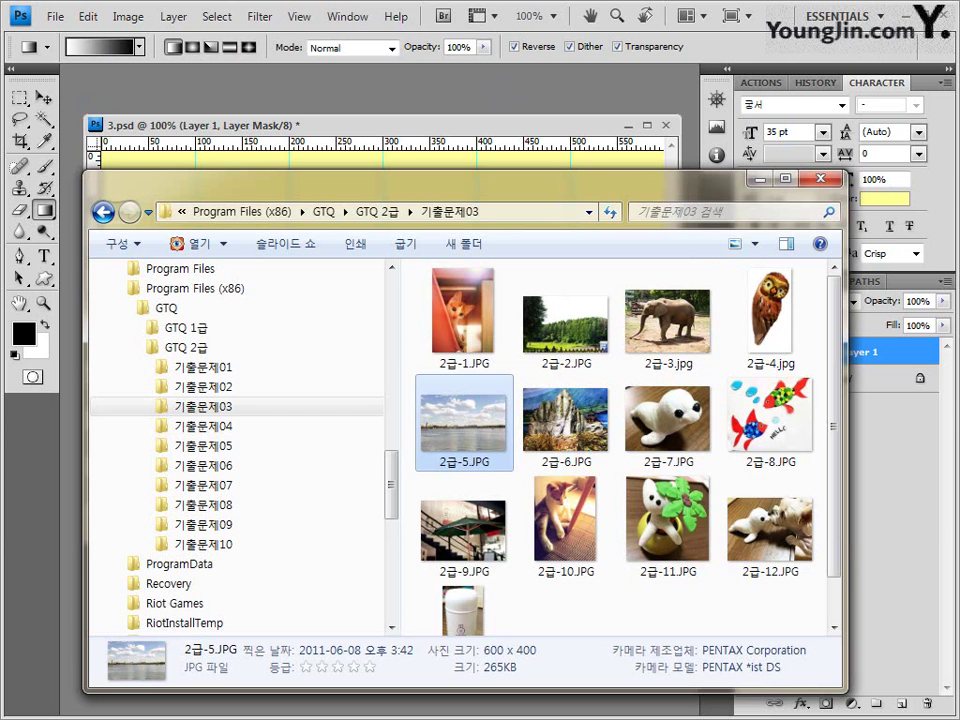
drag(566, 420, 447, 92)
drag(62, 70, 300, 162)
drag(416, 203, 456, 258)
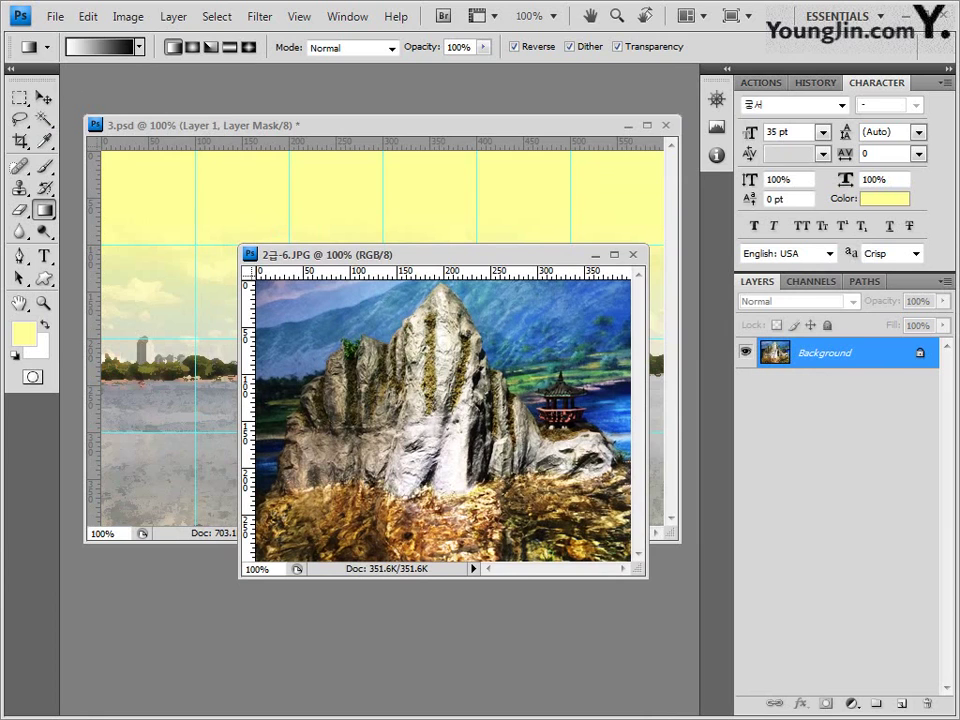
Trace the rock mountain and its grassy base with a closed Pen tool path, and load the path as a selection
click(20, 257)
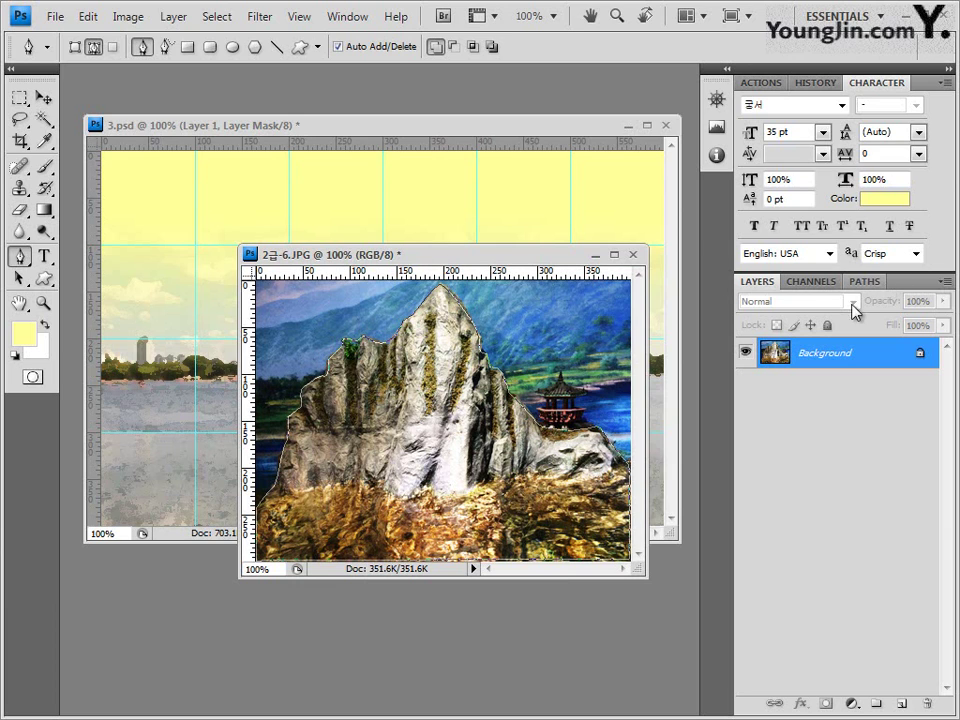
click(865, 283)
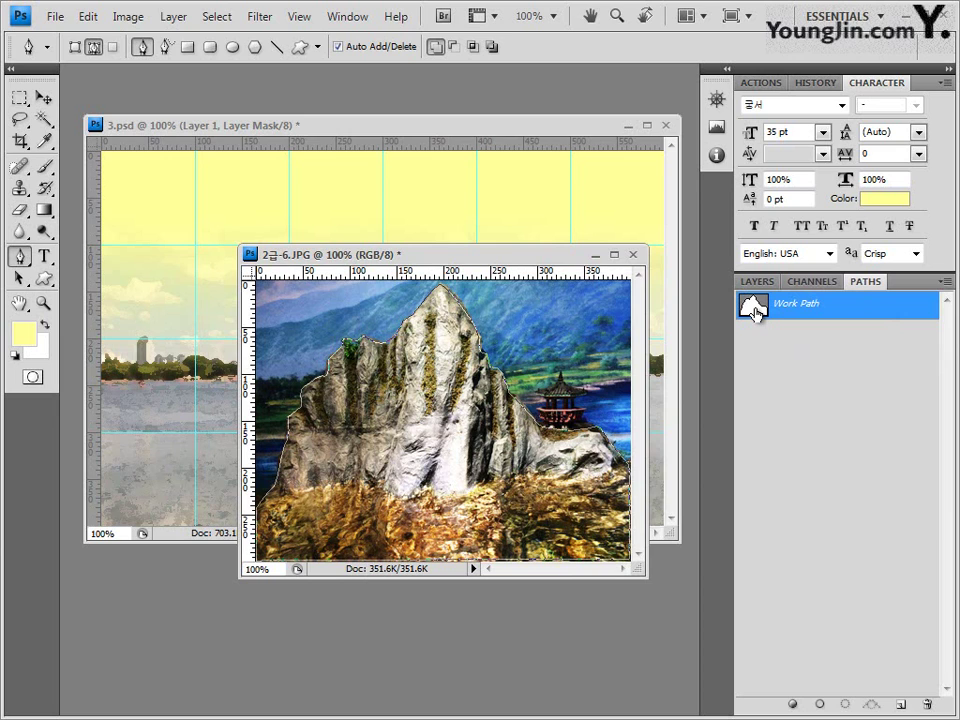
click(846, 706)
click(836, 596)
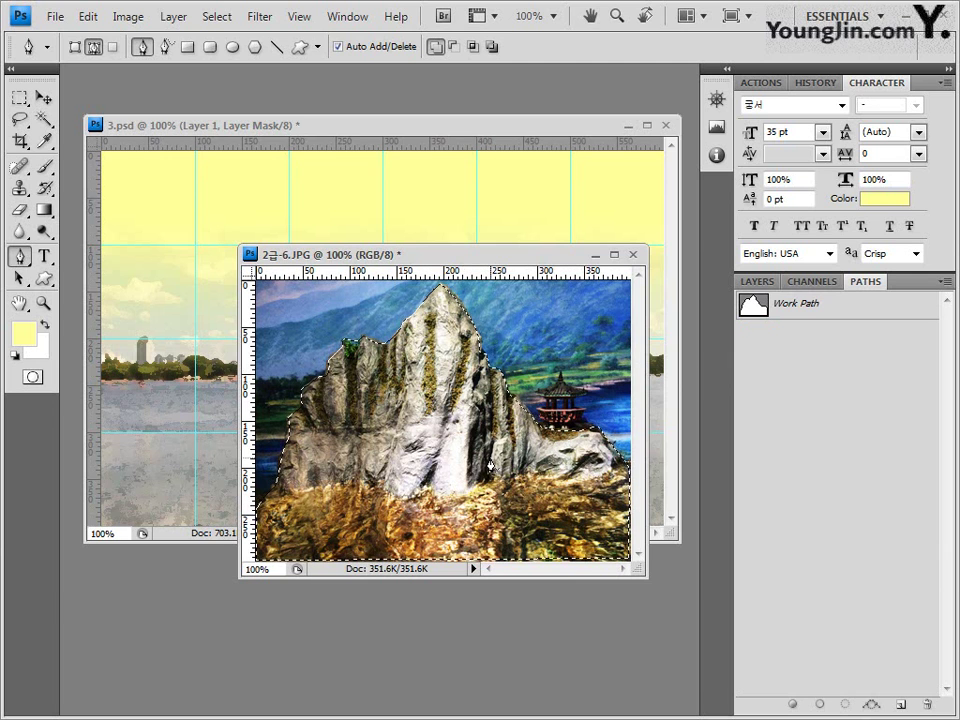
Copy the selected rock mountain, close 2급-6.JPG without saving, and paste the rock into 3.psd
drag(506, 254, 528, 317)
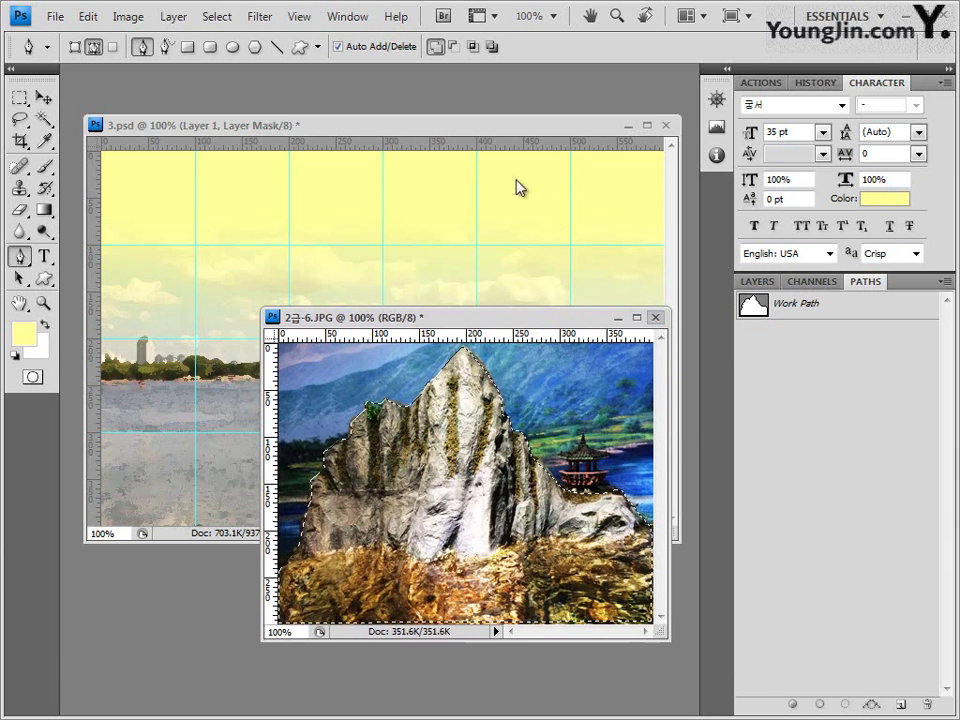
key(ctrl+w)
click(525, 400)
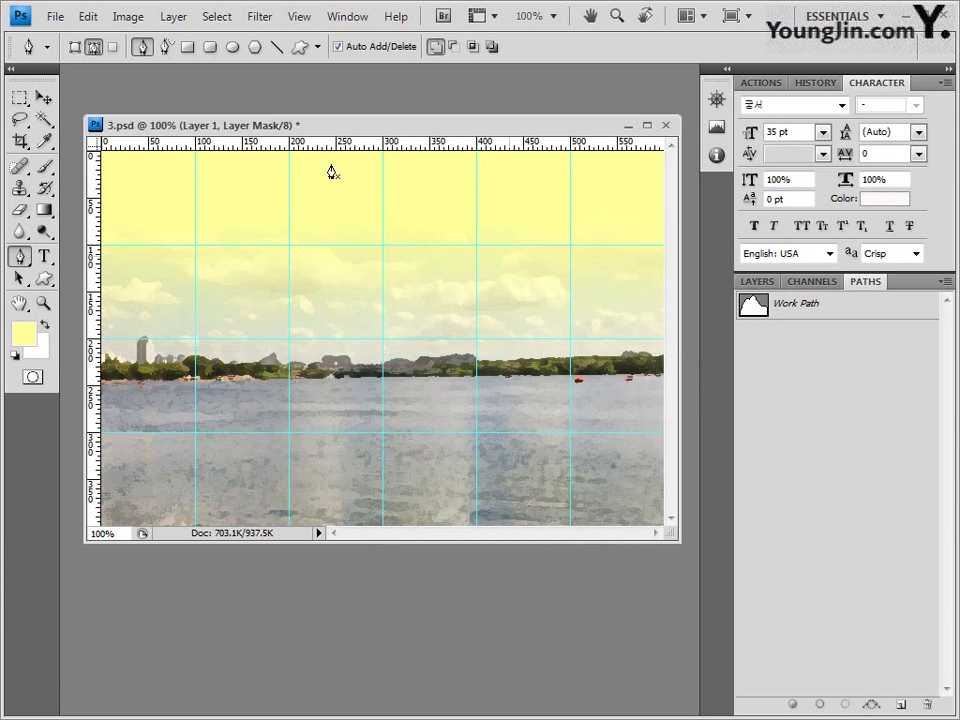
key(ctrl+v)
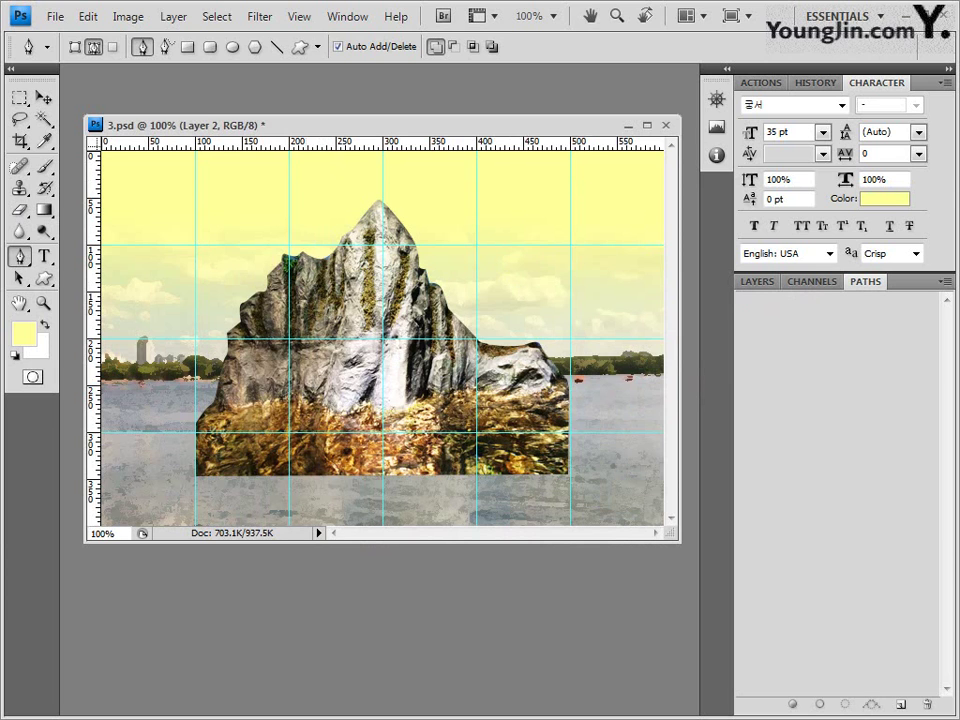
Flip the rock horizontally, scale it to about 75% width and 77% height, and set its base on the shoreline at the canvas's left edge
click(42, 100)
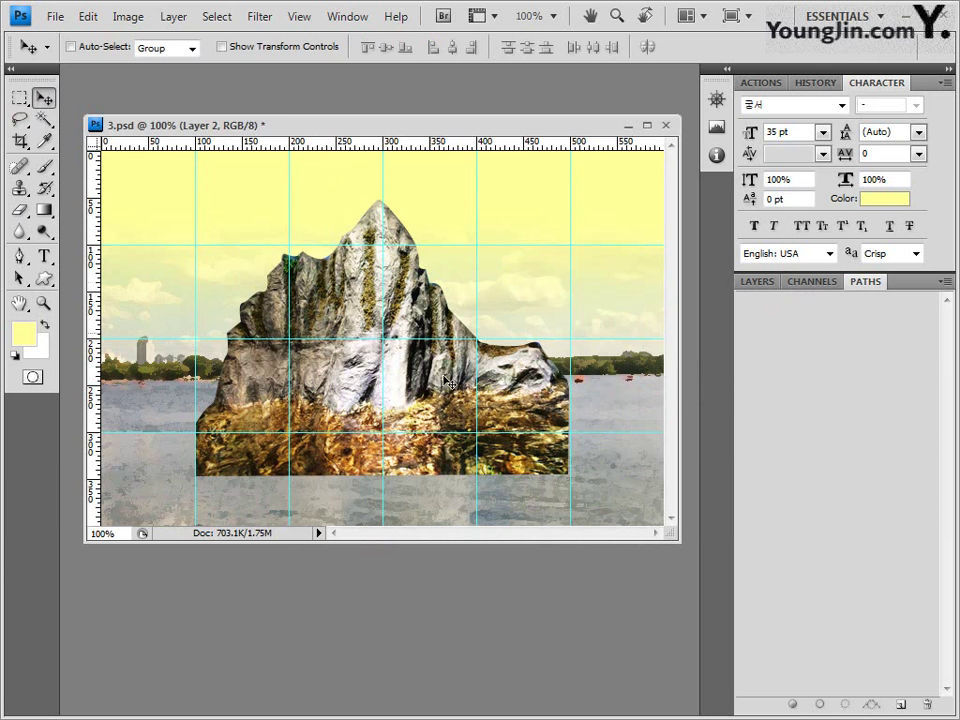
key(ctrl+t)
drag(414, 307, 317, 272)
drag(476, 440, 378, 389)
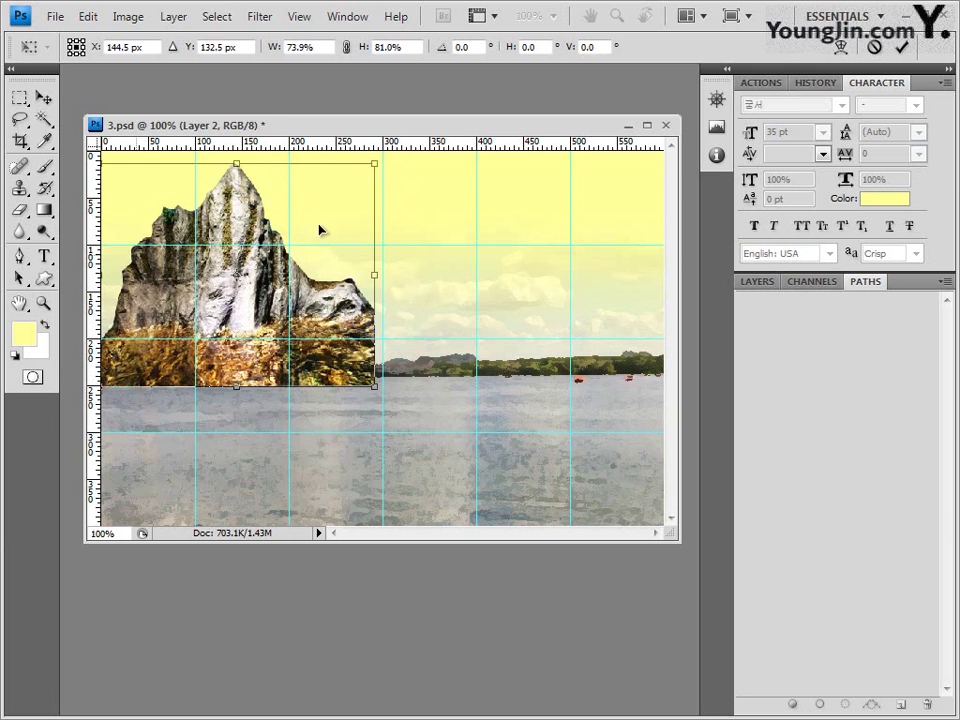
drag(280, 298, 340, 298)
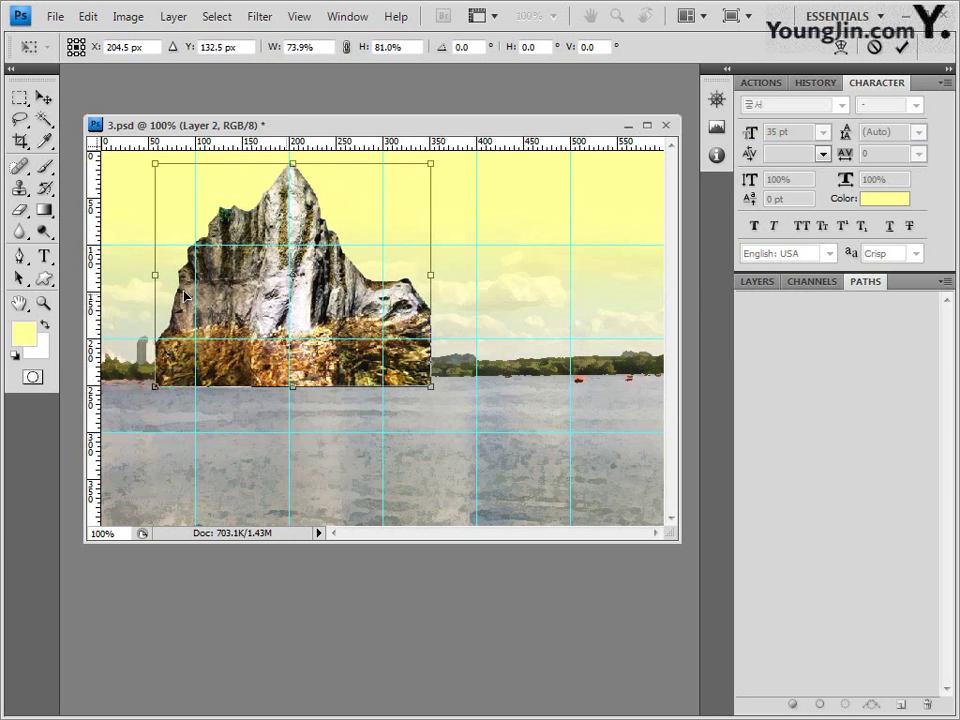
drag(226, 276, 664, 276)
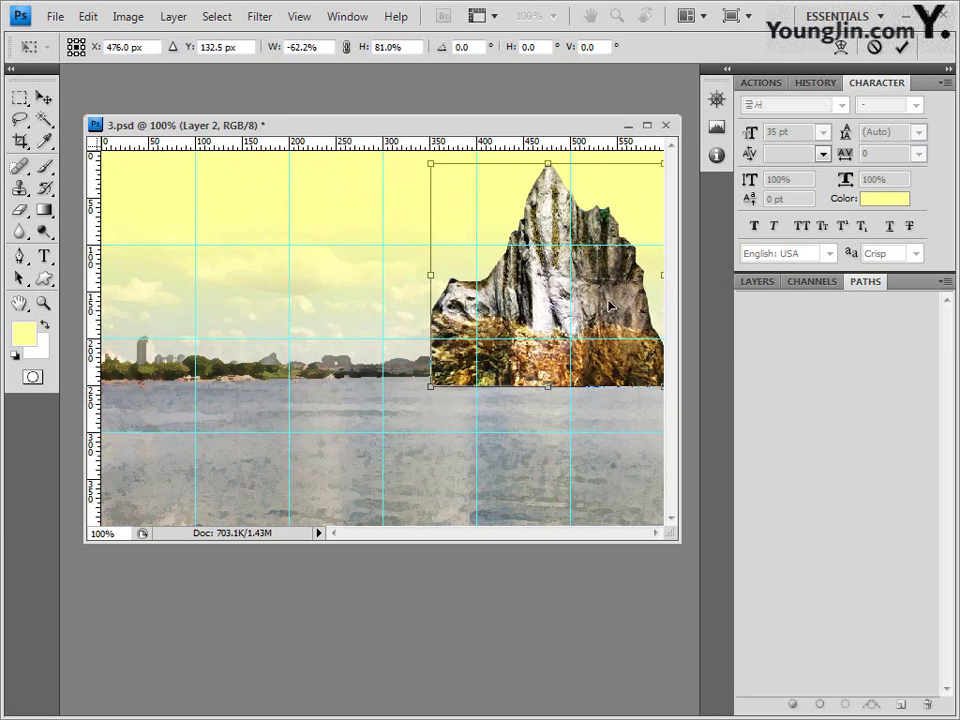
drag(613, 318, 283, 316)
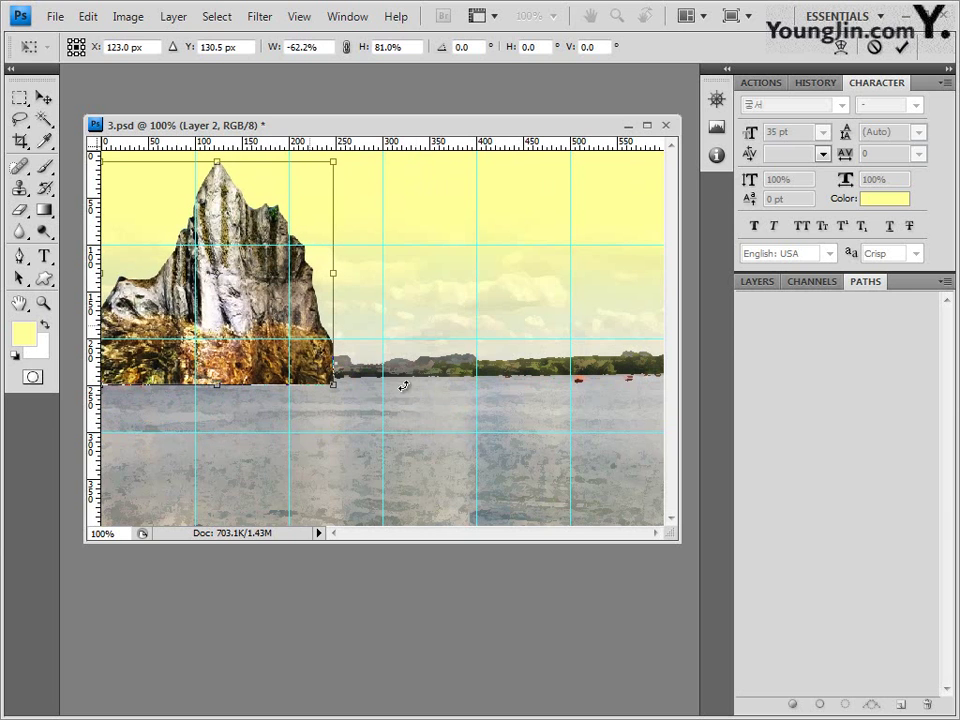
drag(335, 385, 378, 375)
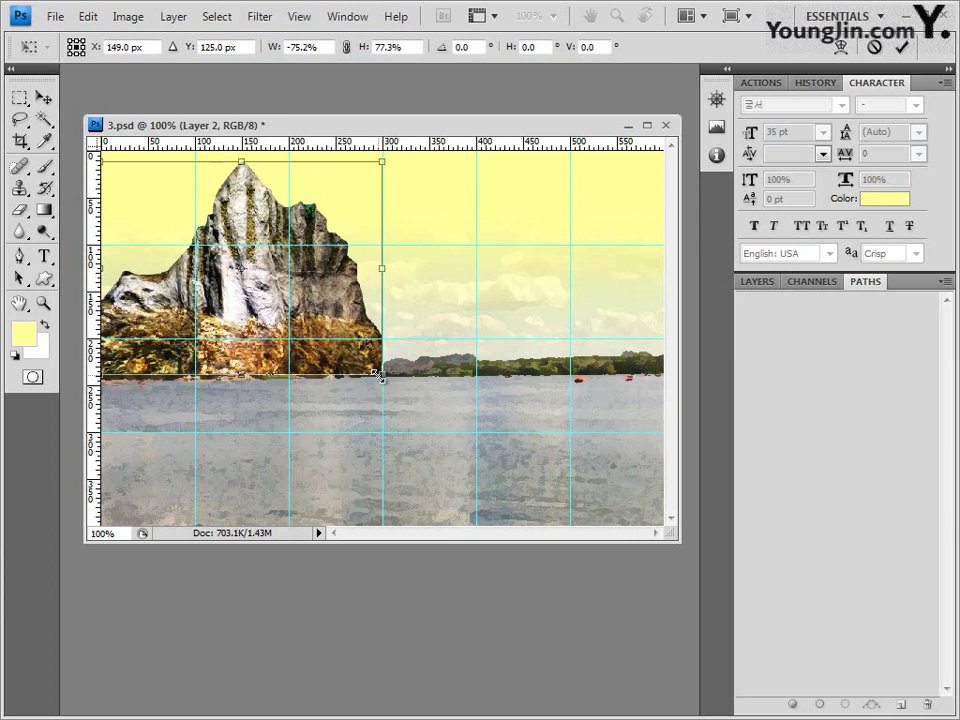
key(Return)
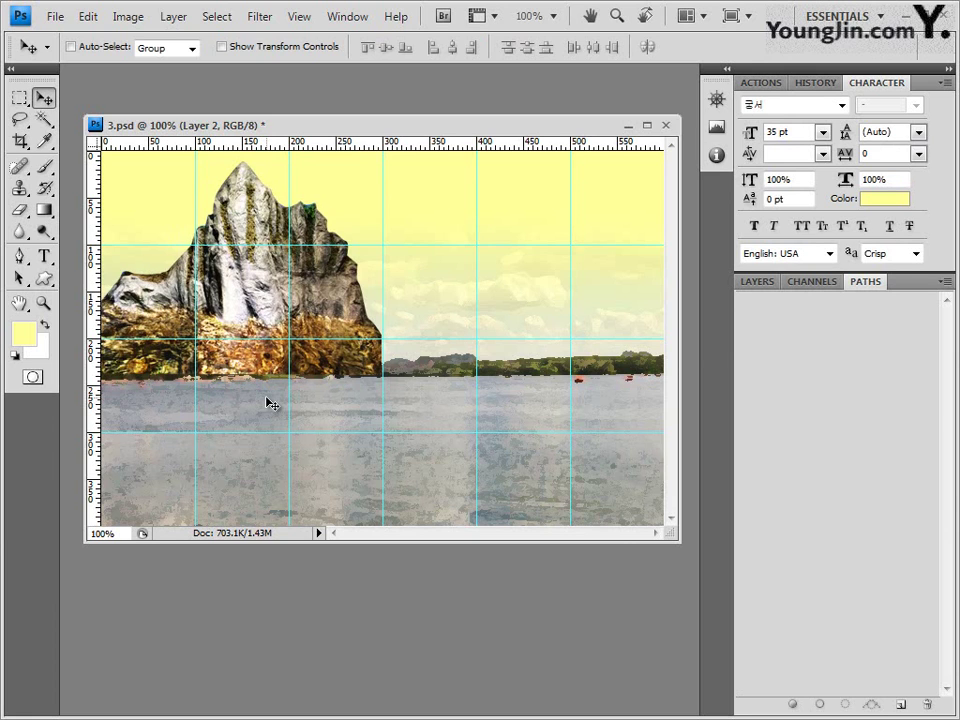
Add a Drop Shadow to the rock layer with Multiply mode, 75% opacity, 120° angle, 5 px distance and 5 px size
click(757, 283)
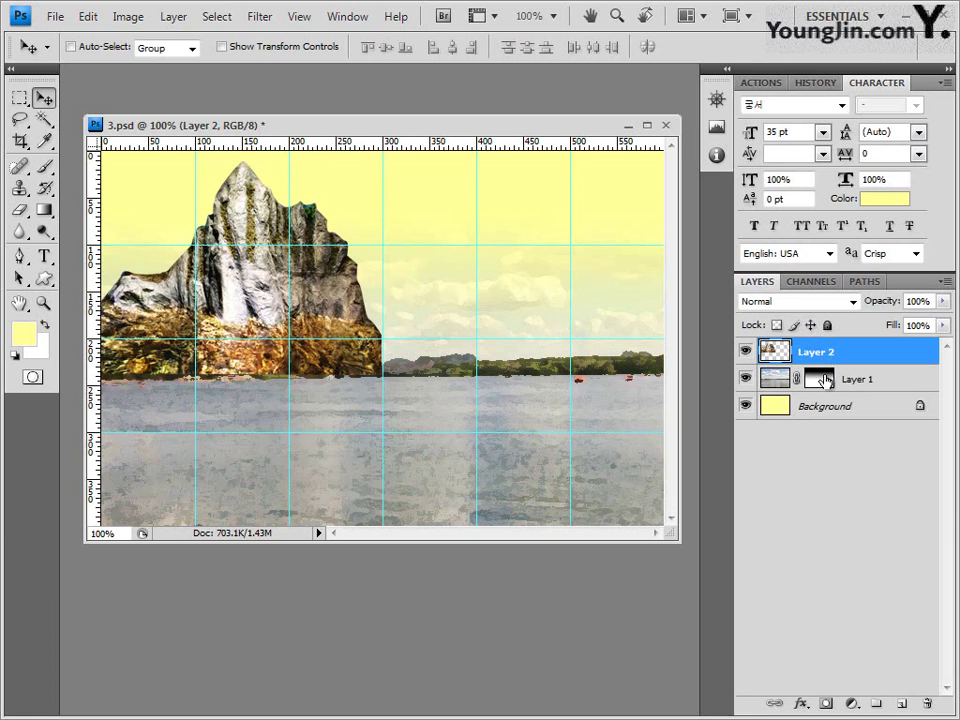
click(803, 705)
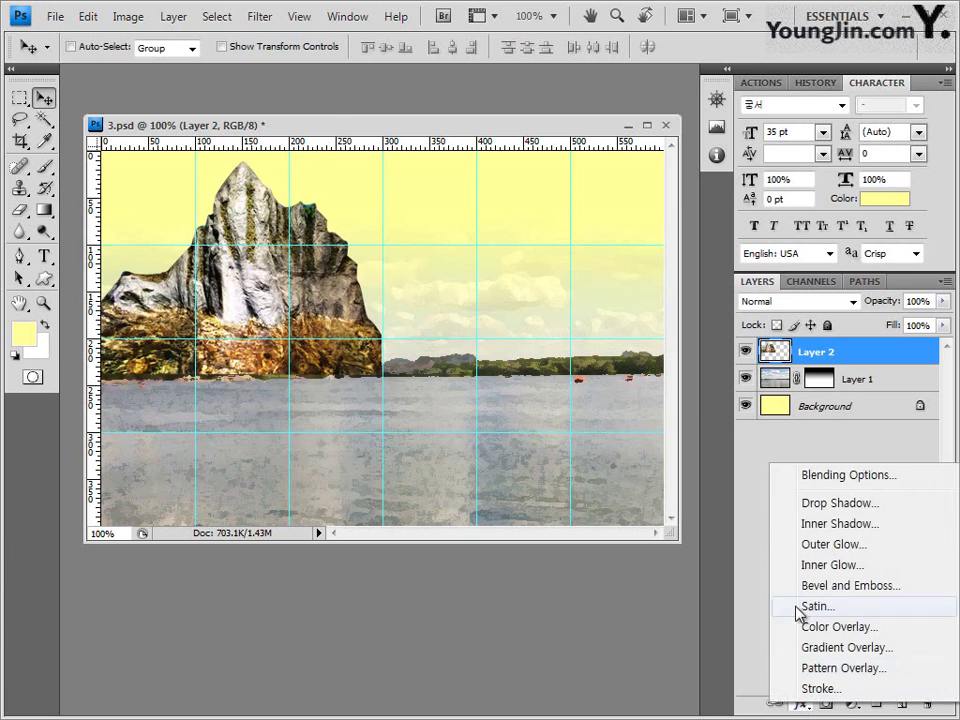
click(782, 501)
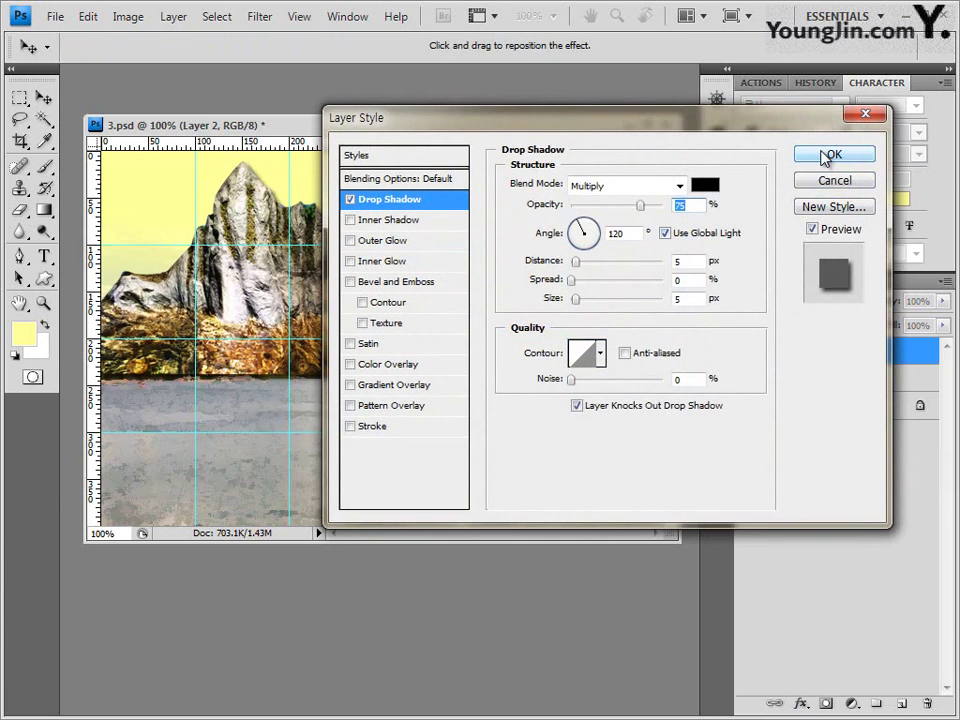
click(822, 155)
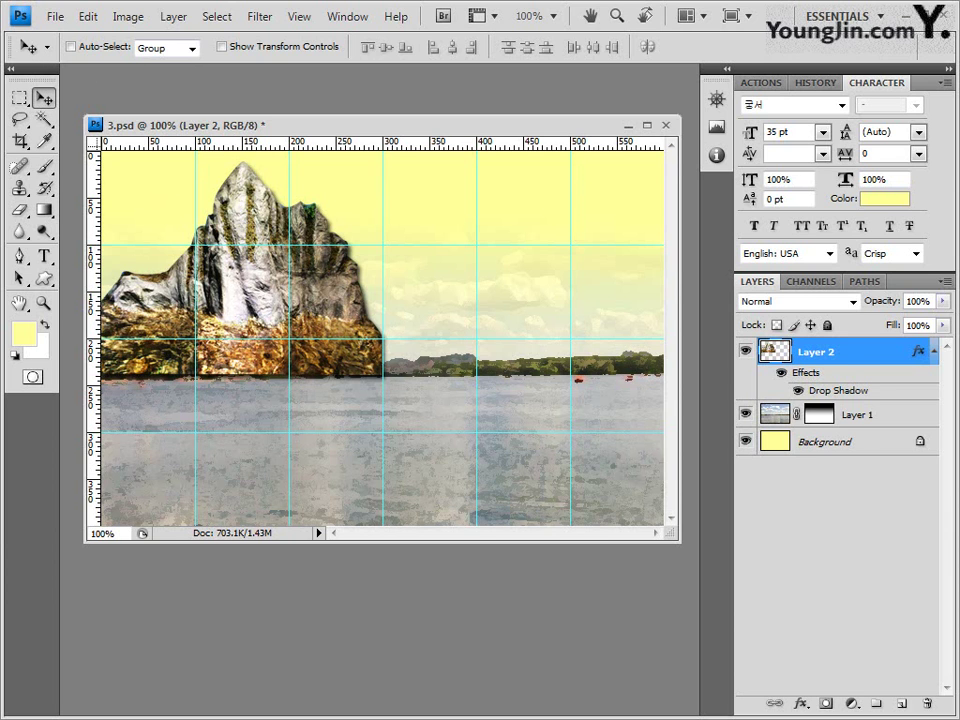
Open 2급-7.JPG from the 기출문제03 folder and float it in its own window over 3.psd
key(alt+Tab)
click(667, 415)
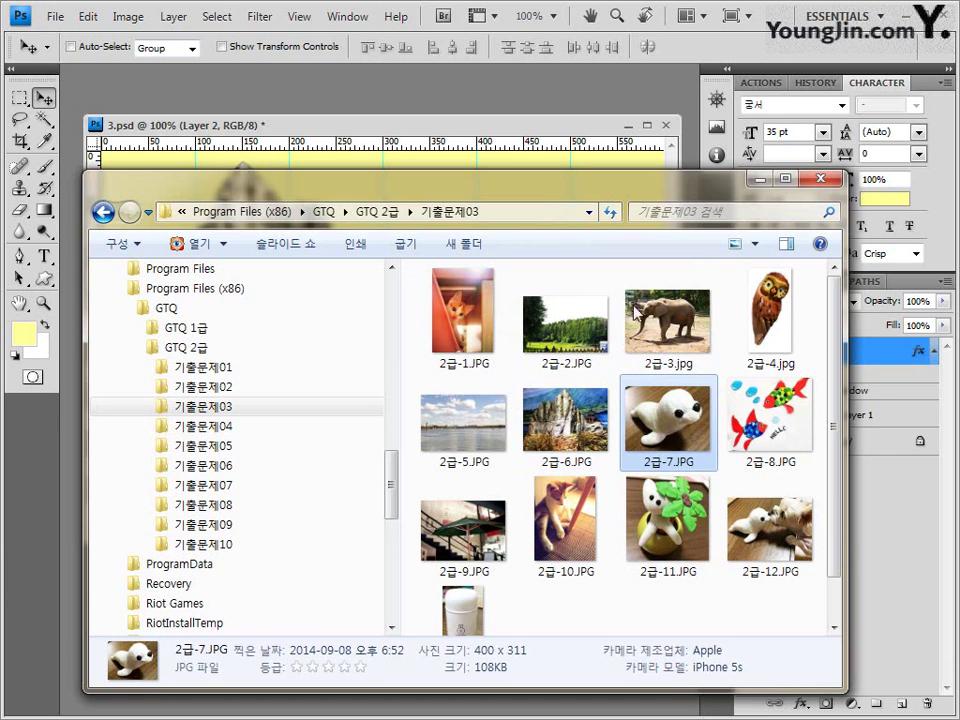
drag(667, 420, 480, 90)
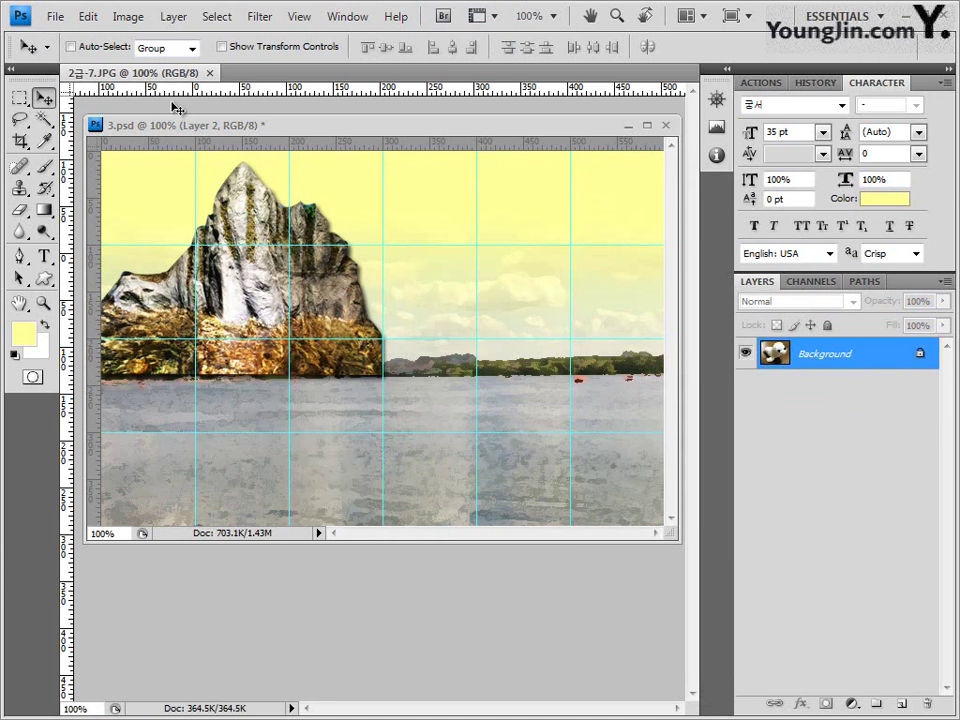
drag(165, 73, 354, 195)
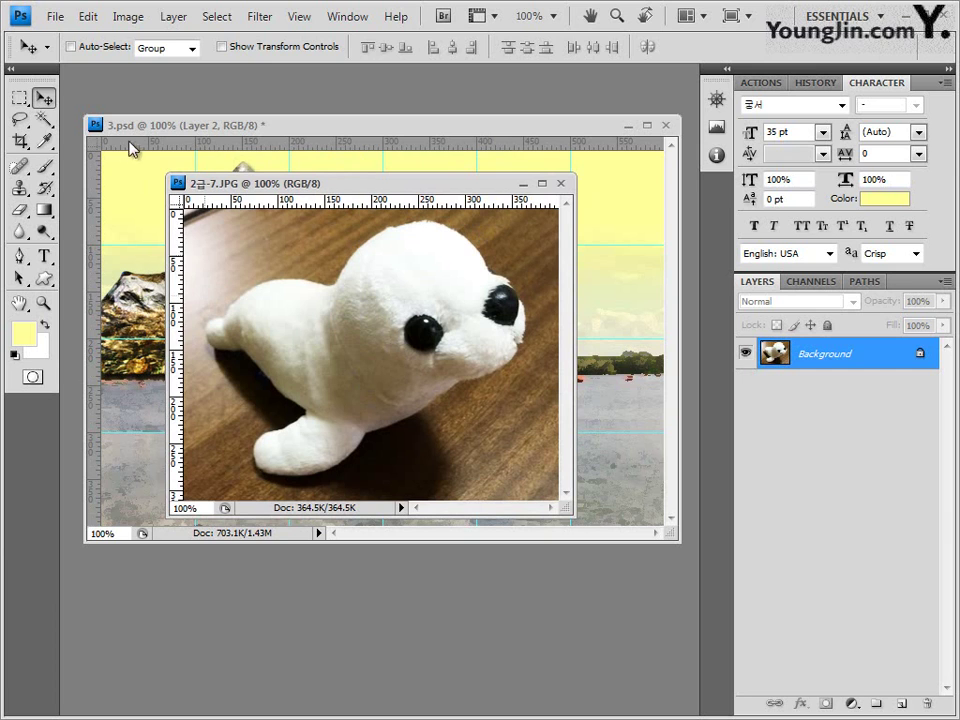
Select the whole white seal, including its eyes and tail, with the Quick Selection tool using a 30 px brush
click(44, 119)
click(120, 118)
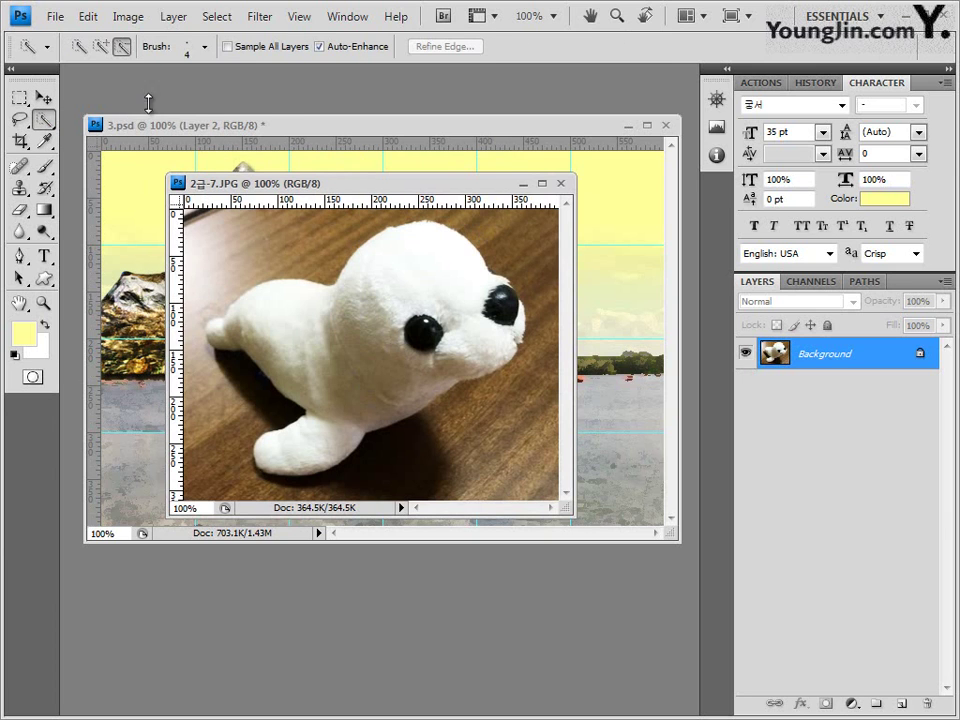
click(205, 46)
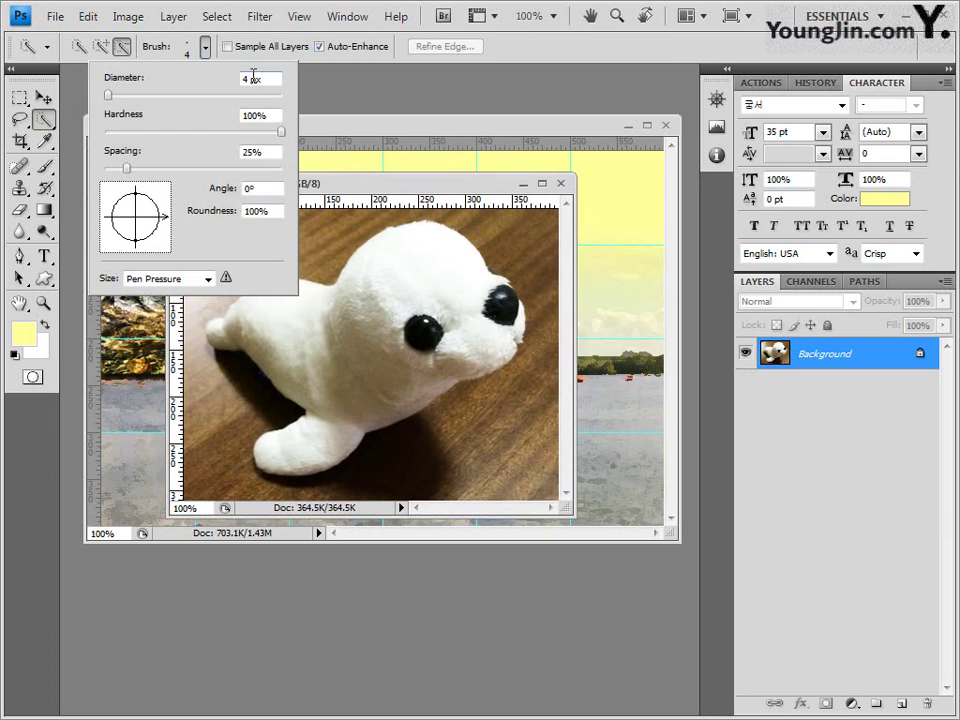
text(30)
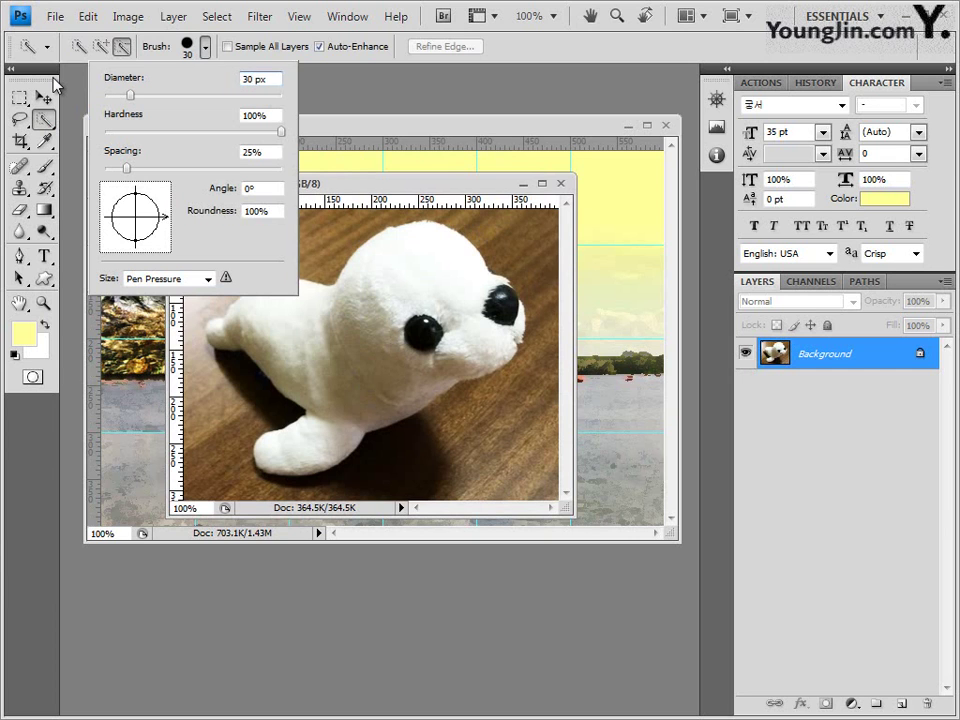
key(Return)
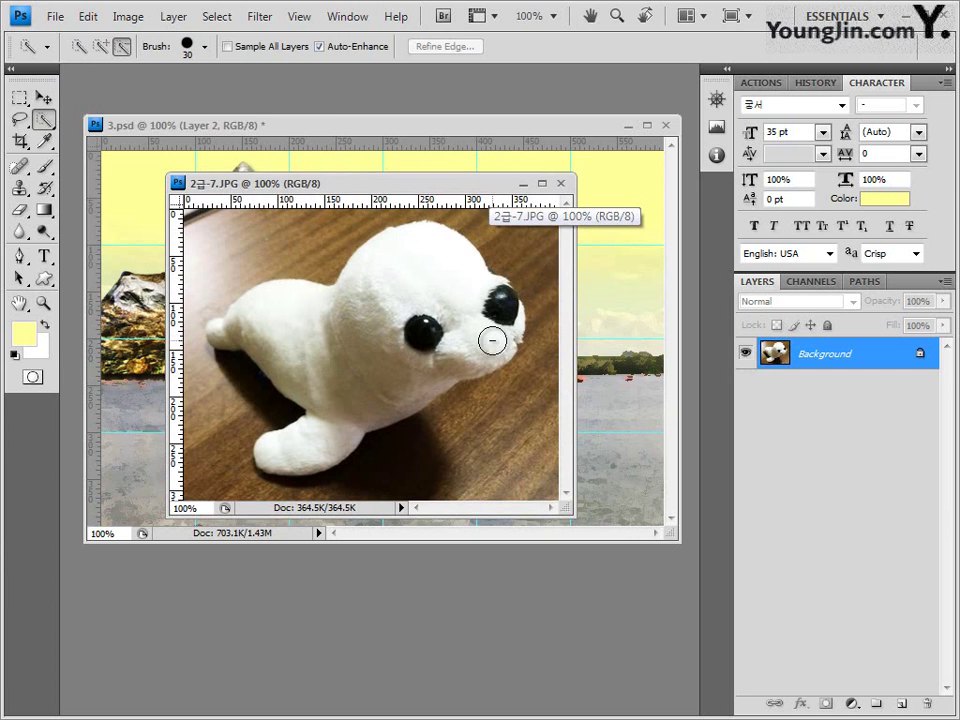
mouse_move(493, 340)
mouse_down()
mouse_move(500, 321)
mouse_move(489, 303)
mouse_up()
mouse_move(487, 293)
mouse_down()
mouse_move(446, 255)
mouse_move(327, 310)
mouse_move(272, 317)
mouse_move(304, 343)
mouse_move(247, 333)
mouse_up()
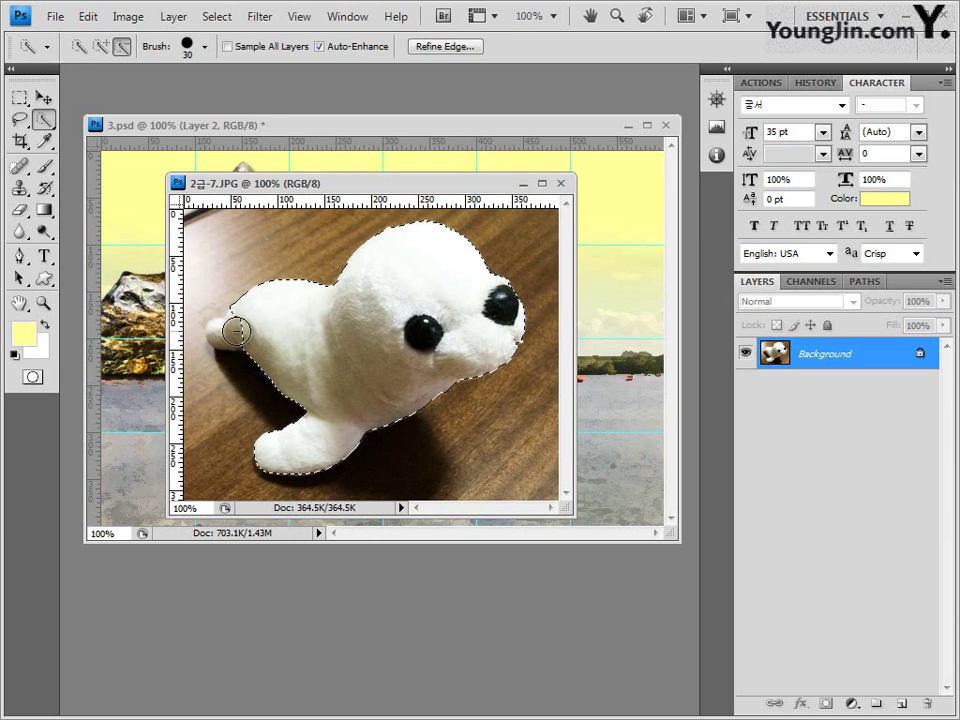
click(240, 340)
alt+click(245, 330)
click(216, 330)
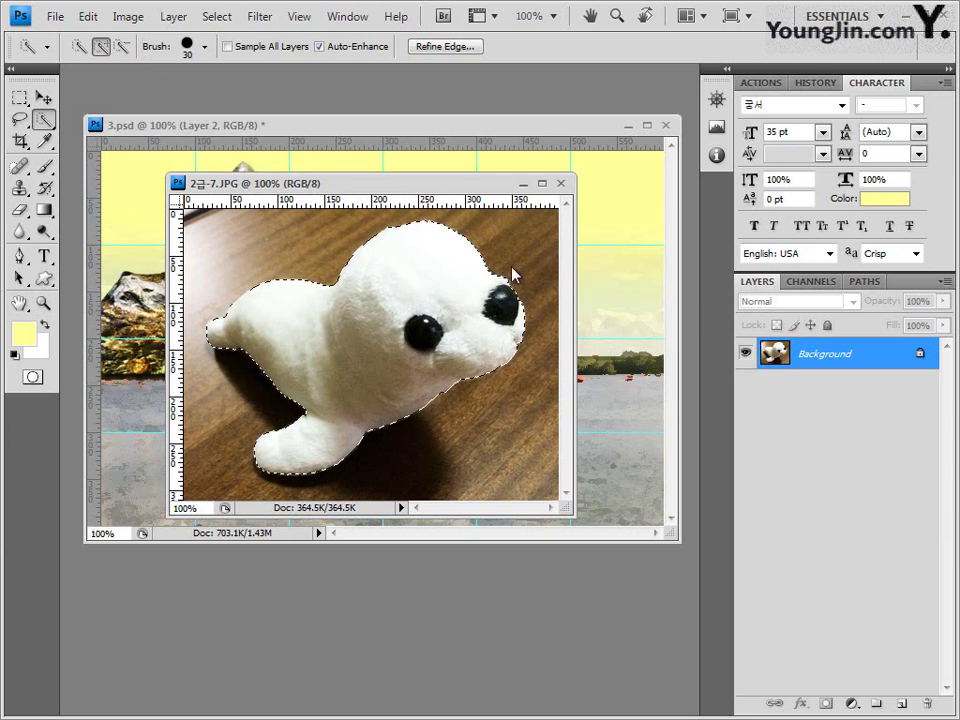
Copy the selected seal, close 2급-7.JPG, and paste the seal into 3.psd
drag(521, 186, 639, 326)
click(678, 324)
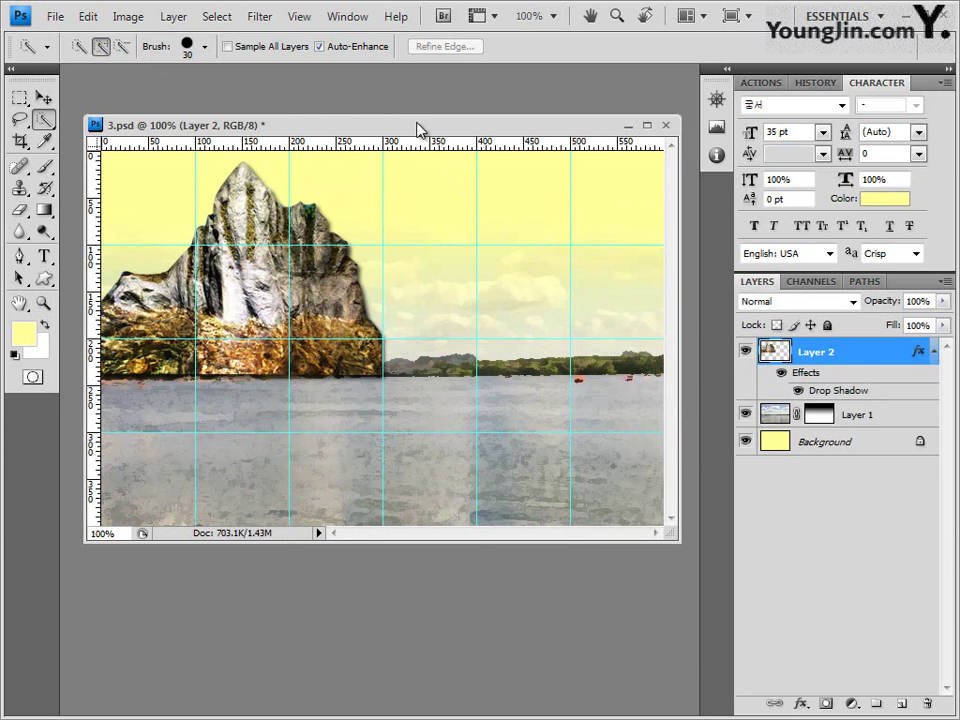
key(ctrl+v)
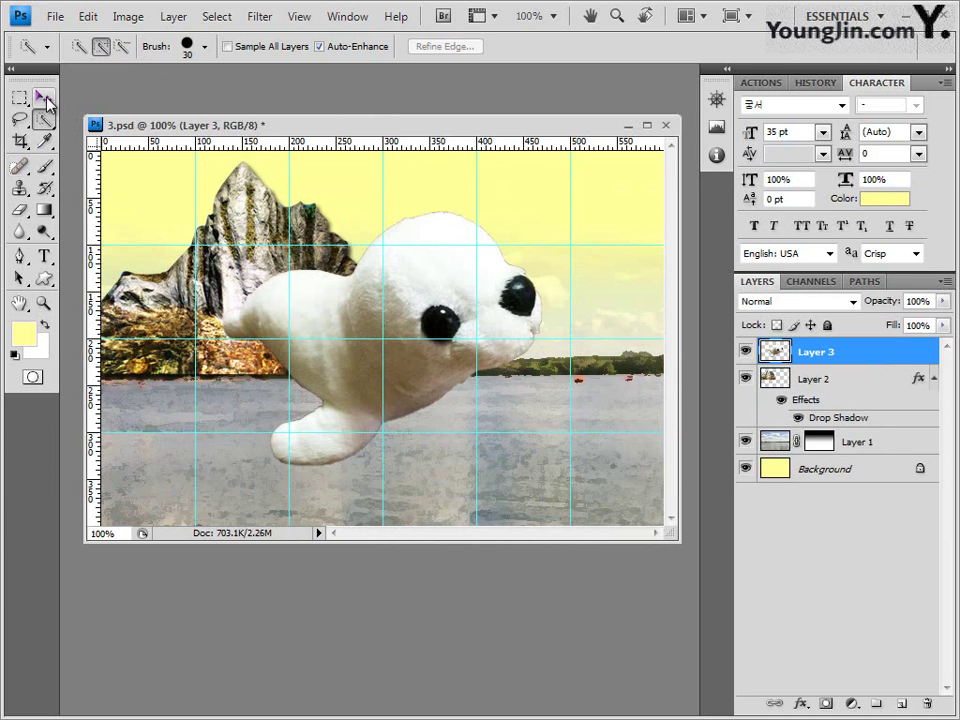
Scale the seal to about 135 px wide and place it across the shoreline at the rock's lower right corner
click(44, 98)
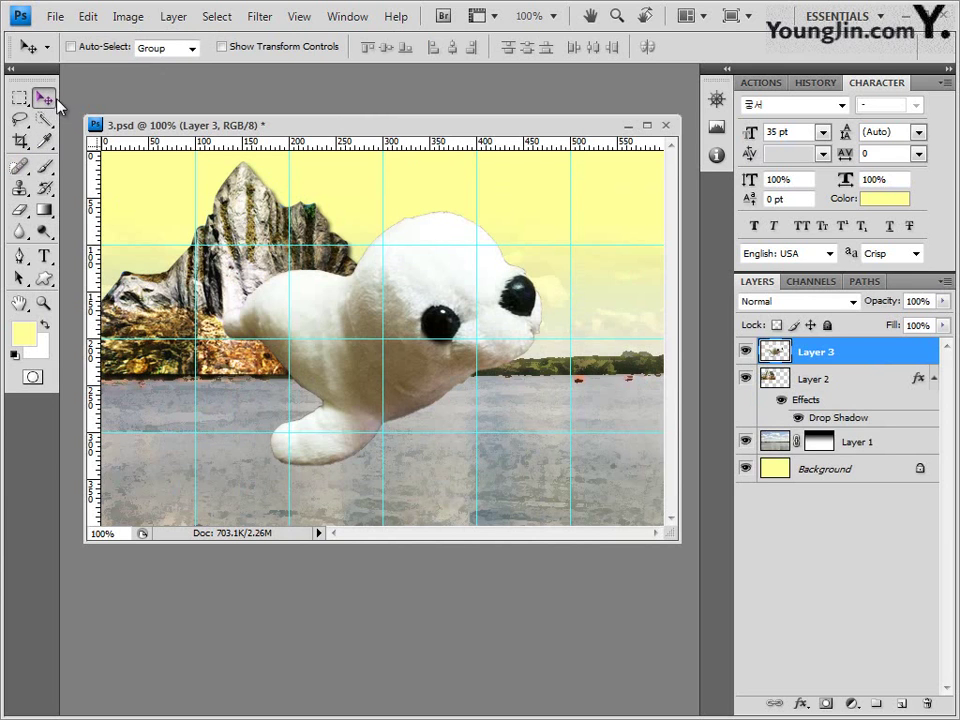
key(ctrl+t)
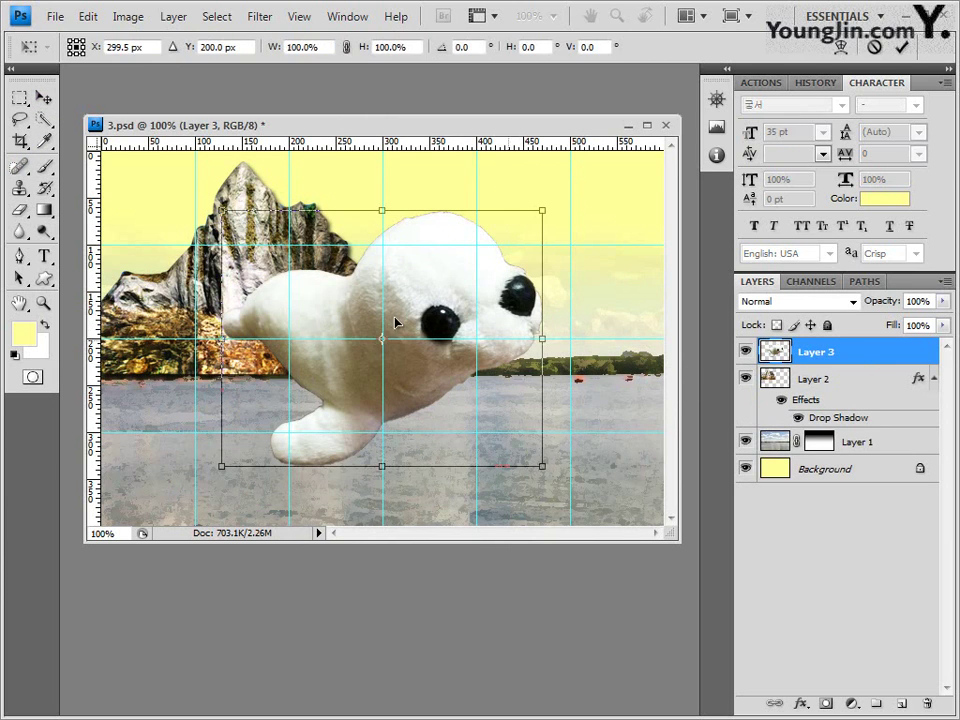
drag(221, 210, 403, 330)
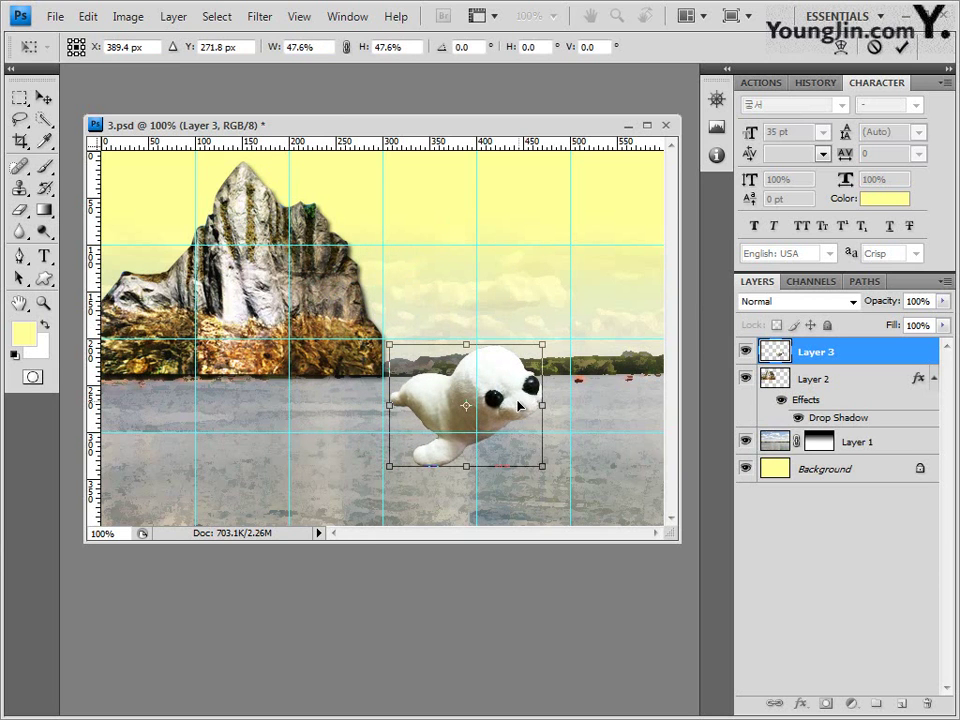
drag(511, 405, 370, 369)
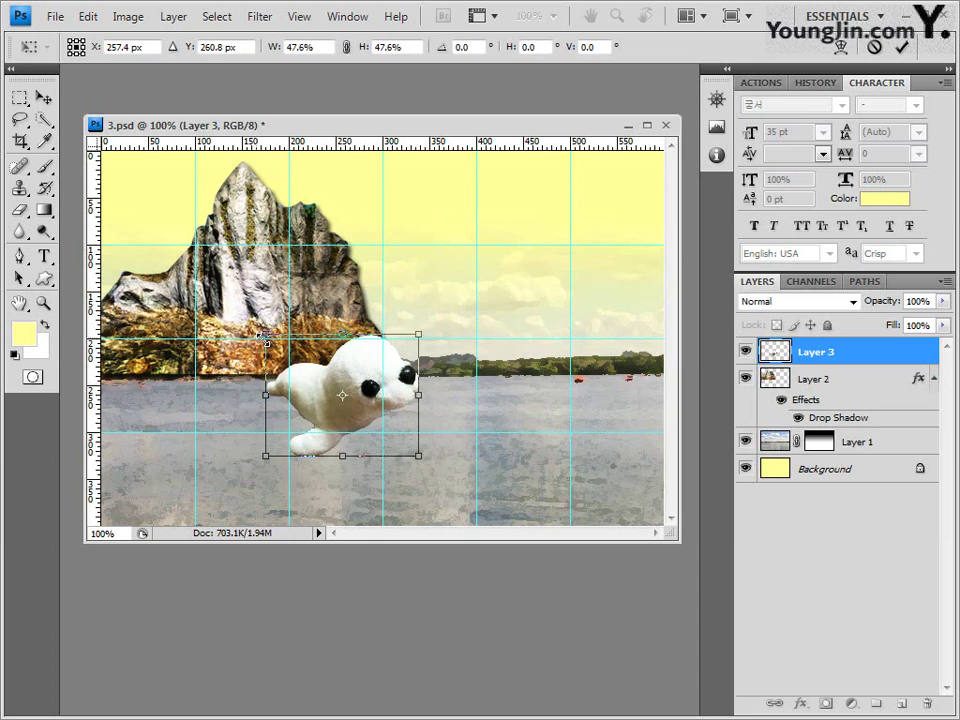
drag(266, 333, 274, 326)
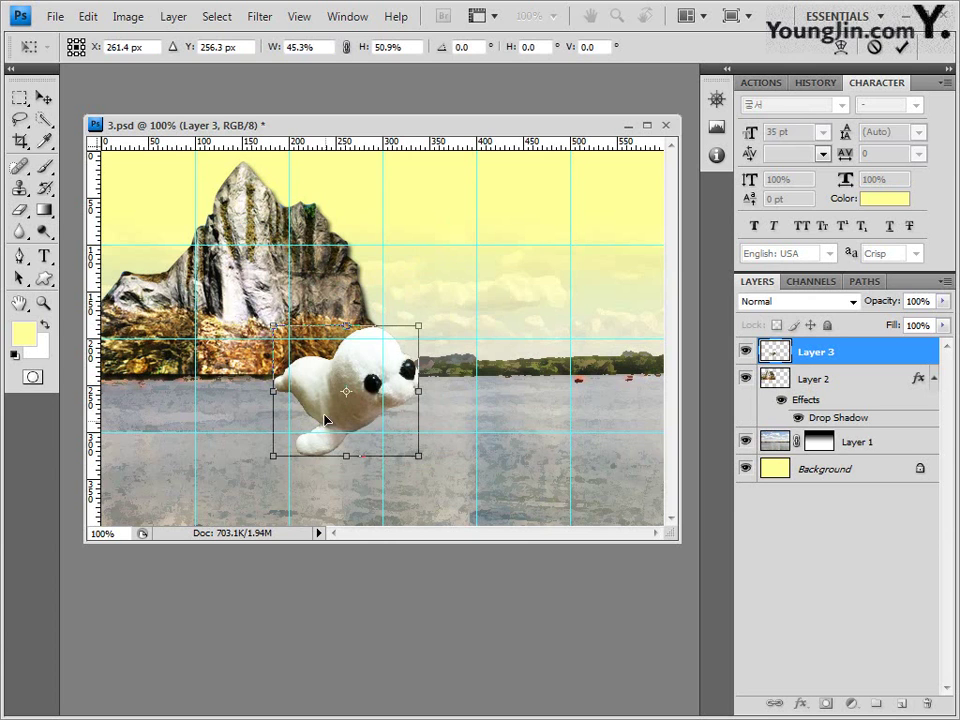
drag(325, 420, 328, 405)
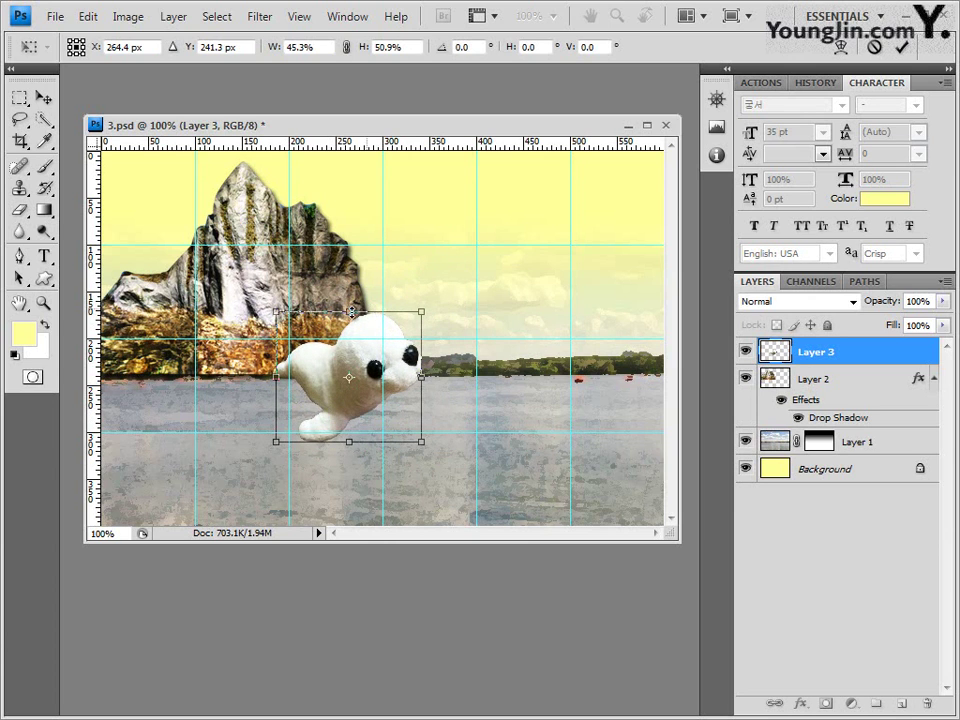
drag(349, 312, 348, 324)
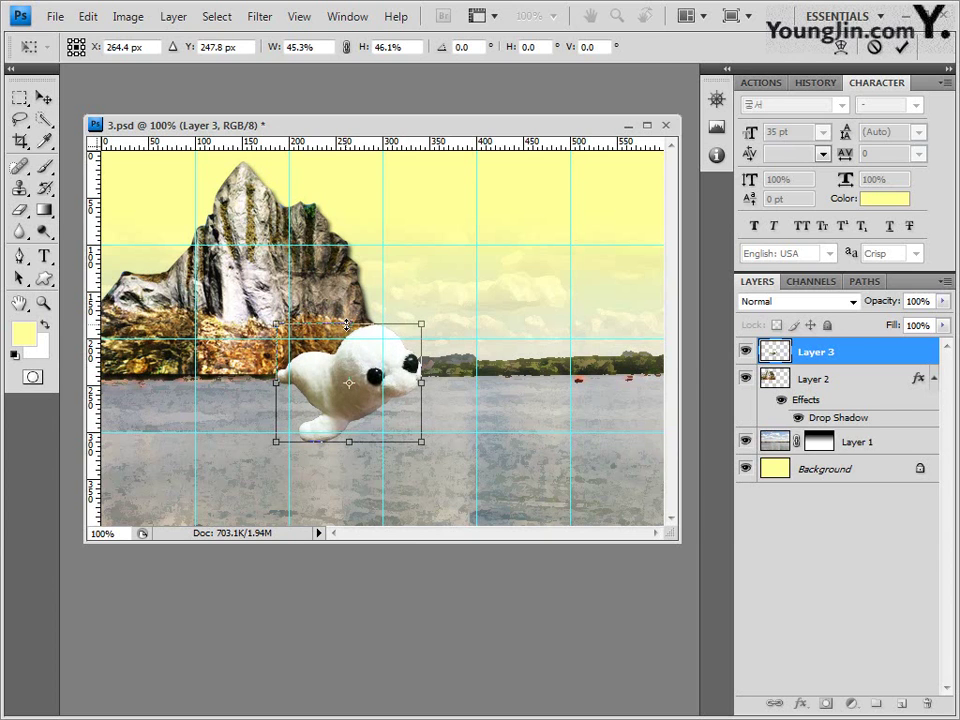
key(Return)
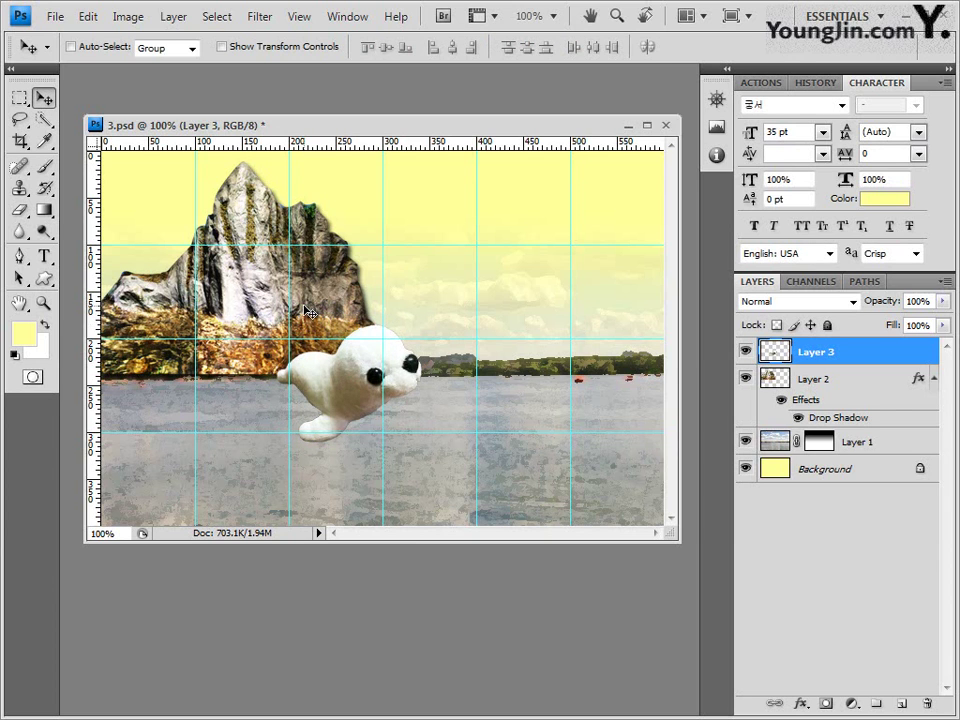
key(ctrl+z)
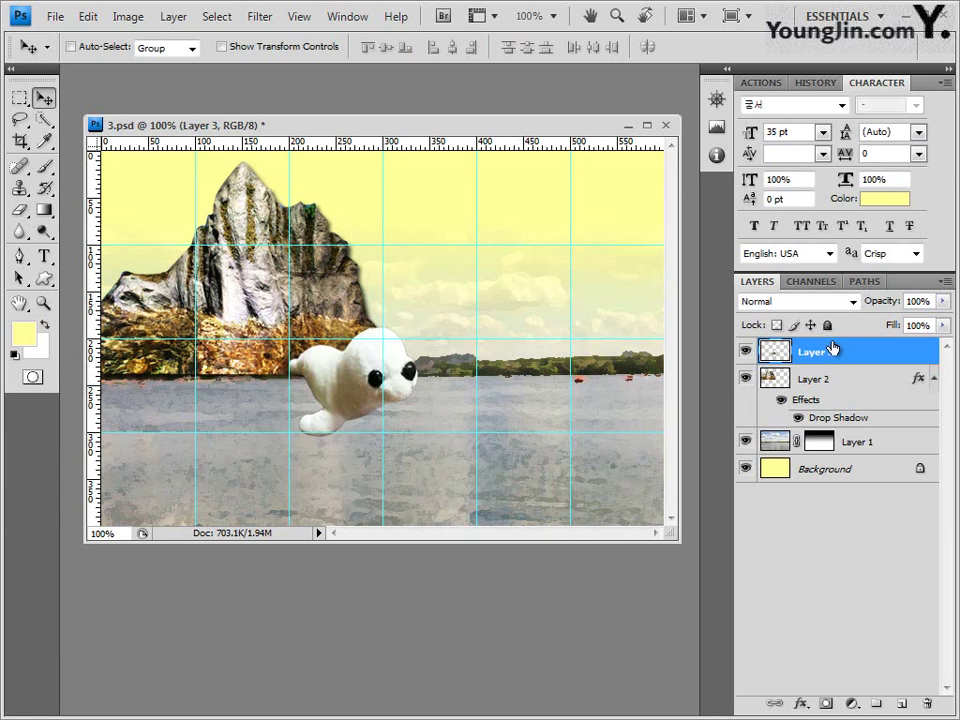
Add an Outer Glow to the seal layer with Screen mode, 75% opacity, 0% spread and 5 px size
click(800, 703)
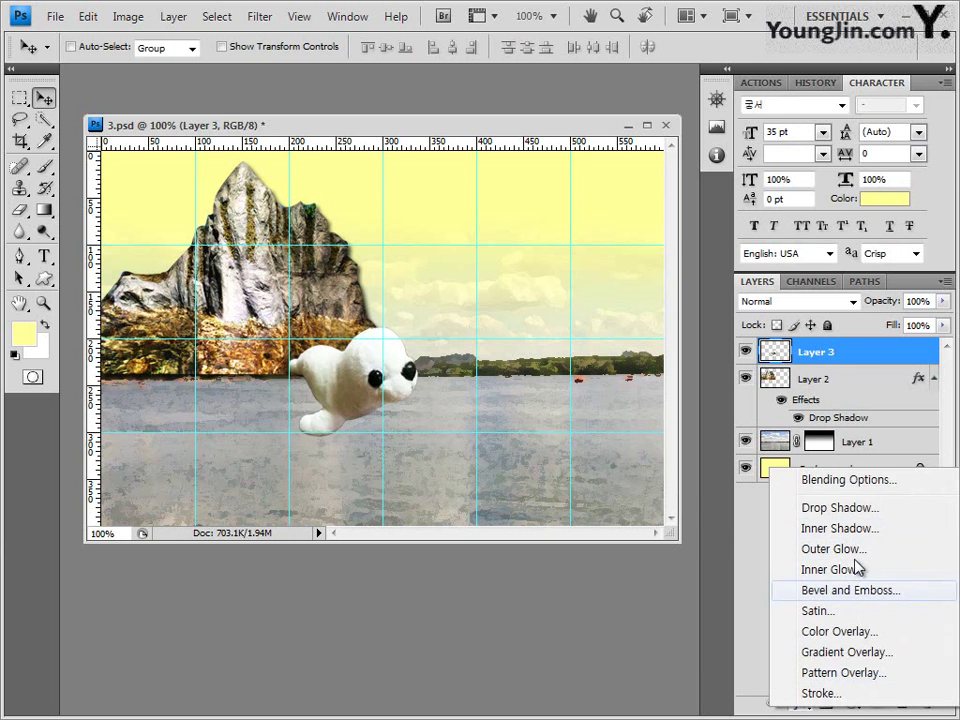
click(790, 551)
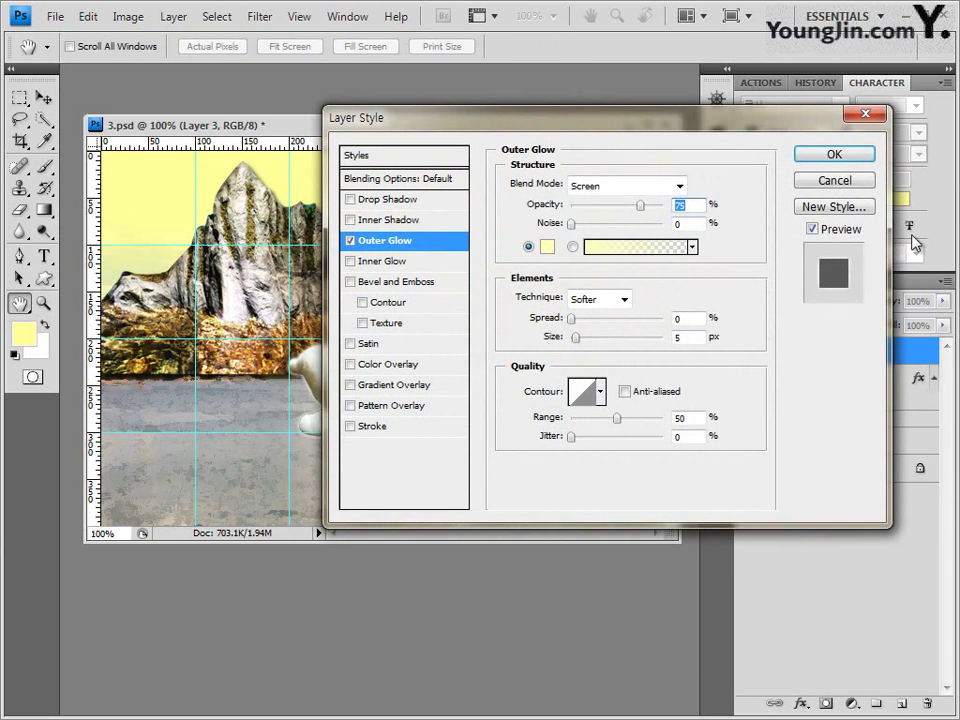
click(858, 158)
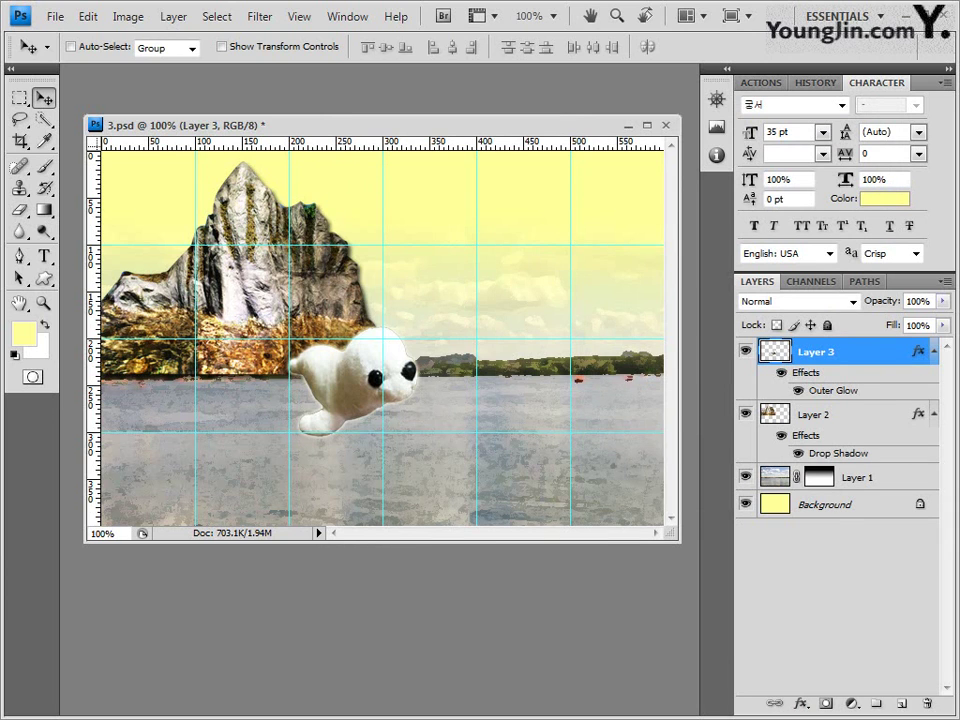
Open 2급-8.JPG in a floating window and erase the HELLO lettering beside the blue fish
key(alt+Tab)
drag(770, 415, 350, 78)
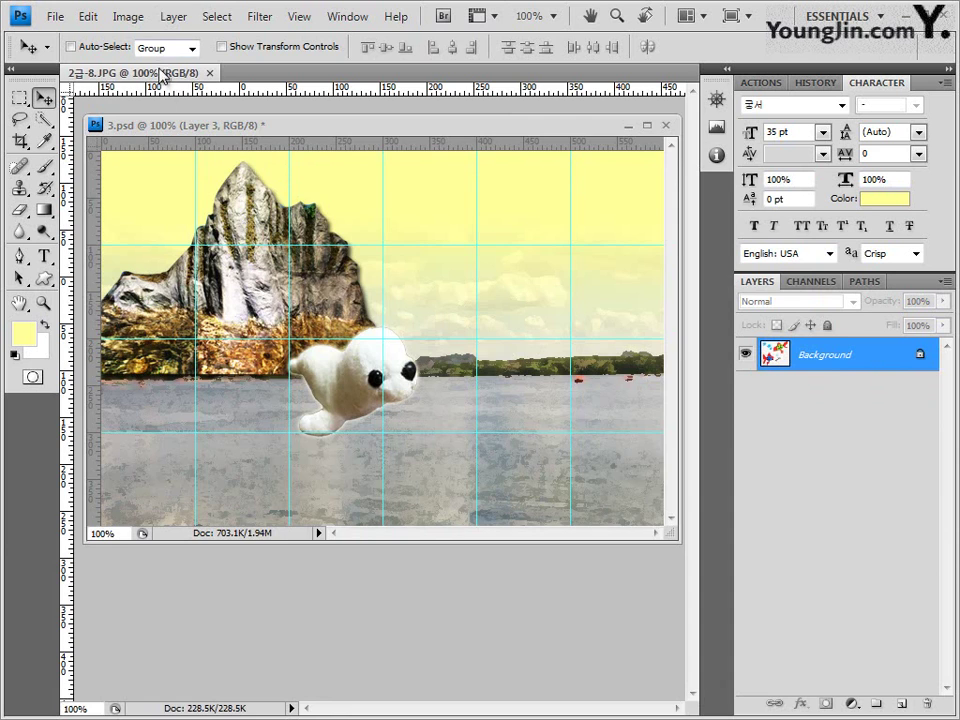
drag(122, 73, 439, 326)
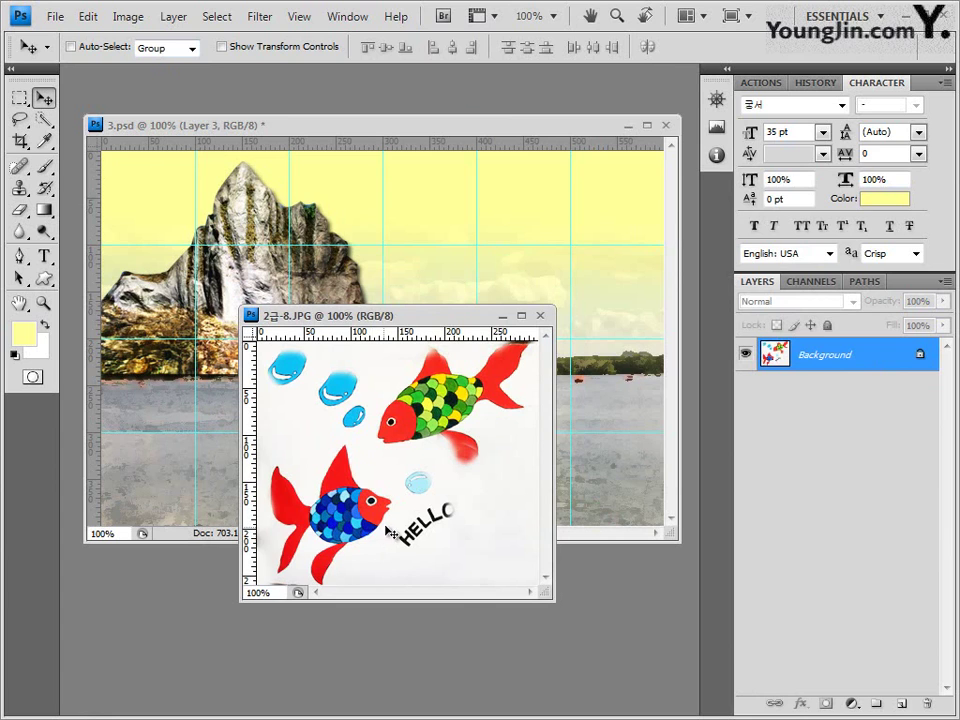
click(19, 210)
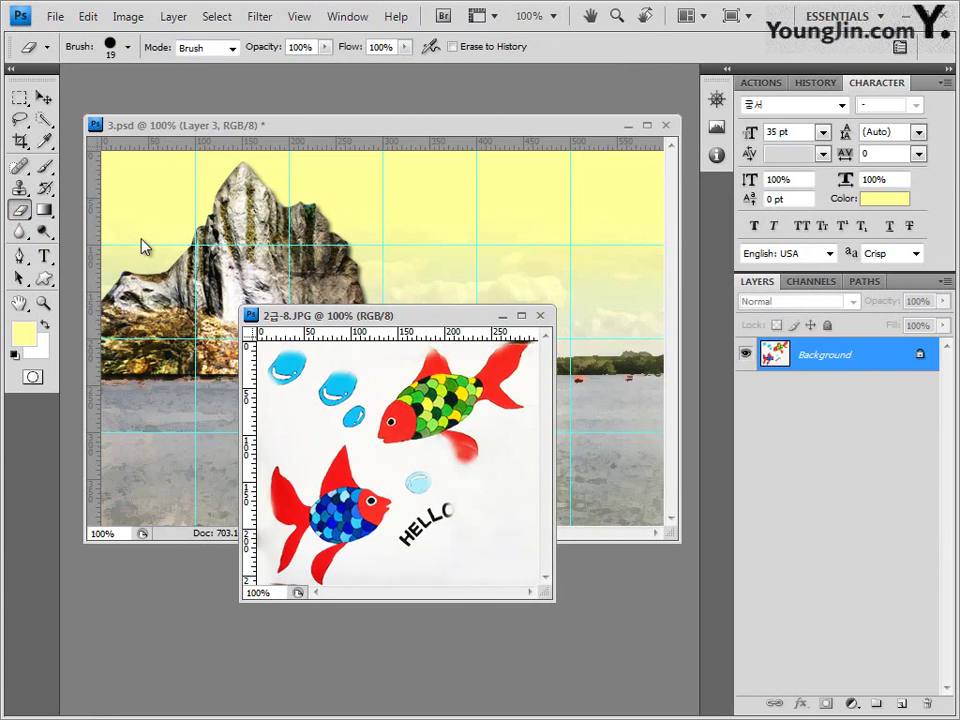
mouse_move(454, 540)
mouse_down()
mouse_move(435, 513)
mouse_move(408, 530)
mouse_move(413, 548)
mouse_move(454, 512)
mouse_move(405, 545)
mouse_up()
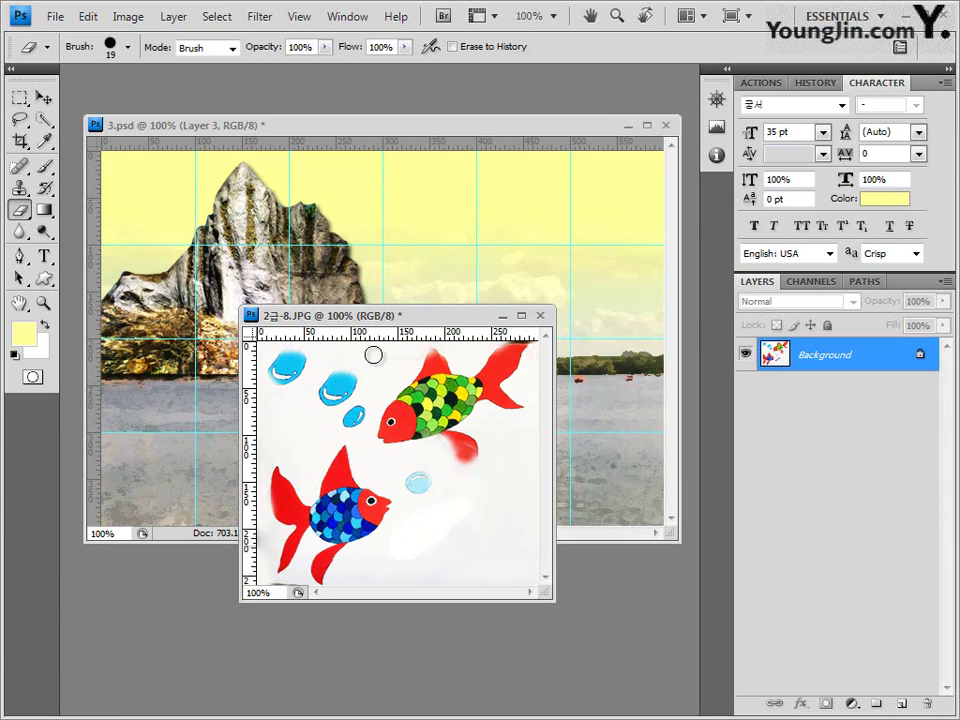
Select the white background of 2급-8.JPG with the Magic Wand at tolerance 10 and invert the selection to the fish and bubbles
click(44, 120)
mouse_move(44, 120)
mouse_down()
mouse_move(72, 120)
mouse_move(95, 140)
mouse_up()
click(95, 137)
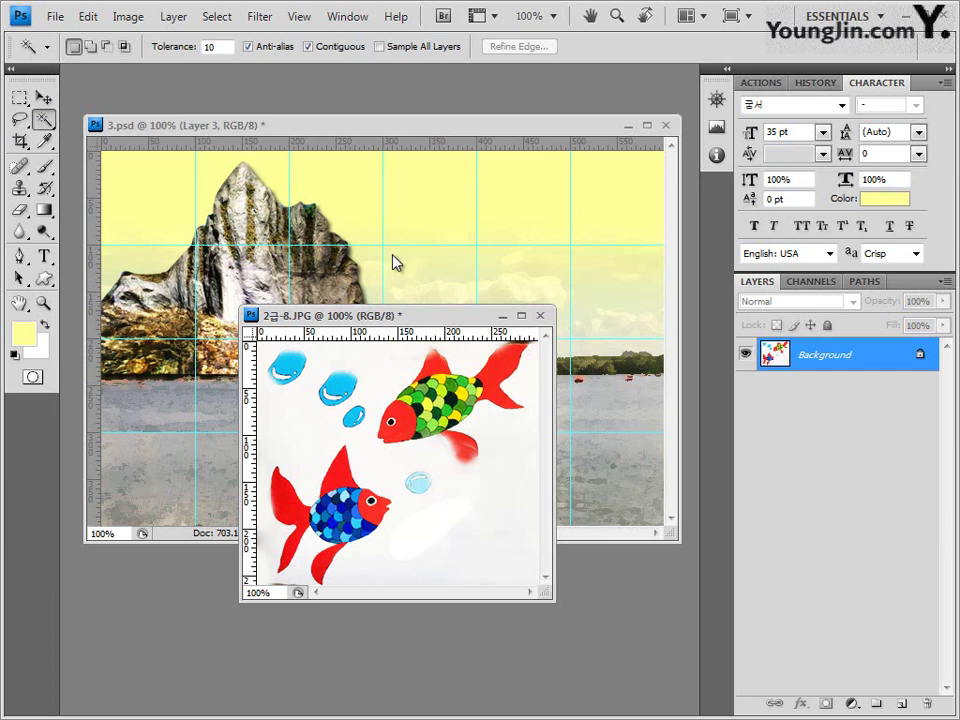
click(503, 491)
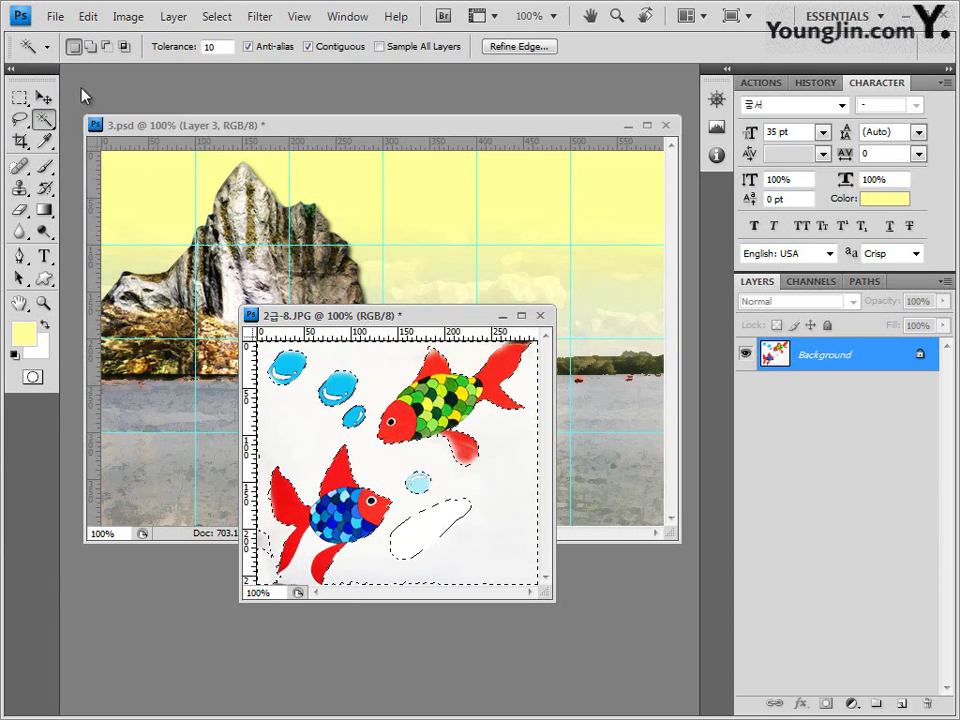
click(150, 24)
mouse_move(223, 17)
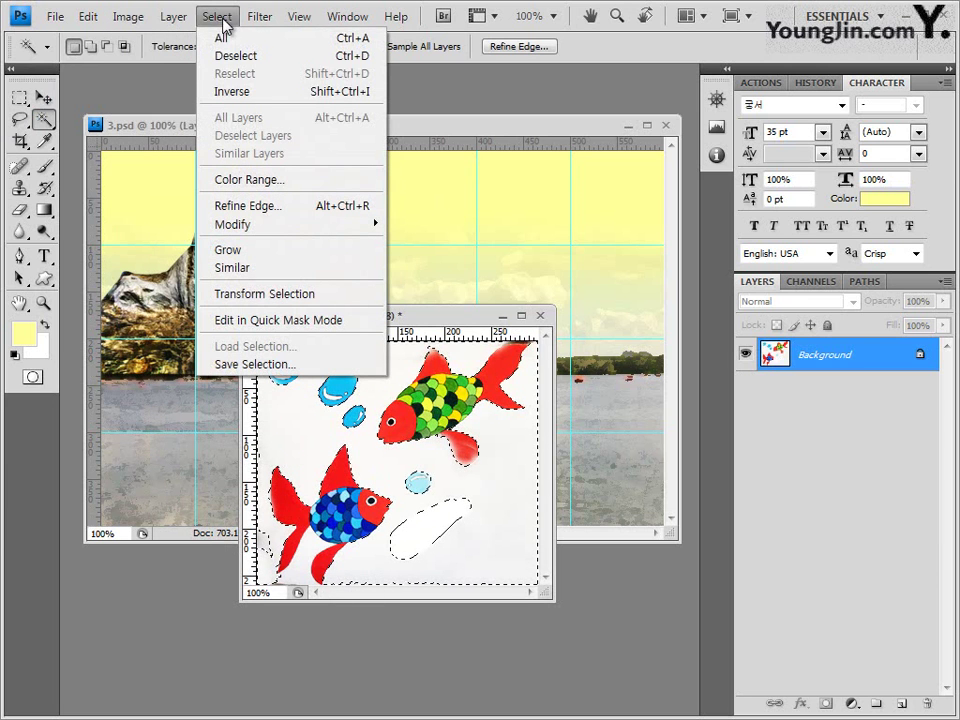
click(236, 97)
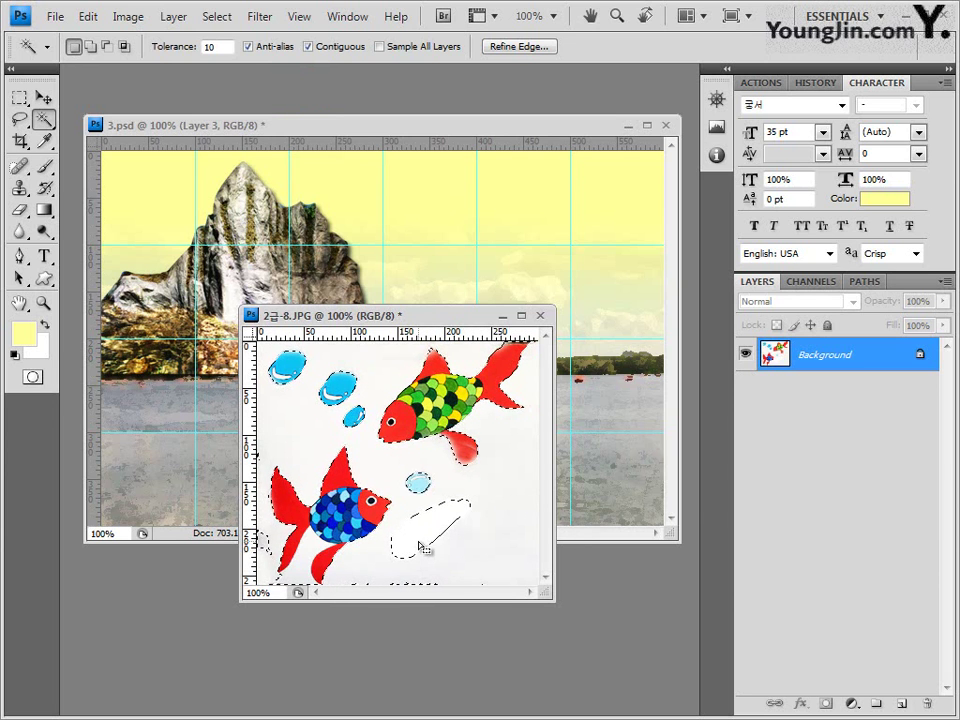
Subtract the erased lettering patch and the stray specks along the image's bottom edge from the fish and bubble selection
key(shift)
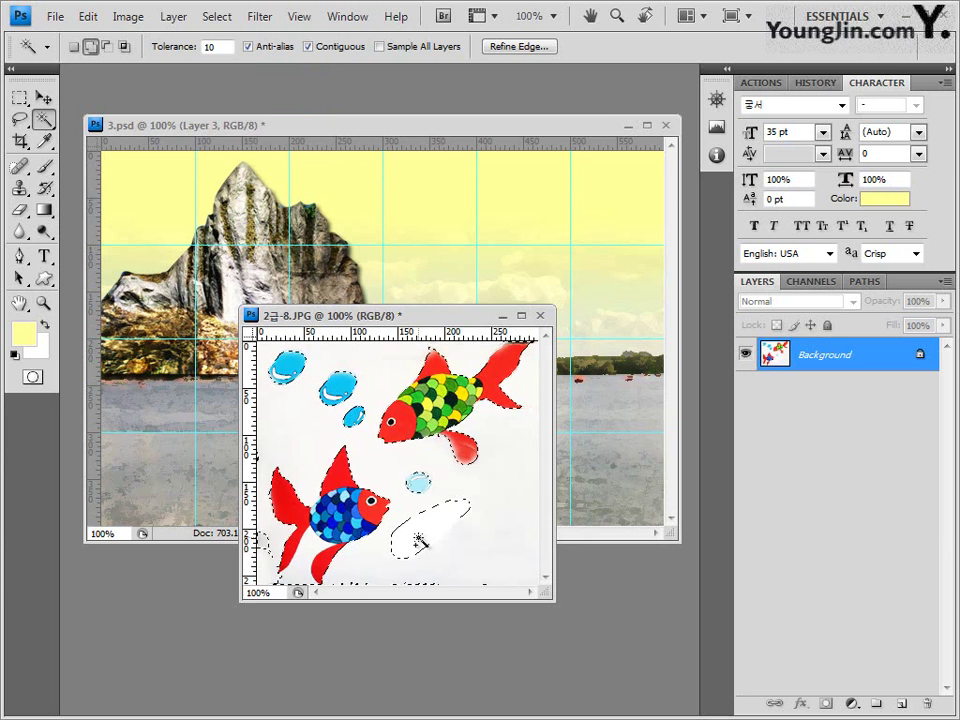
shift+click(428, 556)
key(ctrl+z)
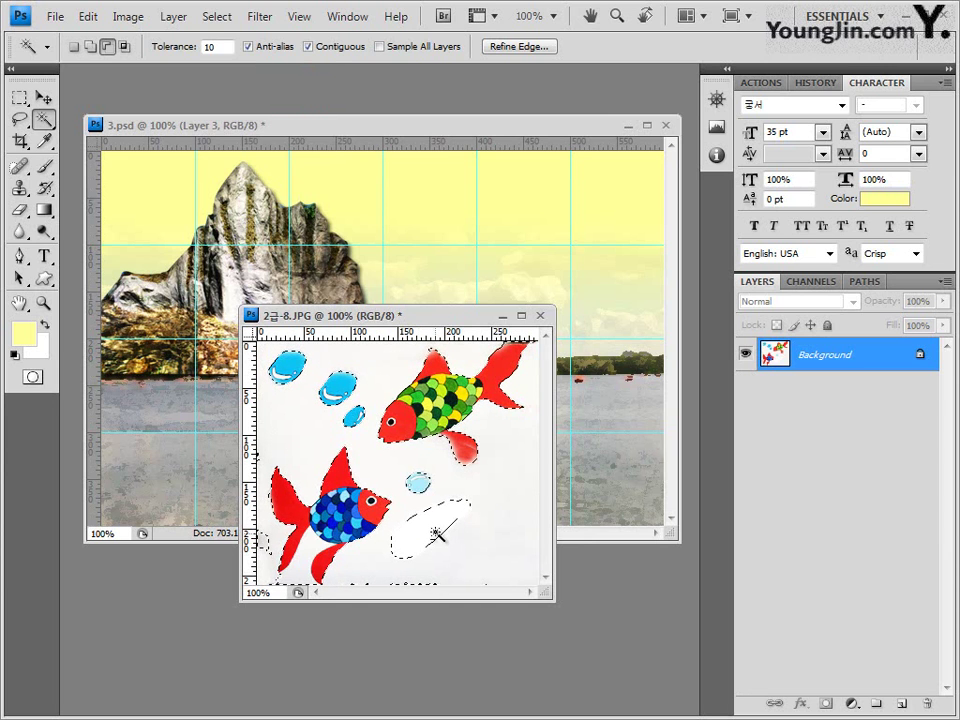
alt+click(436, 528)
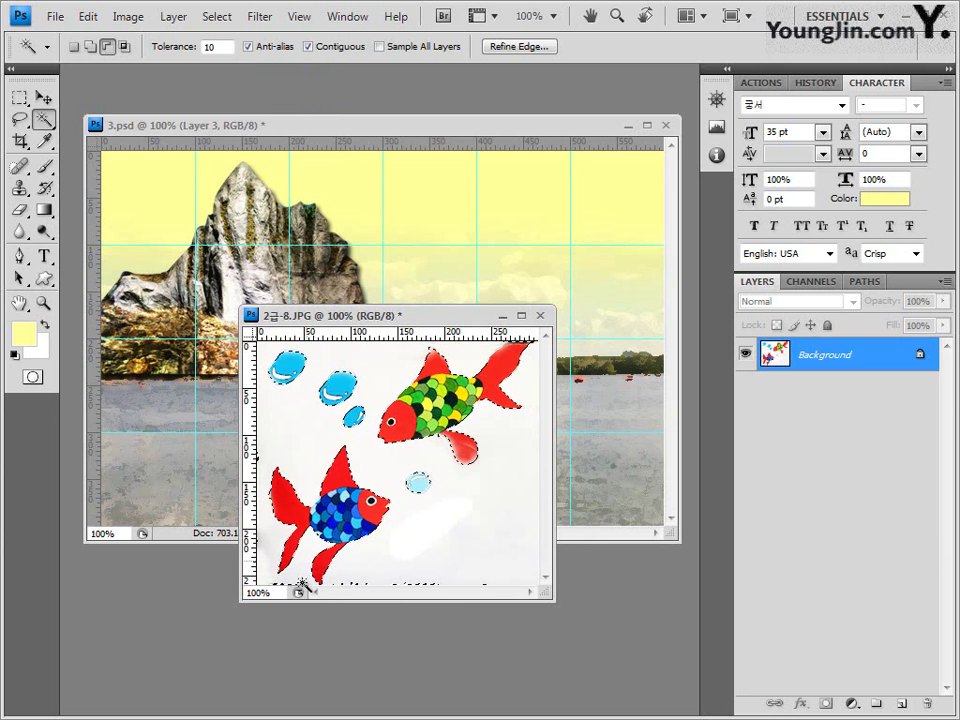
alt+click(425, 582)
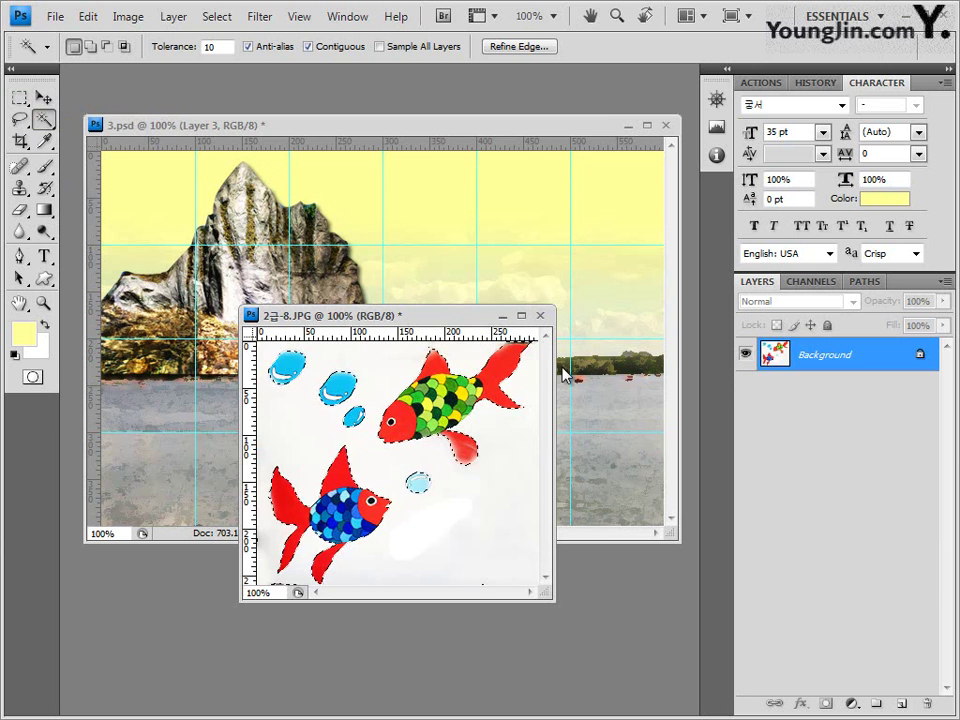
Bring the selected fish and bubbles from 2급-8.JPG into 3.psd as a new layer above the seal
drag(330, 316, 406, 401)
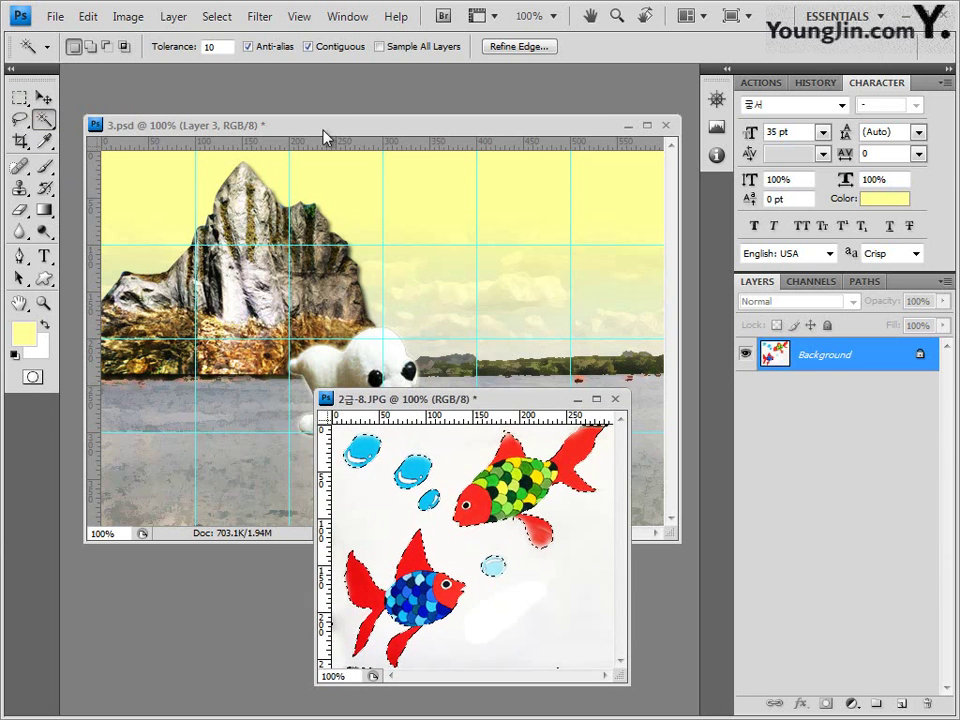
click(326, 135)
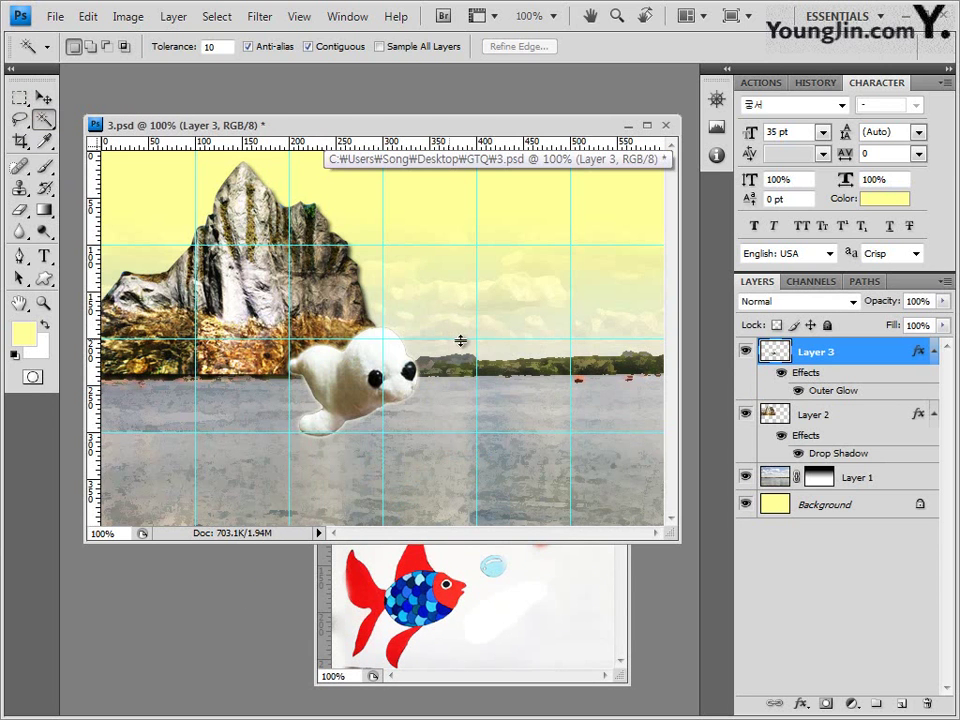
key(ctrl+v)
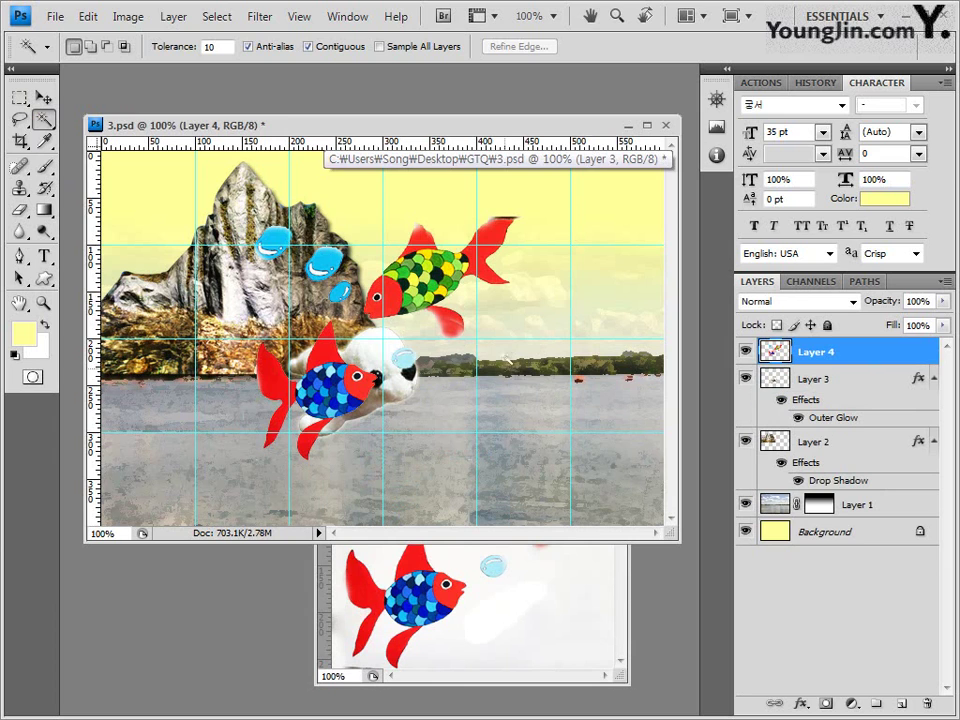
click(44, 97)
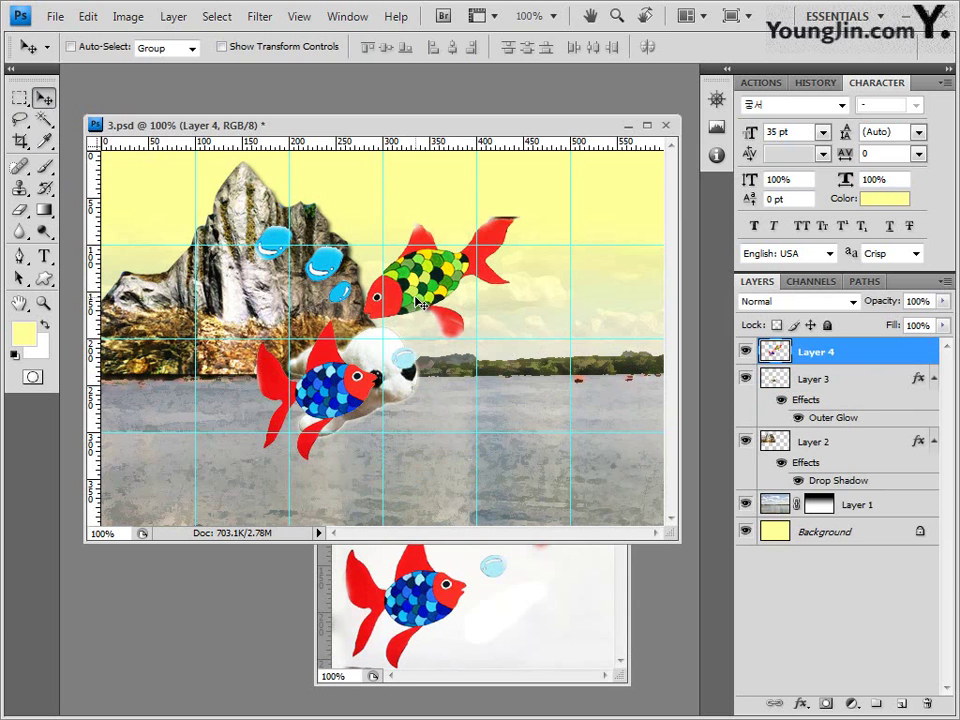
Scale the fish and bubbles layer to about 67.8% width and 65.8% height, rotate it 24.5°, and place it over the water beside the seal
key(ctrl+t)
drag(410, 292, 537, 379)
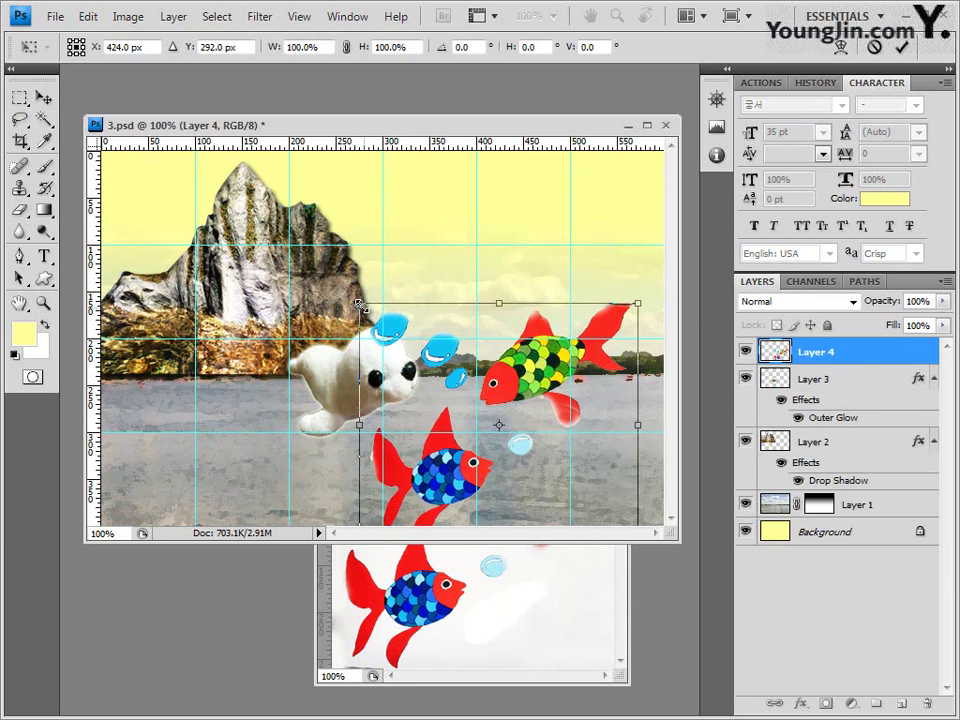
drag(370, 303, 476, 400)
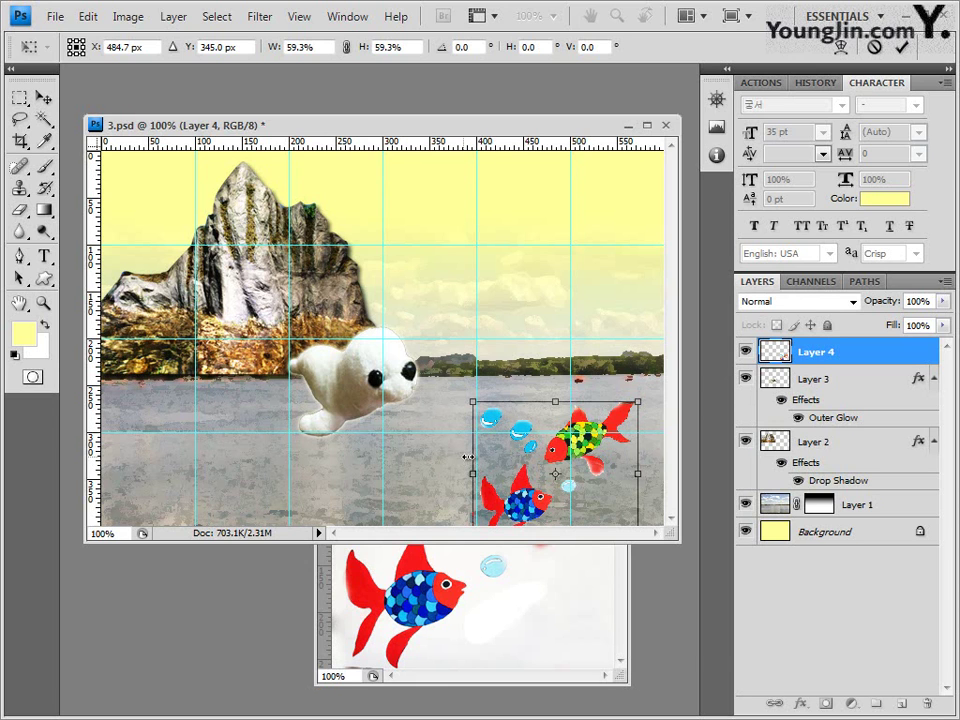
drag(455, 461, 455, 413)
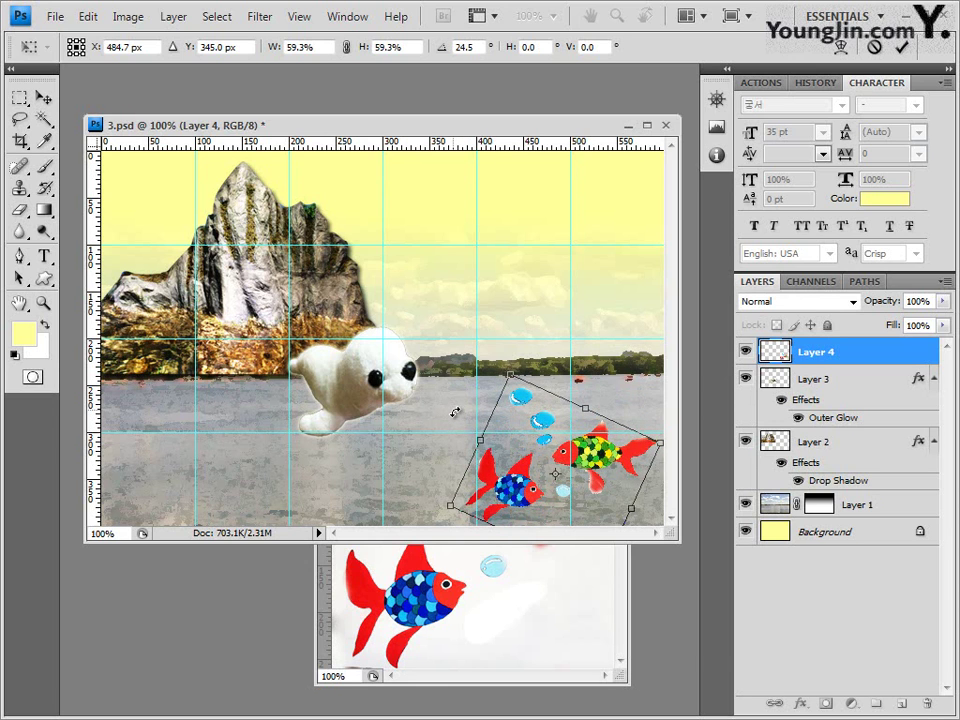
drag(510, 372, 483, 333)
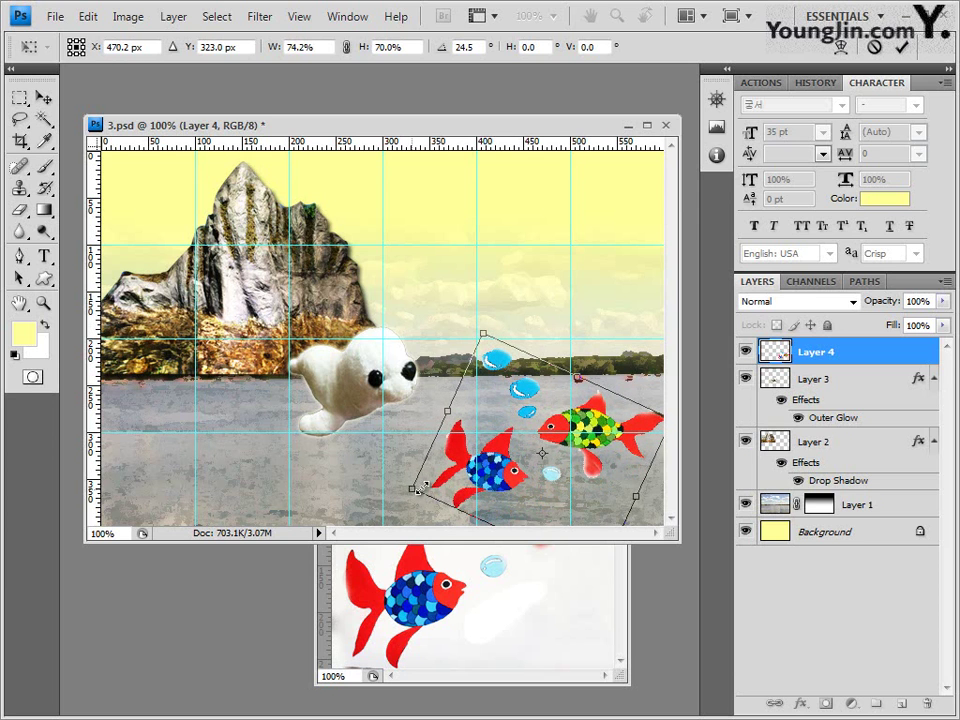
drag(416, 488, 433, 488)
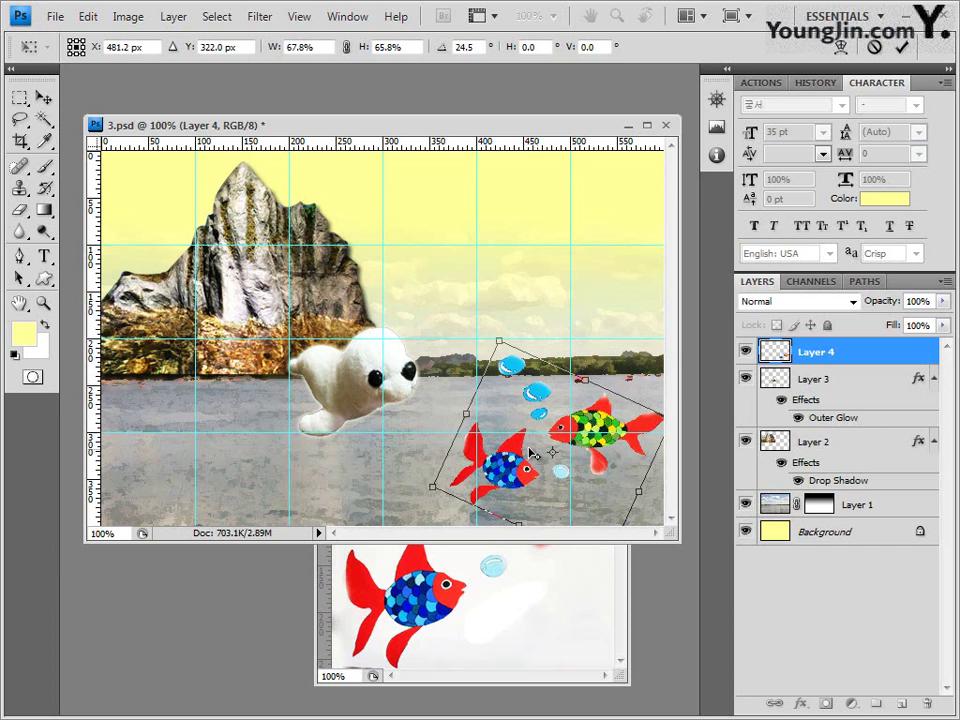
drag(552, 453, 550, 425)
key(Return)
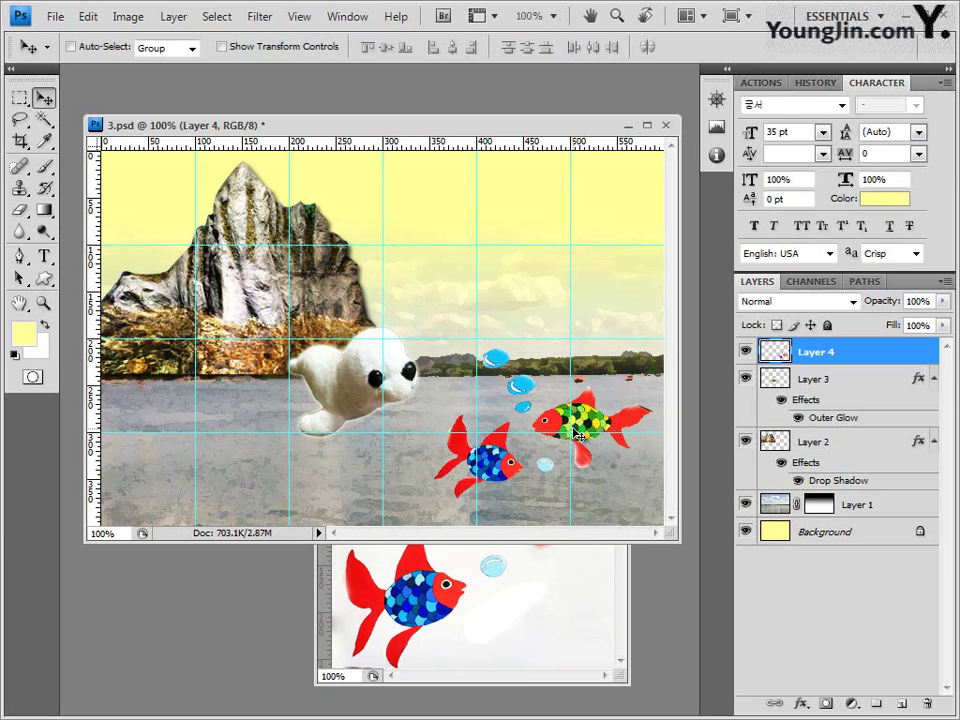
Close the 2급-8.JPG photo without saving its changes
click(527, 671)
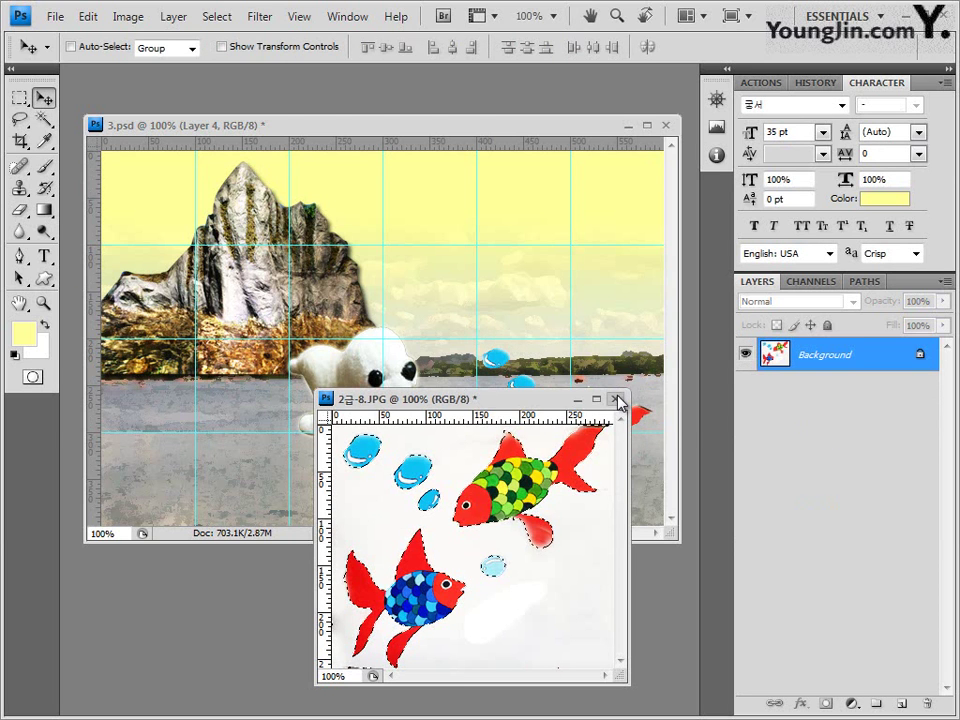
click(619, 399)
click(540, 400)
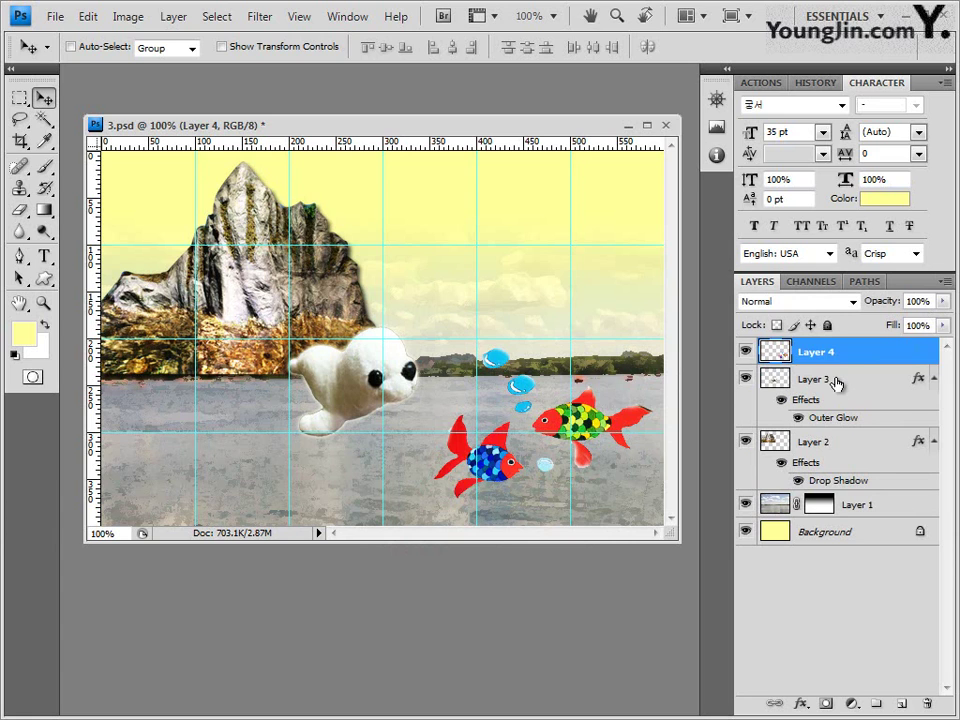
Set the fish and bubbles layer to 70% opacity and nudge it about 10 px to the right
key(7)
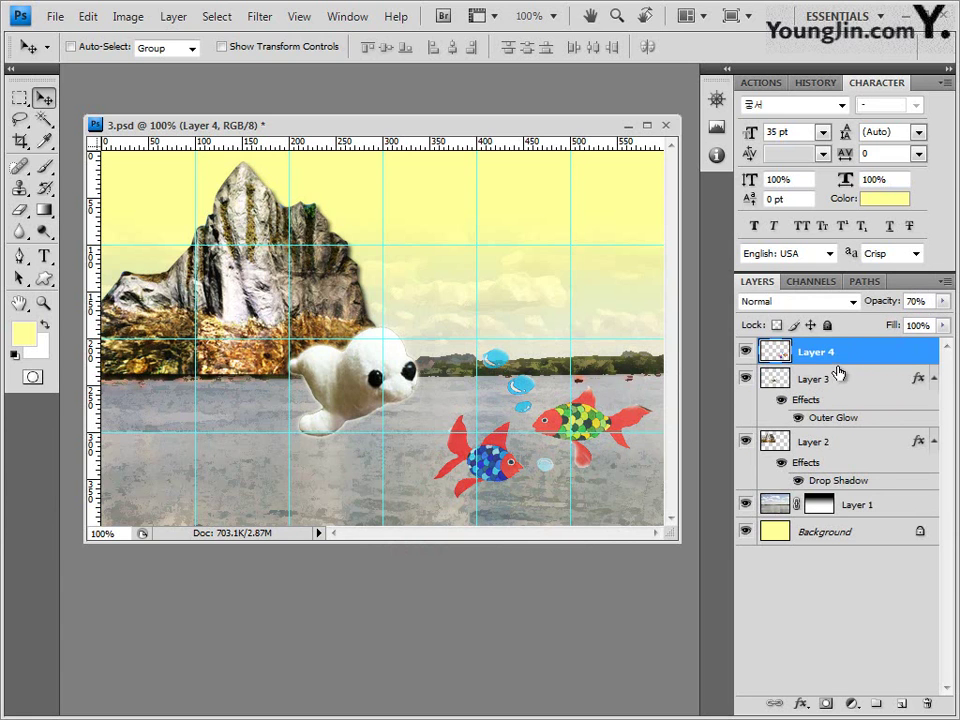
key(Right)
key(Right)
key(Right)
key(Right)
key(Right)
key(Right)
key(Right)
key(Right)
key(Right)
key(Right)
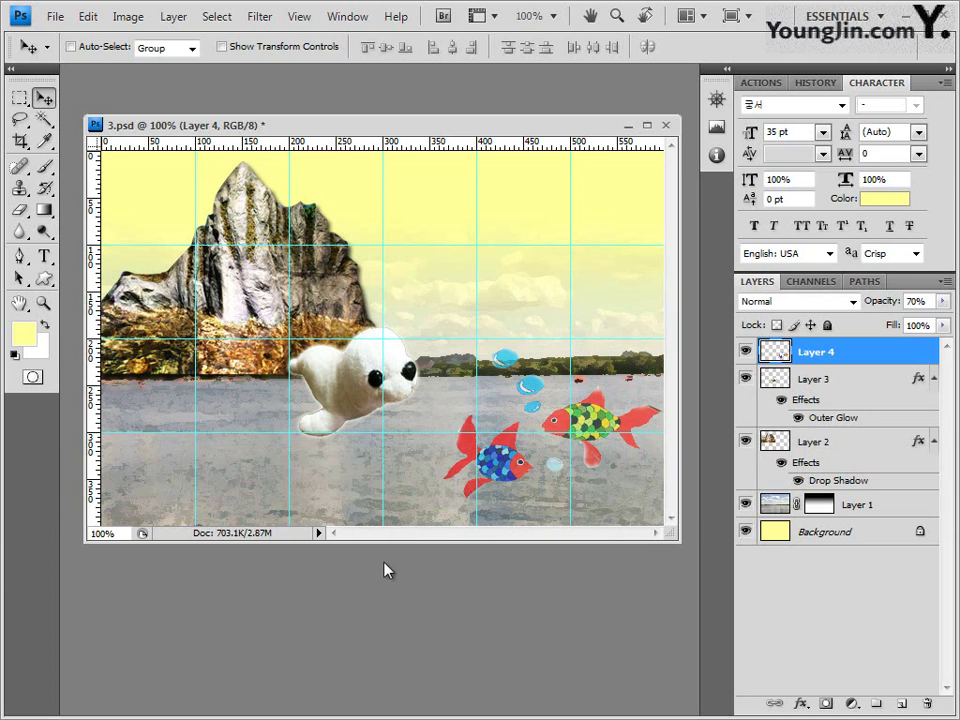
Set up a custom shape layer, replacing the current shapes with the Nature set and choosing the waves shape
drag(50, 285, 100, 364)
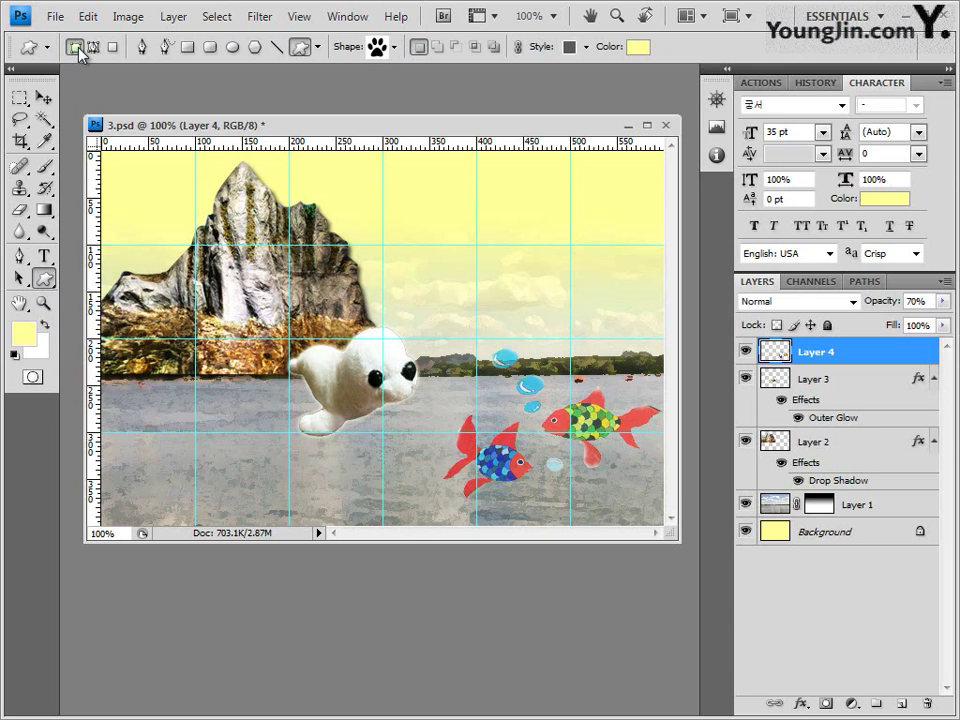
click(397, 49)
click(485, 80)
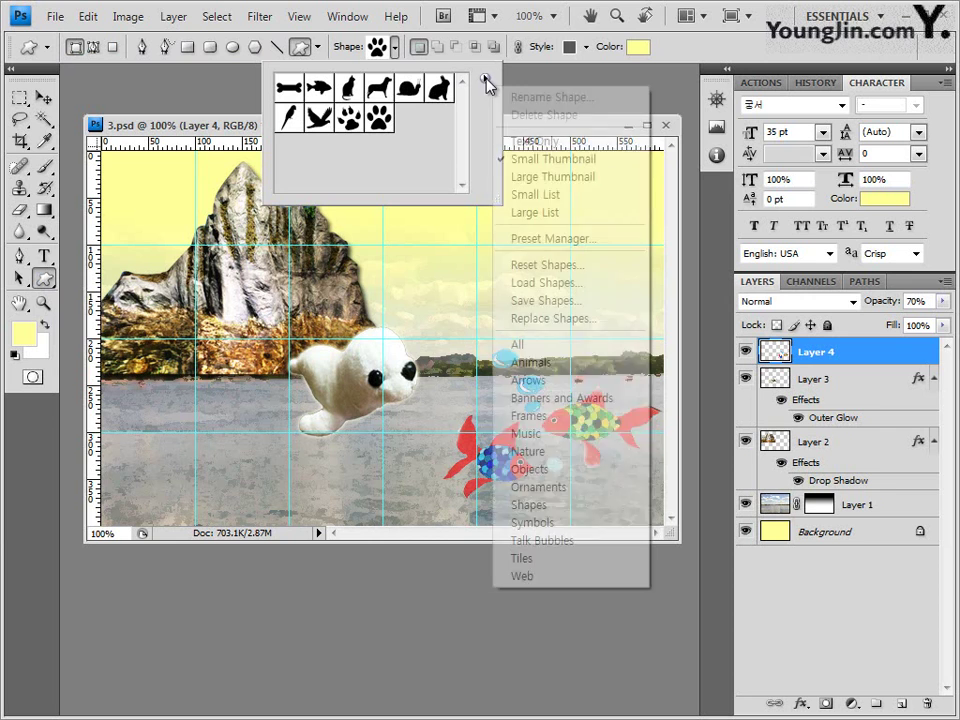
click(574, 451)
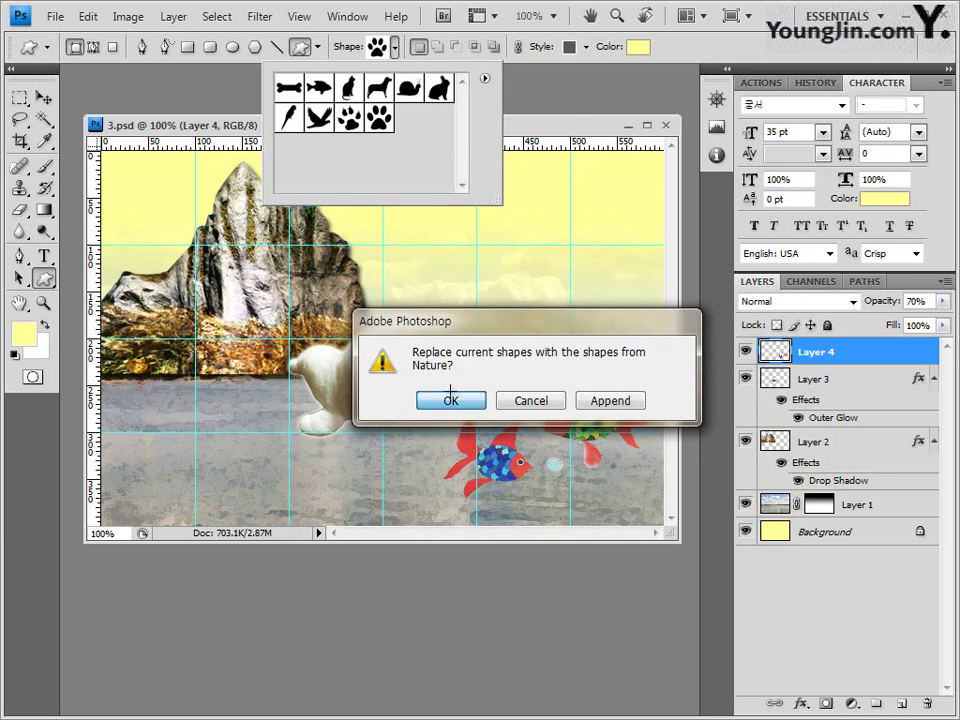
click(452, 401)
click(296, 120)
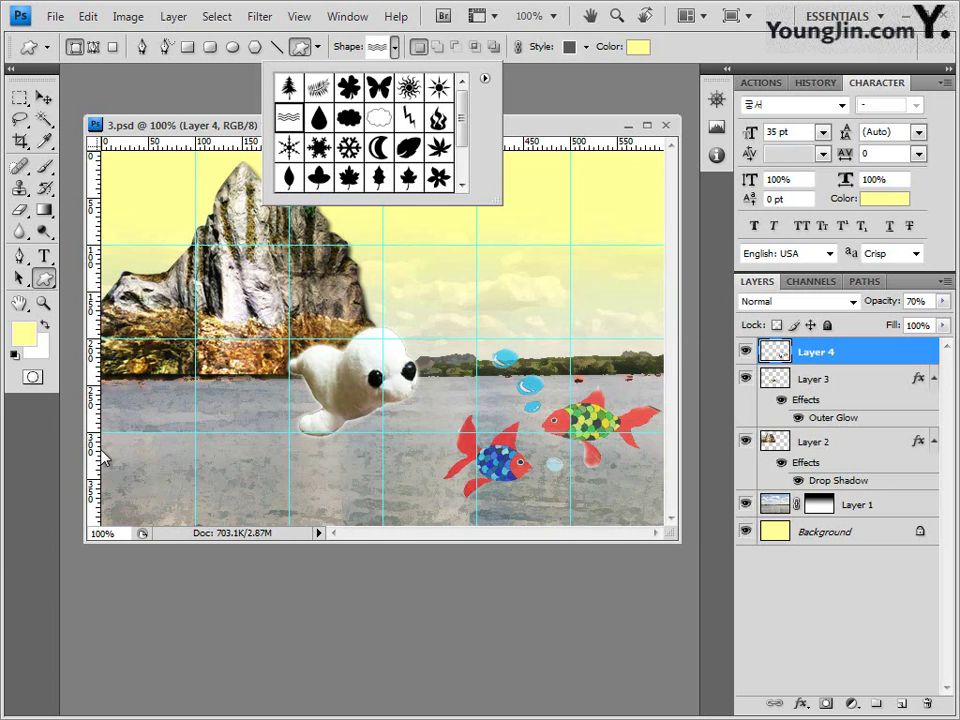
Draw a wide pale yellow waves shape across the water and move it up over the seal's base and the fish
drag(103, 451, 843, 548)
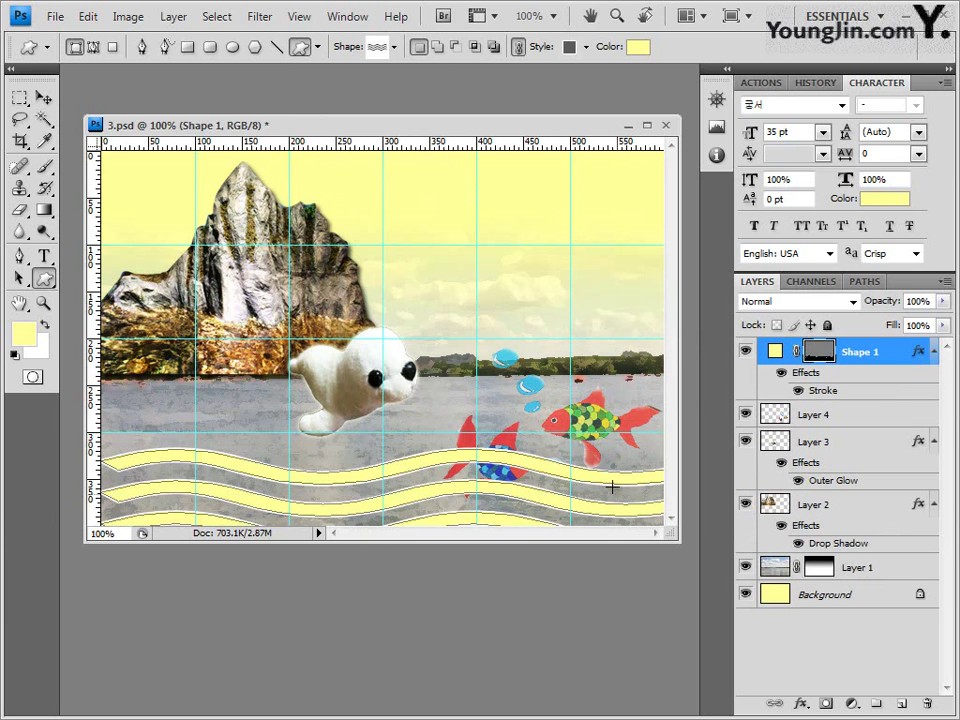
click(44, 97)
drag(345, 478, 285, 463)
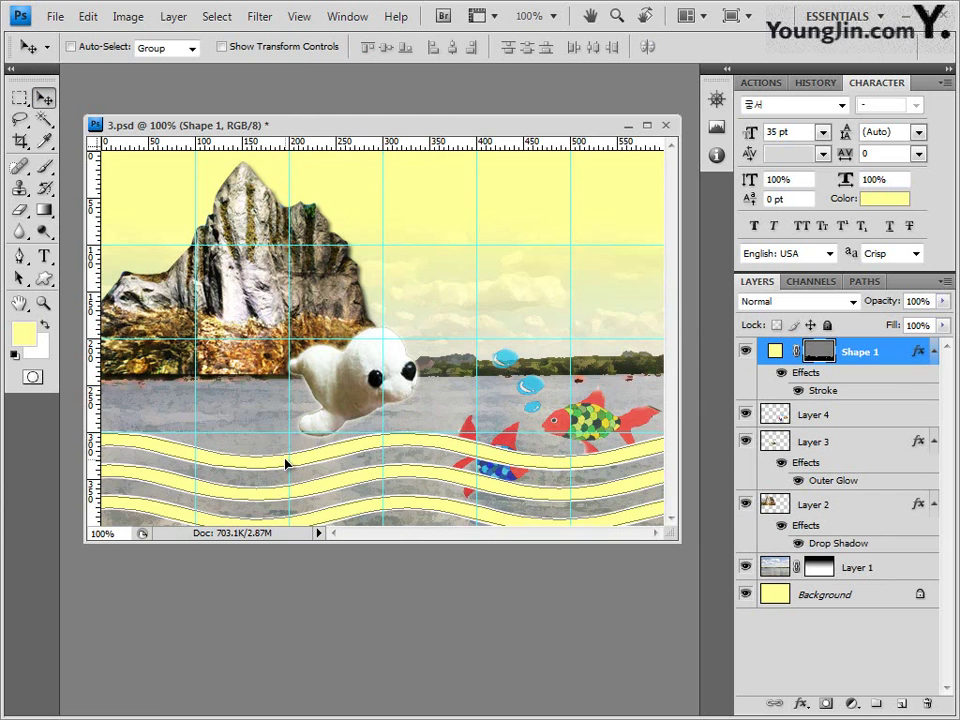
drag(285, 463, 302, 446)
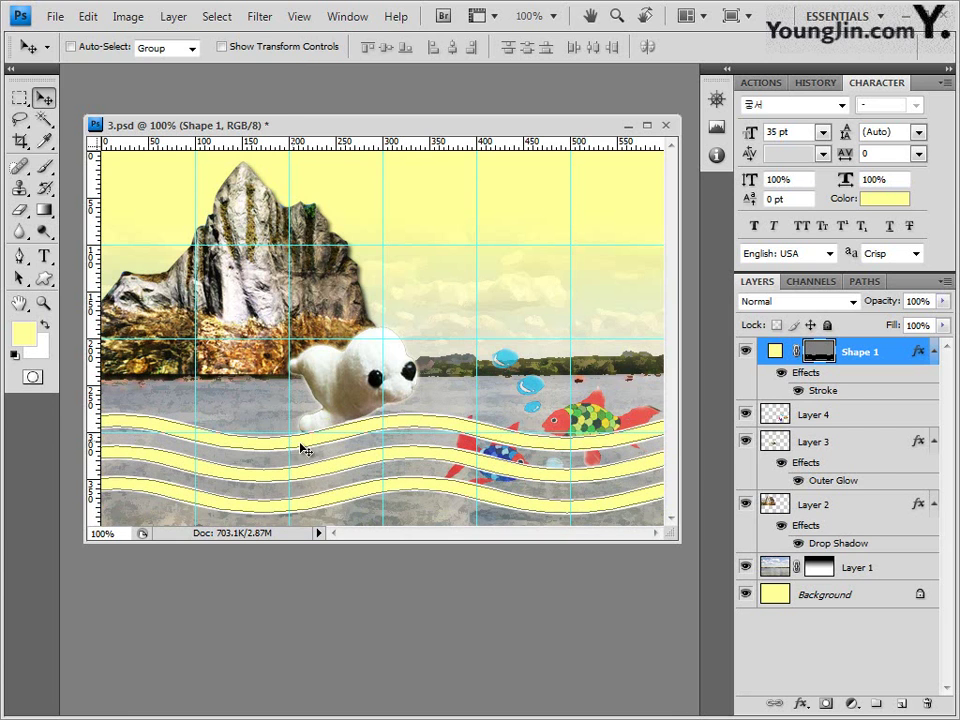
Scale the waves shape to about 79.3% of its width and place it along the canvas's bottom edge below the seal
key(u)
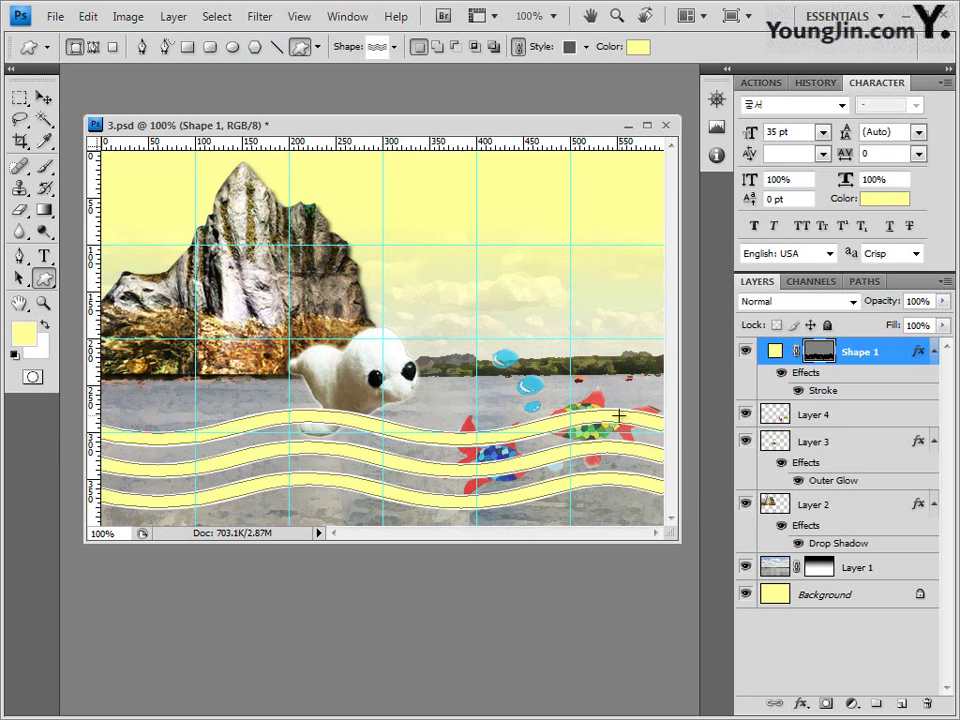
key(ctrl+t)
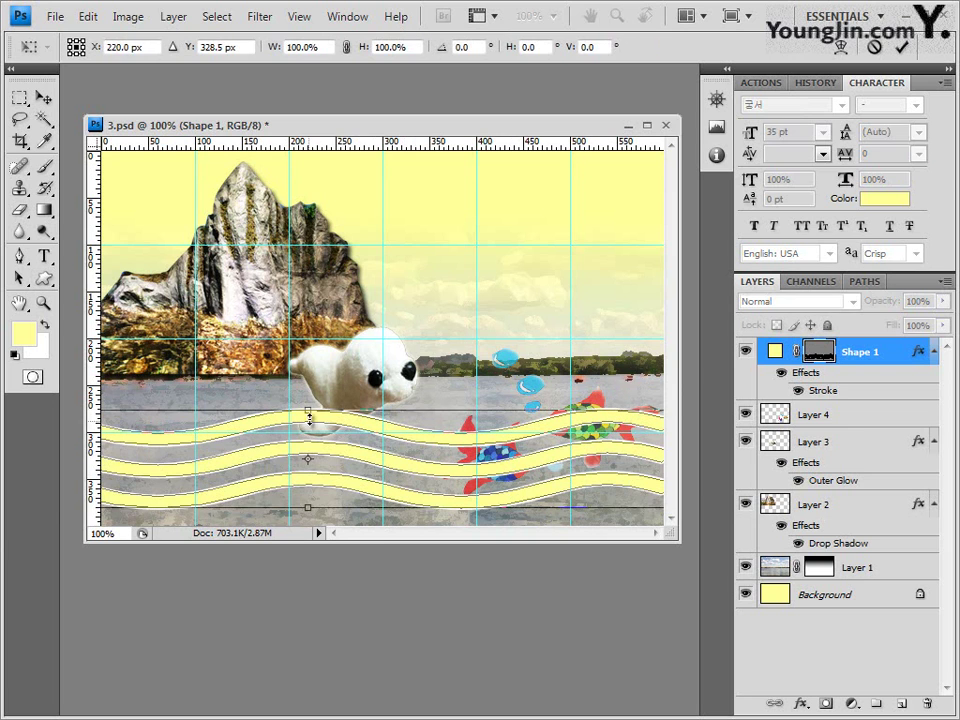
drag(311, 426, 440, 454)
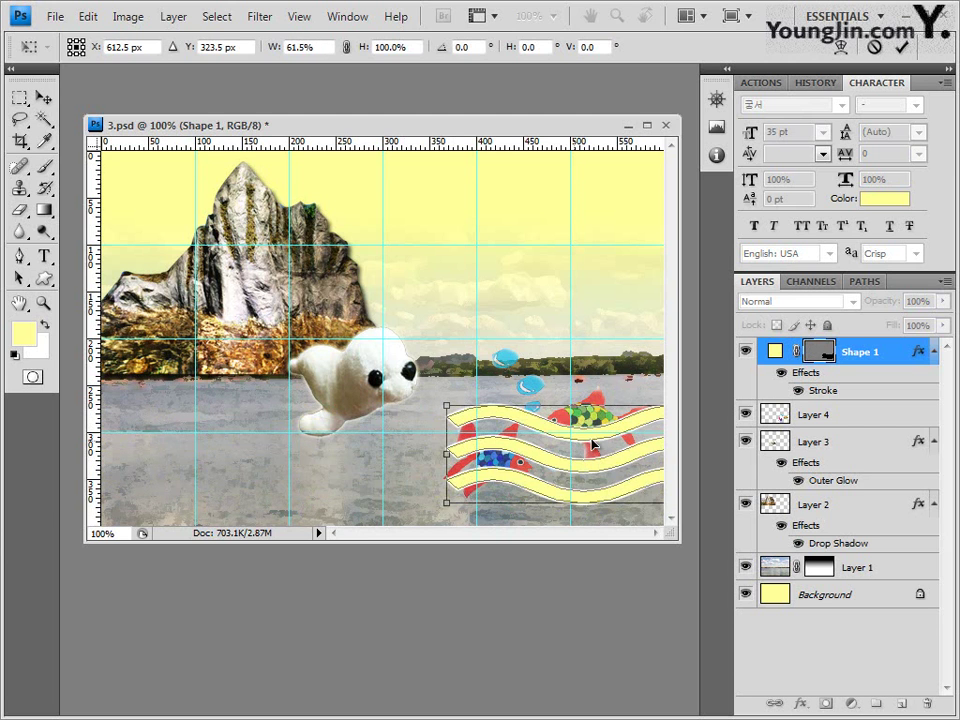
drag(590, 448, 244, 475)
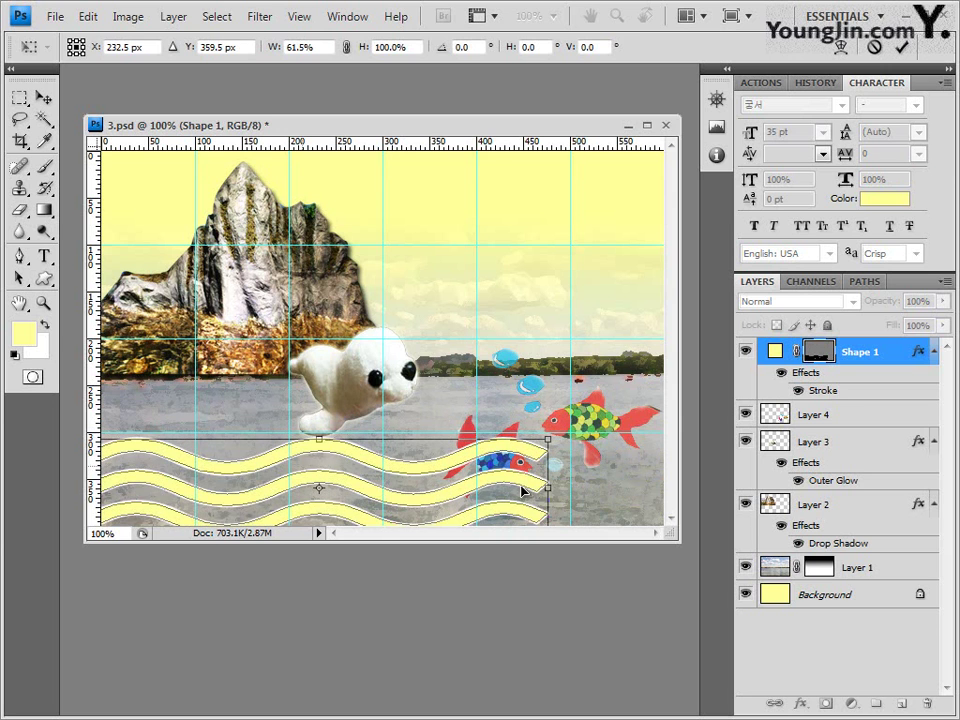
drag(556, 476, 685, 466)
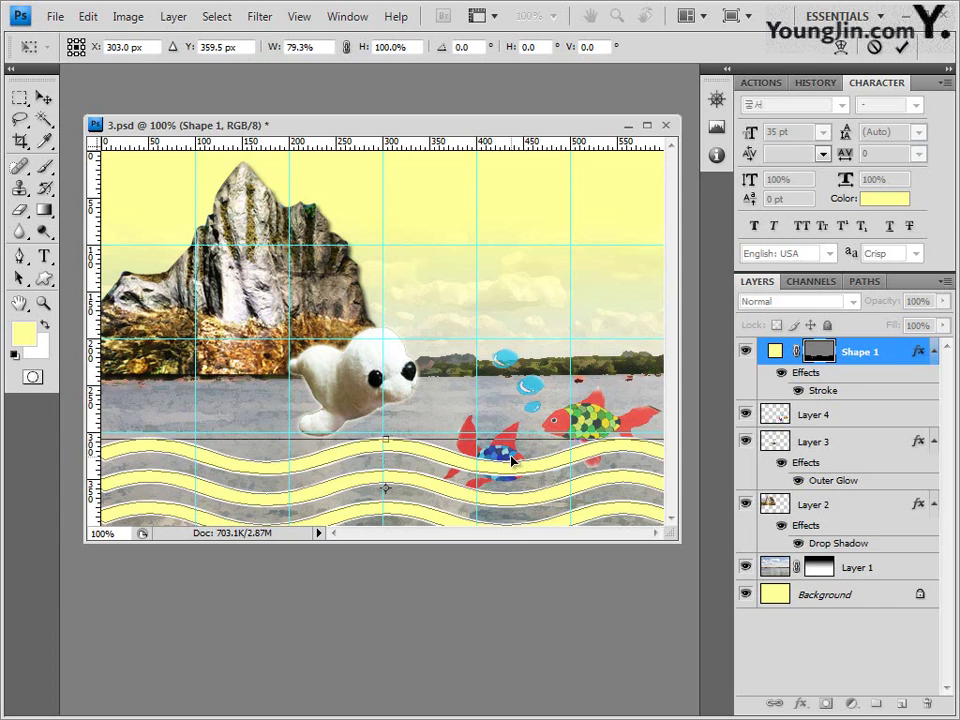
Apply the wave shape's transform, remove its layer style and set its fill color to ffffff
key(Return)
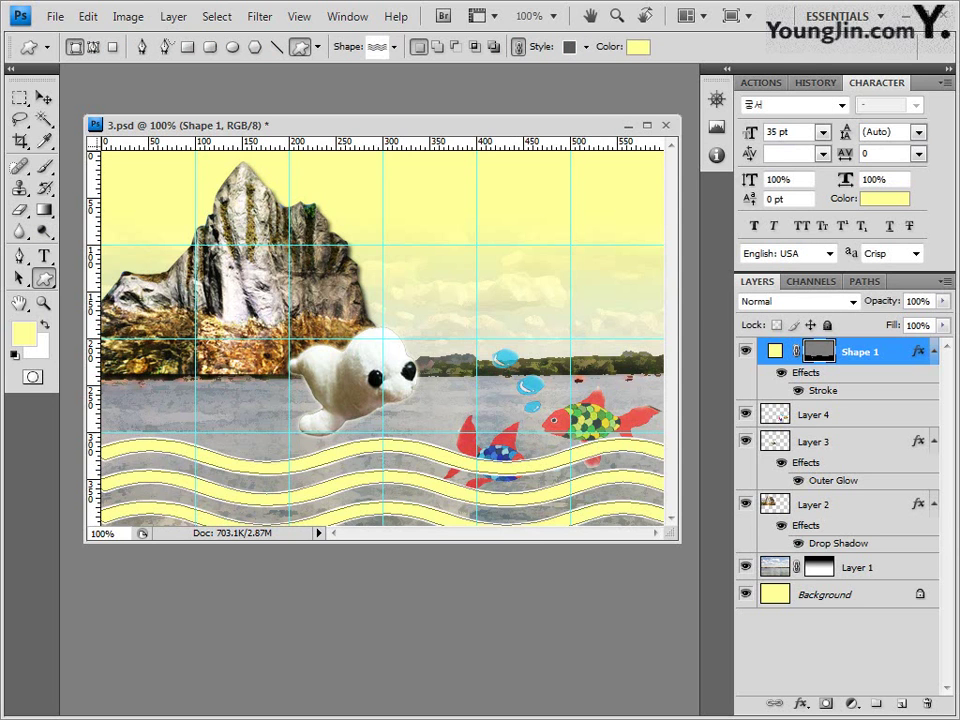
click(586, 47)
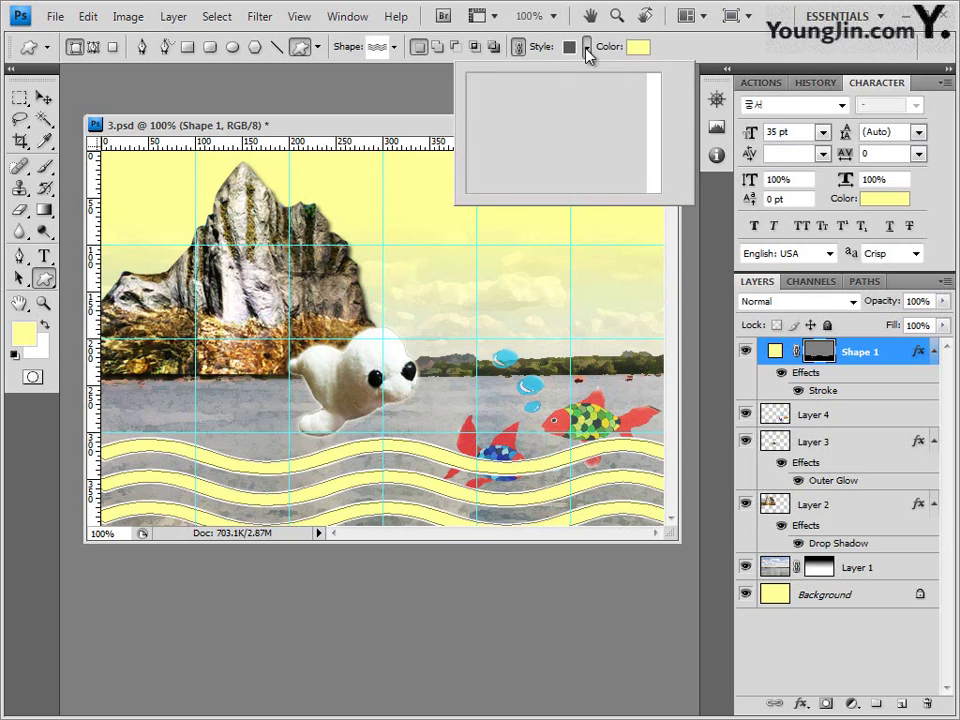
click(481, 87)
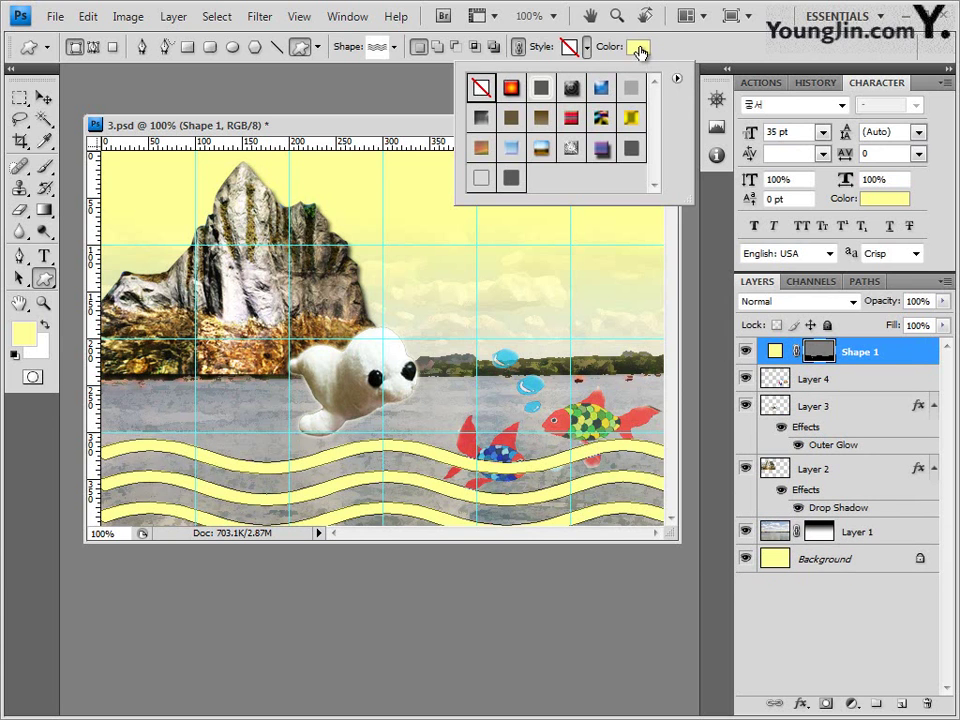
click(638, 49)
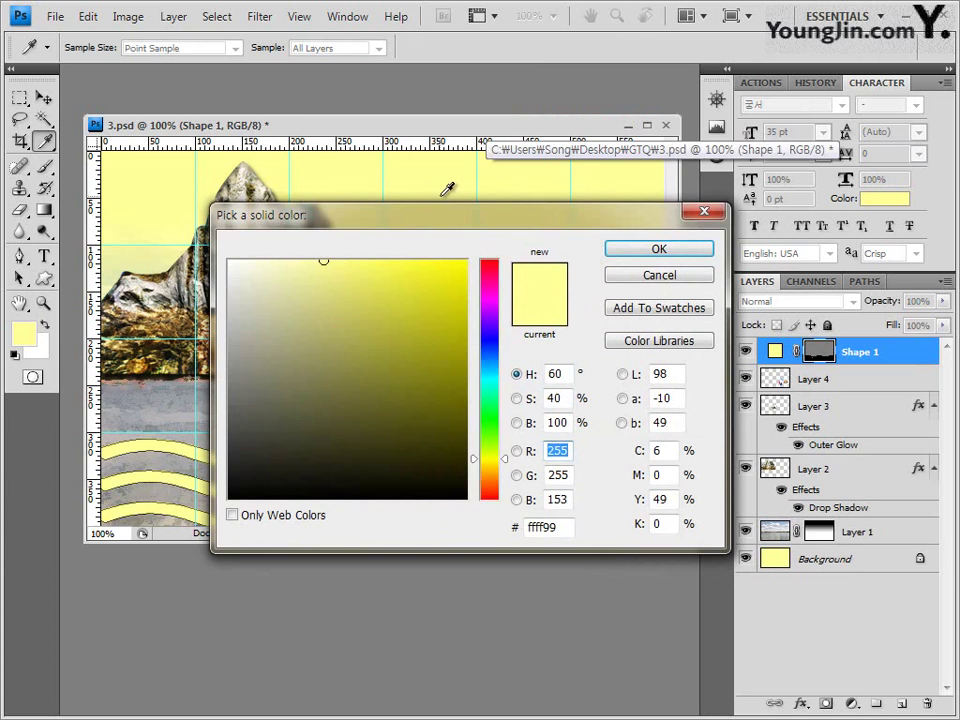
drag(564, 529, 541, 527)
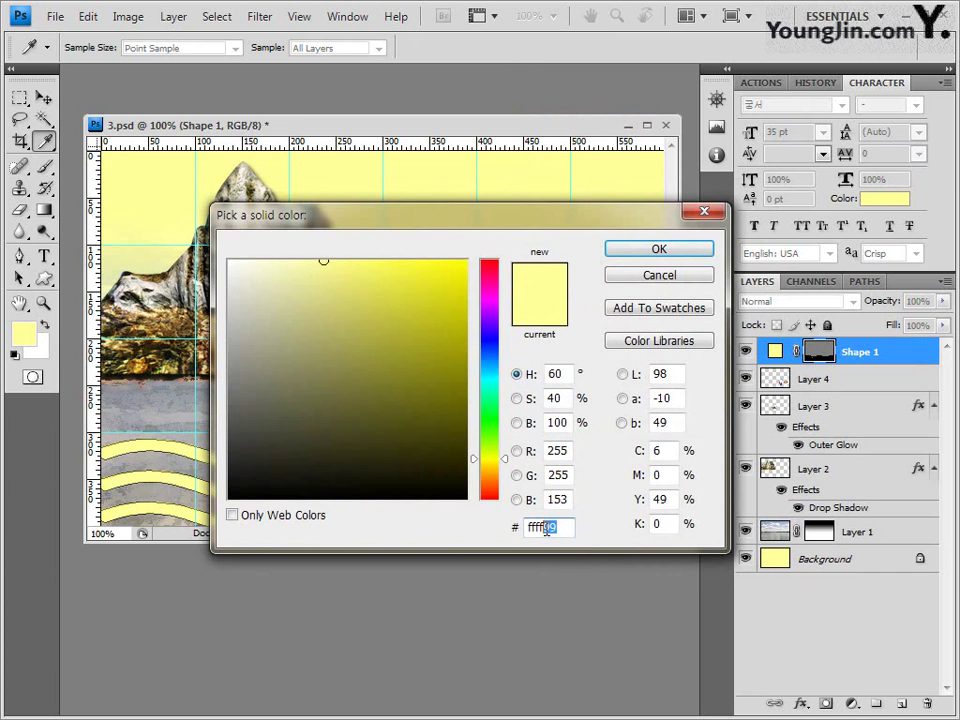
text(ff)
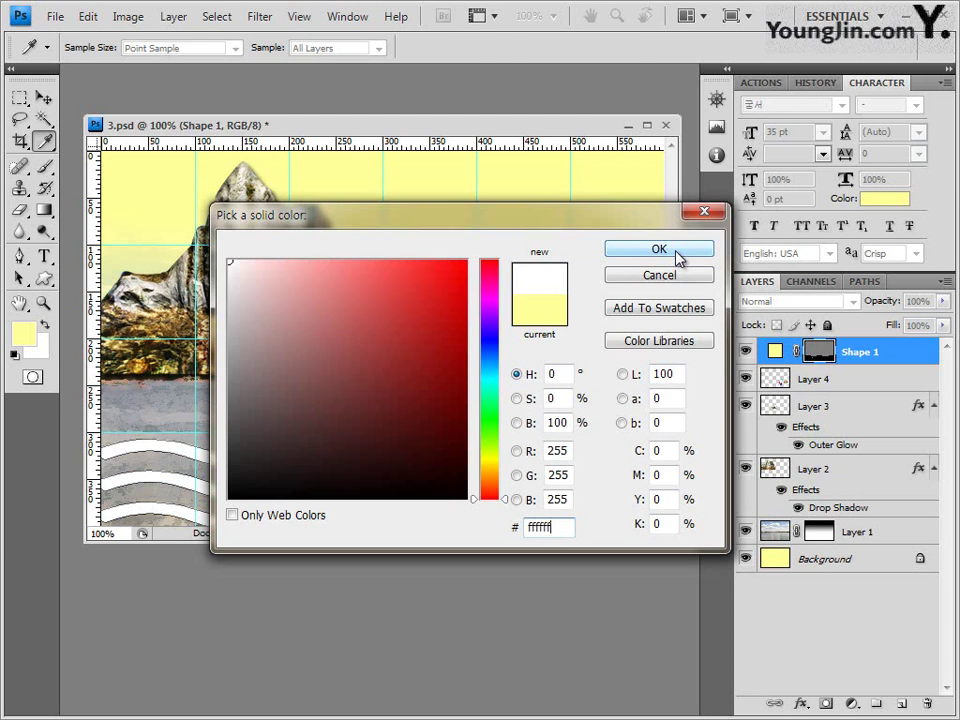
click(677, 257)
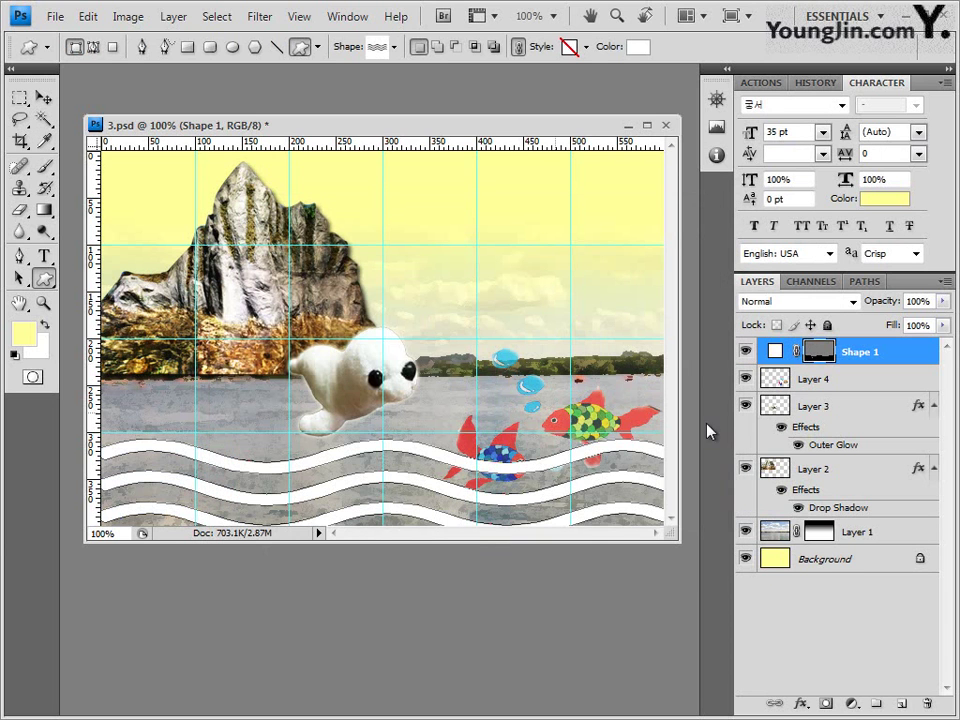
Add an Outer Glow with the default settings to the white wave shape layer
click(801, 704)
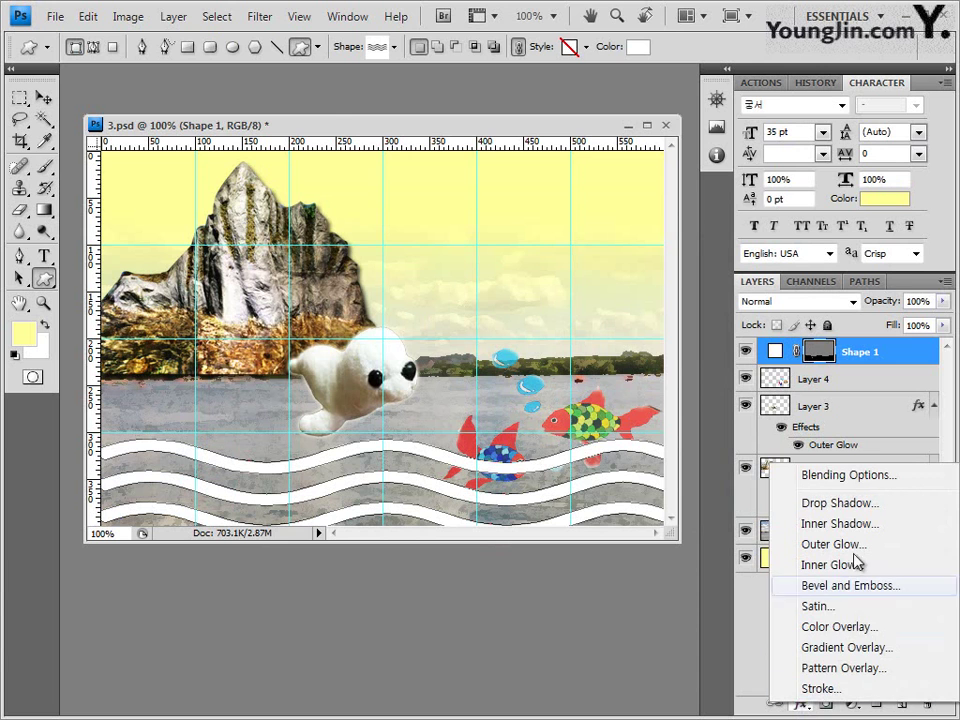
click(808, 545)
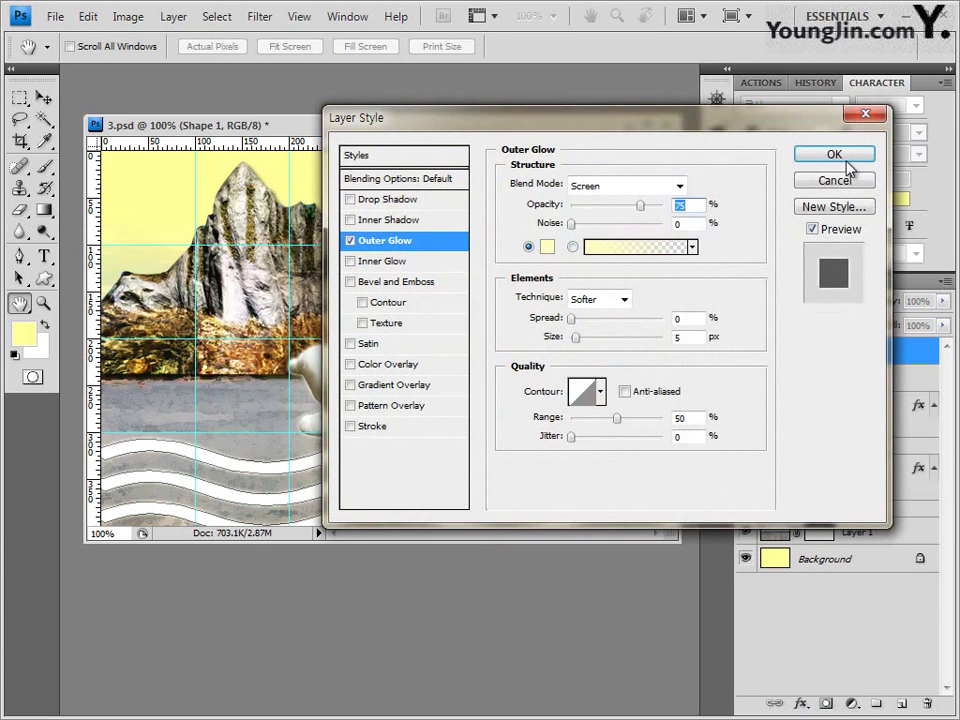
click(841, 160)
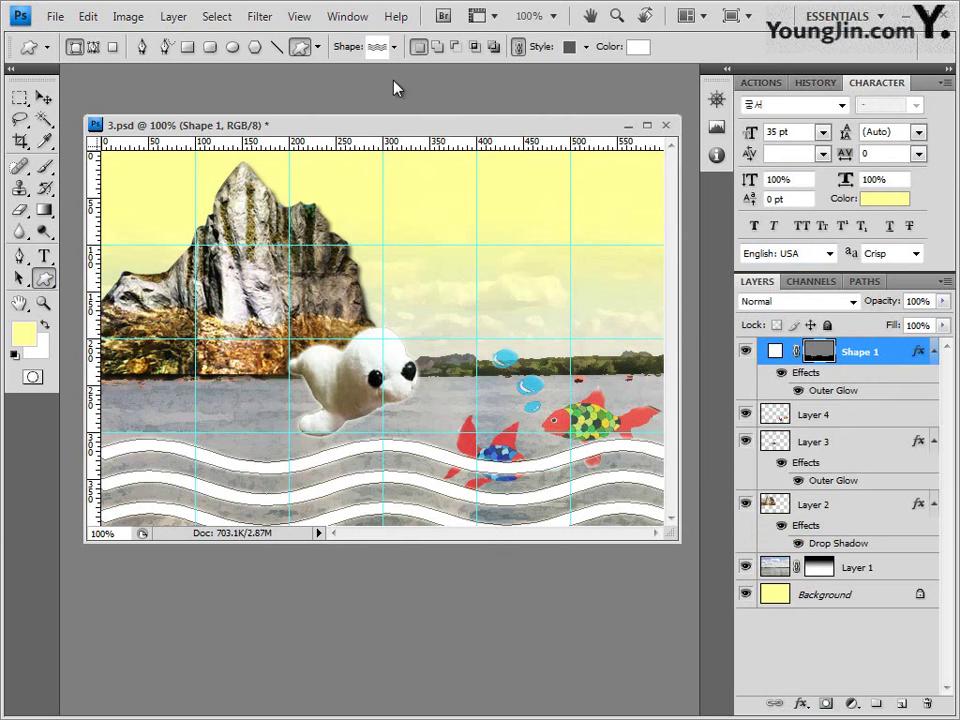
Draw a small custom shape of a sun with pointed rays in the sky near the canvas's upper-right corner
click(395, 48)
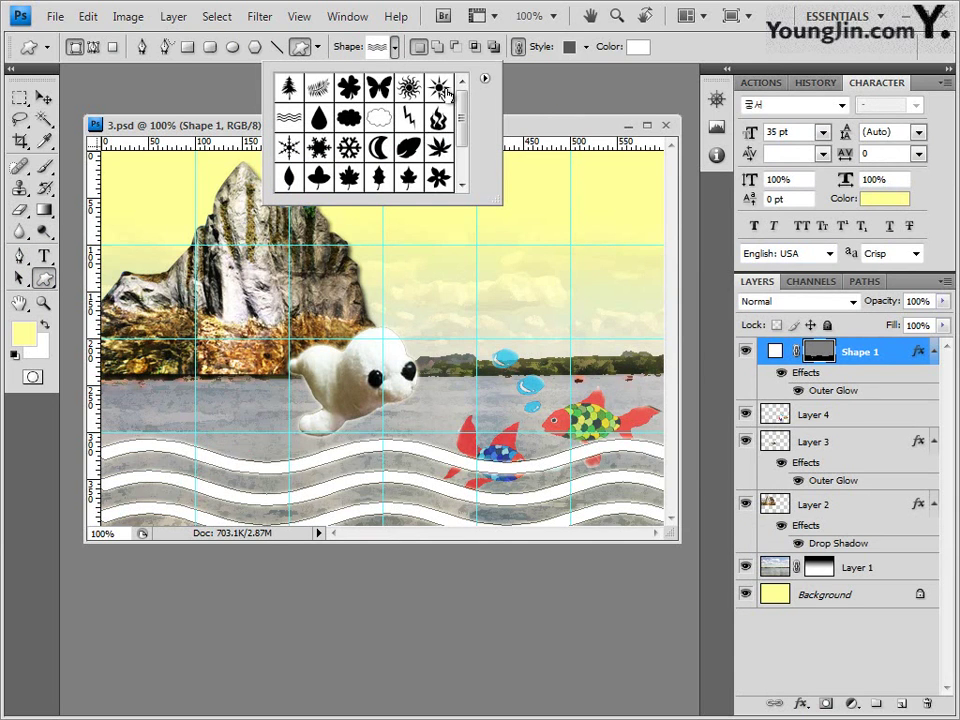
click(441, 89)
click(530, 132)
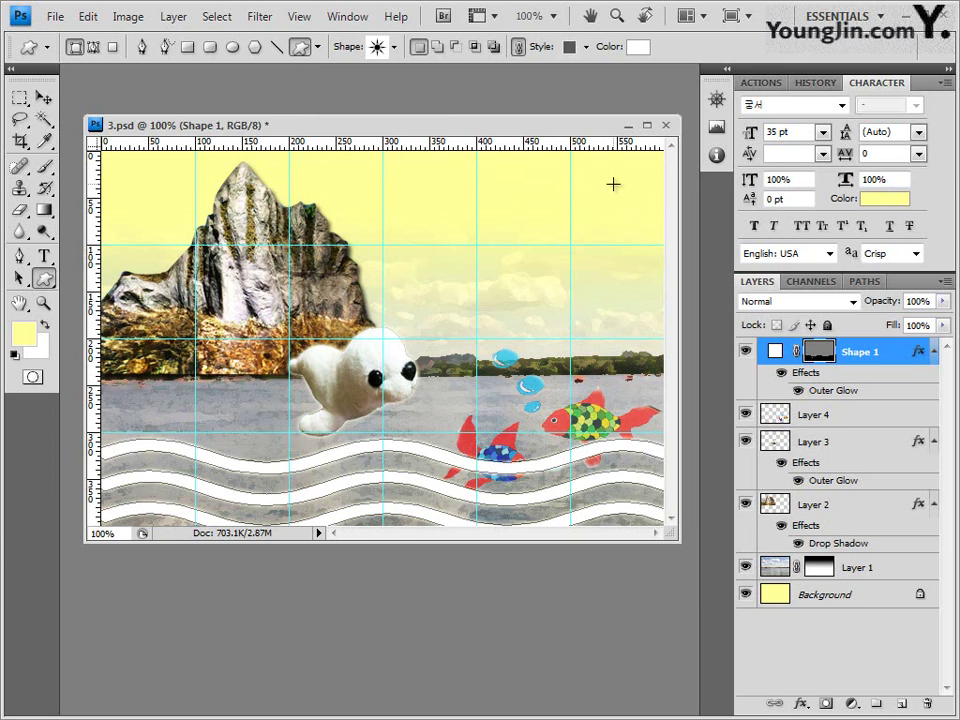
drag(614, 180, 650, 224)
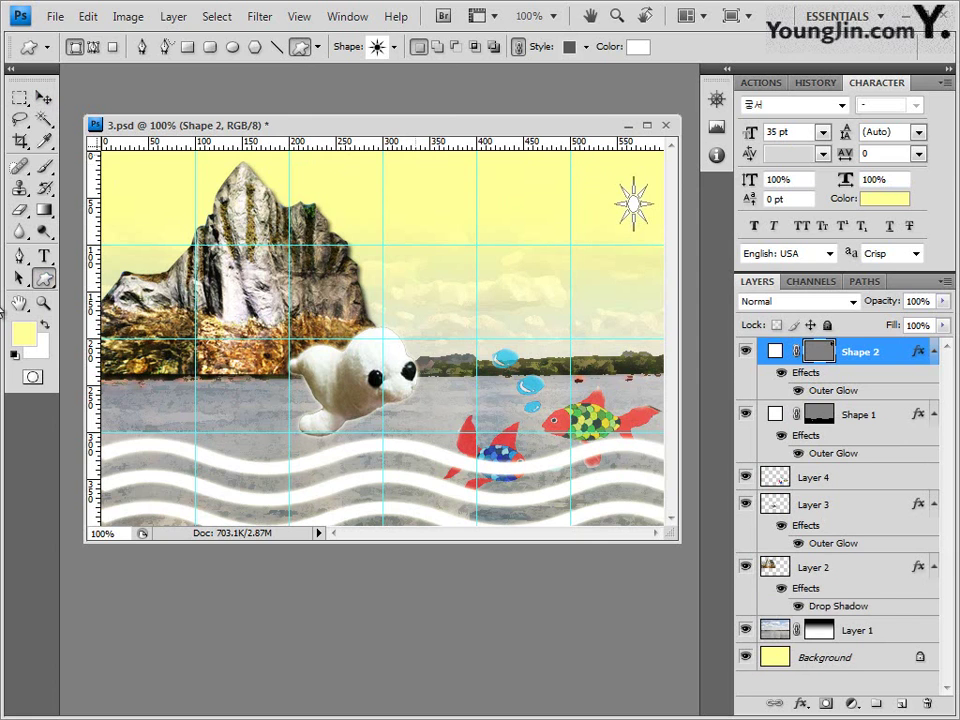
Remove the sun shape's layer style and set its fill color to ffc600
click(587, 50)
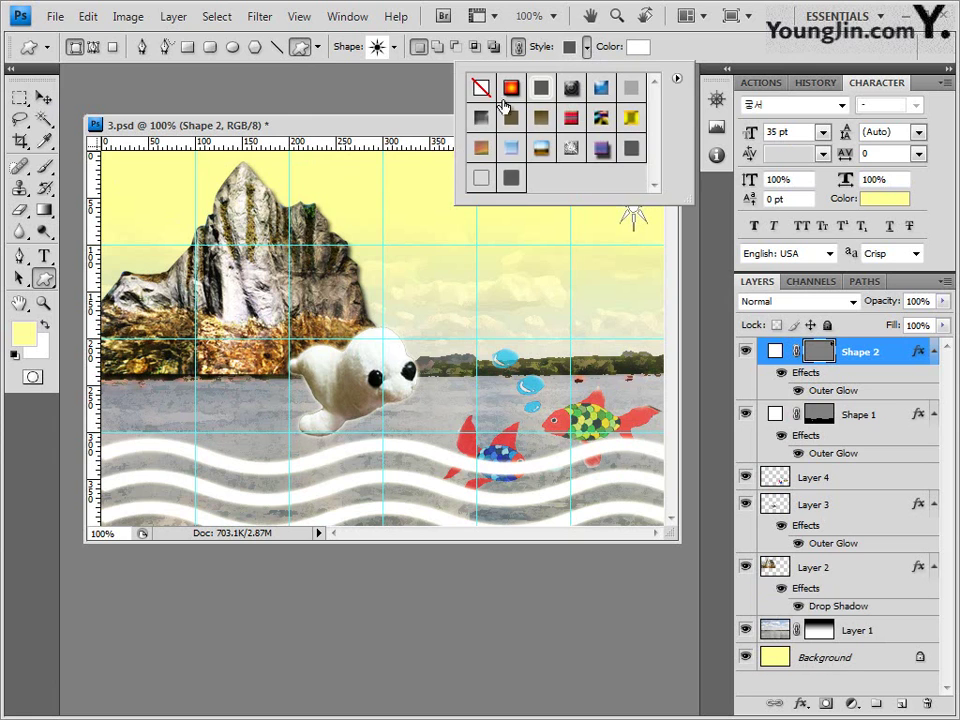
click(481, 88)
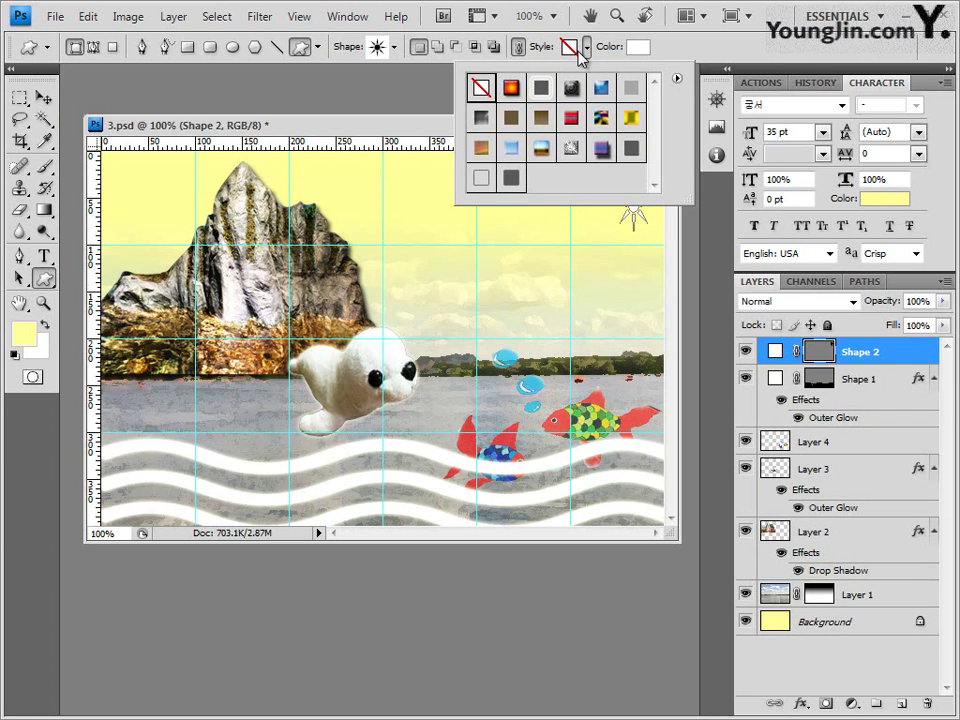
click(637, 47)
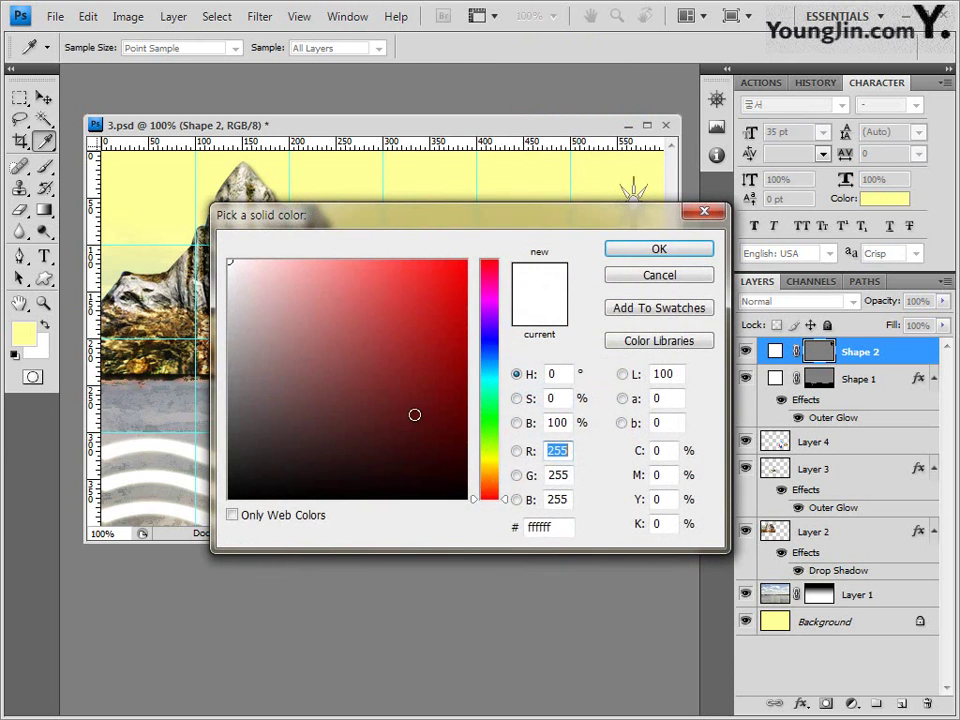
drag(558, 535, 455, 545)
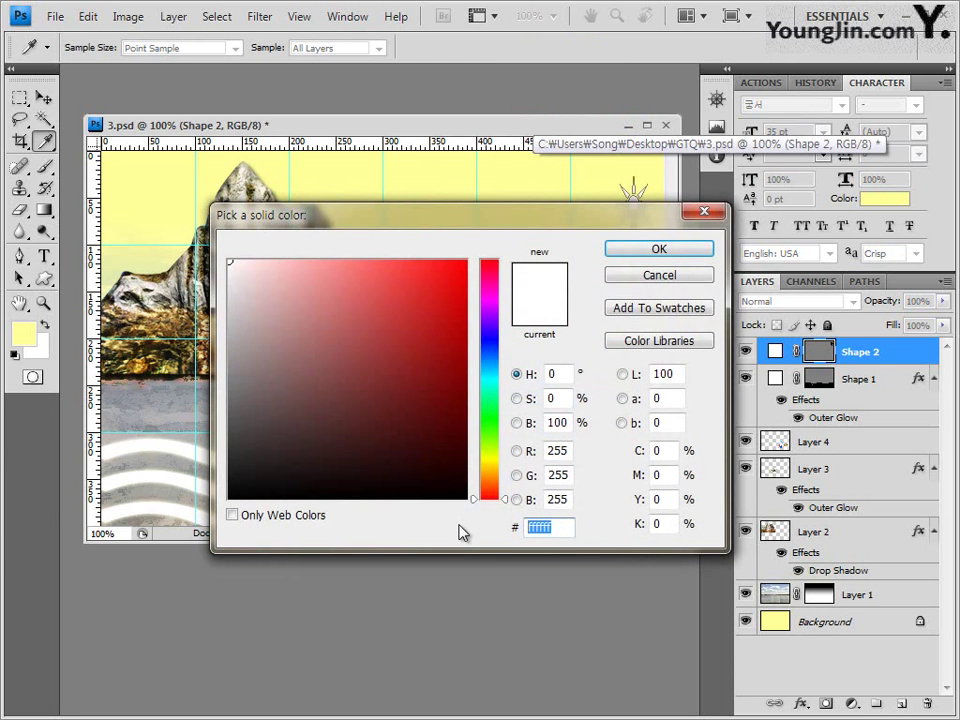
text(ffc6)
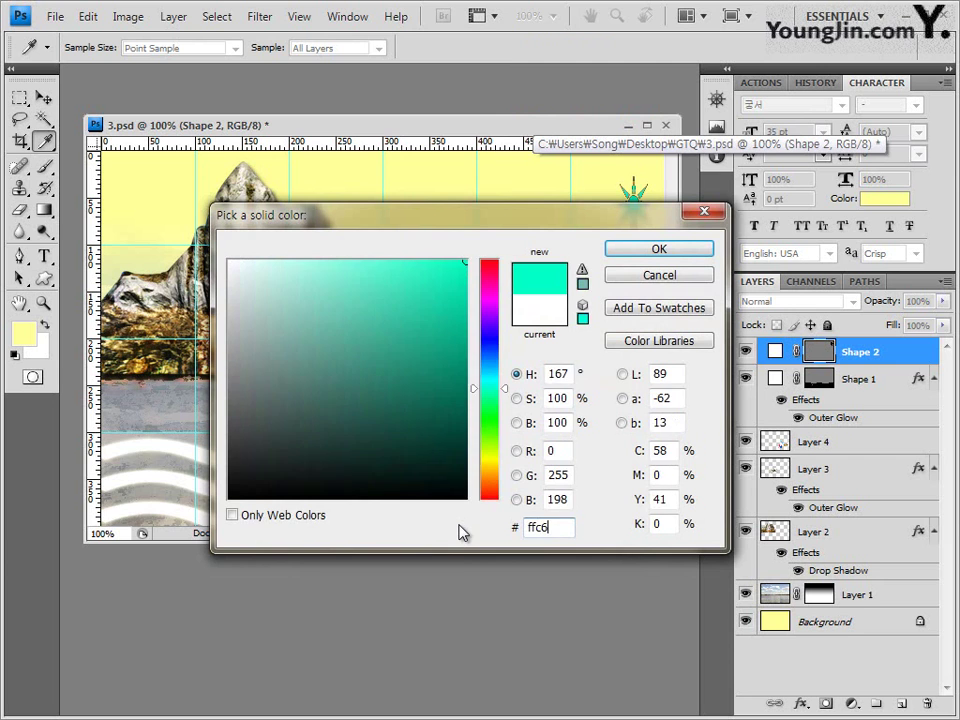
text(00)
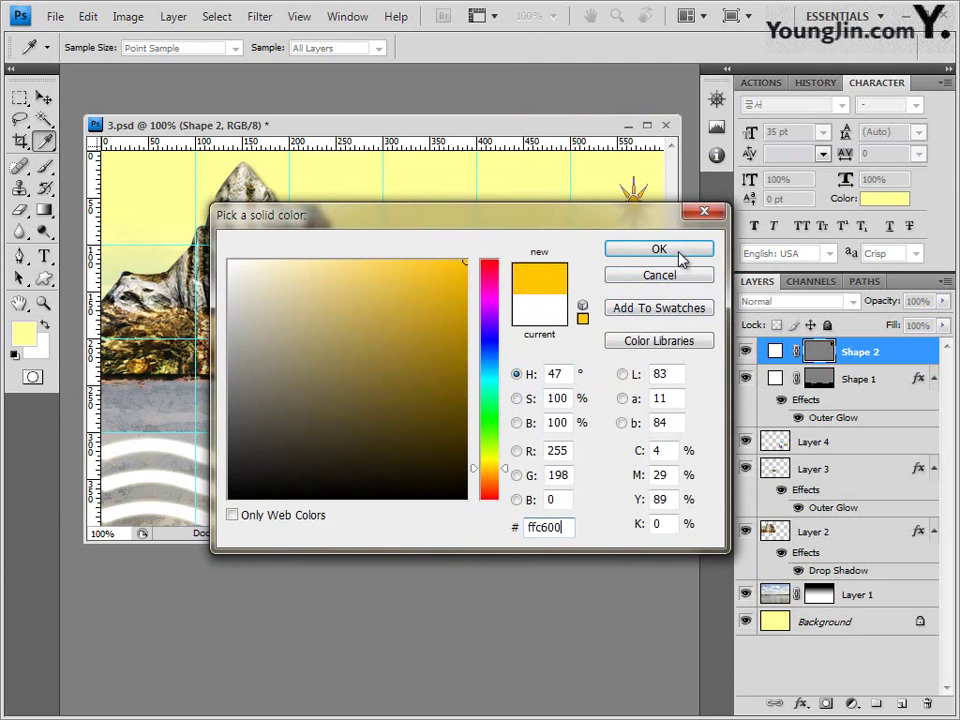
click(680, 252)
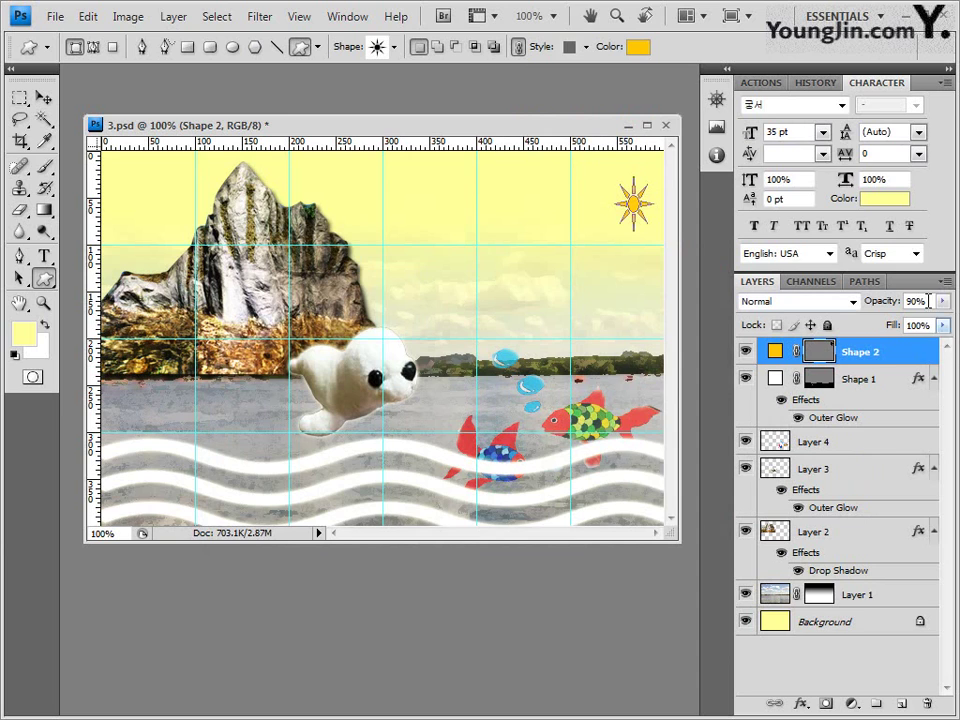
Set the sun shape layer's opacity to 90% and add an Inner Shadow with the default settings
key(9)
click(800, 704)
click(793, 521)
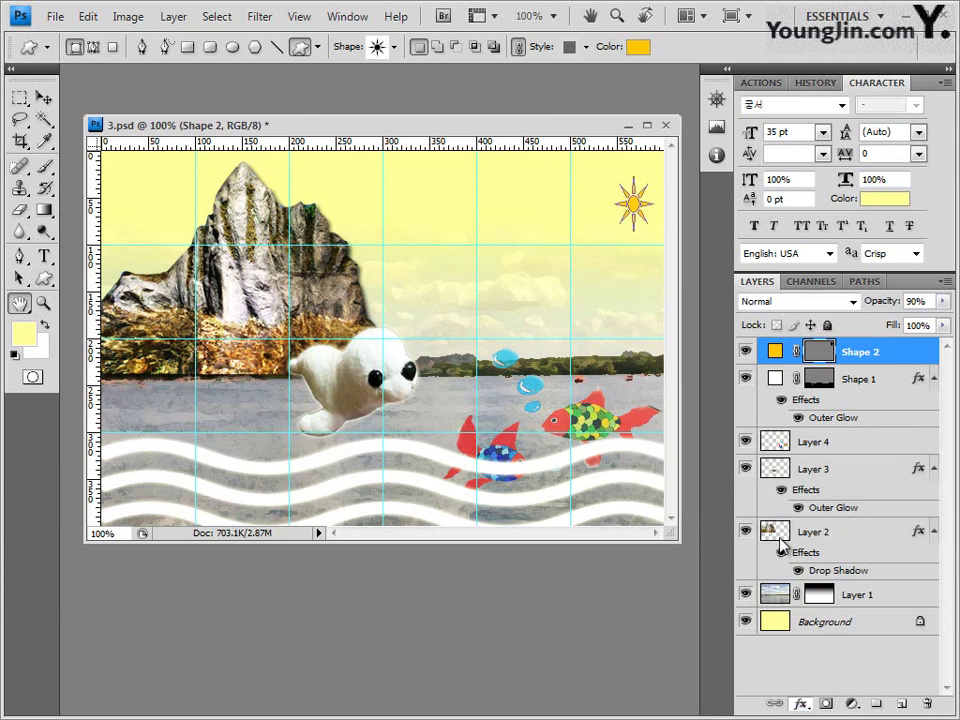
click(835, 155)
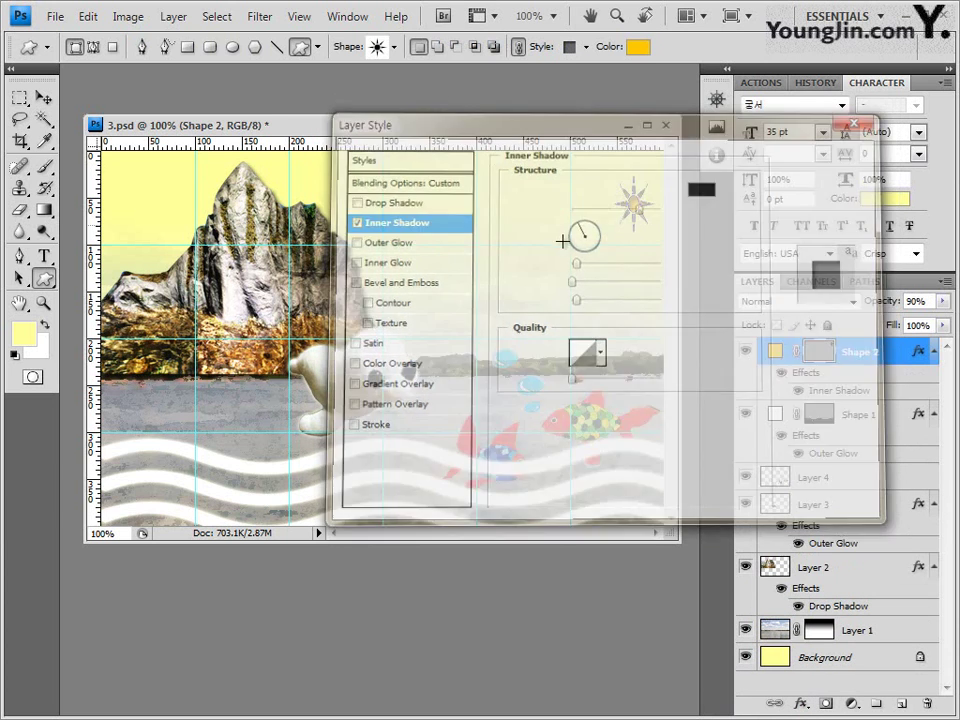
Move the sun shape slightly left, away from the canvas's right edge
click(44, 97)
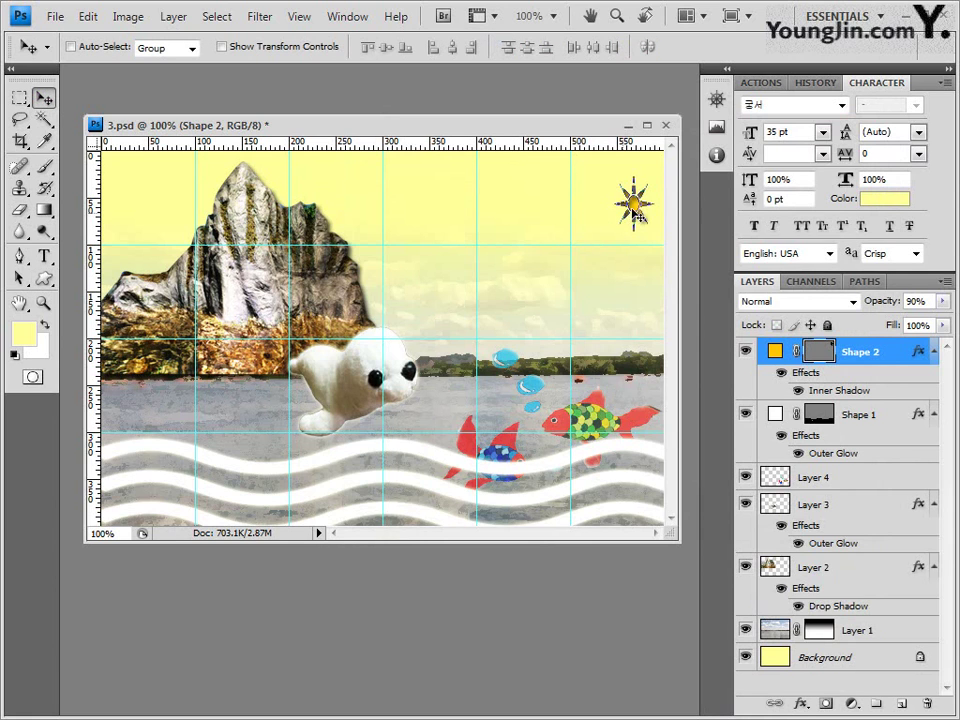
drag(634, 209, 619, 205)
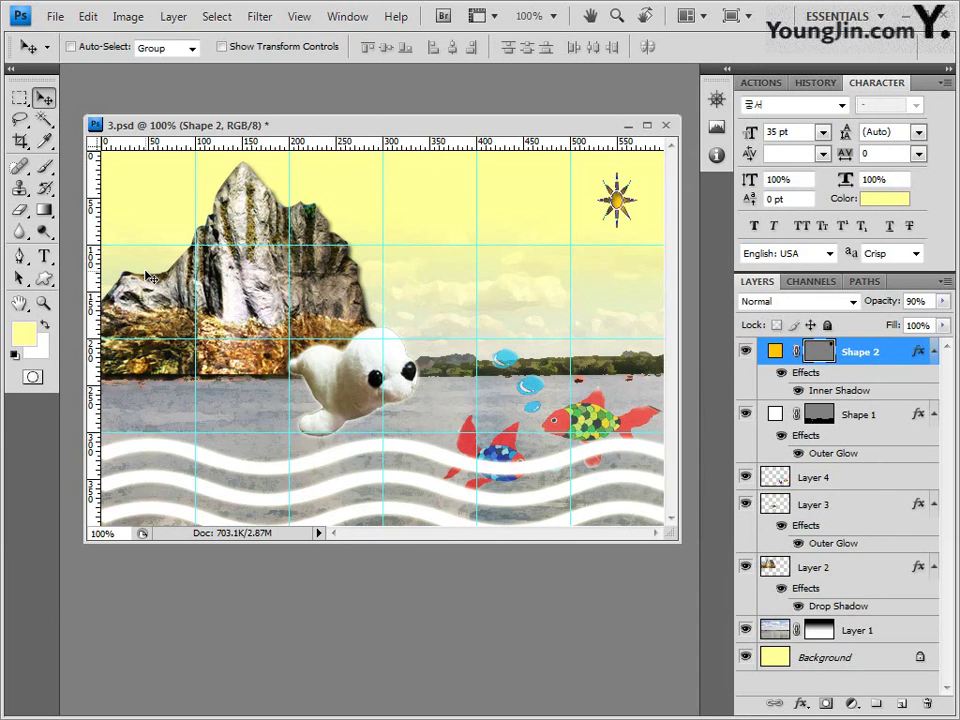
Add the horizontal text "해양 생태 전시관" in 굴림 at 45 pt, starting at the left above the waves
click(49, 260)
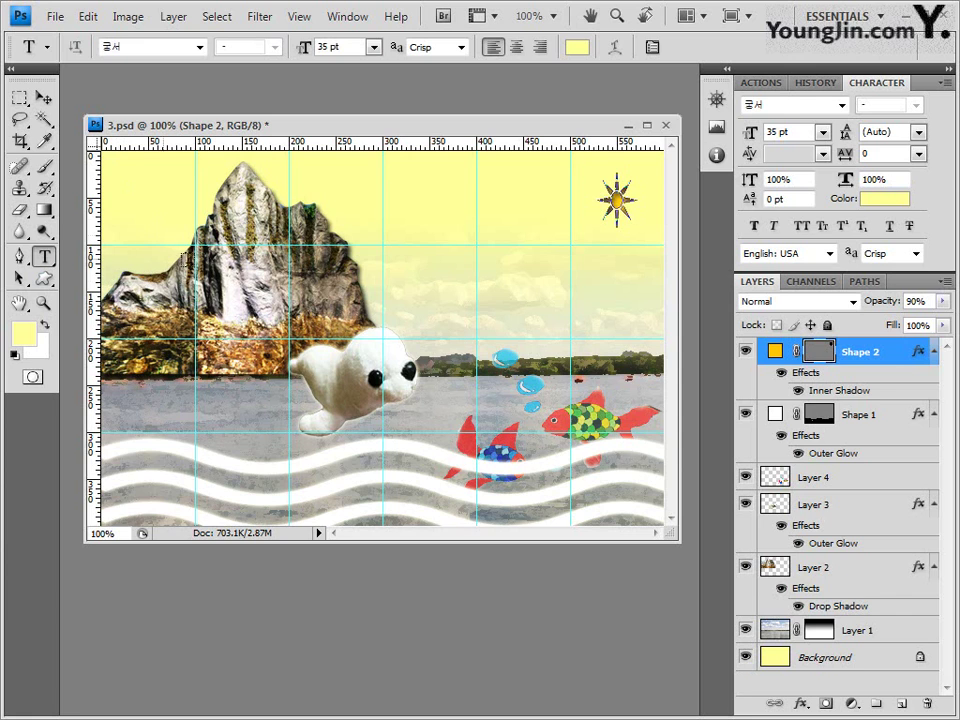
click(150, 444)
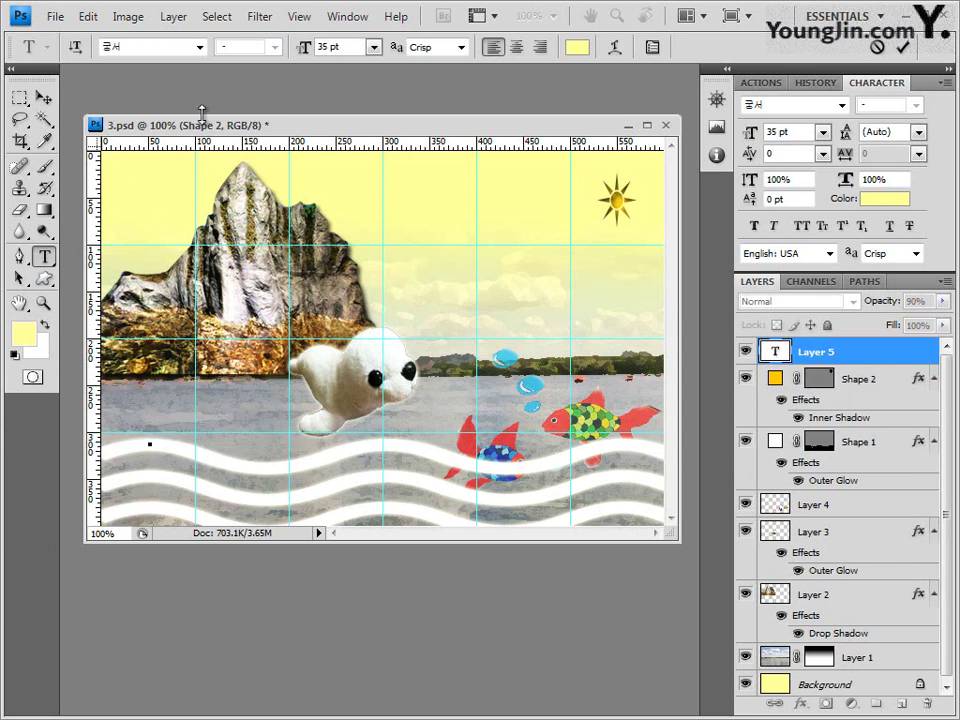
click(200, 47)
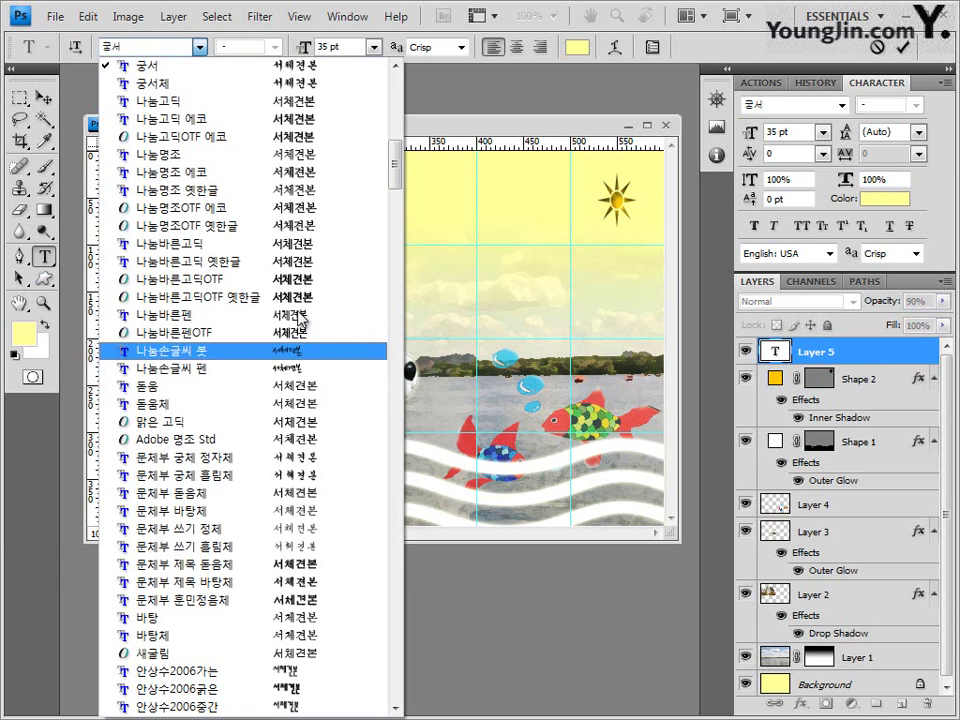
scroll(300, 220, up, 3)
click(220, 65)
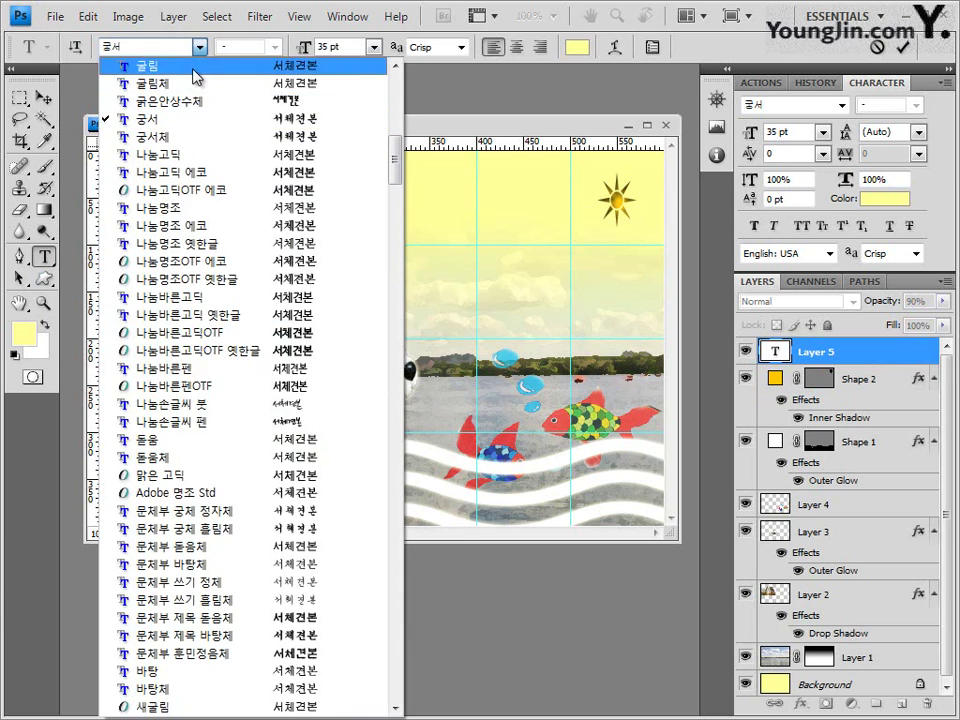
click(347, 44)
text(45)
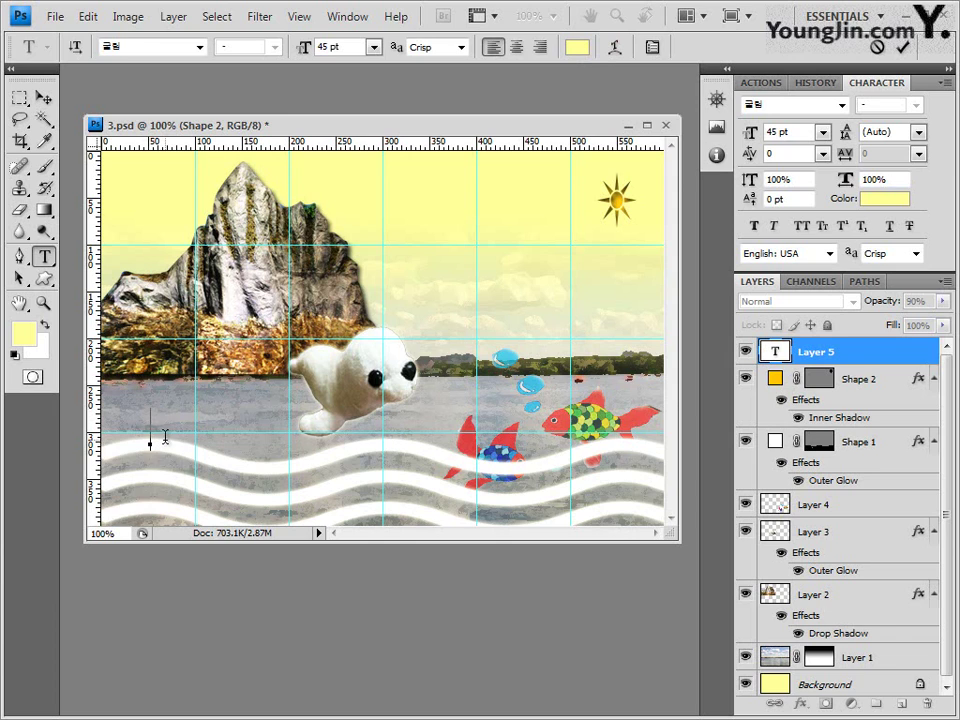
text(해양 생태 전시관)
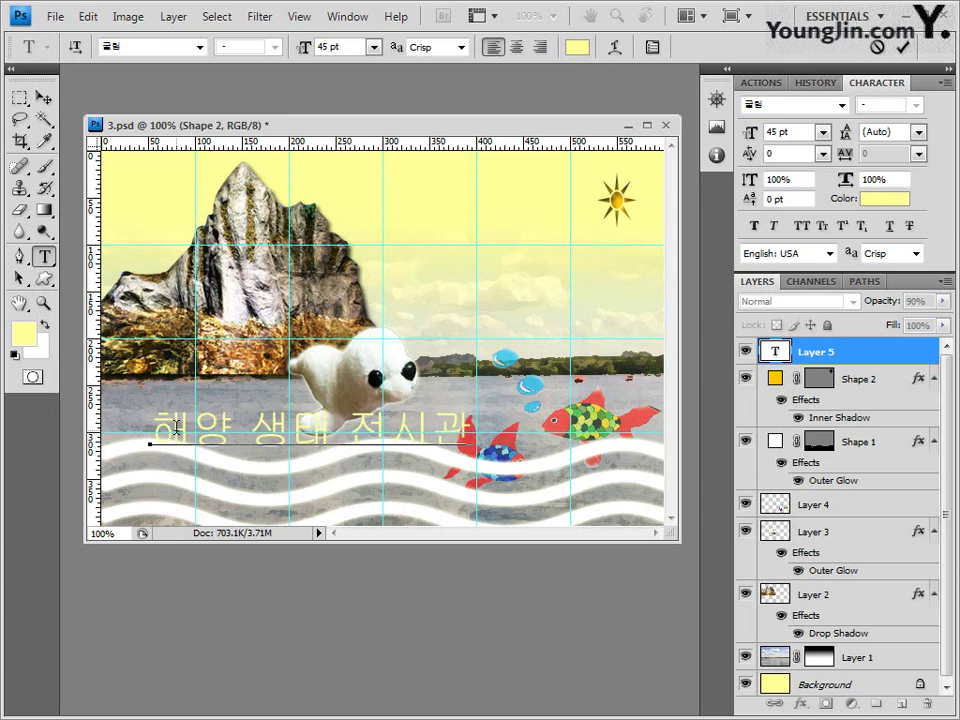
click(858, 353)
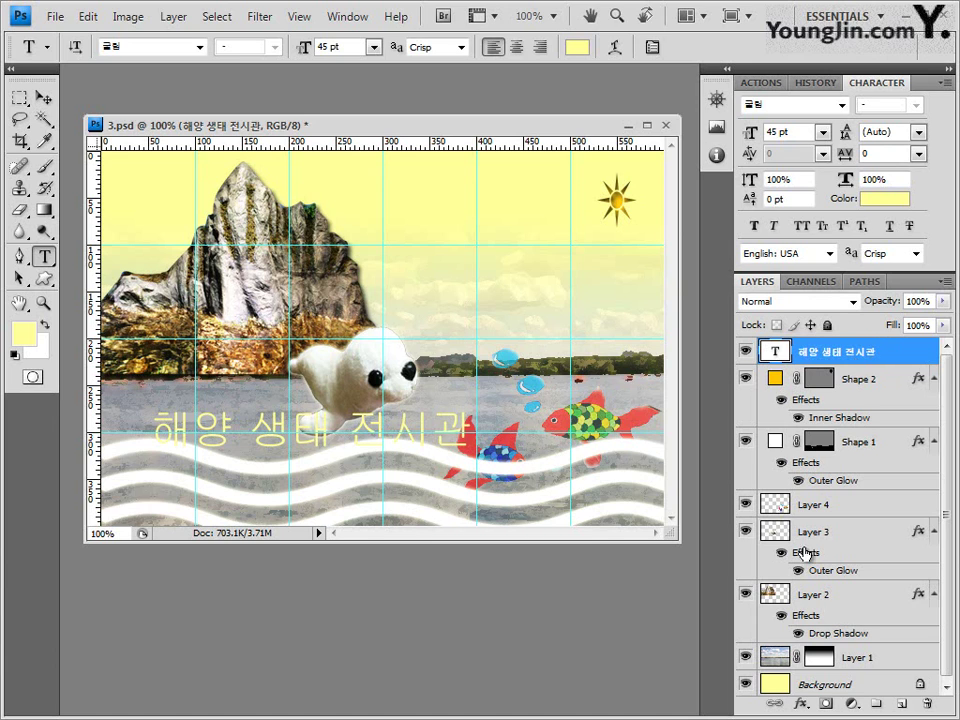
Add a Gradient Overlay to the title text layer and set the gradient's starting color stop to 66fffd
click(801, 703)
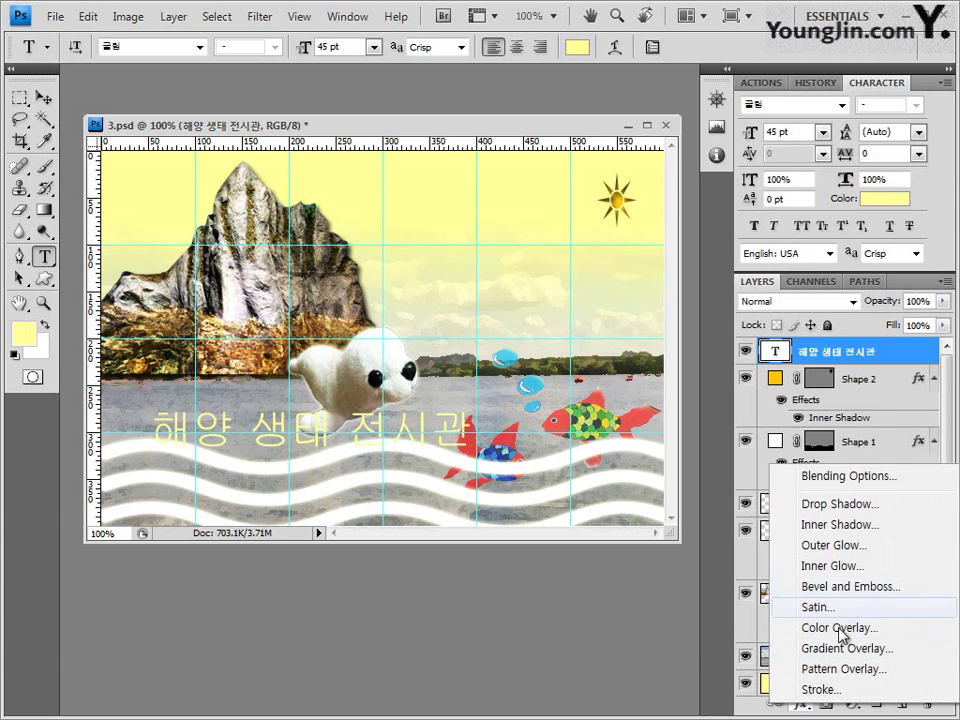
click(842, 648)
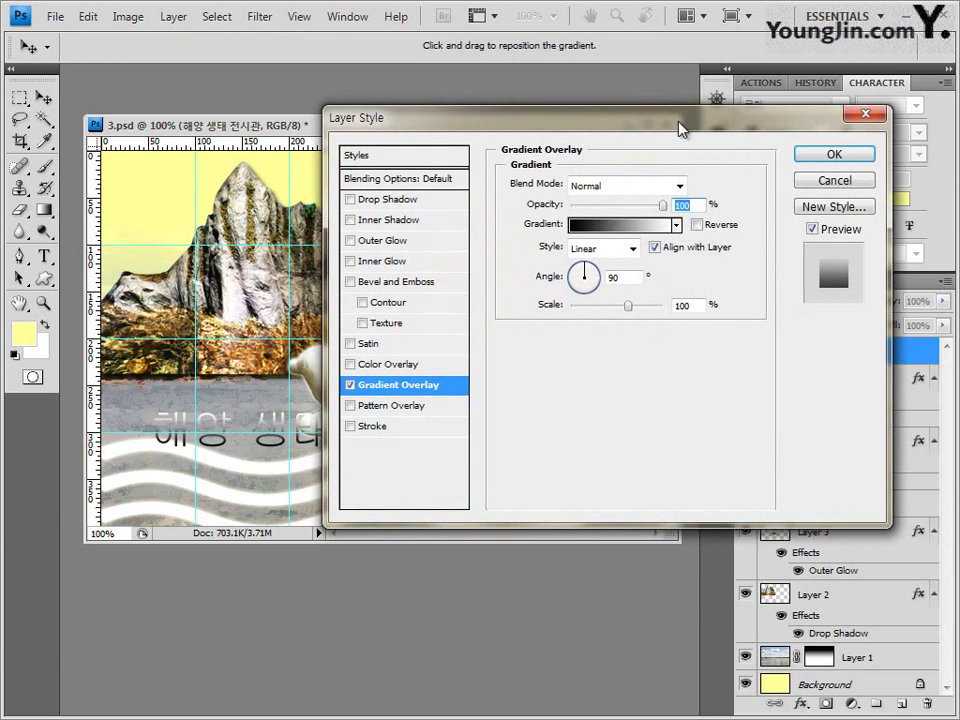
drag(680, 128, 679, 203)
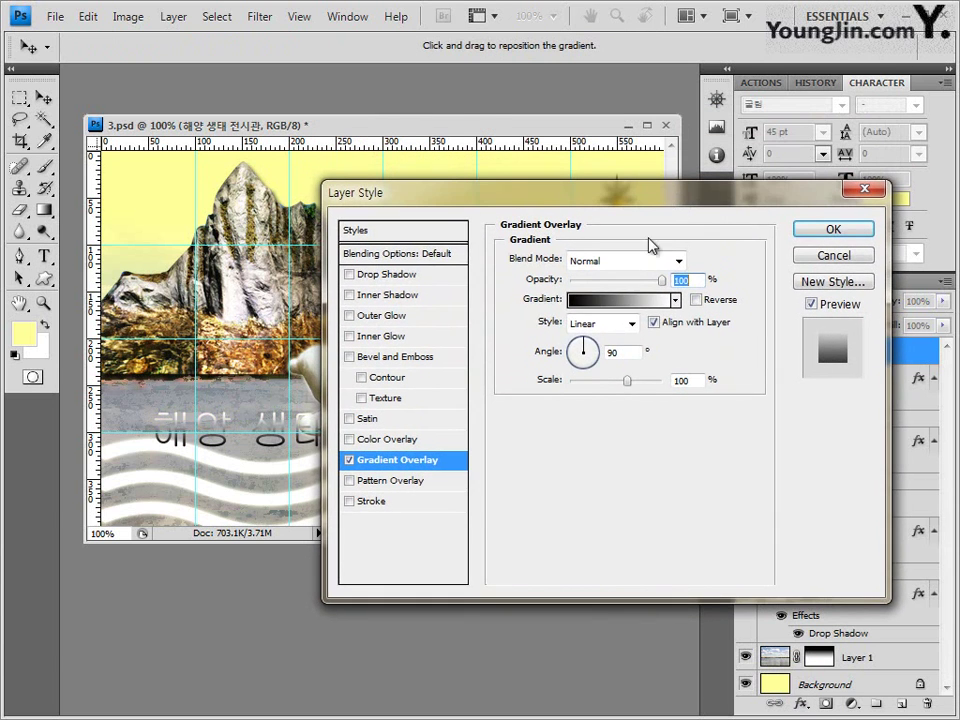
click(620, 300)
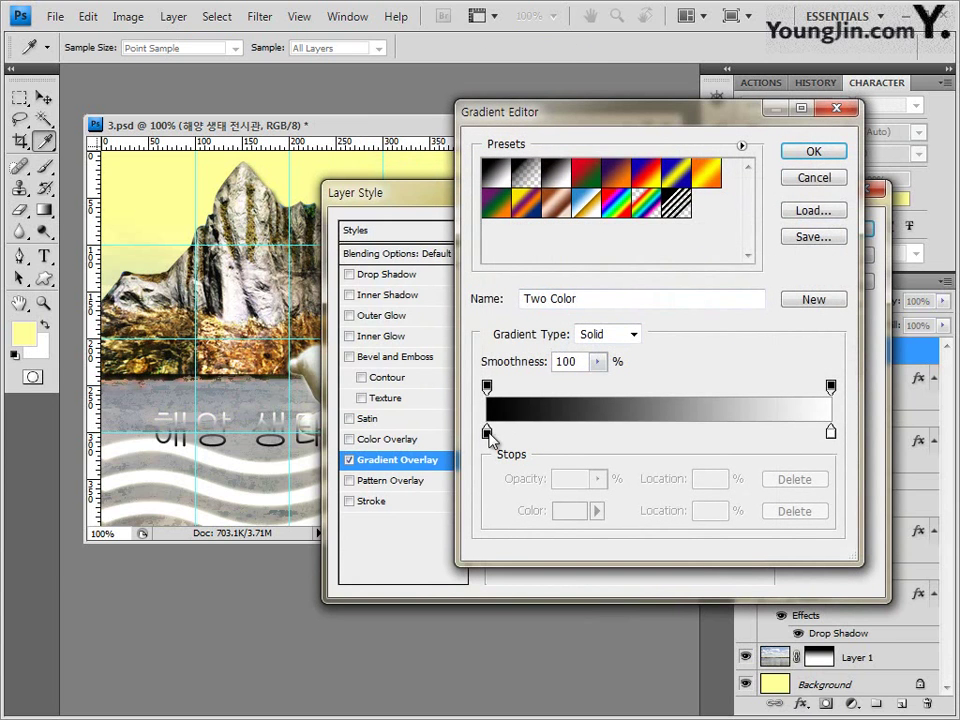
double_click(484, 430)
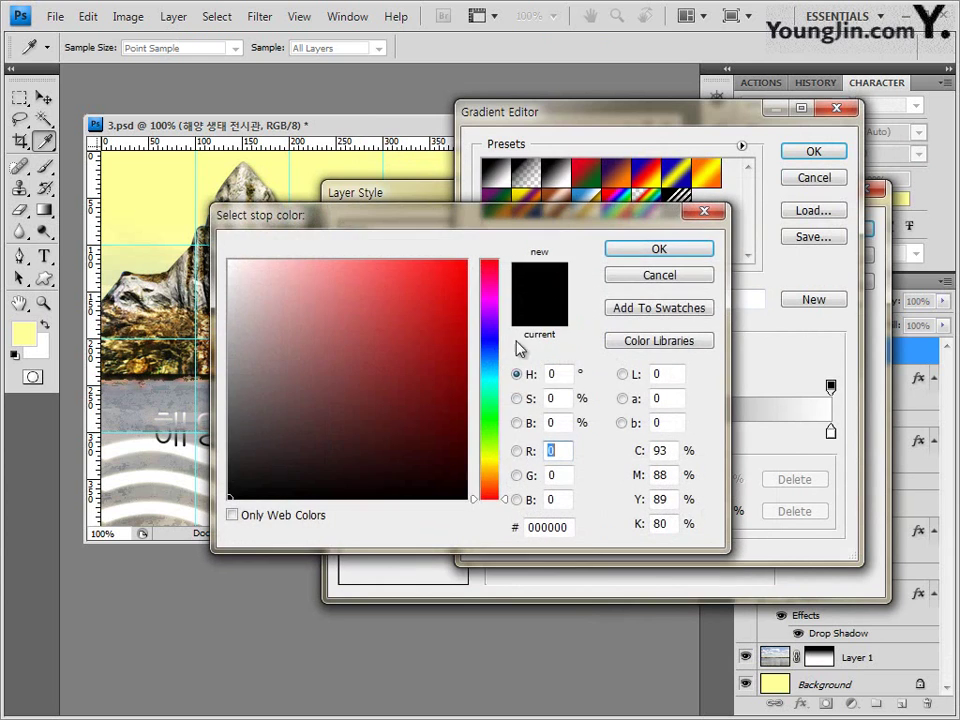
click(567, 528)
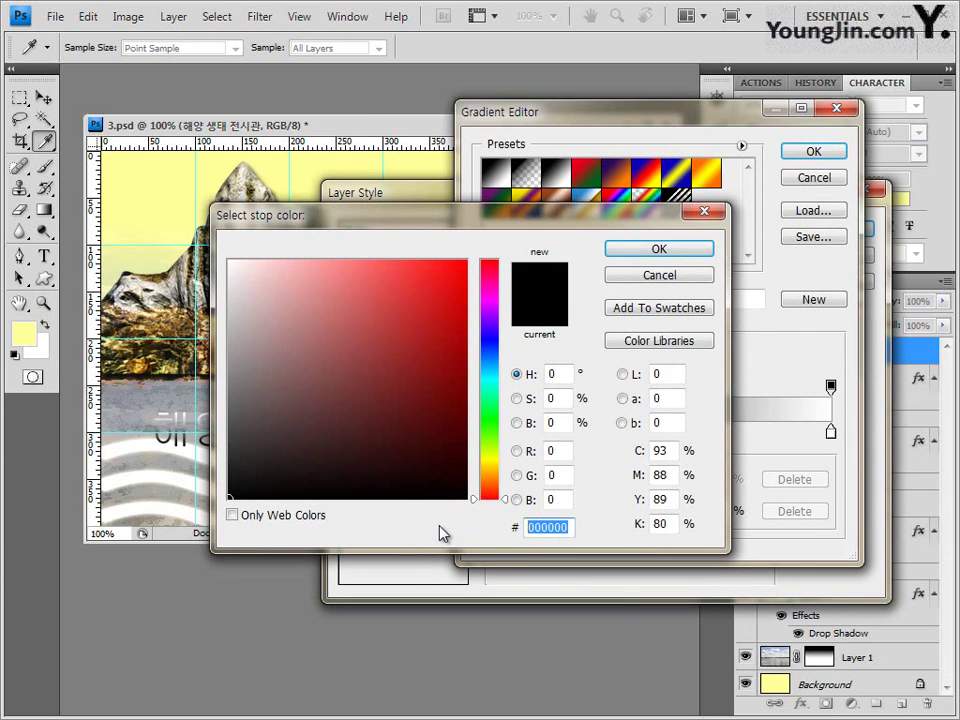
text(66fffd)
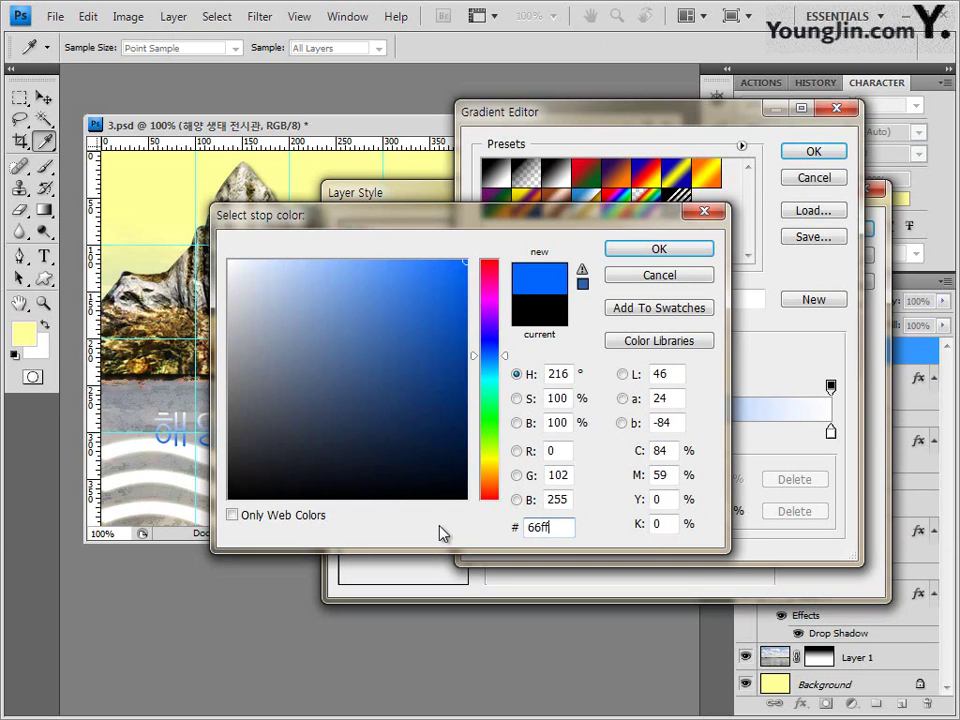
click(665, 251)
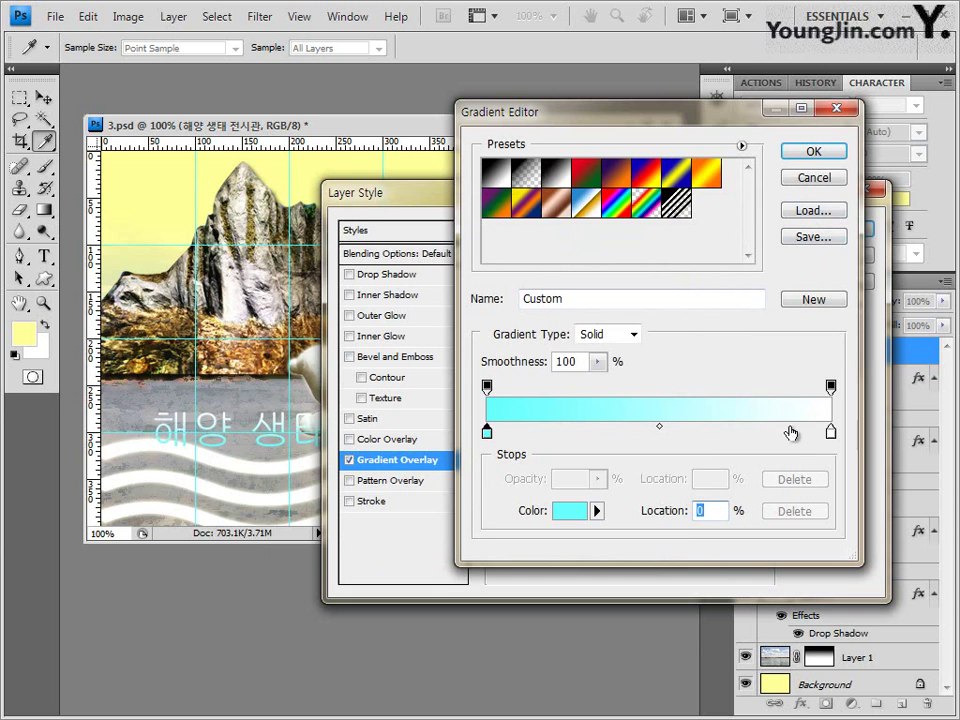
Set the title gradient's ending color stop to 0042ff and accept the gradient
double_click(831, 432)
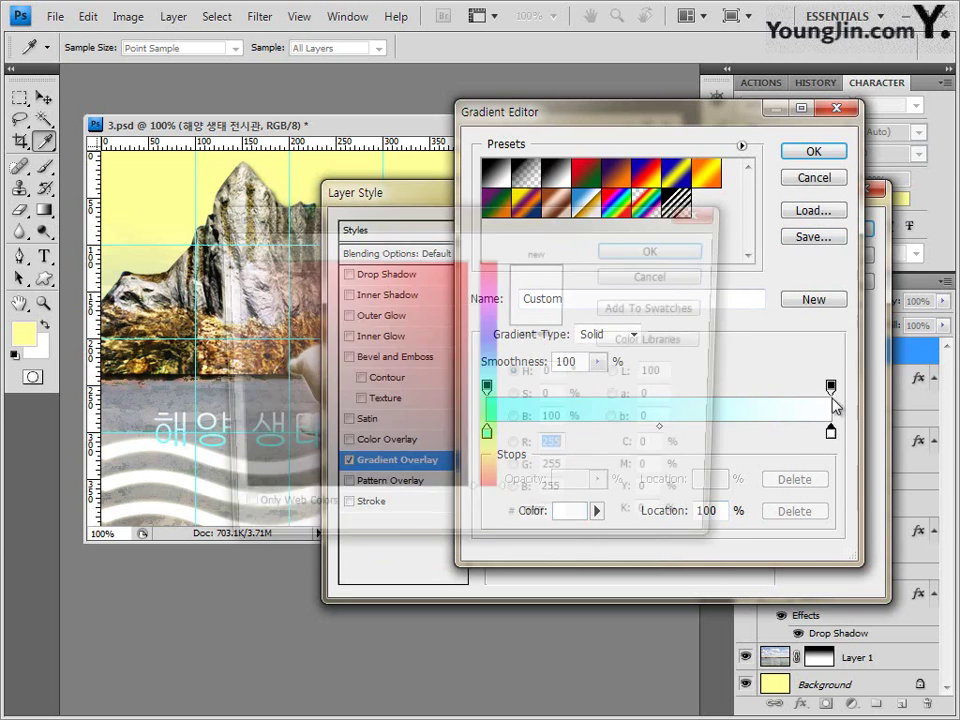
click(558, 528)
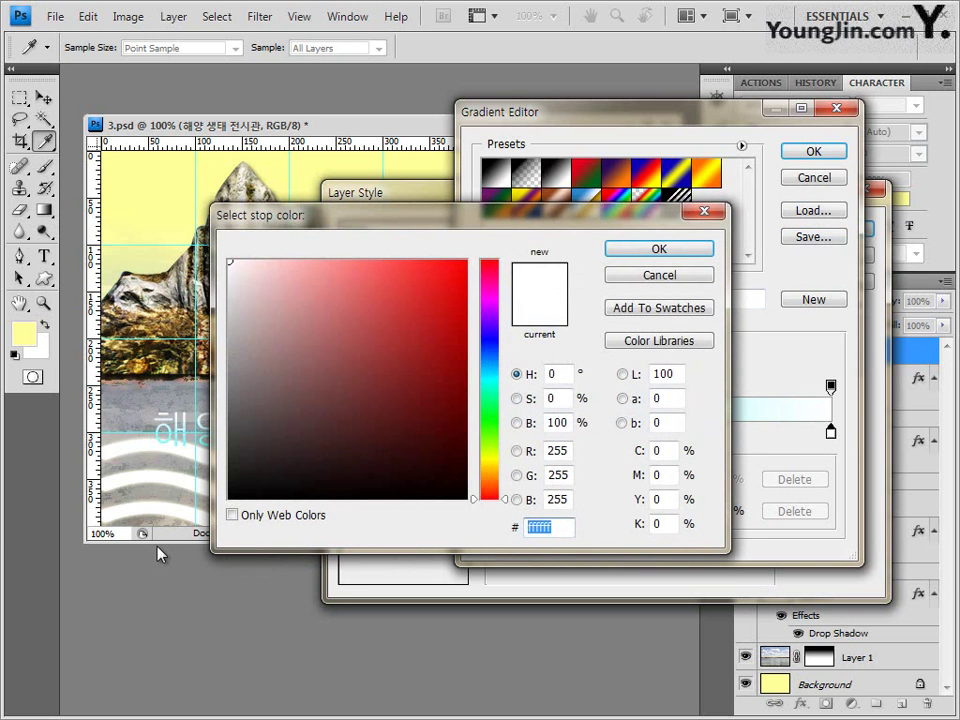
text(0042)
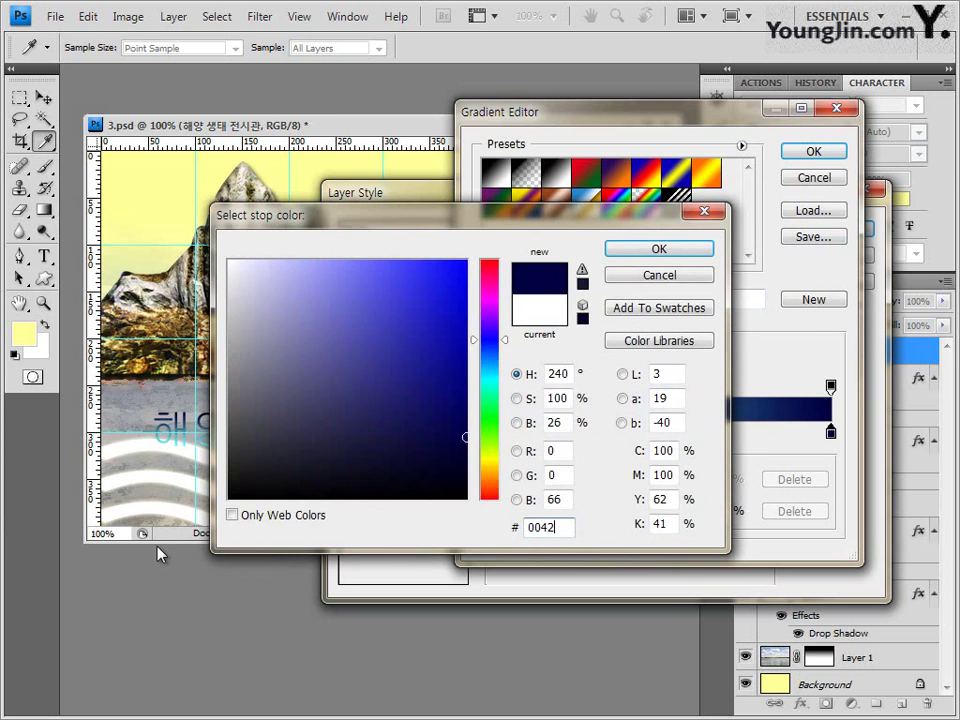
text(ff)
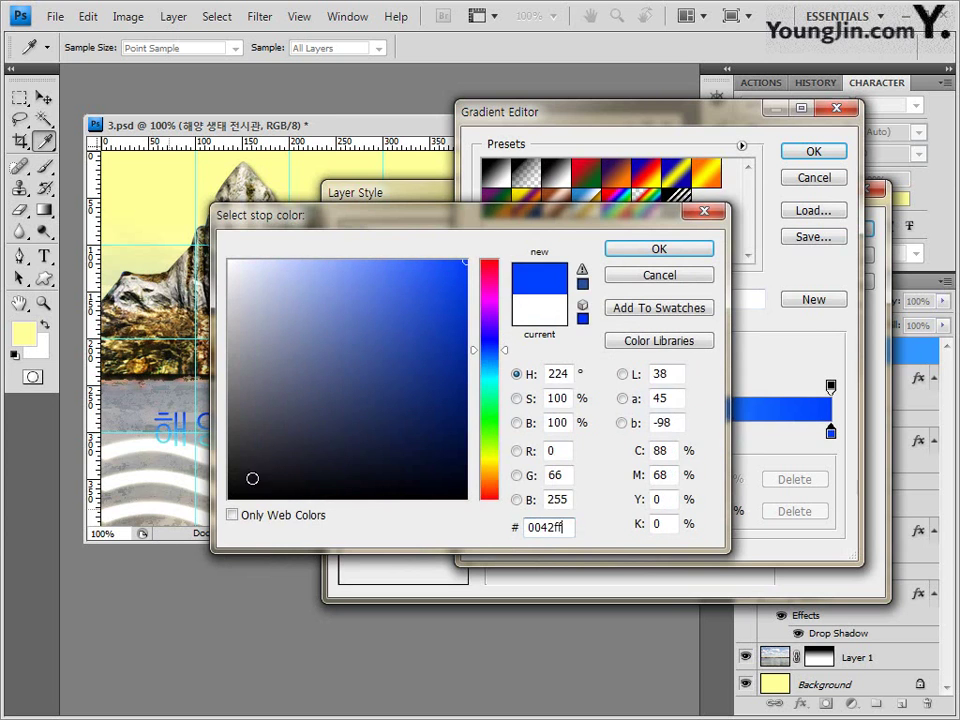
click(660, 251)
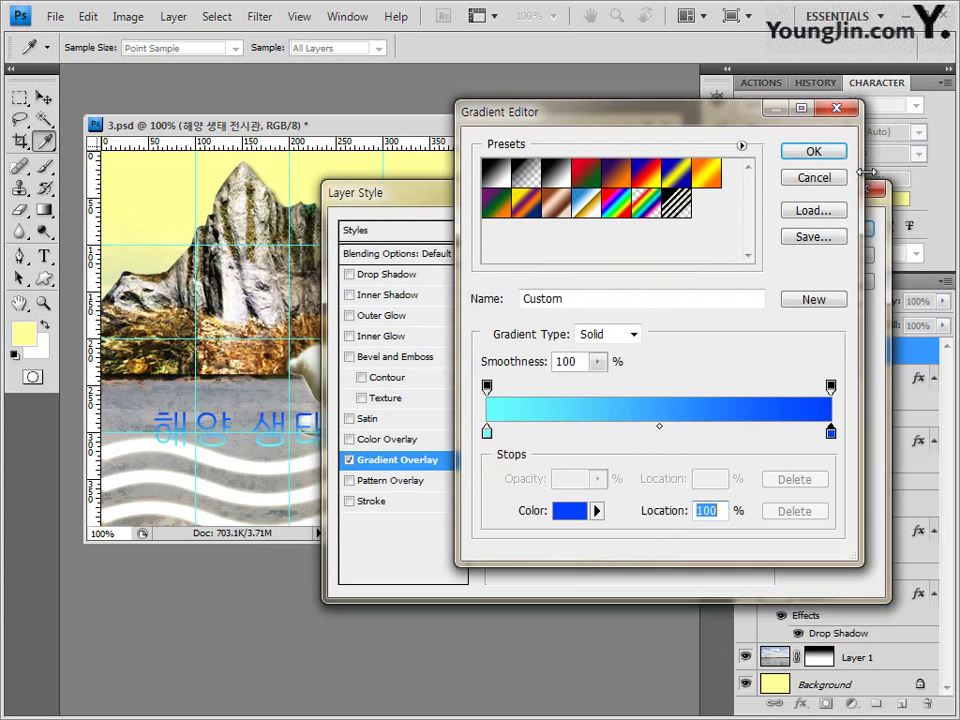
click(812, 152)
drag(566, 200, 525, 281)
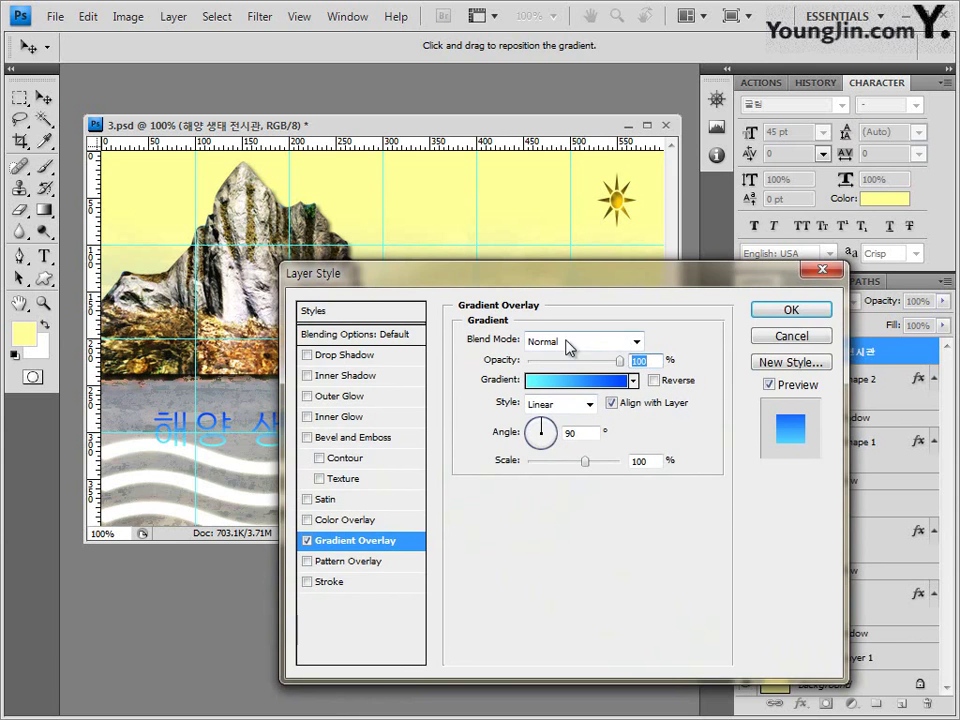
Add a 2 px outside Stroke in ffffff to the title text and apply the layer style
click(334, 586)
text(2)
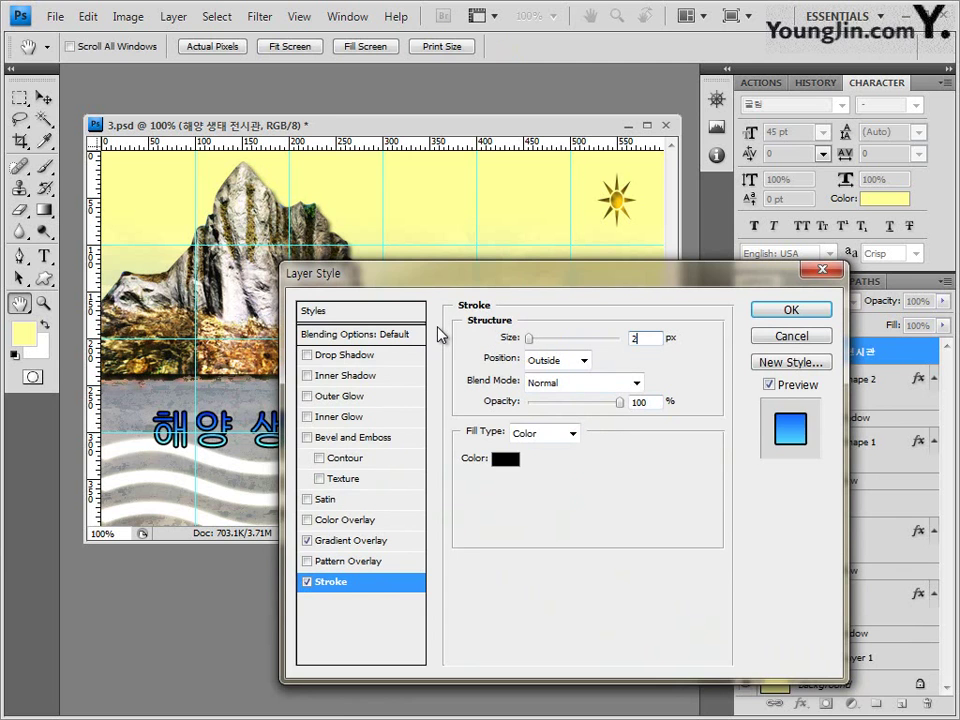
click(504, 459)
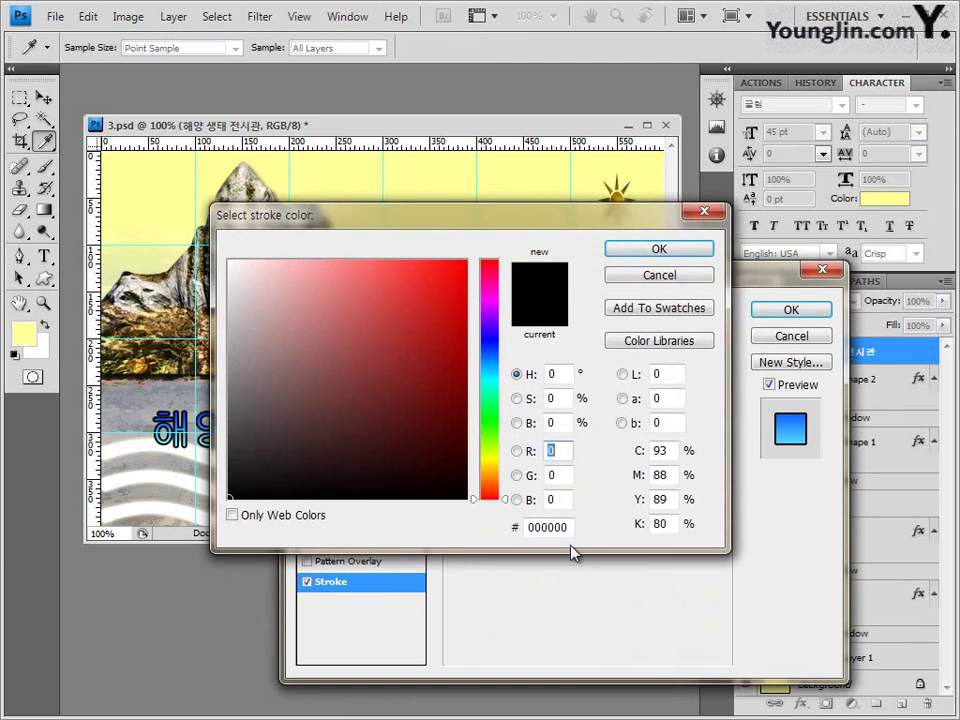
text(ffffff)
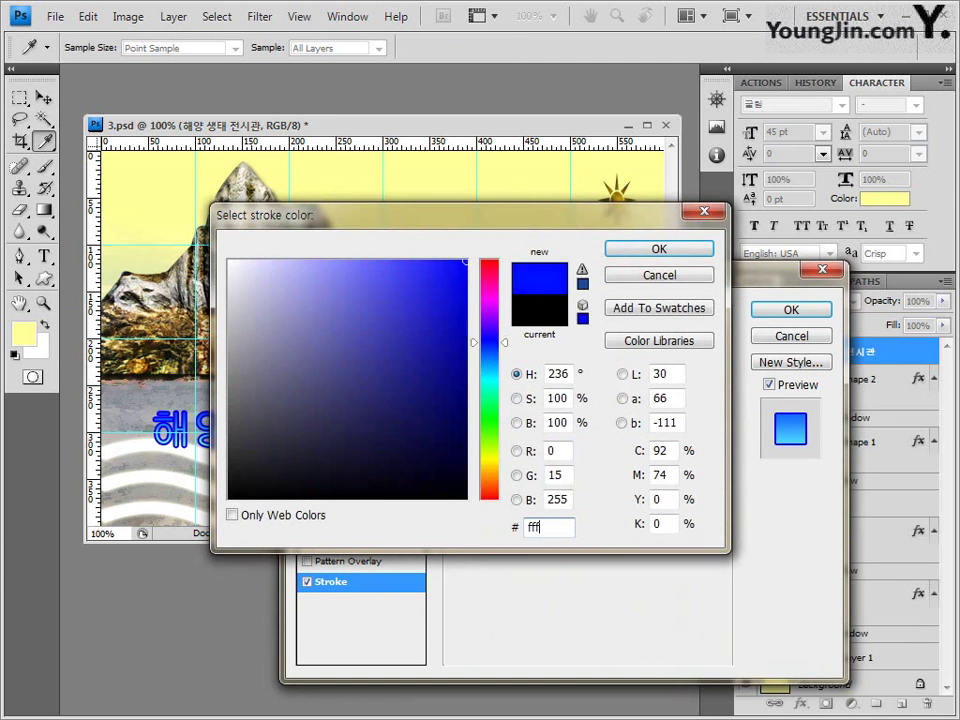
click(686, 252)
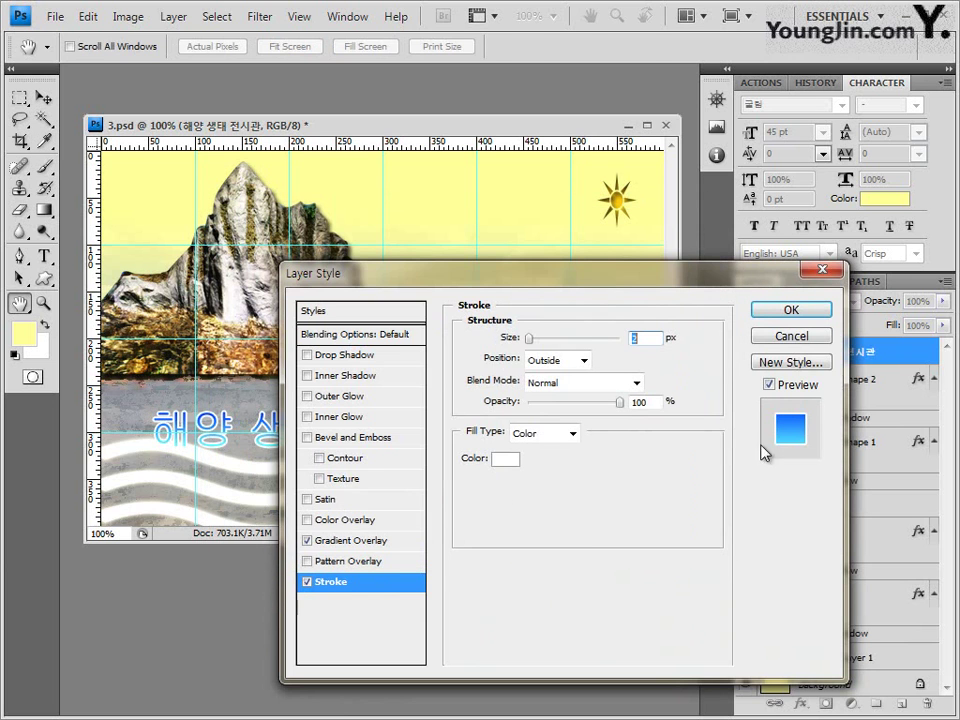
click(800, 312)
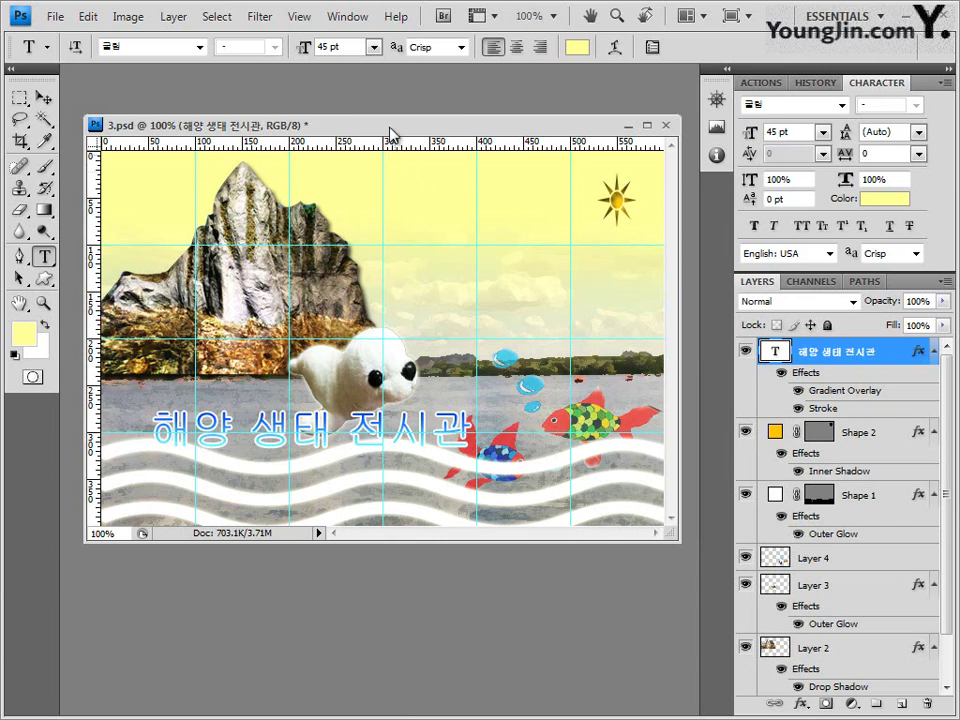
Start a new text line in the sky just right of the rock, in 궁서 at 20 pt
click(392, 298)
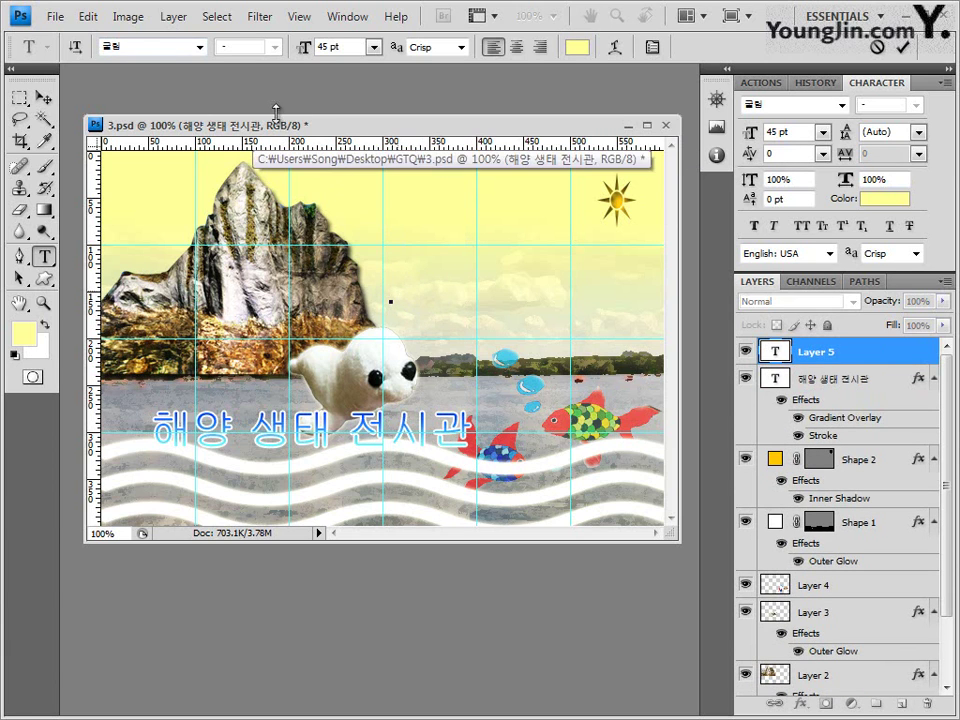
click(200, 47)
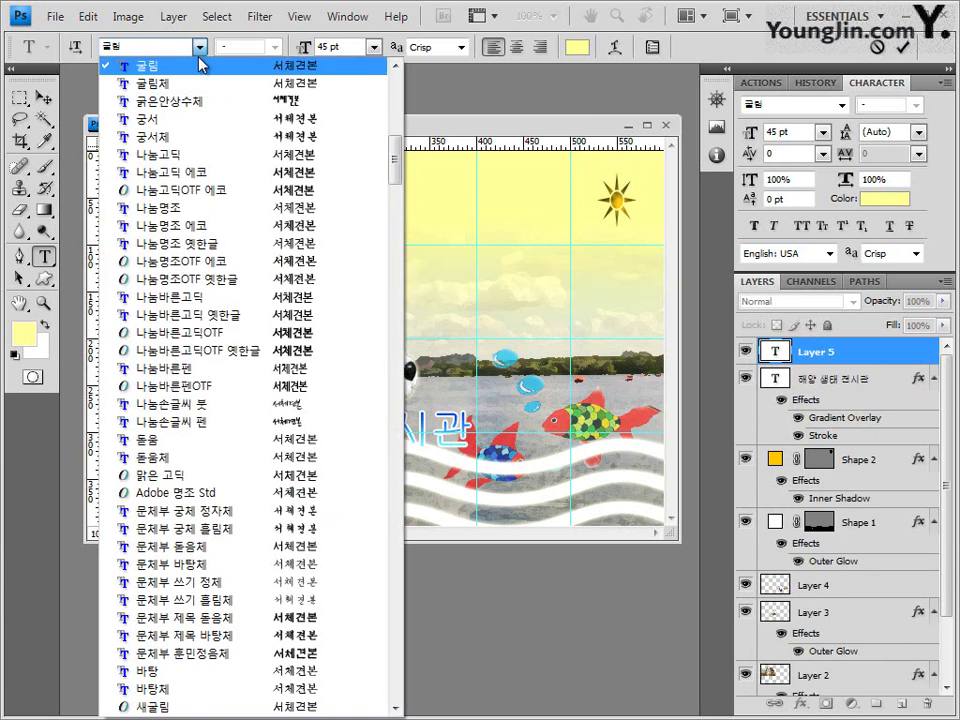
click(203, 128)
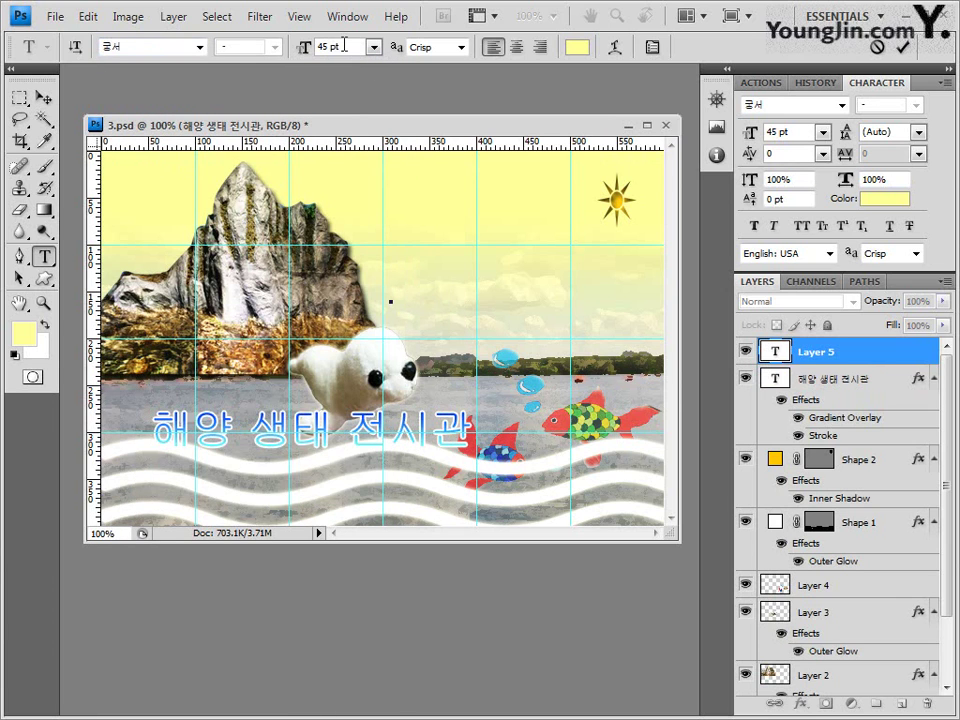
text(20)
key(Return)
Set the new text's color to 4a004f and enter "바다 속 신비한 세계의 경이로움"
click(577, 47)
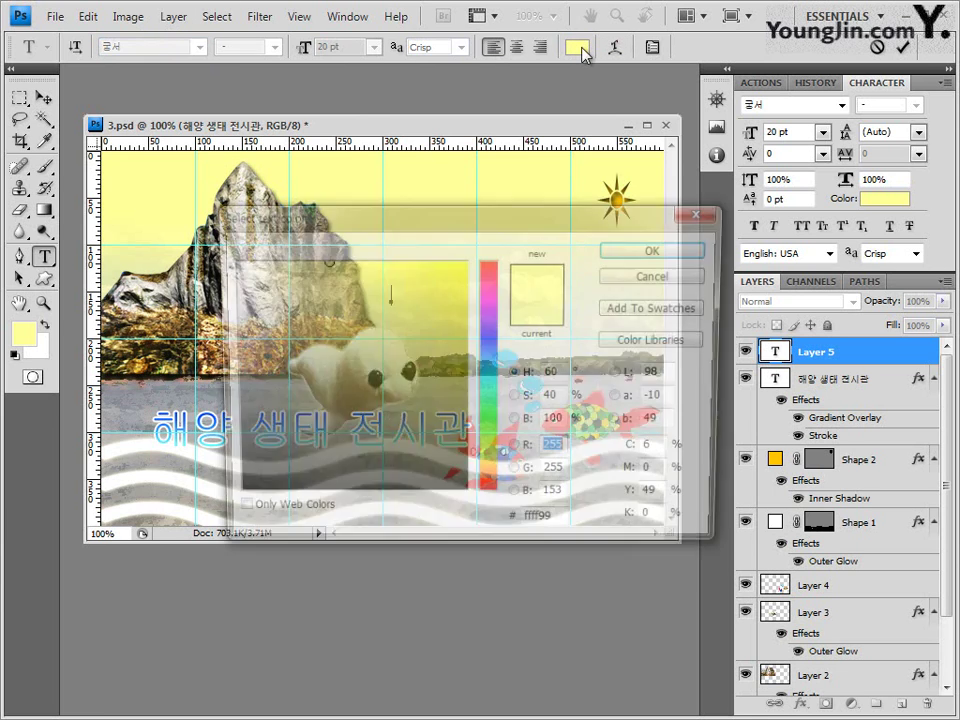
double_click(560, 526)
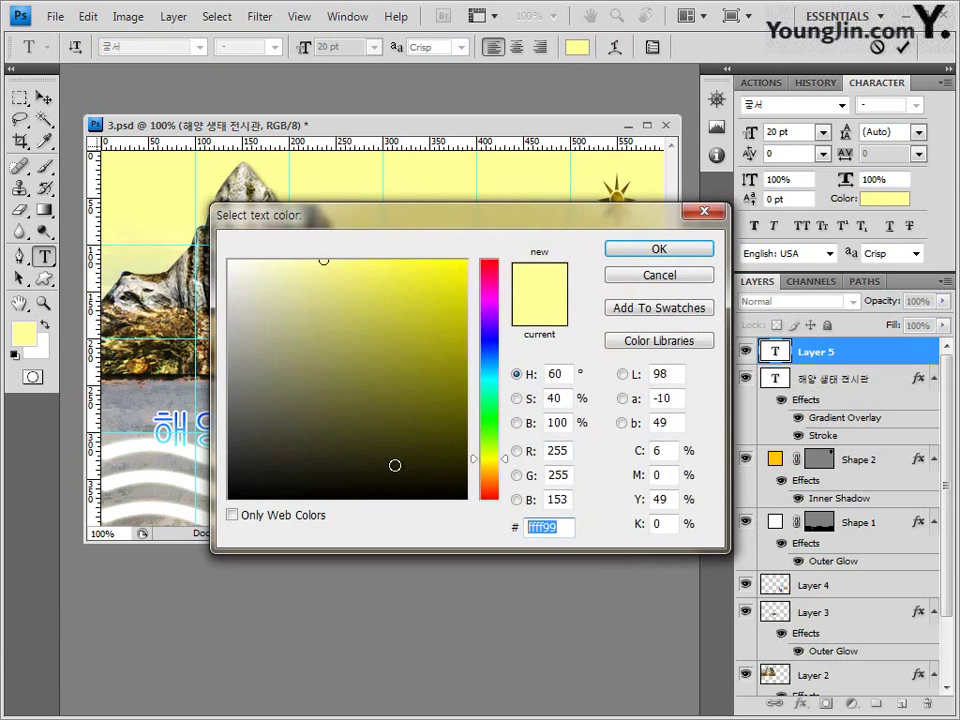
text(4a)
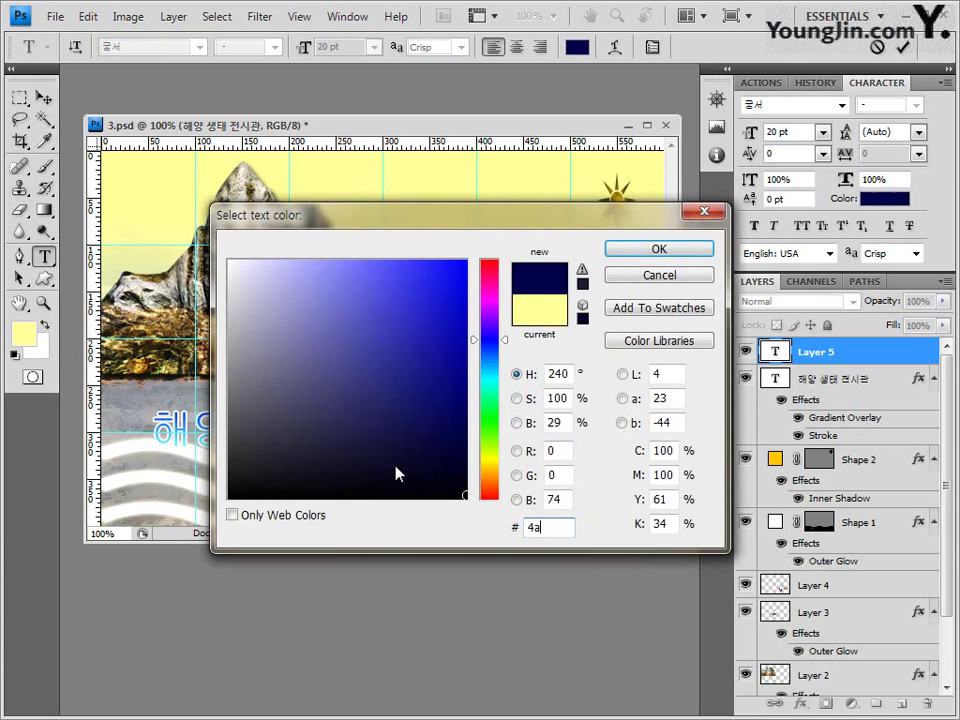
text(00f)
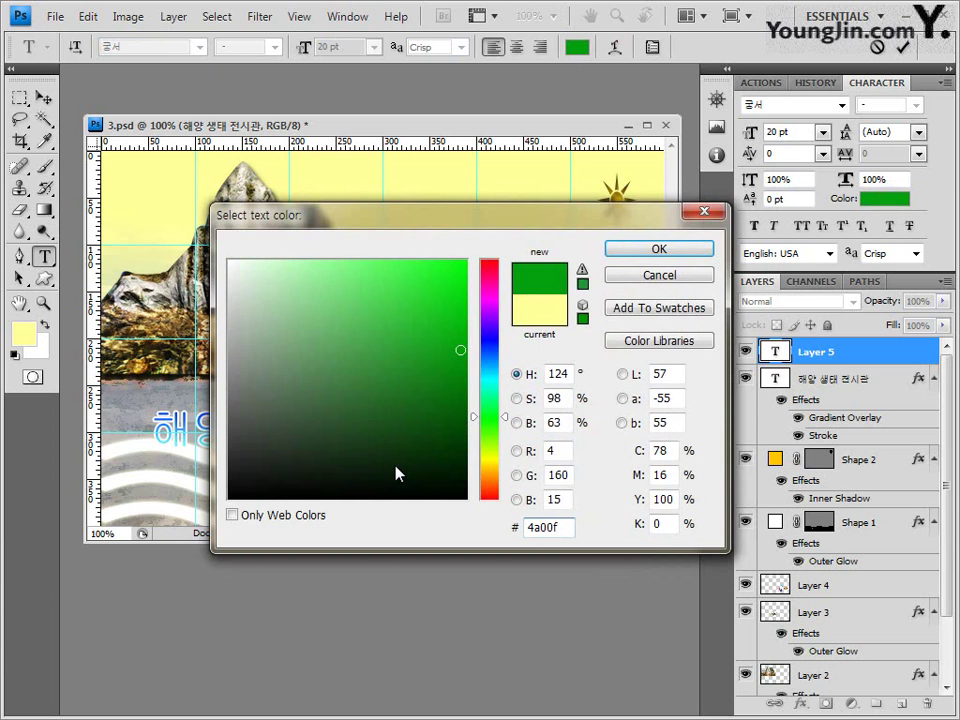
key(BackSpace)
text(4f)
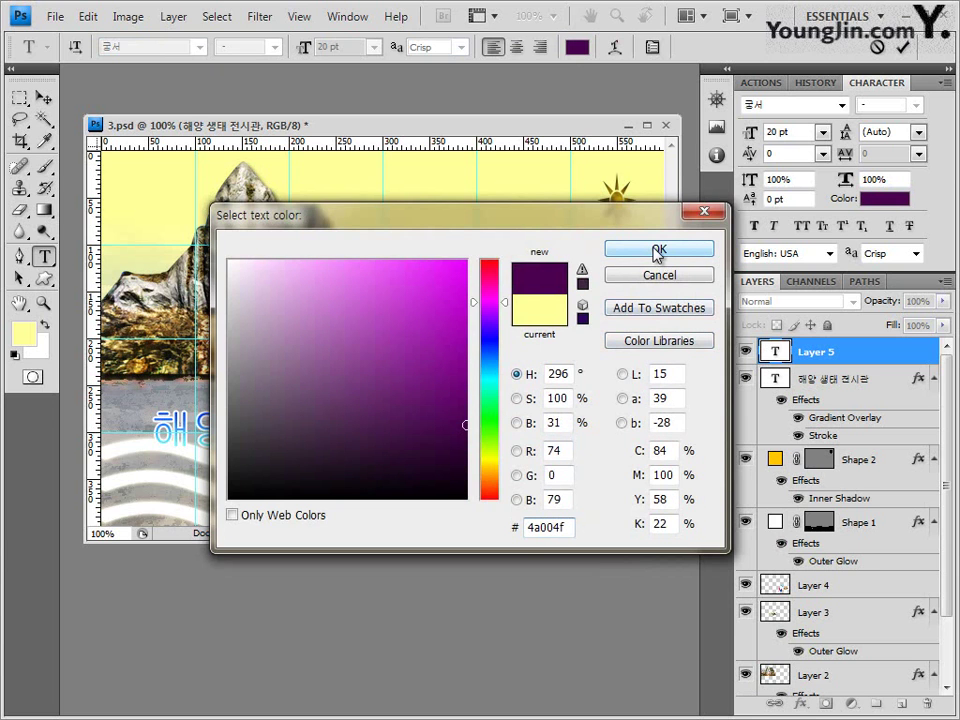
click(657, 251)
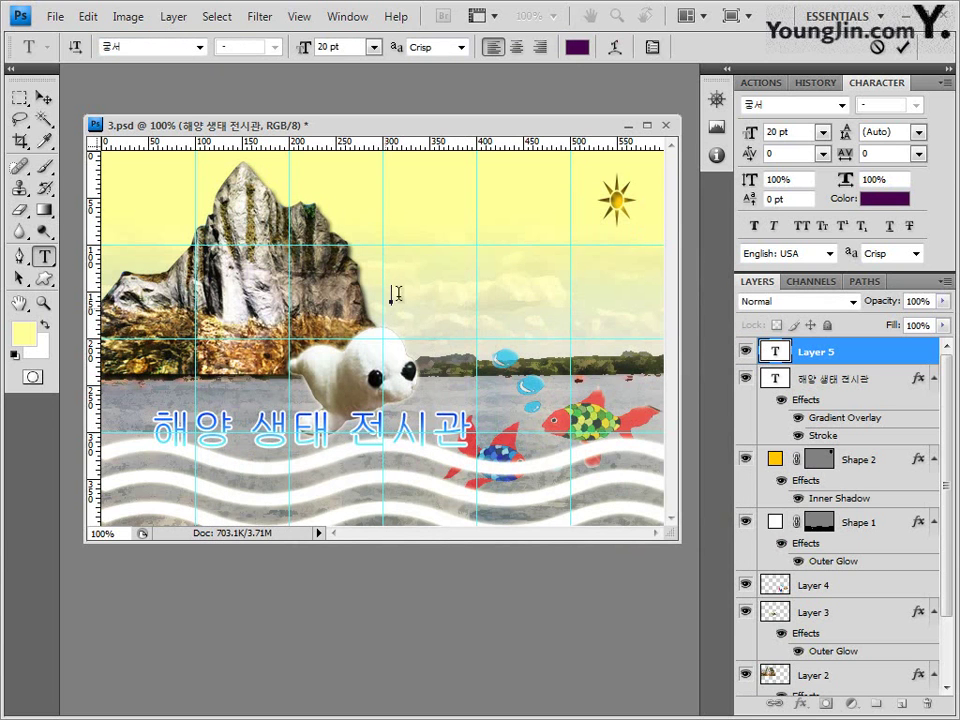
text(바다 속 신비한 세계의 경이로움)
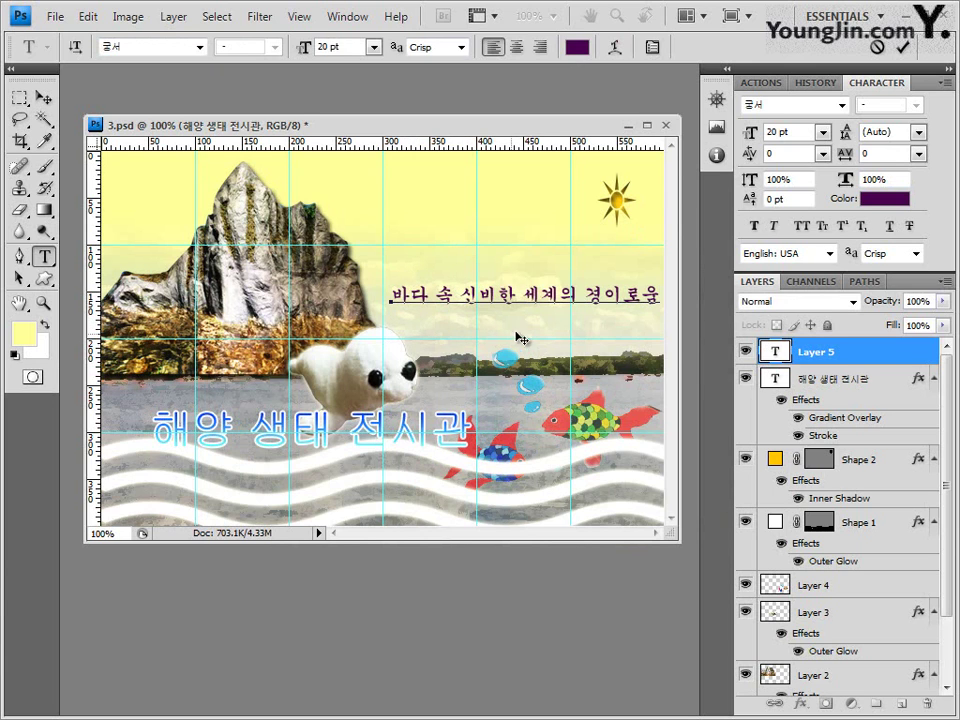
click(877, 356)
Add a 2 px outside Stroke in 48c9e3 to the subtitle text and apply the layer style
click(801, 703)
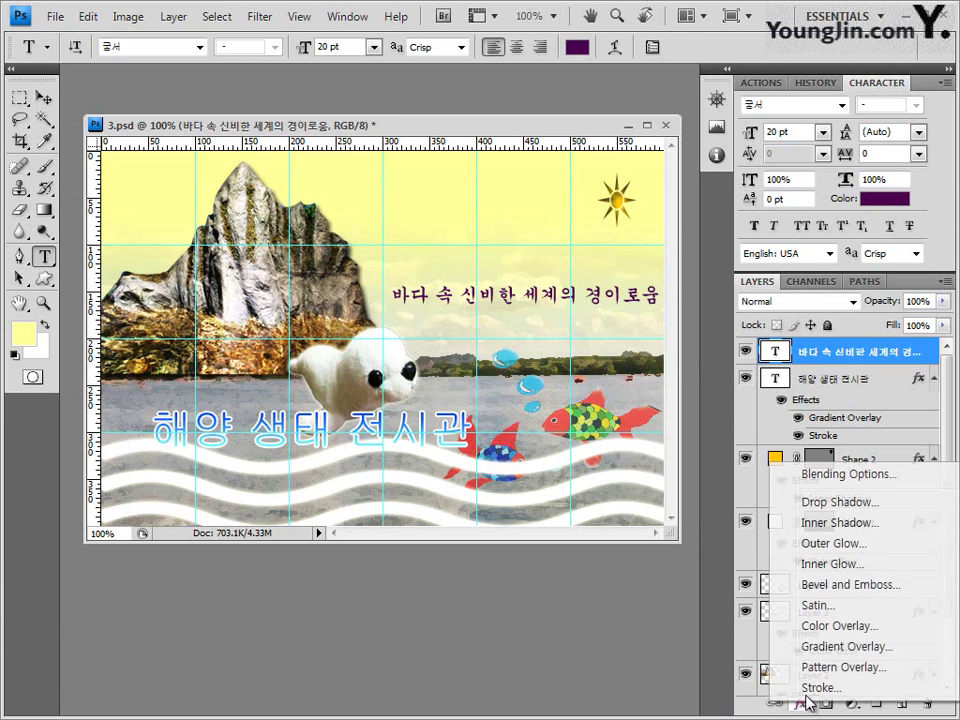
click(808, 686)
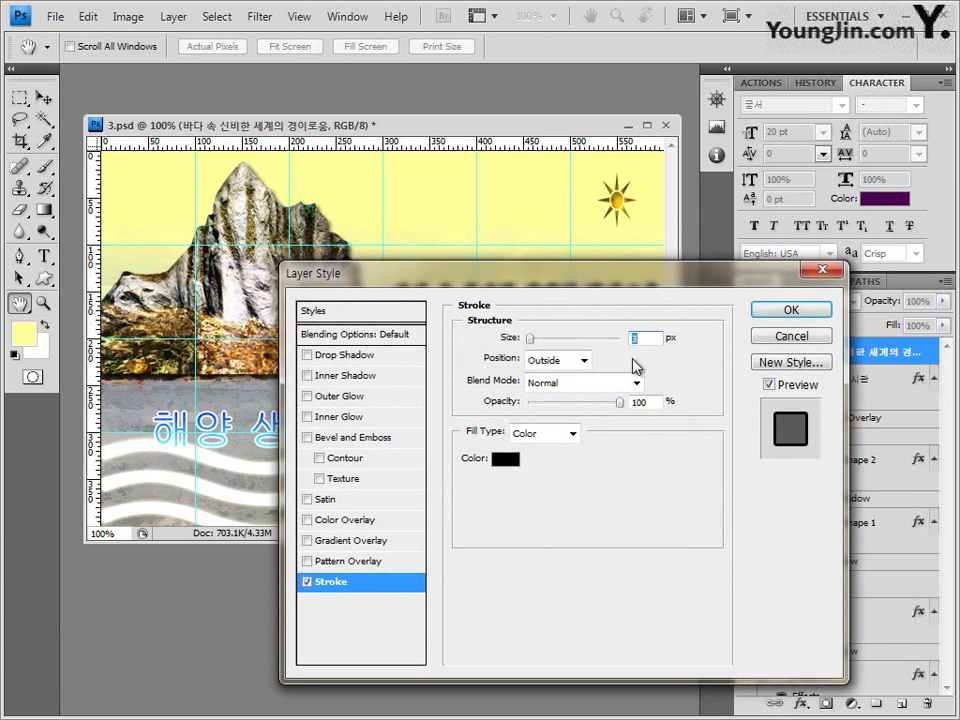
text(2)
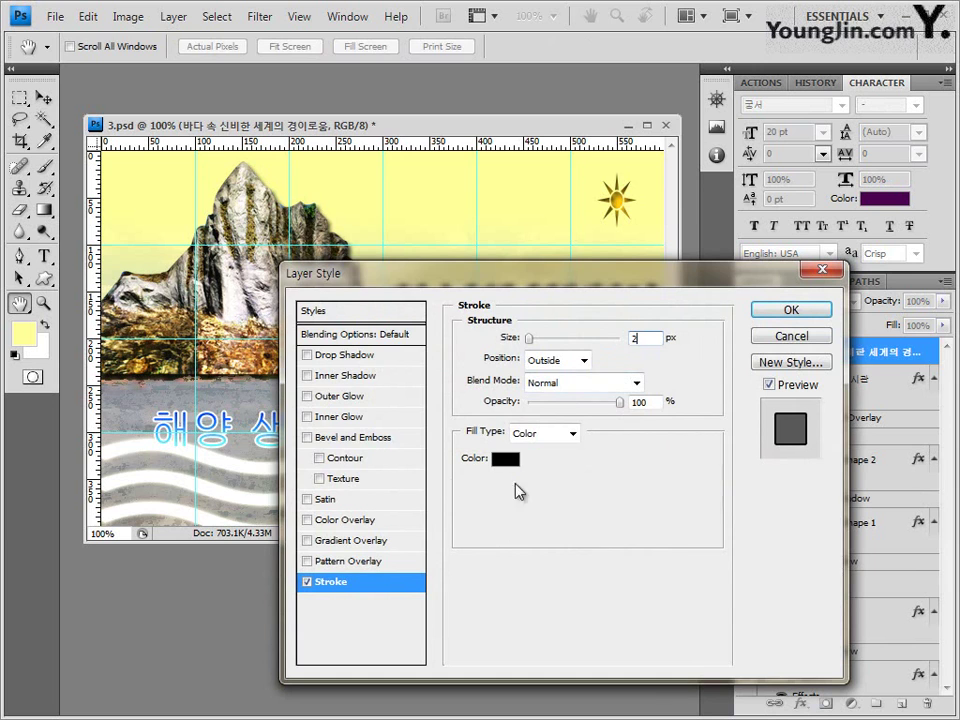
click(505, 458)
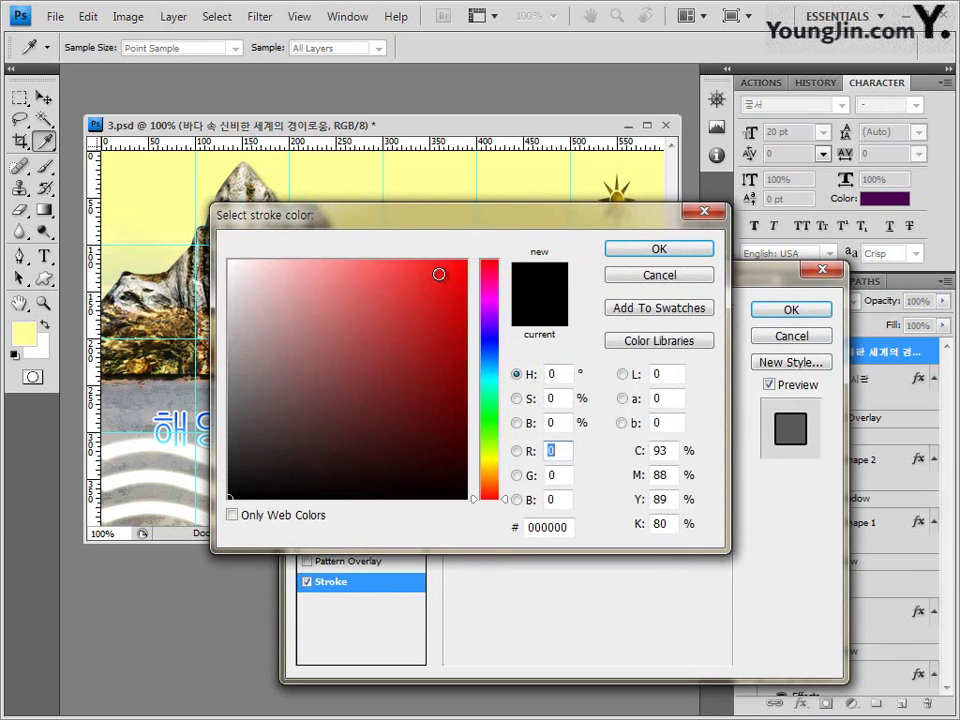
click(572, 526)
text(4)
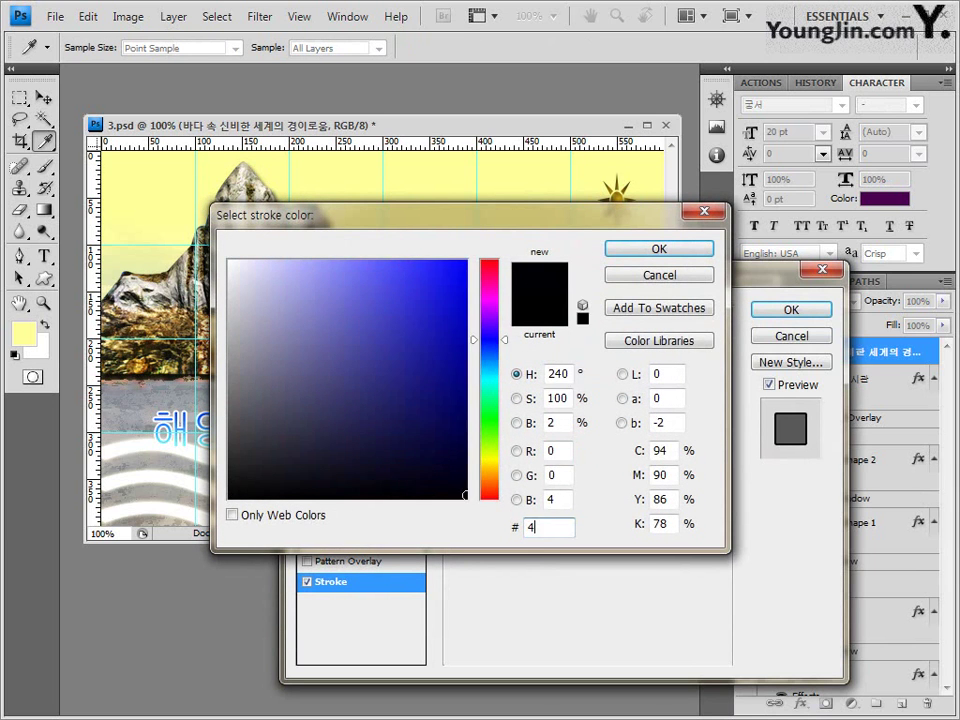
text(8c9e3)
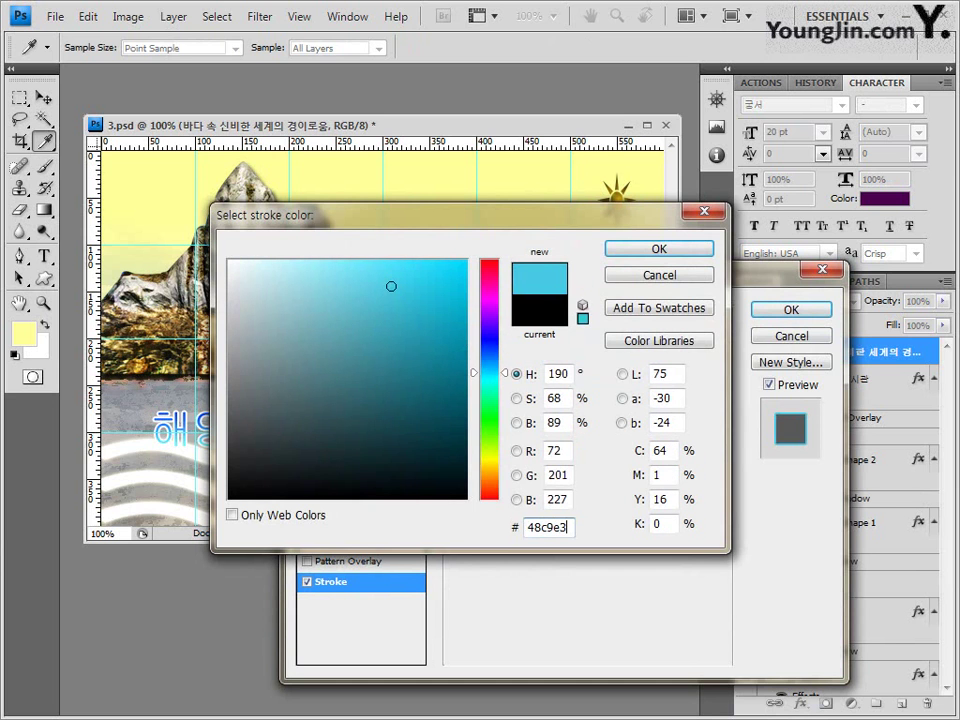
click(658, 255)
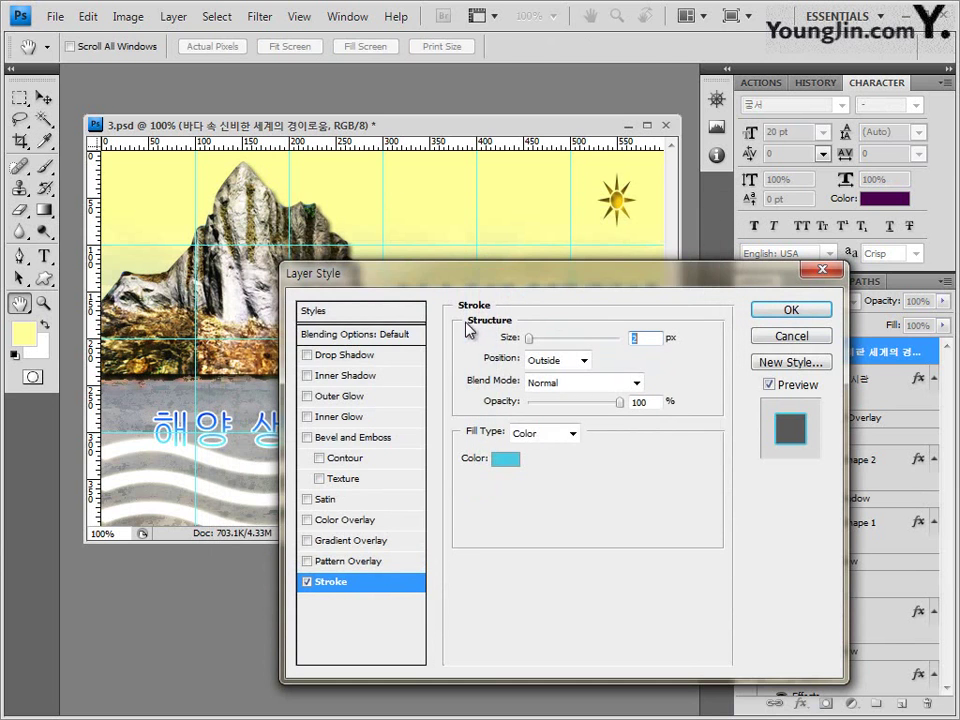
click(812, 313)
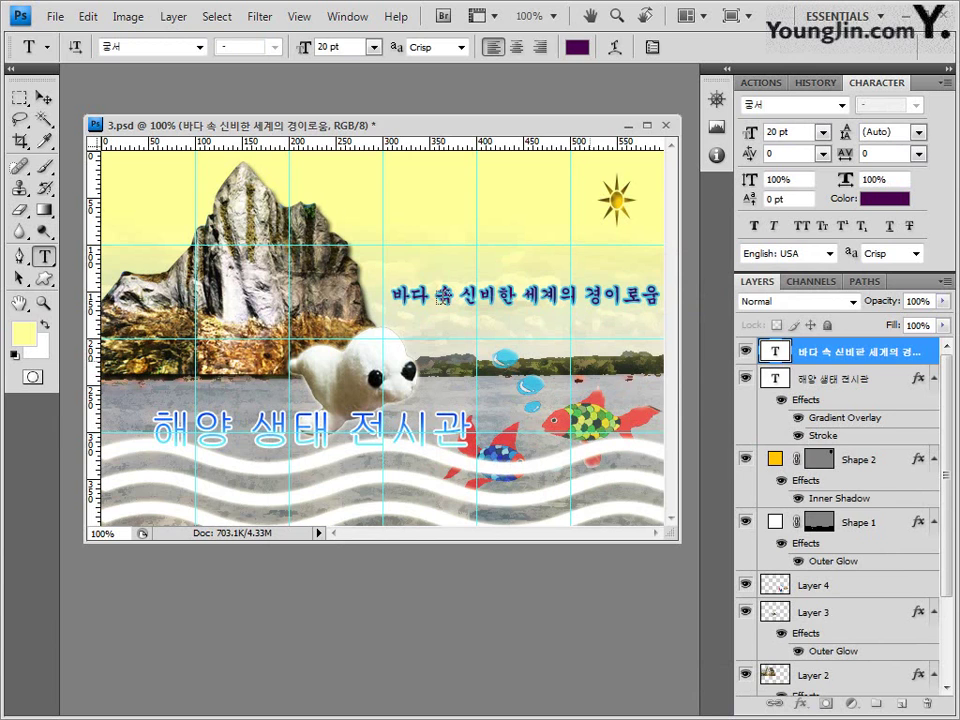
Move the subtitle slightly down and to the left, and shift the title down-left onto the top wave
click(44, 97)
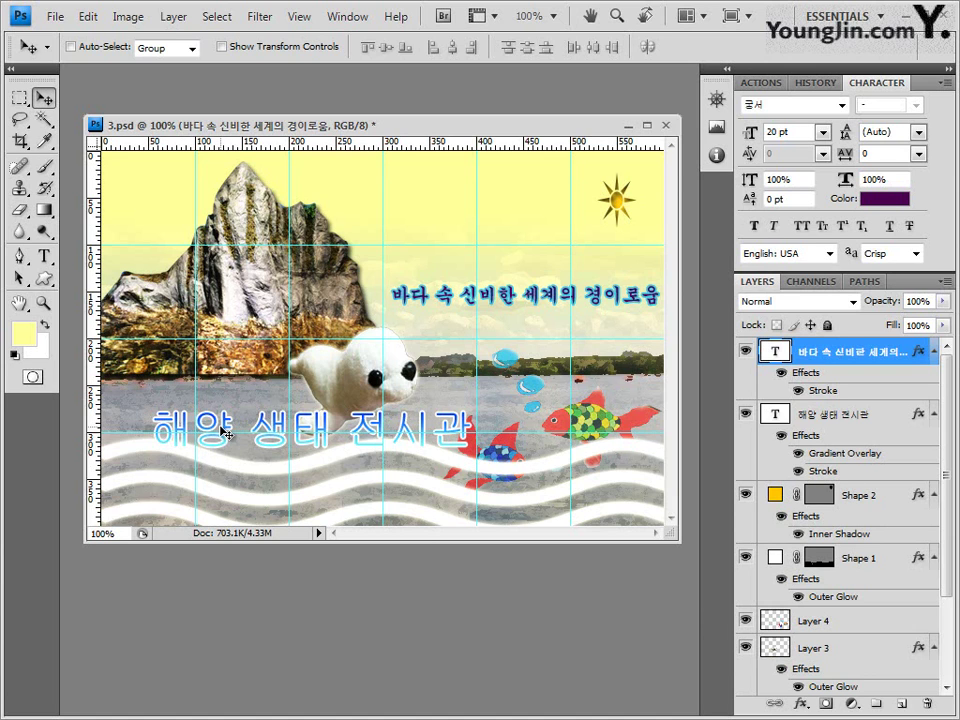
drag(222, 428, 214, 432)
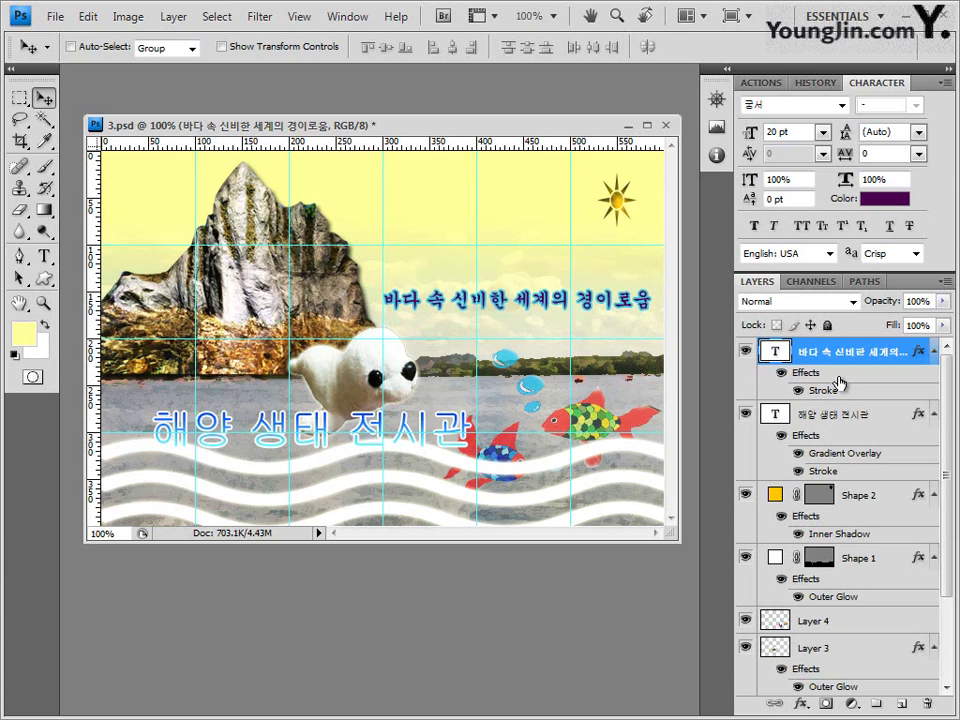
click(836, 424)
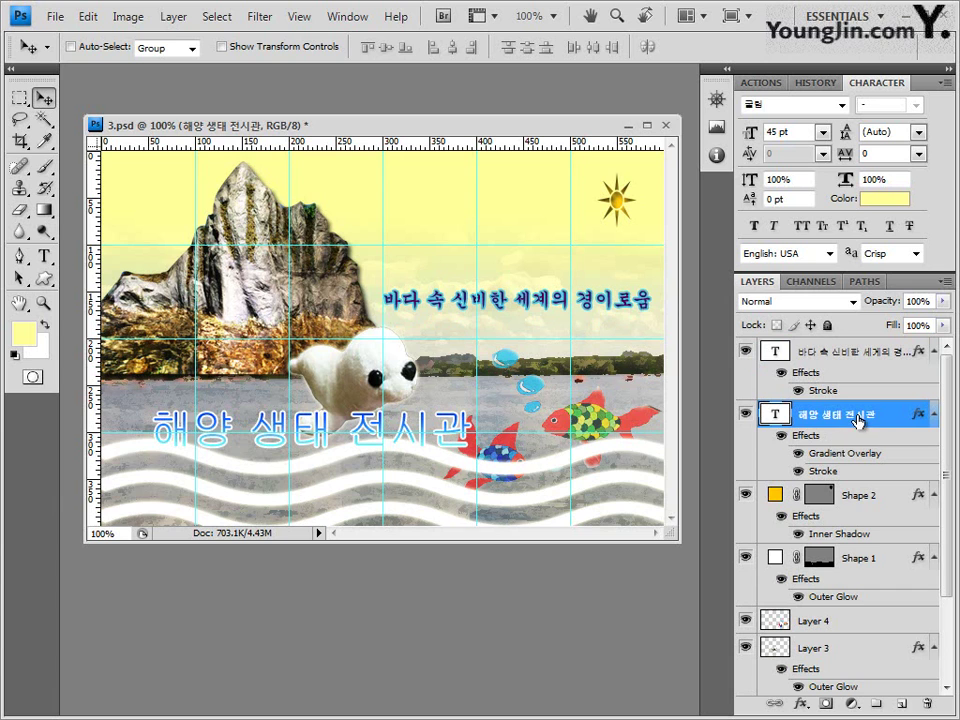
drag(157, 434, 137, 459)
drag(202, 455, 197, 445)
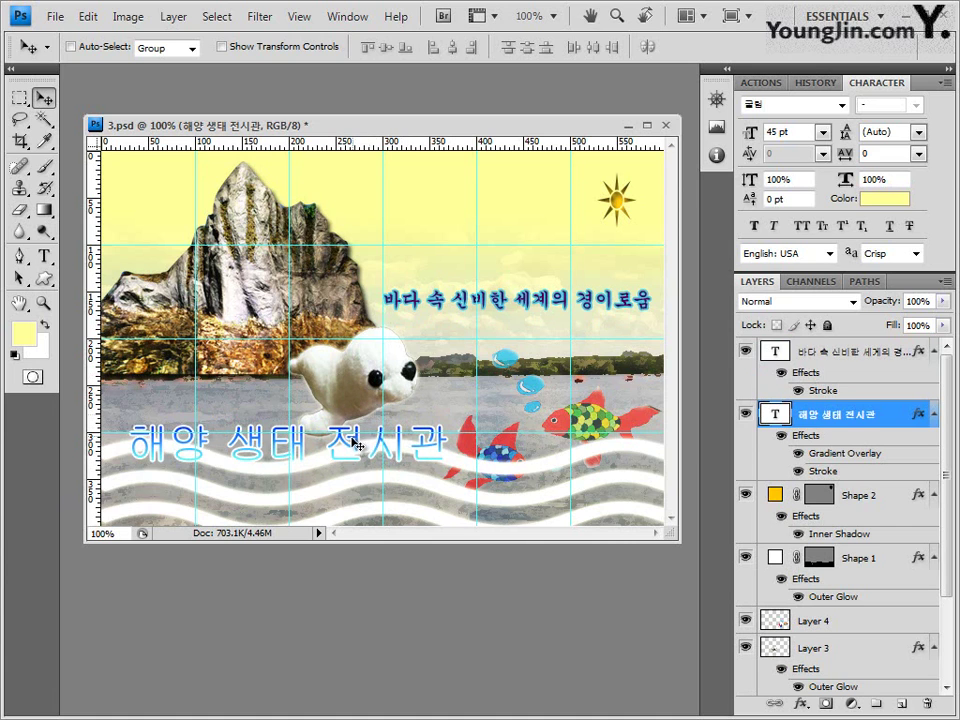
drag(268, 447, 254, 451)
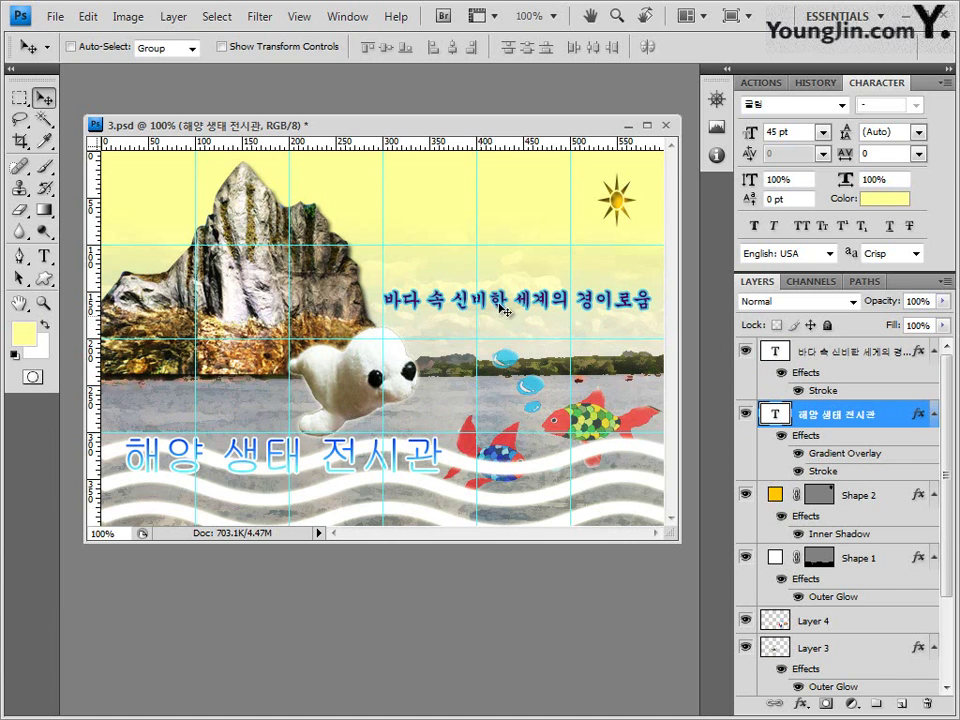
click(846, 357)
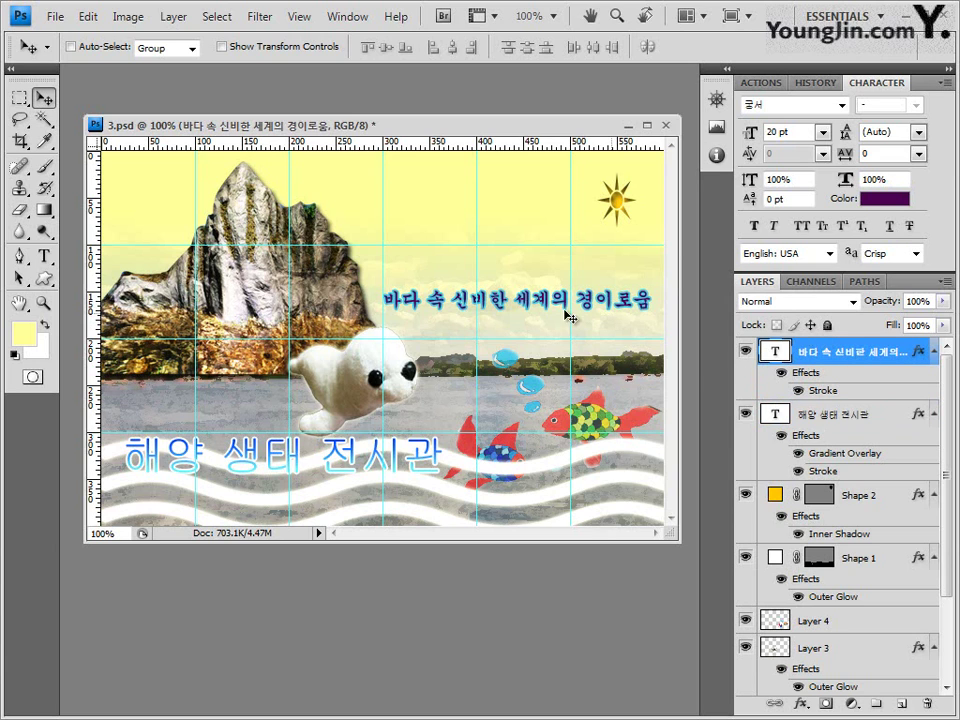
drag(544, 306, 539, 313)
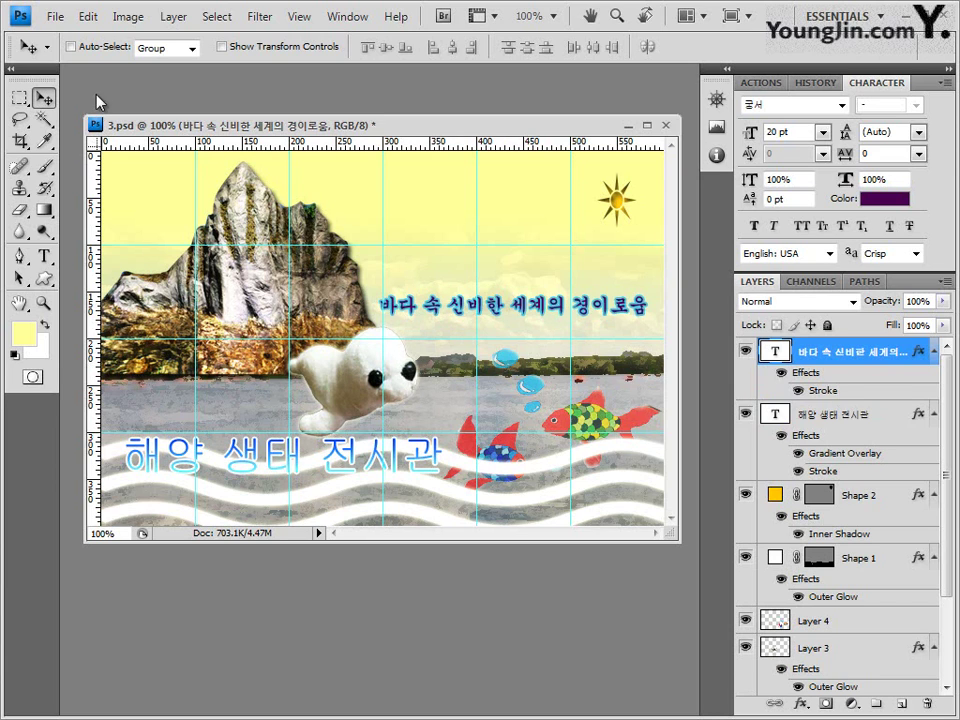
Turn on Auto-Select for moving, pick the title, subtitle and seal directly on the canvas, and nudge the seal slightly up and left
click(71, 47)
click(148, 453)
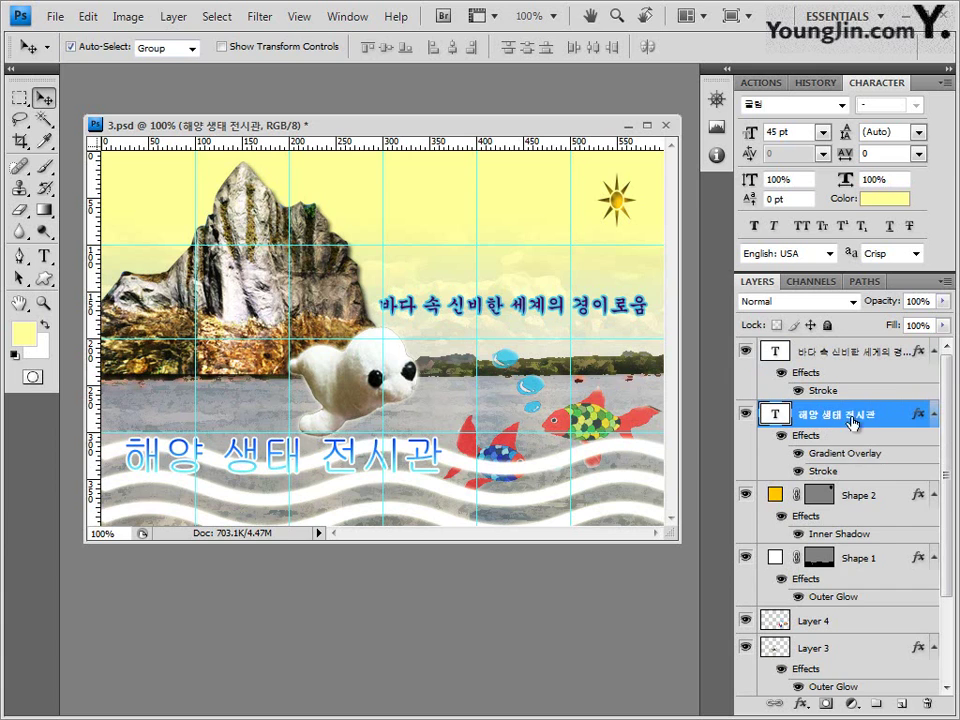
click(418, 310)
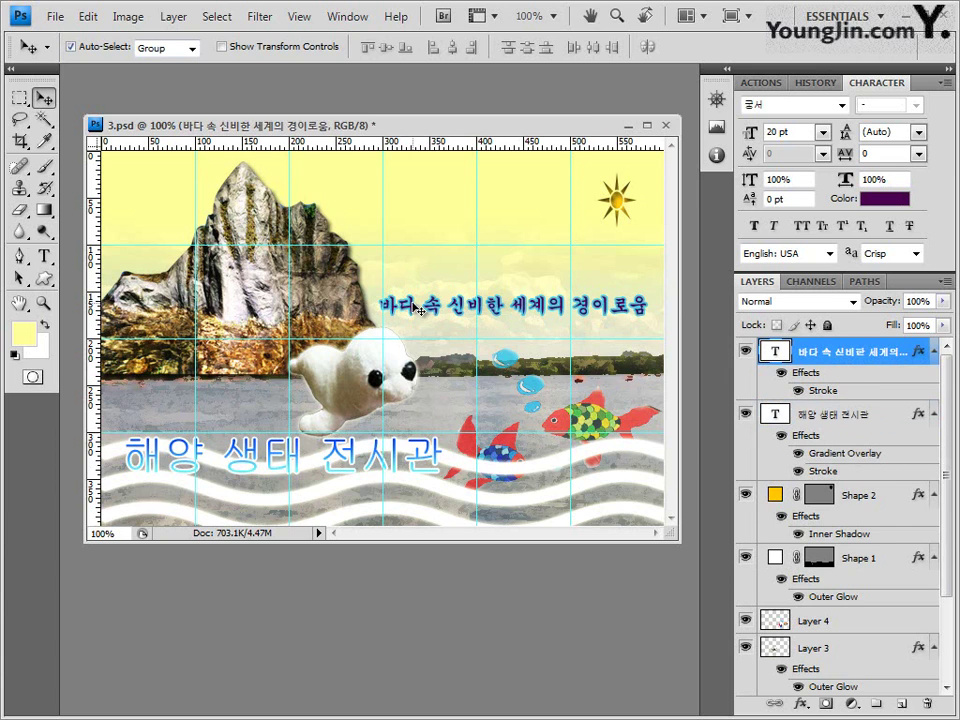
click(374, 376)
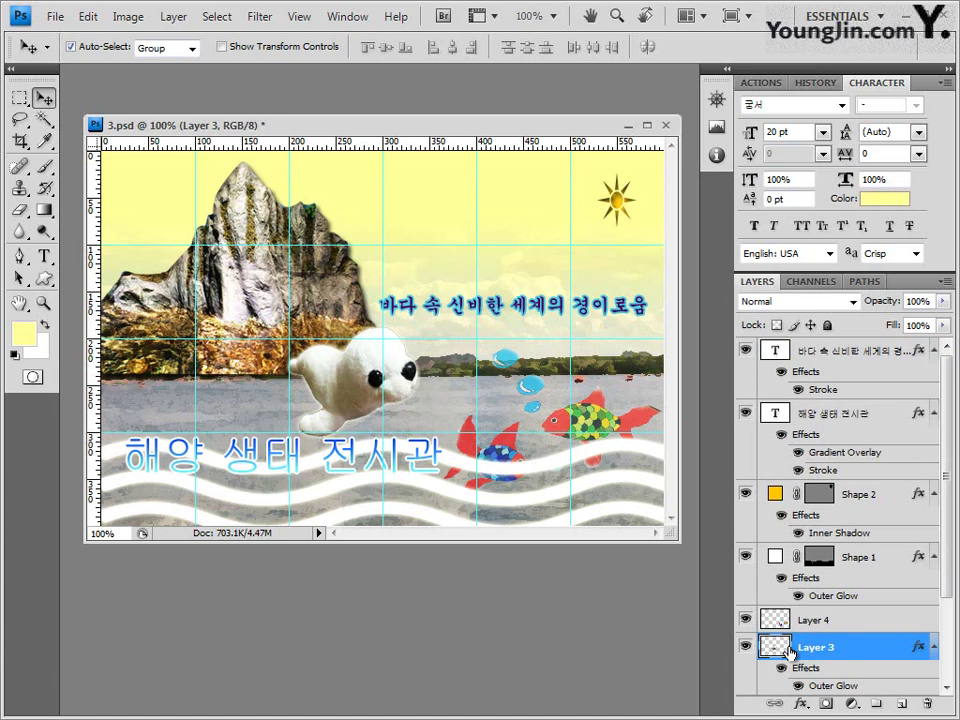
key(ctrl+z)
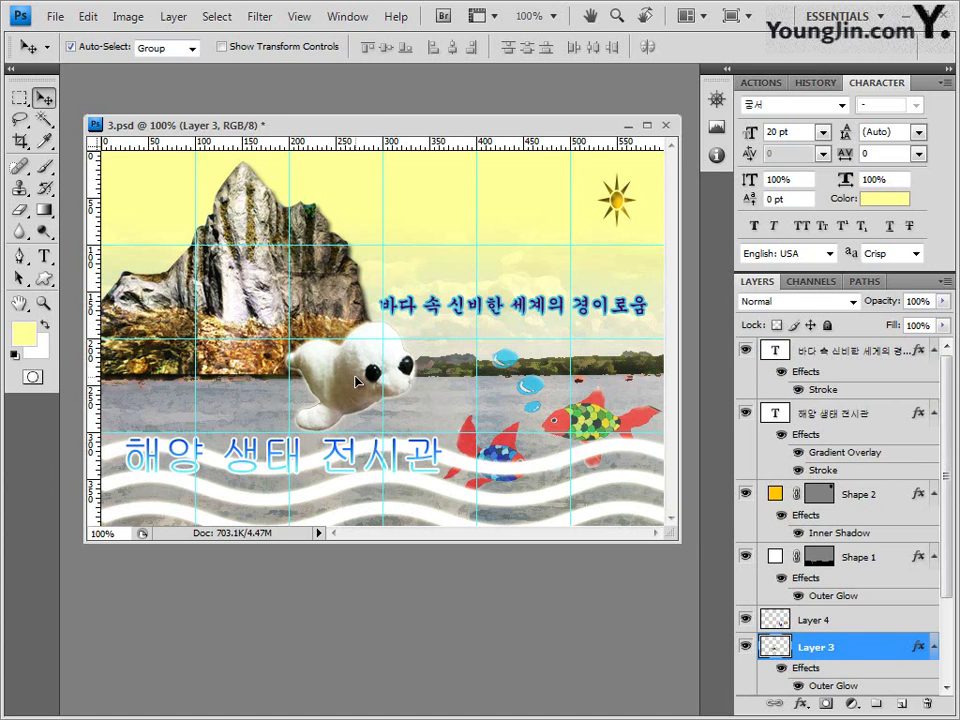
Reselect the title and subtitle, turn Auto-Select off, and leave the subtitle text layer selected
click(253, 458)
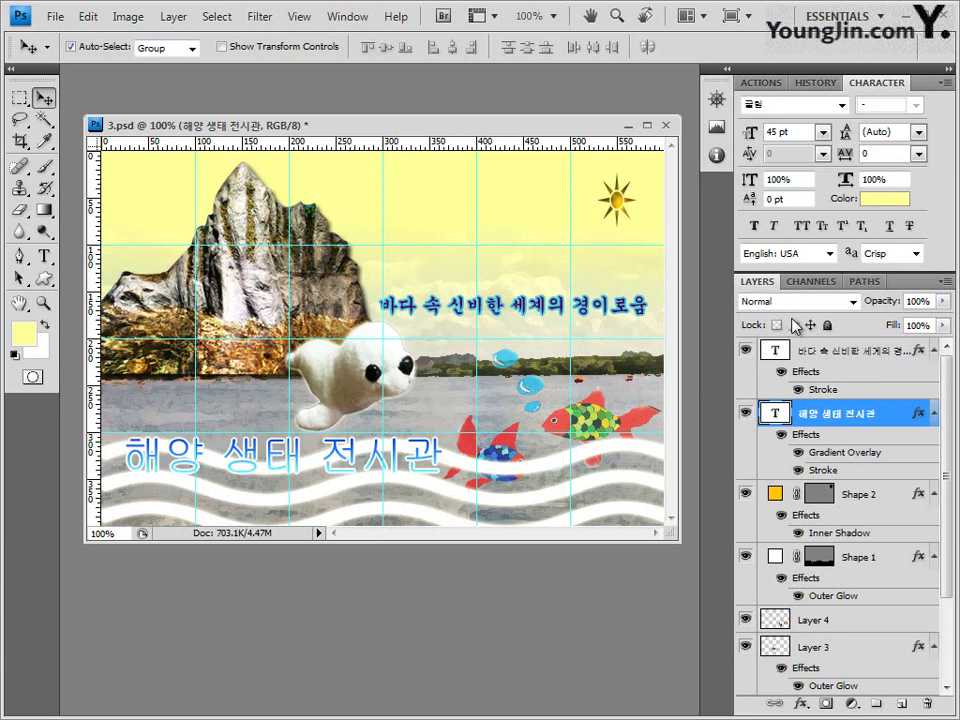
click(843, 358)
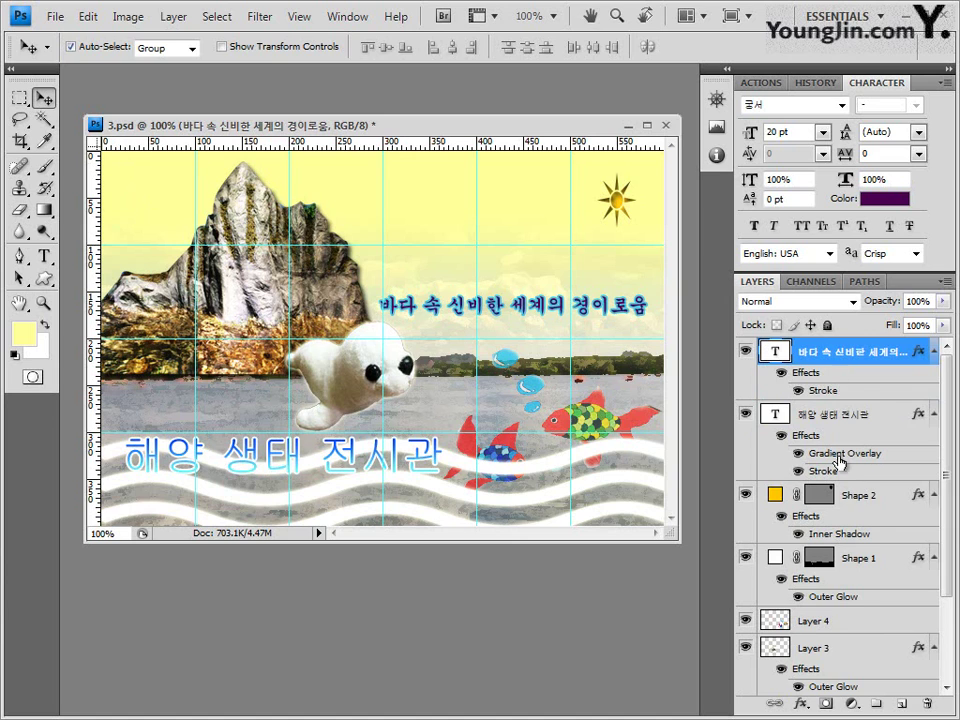
click(70, 47)
click(836, 417)
click(816, 350)
Save 3.psd with Maximize compatibility enabled
click(64, 21)
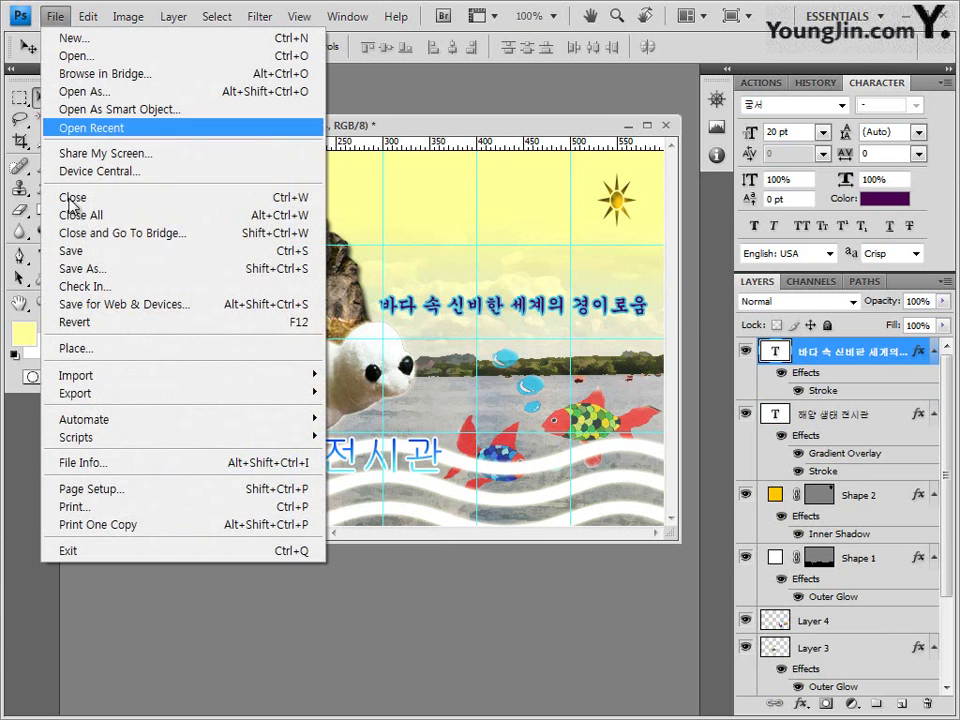
click(84, 256)
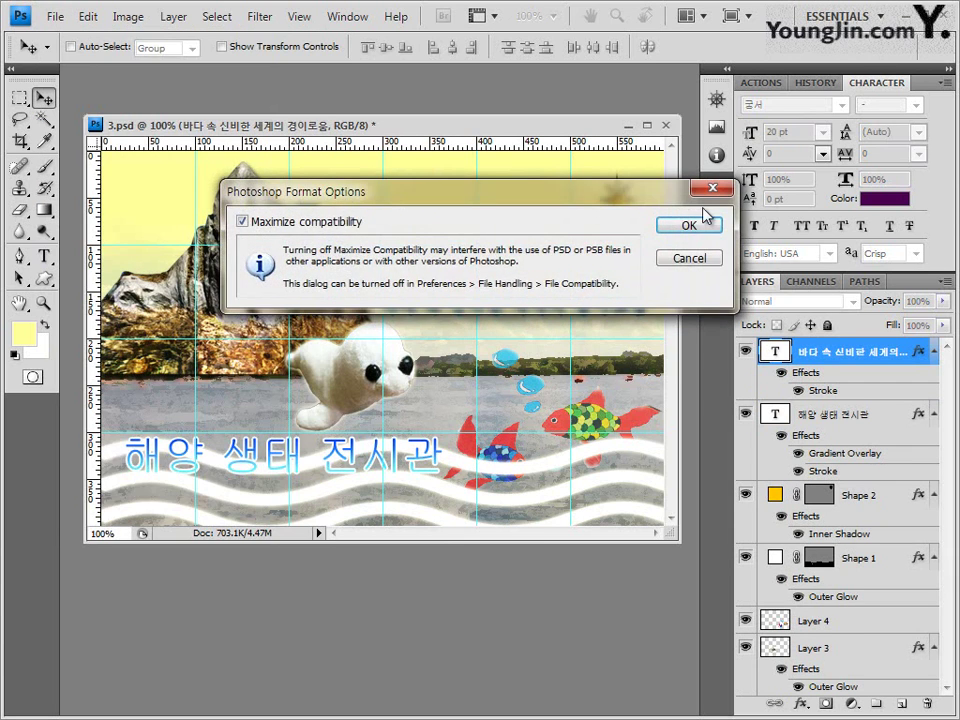
click(700, 220)
Clear all guides from the composite
click(55, 16)
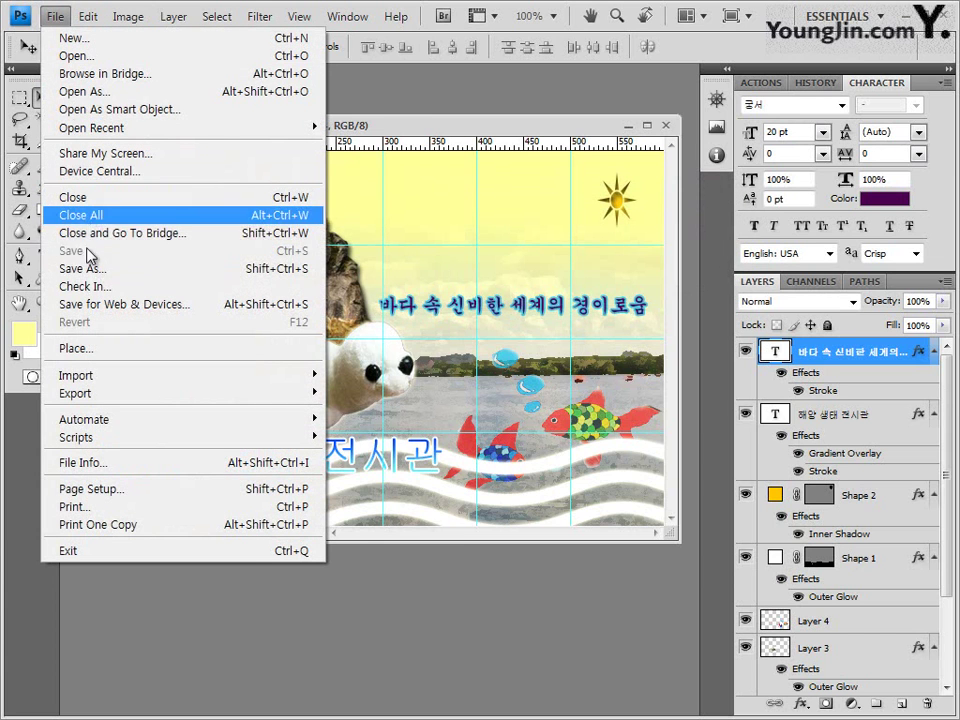
click(302, 96)
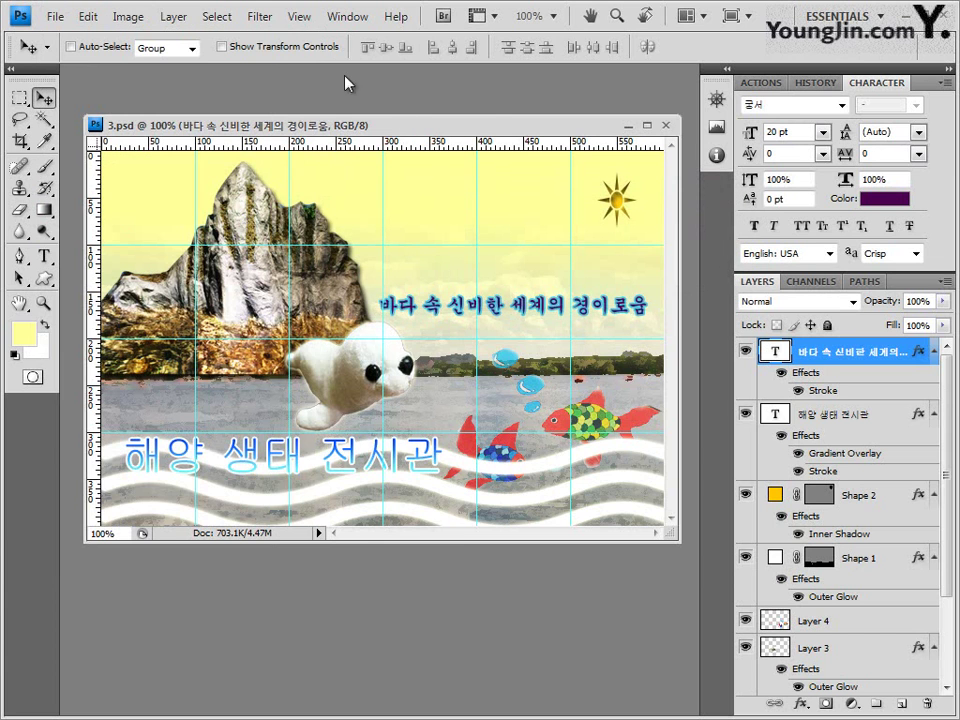
click(300, 17)
click(362, 410)
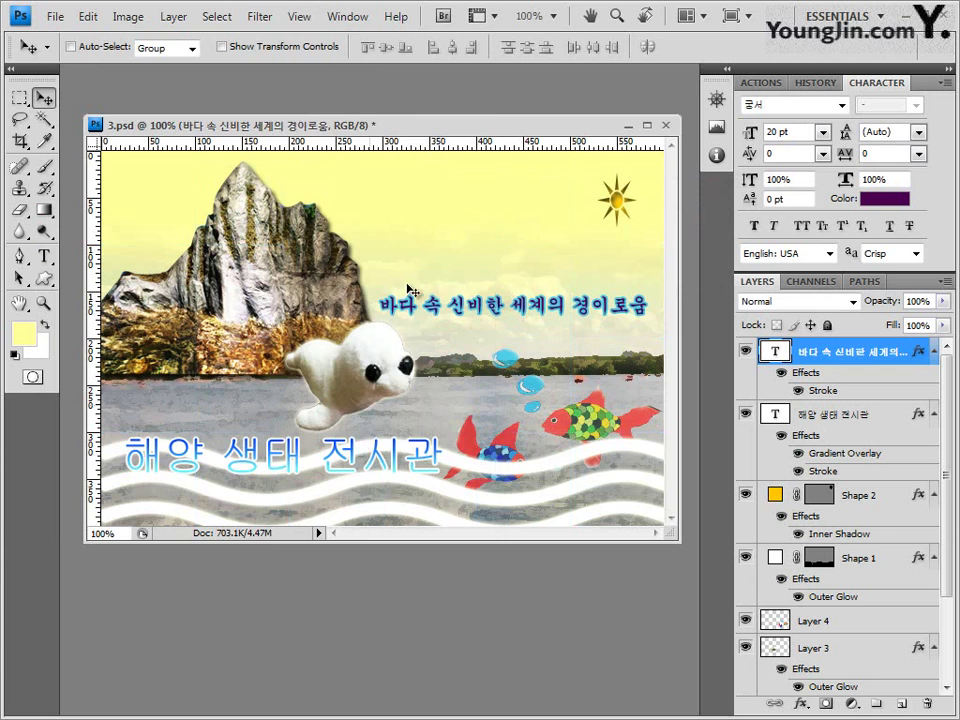
Save a JPEG copy in the GTQ folder, named with the examinee's number and name plus the suffix -3, at Maximum quality 12
click(53, 17)
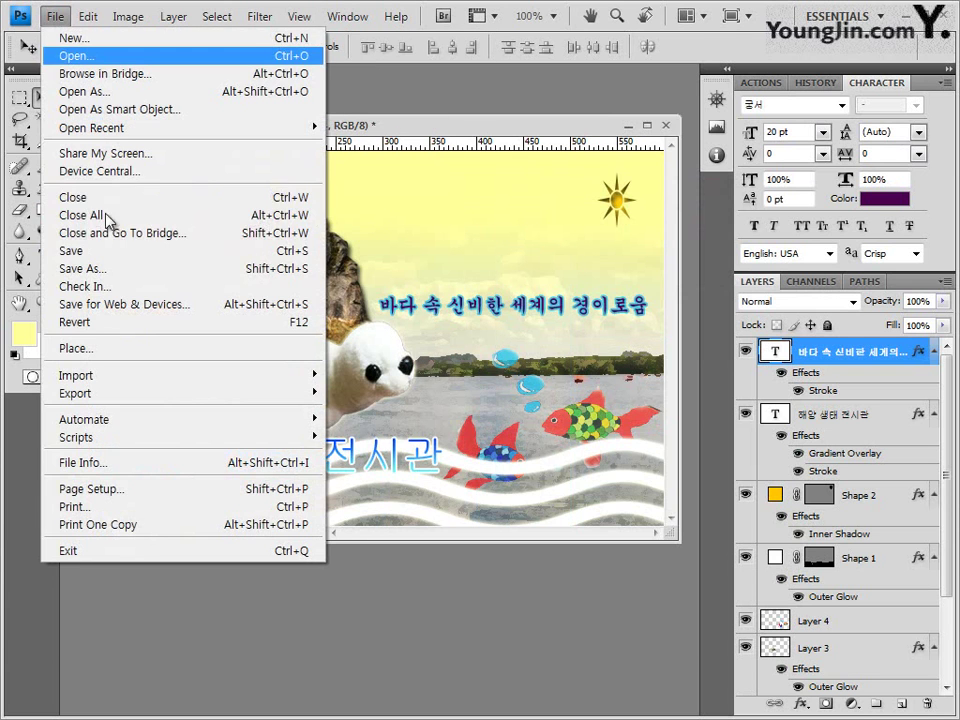
click(386, 455)
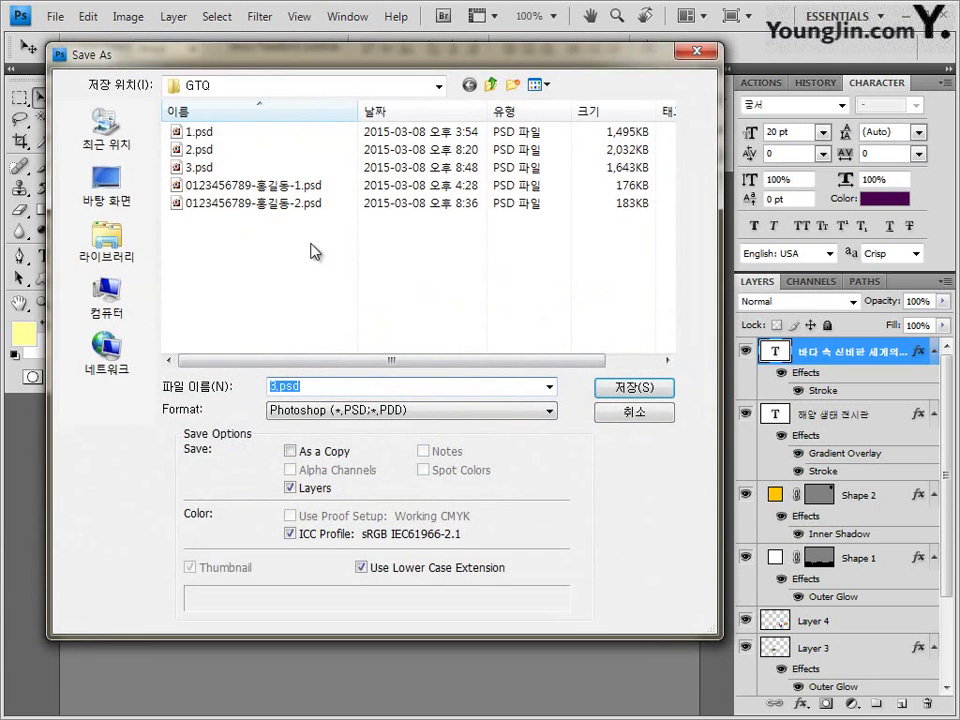
click(312, 203)
double_click(390, 386)
click(373, 386)
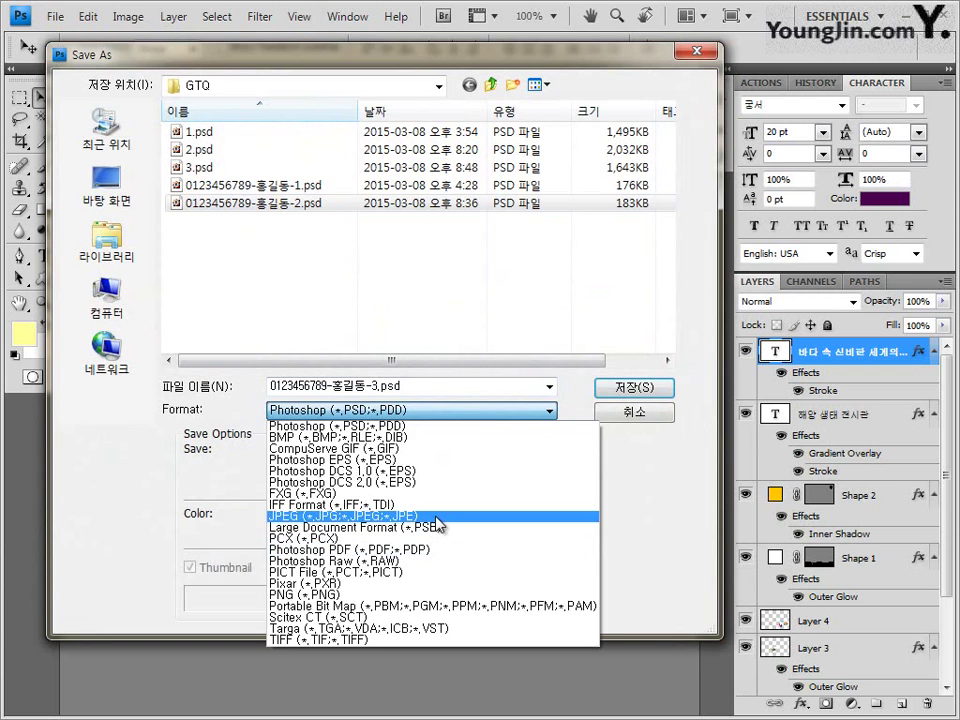
click(400, 516)
click(641, 392)
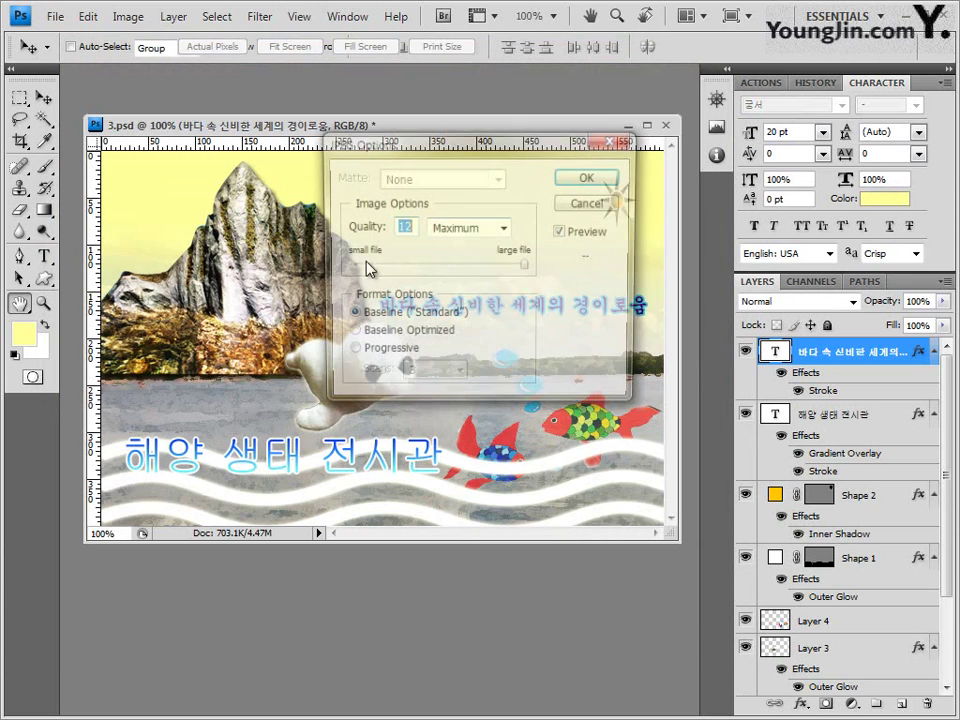
click(583, 175)
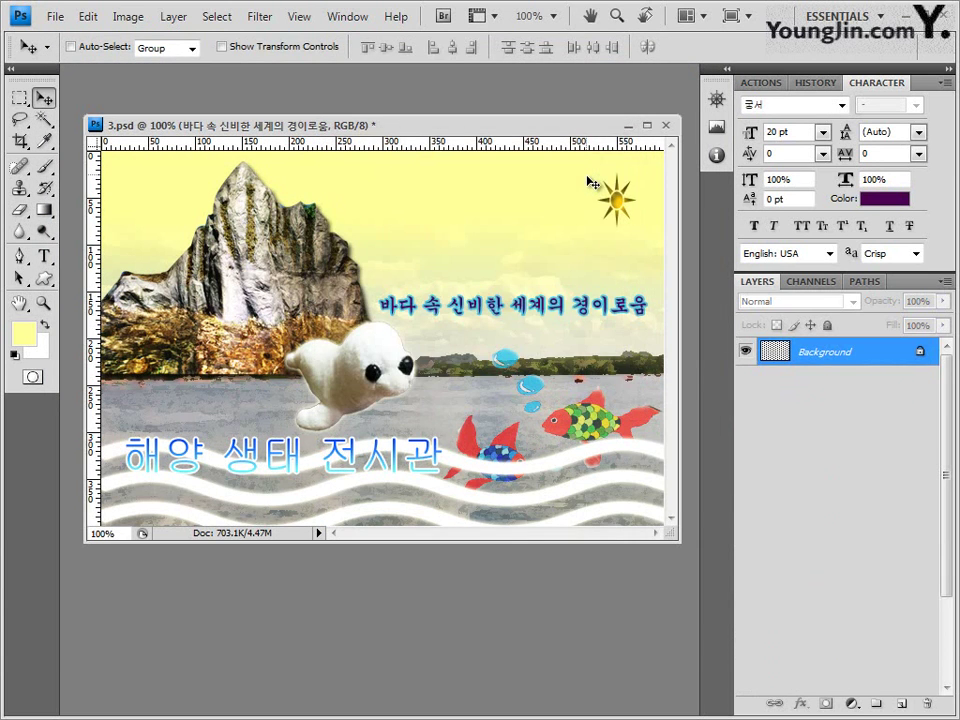
key(ctrl+z)
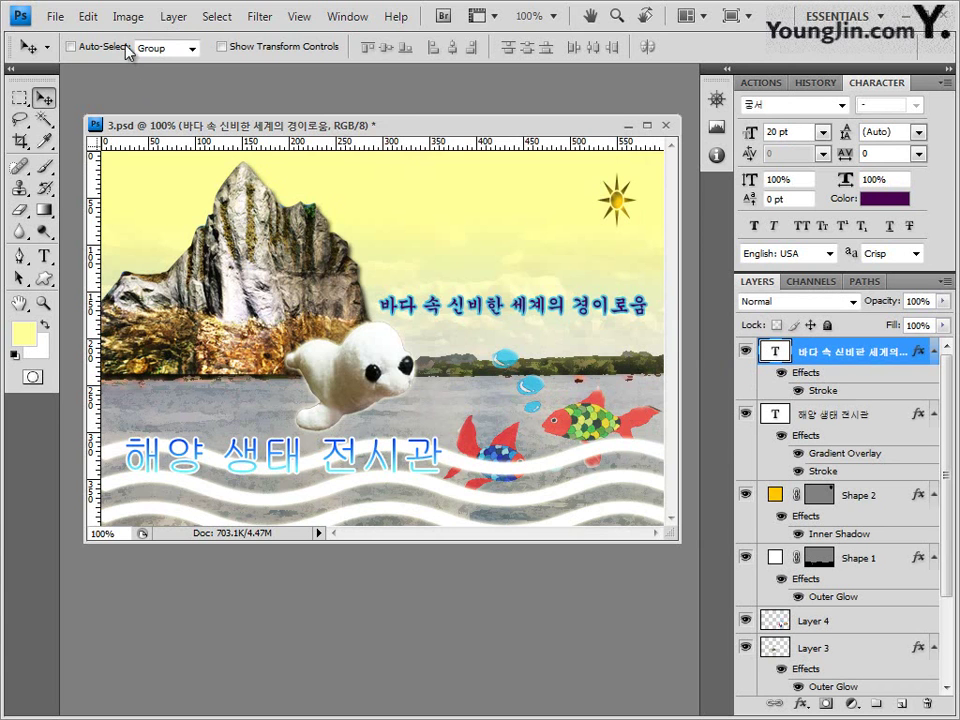
Resize the image to 60 pixels wide by 40 pixels high with Constrain Proportions and Resample Image on
click(128, 16)
click(171, 152)
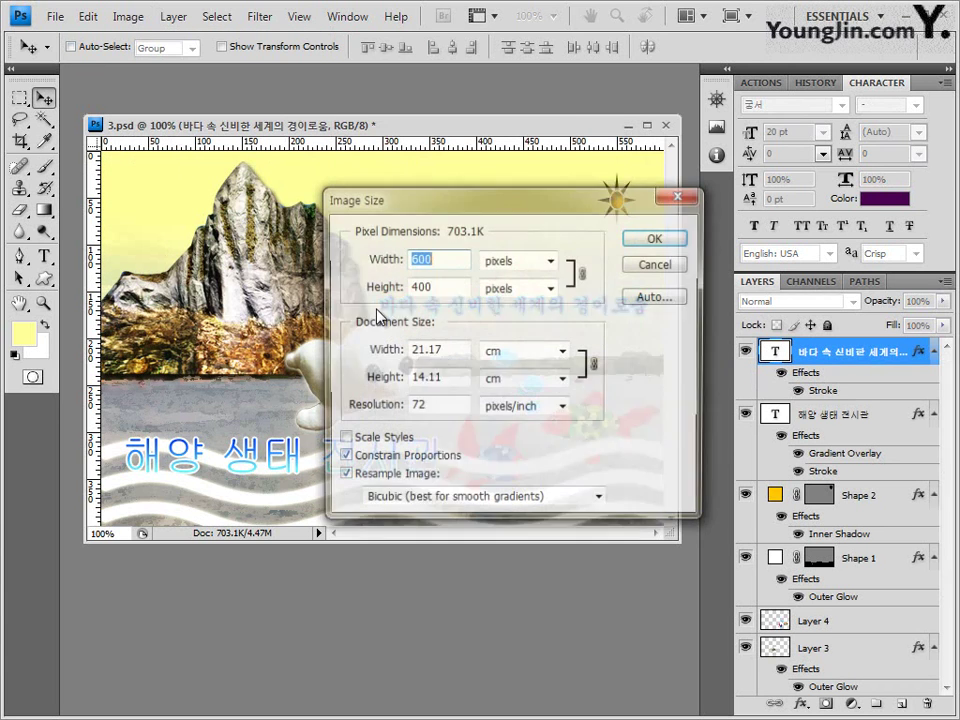
click(437, 258)
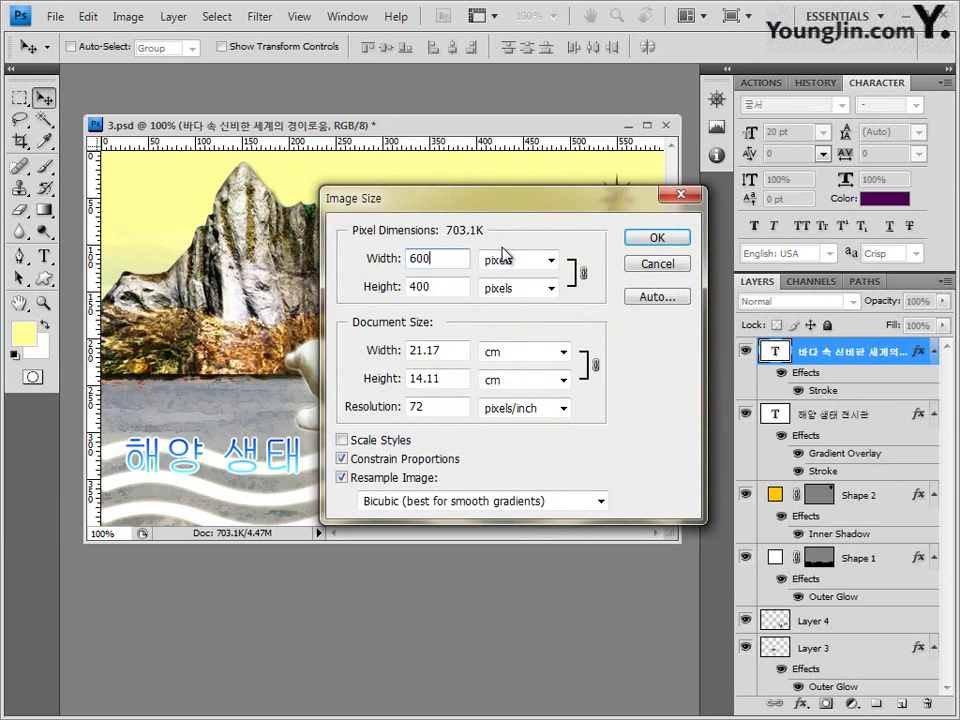
key(BackSpace)
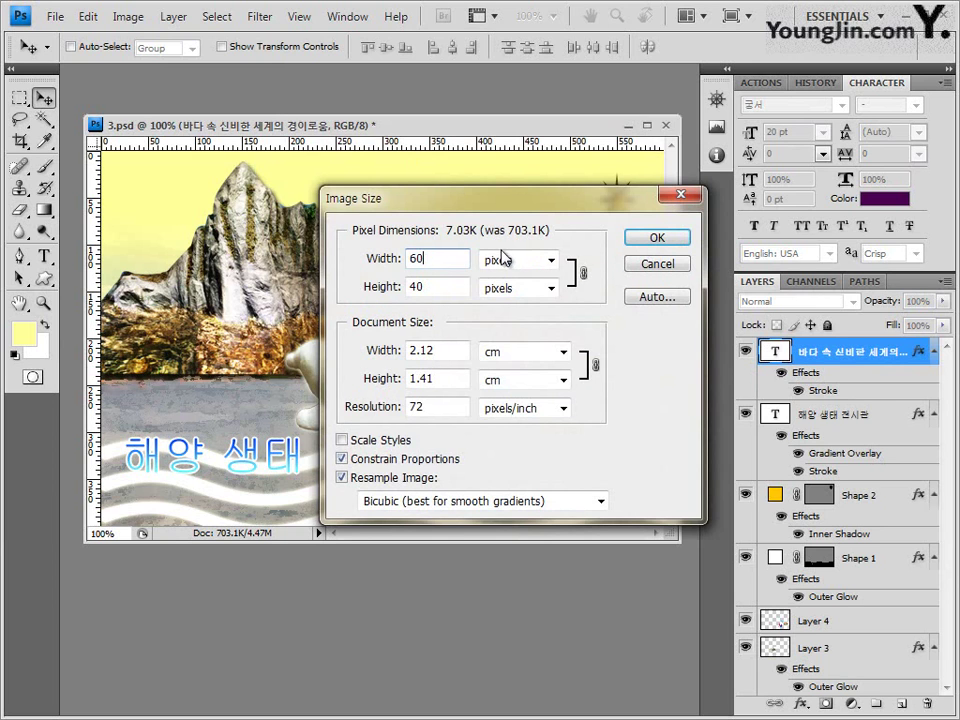
click(664, 242)
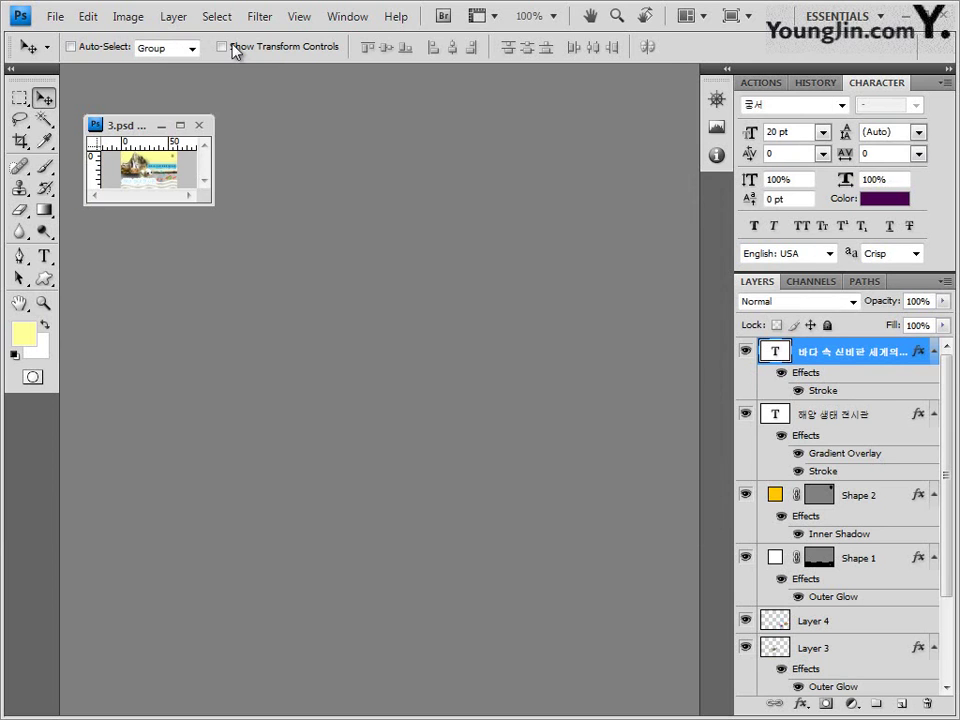
Save the reduced composite as a PSD in GTQ, named with the examinee's number and name plus the suffix -3, and close it
click(58, 17)
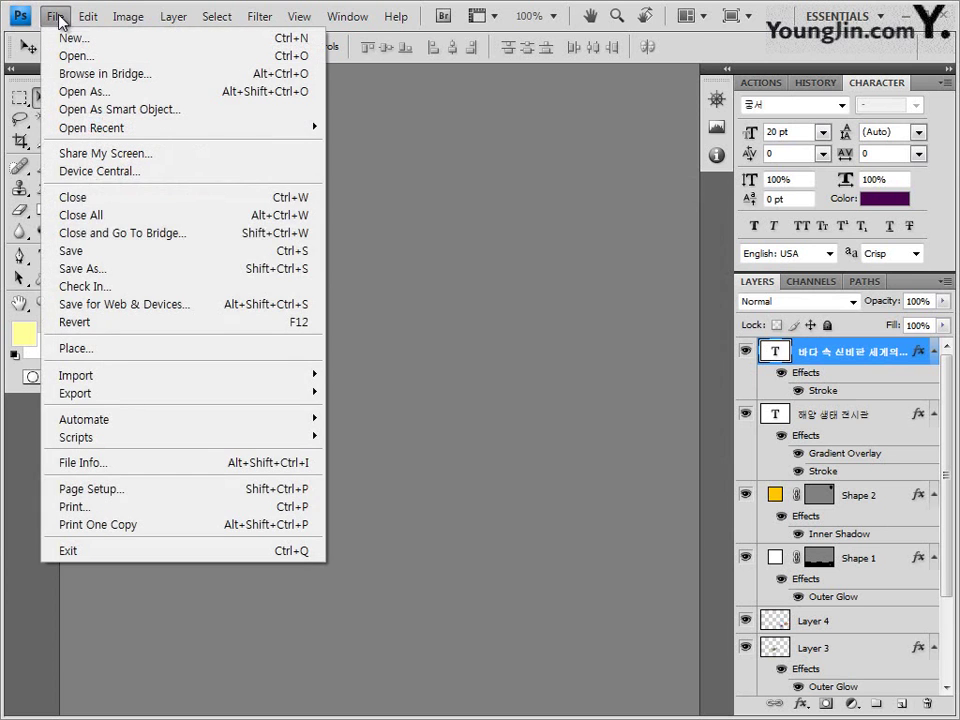
click(94, 268)
click(317, 203)
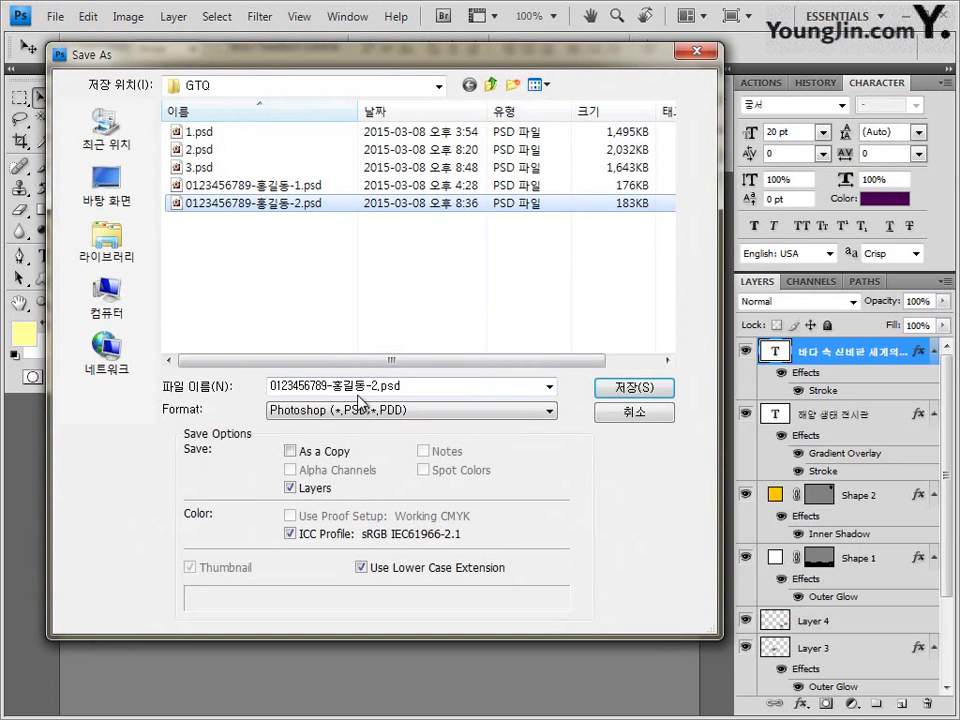
double_click(385, 384)
double_click(376, 385)
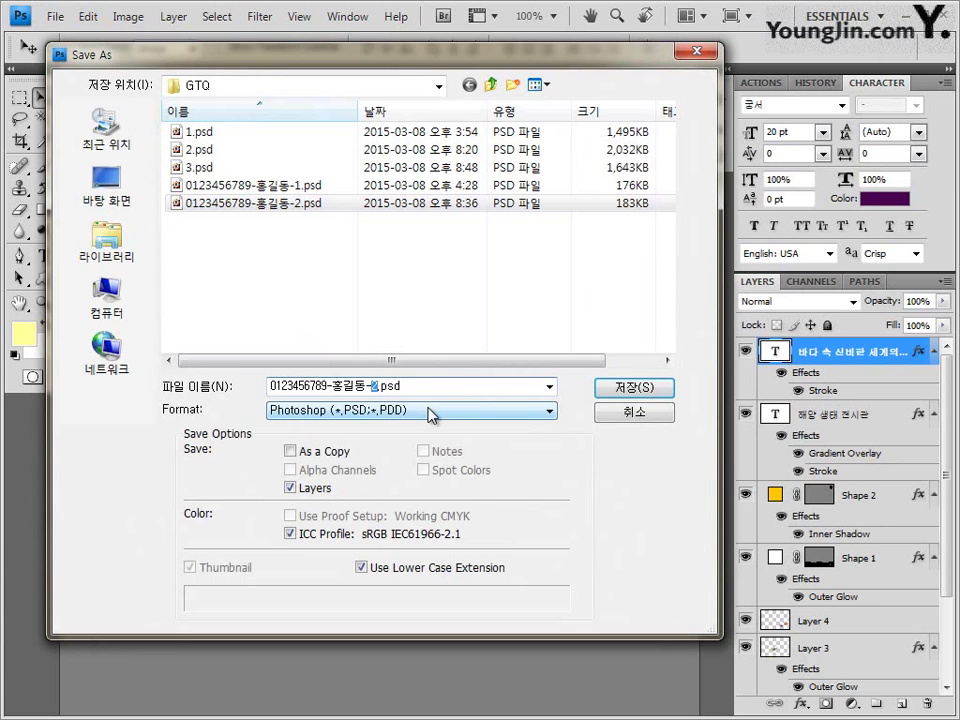
click(636, 388)
click(688, 228)
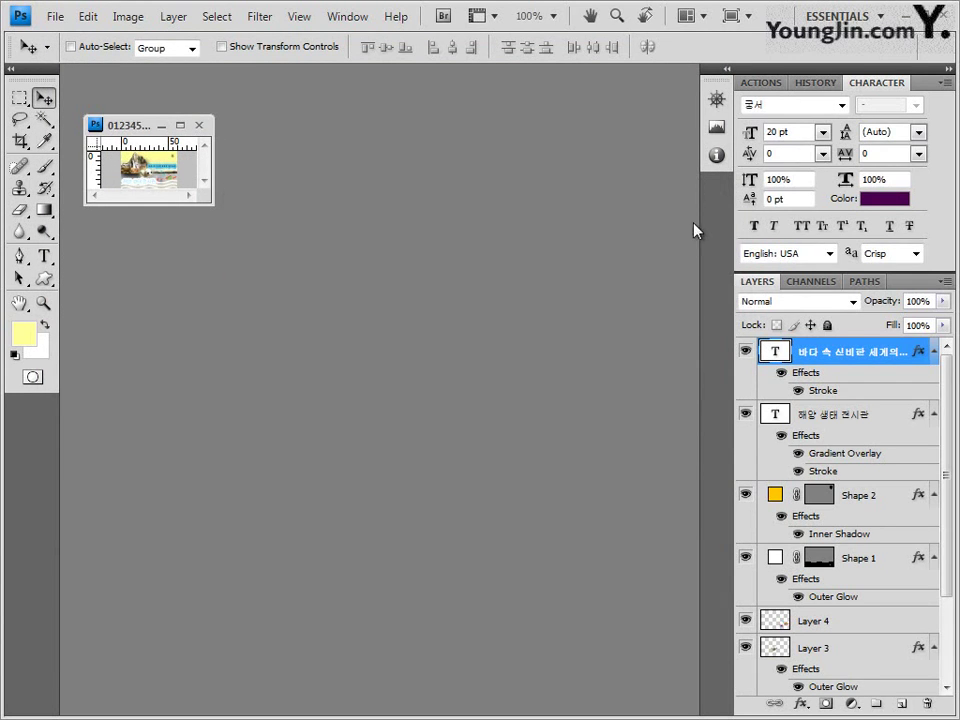
click(207, 125)
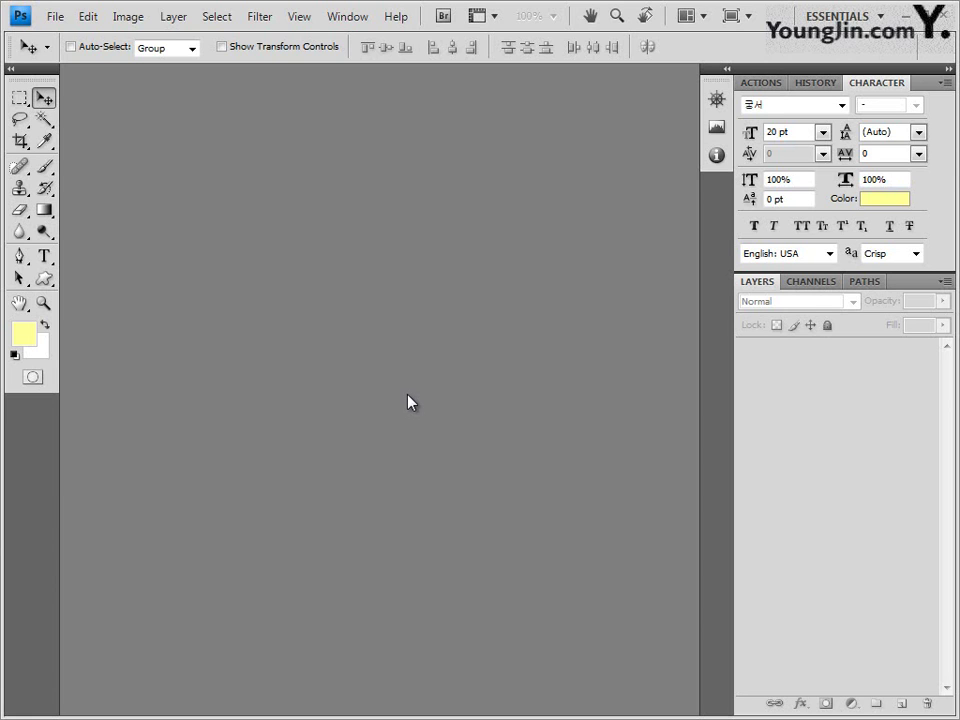
Create a new 600 × 400 pixel document at 72 pixels/inch in 8-bit RGB Color with a white background
key(ctrl+n)
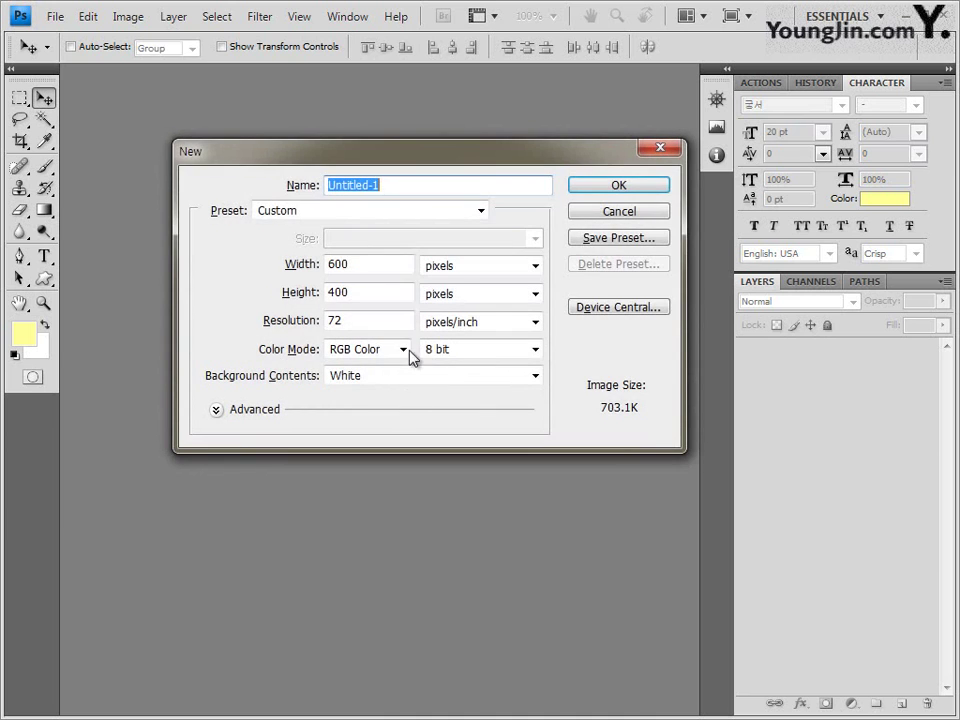
double_click(368, 265)
double_click(366, 291)
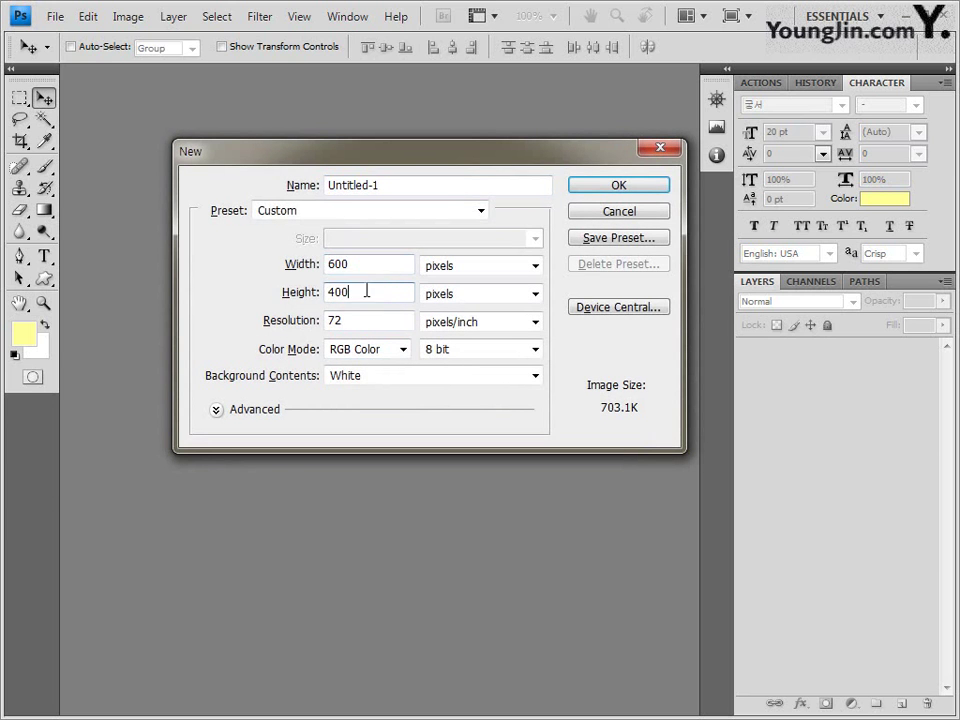
click(662, 188)
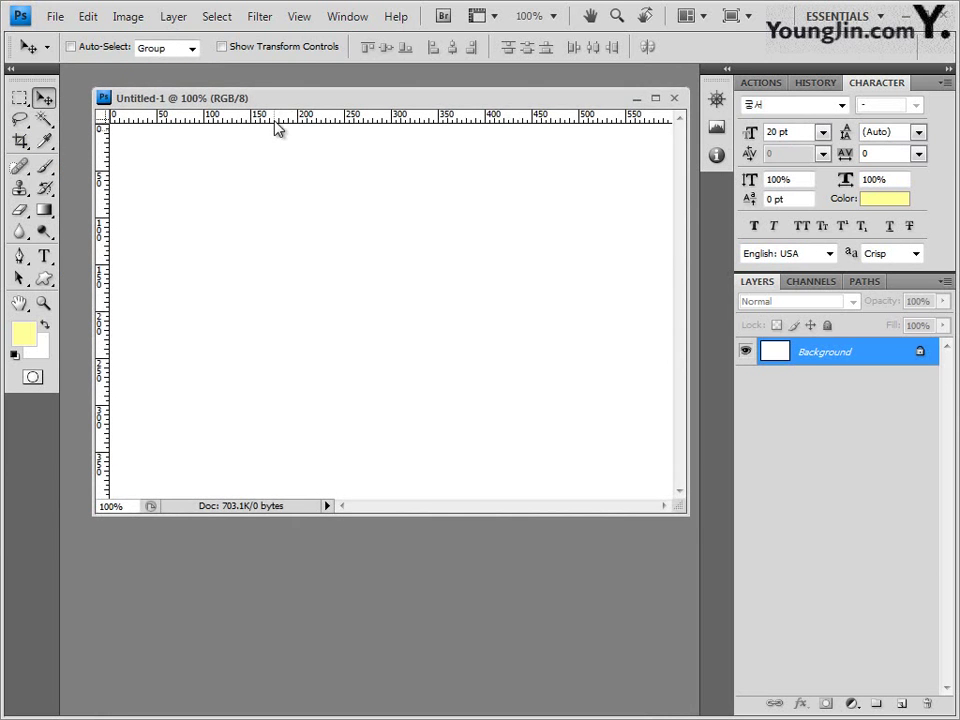
drag(240, 98, 286, 146)
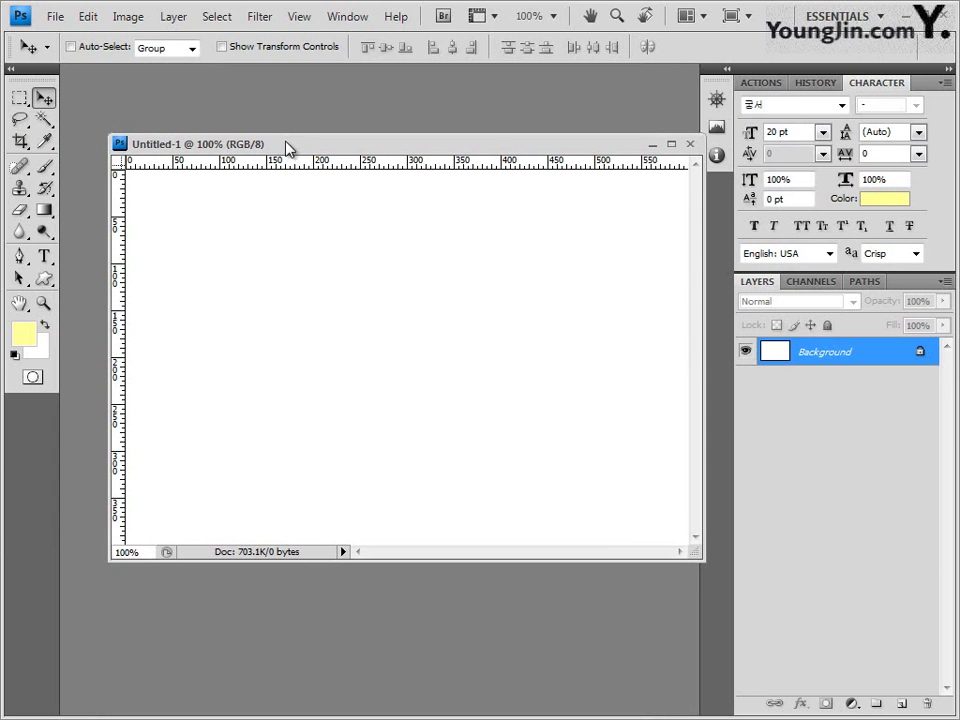
Lay out horizontal and vertical guides every 100 pixels across the blank canvas
click(299, 16)
click(355, 308)
key(ctrl+semicolon)
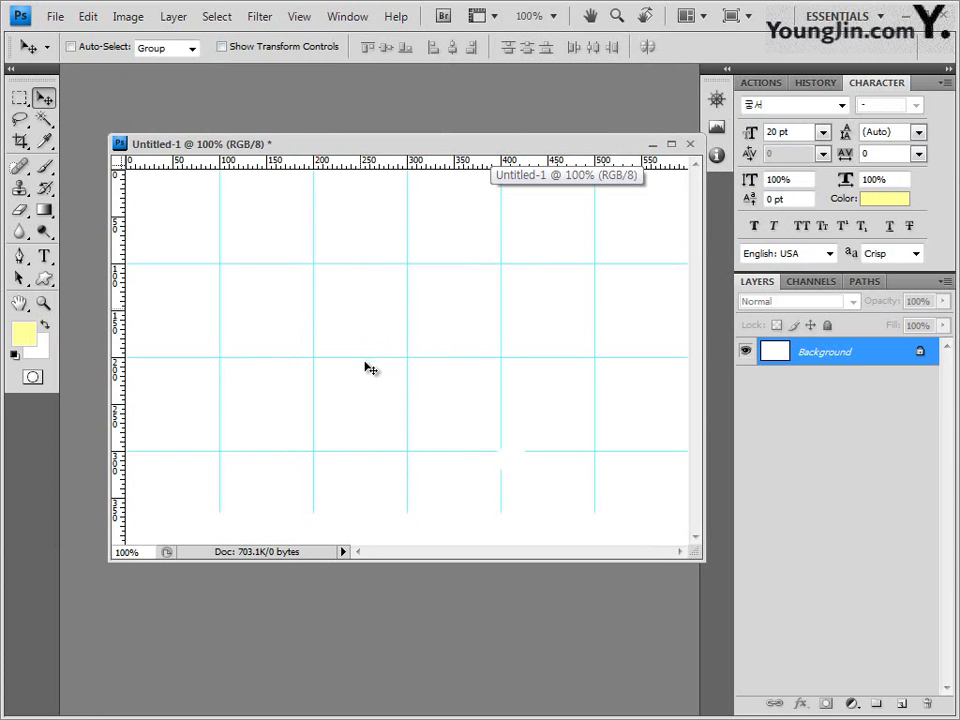
Save the new document as 4.psd in the GTQ folder
click(55, 16)
click(96, 250)
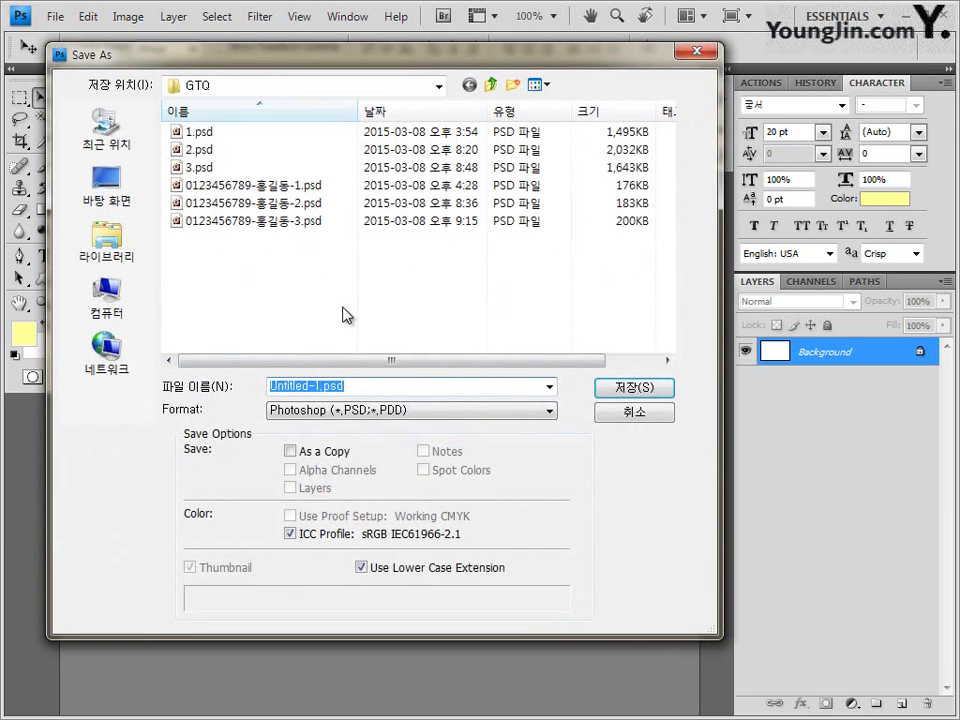
text(4)
key(Return)
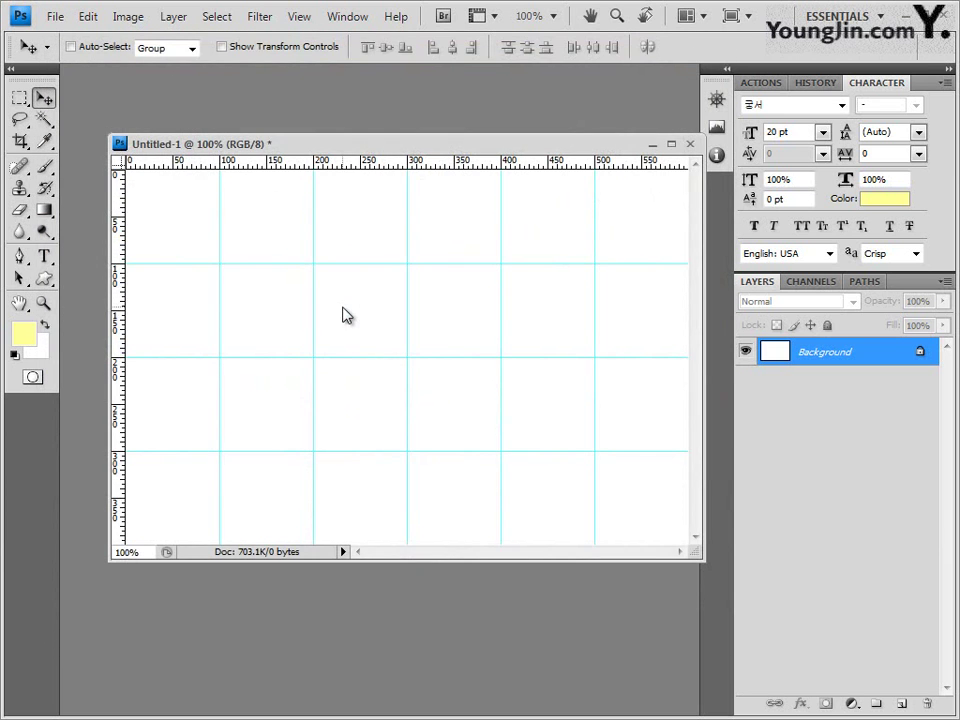
drag(439, 146, 426, 135)
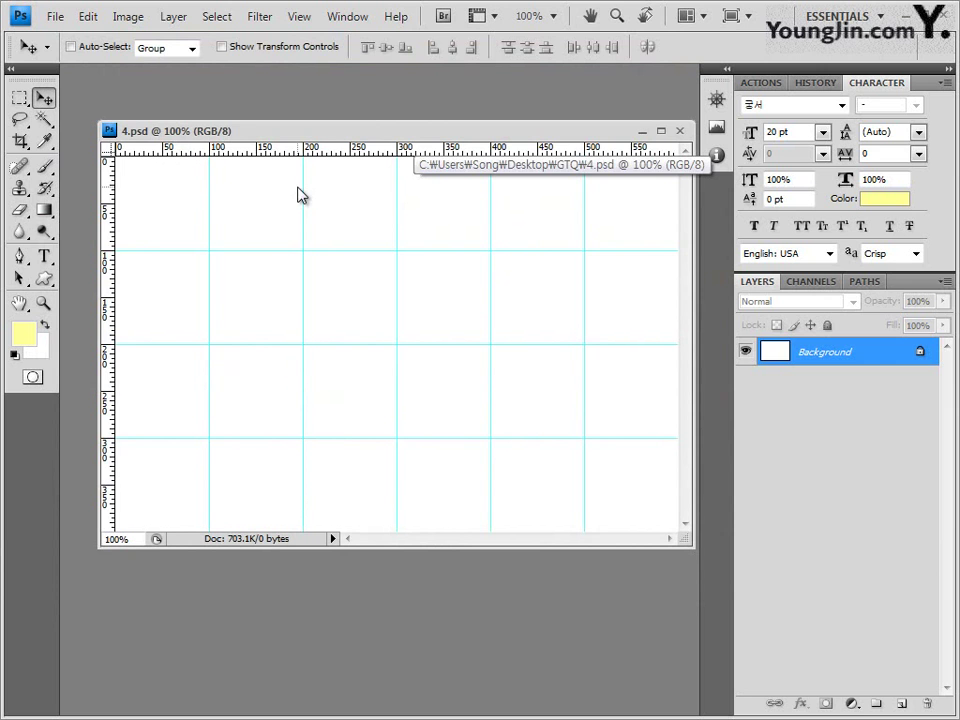
Open 2급-9.JPG from the 기출문제03 folder and copy the whole parasol photo into 4.psd as a new layer
key(alt+Tab)
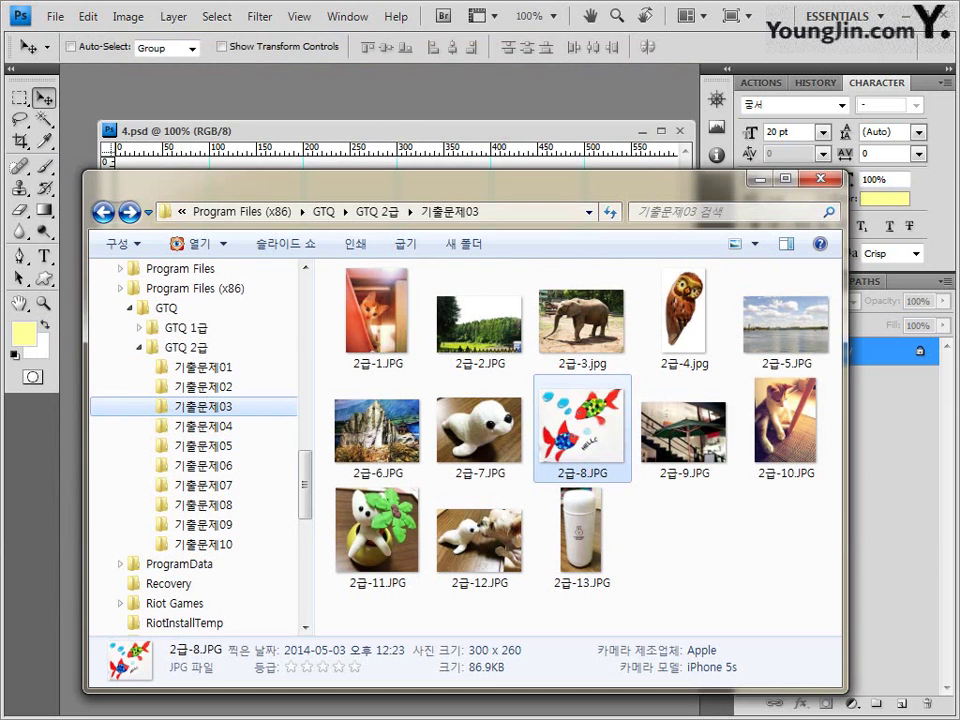
drag(684, 430, 414, 103)
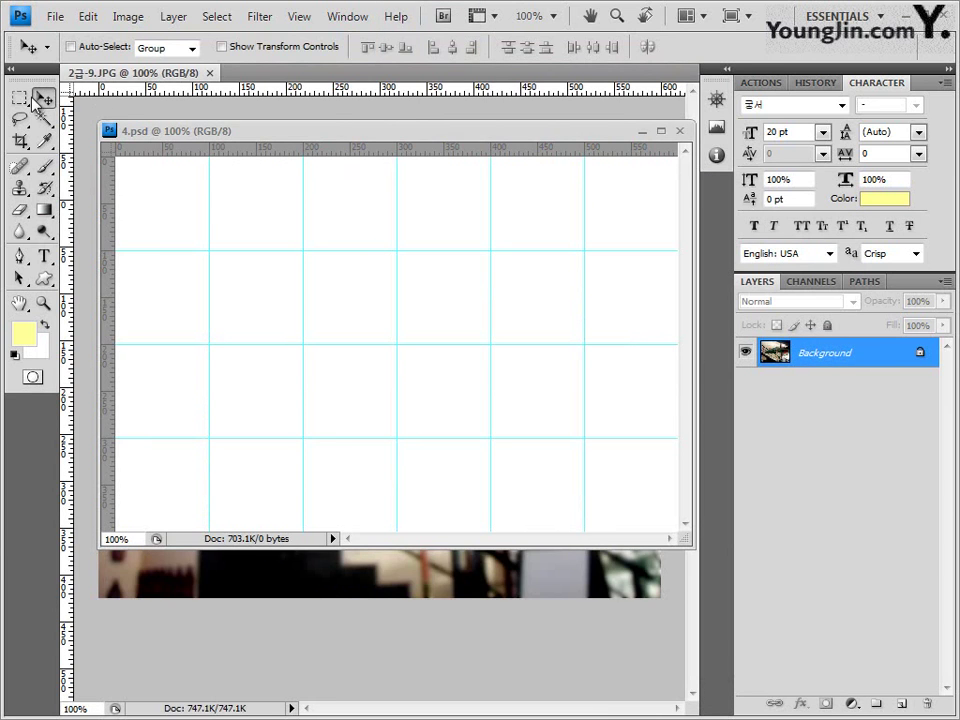
drag(131, 80, 407, 204)
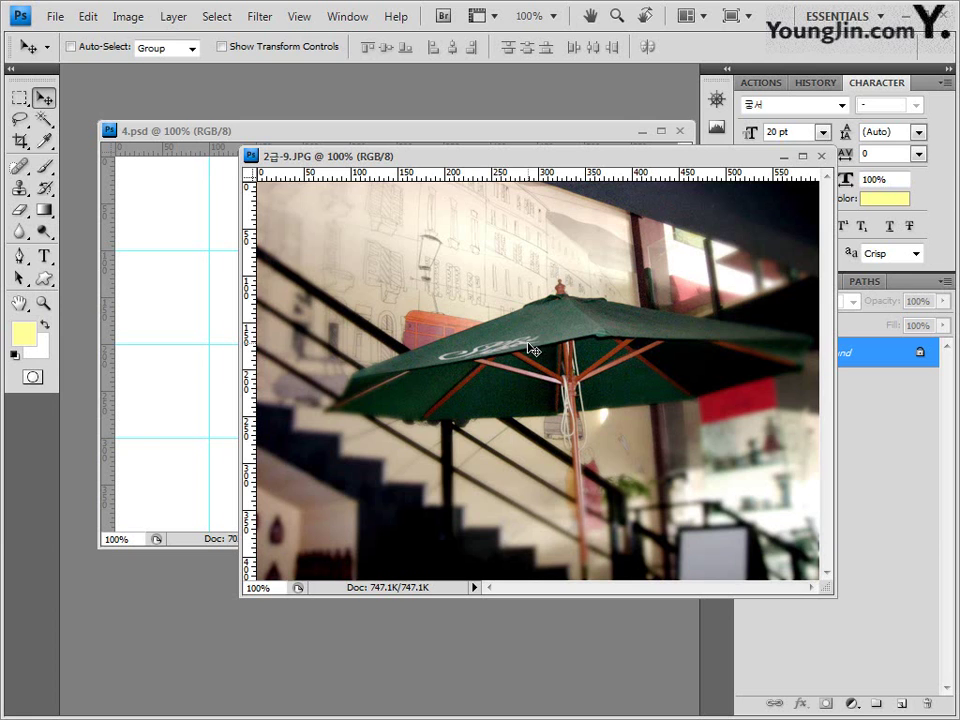
key(ctrl+a)
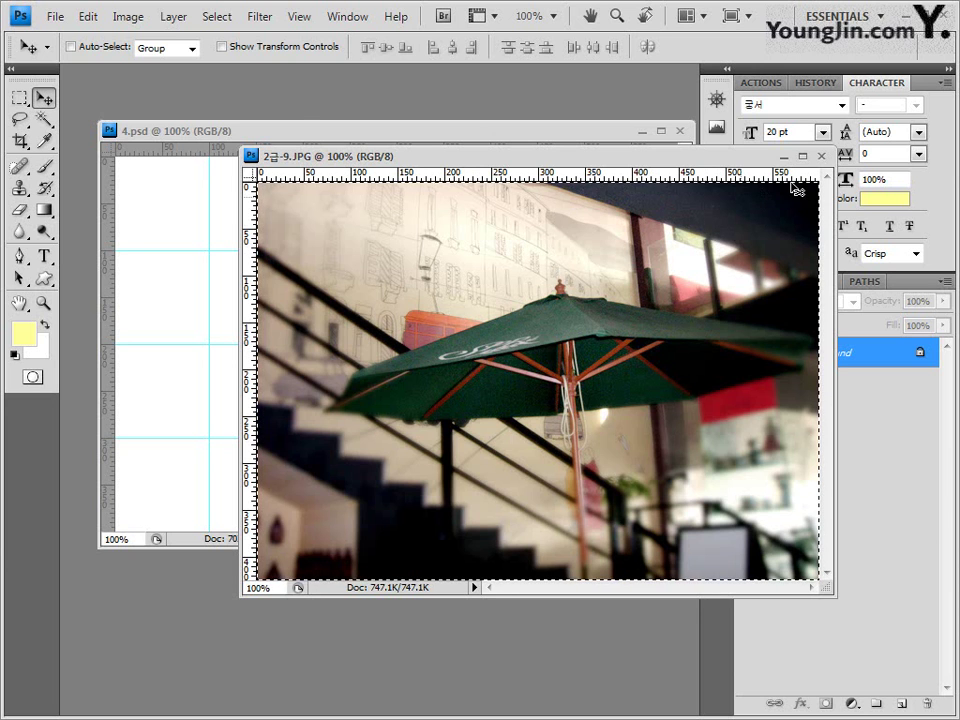
drag(520, 156, 638, 293)
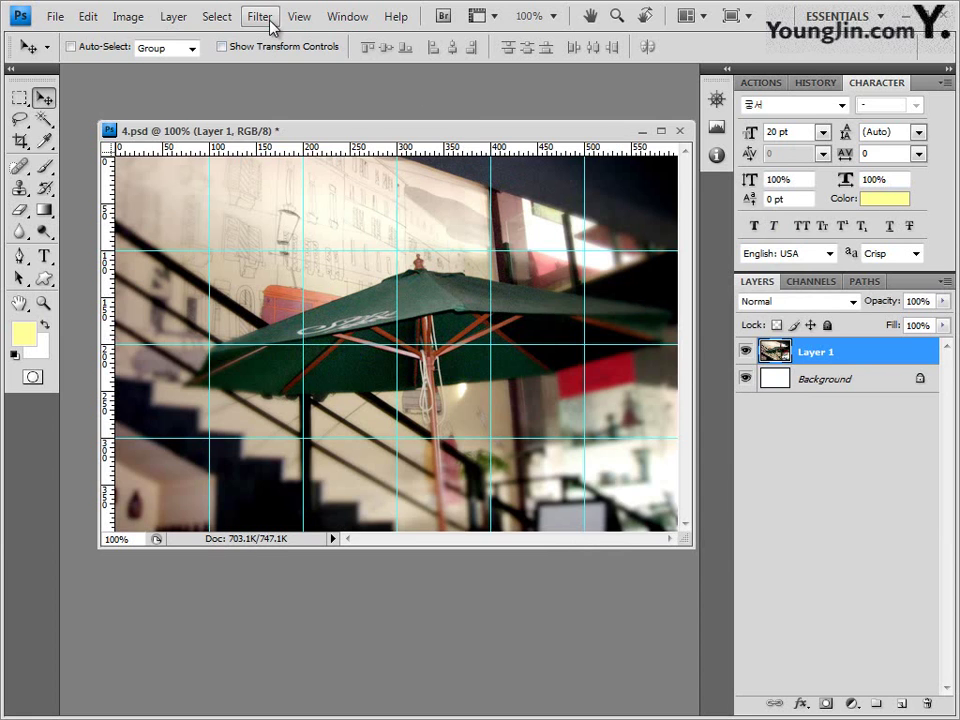
Apply the Crosshatch filter to the parasol layer with Stroke Length 9, Sharpness 6 and Strength 1
click(268, 20)
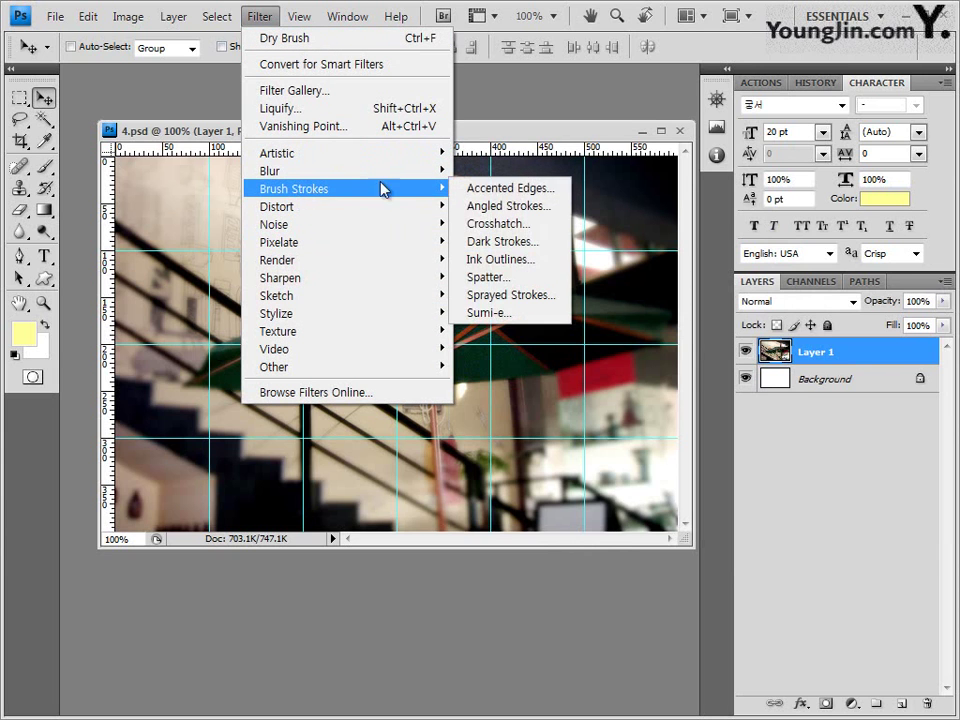
click(520, 225)
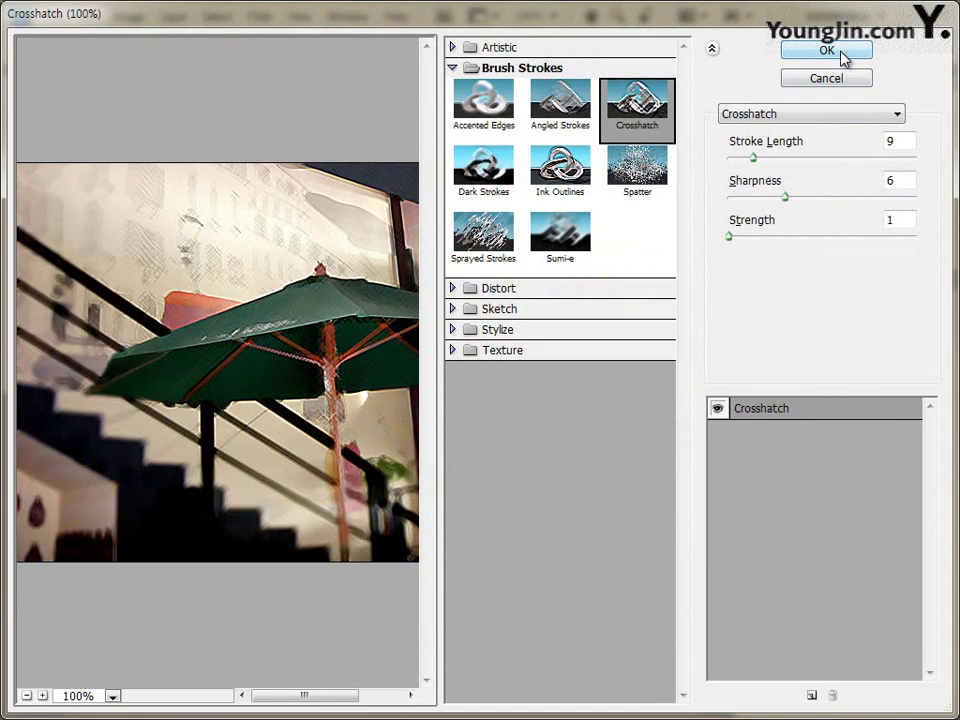
click(843, 58)
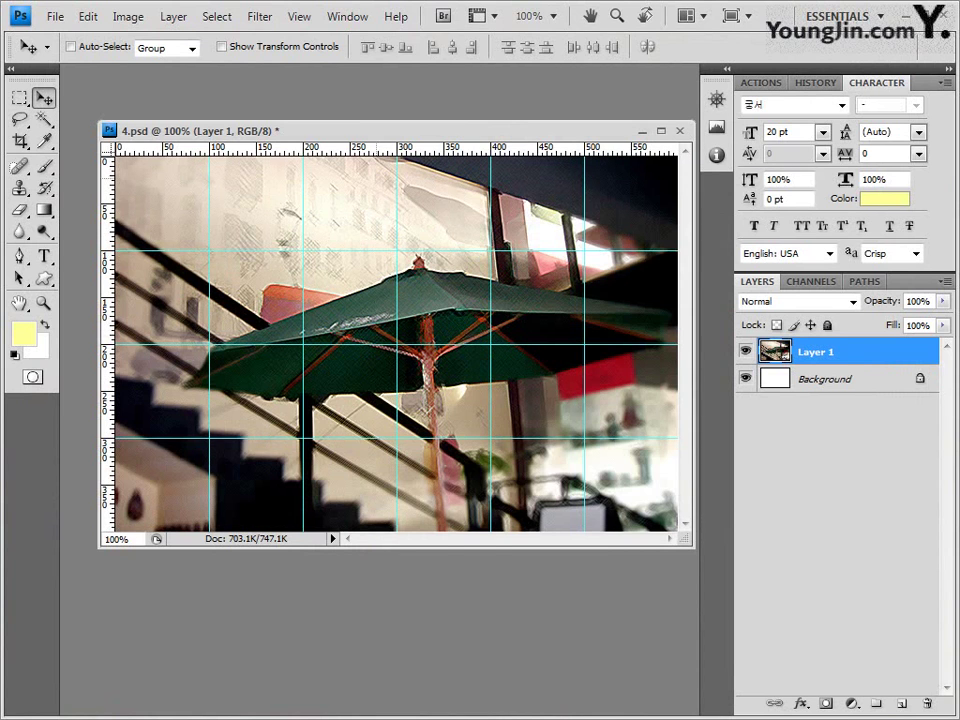
Open the cat photo 2급-10.JPG from the 기출문제03 folder in a floating window
key(alt+Tab)
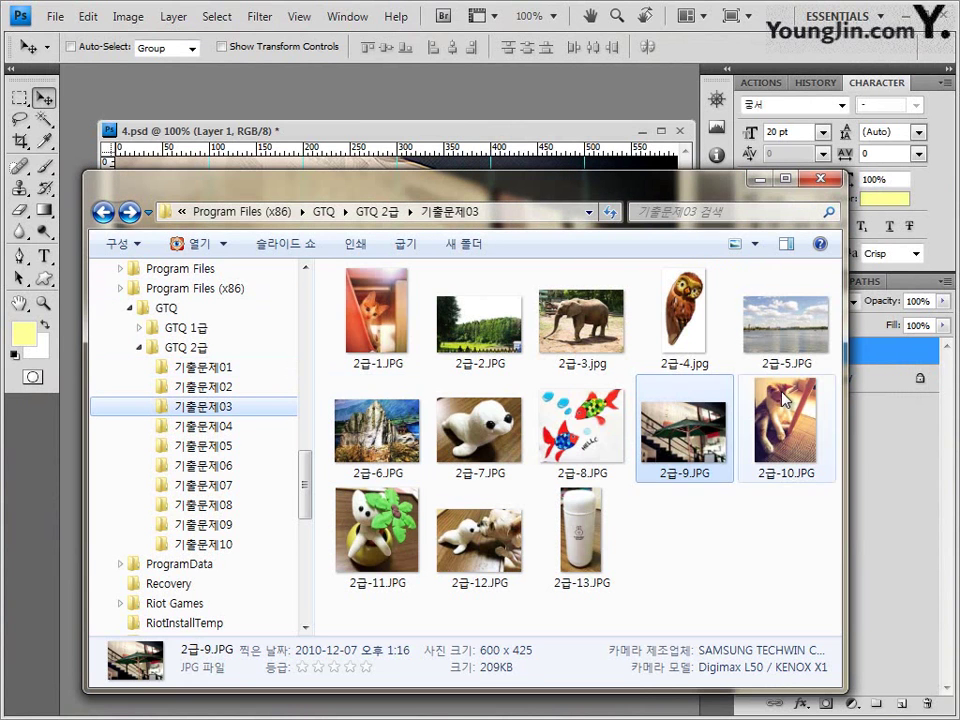
drag(785, 435, 374, 107)
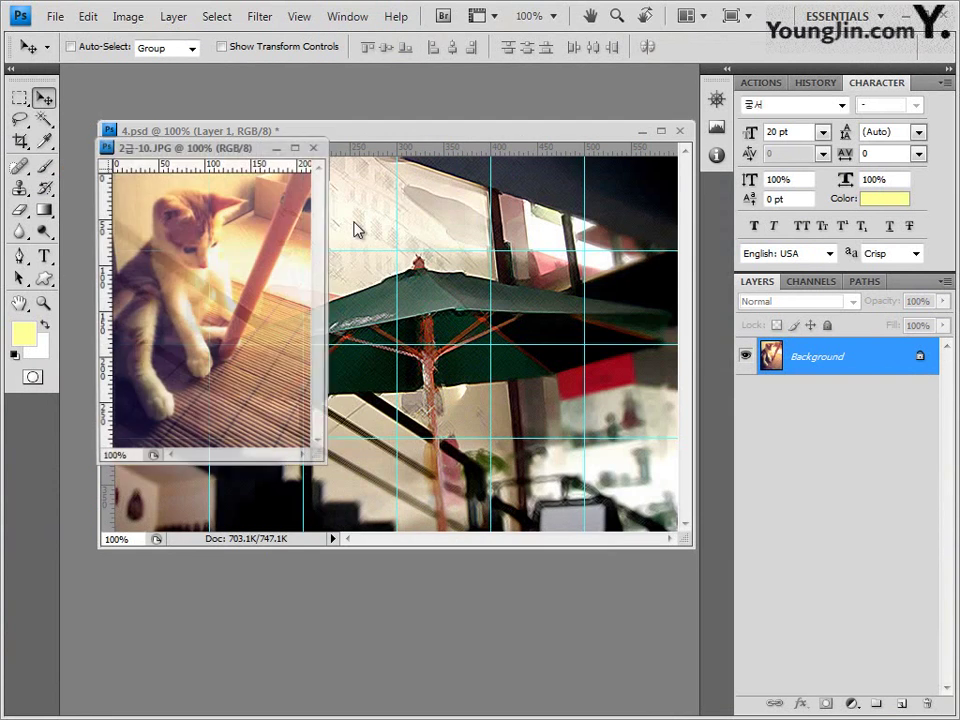
drag(190, 88, 398, 267)
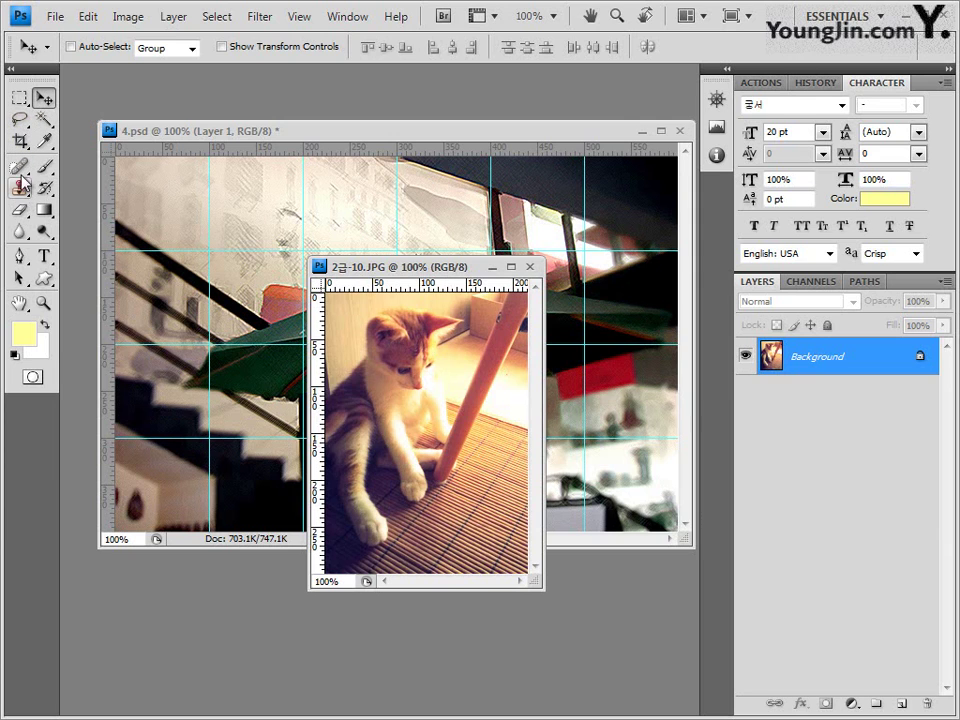
Trace the cat's outline in 2급-10.JPG with a Pen tool path and load the work path as a selection
click(22, 257)
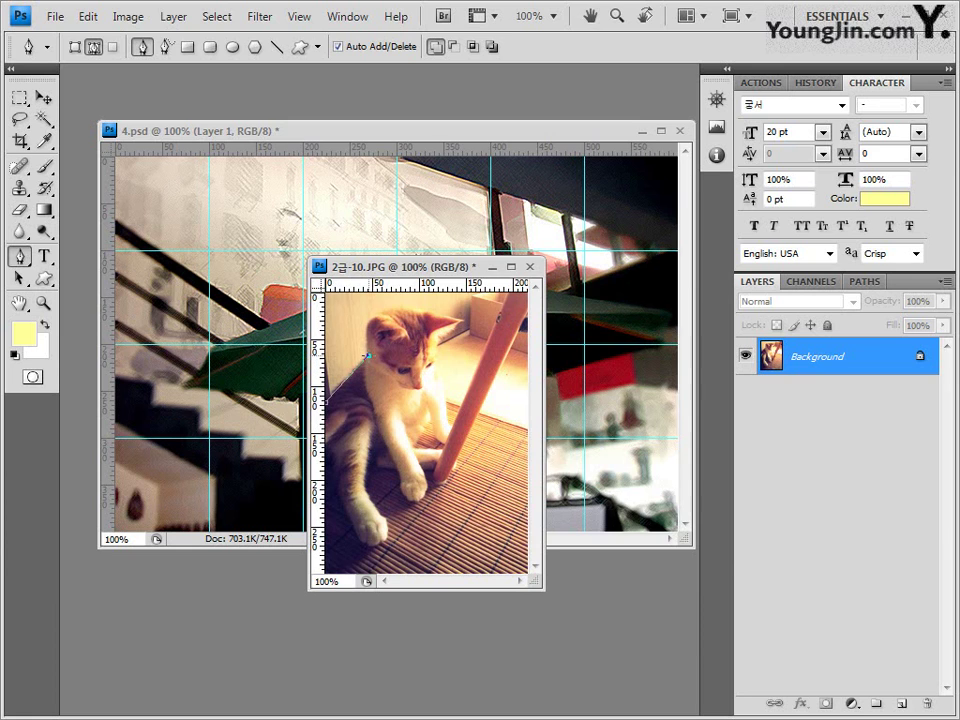
drag(368, 354, 375, 357)
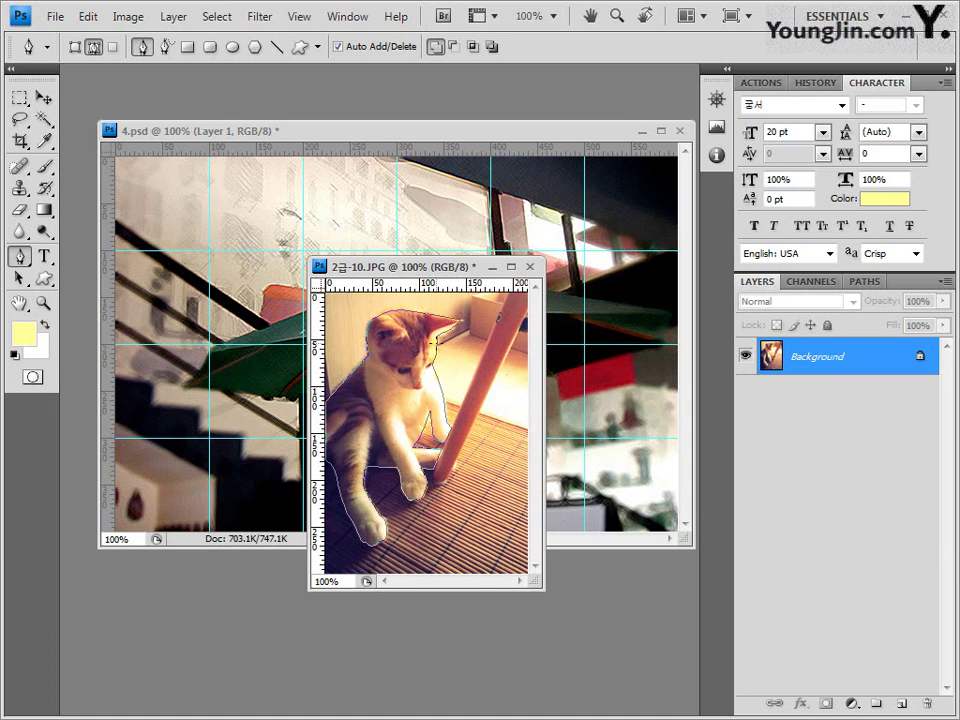
click(345, 16)
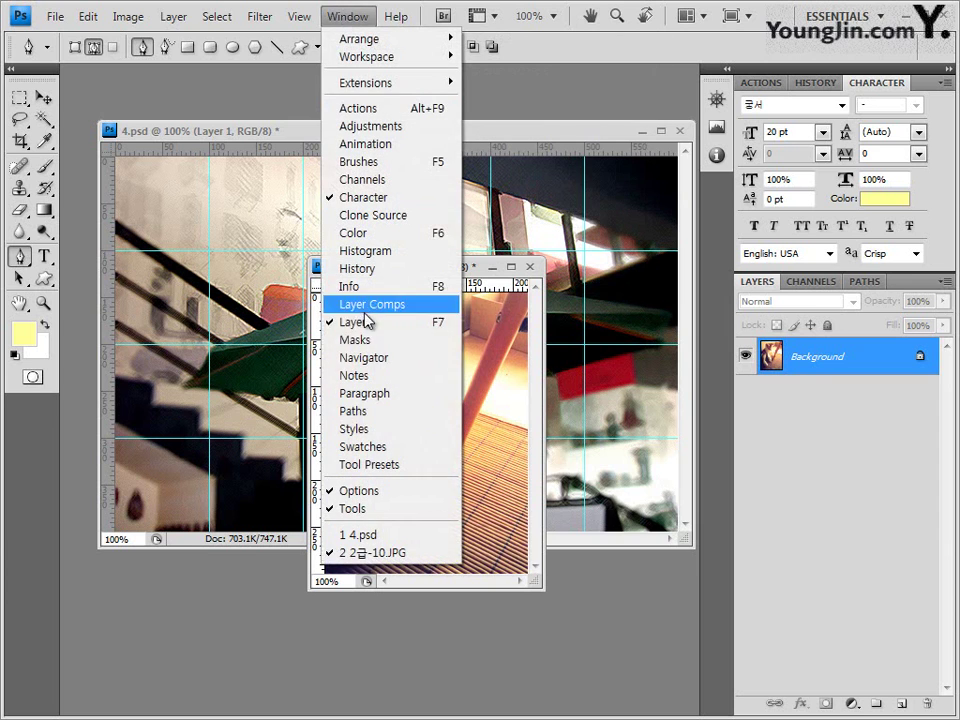
click(363, 411)
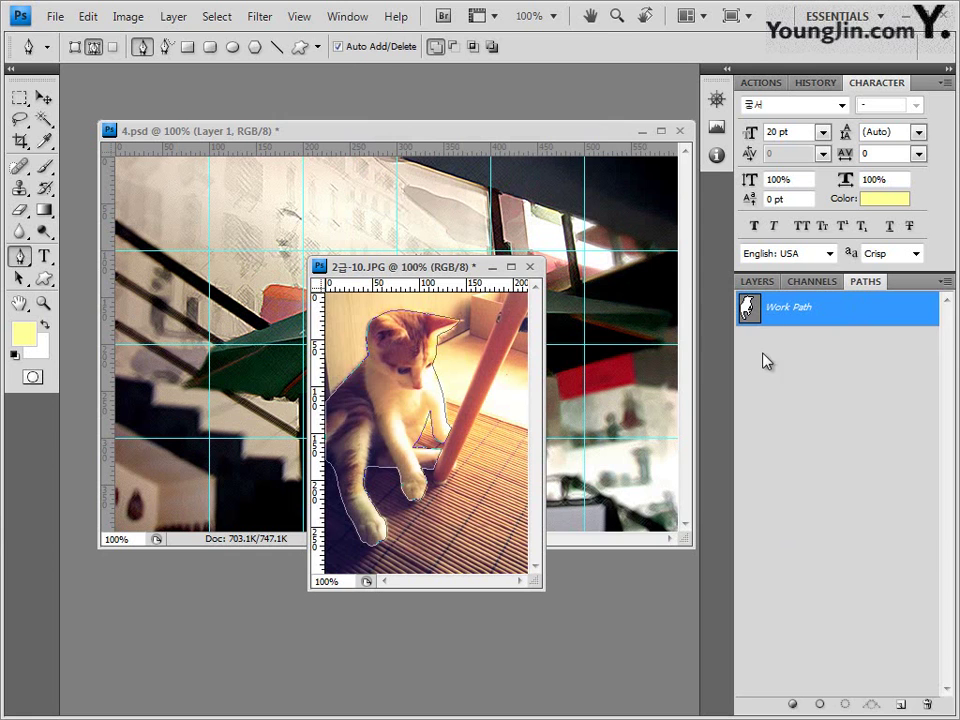
ctrl+click(749, 310)
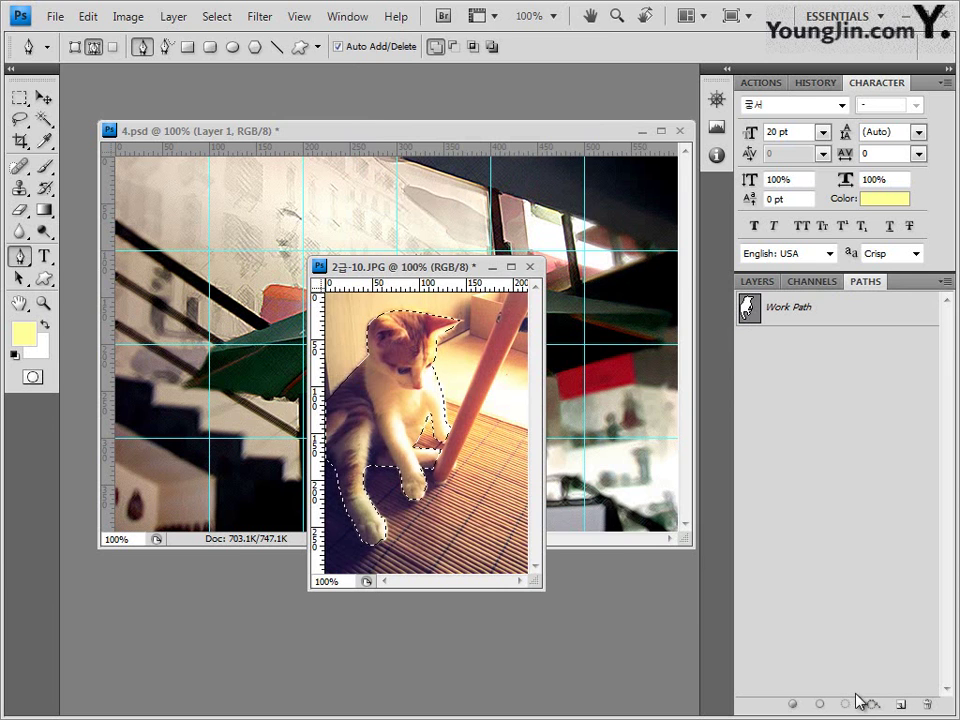
Copy the selected cat into 4.psd as a new layer and put it into Free Transform
drag(432, 273, 488, 264)
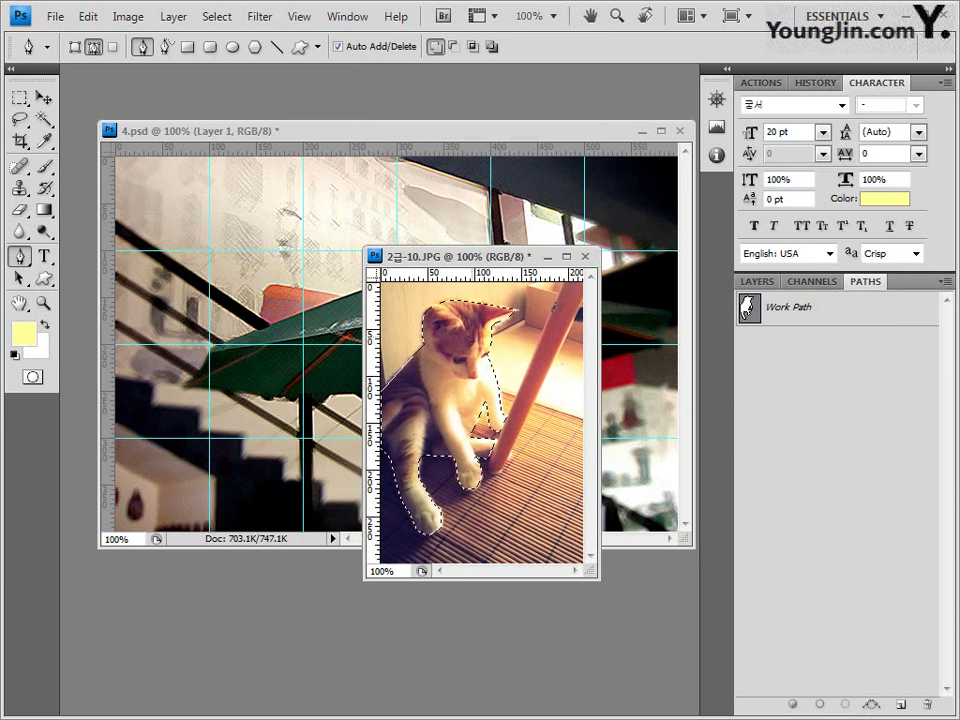
click(406, 128)
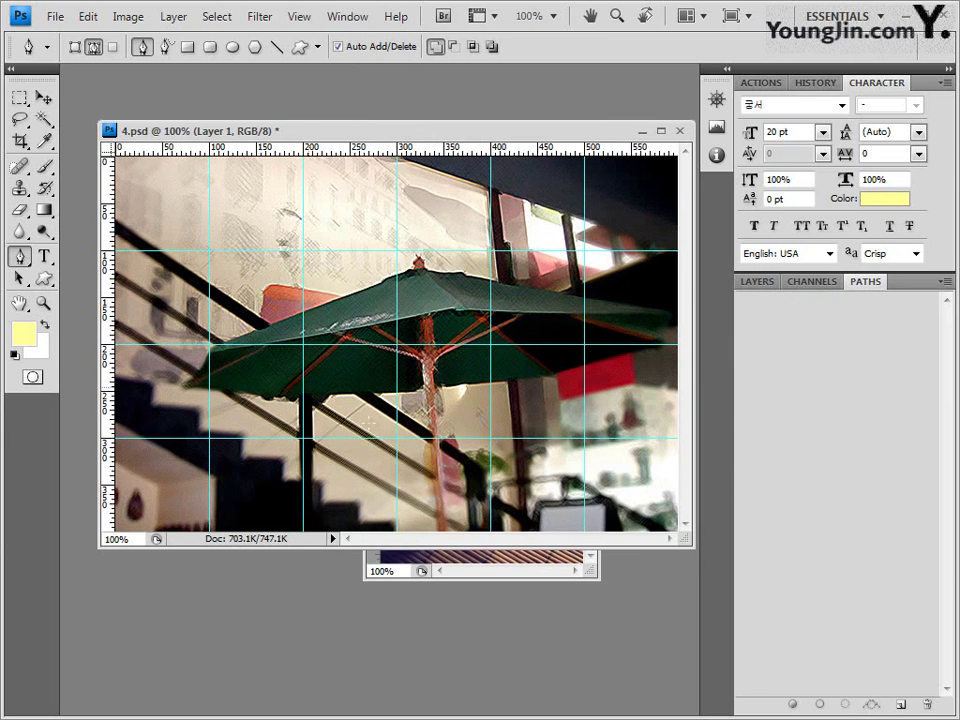
key(ctrl+v)
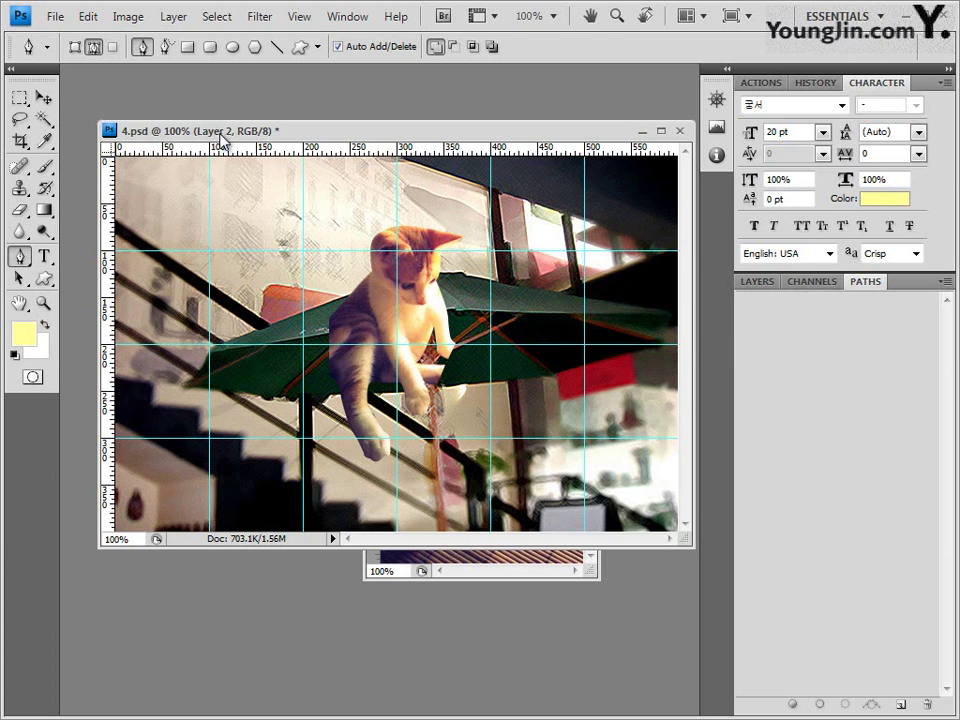
key(ctrl+t)
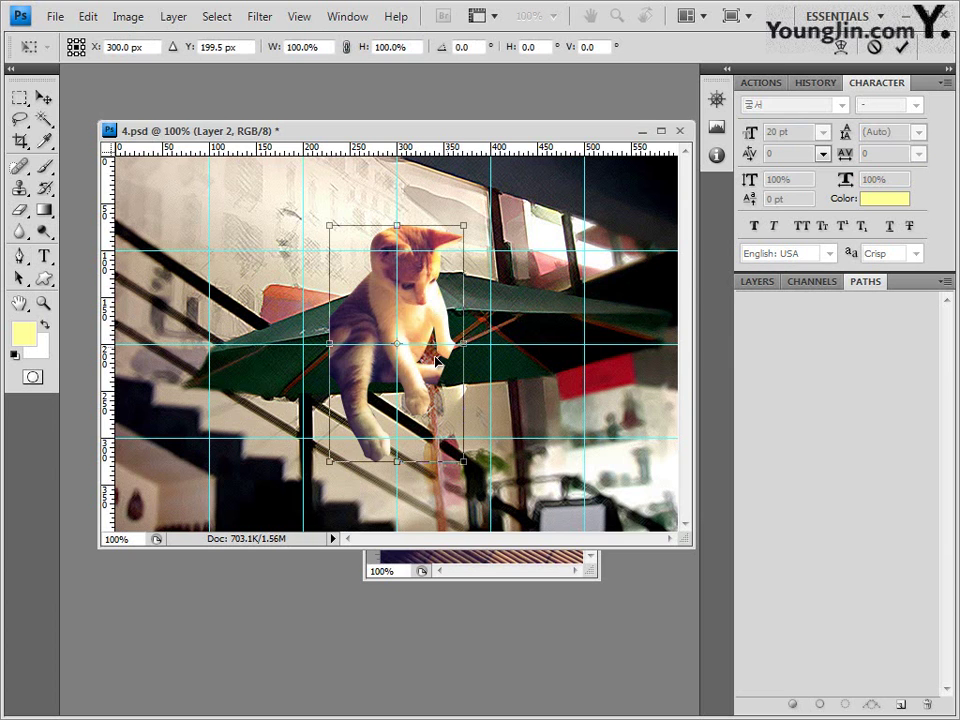
right_click(422, 271)
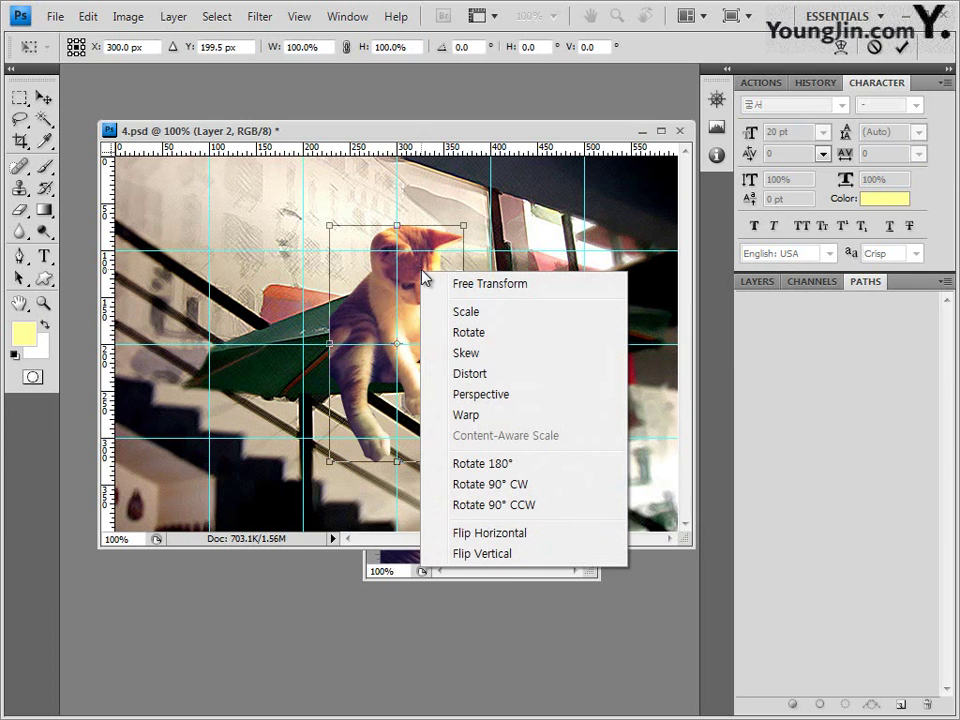
click(517, 537)
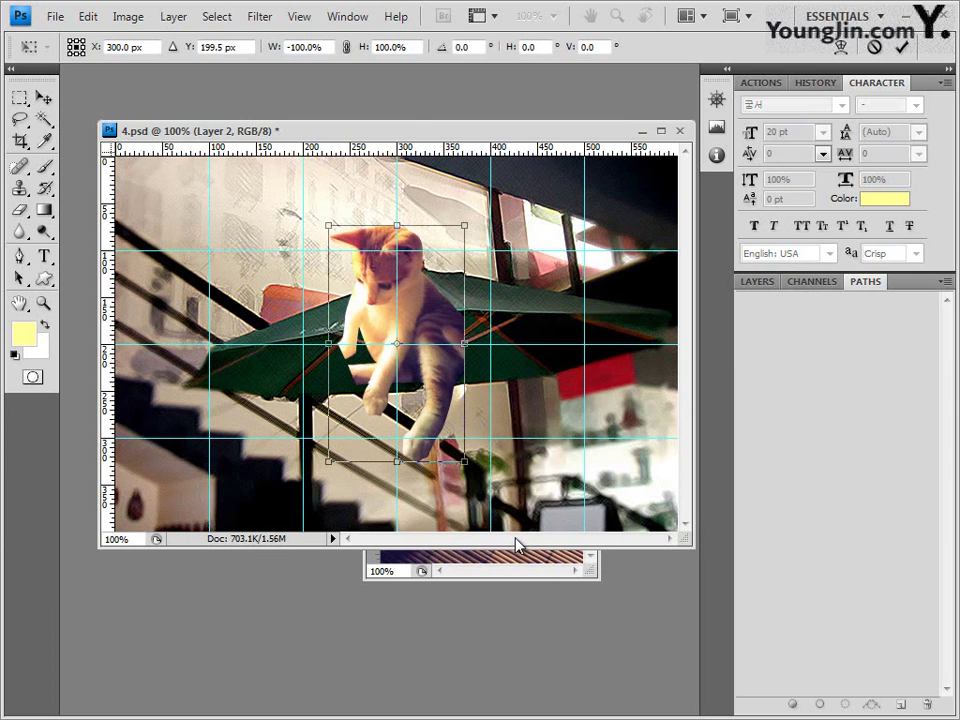
key(ctrl+z)
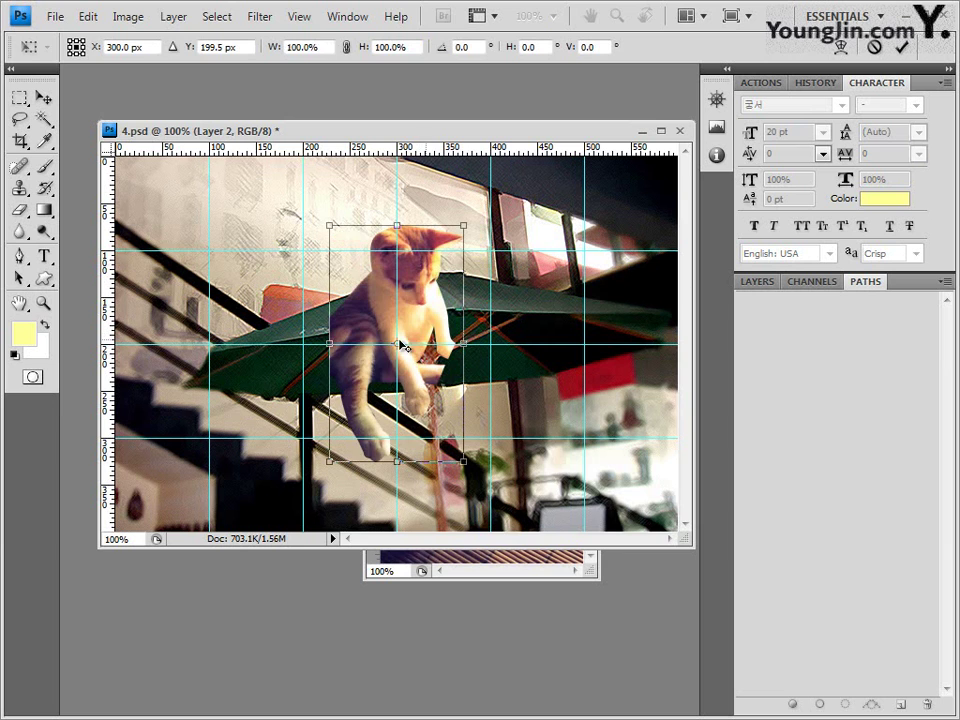
Mirror the cat horizontally, place it in the lower right corner of 4.psd, and scale it to about 102% width and 104% height
drag(330, 344, 589, 343)
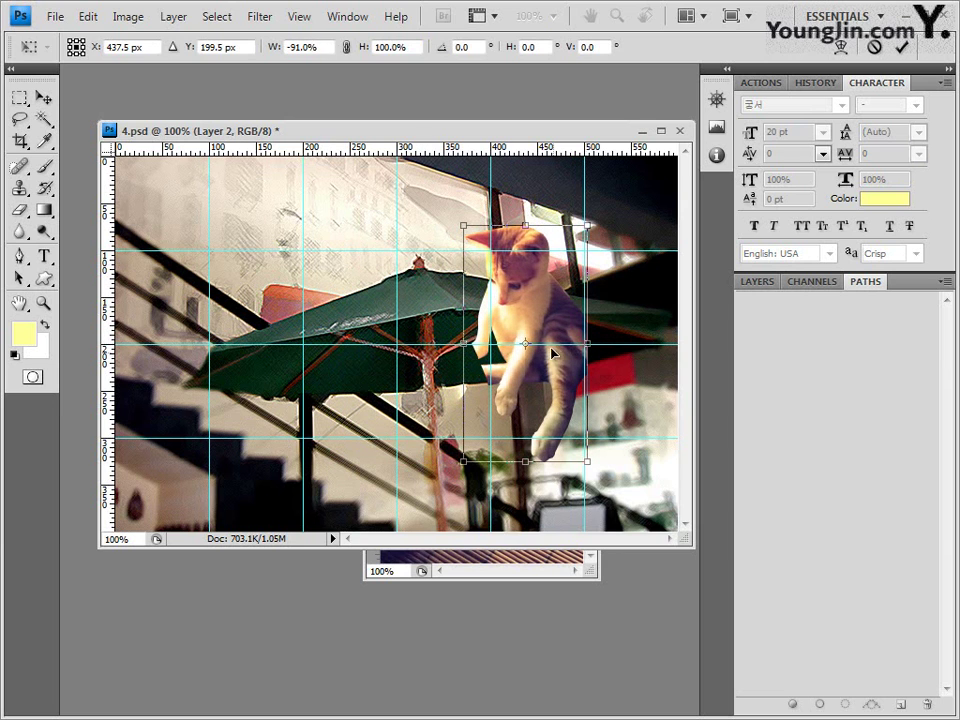
drag(527, 305, 627, 375)
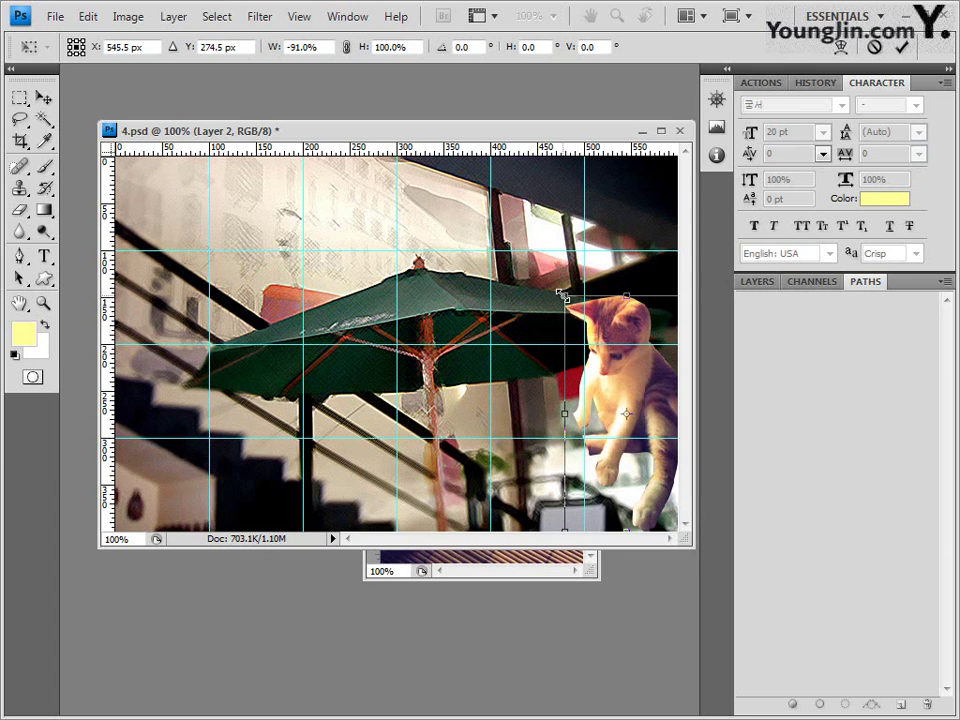
drag(561, 293, 550, 288)
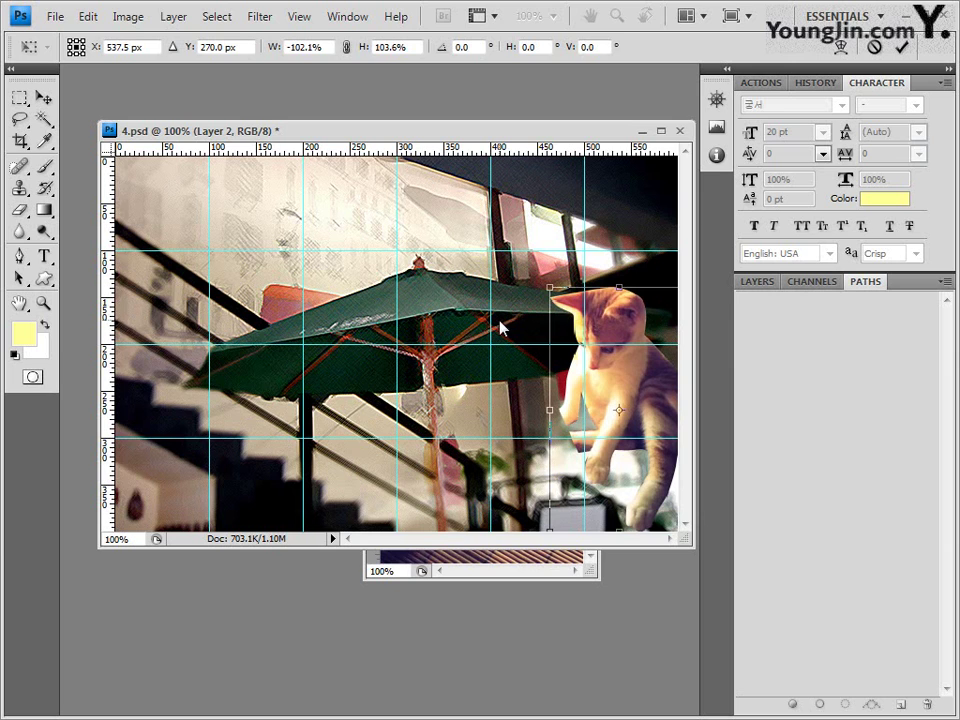
key(Return)
key(p)
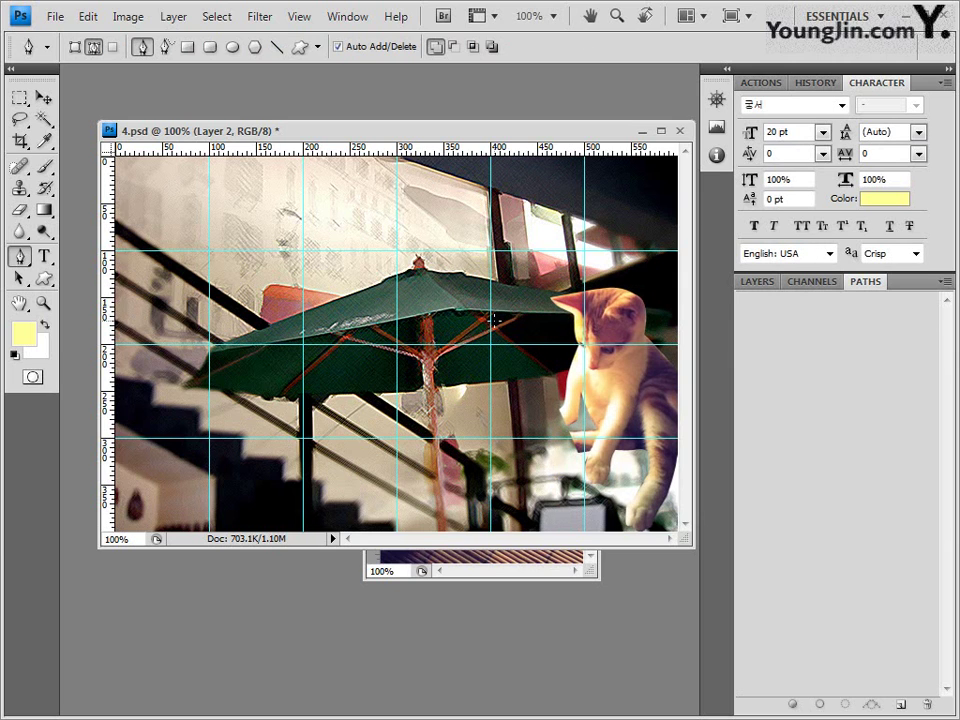
Close the cat photo 2급-10.JPG without saving its changes
click(551, 572)
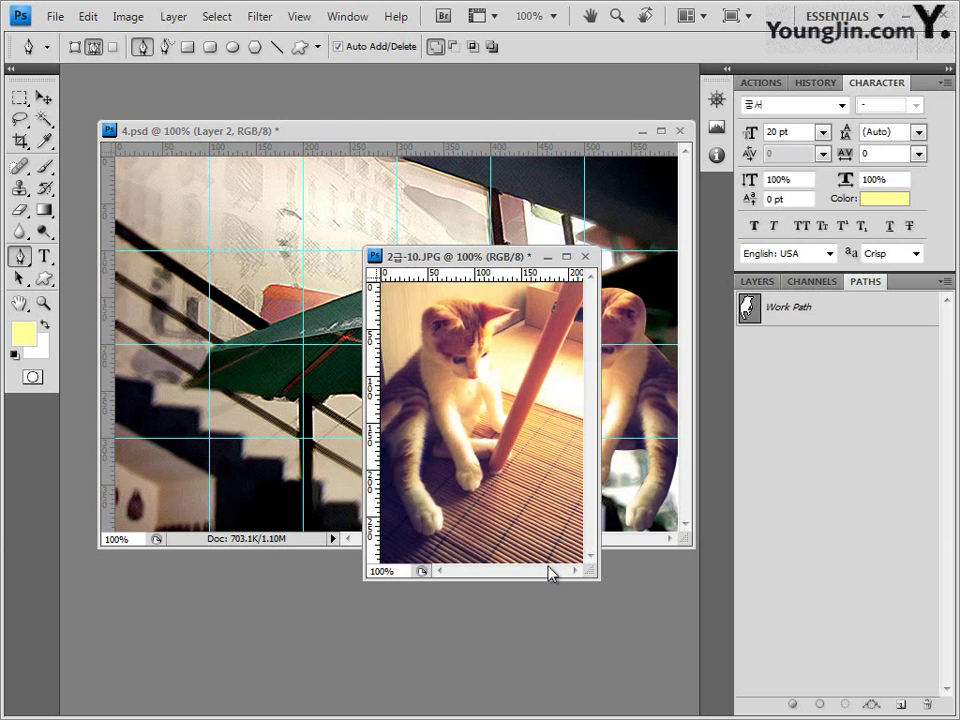
click(586, 257)
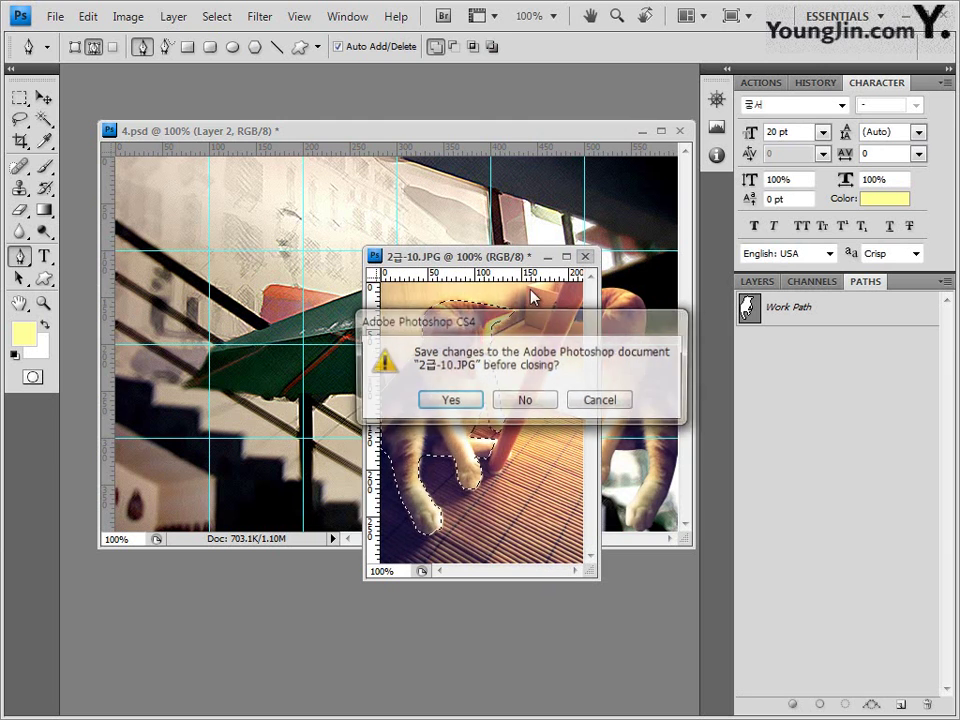
click(553, 402)
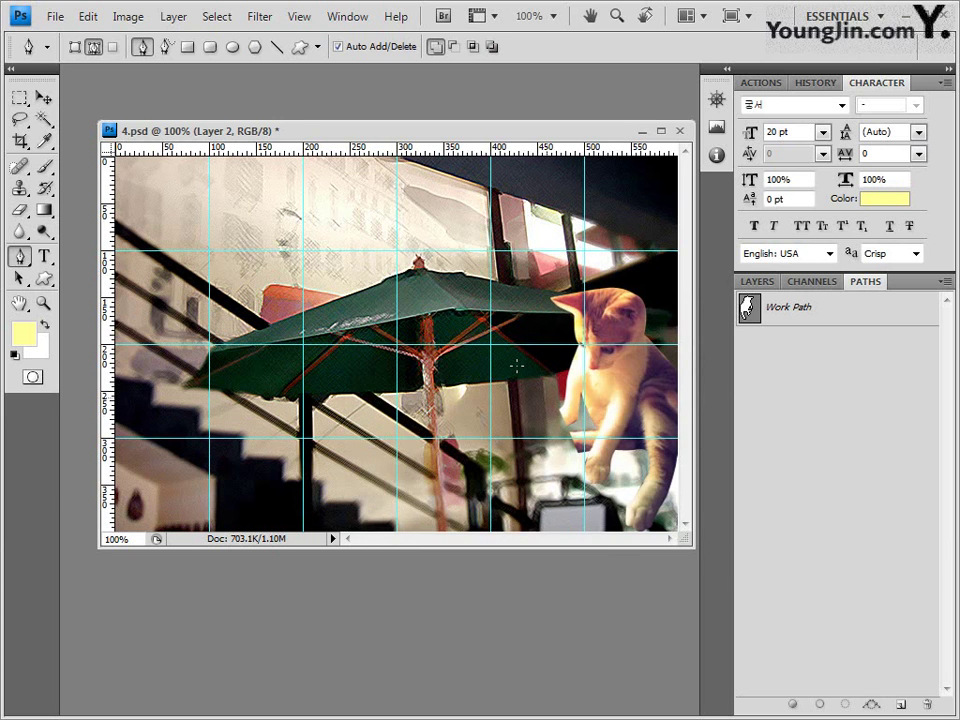
Add a Drop Shadow and an Outer Glow with default settings to the cat layer
click(758, 283)
click(801, 707)
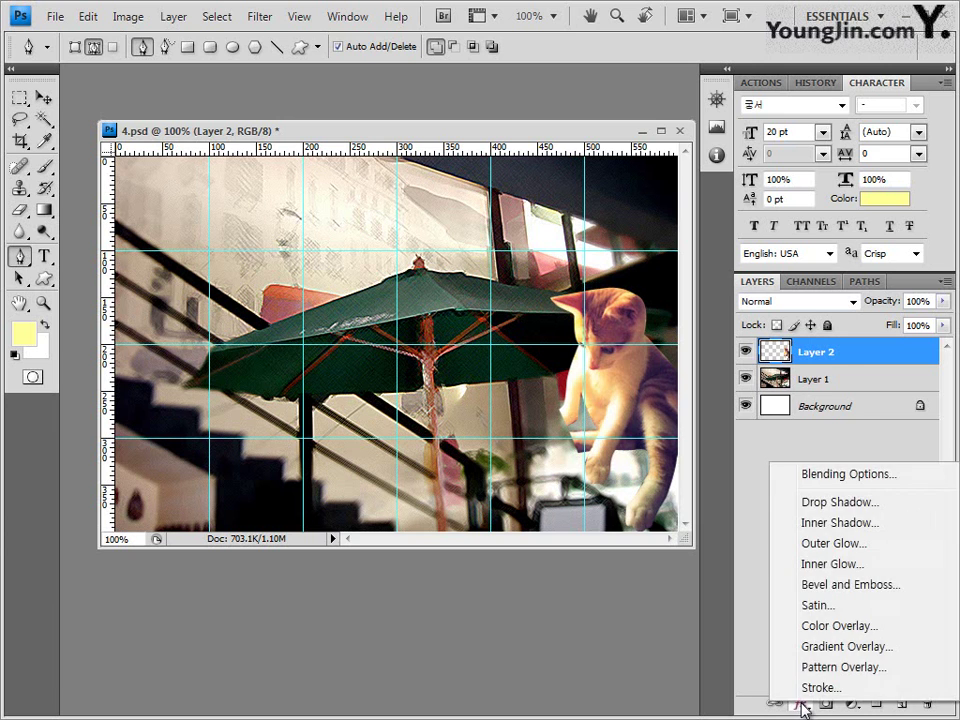
click(843, 502)
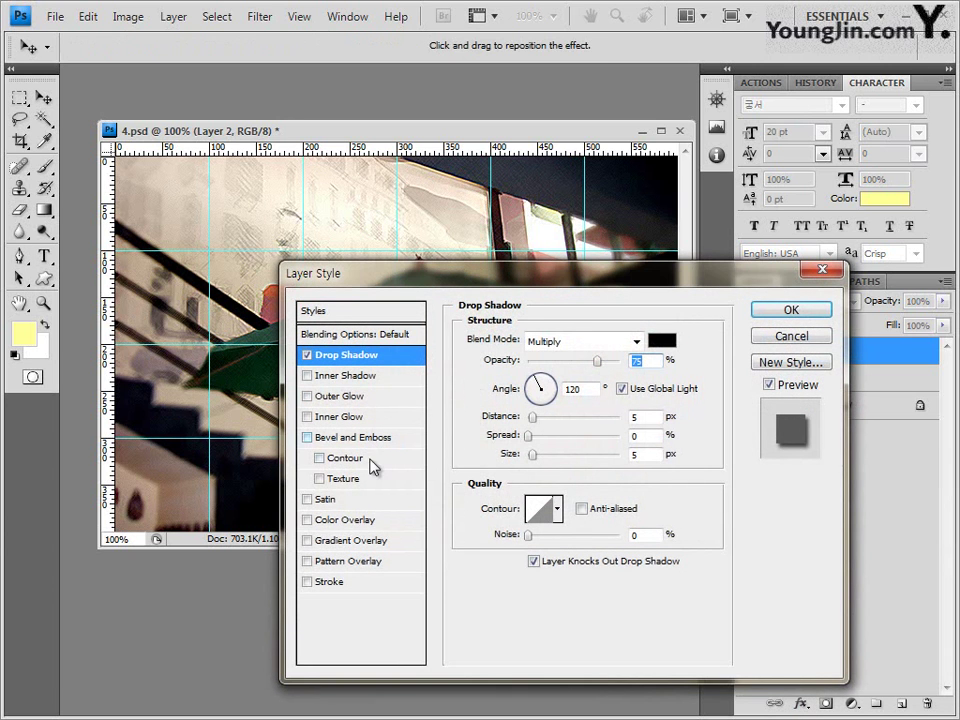
click(343, 397)
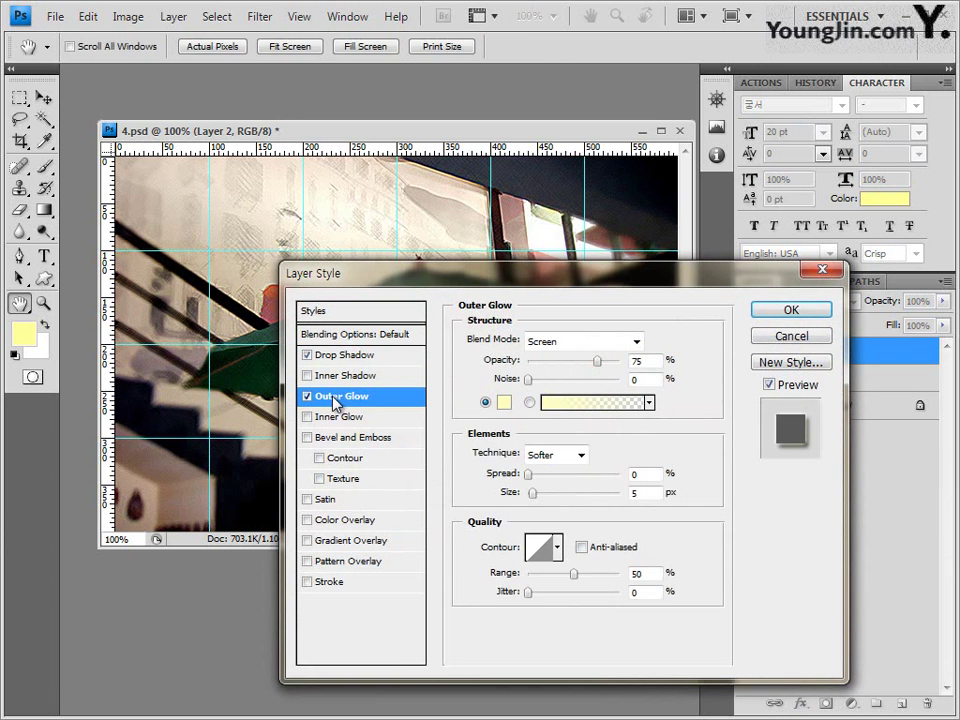
click(804, 314)
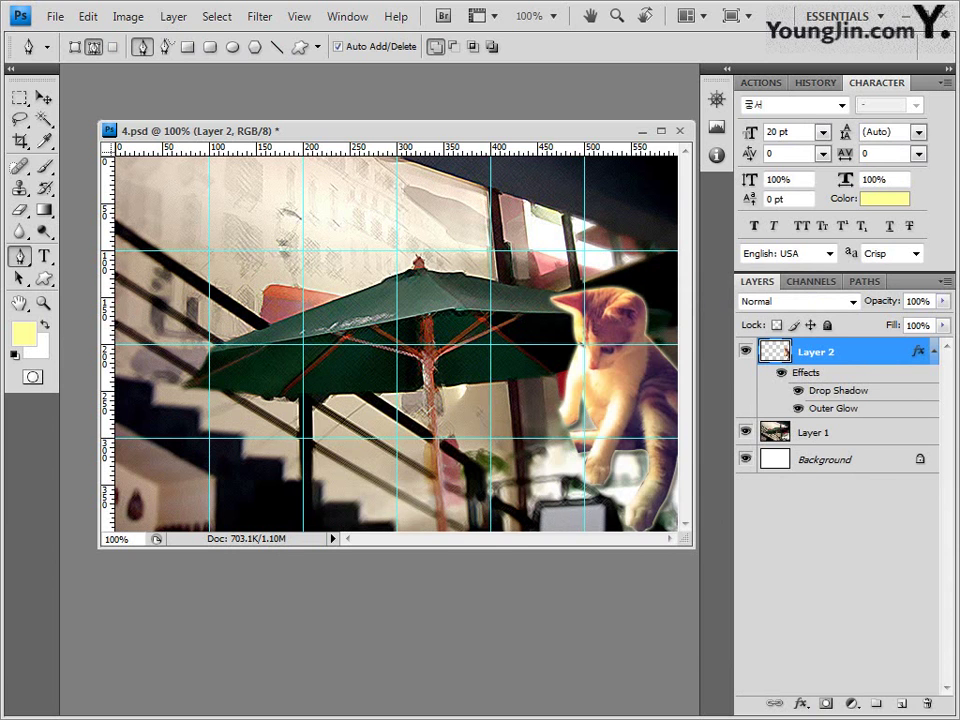
Open 2급-11.JPG from the 기출문제03 folder in a floating window over the lower part of 4.psd
key(alt+Tab)
click(378, 530)
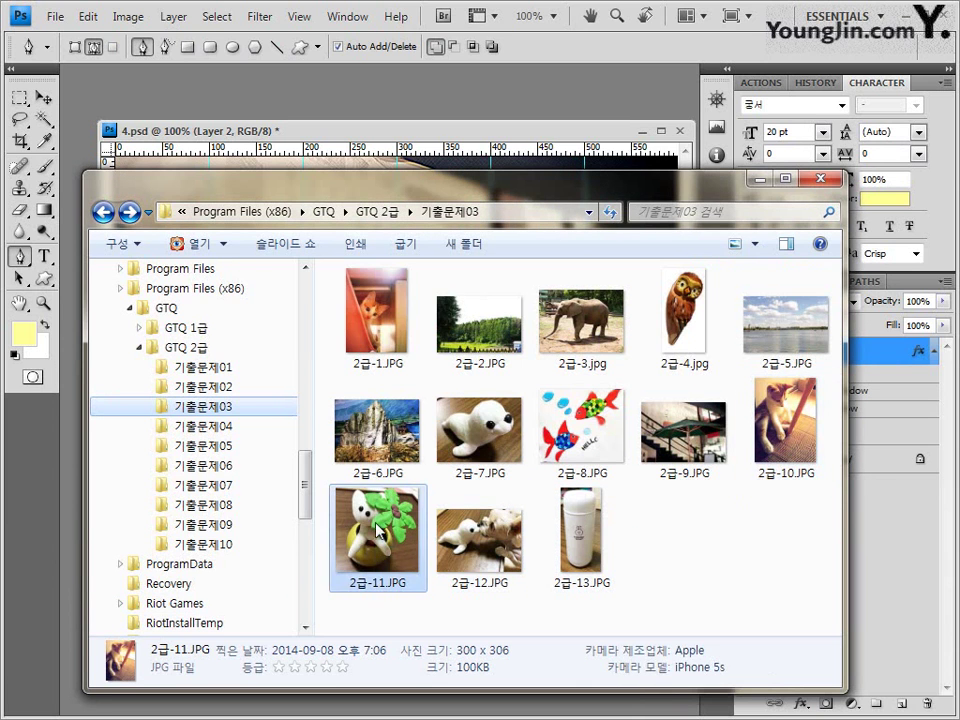
drag(378, 530, 285, 82)
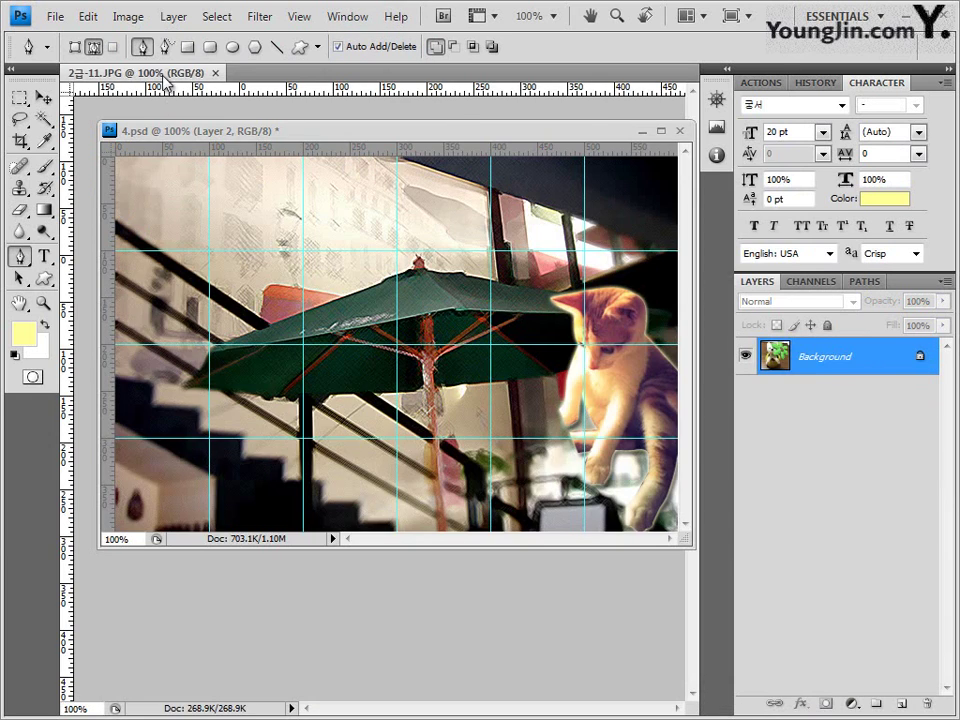
drag(166, 84, 326, 182)
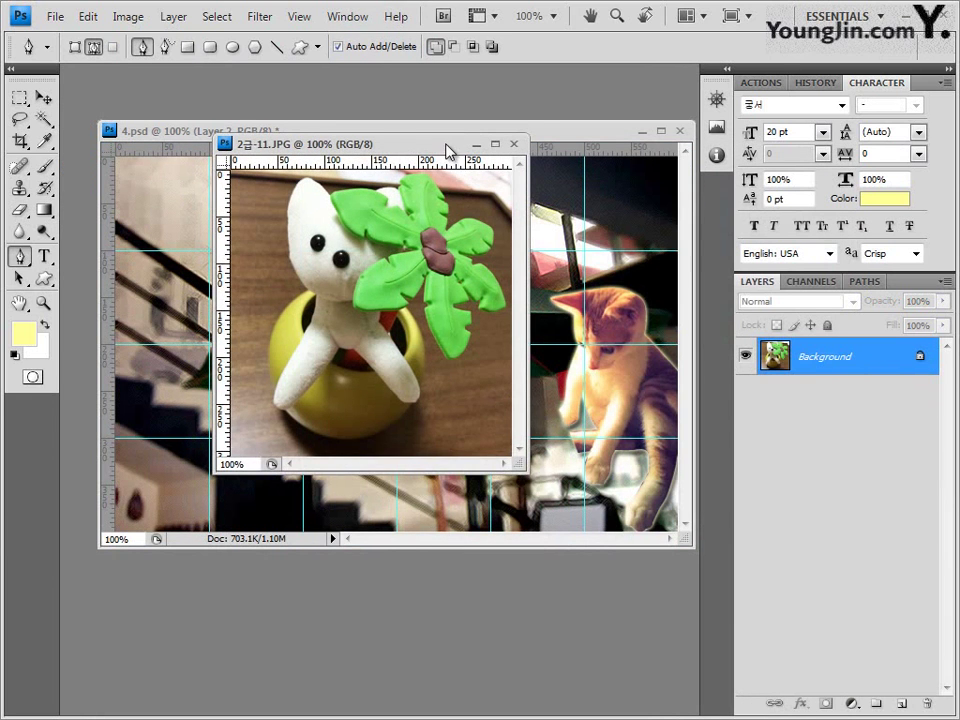
drag(448, 150, 461, 189)
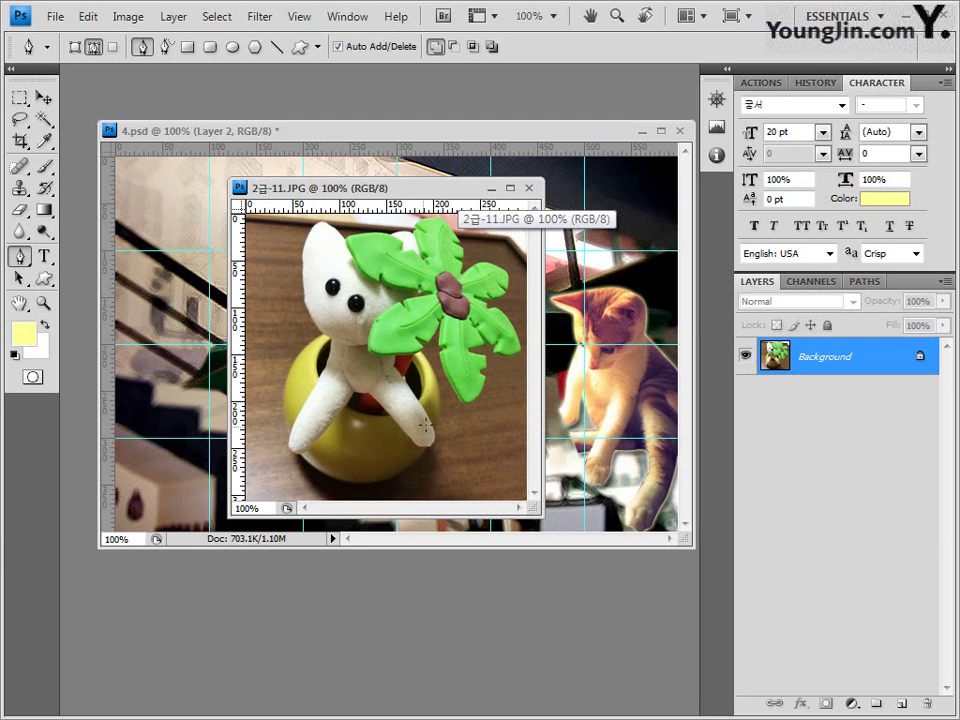
drag(380, 188, 380, 282)
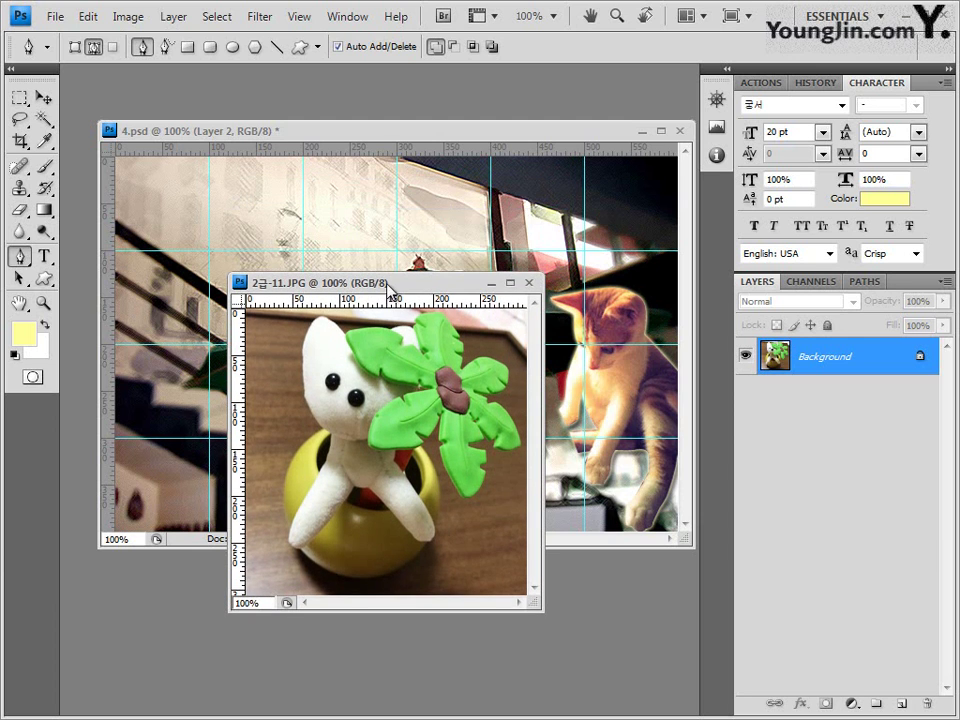
Set the Quick Selection tool to make a new selection with a 13 px brush
click(43, 118)
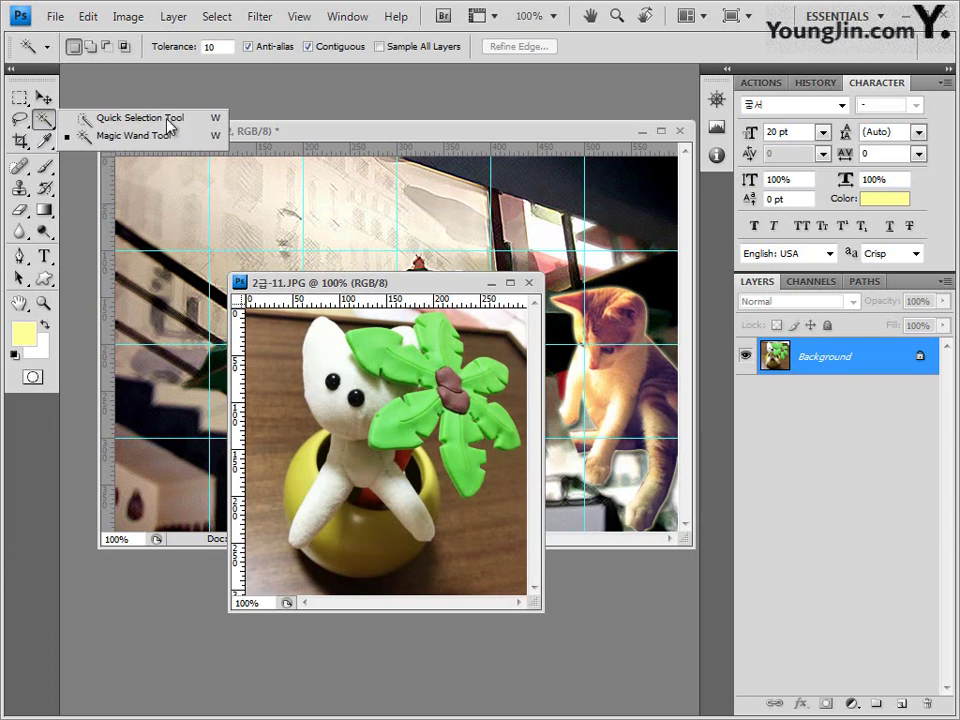
click(89, 121)
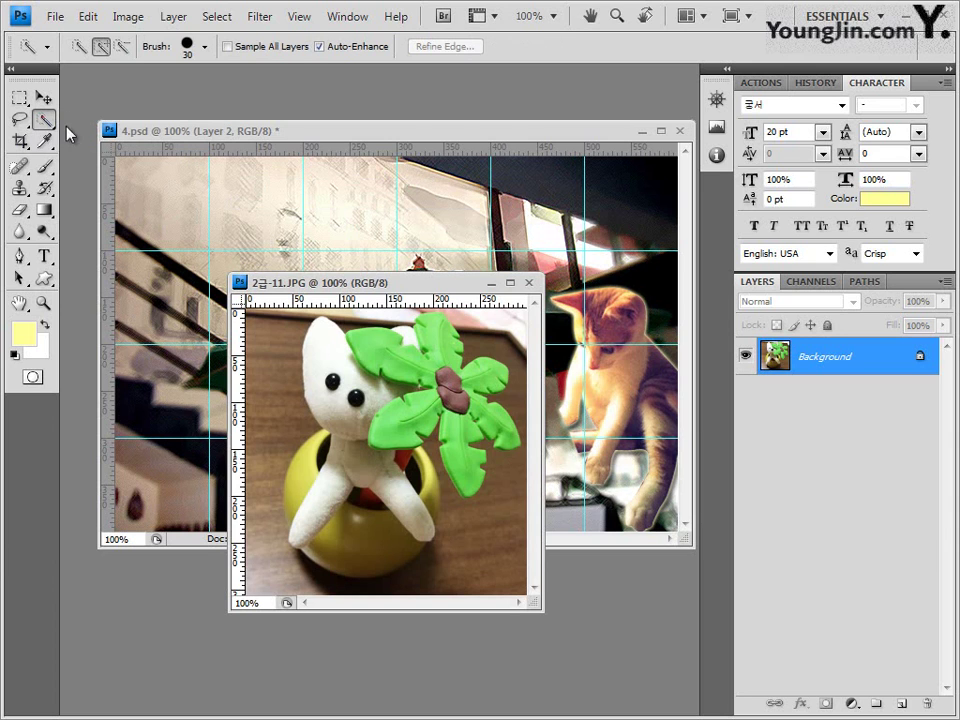
click(80, 46)
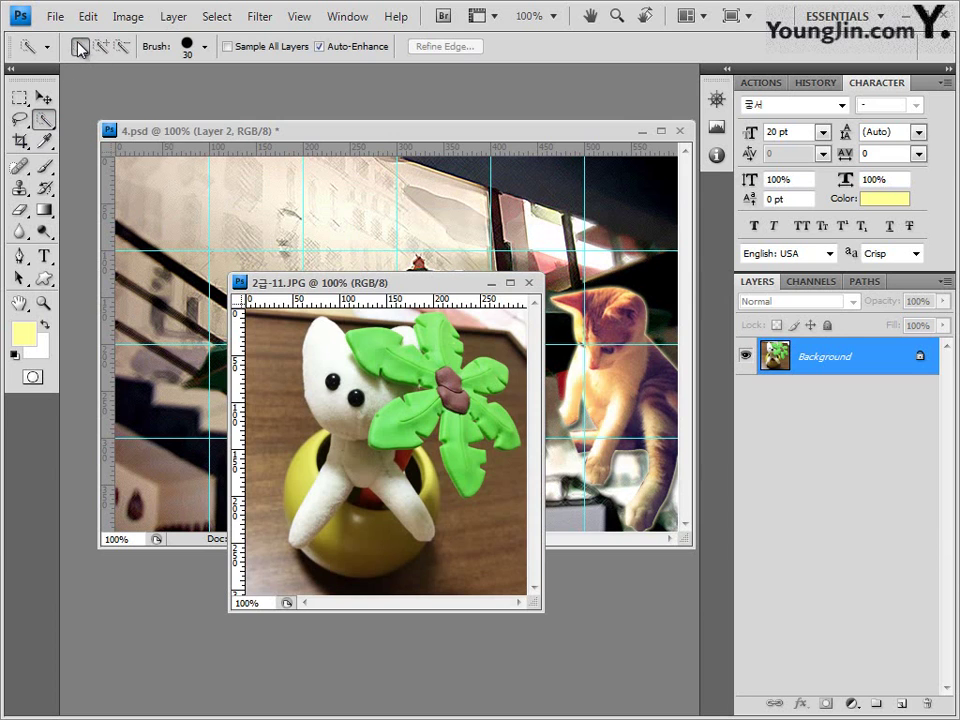
click(207, 46)
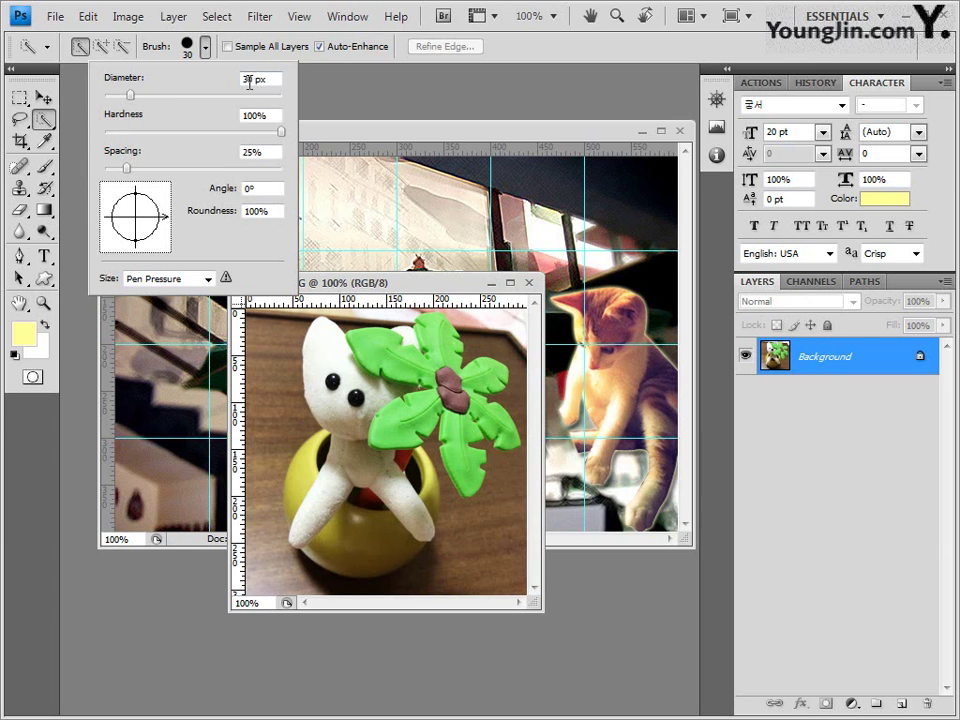
click(148, 84)
text(13)
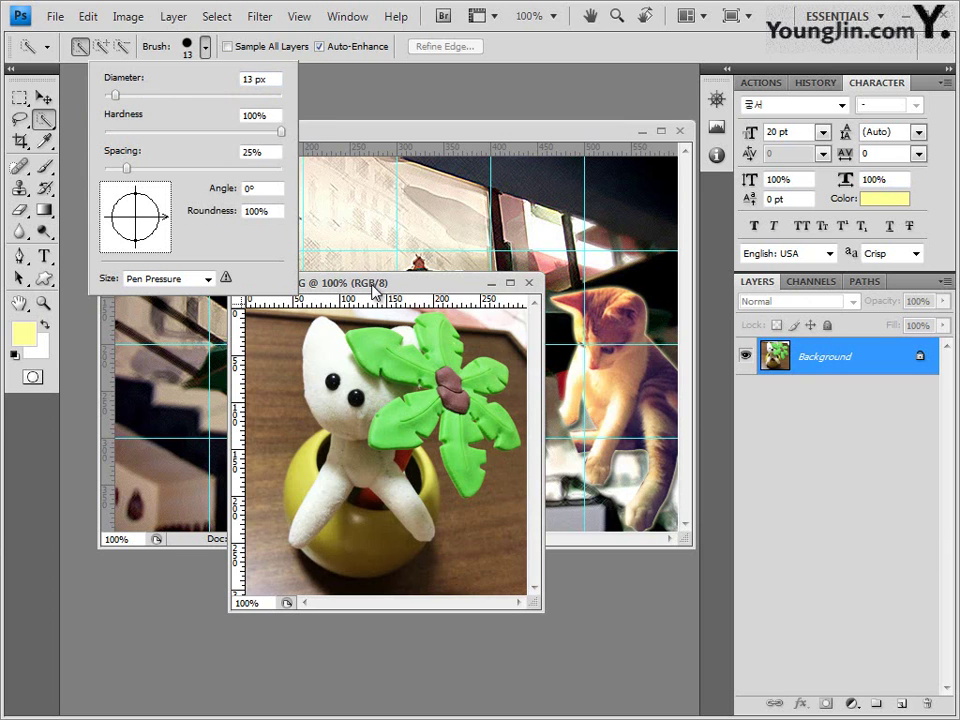
click(240, 287)
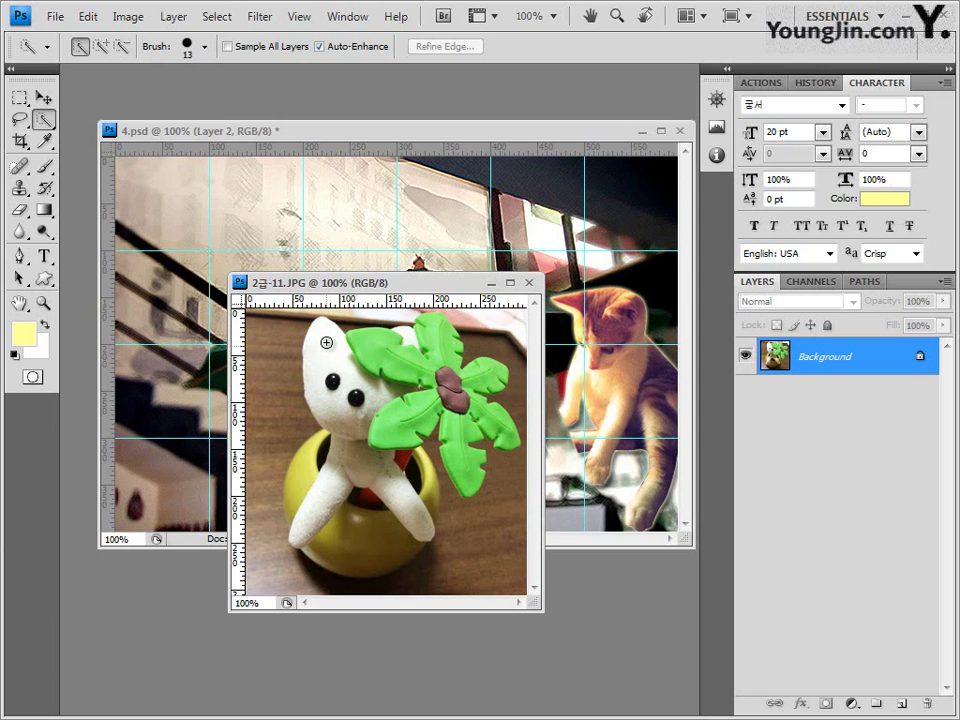
Select the white doll with its green leaves and yellow pot in 2급-11.JPG, subtracting the surrounding wooden table from the selection
mouse_move(326, 328)
mouse_down()
mouse_move(349, 427)
mouse_move(317, 446)
mouse_move(296, 505)
mouse_move(303, 529)
mouse_move(293, 518)
mouse_move(325, 552)
mouse_move(361, 556)
mouse_move(431, 515)
mouse_move(432, 487)
mouse_move(407, 425)
mouse_move(450, 401)
mouse_move(455, 414)
mouse_move(488, 412)
mouse_move(448, 340)
mouse_up()
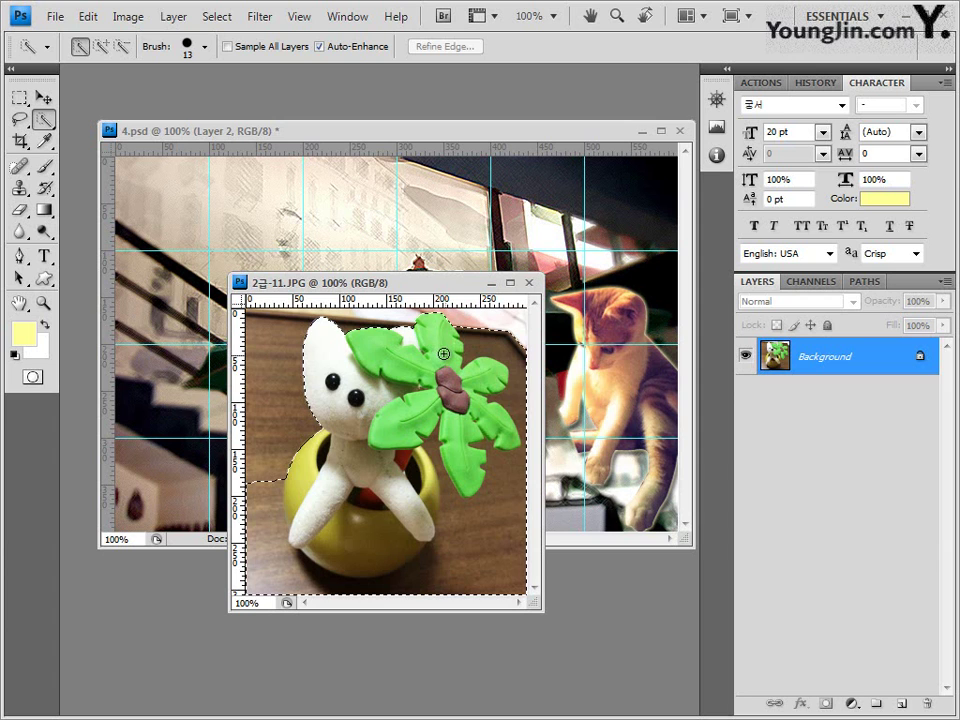
click(123, 48)
mouse_move(282, 492)
mouse_down()
mouse_move(289, 583)
mouse_move(340, 590)
mouse_move(312, 575)
mouse_move(346, 588)
mouse_move(400, 588)
mouse_move(446, 561)
mouse_move(489, 560)
mouse_move(491, 578)
mouse_move(464, 575)
mouse_move(486, 551)
mouse_move(526, 380)
mouse_move(482, 387)
mouse_move(489, 406)
mouse_move(497, 401)
mouse_move(513, 358)
mouse_up()
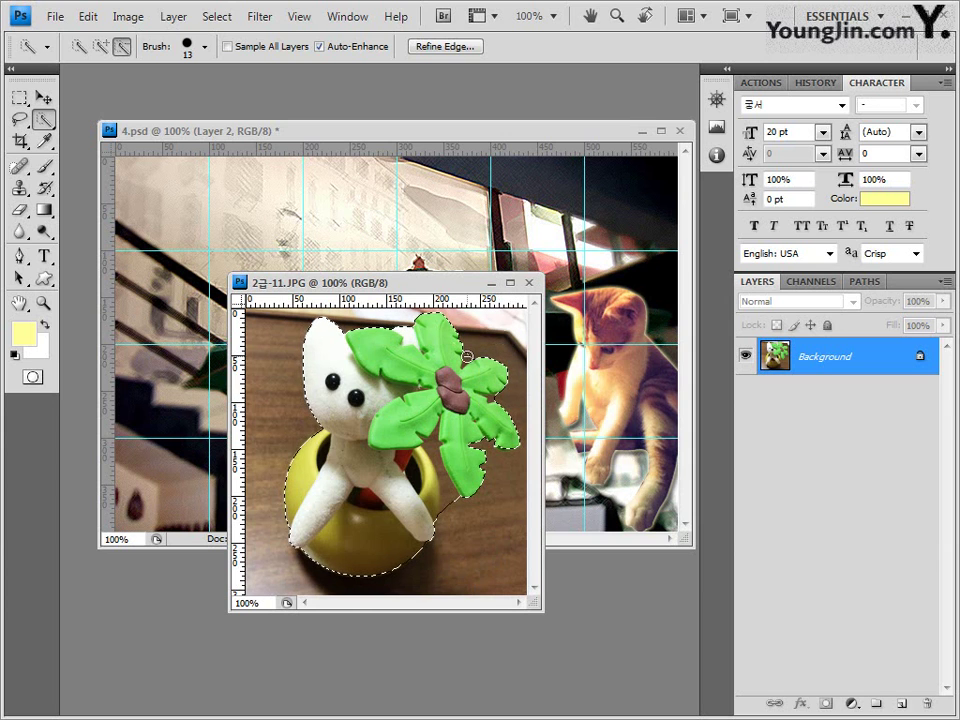
click(450, 493)
click(450, 493)
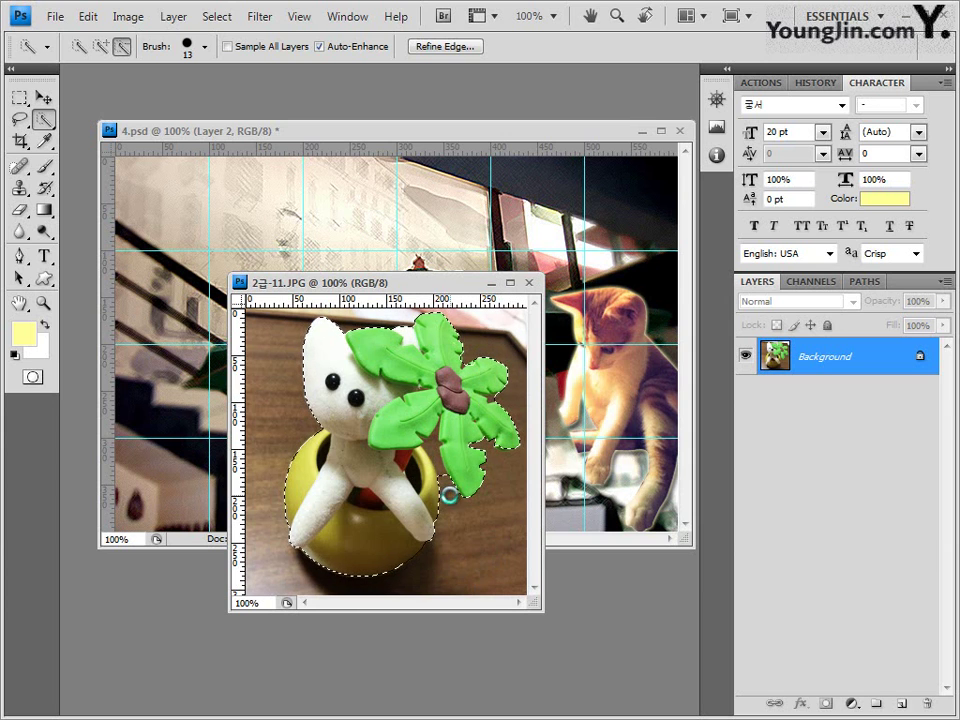
Reduce the Quick Selection brush to 7 px for refining the edge of the doll selection
click(87, 17)
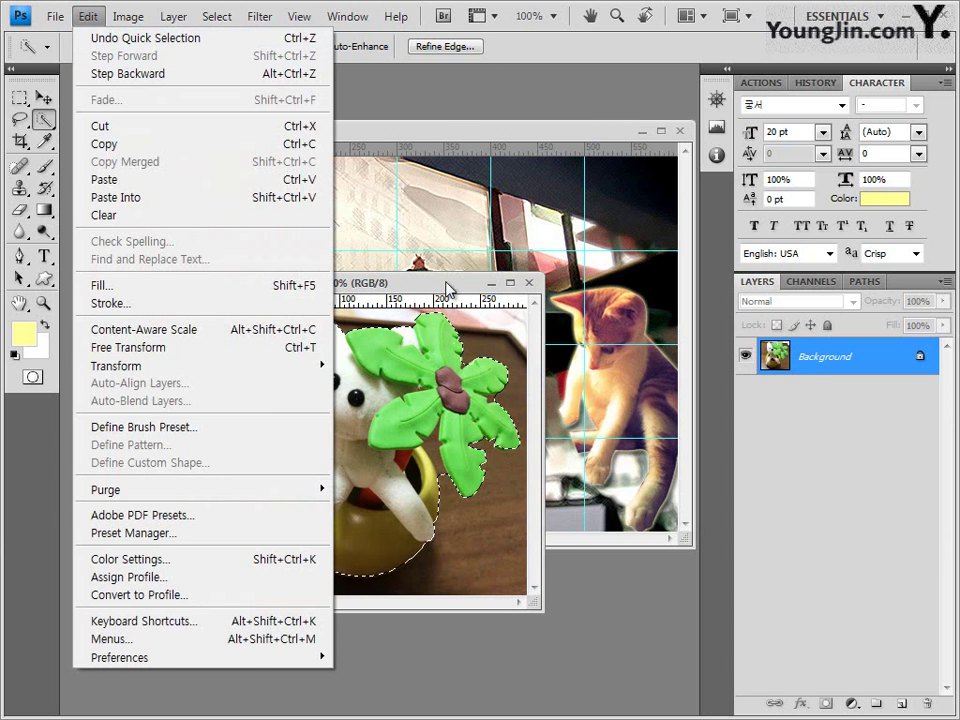
drag(447, 289, 474, 291)
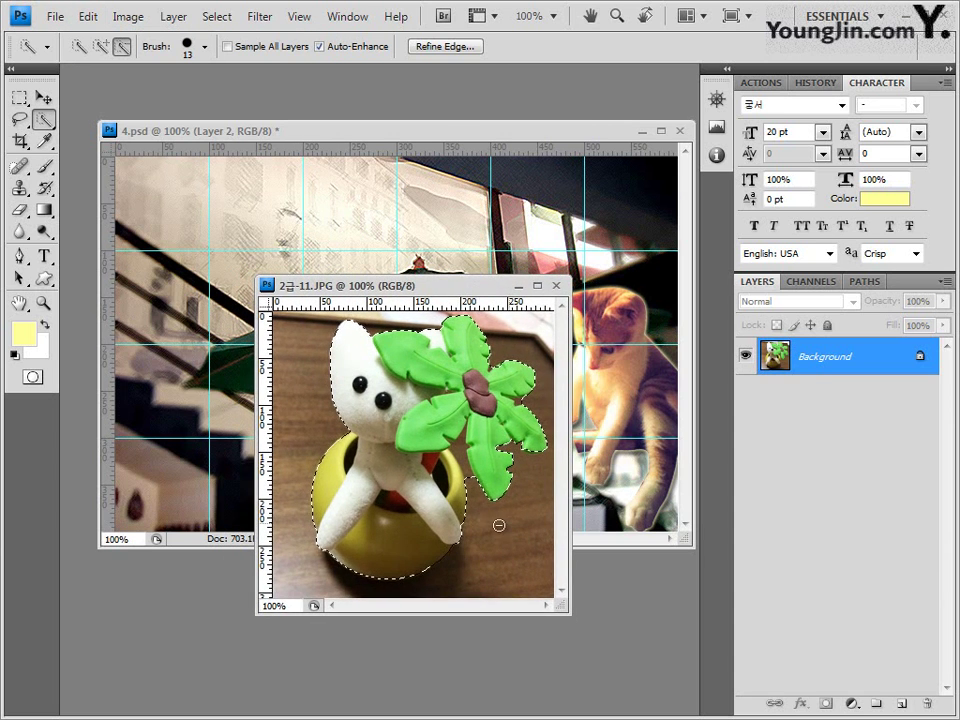
click(204, 46)
drag(114, 95, 109, 95)
key(Return)
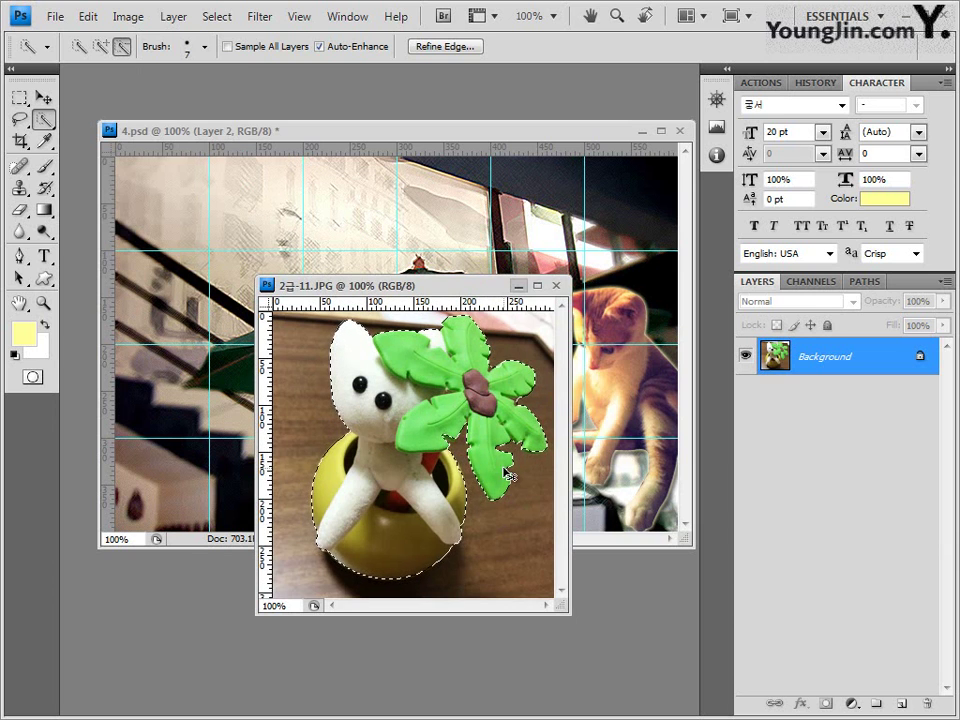
Copy the selected potted doll from 2급-11.JPG into 4.psd as a new layer above the cat
drag(420, 285, 474, 328)
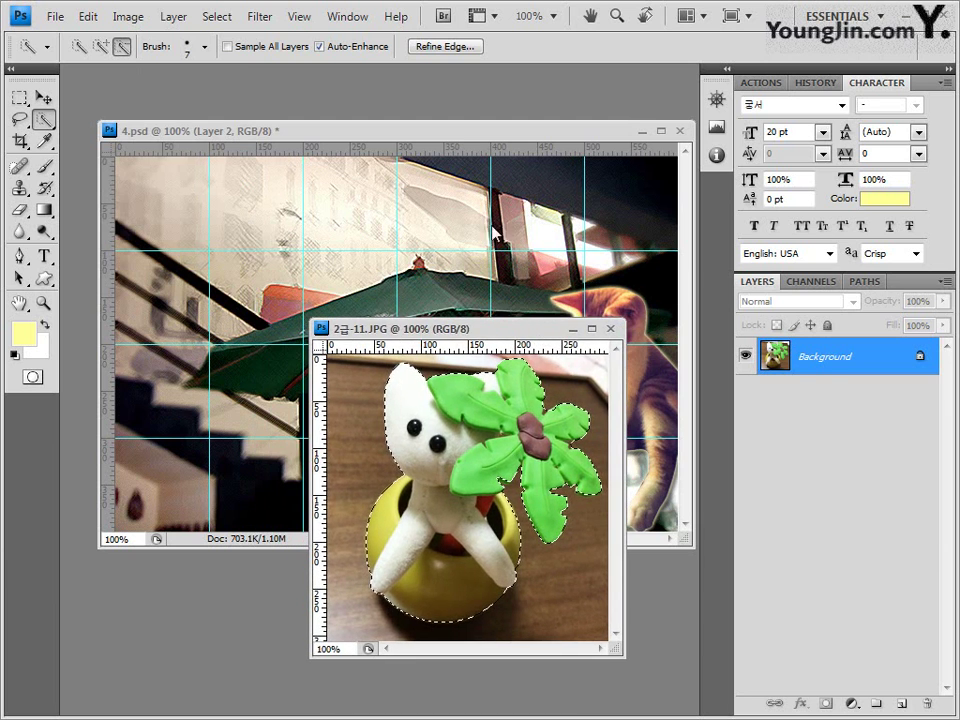
click(450, 136)
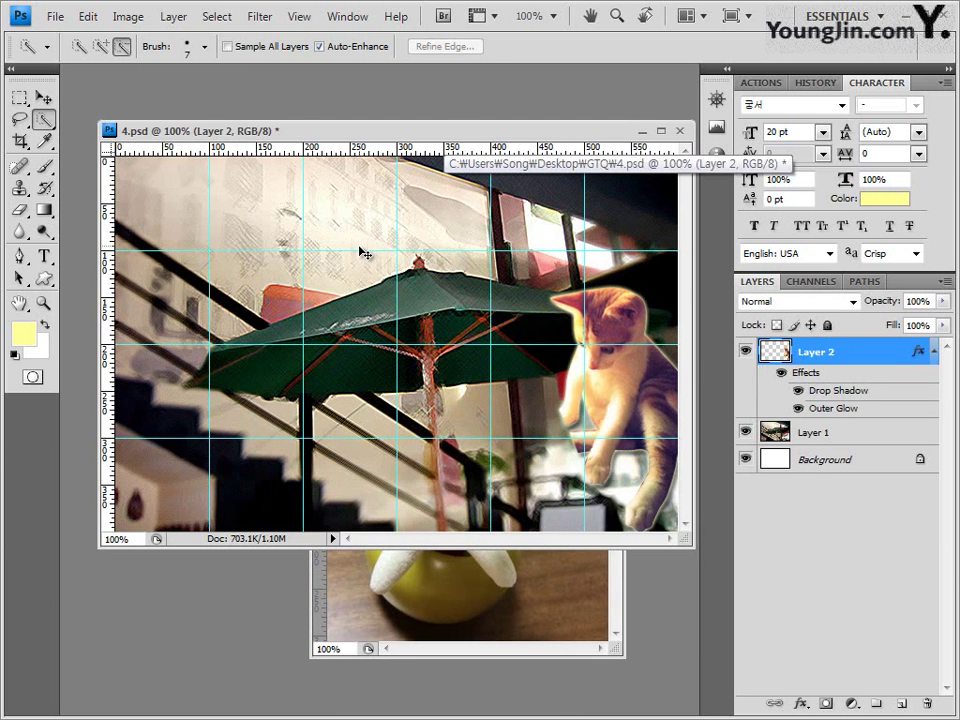
key(ctrl+v)
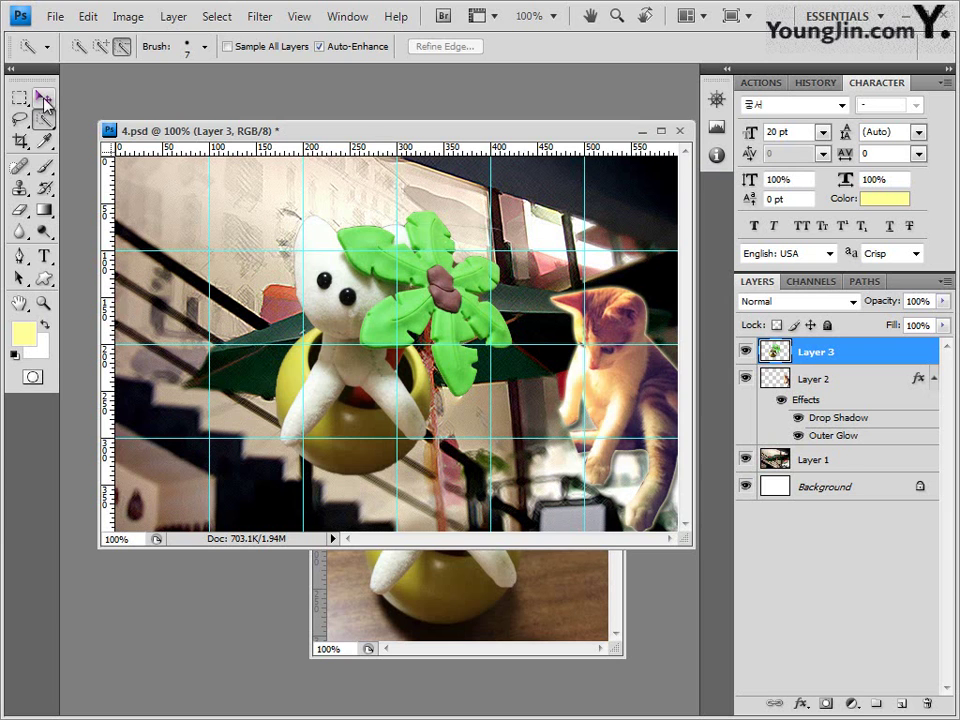
Scale the doll to 65.3% width and 69.2% height, place it in front of the cat at the image's lower edge, and close 2급-11.JPG
click(43, 97)
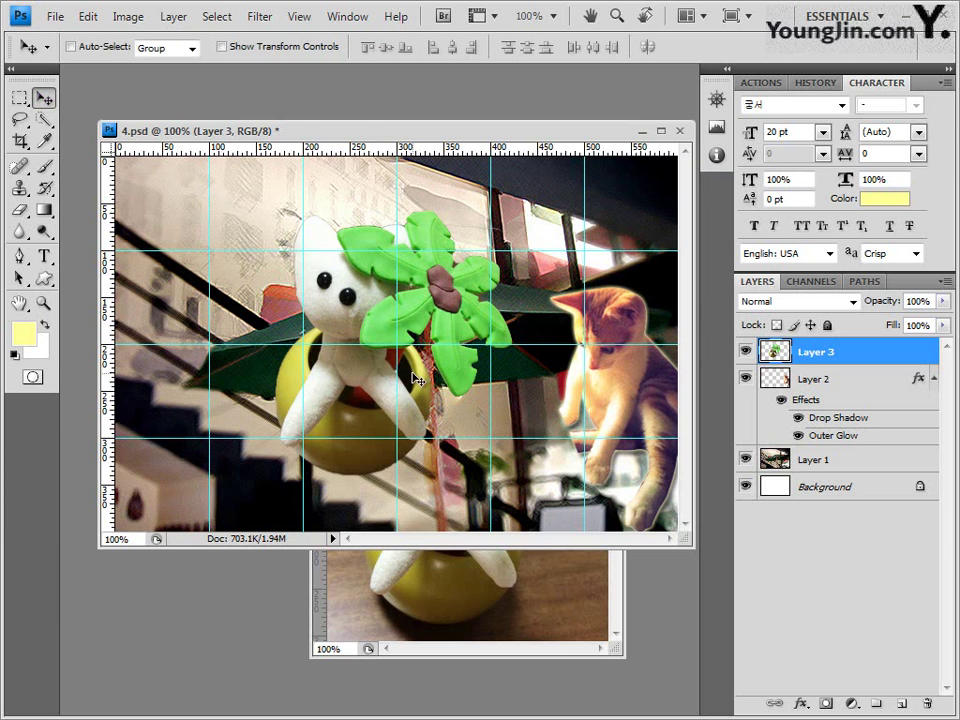
key(ctrl+t)
drag(288, 217, 360, 296)
drag(423, 396, 495, 413)
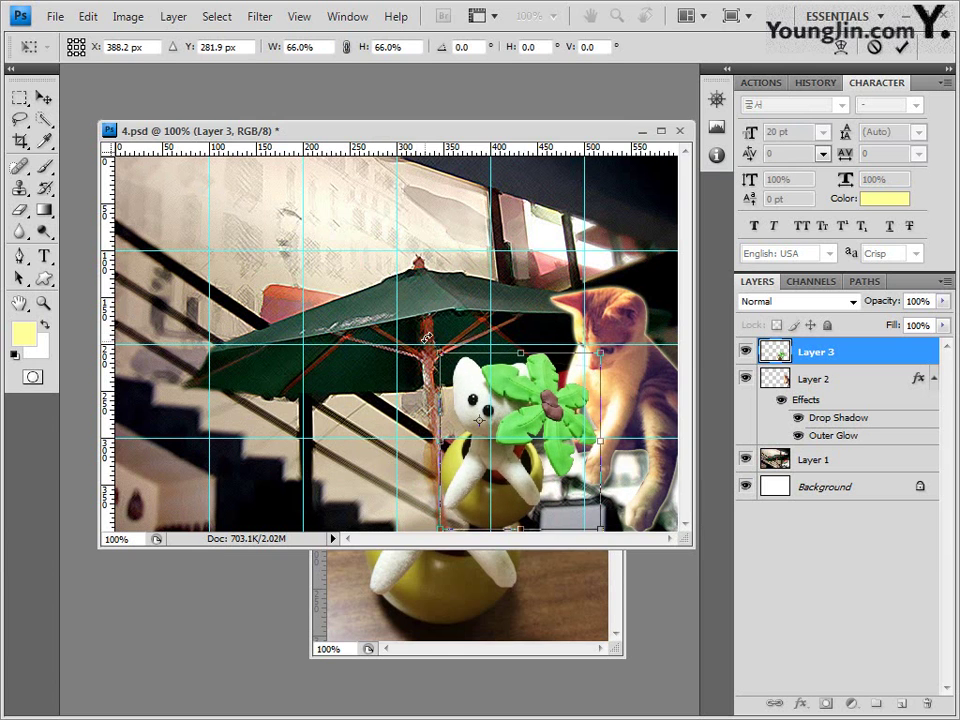
drag(437, 347, 445, 343)
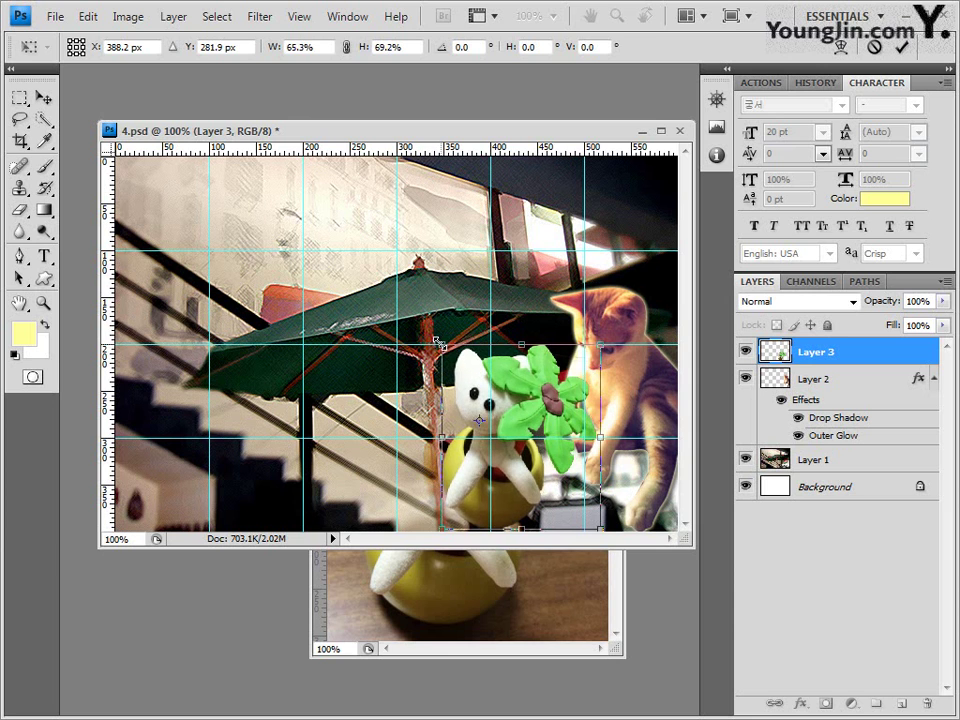
key(Return)
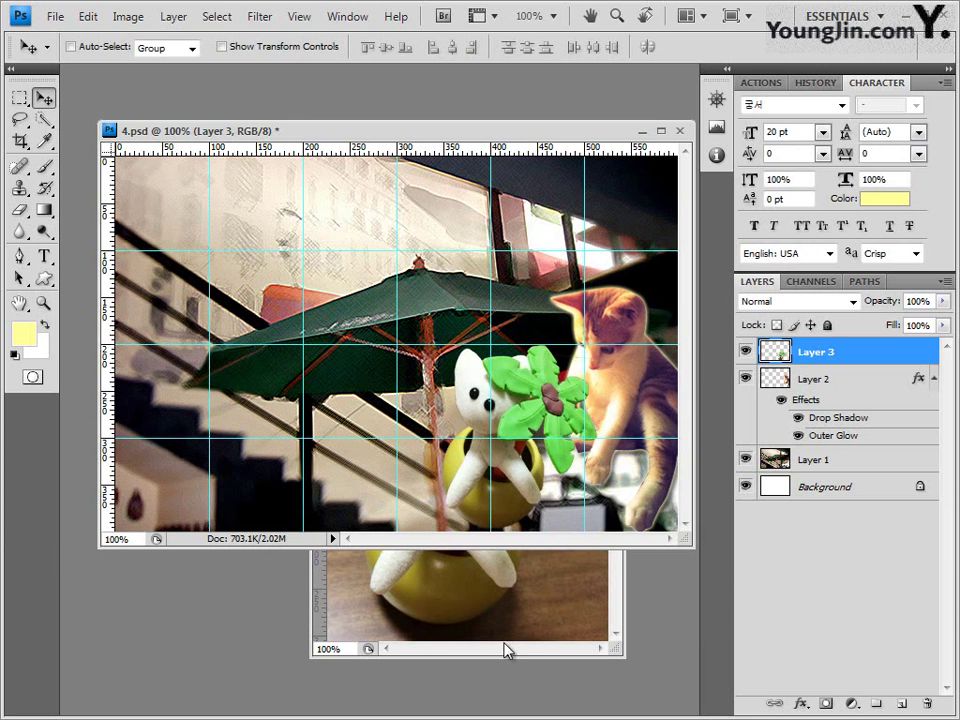
click(507, 650)
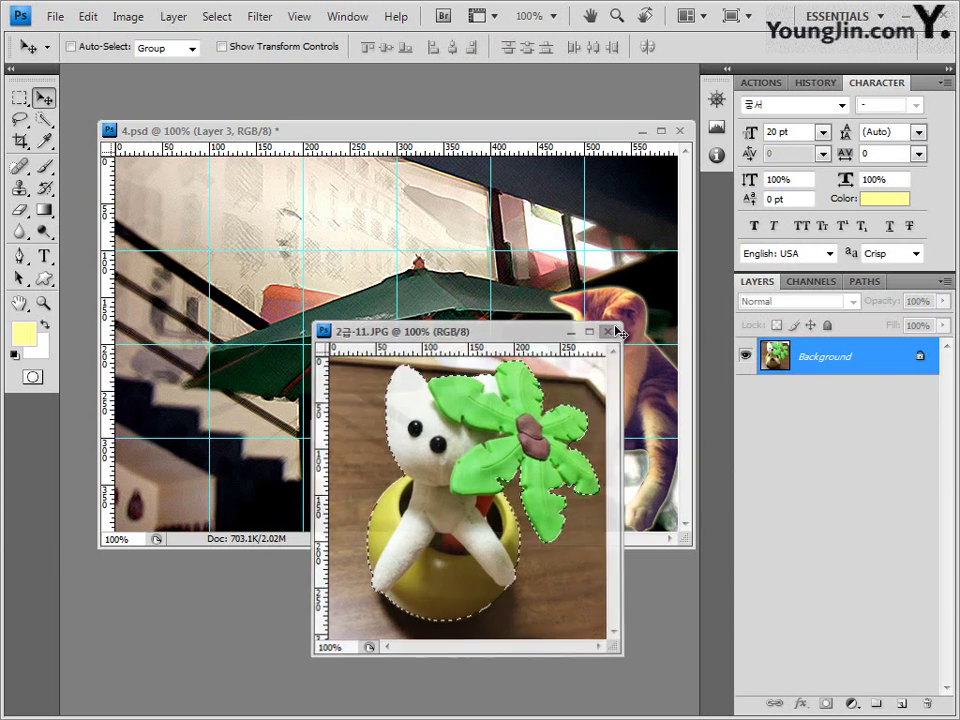
click(607, 331)
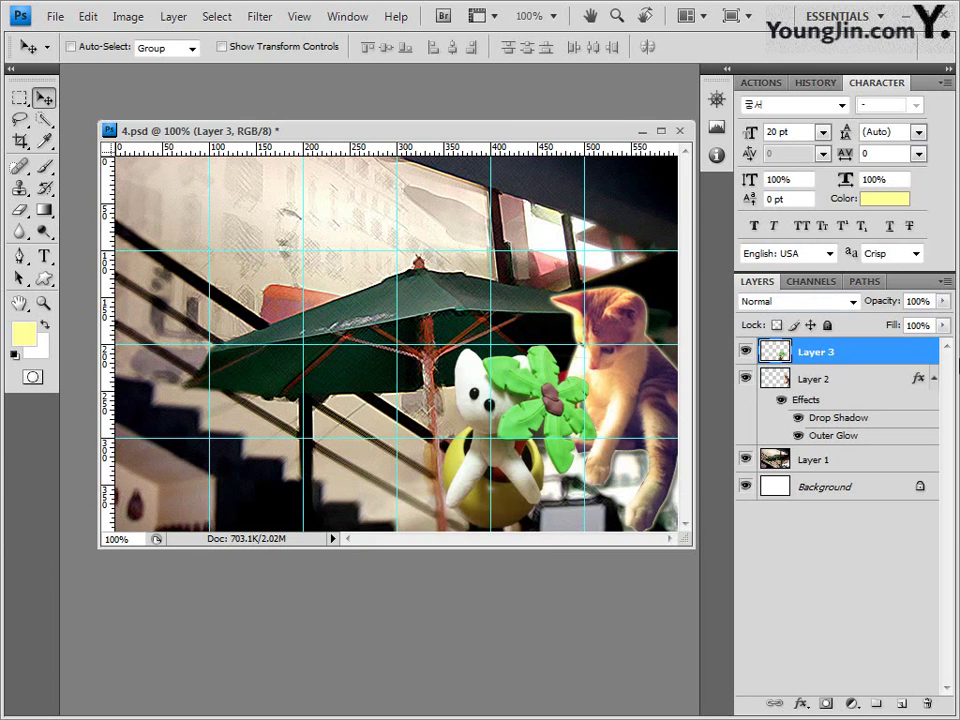
Add a 2 px outside Stroke in yellow ffff00 to the doll layer
click(799, 705)
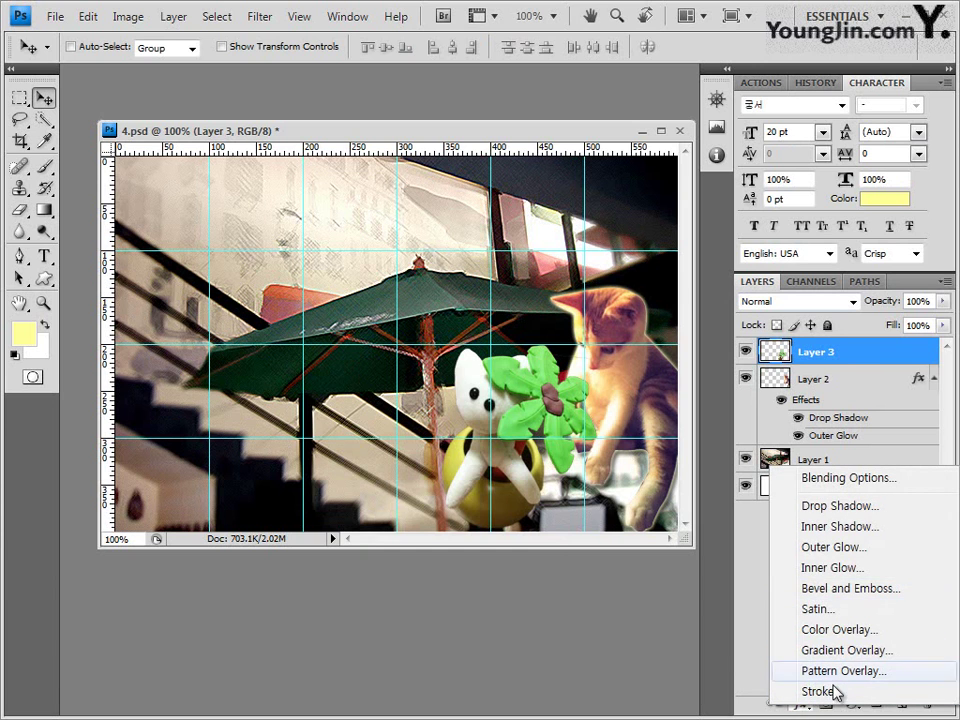
click(820, 690)
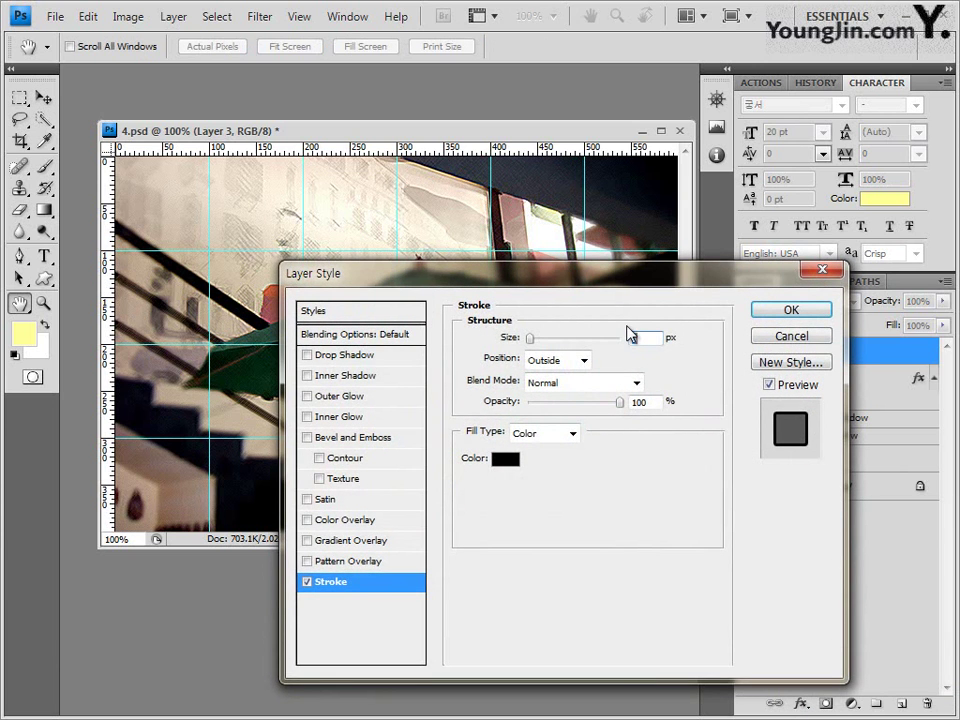
text(2)
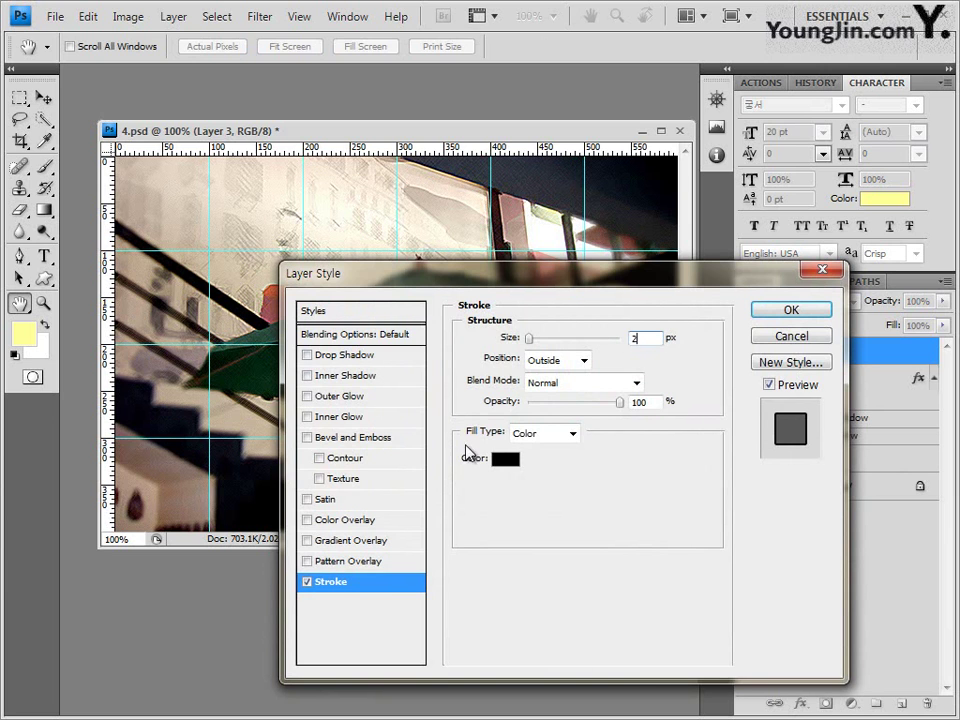
click(505, 461)
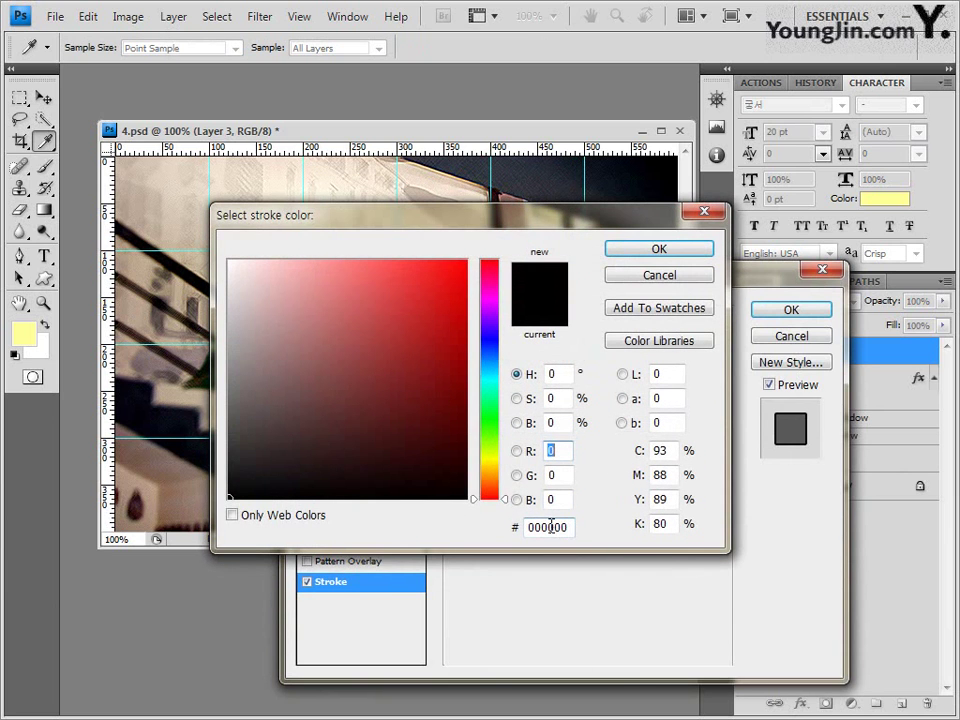
drag(551, 526, 260, 560)
text(ffff00)
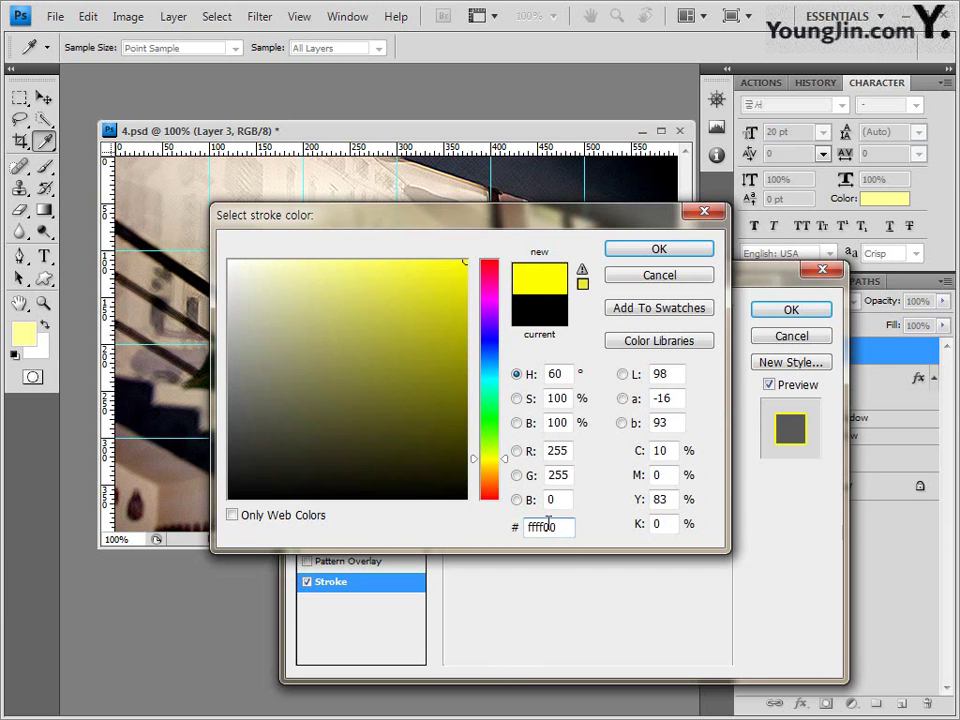
key(Return)
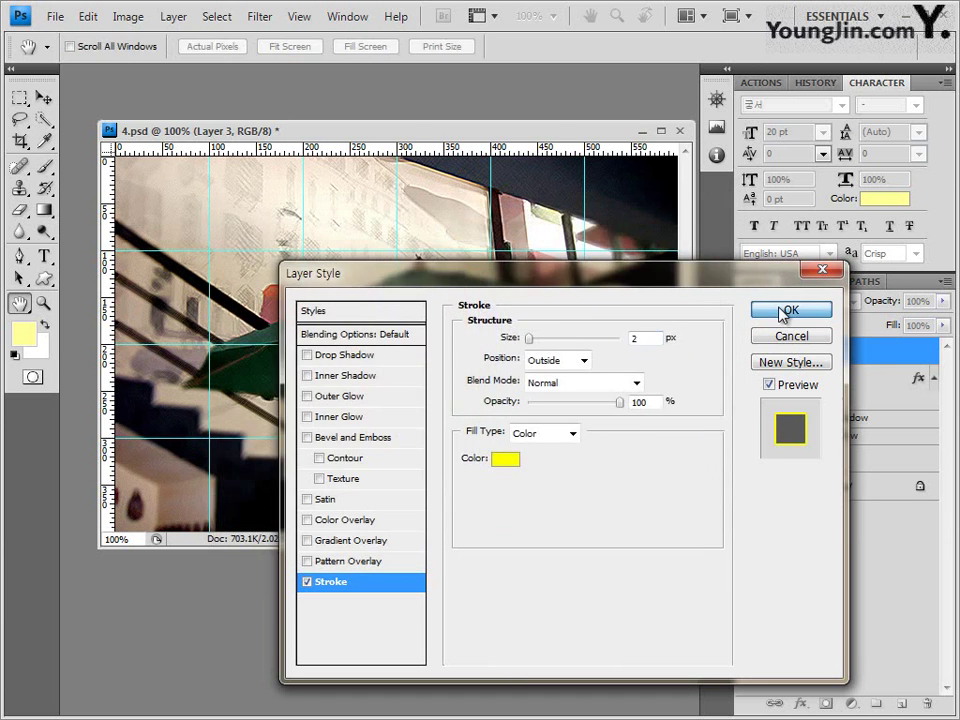
click(787, 311)
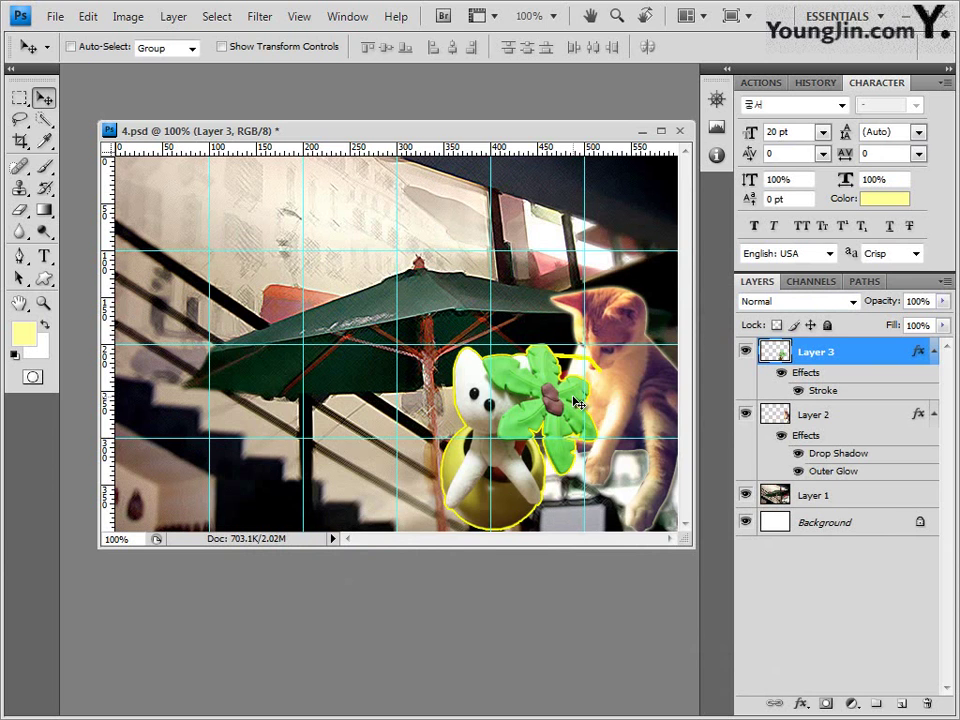
key(alt+Tab)
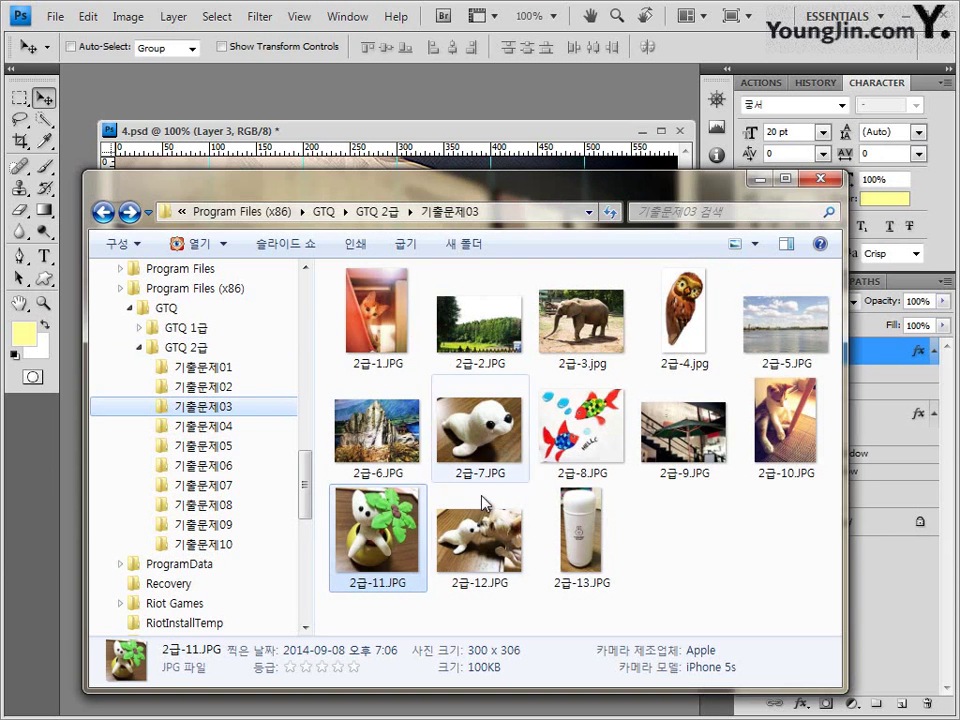
click(508, 550)
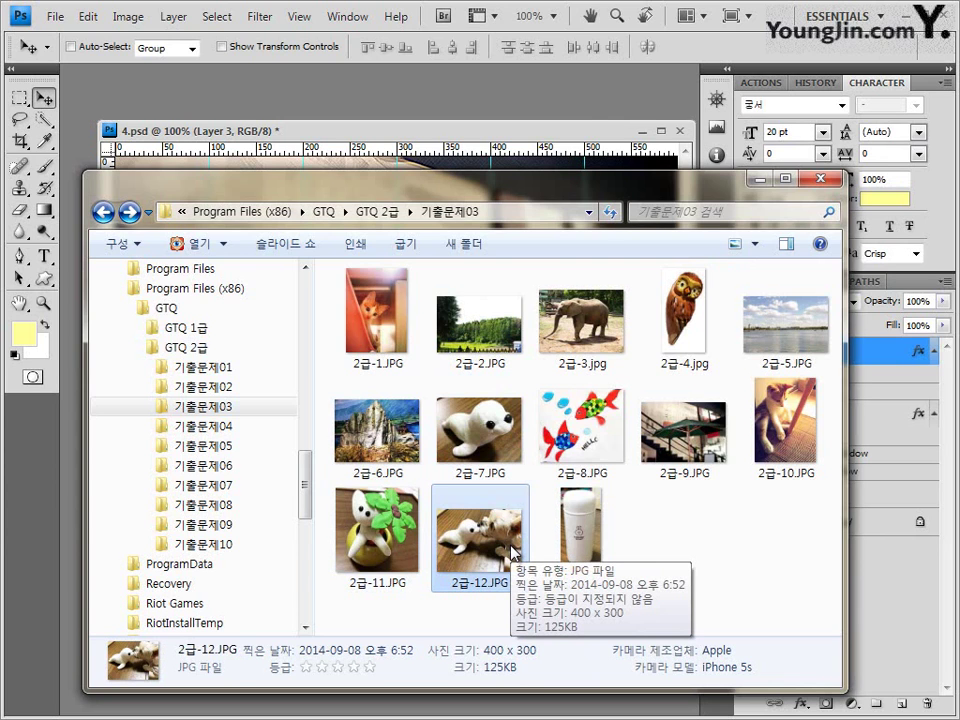
click(567, 139)
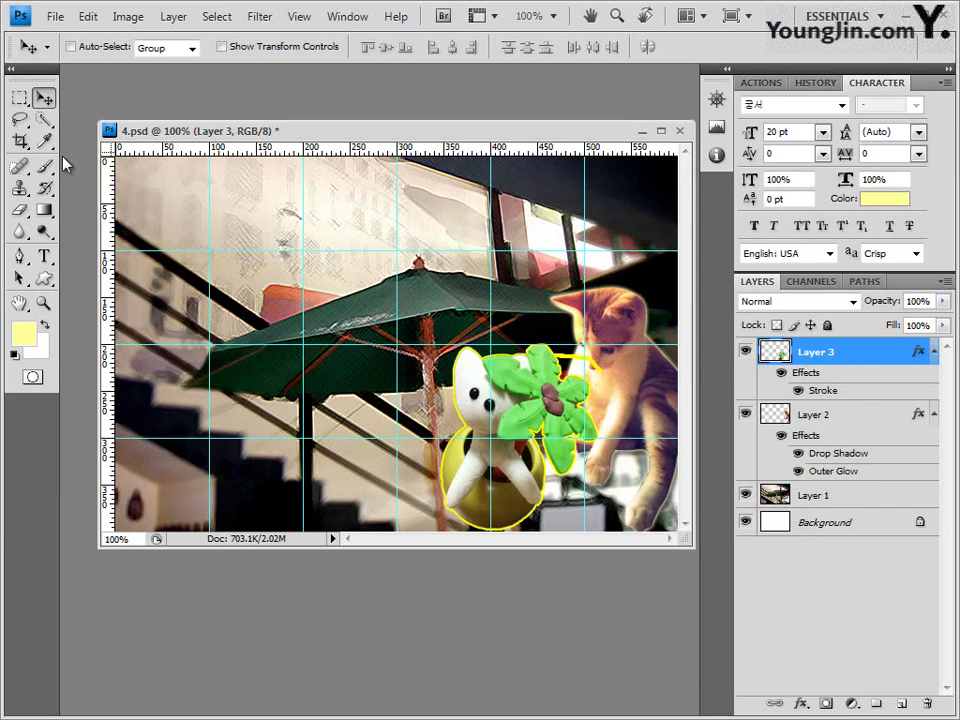
Replace the custom shapes with the Animals set and choose the dog for the Custom Shape tool
click(44, 279)
click(130, 366)
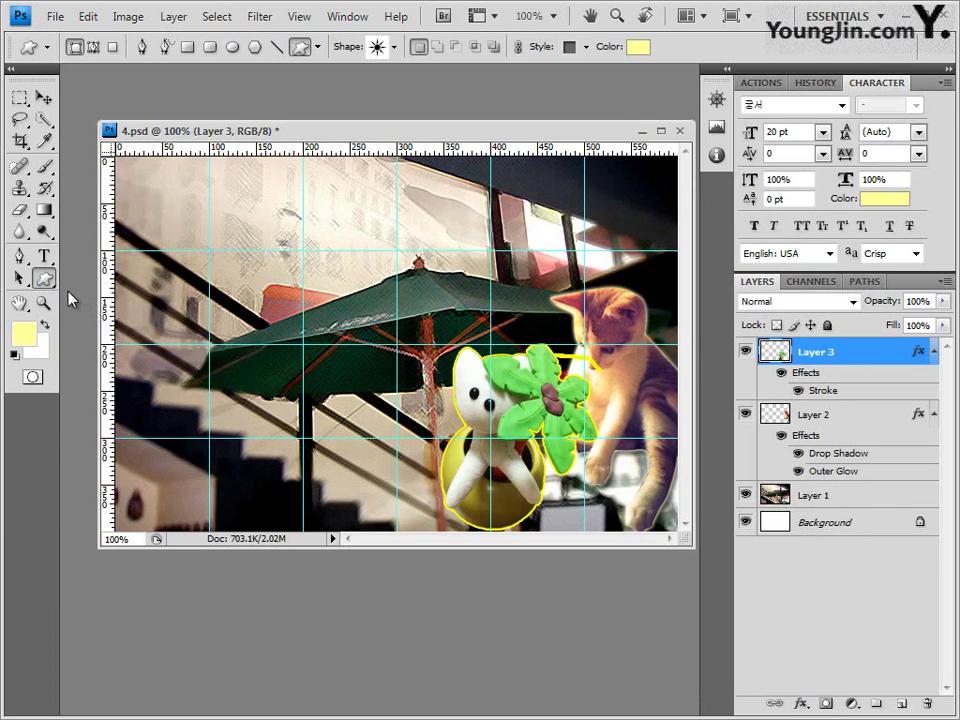
click(395, 47)
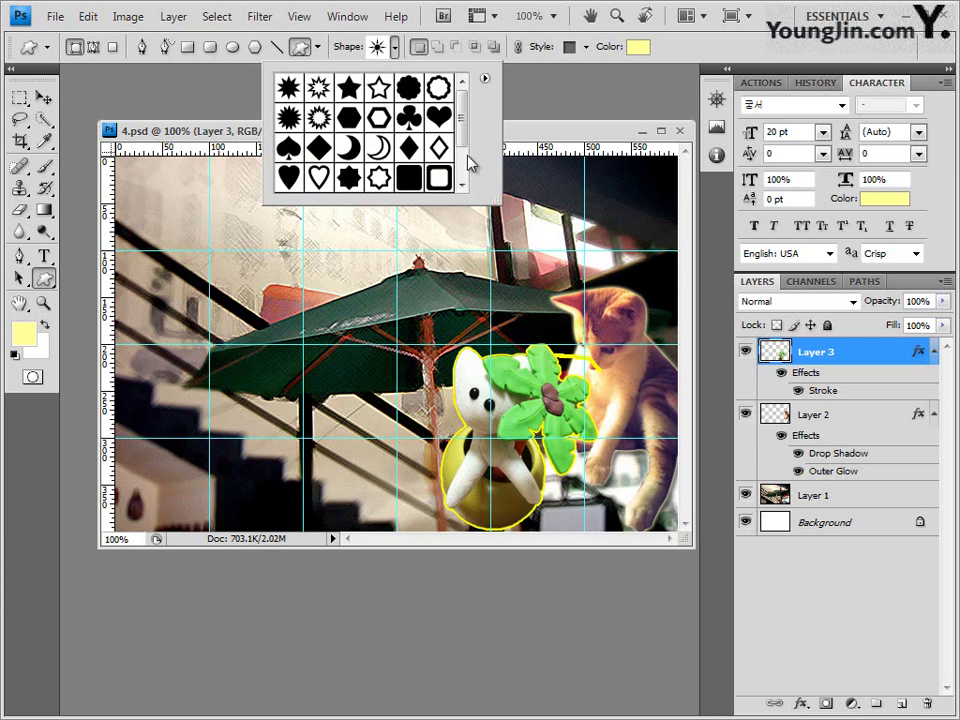
click(484, 78)
click(522, 369)
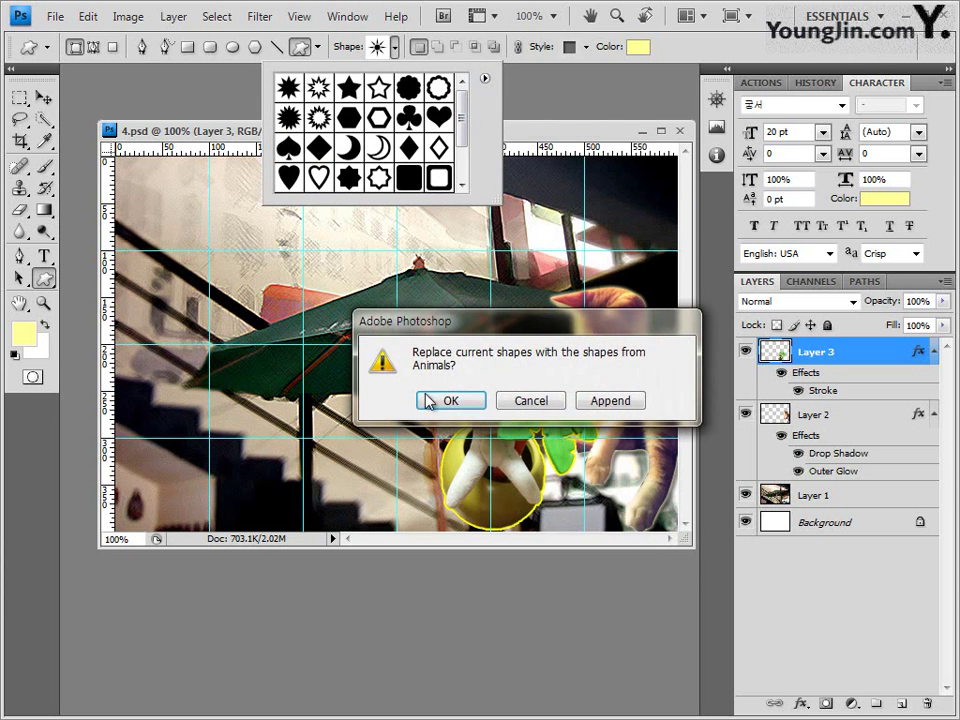
click(467, 406)
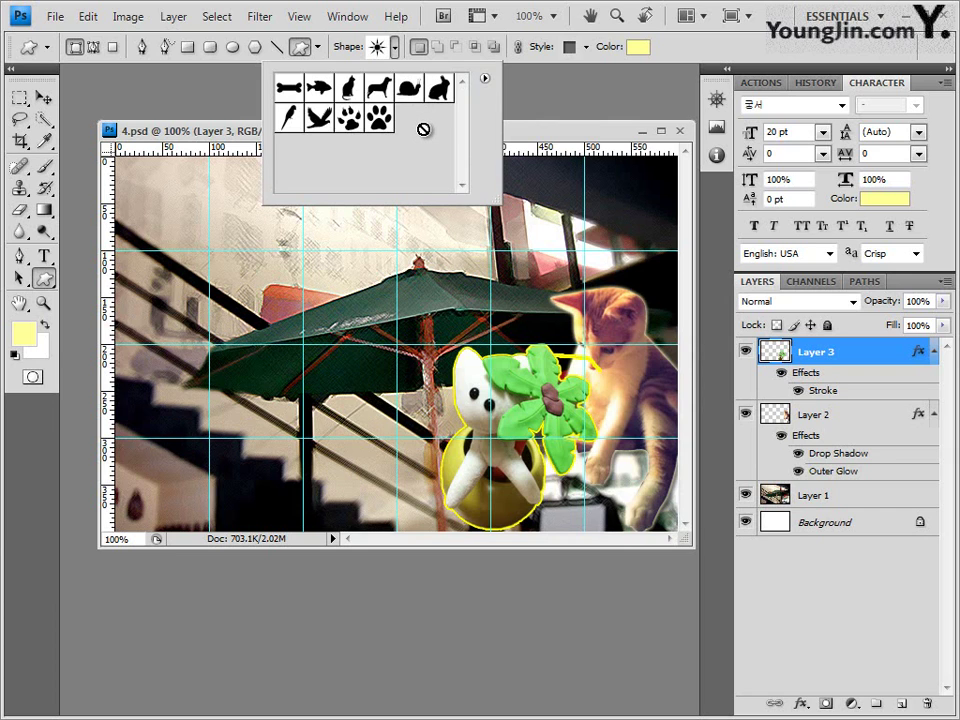
click(378, 91)
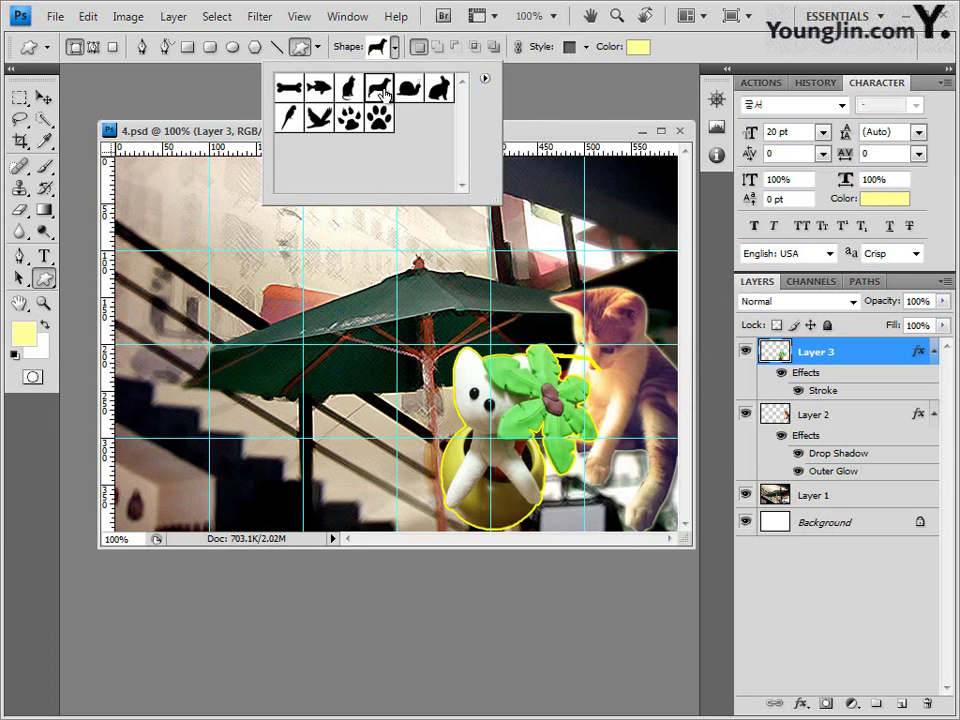
click(527, 138)
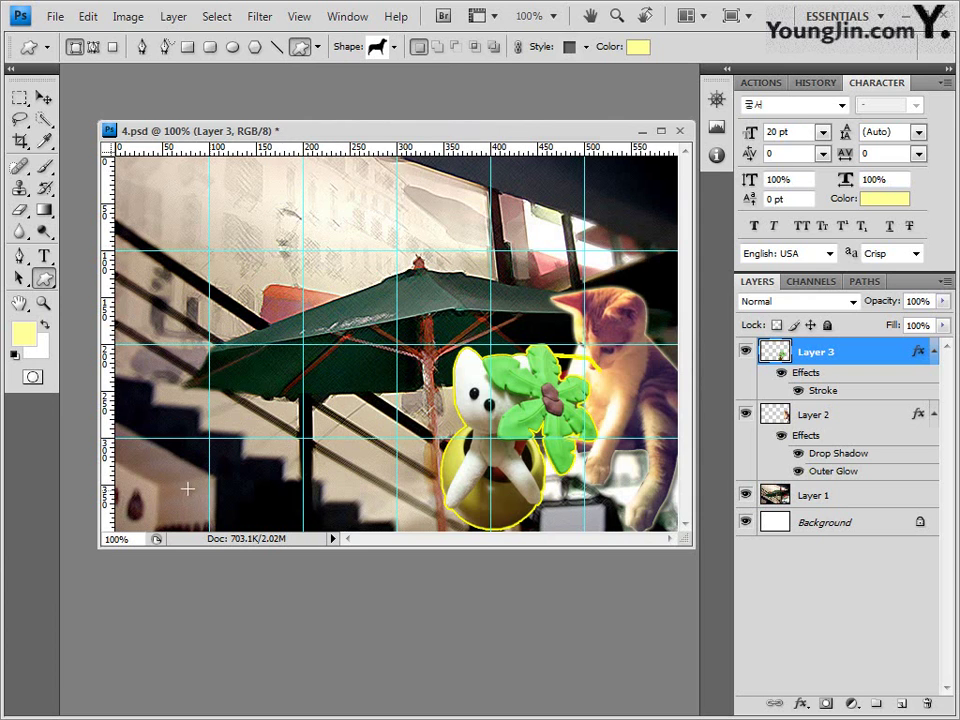
Draw a dog shape about 90 px wide near the lower-left corner of the image and remove its preset layer style
drag(154, 459, 246, 523)
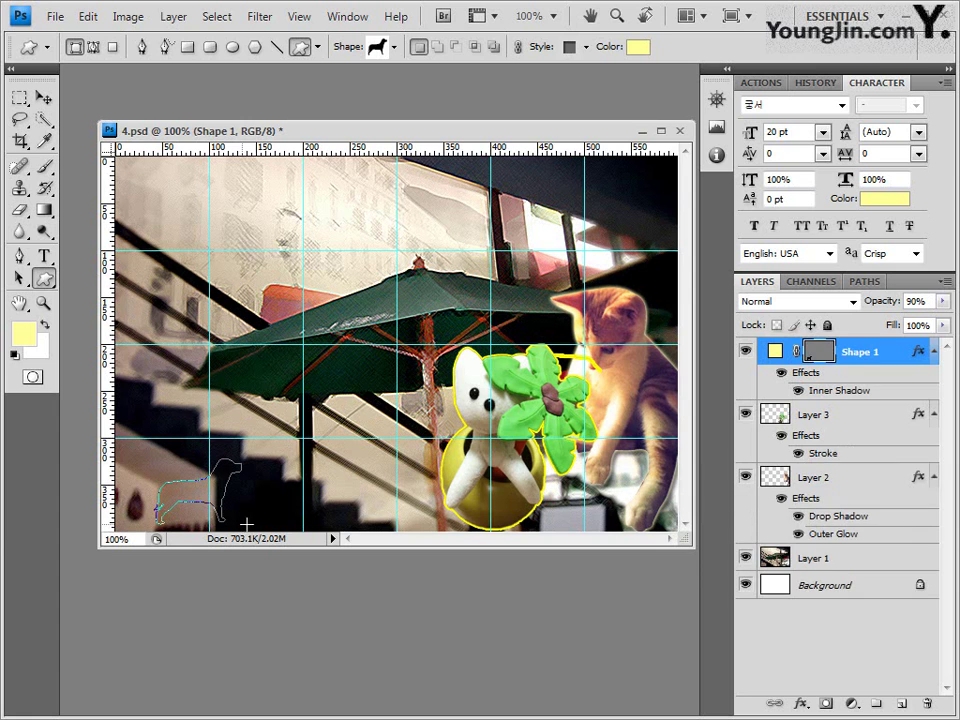
click(586, 47)
click(481, 87)
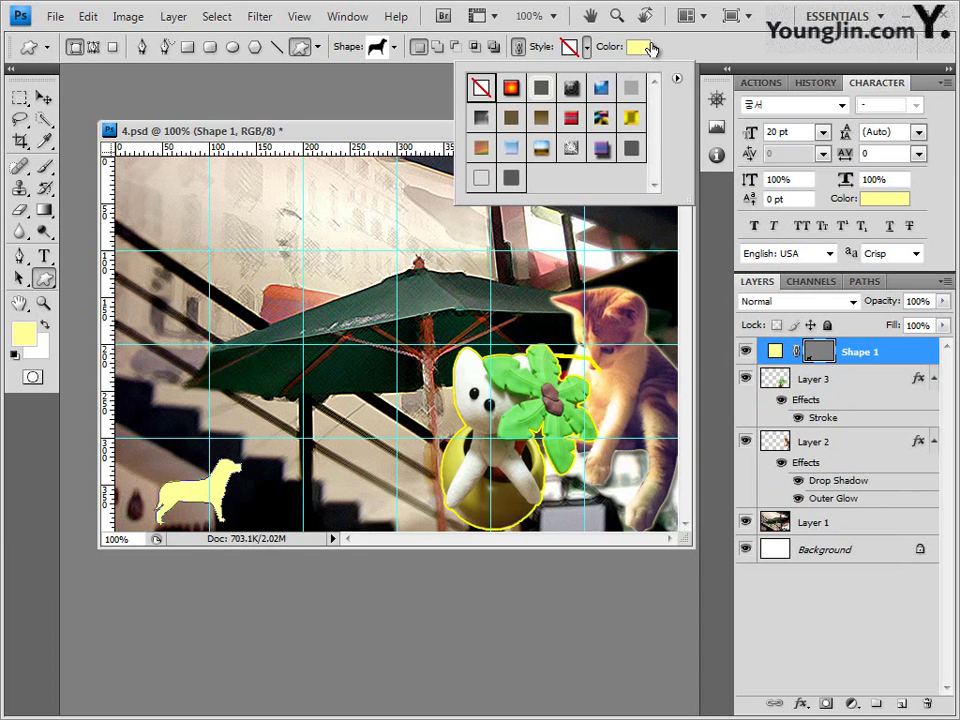
key(Escape)
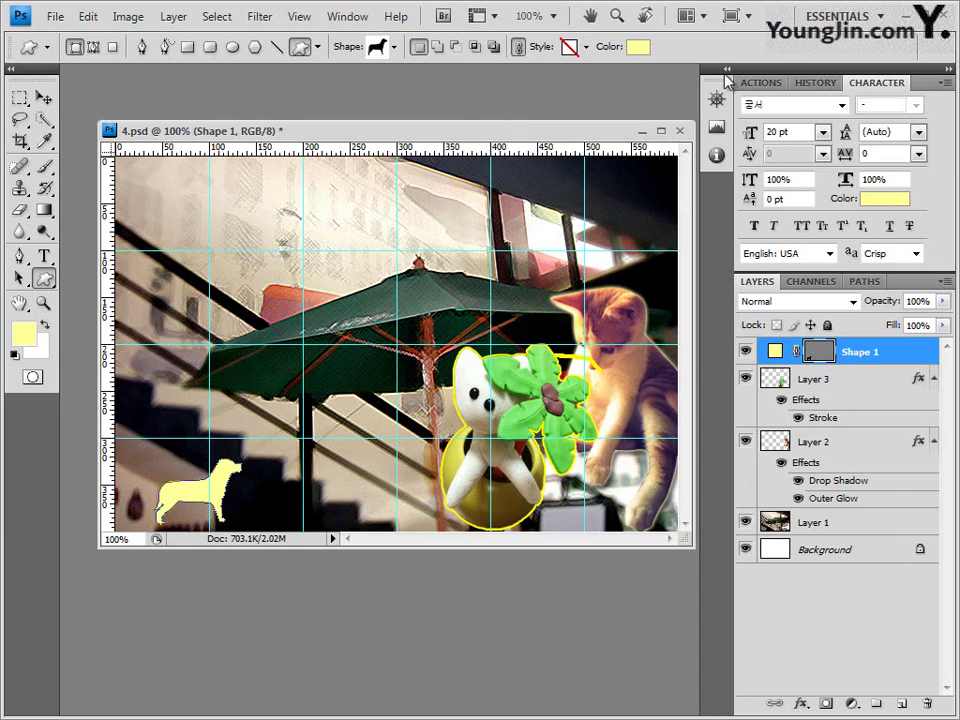
Add a linear Gradient Overlay to the dog shape layer and set the gradient's starting colour stop to 6f350e
click(800, 703)
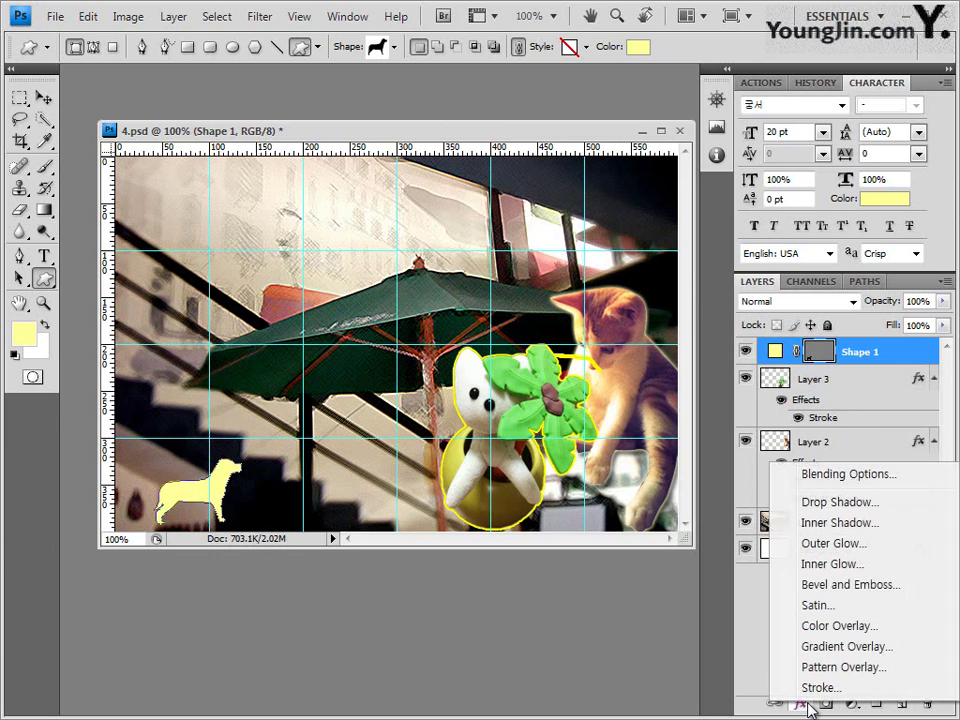
click(860, 656)
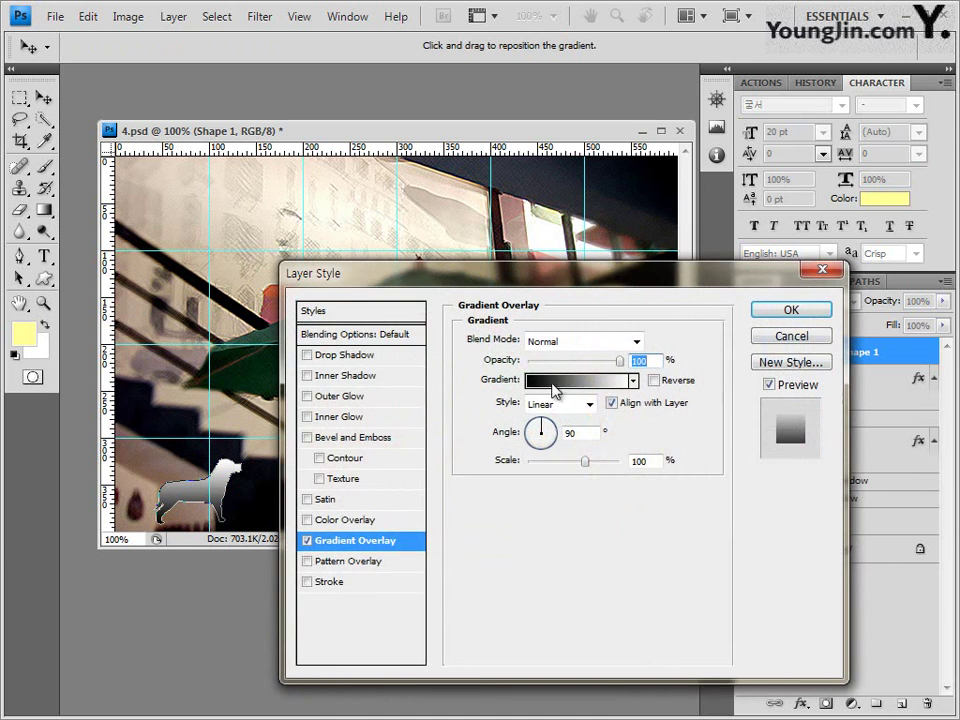
drag(597, 293, 617, 251)
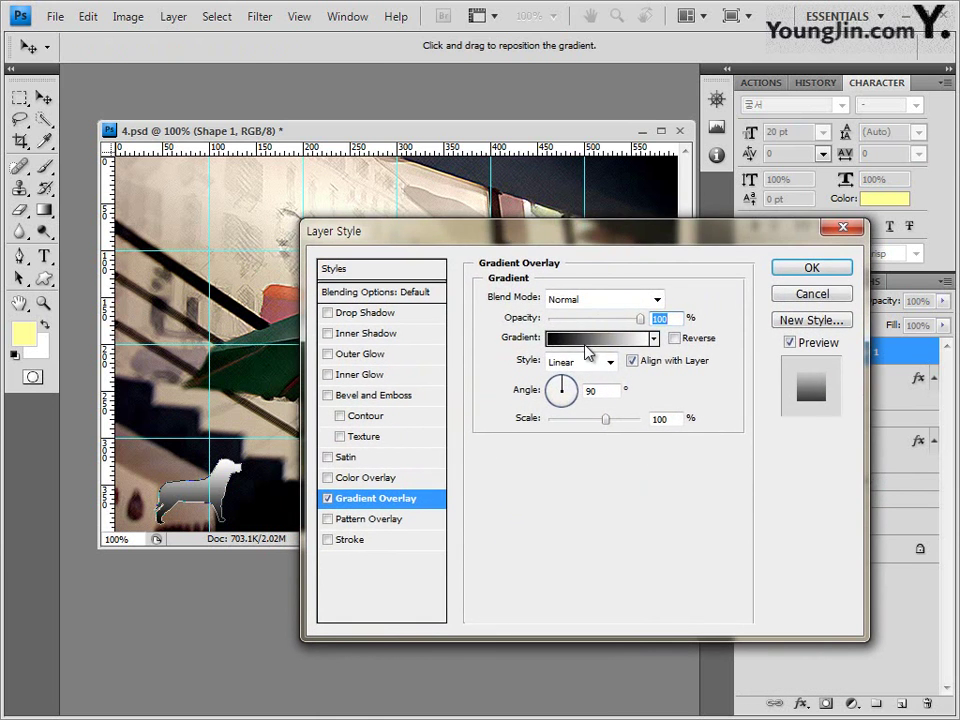
click(585, 349)
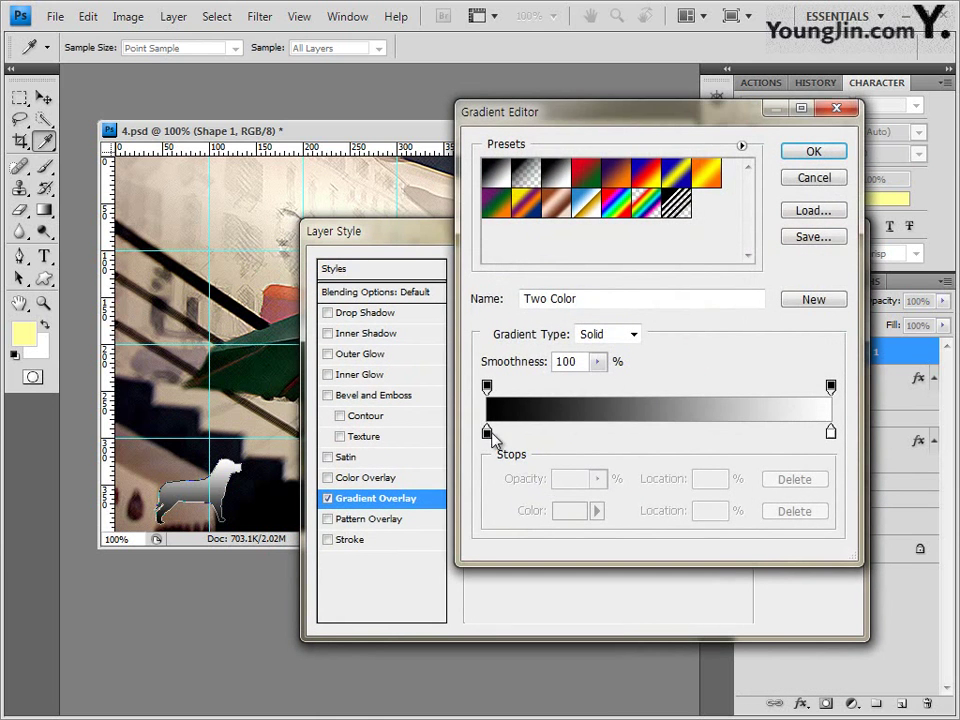
click(487, 432)
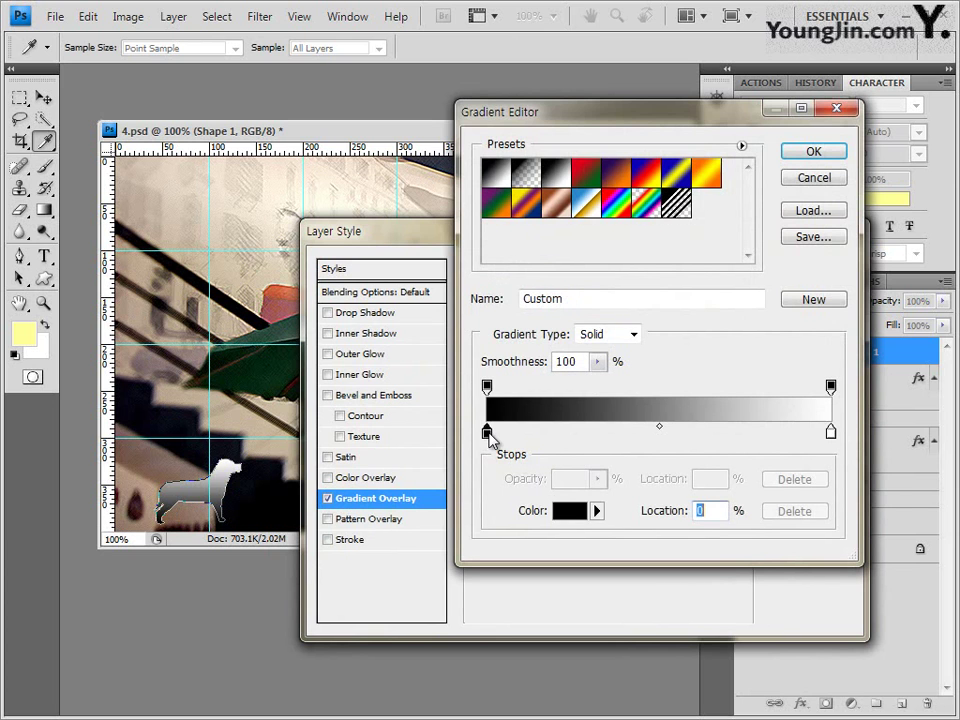
double_click(487, 433)
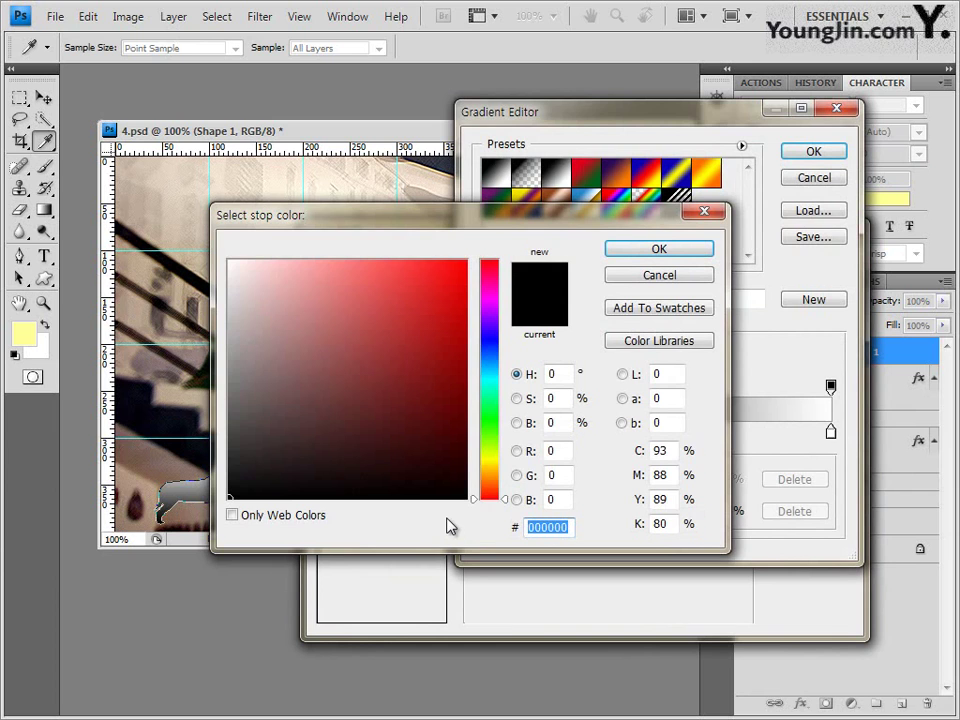
text(6)
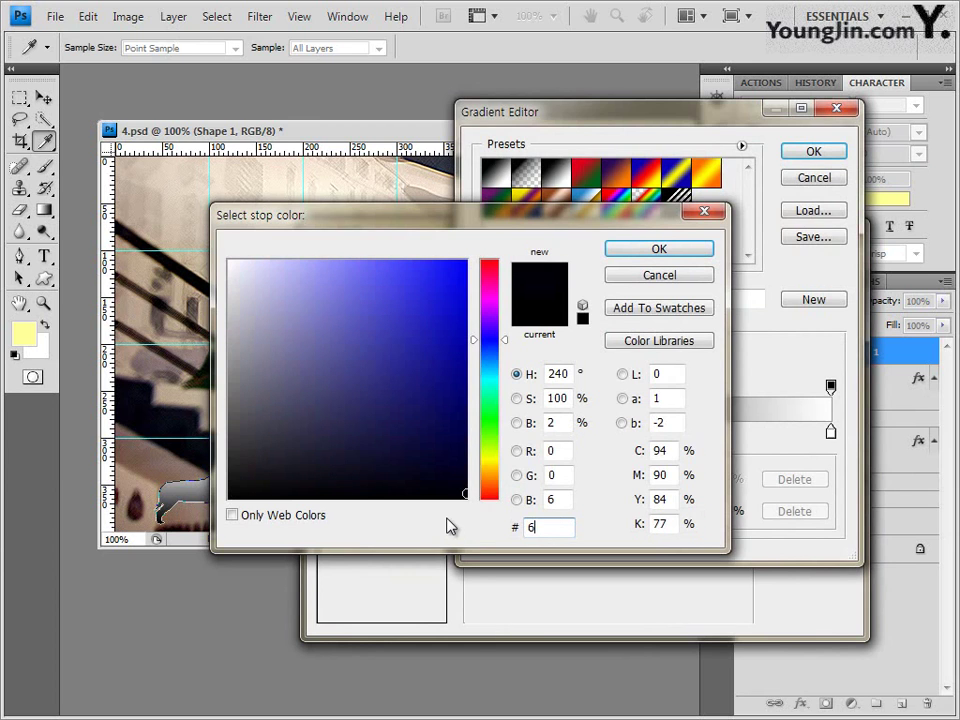
text(f350e)
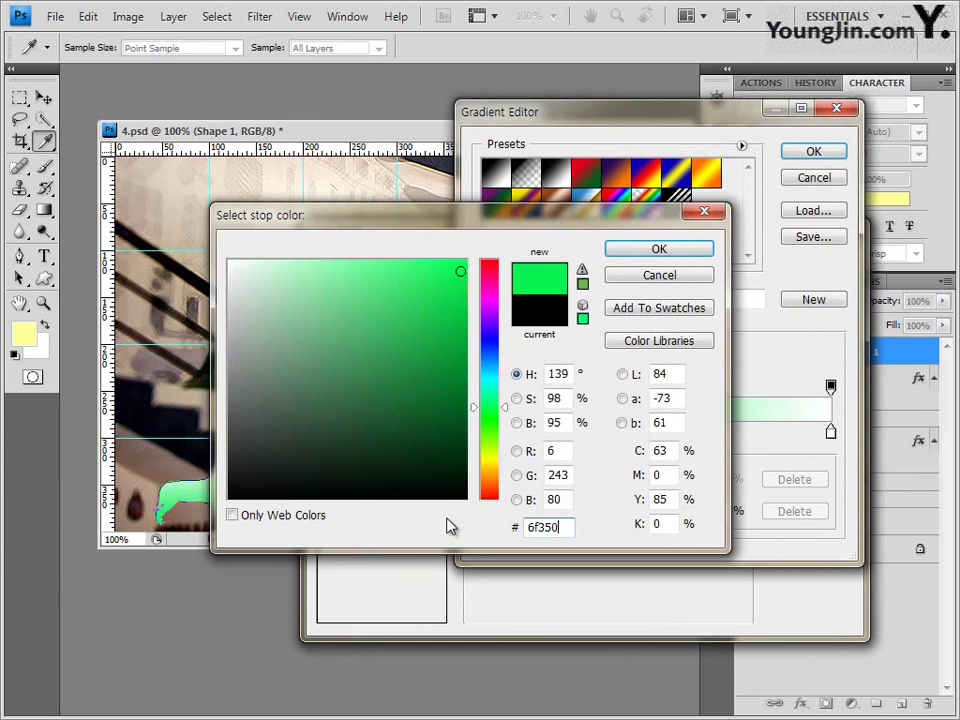
click(678, 271)
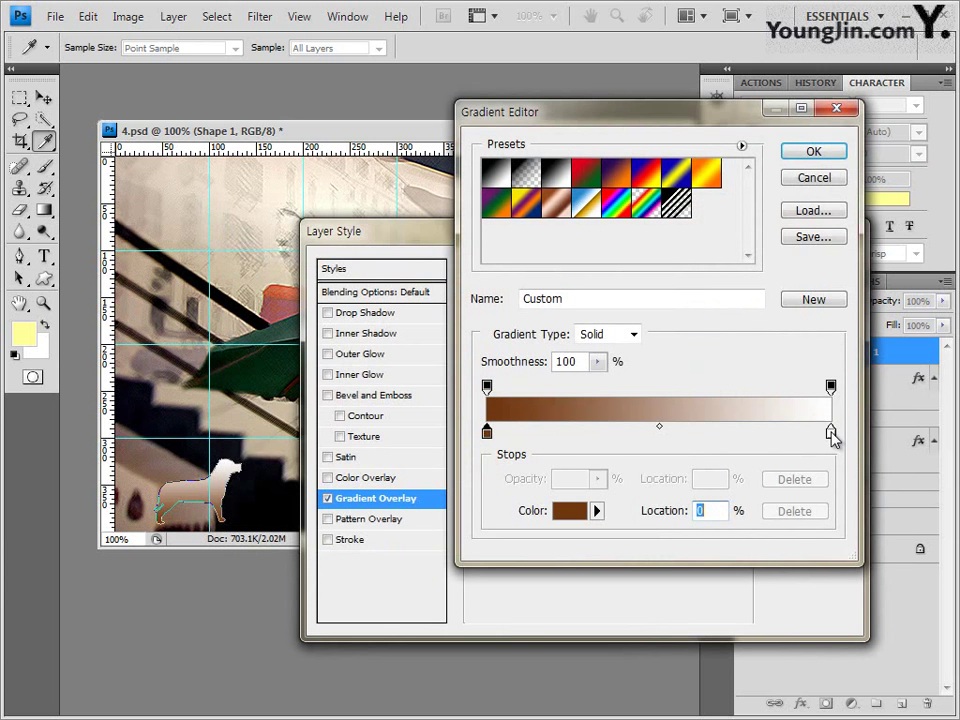
Set the dog gradient's end colour stop to cc8f1a and apply the layer style with a default Drop Shadow included
double_click(830, 433)
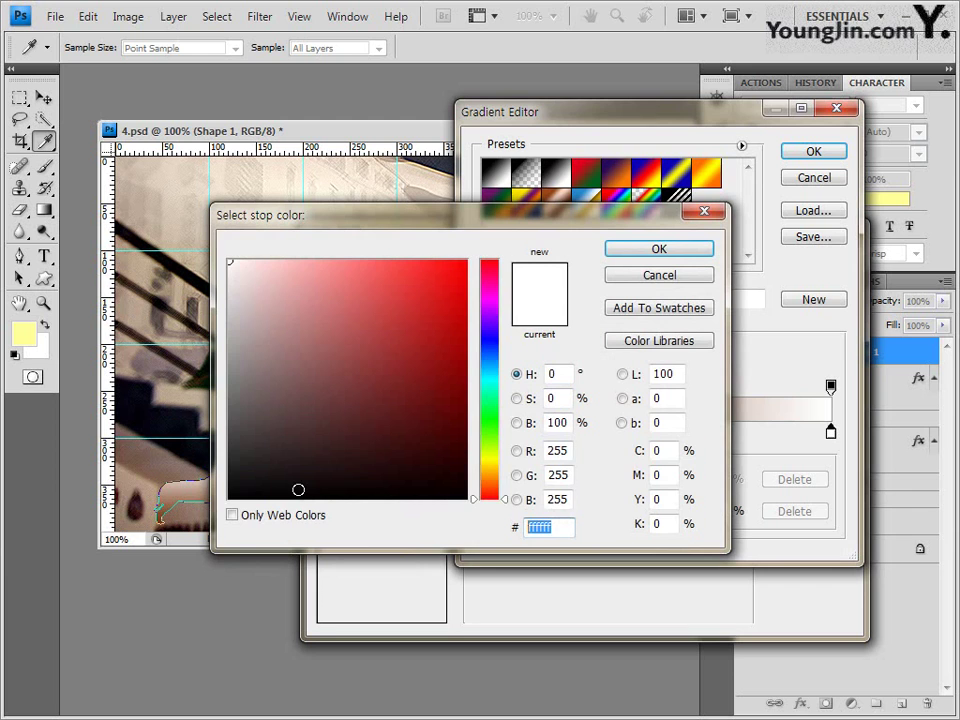
text(00cc8f)
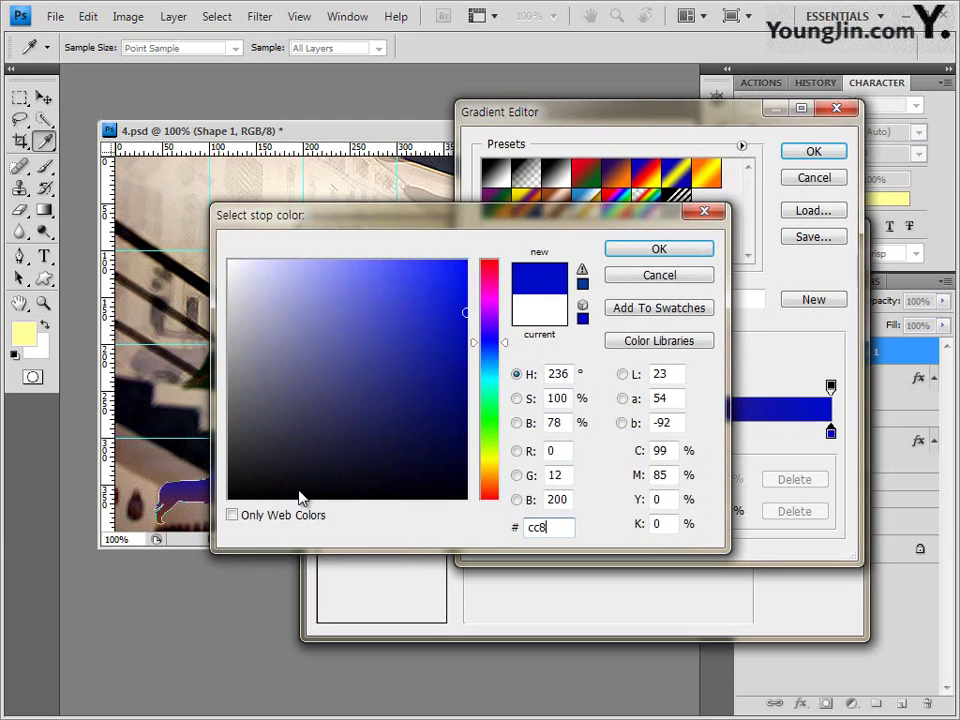
text(1a)
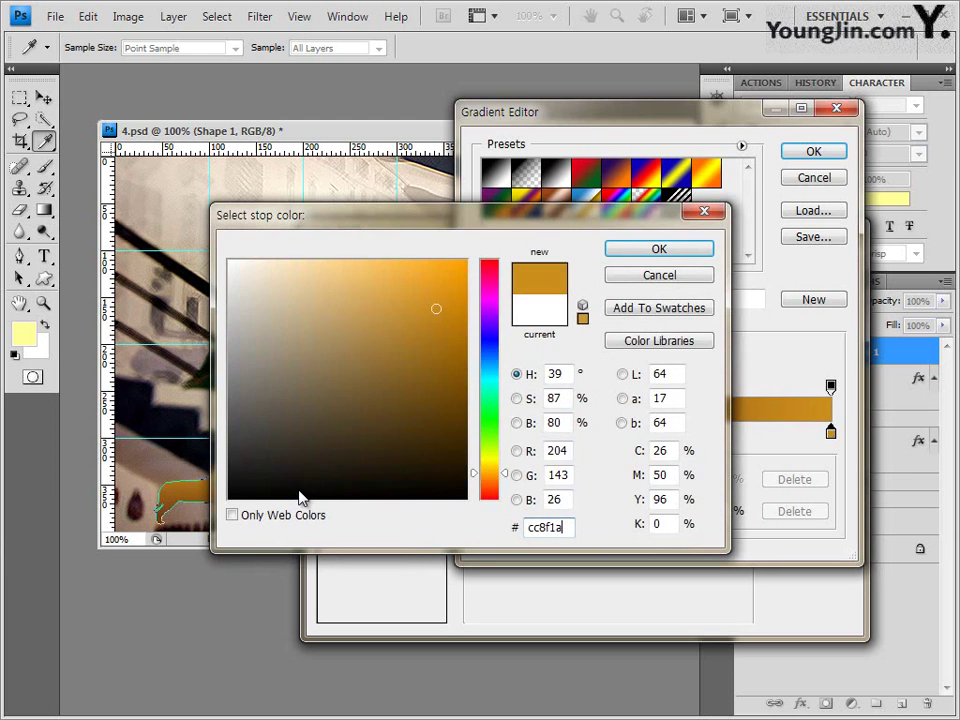
click(686, 252)
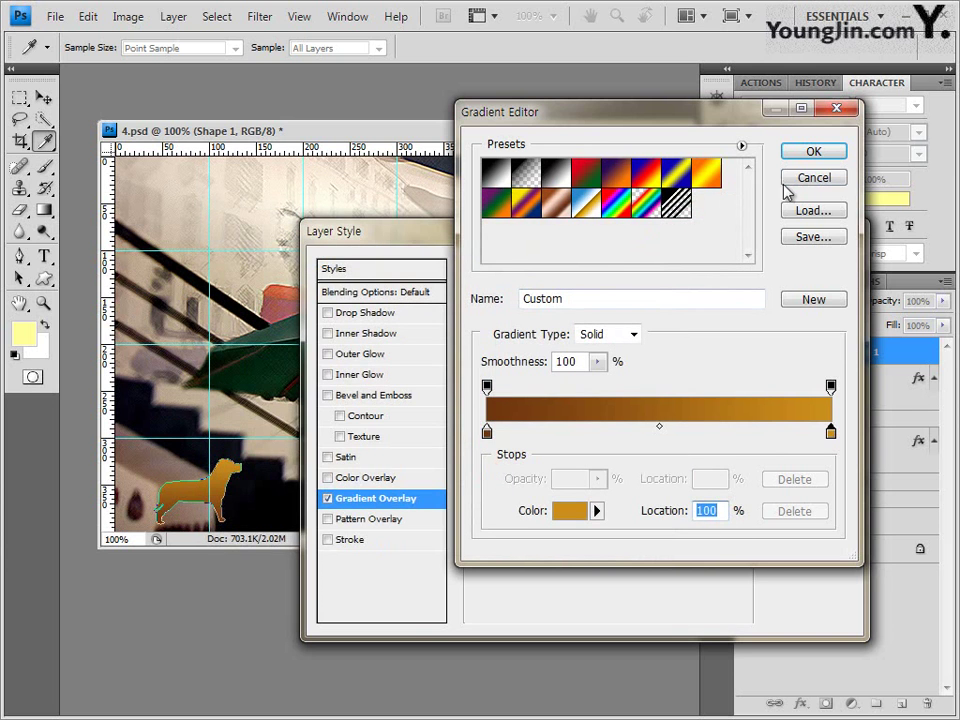
click(834, 150)
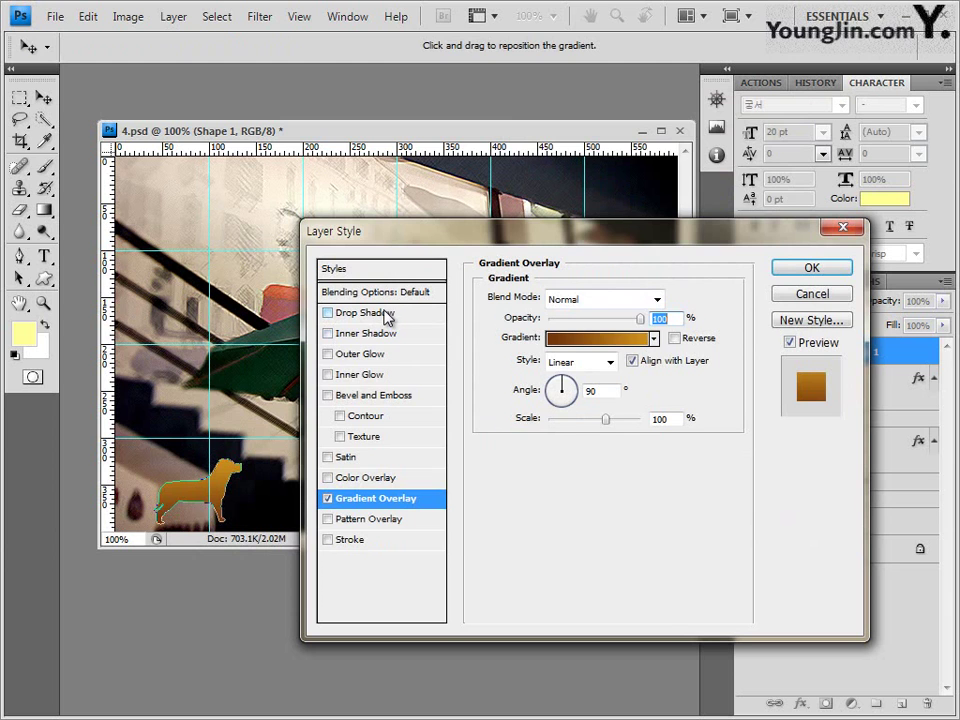
click(327, 313)
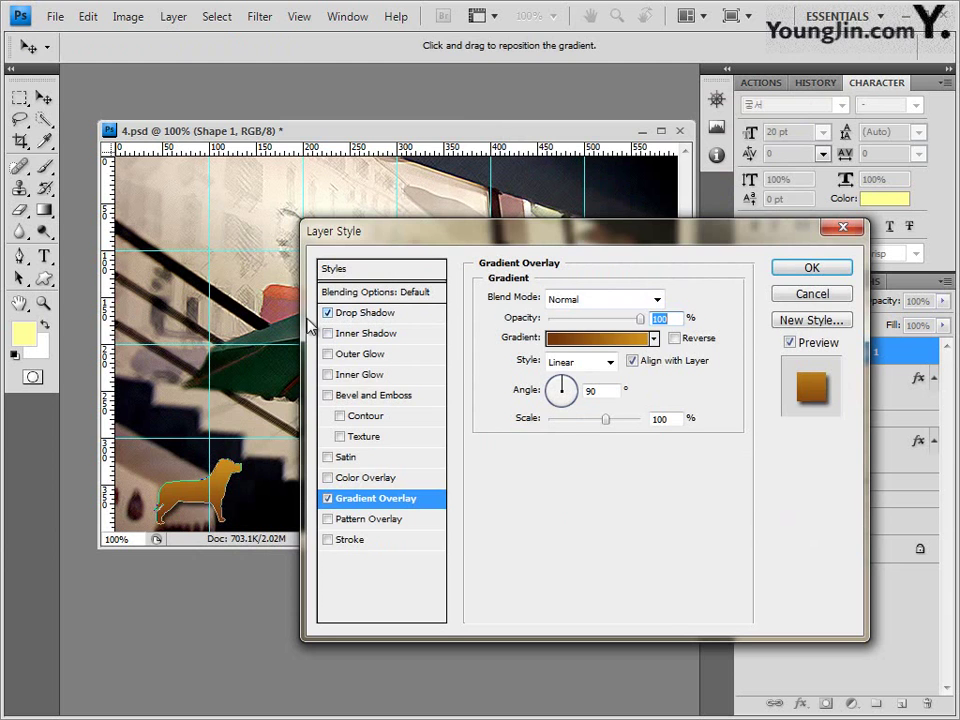
click(815, 270)
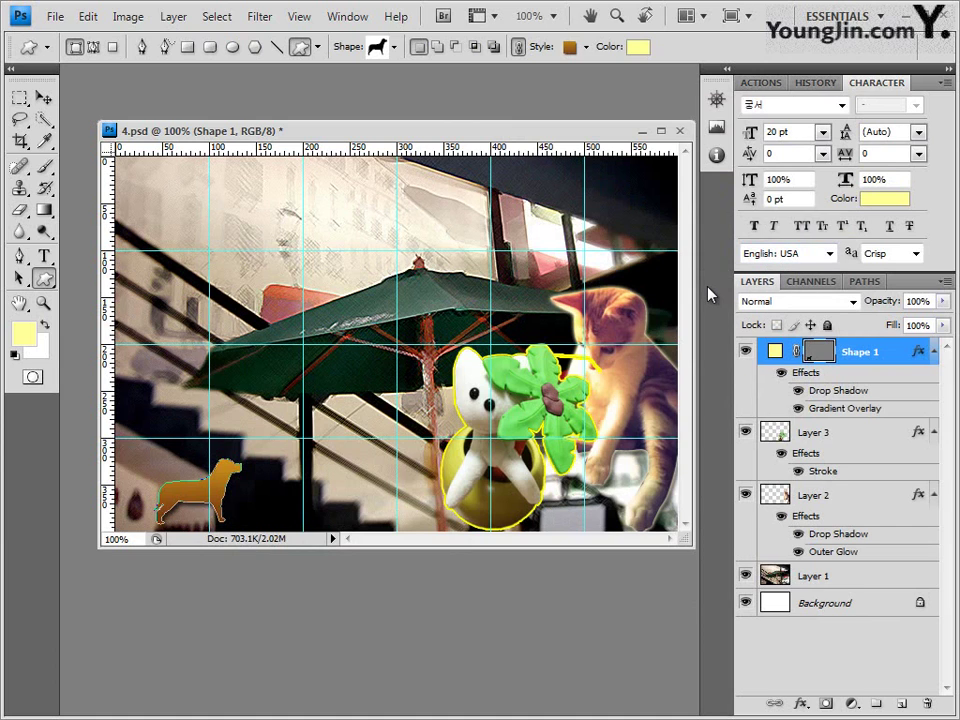
Replace the custom shapes with the Shapes set and choose the solid heart for the Custom Shape tool
click(395, 49)
click(484, 78)
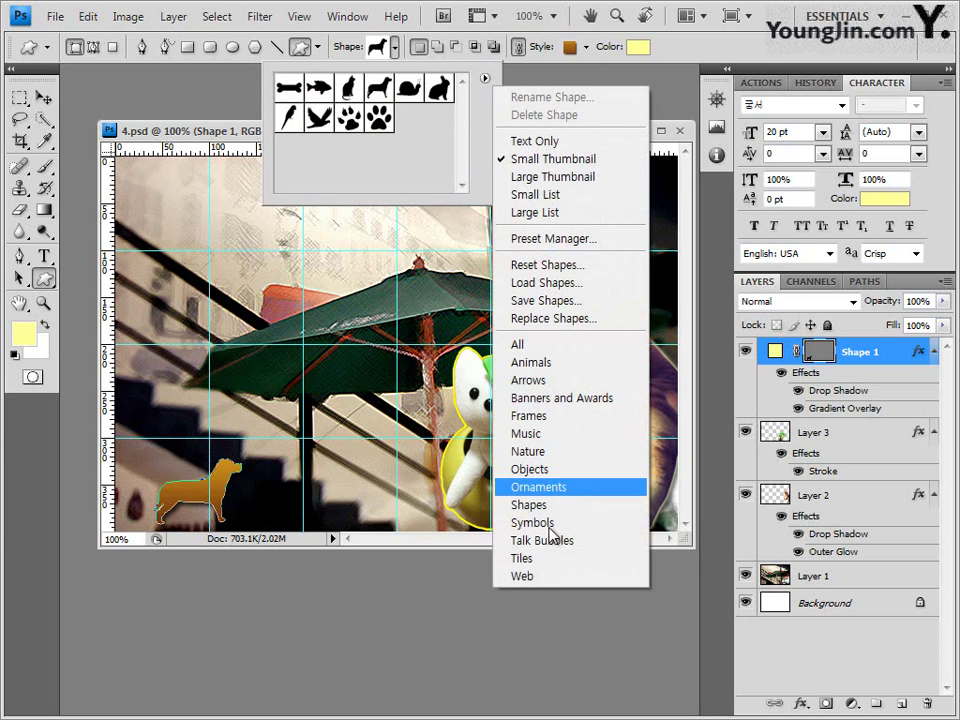
click(552, 507)
click(470, 400)
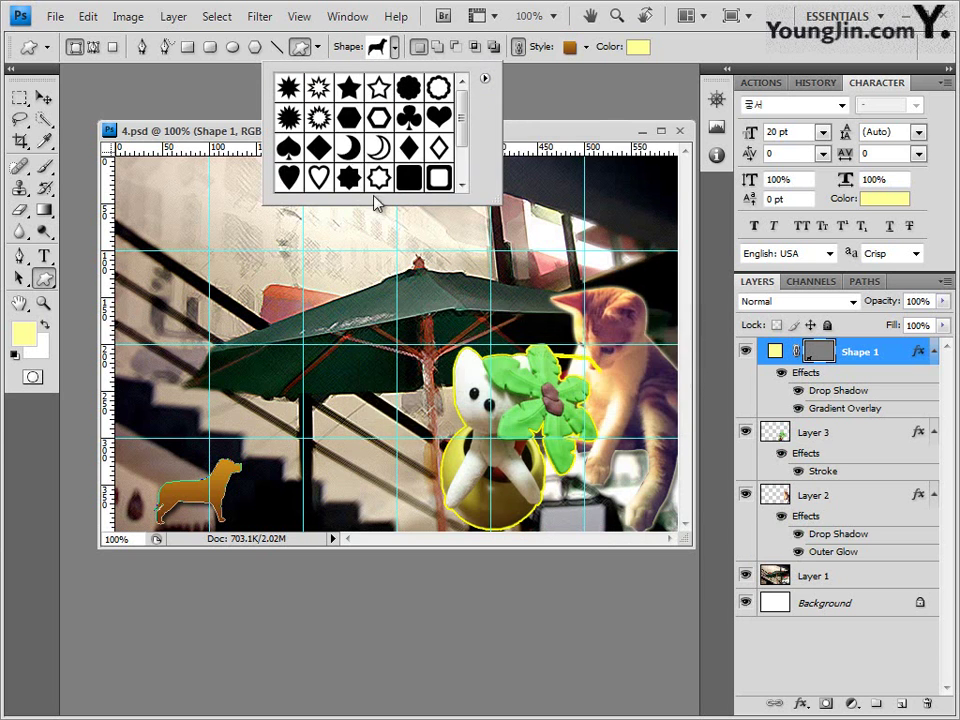
click(445, 119)
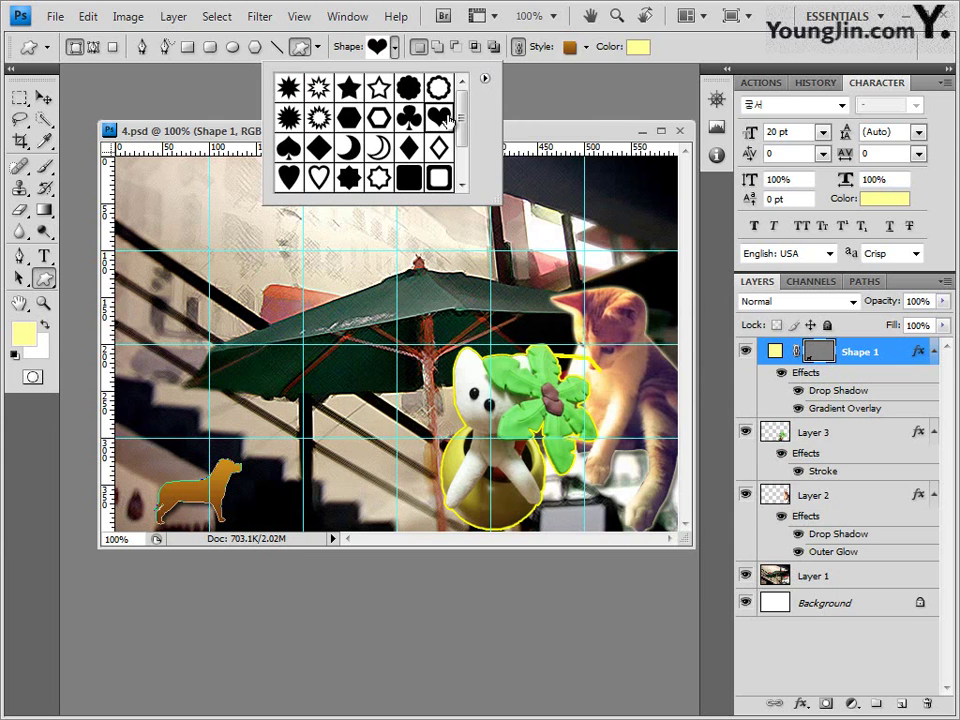
key(Return)
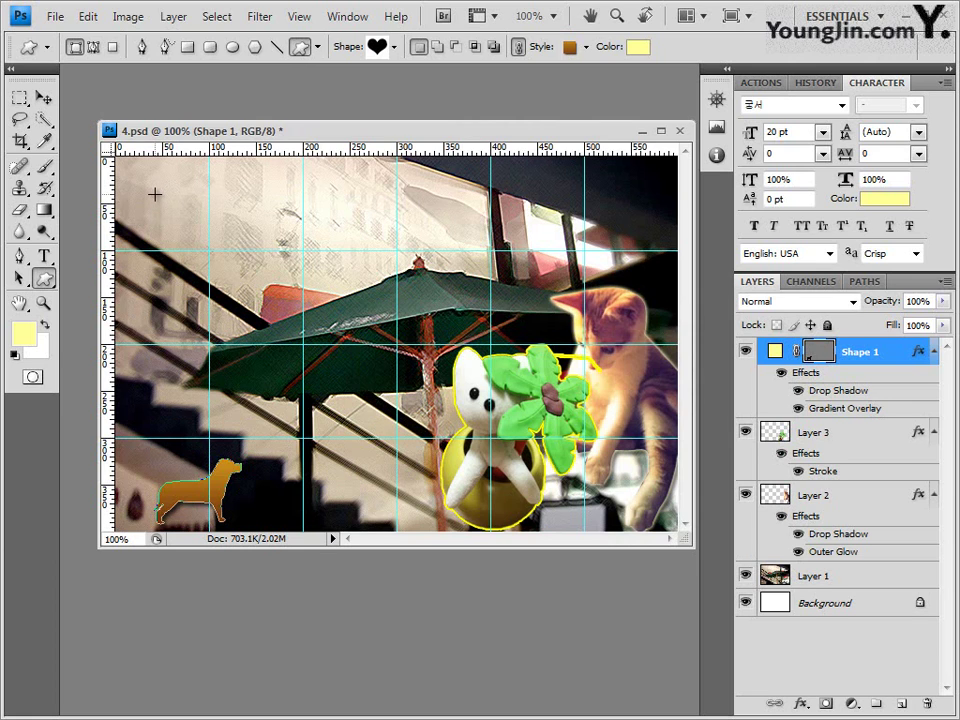
Draw a heart about 200 px wide and 160 px high in the image's upper-left area and remove its inherited layer style
drag(155, 196, 336, 337)
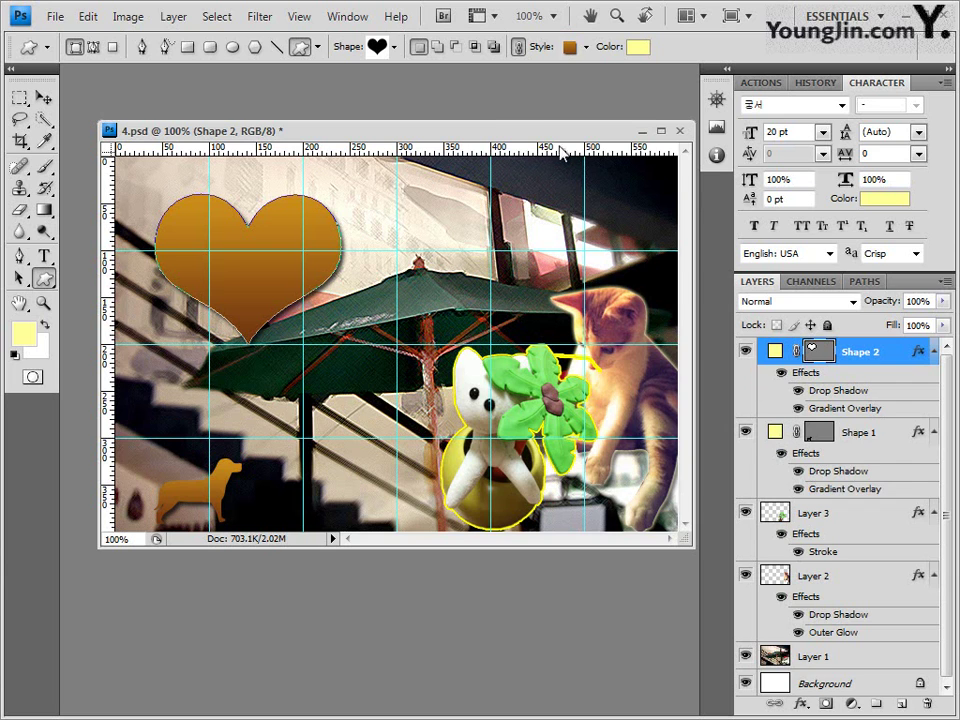
click(585, 46)
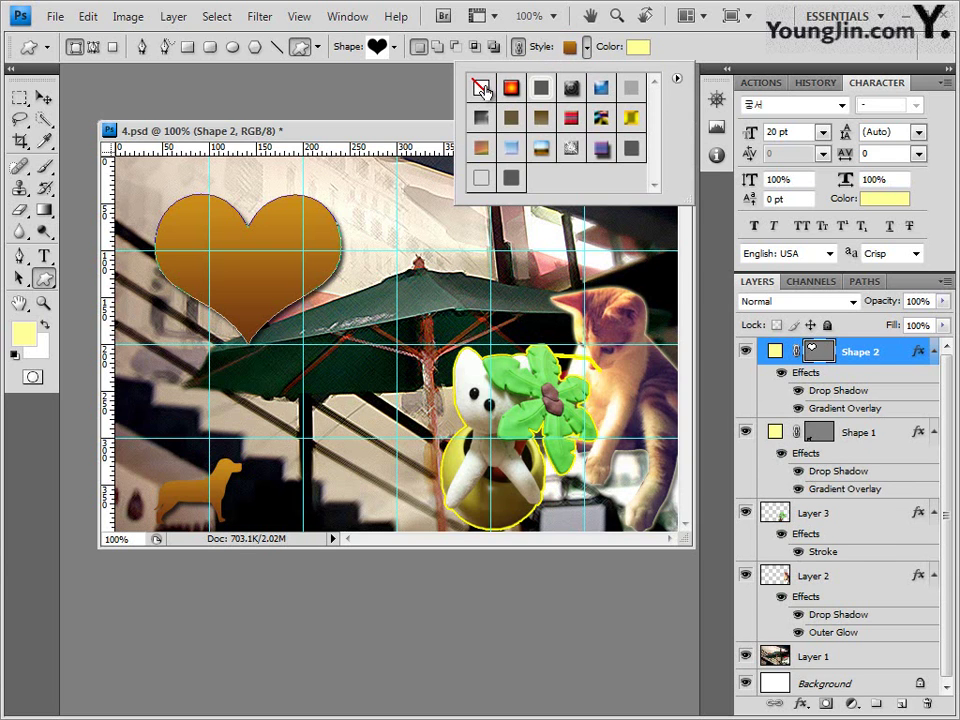
click(481, 87)
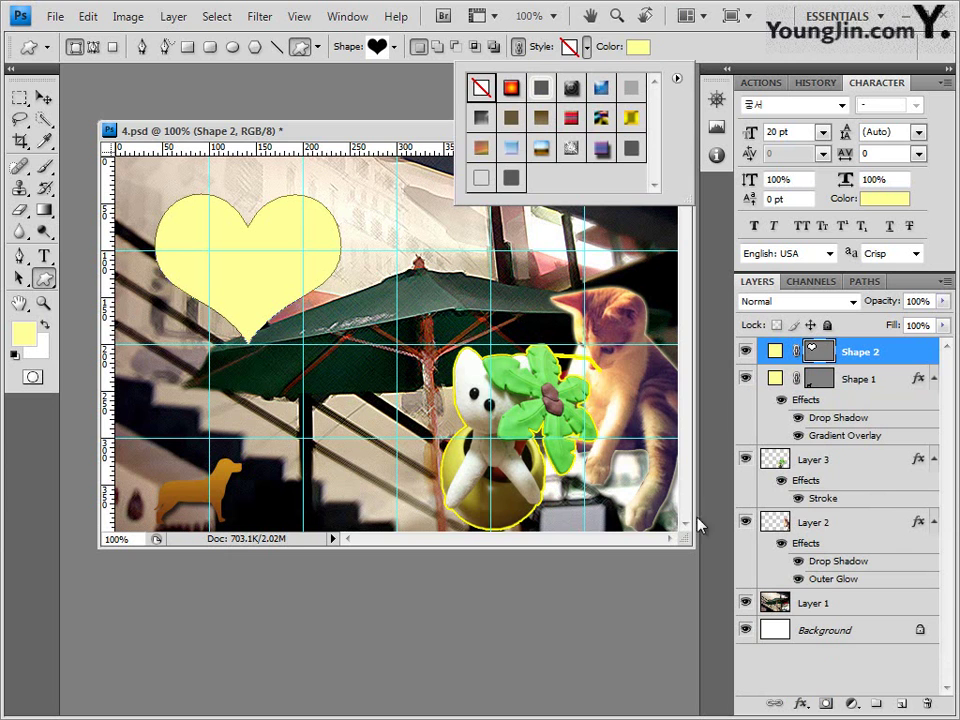
Add a 3 px outside Stroke in dark gray 333333 to the heart shape layer
click(802, 704)
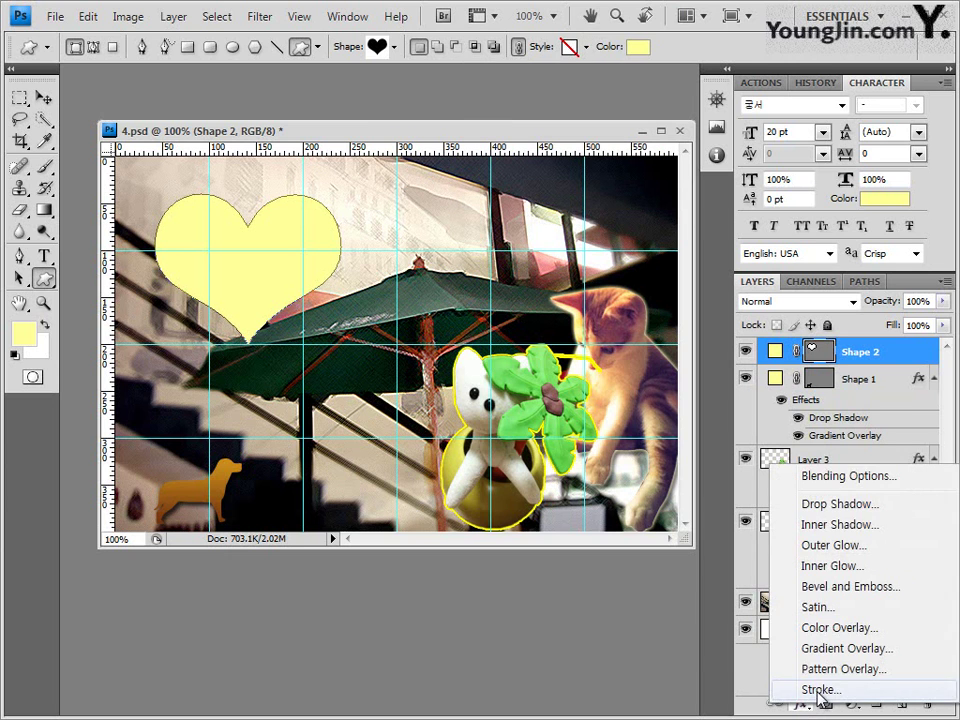
click(761, 688)
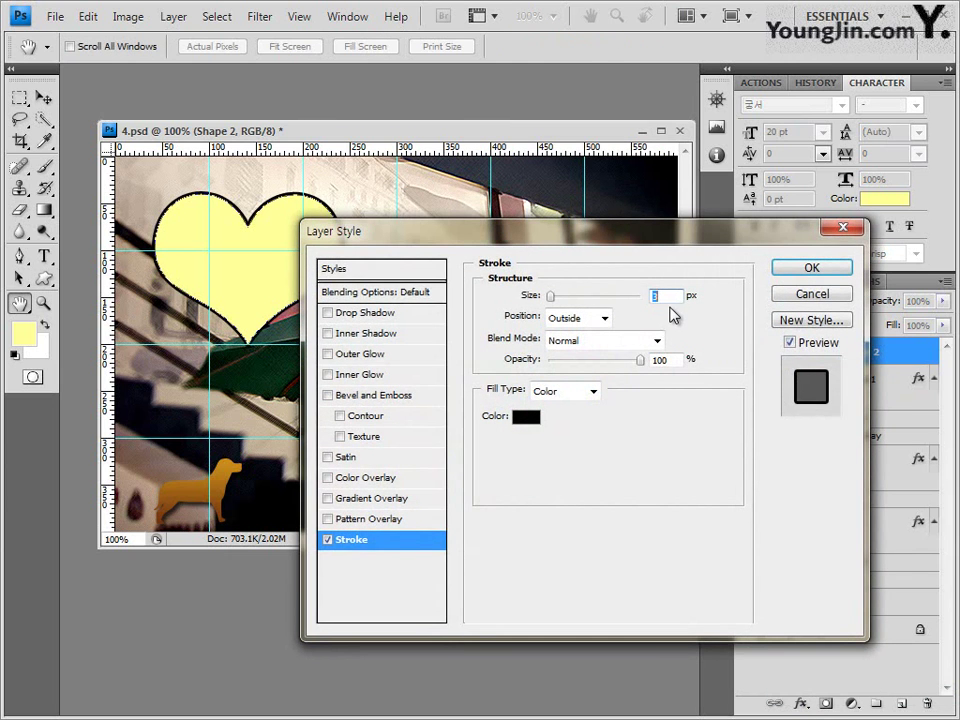
click(524, 421)
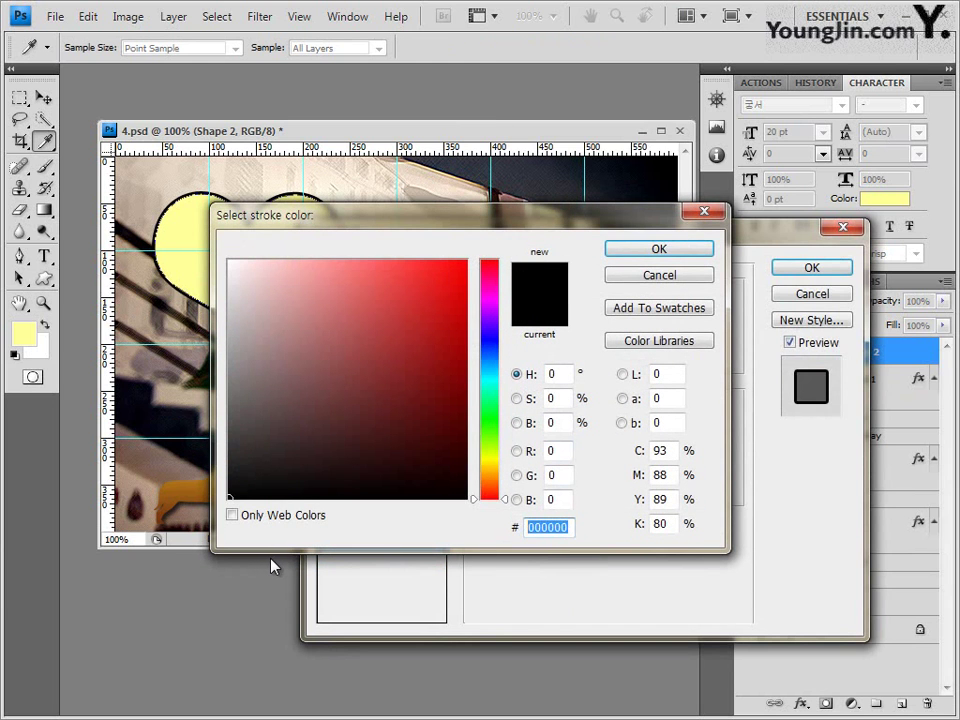
text(333333)
key(Return)
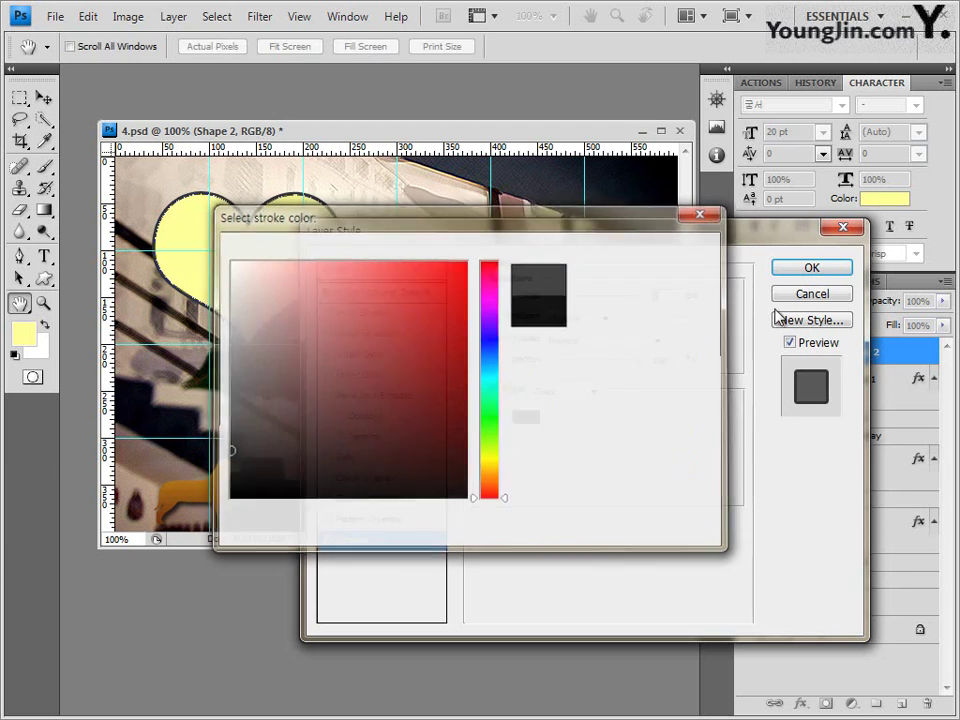
click(815, 268)
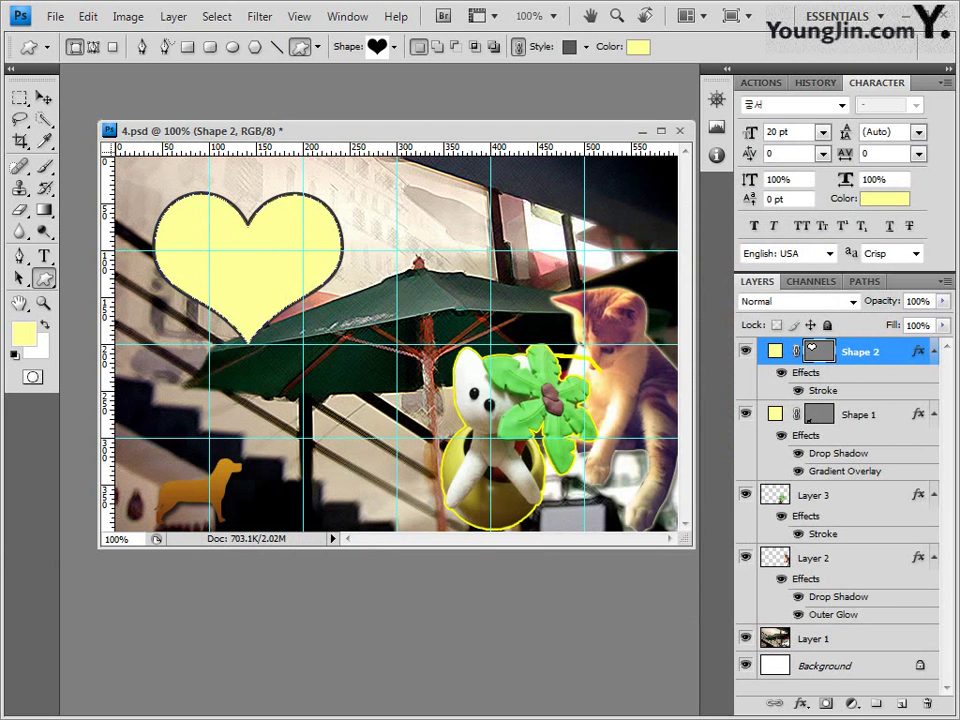
Open 2급-12.JPG from the 기출문제03 folder and float it in its own window
key(alt+Tab)
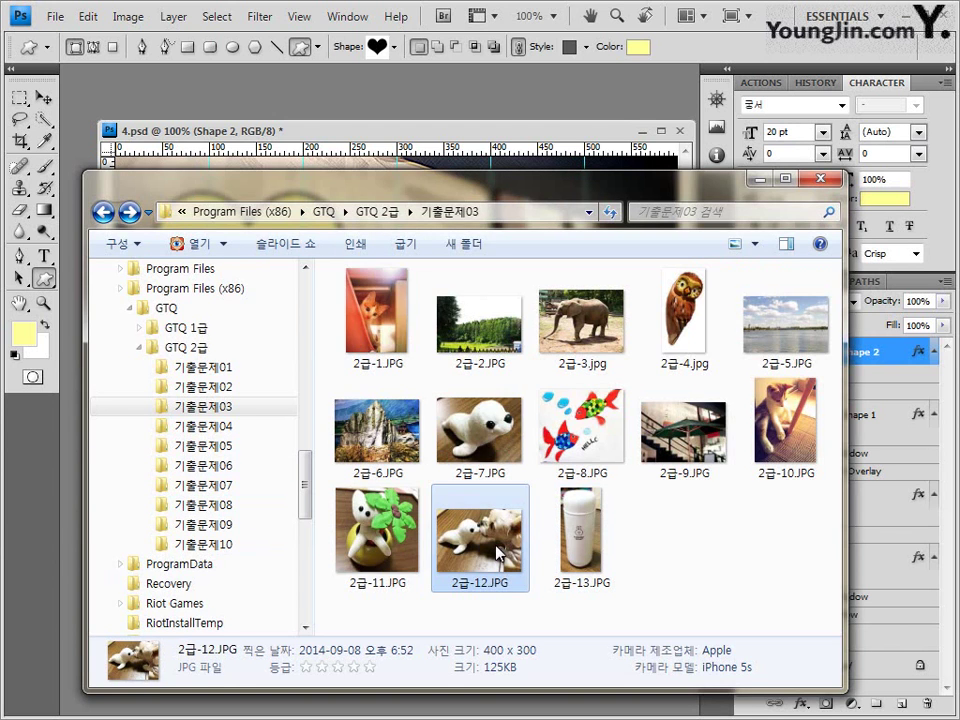
drag(480, 540, 316, 80)
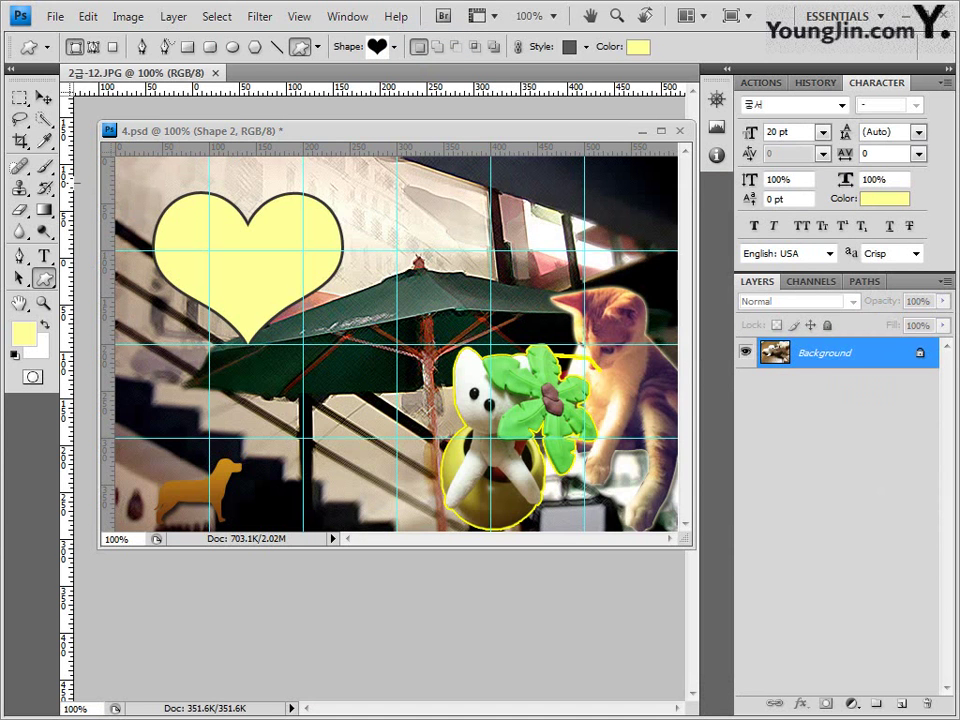
click(44, 97)
drag(122, 73, 256, 178)
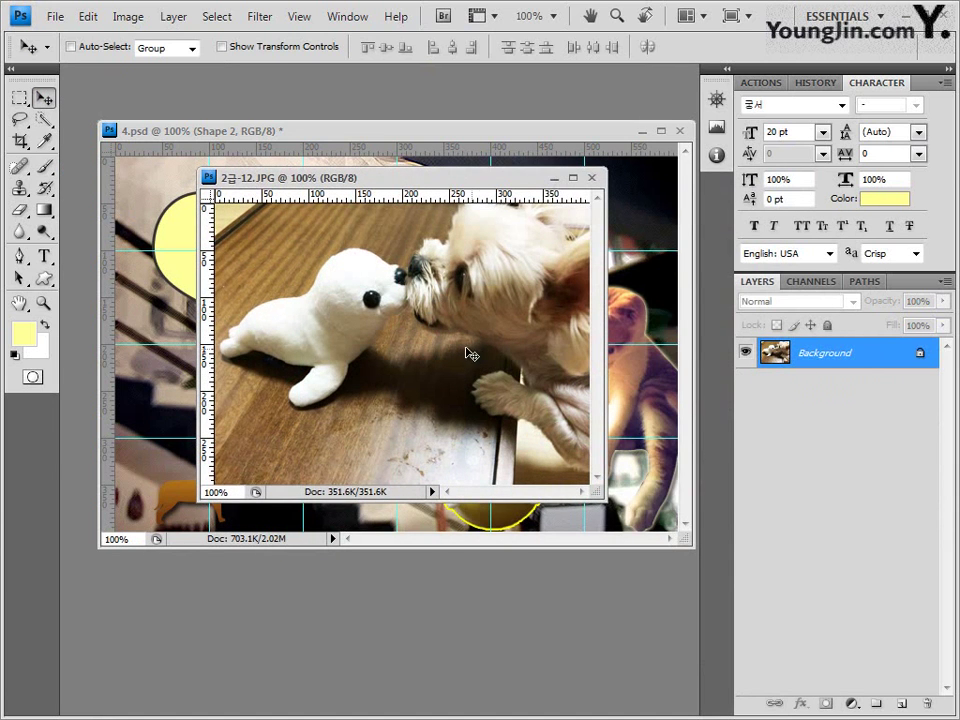
Copy the whole 2급-12.JPG image, close it, paste it into 4.psd above the heart layer and move it over the heart
key(ctrl+a)
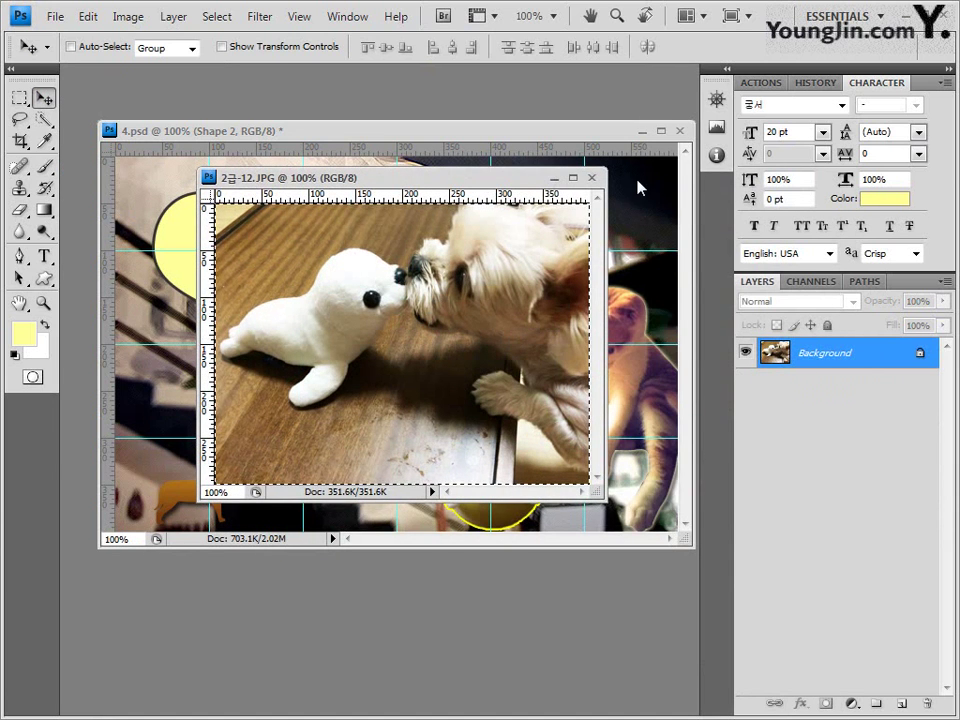
click(594, 178)
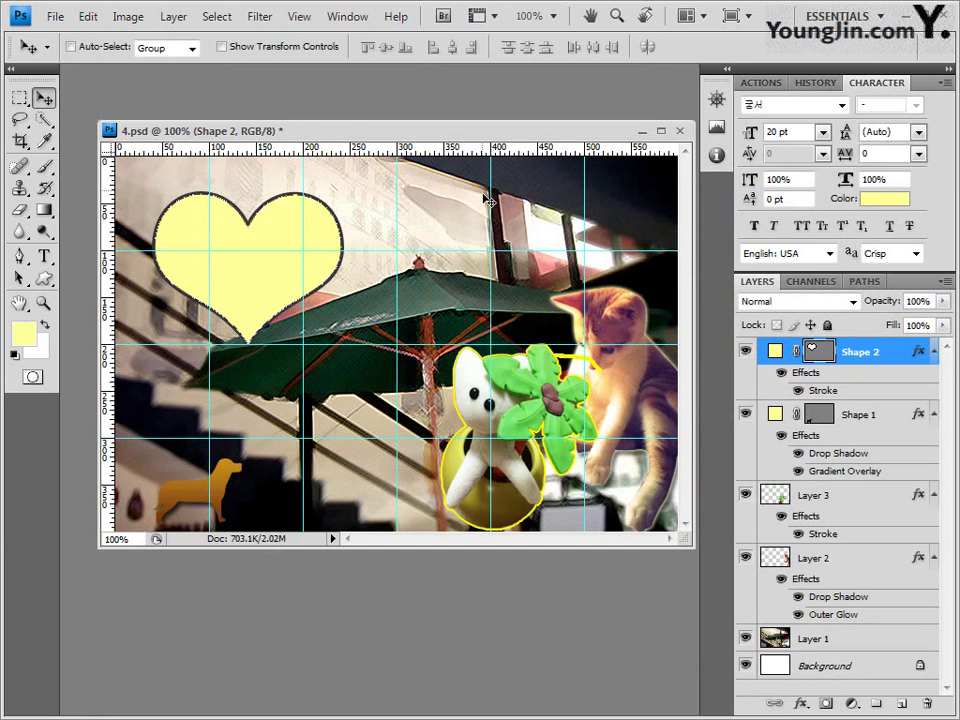
key(ctrl+v)
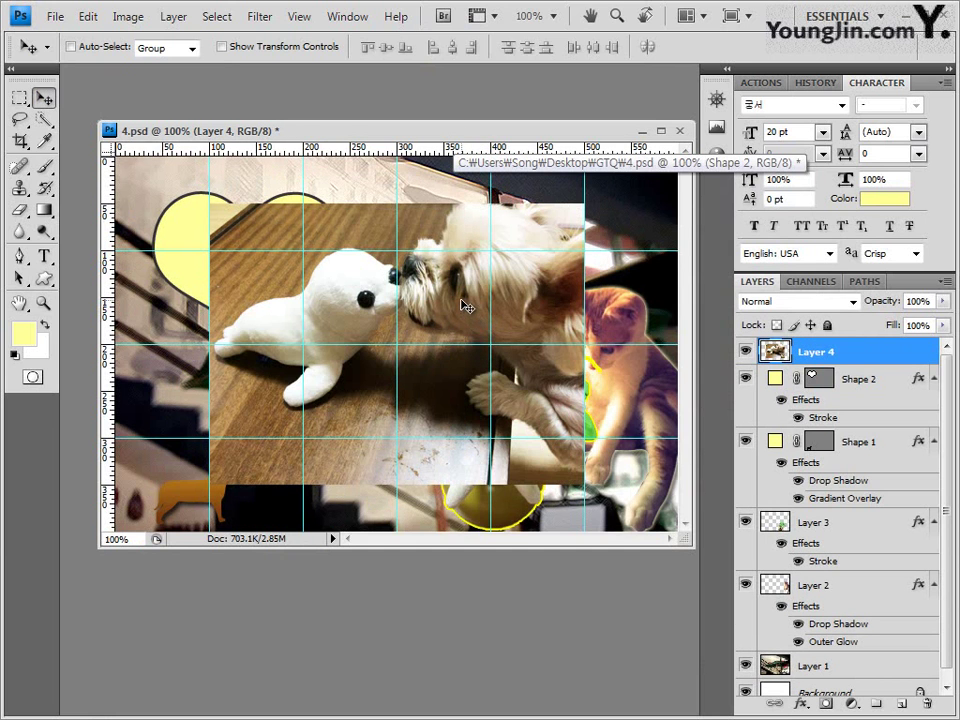
drag(452, 310, 419, 300)
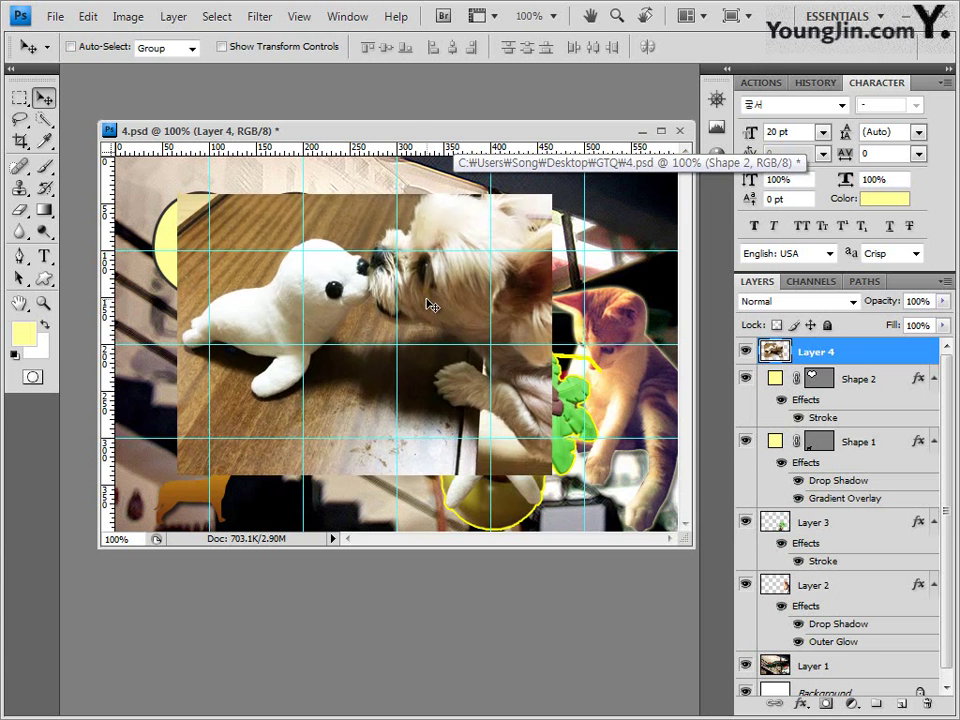
Scale the pasted photo layer proportionally to about 67% and position it over the heart
key(ctrl+t)
drag(548, 466, 426, 376)
drag(355, 278, 305, 260)
mouse_move(347, 311)
mouse_down()
mouse_move(356, 350)
mouse_move(346, 313)
mouse_up()
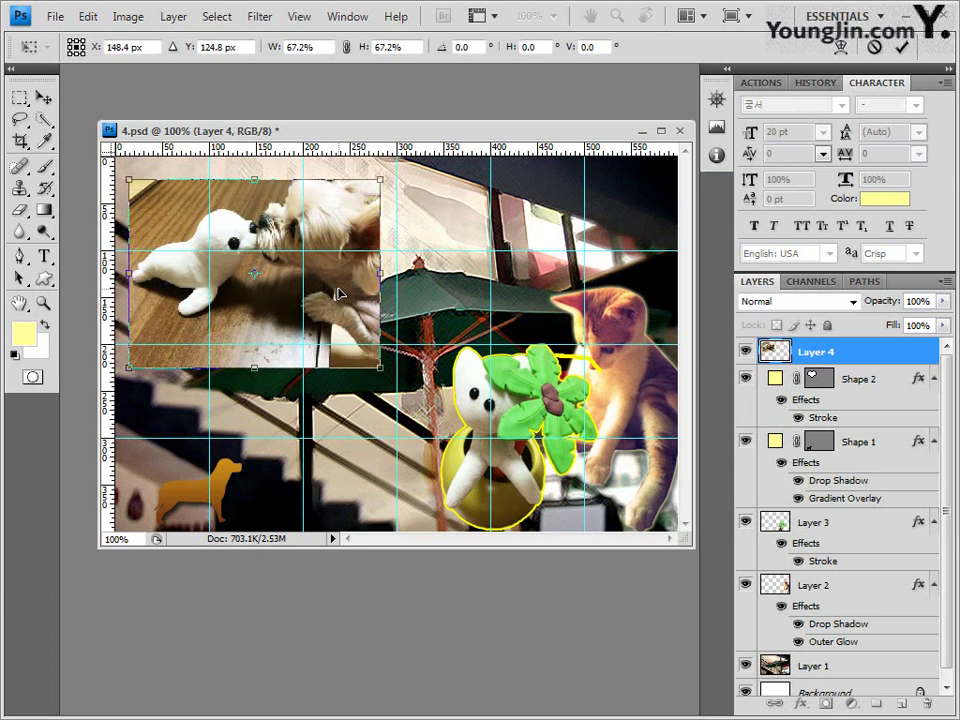
key(Return)
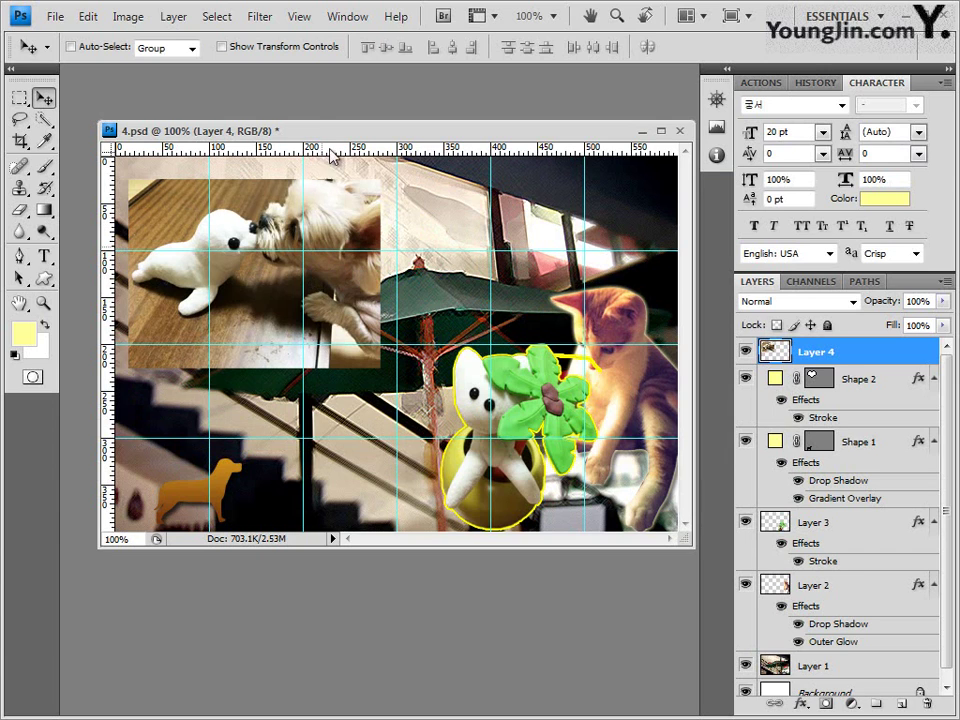
Apply the Artistic Film Grain filter to the scaled photo layer
click(266, 17)
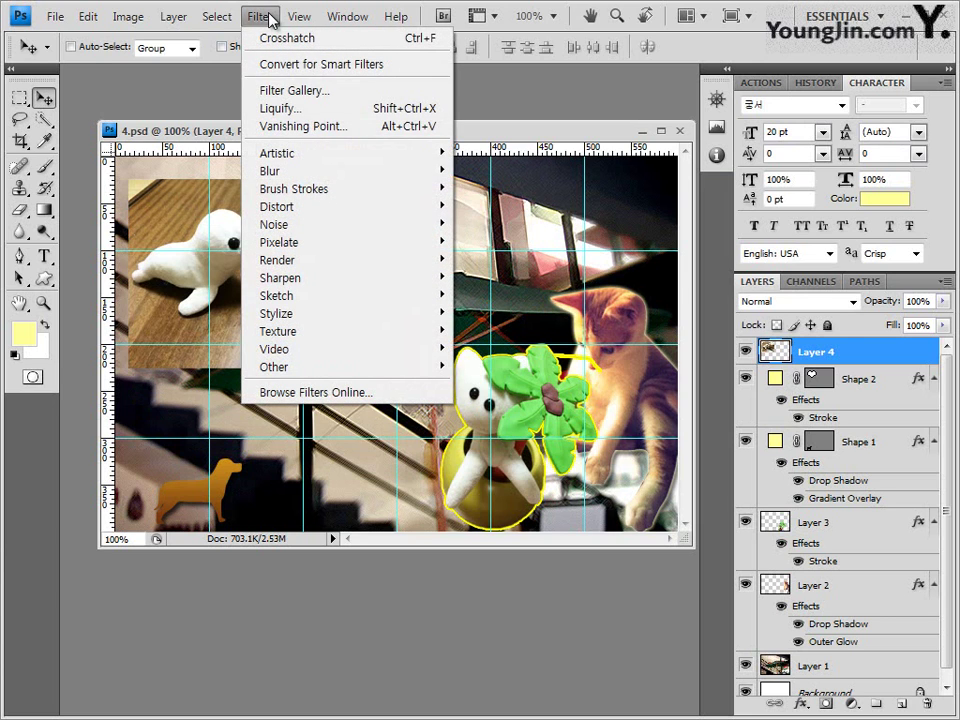
mouse_move(336, 155)
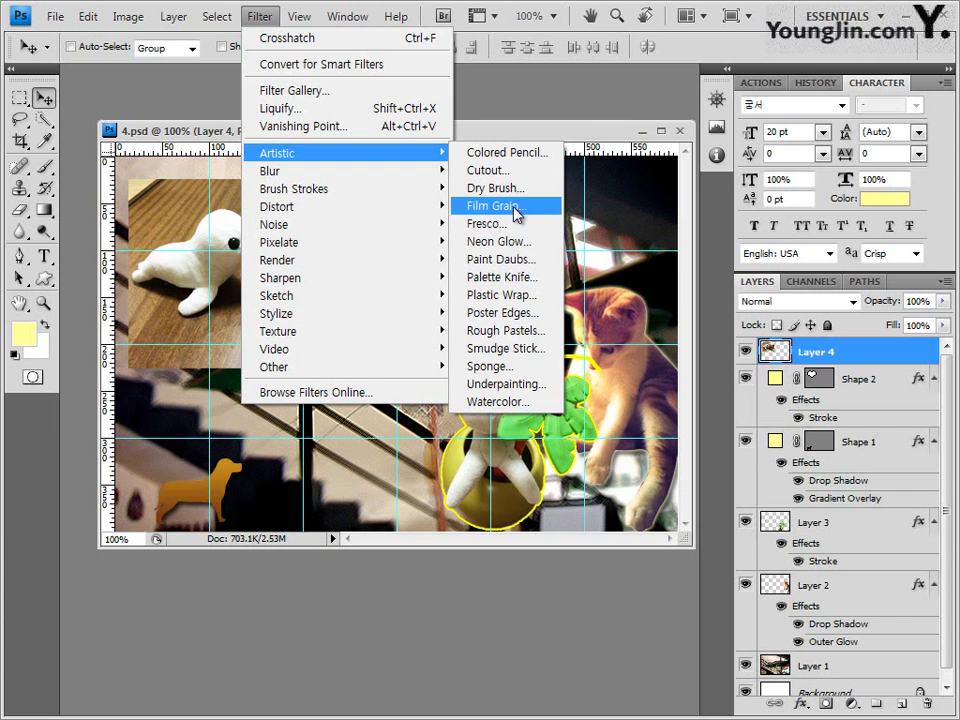
key(Escape)
key(Escape)
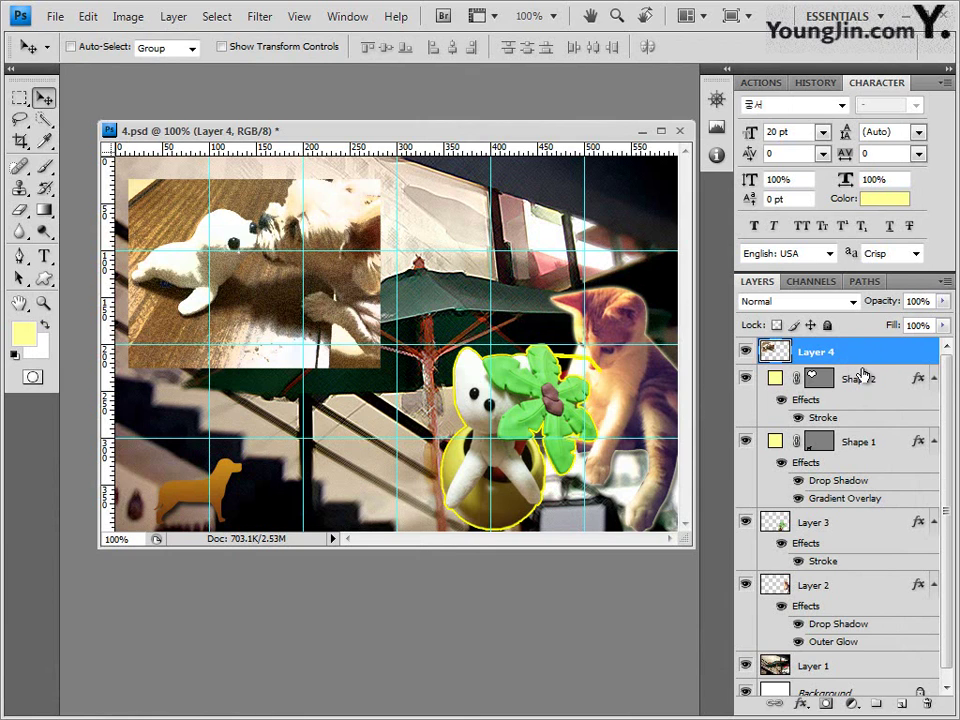
Clip the photo layer to the heart shape beneath it and shift the photo slightly inside the heart
key(alt)
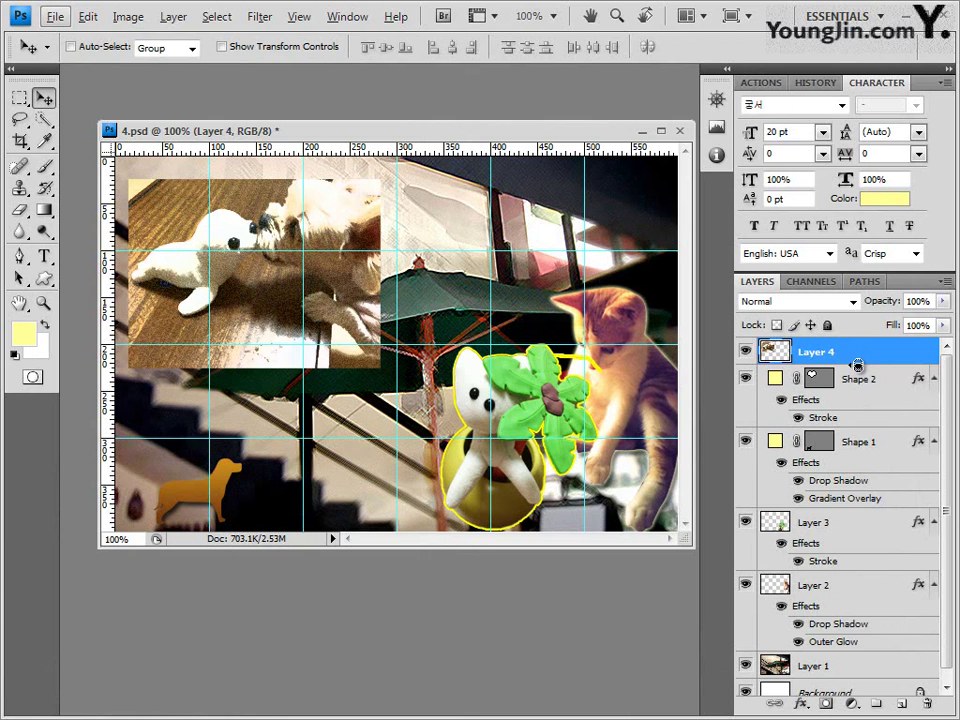
alt+click(857, 366)
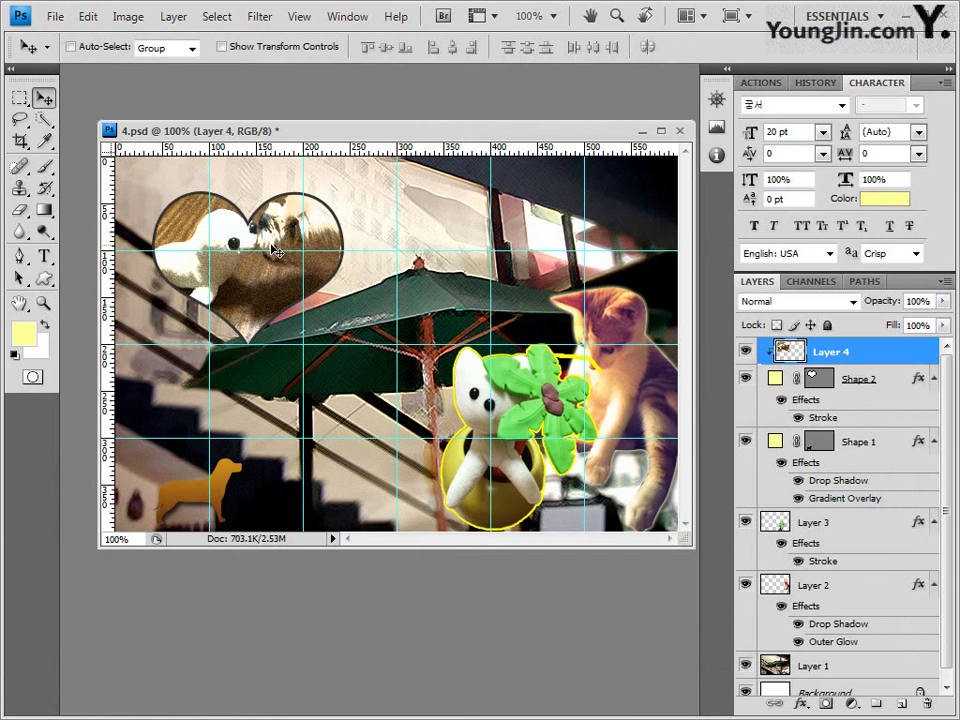
drag(277, 250, 280, 237)
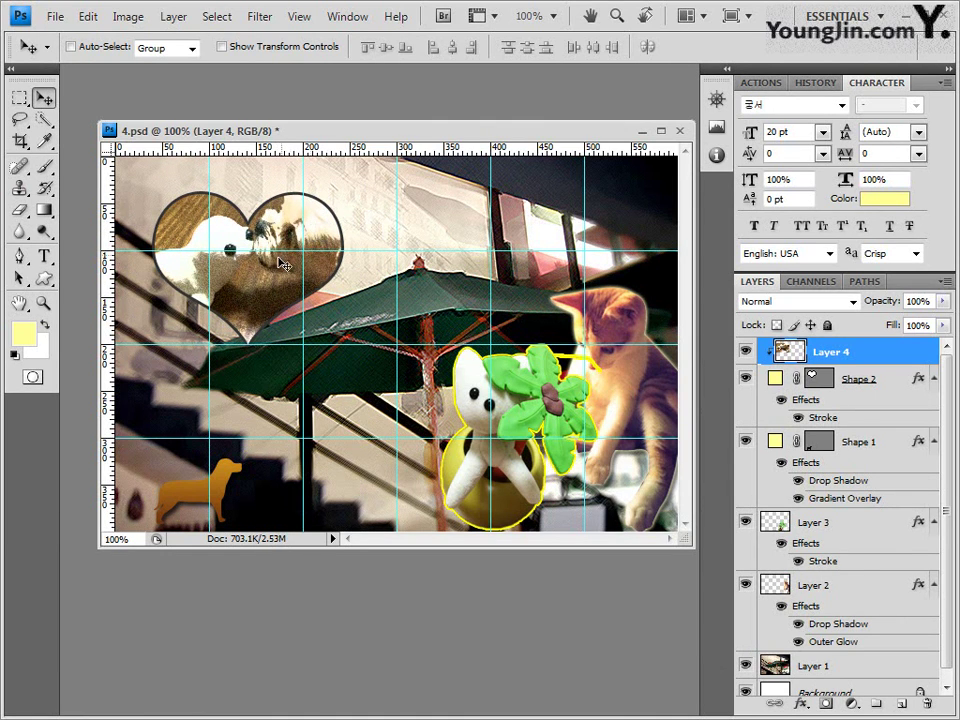
Scale the clipped photo down slightly in proportion and reposition it so the seal doll and dog's face fit inside the heart
key(ctrl+t)
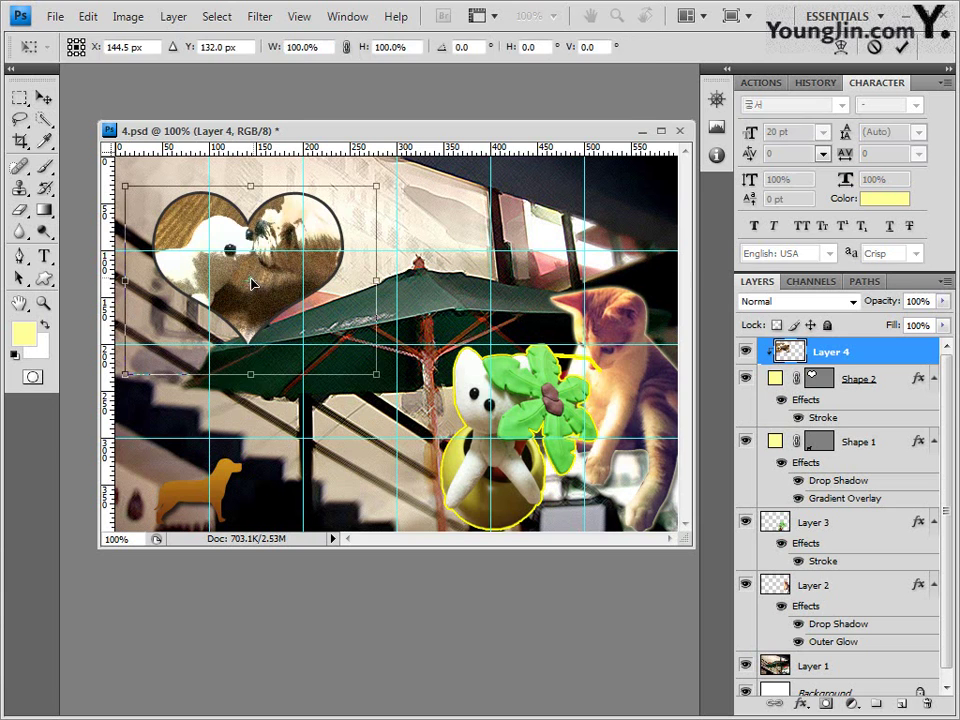
mouse_move(124, 372)
mouse_down()
mouse_move(146, 358)
mouse_move(140, 363)
mouse_up()
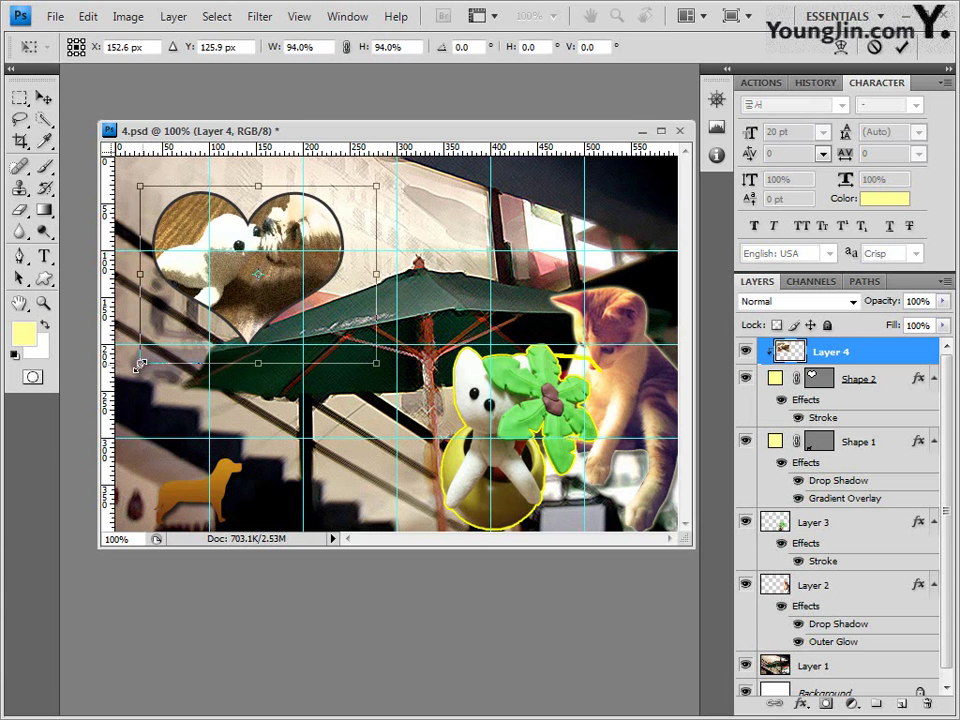
drag(323, 242, 312, 248)
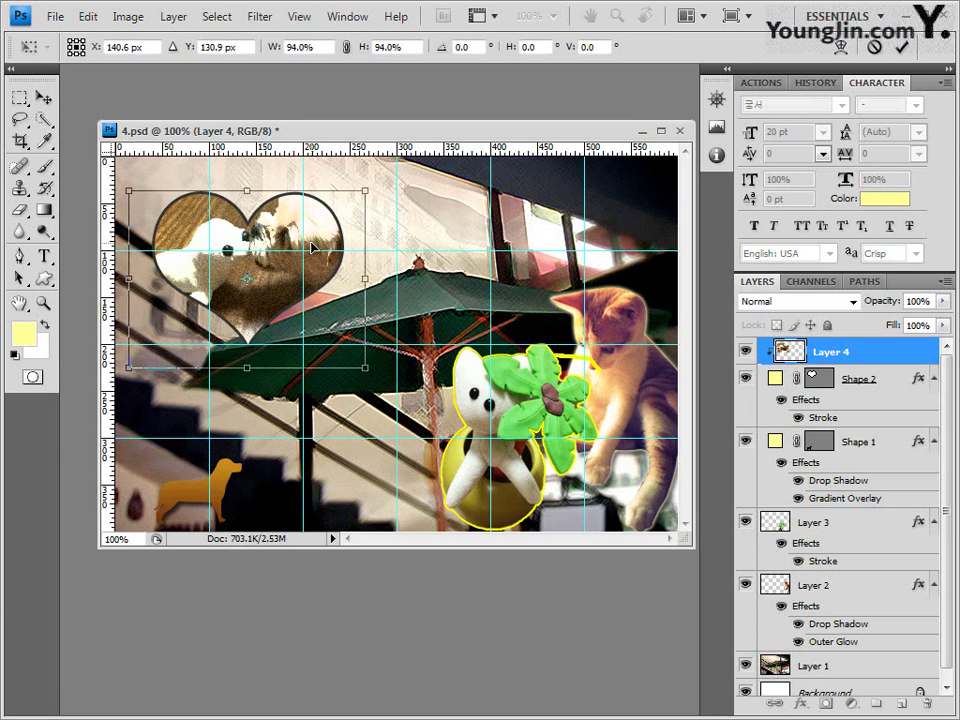
mouse_move(129, 366)
mouse_down()
mouse_move(156, 347)
mouse_move(144, 359)
mouse_up()
drag(290, 221, 281, 225)
key(Return)
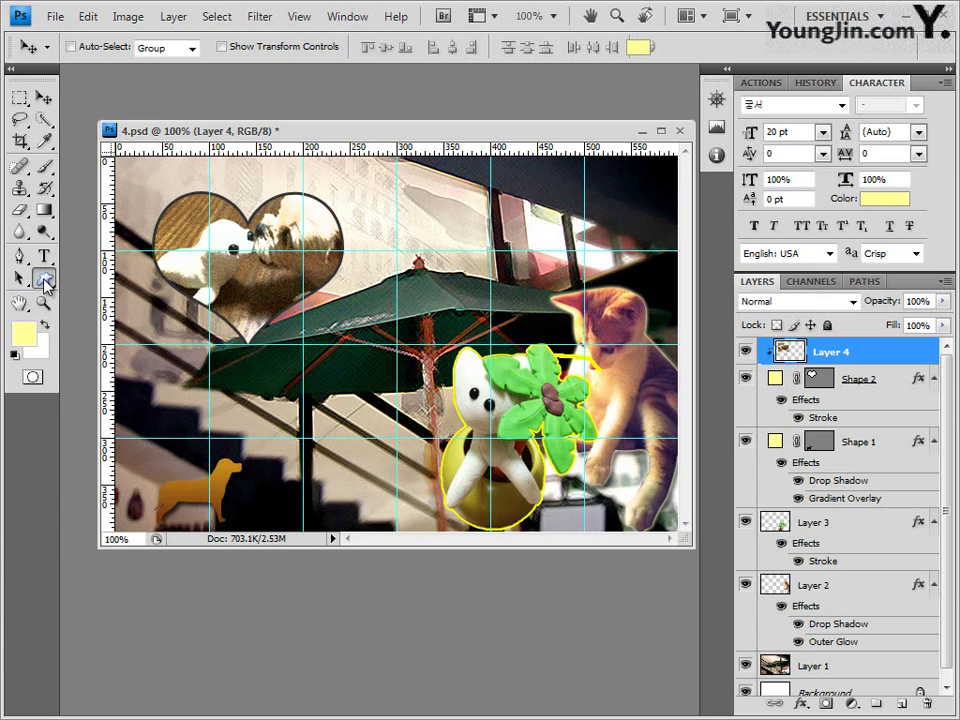
Load the Animals custom shapes and draw a paw print about 40 px wide below the heart's left side
click(44, 280)
click(395, 47)
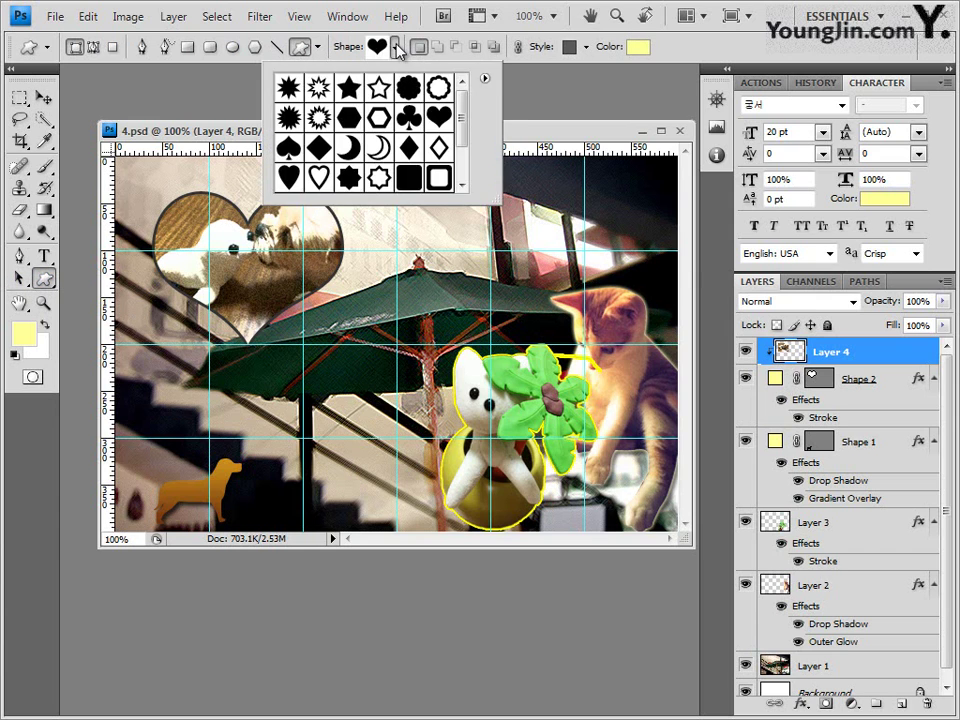
click(484, 78)
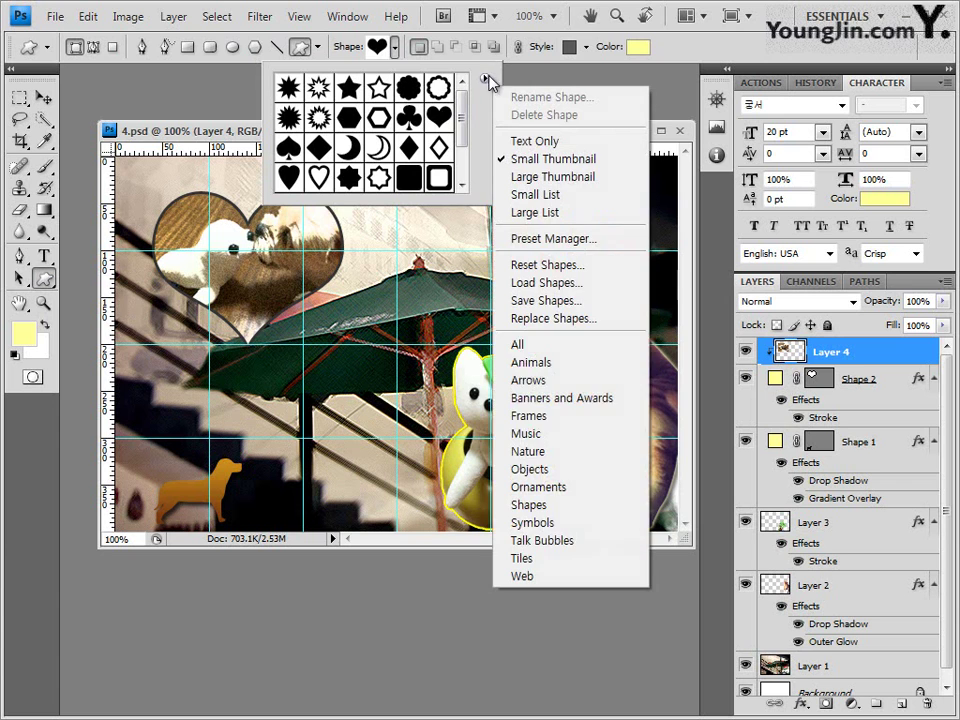
click(562, 364)
click(444, 401)
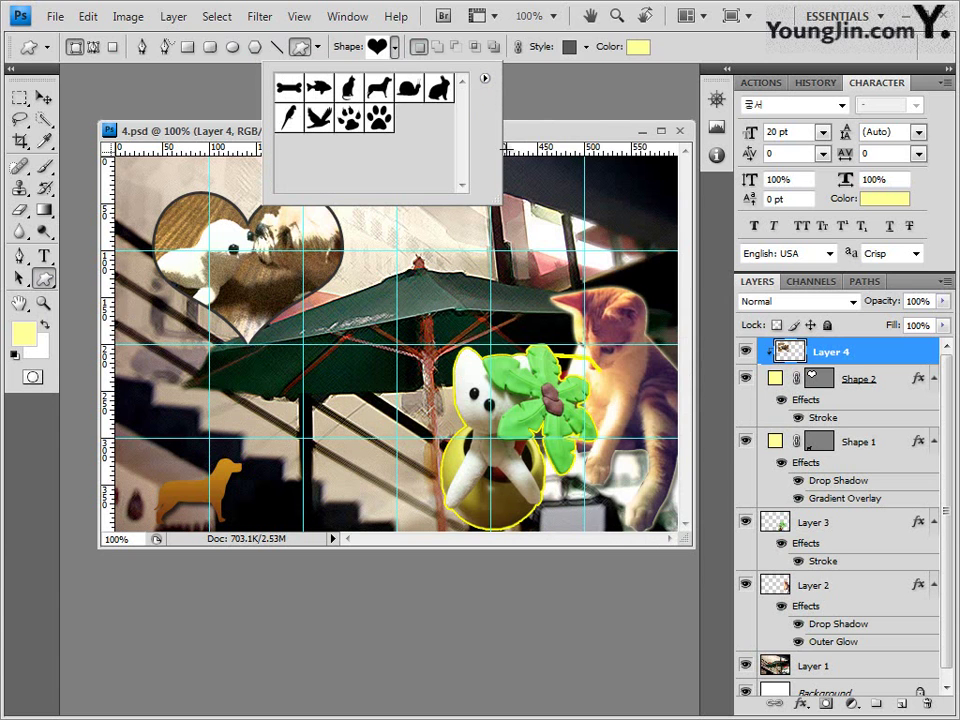
click(358, 120)
click(540, 133)
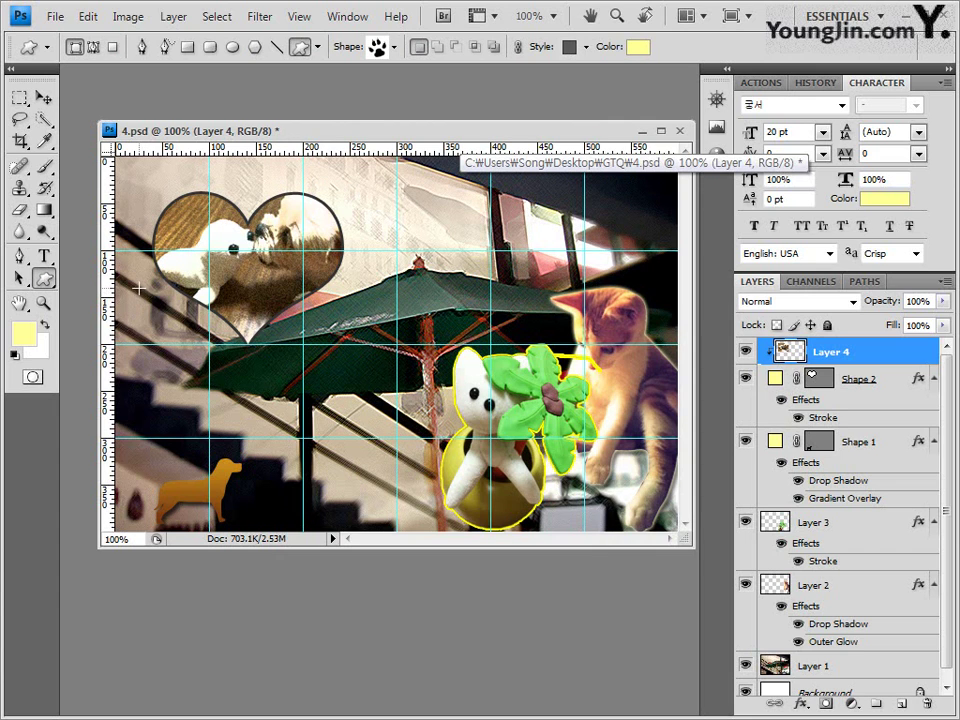
drag(138, 289, 178, 326)
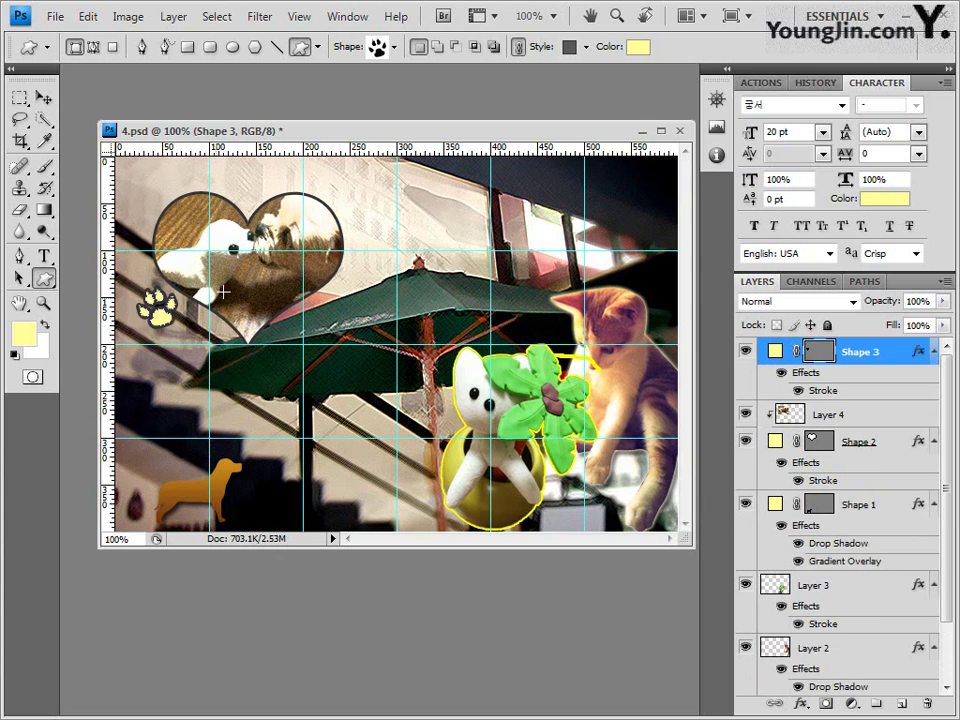
Remove the paw print's inherited layer style and set its fill color to ca8d1a
click(587, 47)
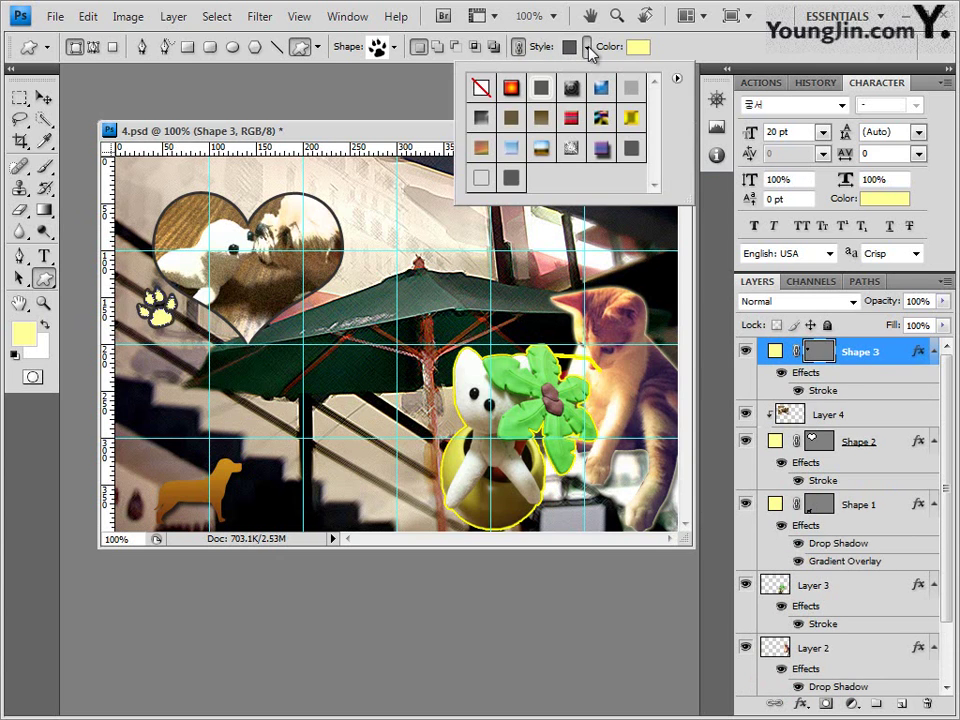
click(481, 88)
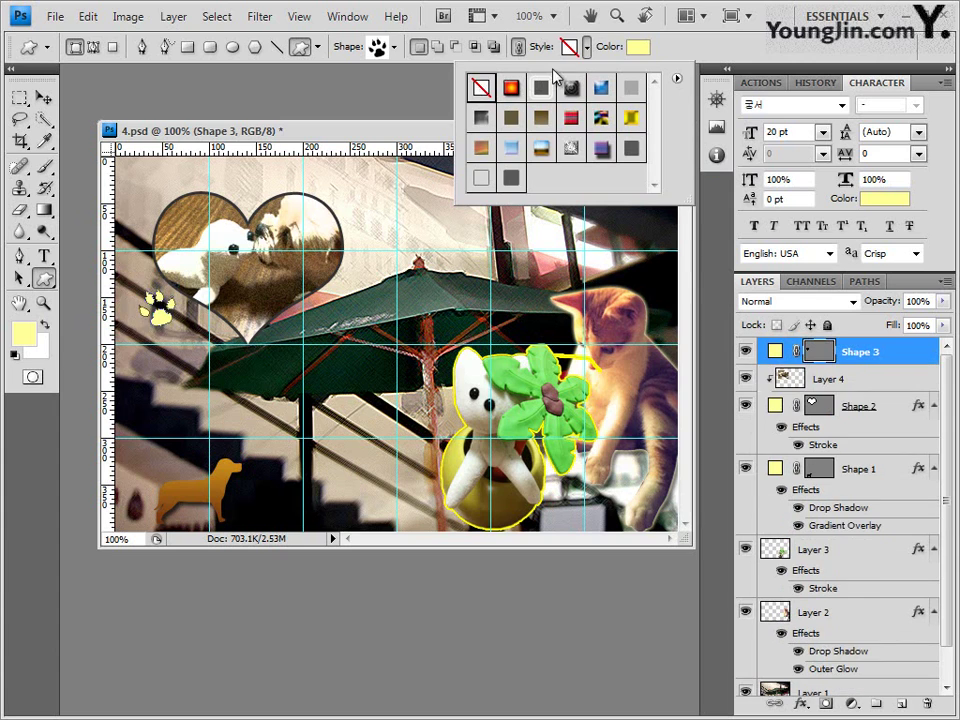
click(643, 50)
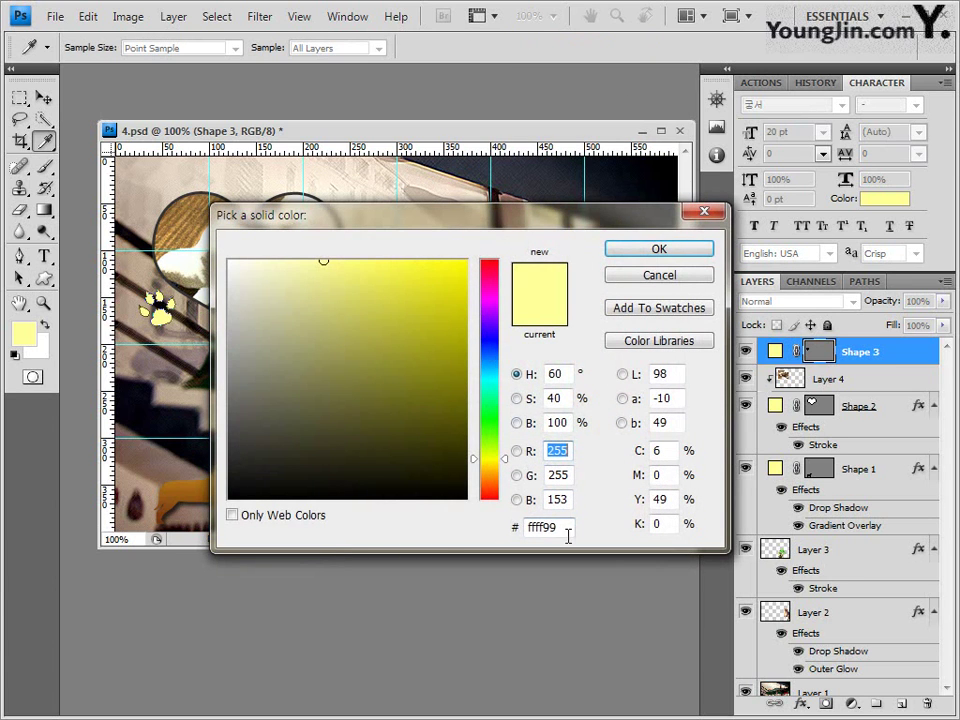
double_click(566, 530)
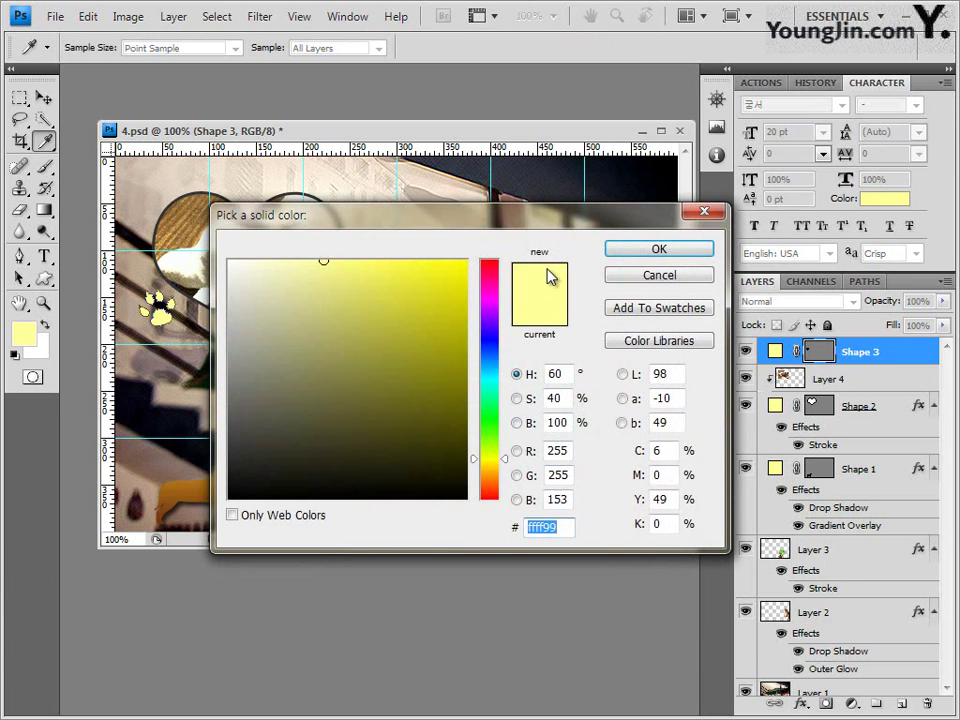
text(ca8d1a)
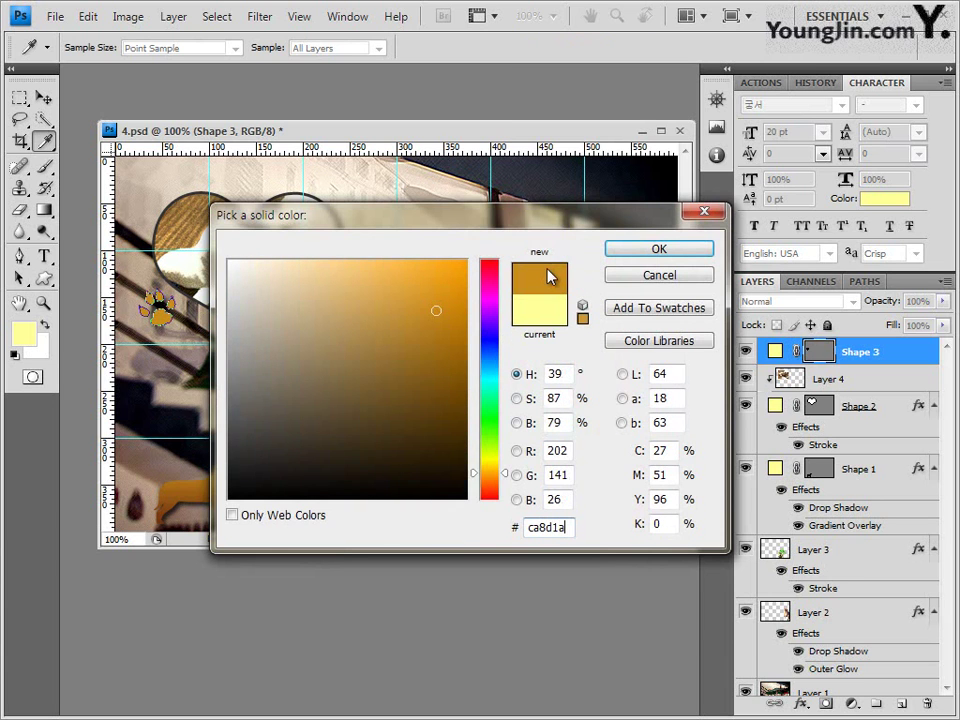
click(690, 251)
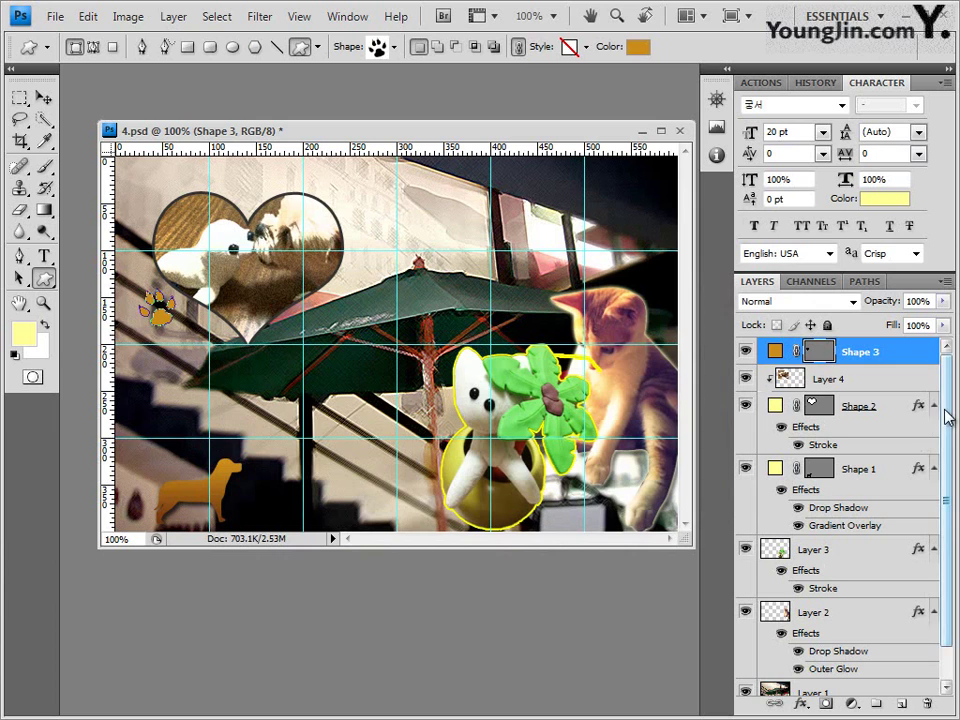
Add an Inner Shadow effect to the paw print shape layer
click(806, 706)
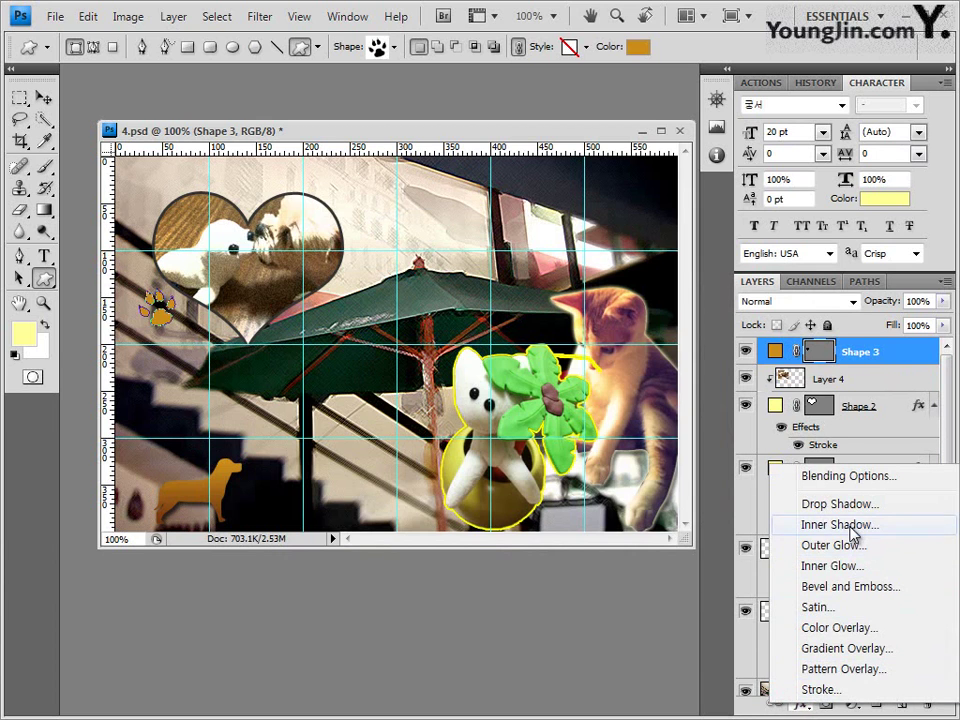
click(550, 410)
click(814, 268)
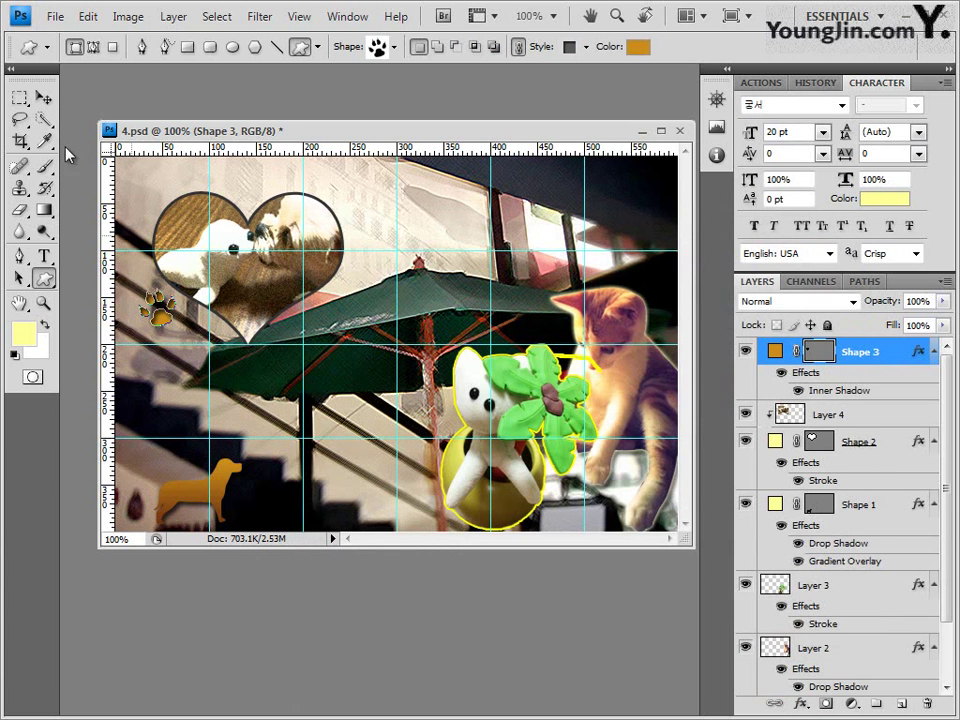
Duplicate the paw print just below the original and scale the copy proportionally to about 84%
click(44, 98)
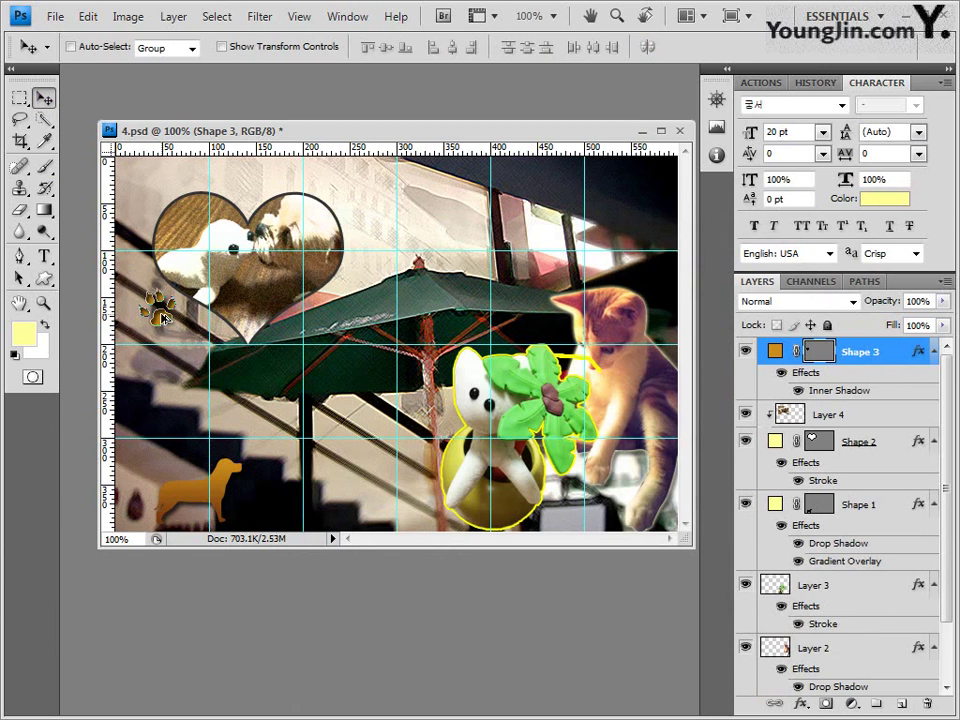
drag(163, 318, 152, 361)
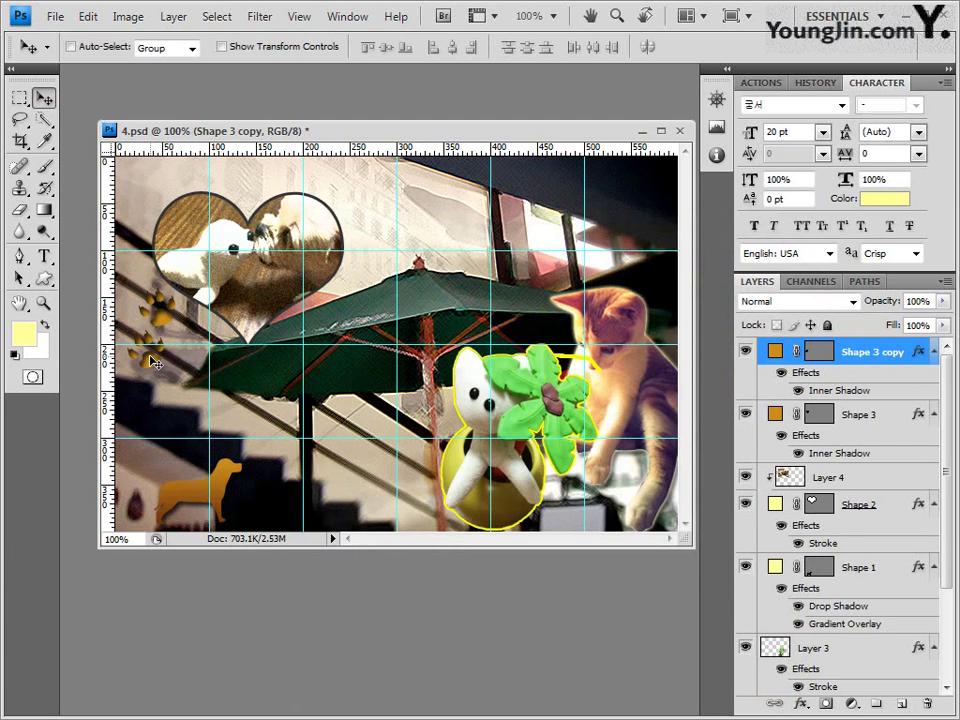
key(ctrl+t)
drag(167, 370, 162, 364)
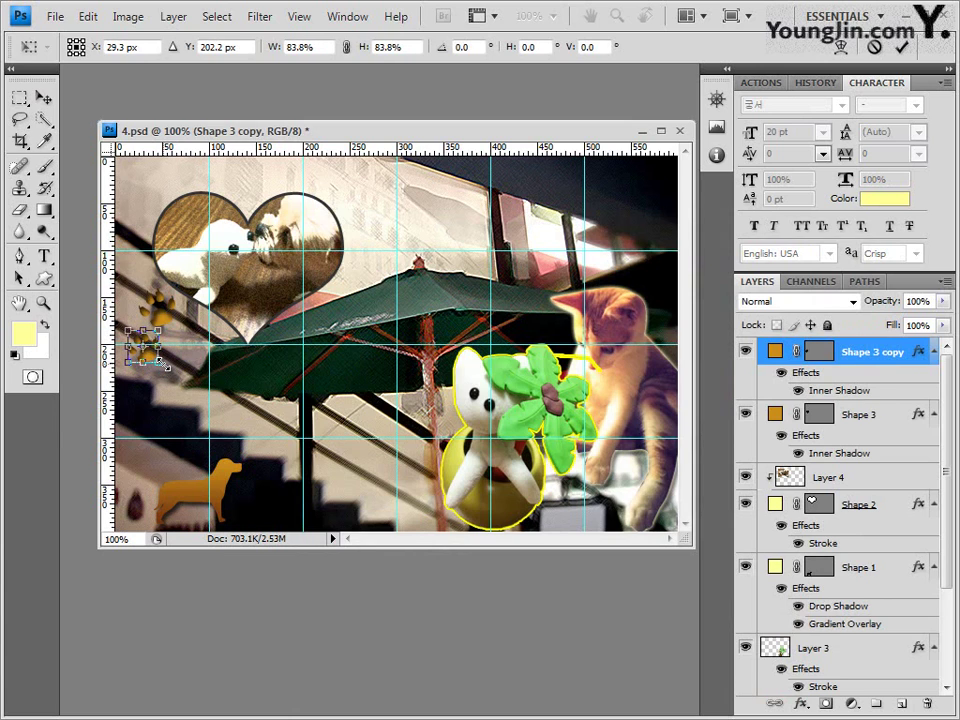
key(Return)
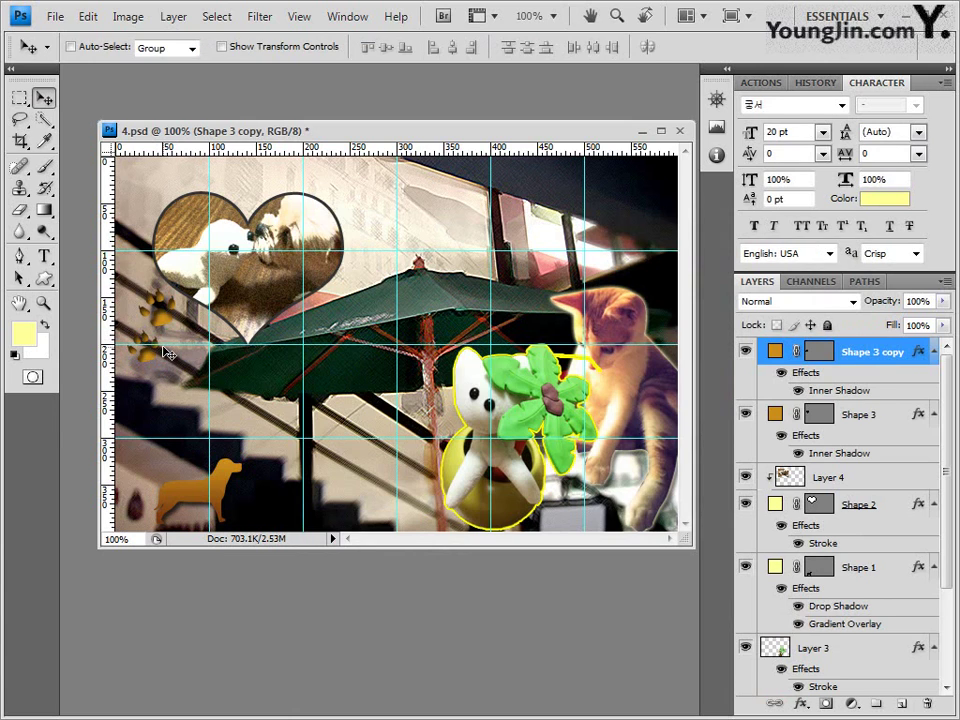
Select the original paw print layer and adjust its position slightly up and to the left, above the copy
drag(168, 354, 166, 315)
key(alt+bracketleft)
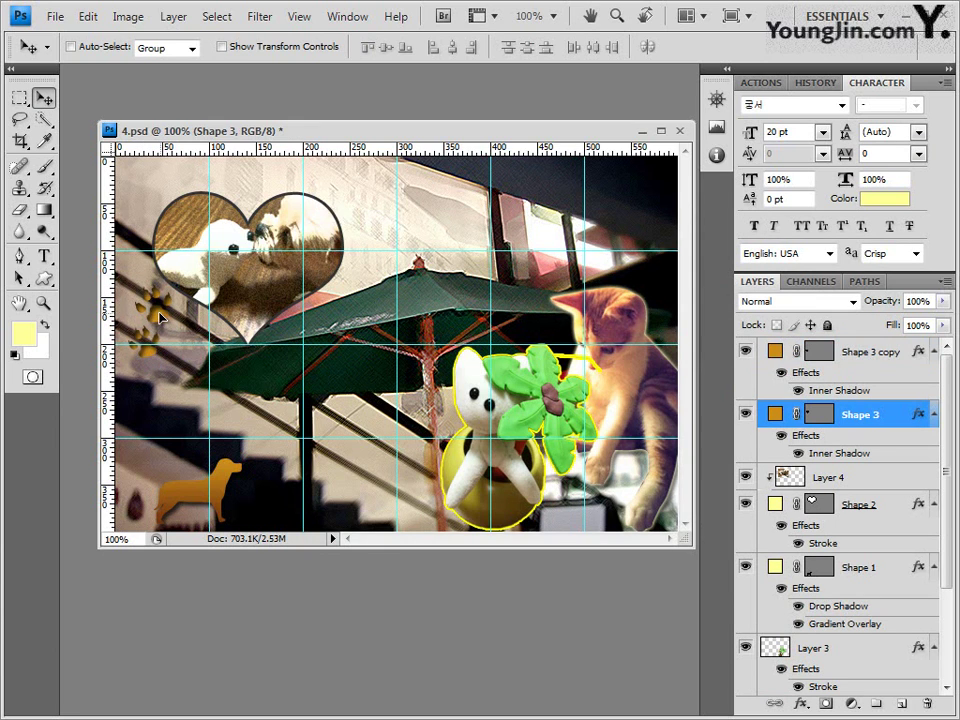
drag(150, 318, 155, 358)
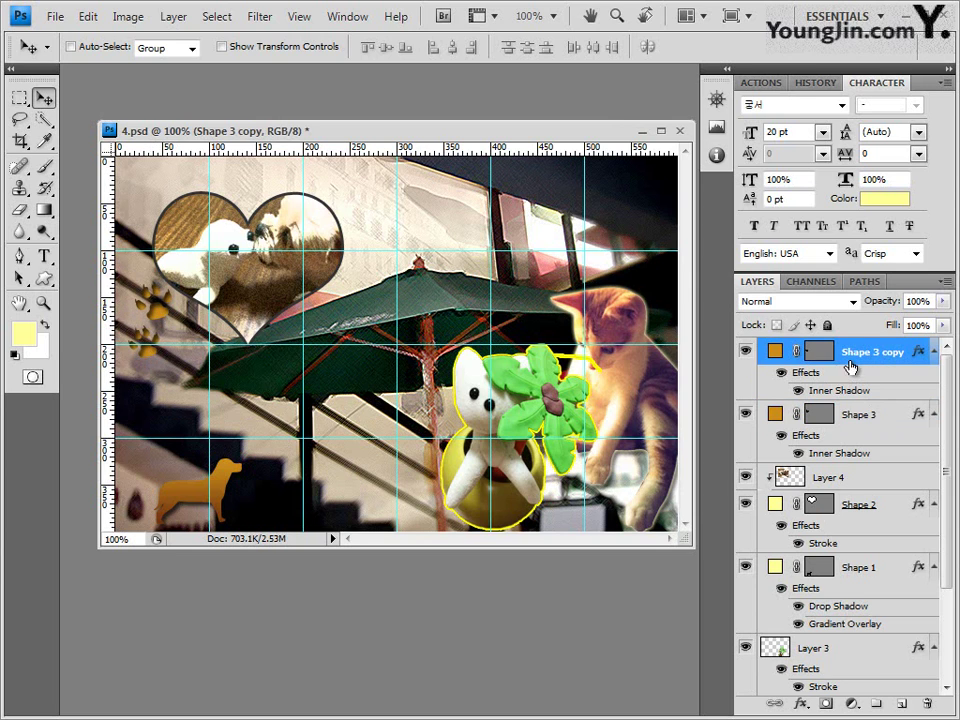
Set the fill color of the duplicated paw print to ffc000
click(825, 353)
double_click(778, 353)
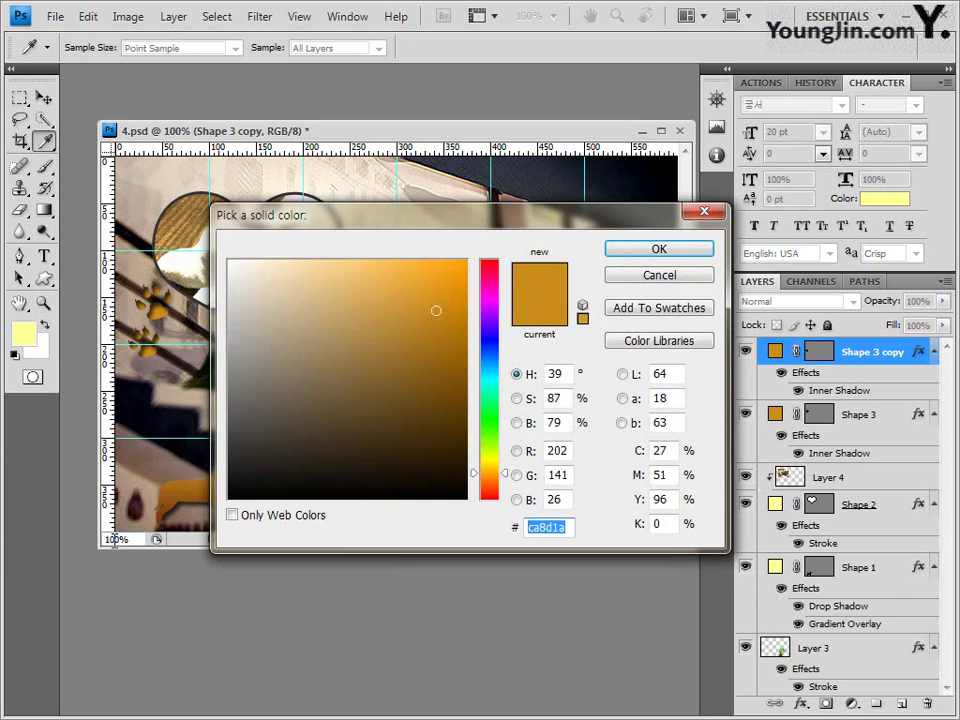
text(ffc0)
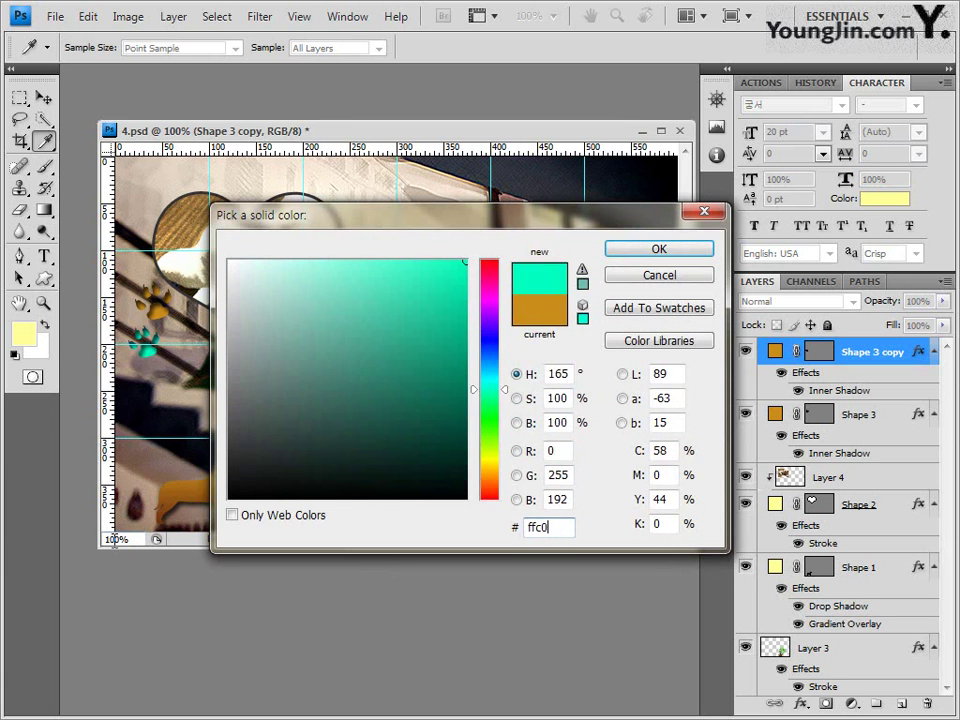
text(00)
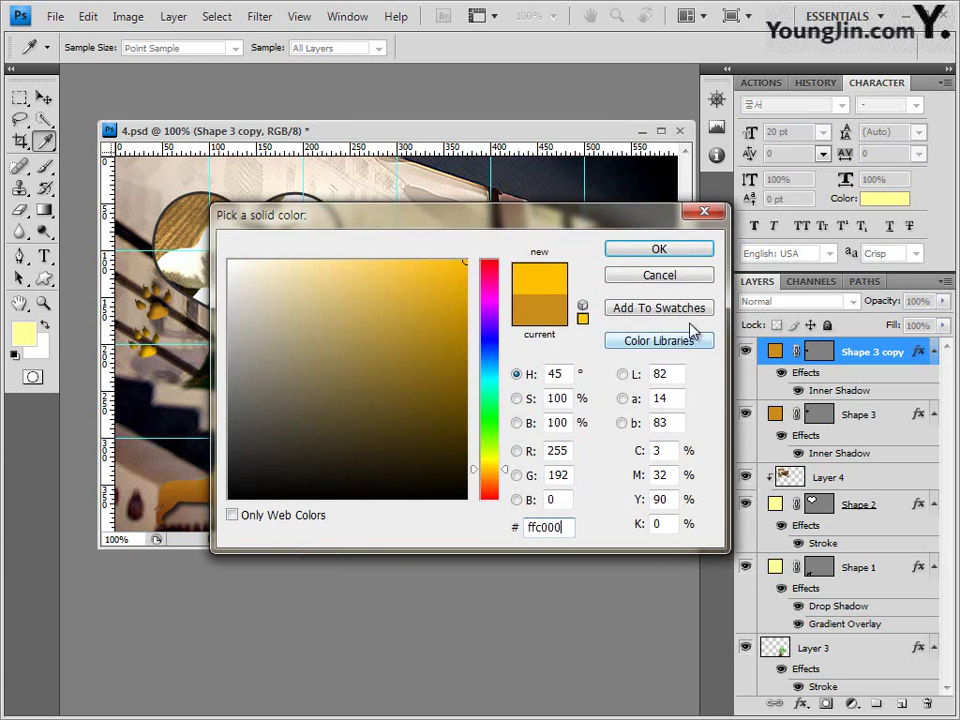
click(662, 250)
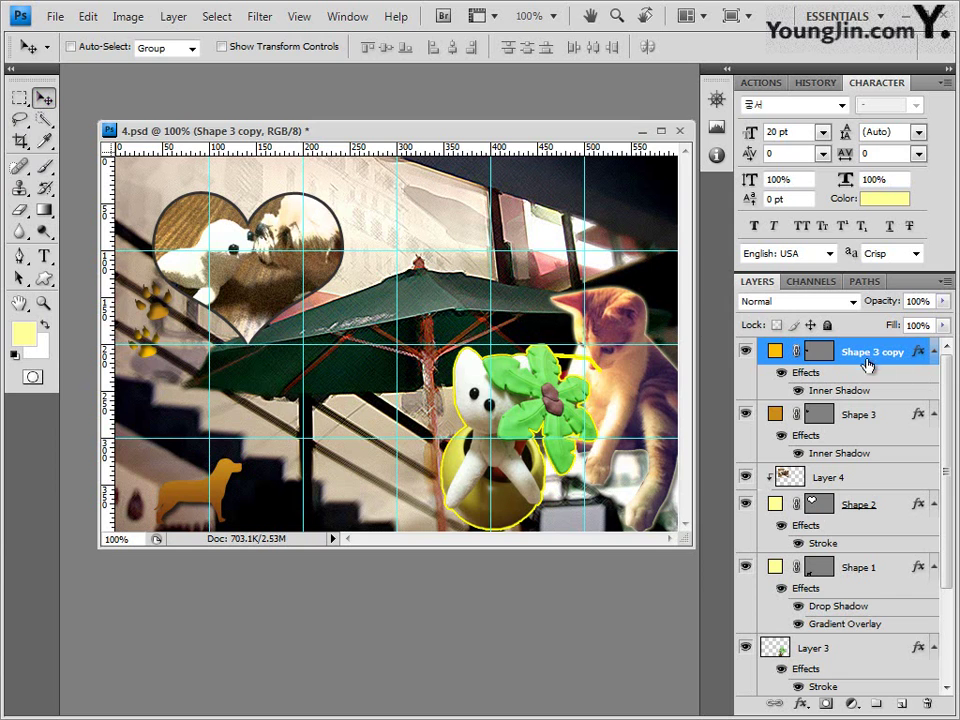
Move the duplicated paw print farther down and to the left, and lower the original paw print slightly beneath the heart's left side
drag(143, 348, 137, 385)
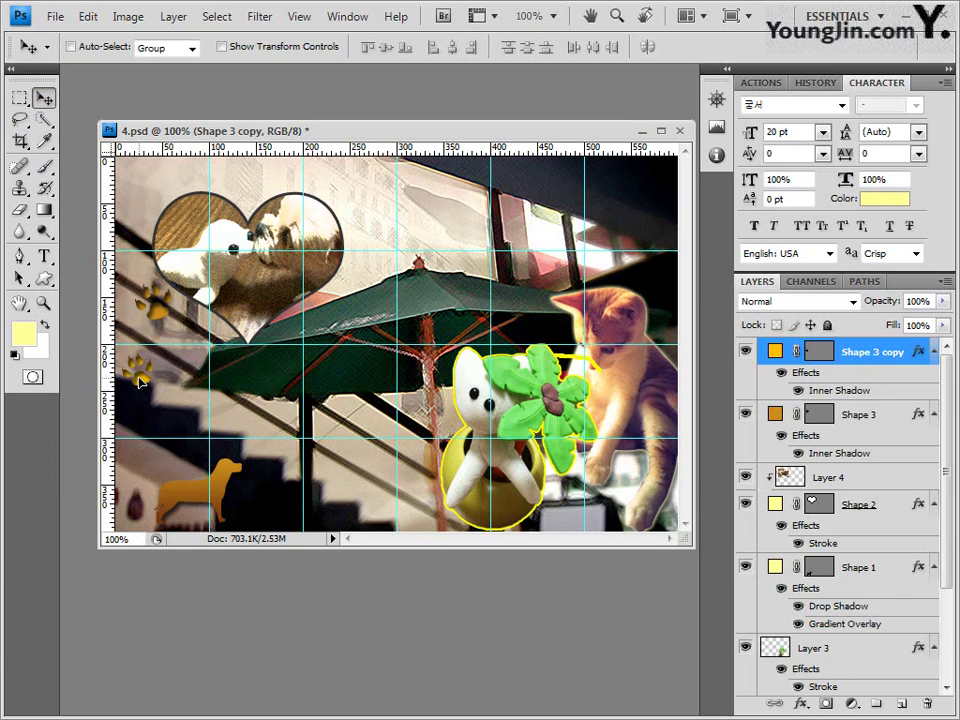
click(873, 418)
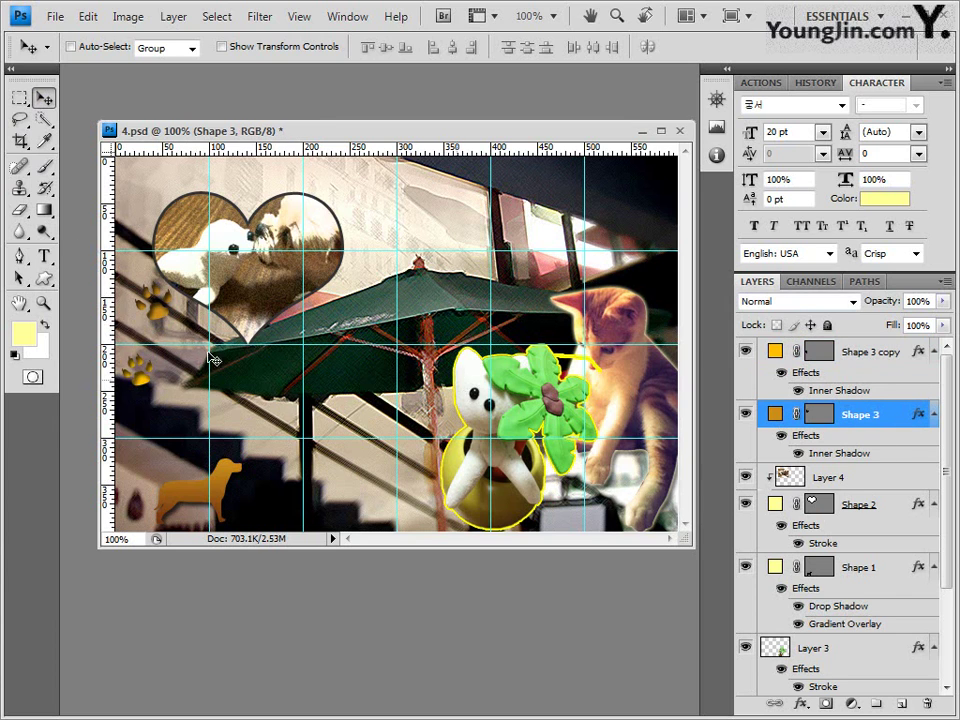
drag(157, 313, 163, 344)
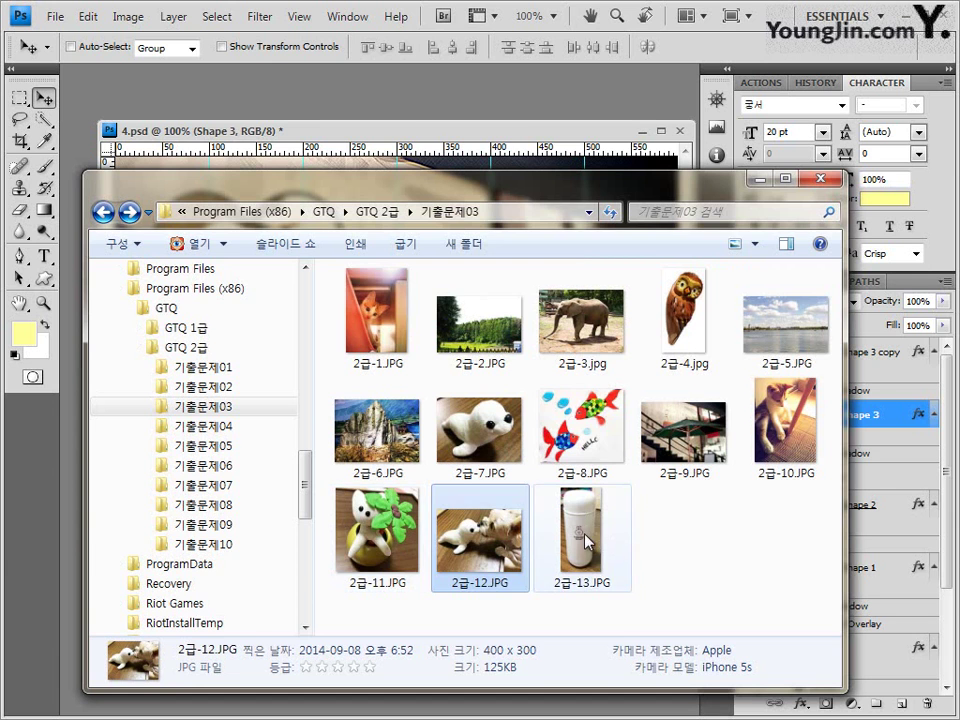
Open 2급-13.JPG from the 기출문제03 folder and float it in its own narrower window over 4.psd
drag(578, 530, 470, 105)
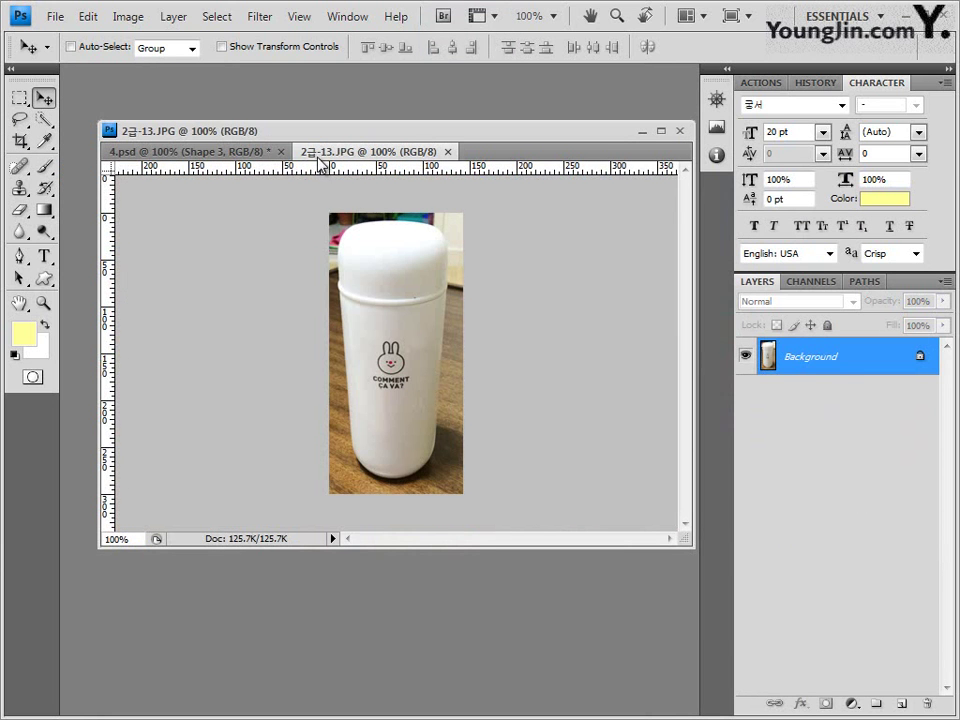
drag(320, 163, 249, 173)
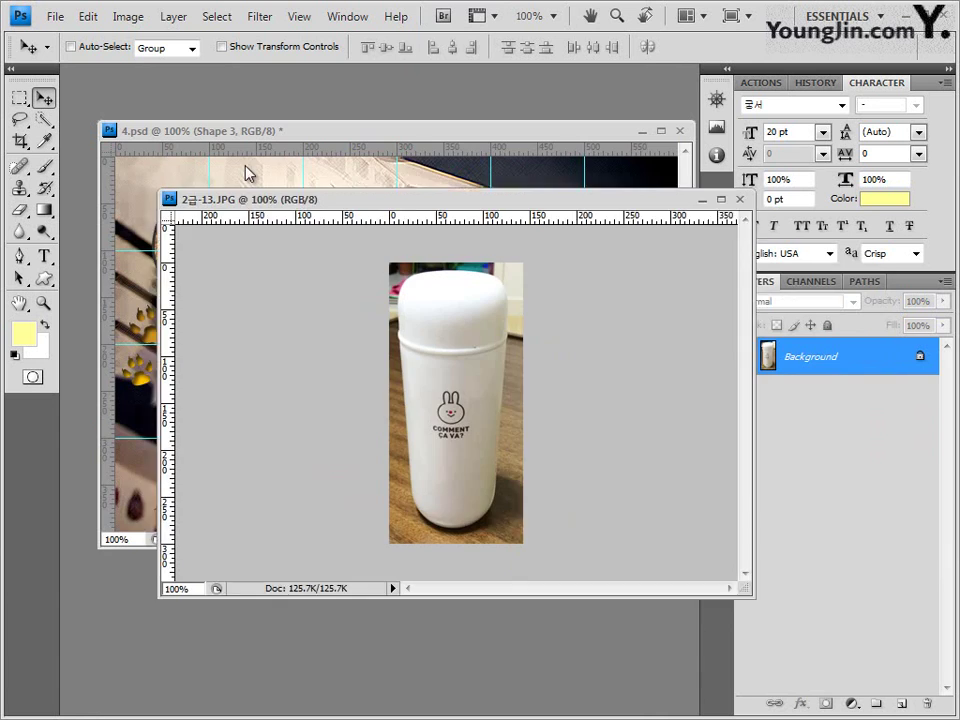
drag(708, 578, 445, 585)
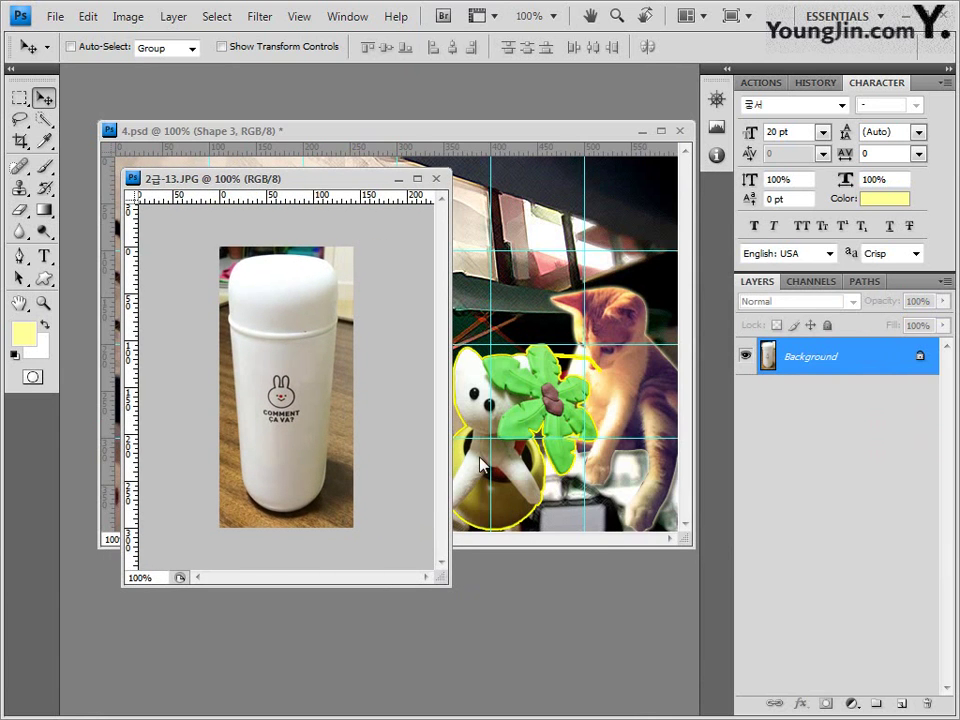
Sample the white bottle's cap with the Magic Wand and set the tolerance to 30
click(46, 121)
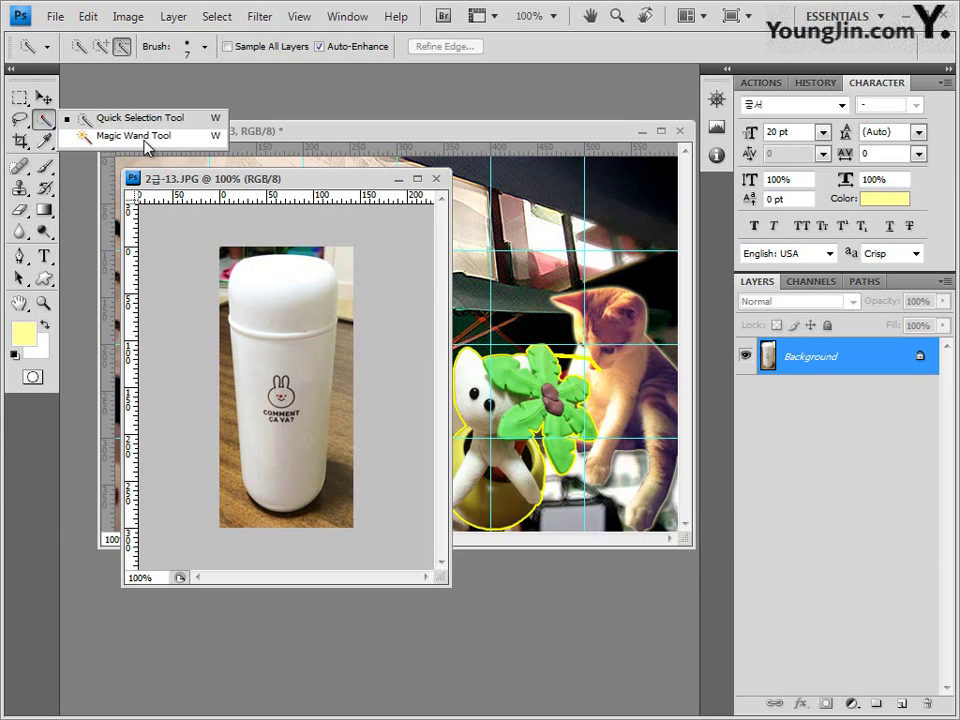
click(146, 140)
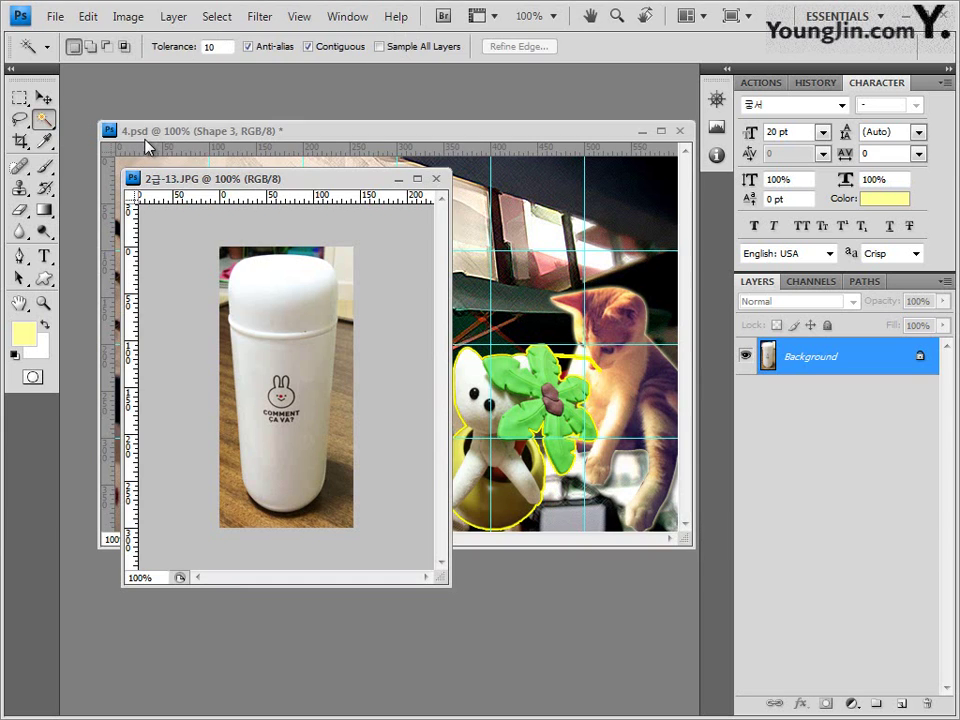
click(283, 290)
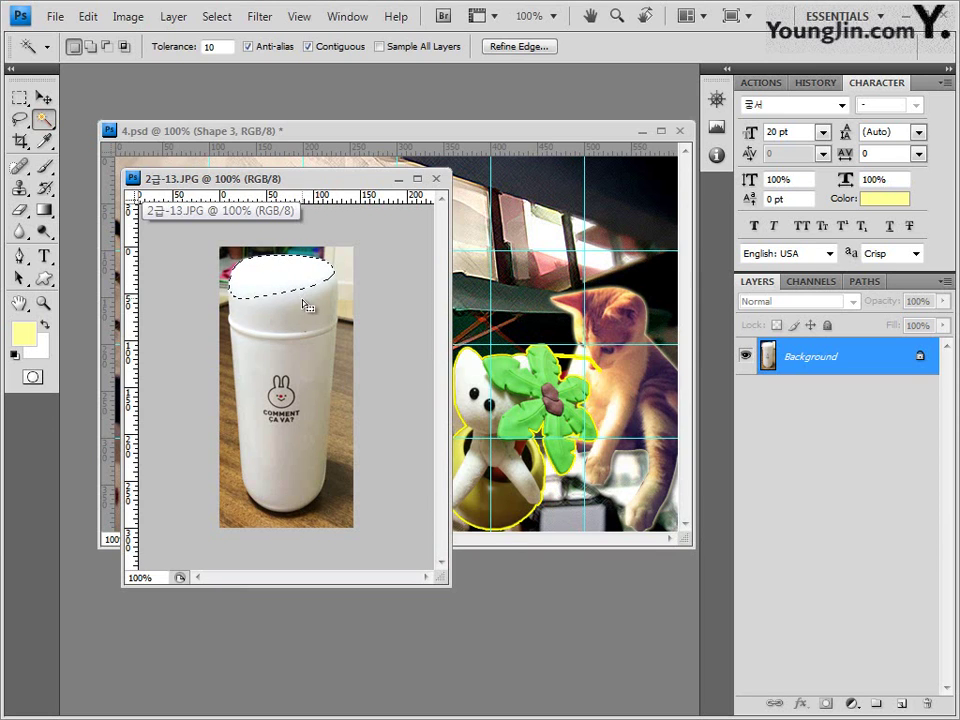
click(311, 302)
double_click(217, 47)
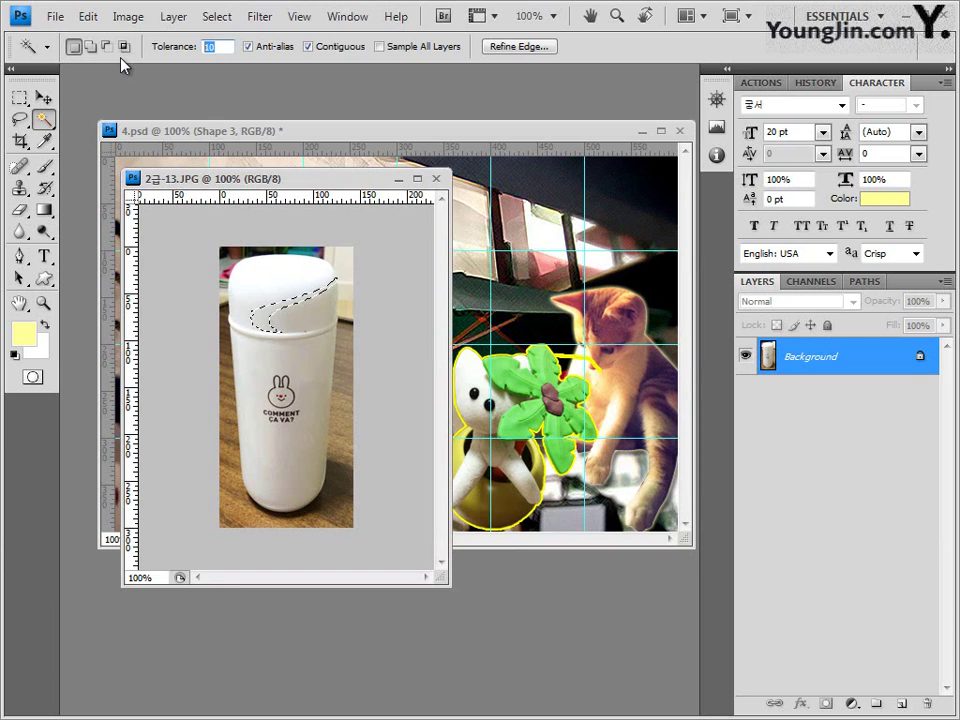
text(30)
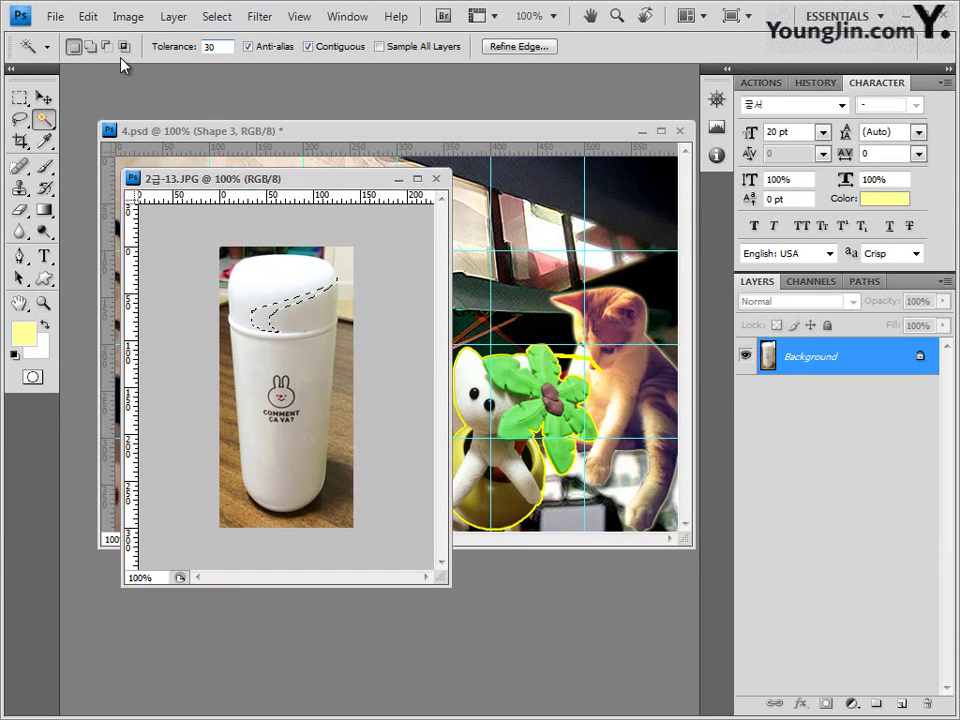
Build a selection covering the bottle's white cap and body by adding adjoining areas with the Magic Wand
click(280, 300)
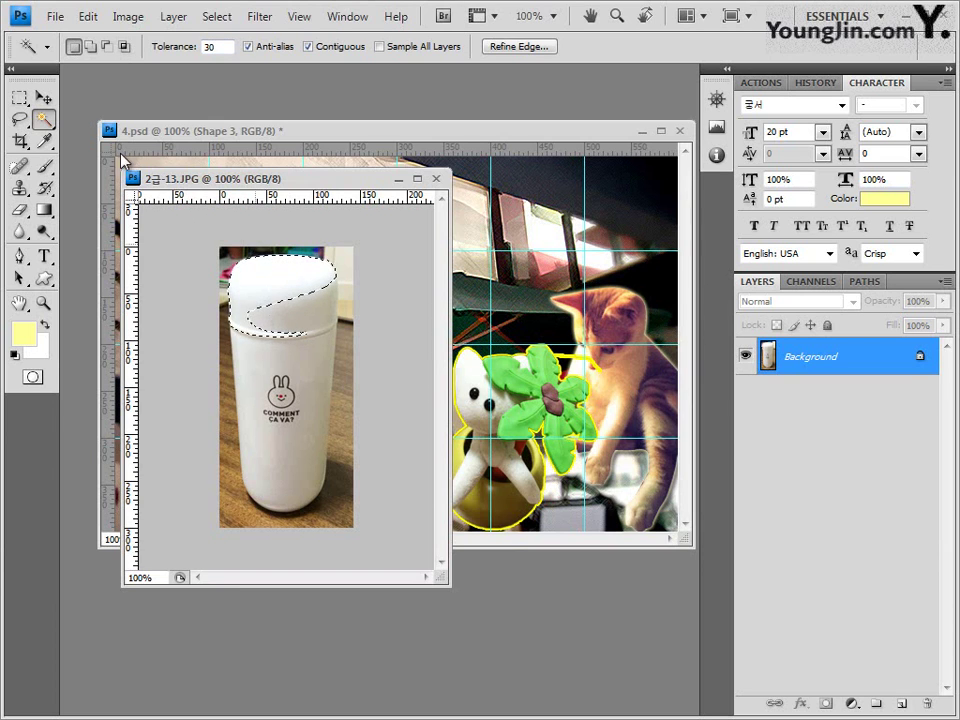
shift+click(298, 318)
shift+click(272, 320)
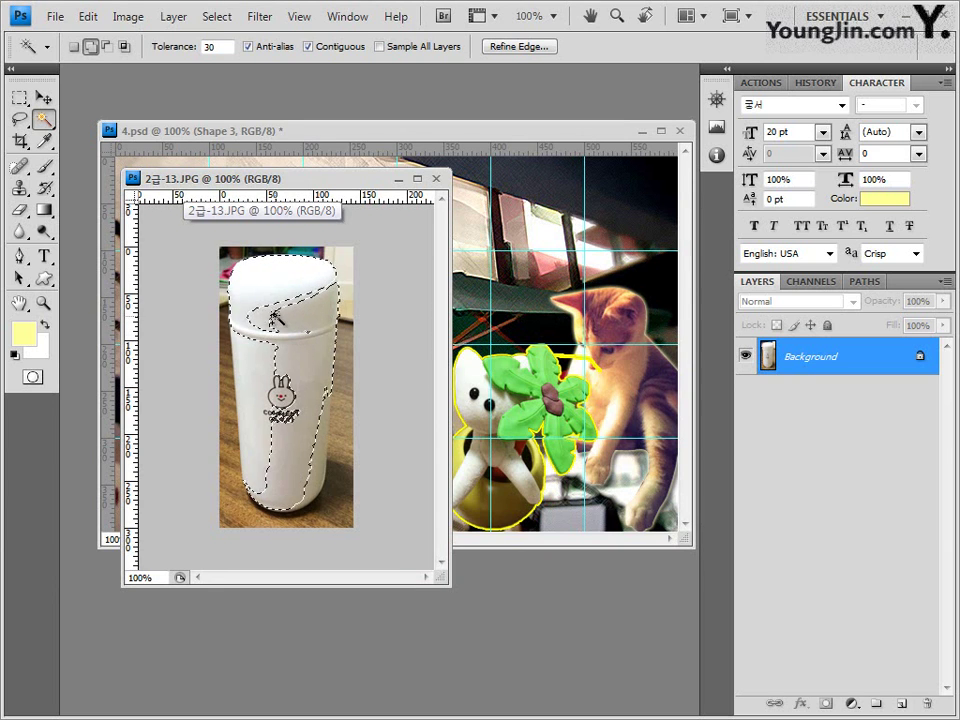
click(300, 424)
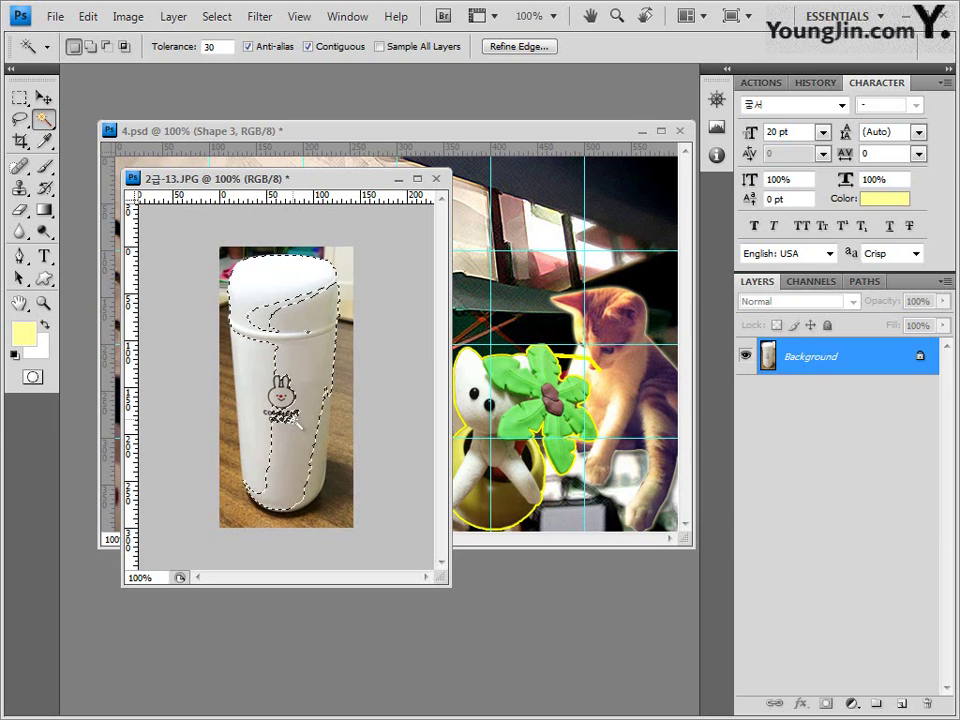
shift+click(258, 384)
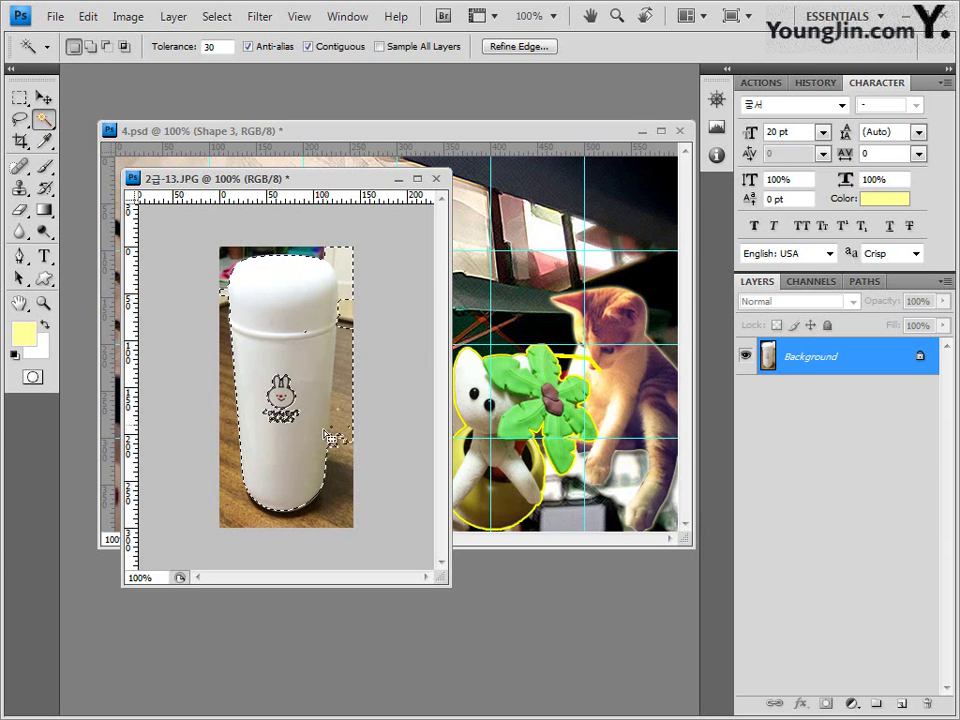
shift+click(354, 298)
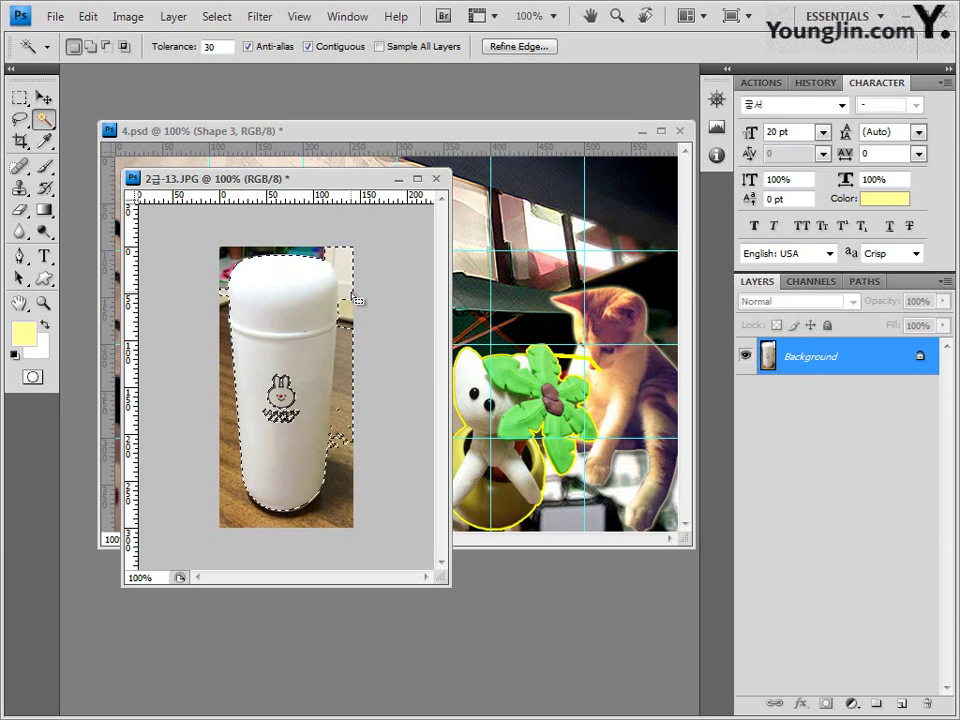
Subtract the excess background along the bottle's right side from the selection with the Lasso tool
click(22, 120)
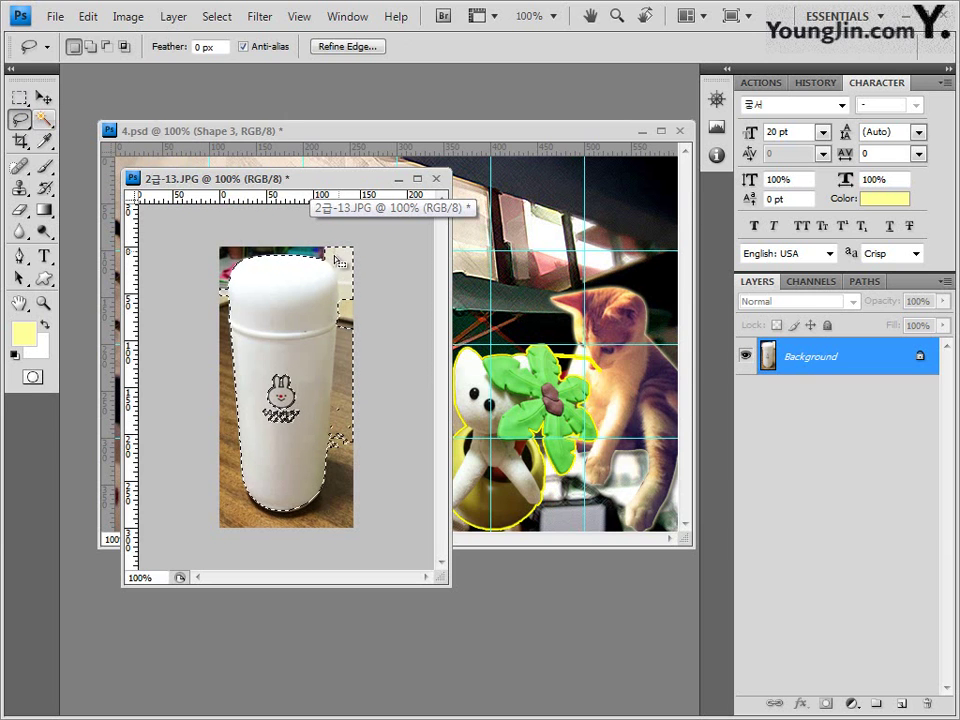
key(alt)
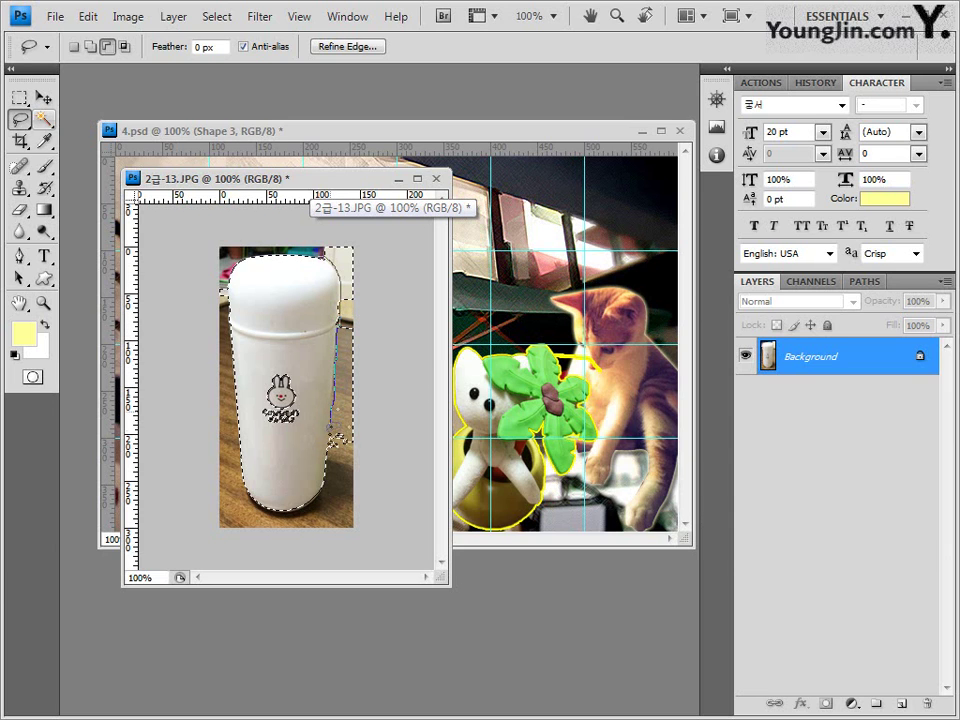
drag(357, 497, 354, 504)
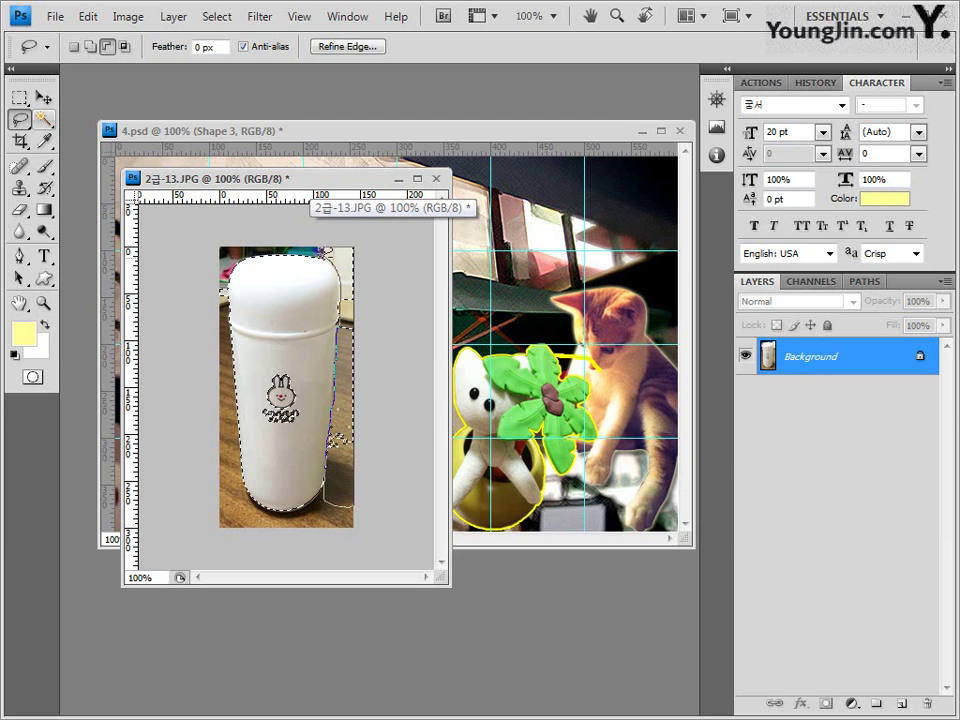
drag(345, 240, 370, 275)
key(alt)
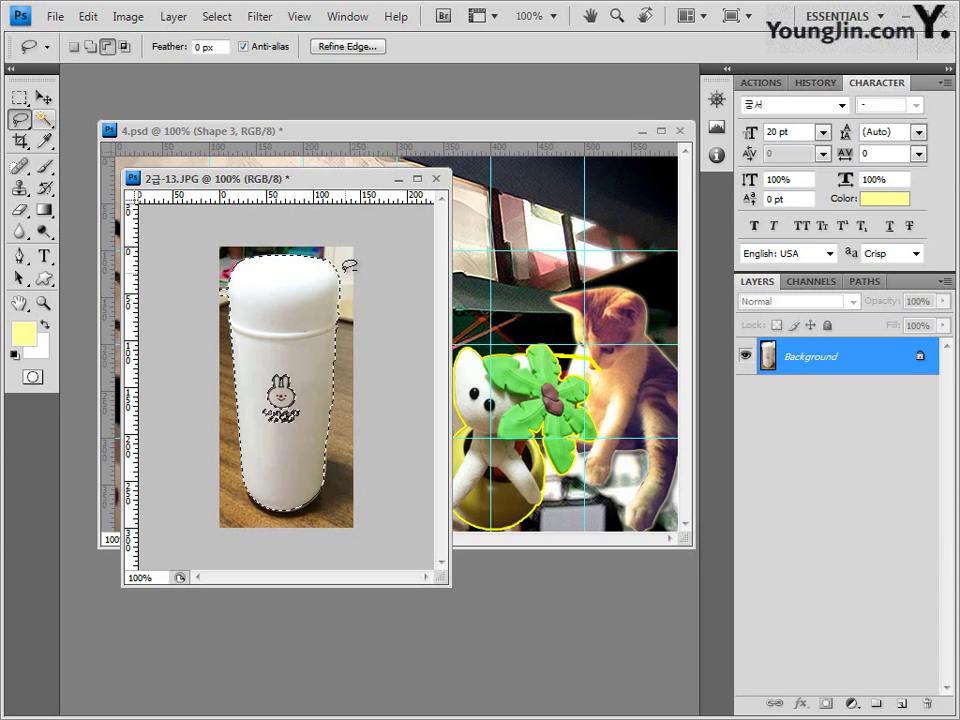
mouse_move(343, 272)
mouse_down()
mouse_move(347, 314)
mouse_move(361, 288)
mouse_move(348, 255)
mouse_up()
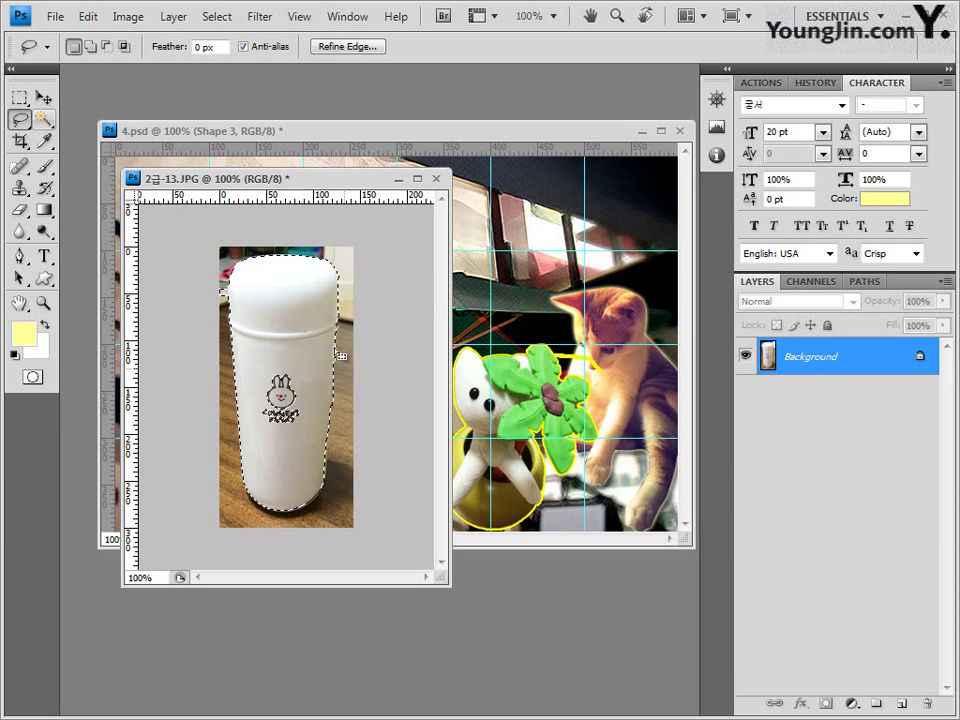
Include the rabbit logo and lettering in the bottle selection and trim the stray area beside the cap's left edge
mouse_move(304, 379)
mouse_down()
mouse_move(249, 429)
mouse_move(300, 412)
mouse_up()
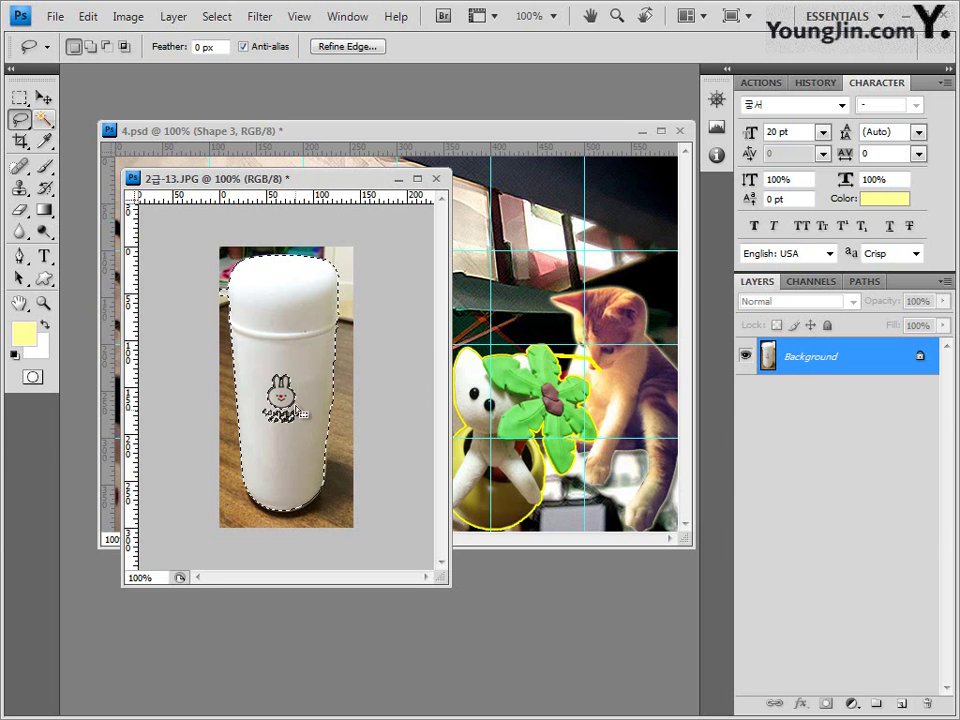
key(shift)
drag(305, 367, 286, 352)
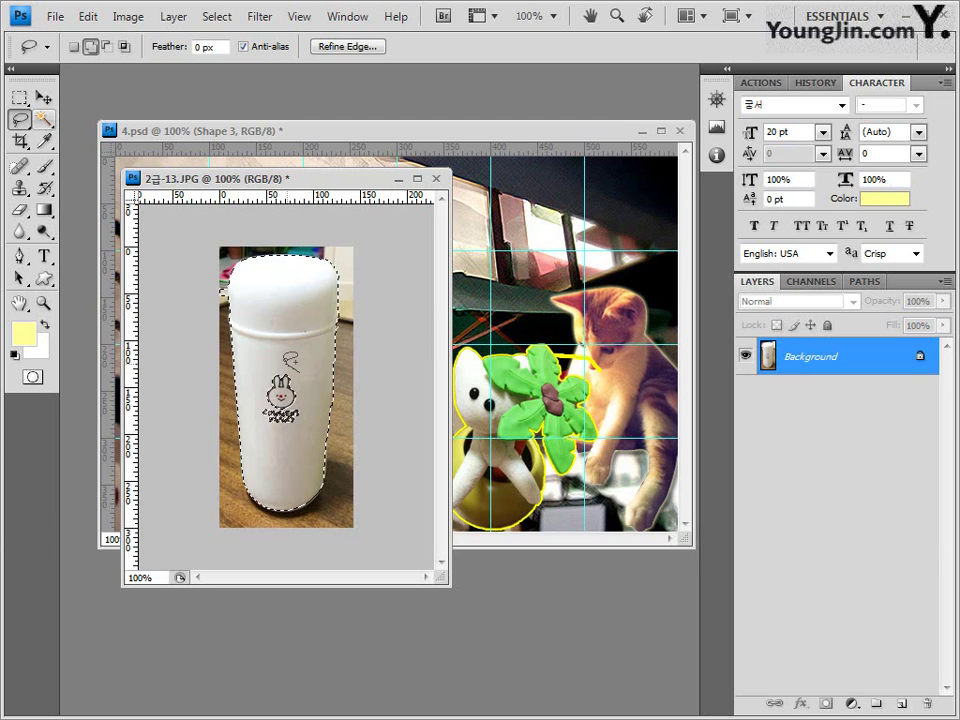
key(Escape)
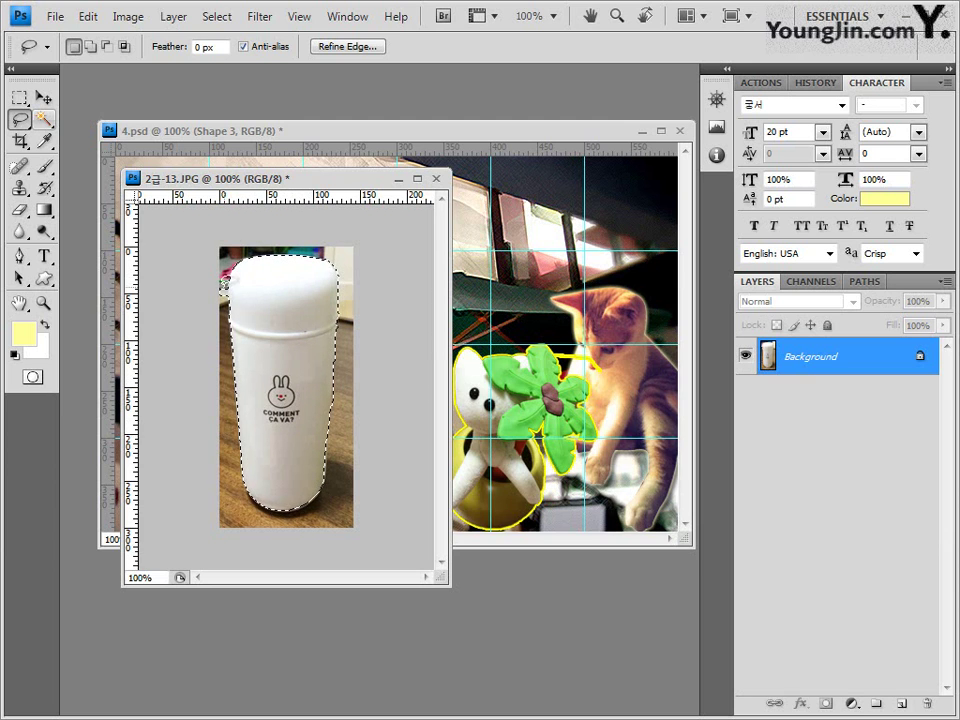
key(alt)
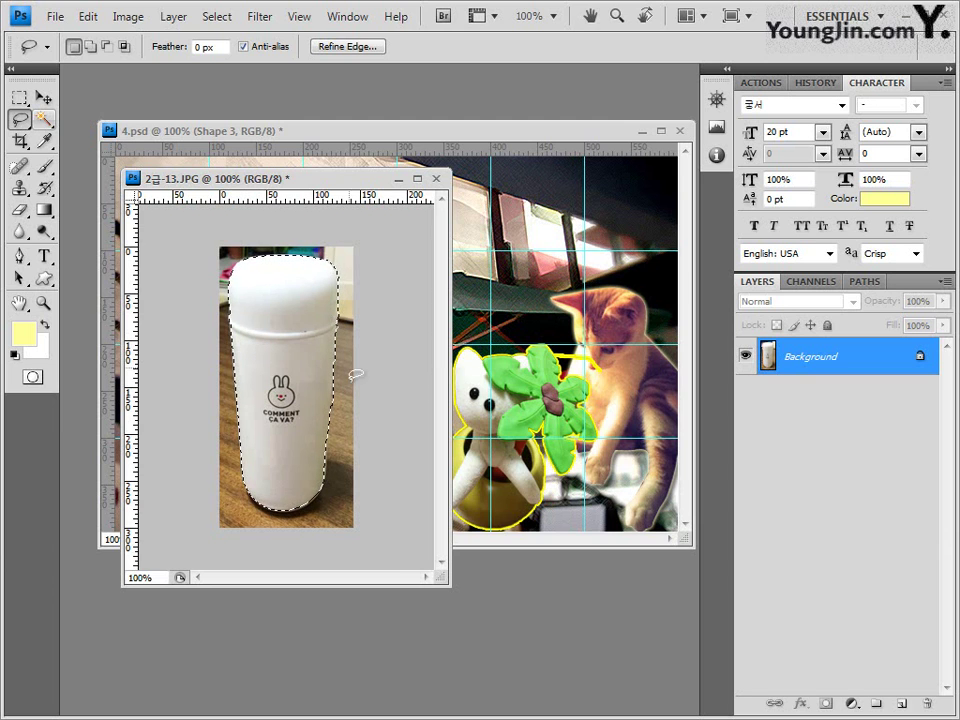
key(shift+alt)
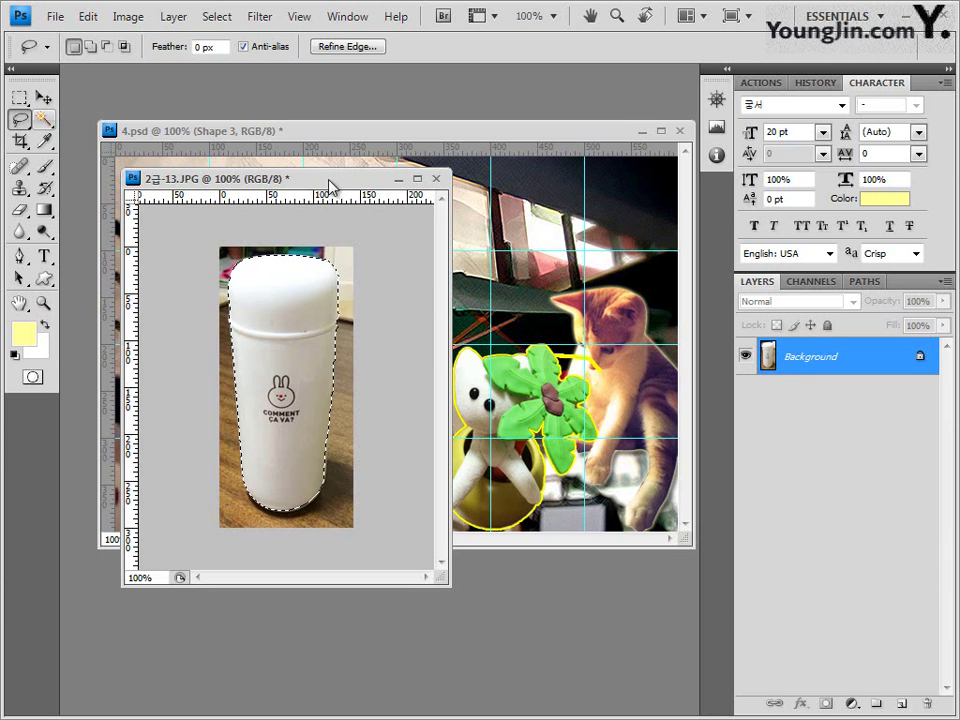
Copy the selected bottle and paste it into 4.psd as a new layer
drag(327, 182, 552, 257)
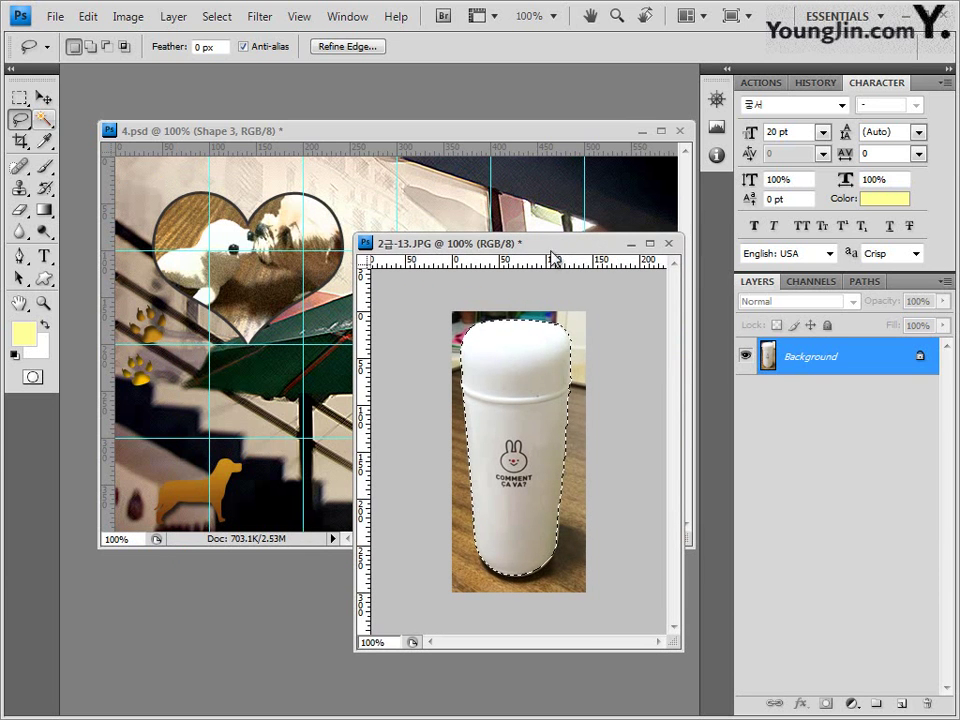
click(474, 135)
key(ctrl+v)
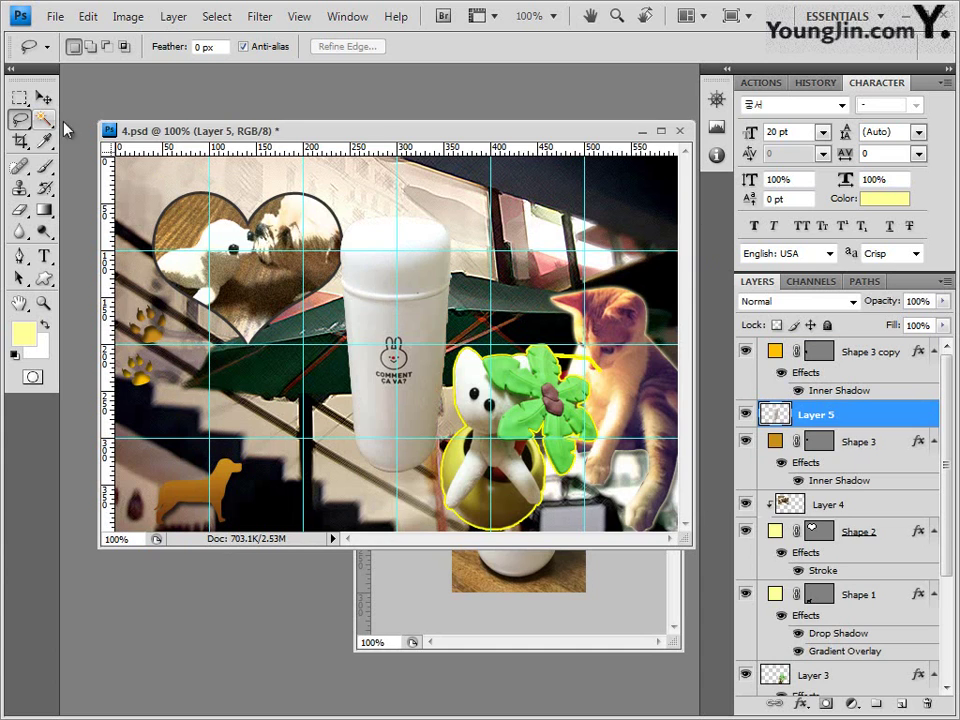
Scale the bottle proportionally to about 65%, rotate it about 14.3°, and place it just right of the dog shape
click(45, 99)
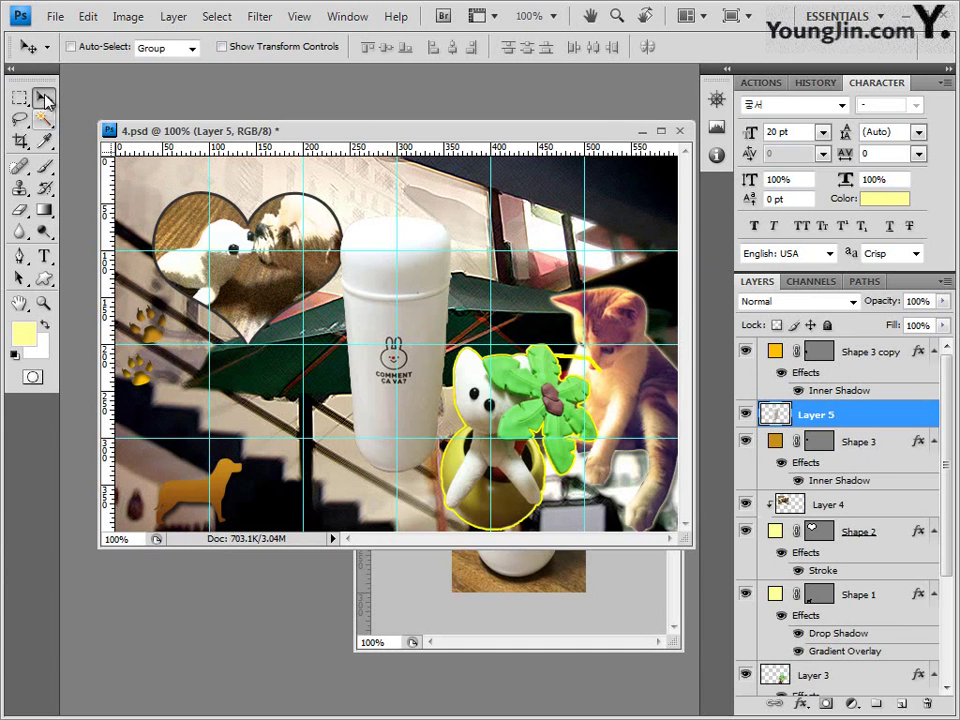
key(ctrl+t)
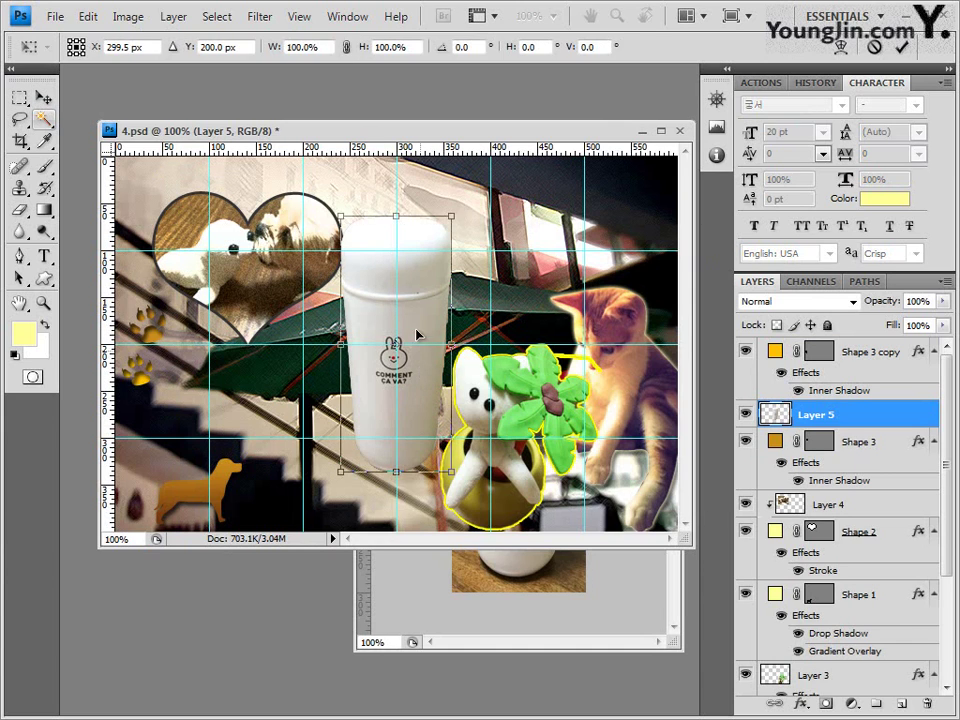
drag(410, 305, 307, 353)
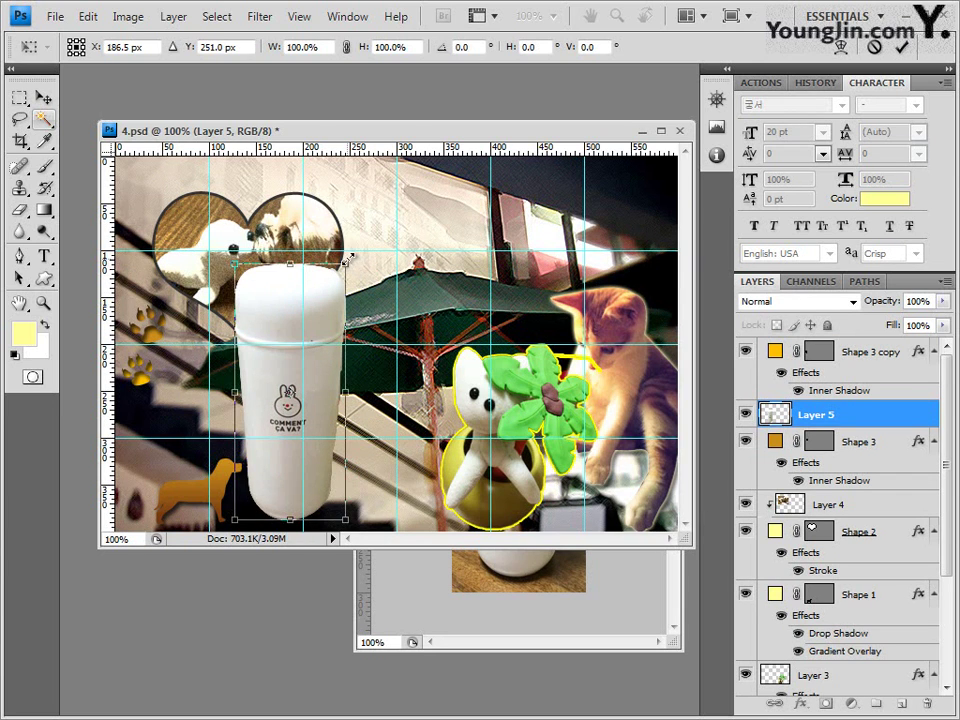
drag(358, 272, 344, 349)
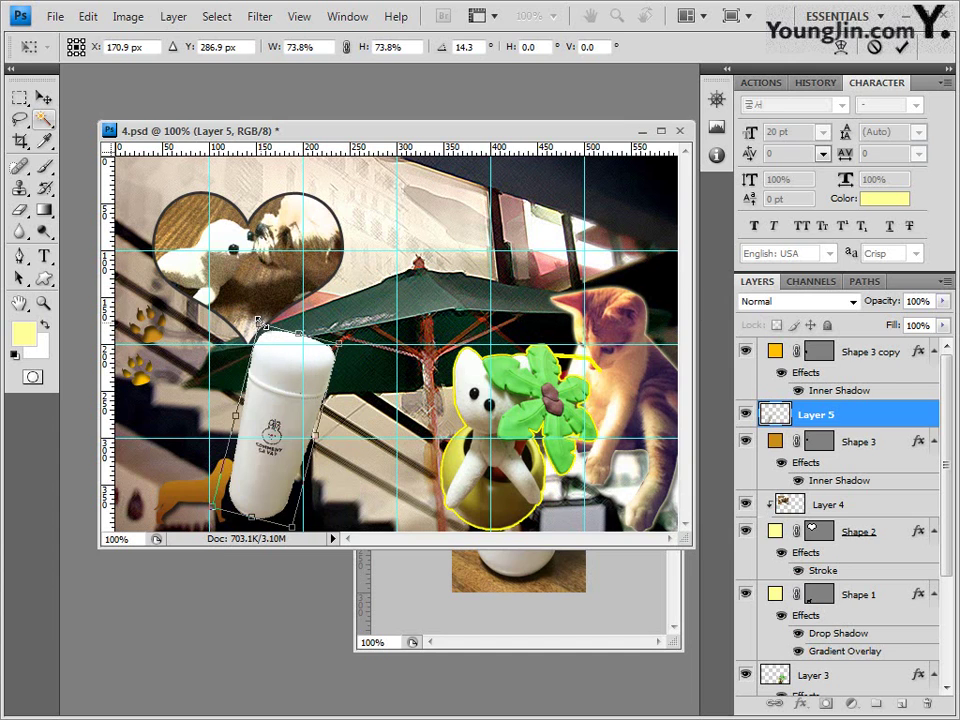
drag(258, 321, 310, 390)
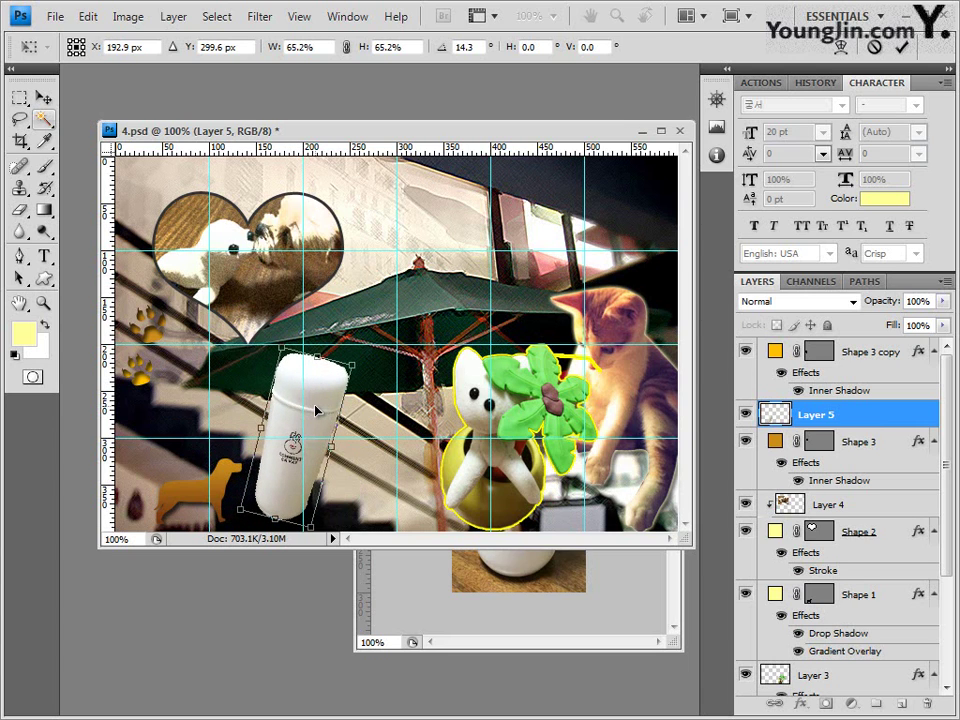
key(Return)
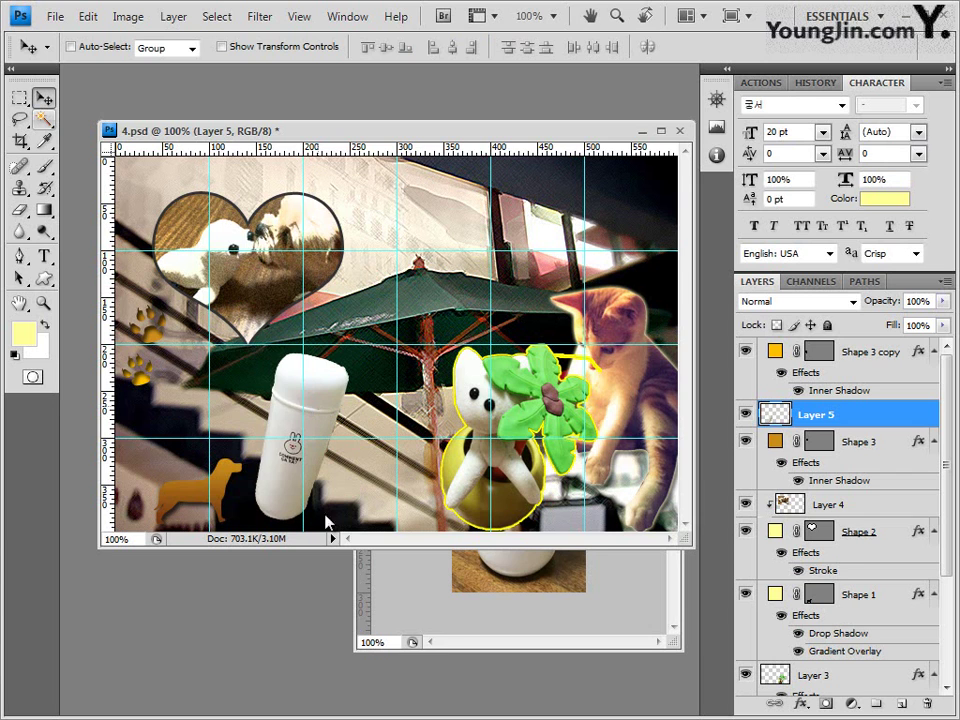
Bring the bottle source photo 2급-13.JPG forward and close it, leaving only 4.psd open
click(480, 652)
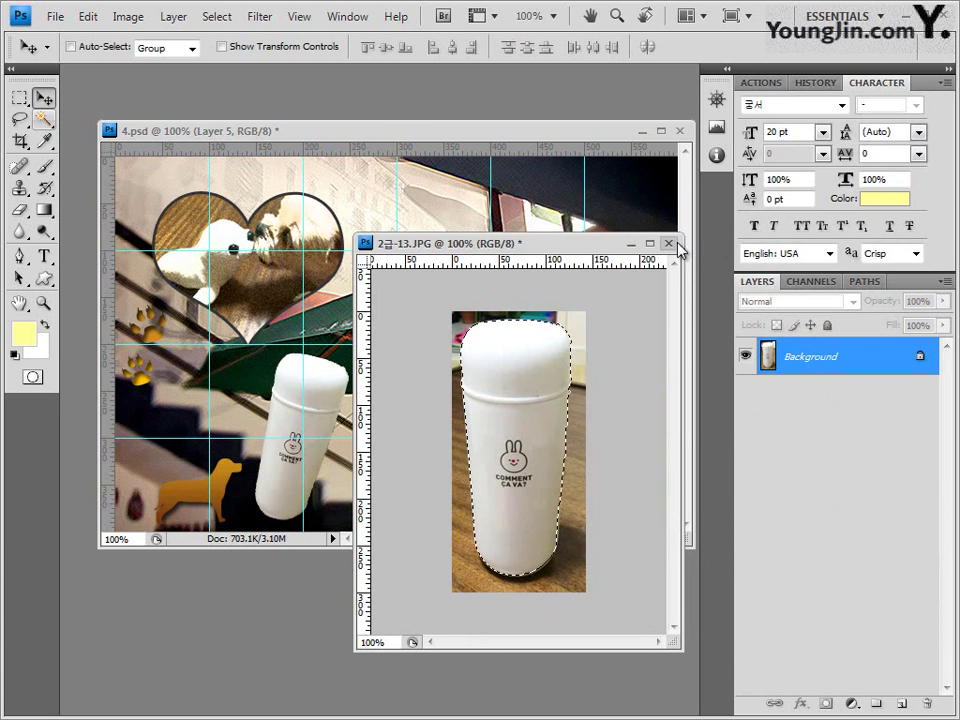
click(668, 243)
click(527, 401)
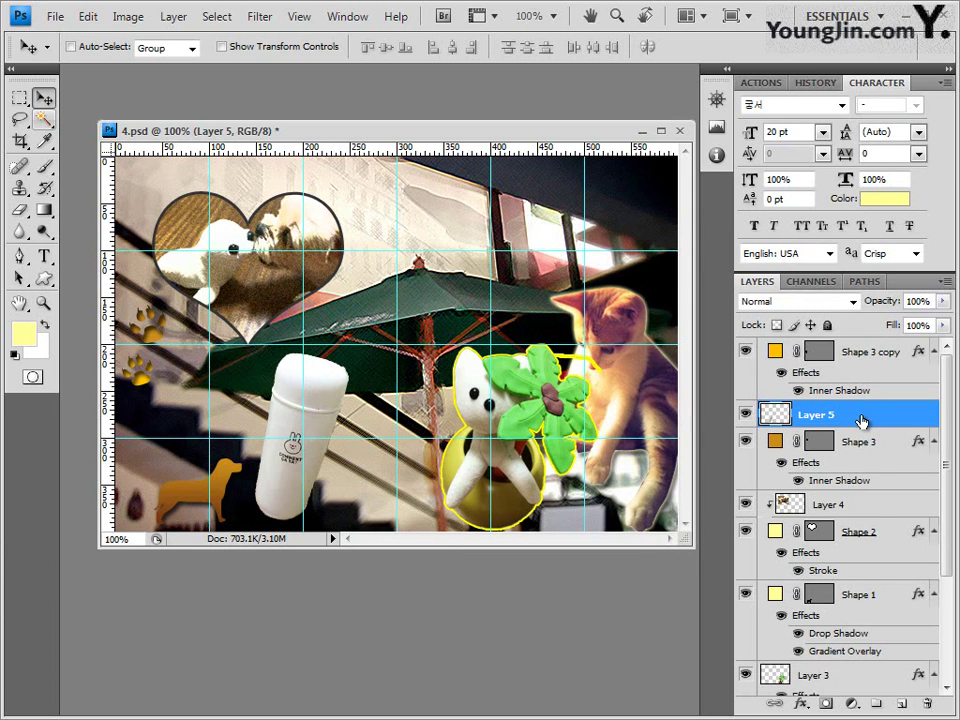
Add a default Inner Bevel effect to the bottle layer and move the layer to the top of the stack
click(800, 705)
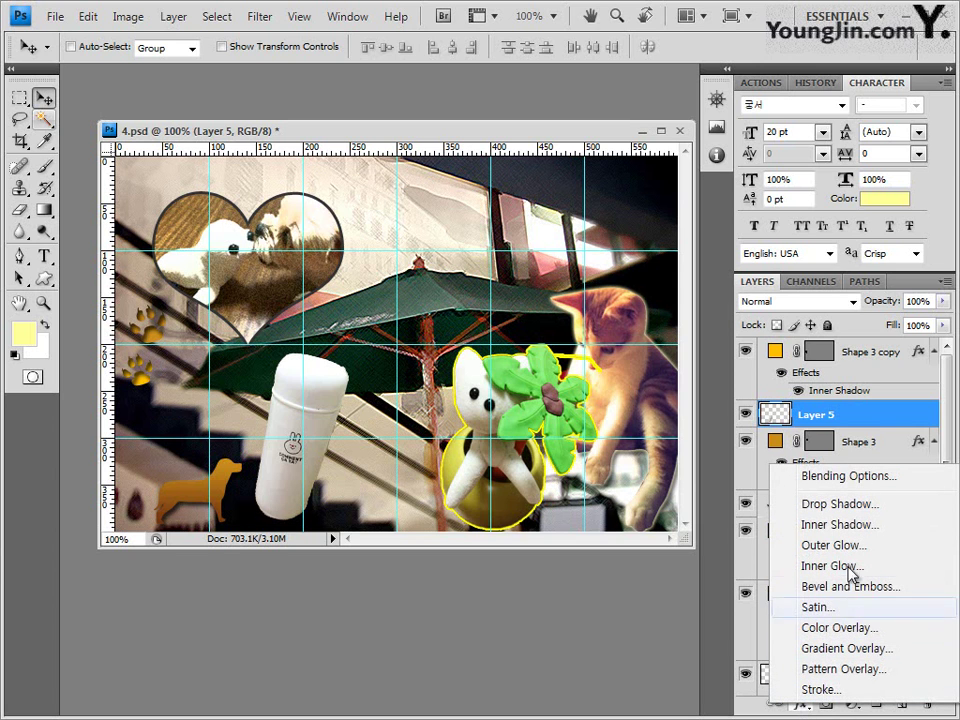
click(850, 587)
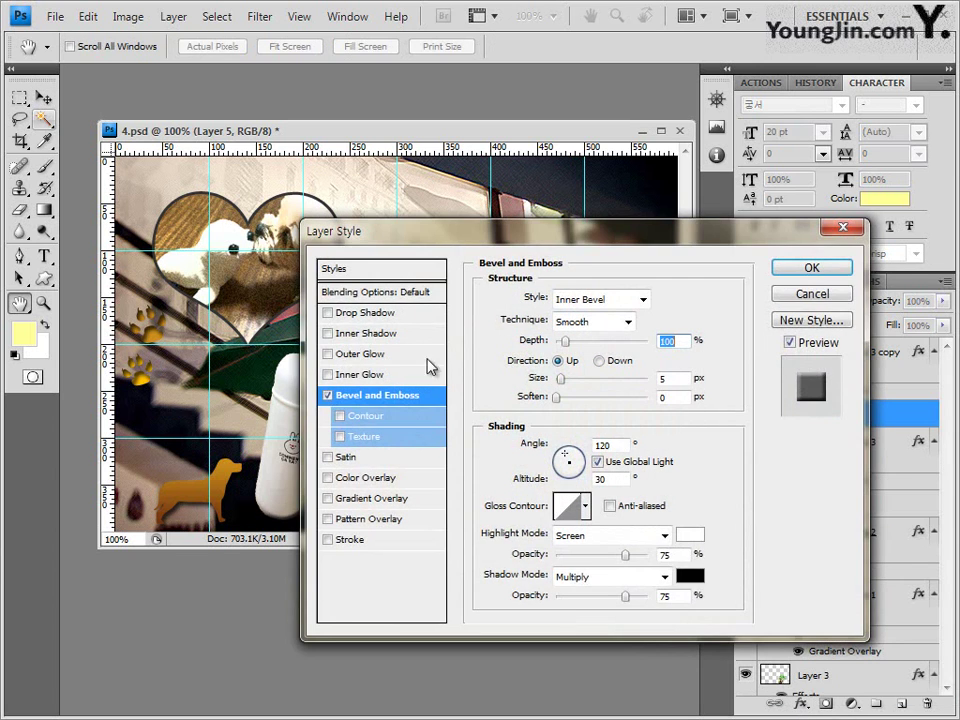
click(834, 275)
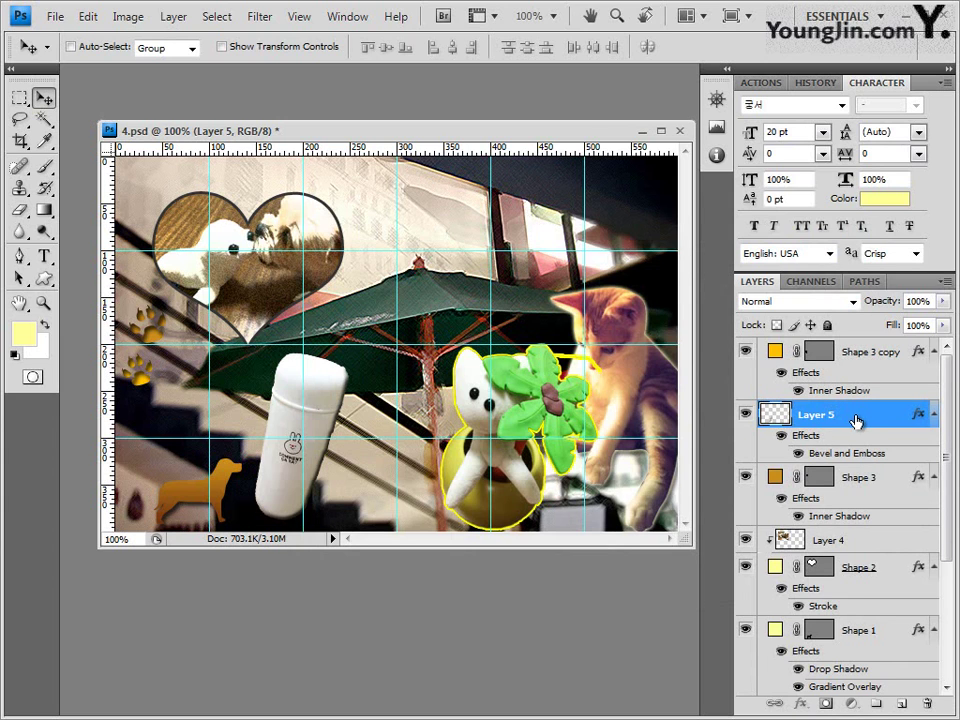
drag(855, 421, 828, 348)
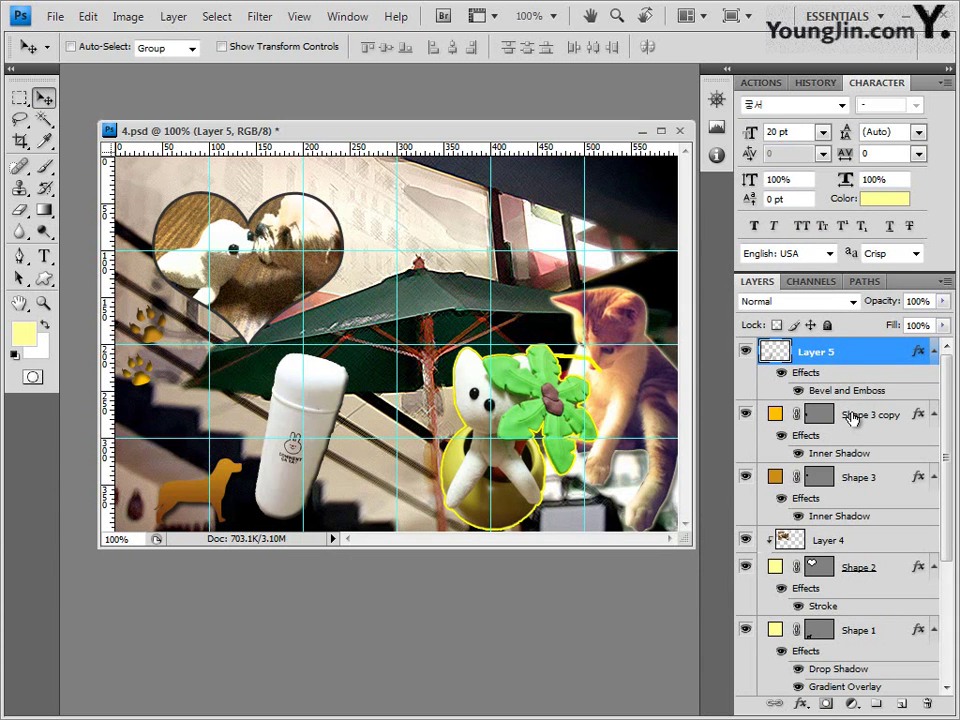
Start a horizontal text layer at the parasol's tip, set in Times New Roman Regular at 50 pt
click(44, 257)
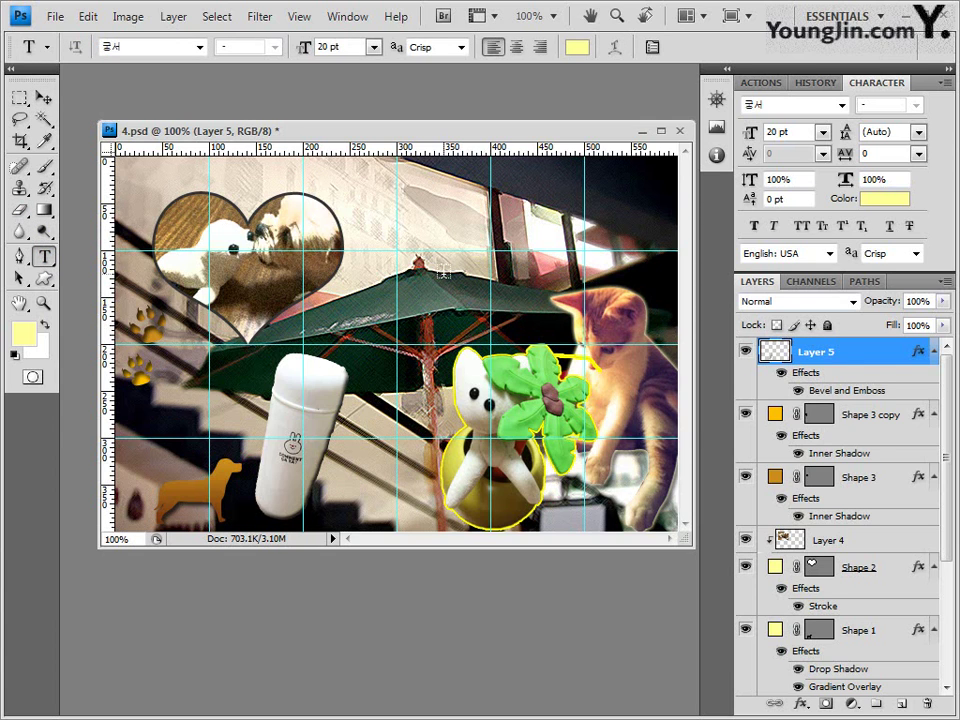
click(418, 262)
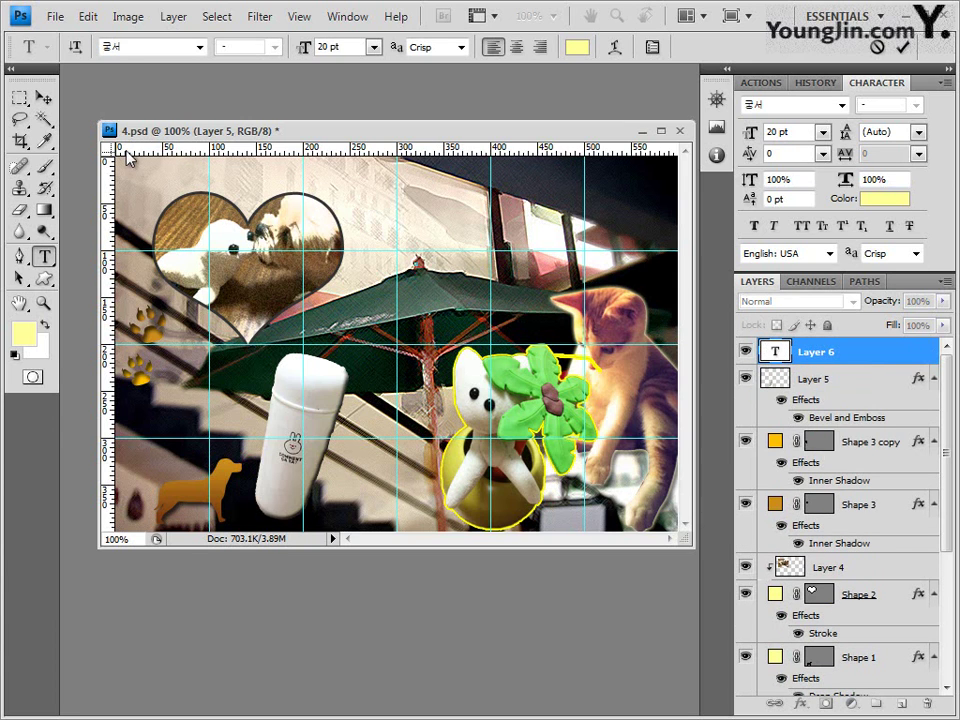
click(199, 47)
drag(396, 150, 382, 575)
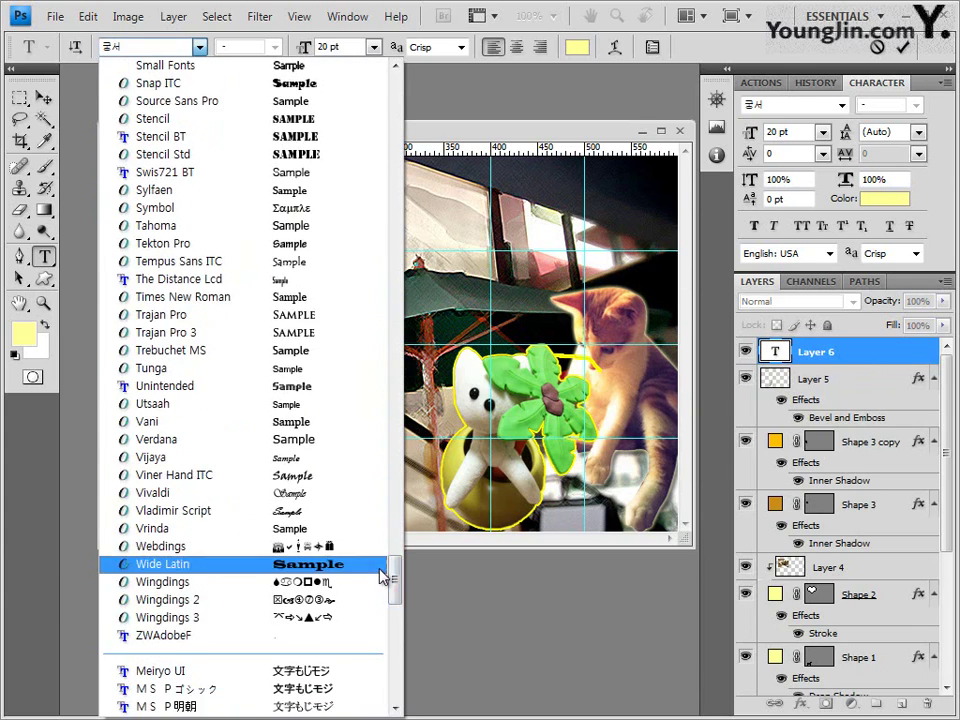
click(165, 297)
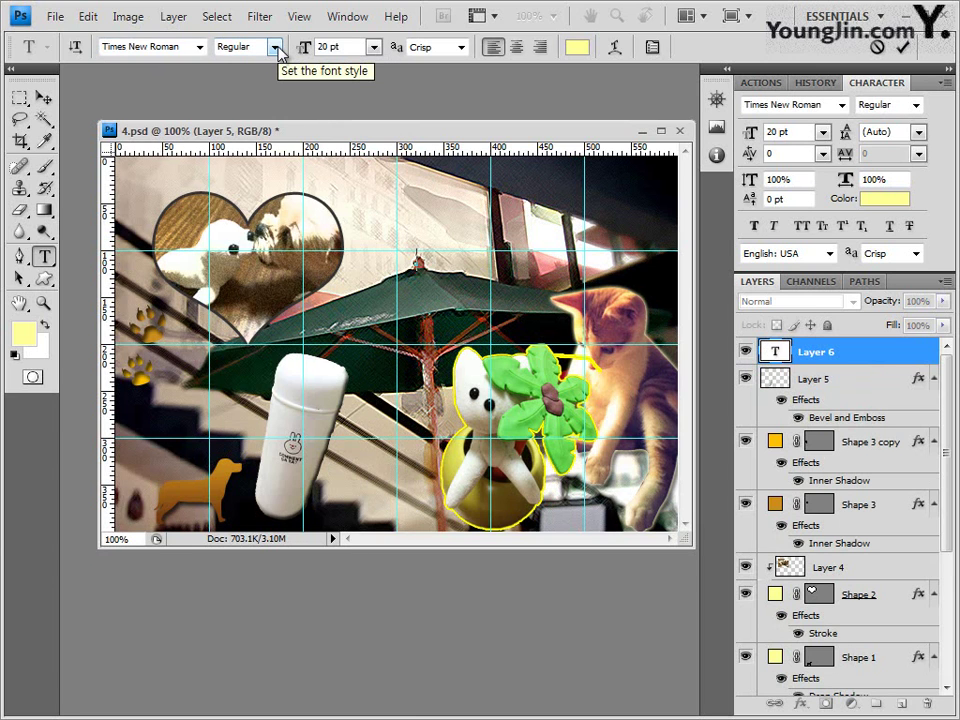
click(335, 46)
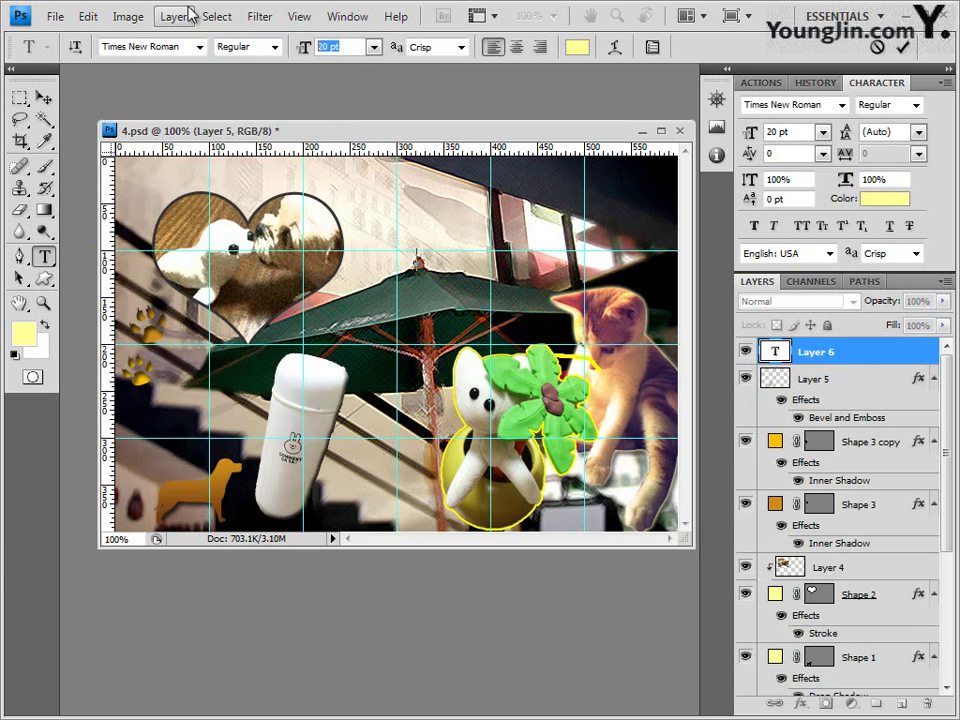
text(50)
key(Return)
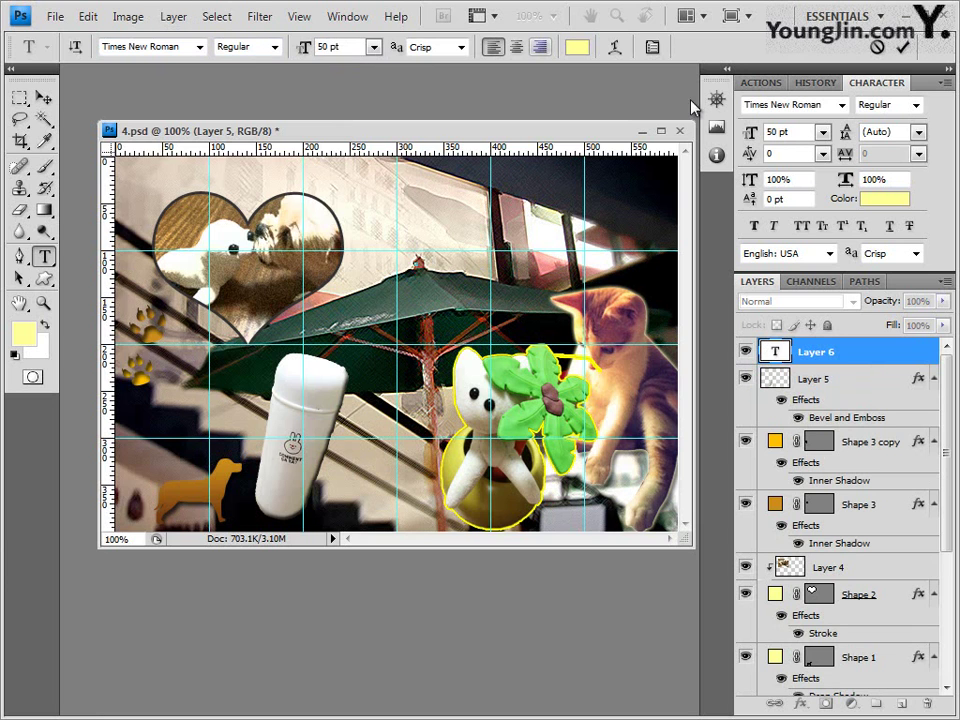
Set the new text layer's colour to white (ffffff)
click(576, 49)
double_click(561, 527)
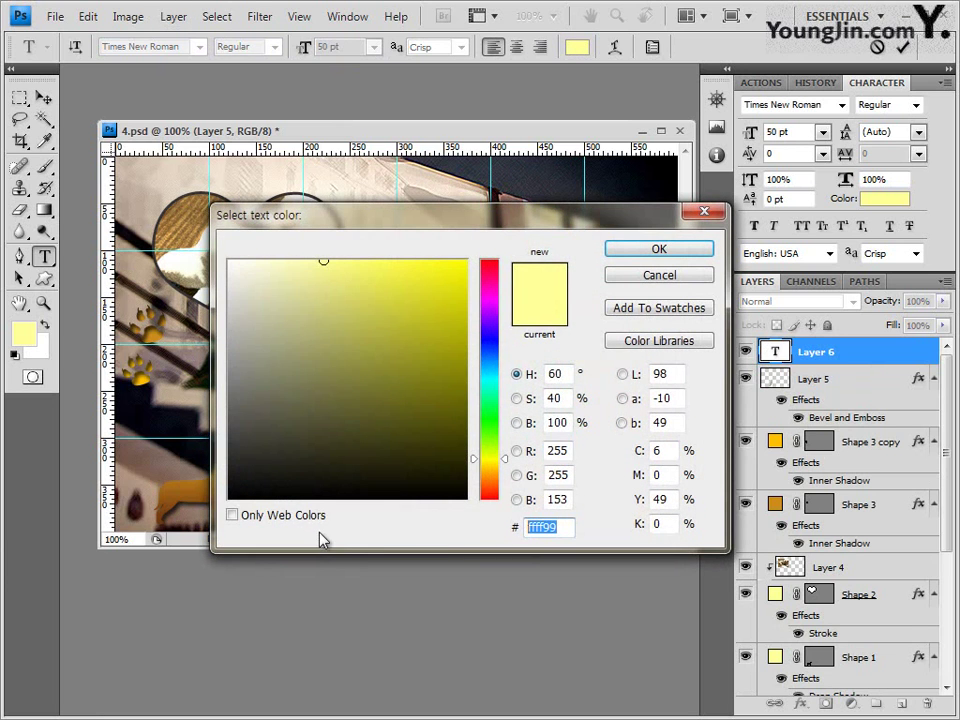
text(ffffff)
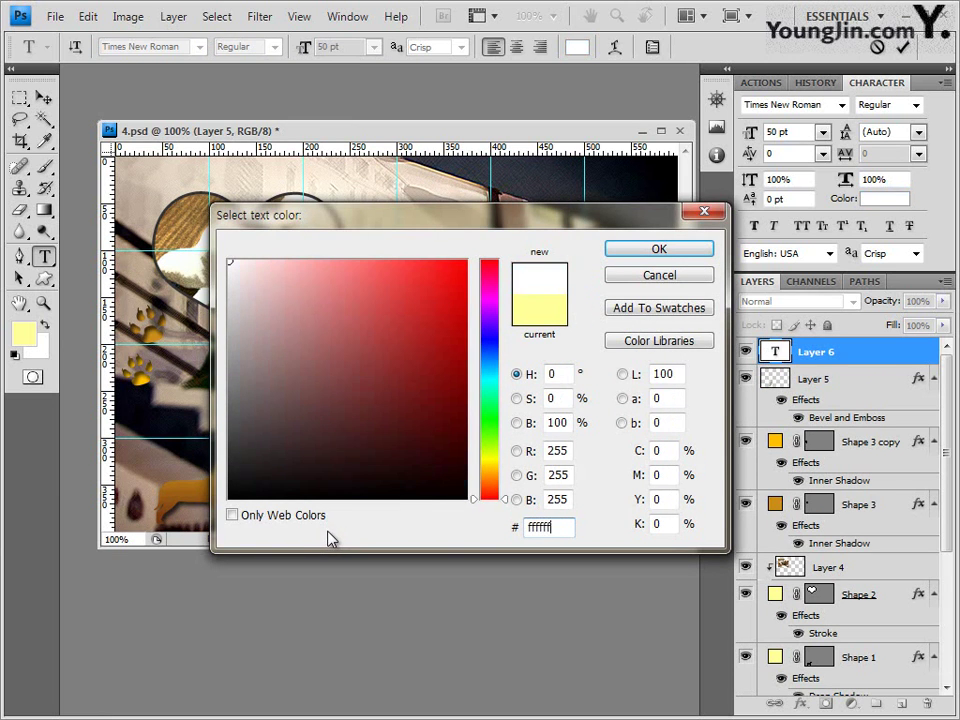
click(660, 250)
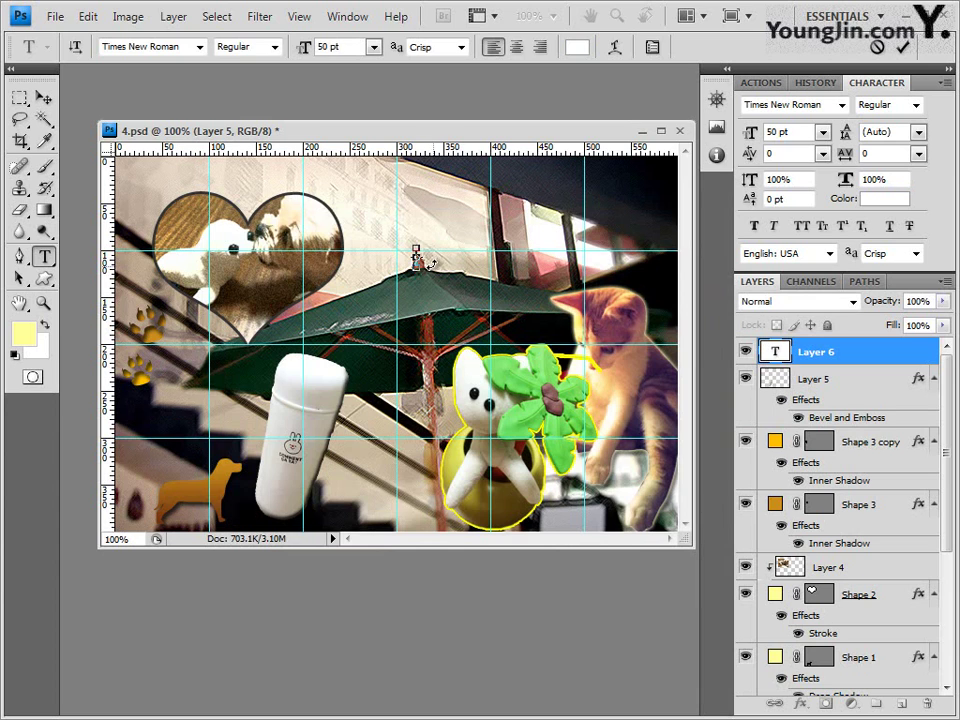
Enter the title on two lines, "HAPPY" and "PET CAFE !!", and commit the text
text(HAPPY PET)
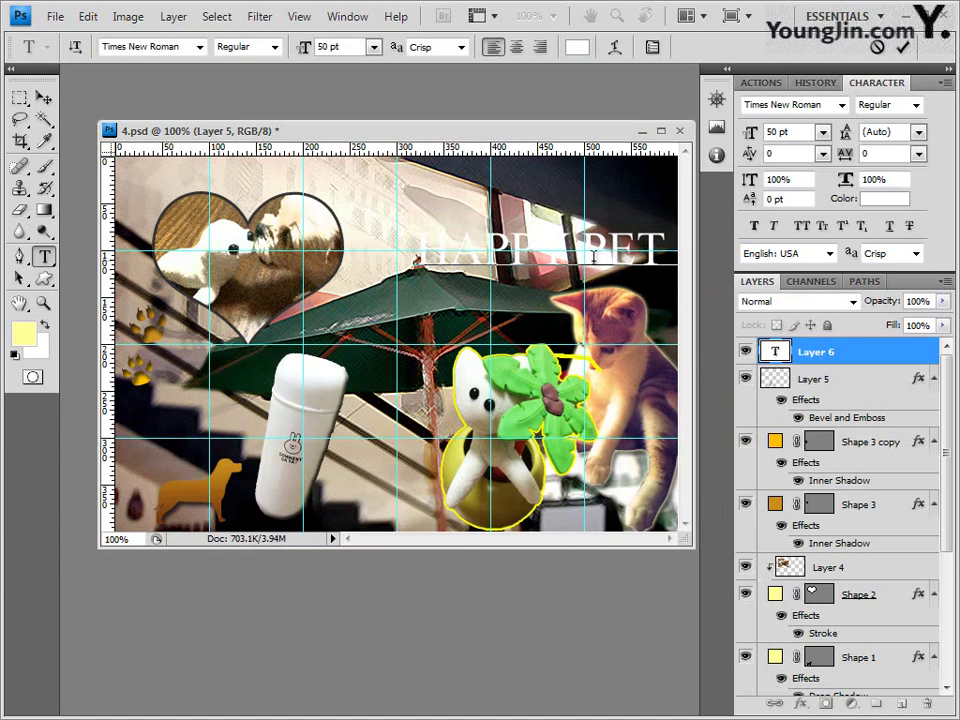
text(CAFE !!)
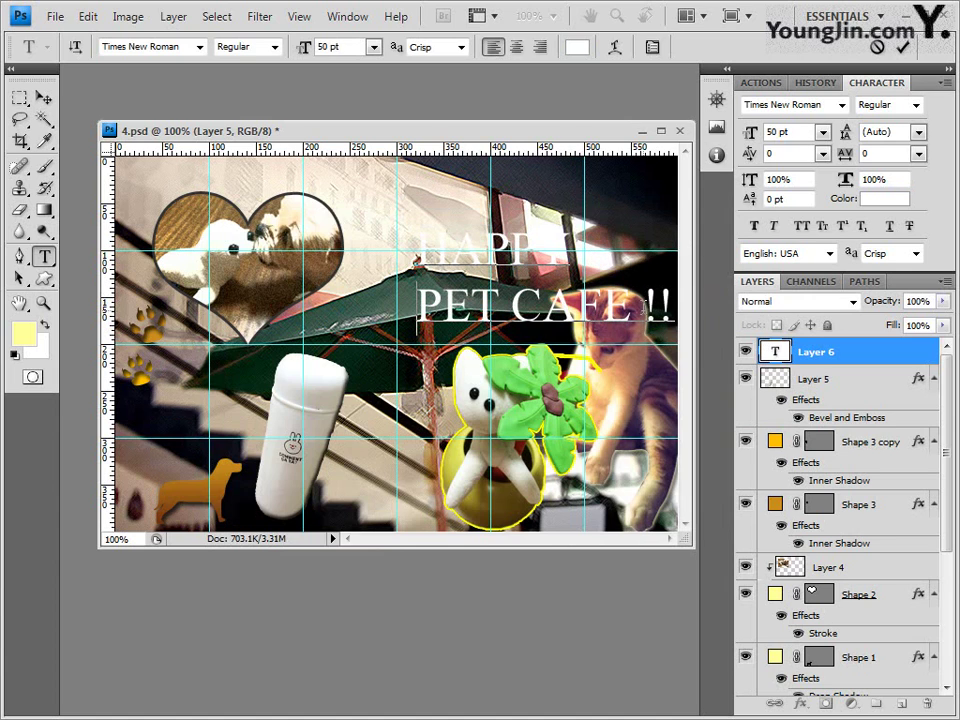
drag(628, 312, 638, 312)
click(640, 300)
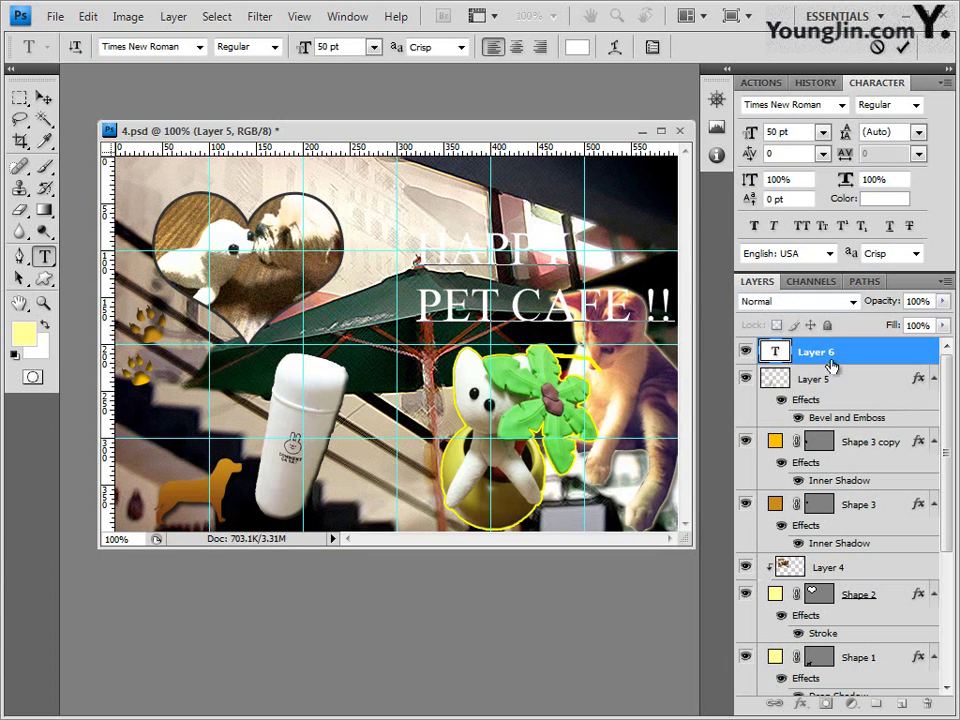
click(901, 355)
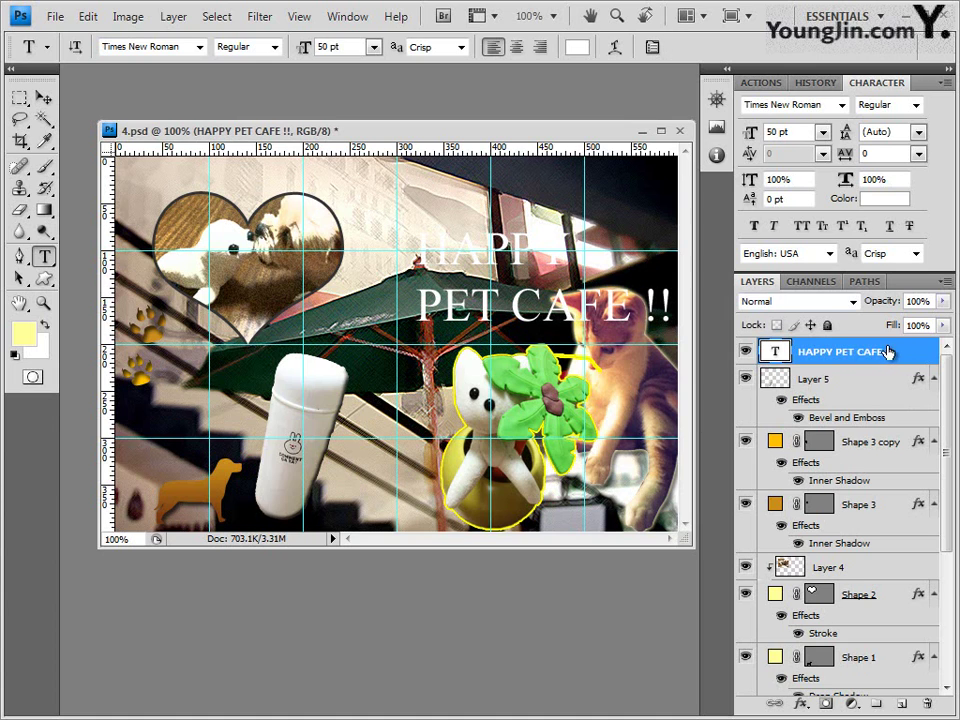
Give the title a default Drop Shadow and a 3 px outside Stroke in colour 993399
click(803, 705)
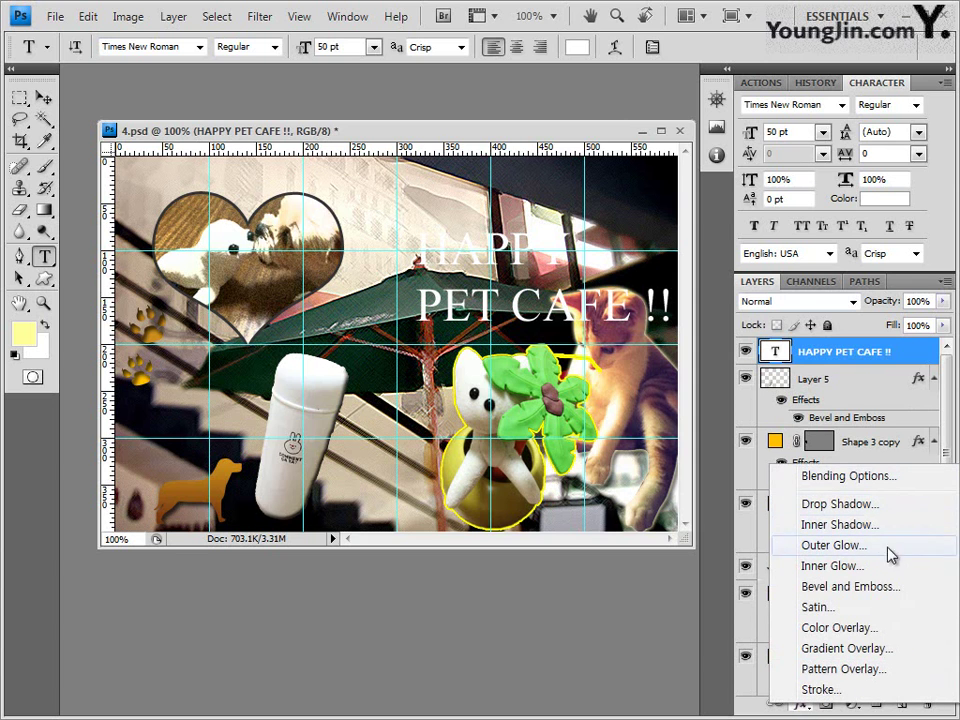
click(868, 507)
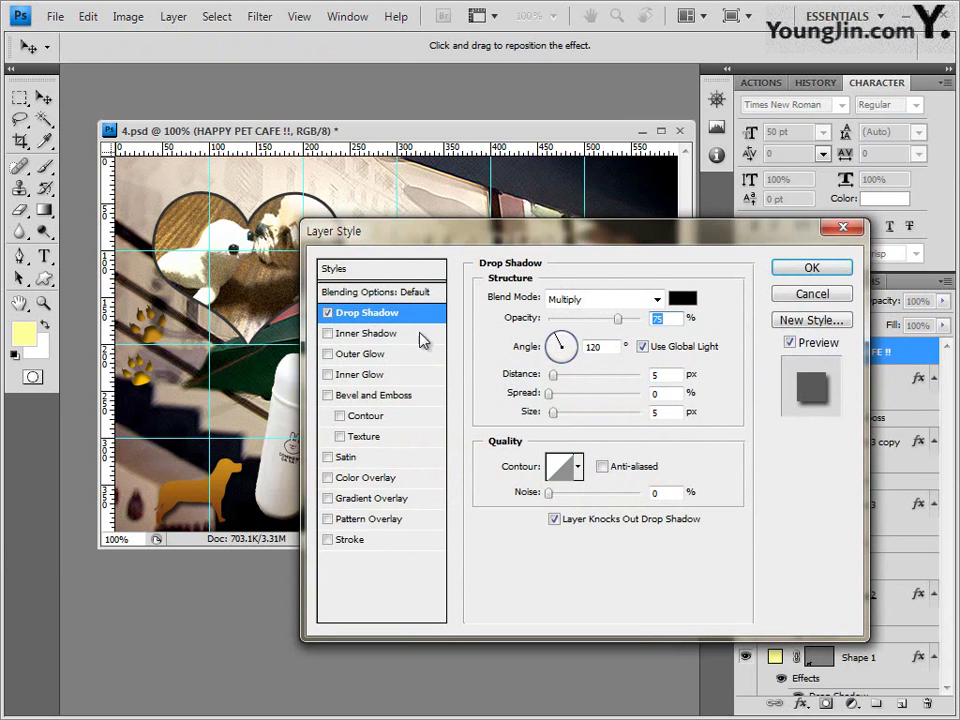
click(366, 540)
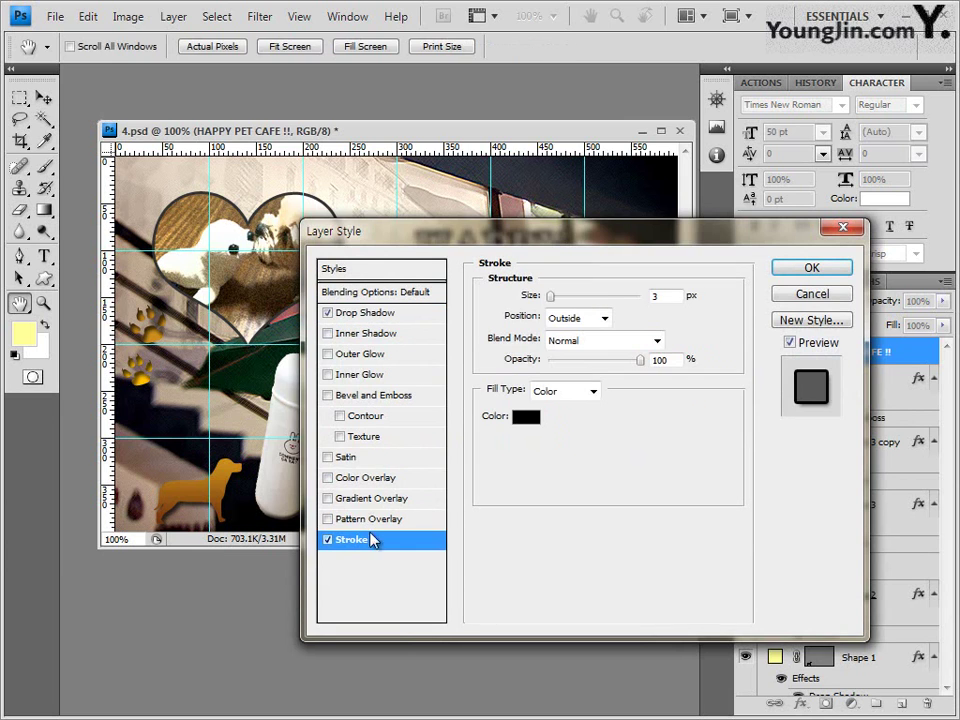
click(526, 416)
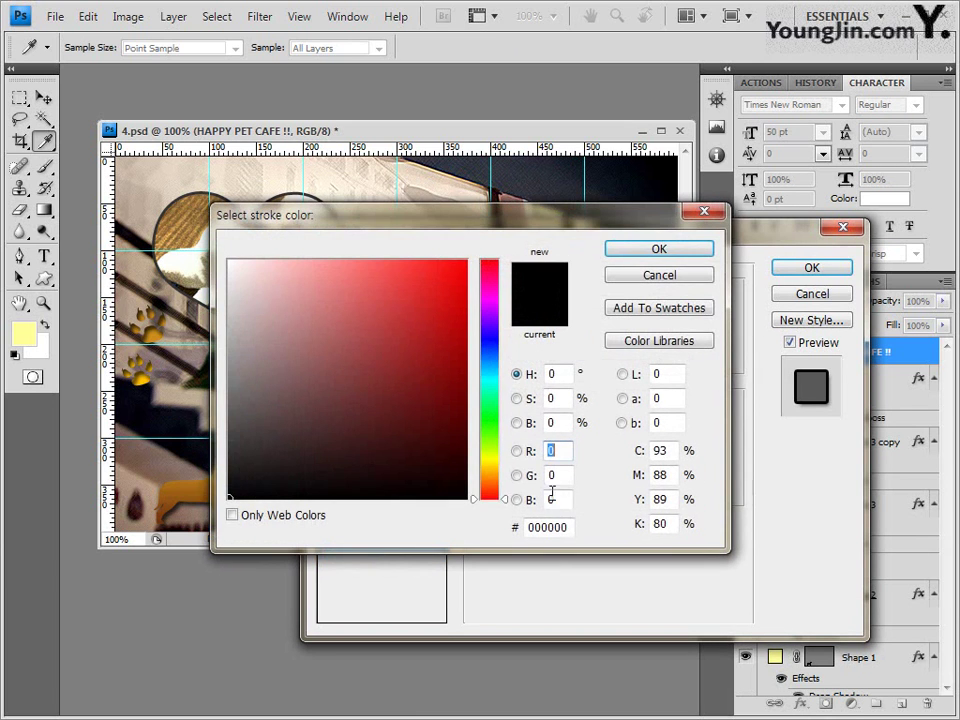
click(560, 526)
text(993399)
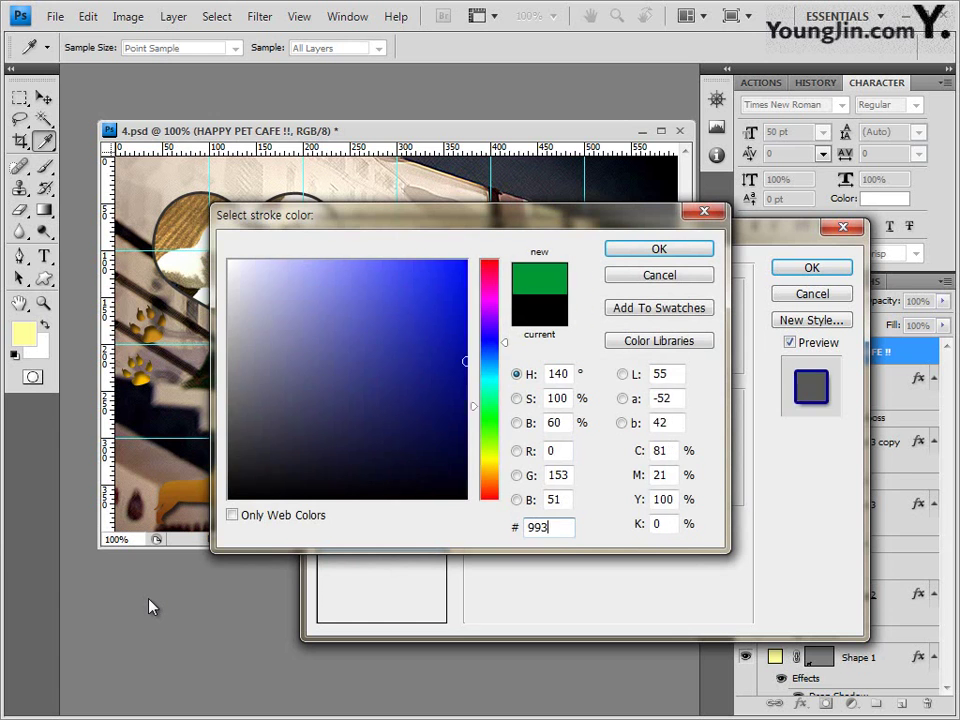
click(664, 250)
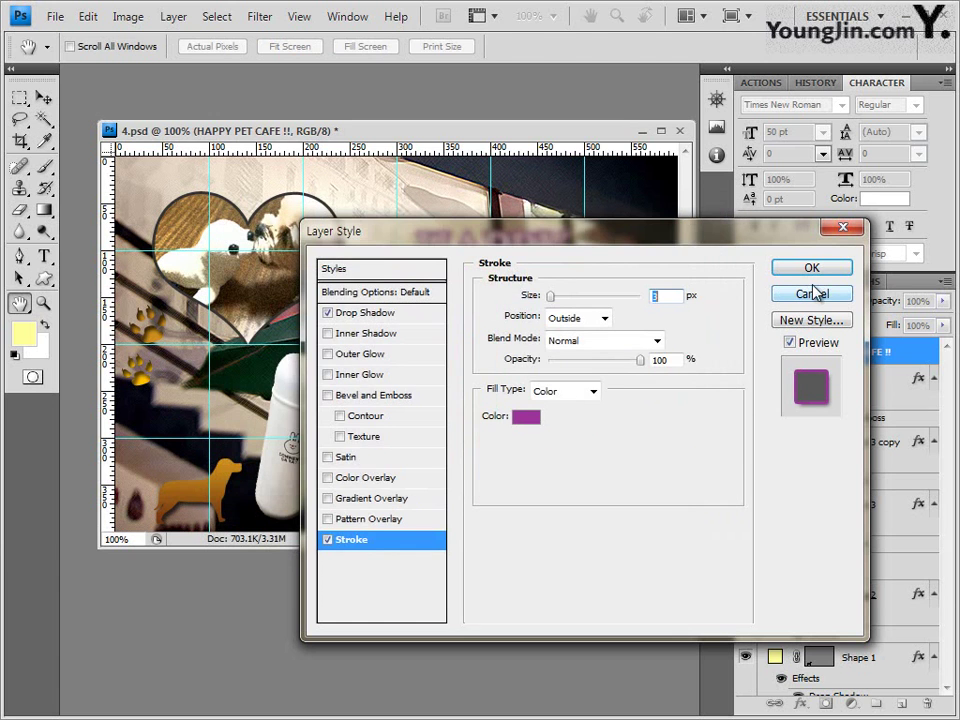
click(814, 270)
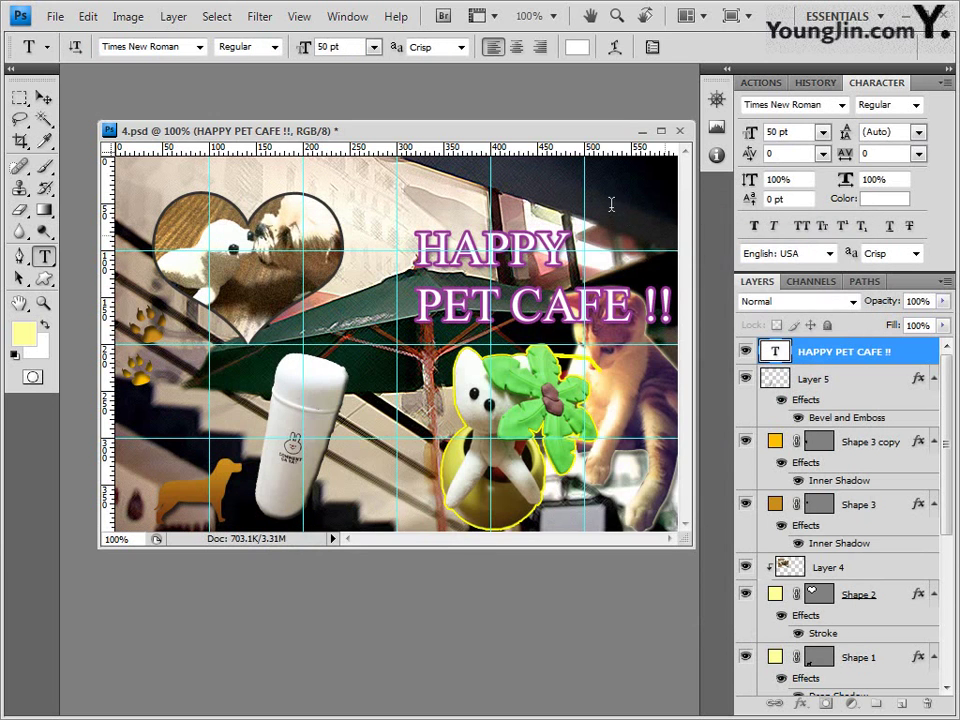
Warp the title with the horizontal Rise style at +50% bend and move it up above the doll and cat
click(616, 48)
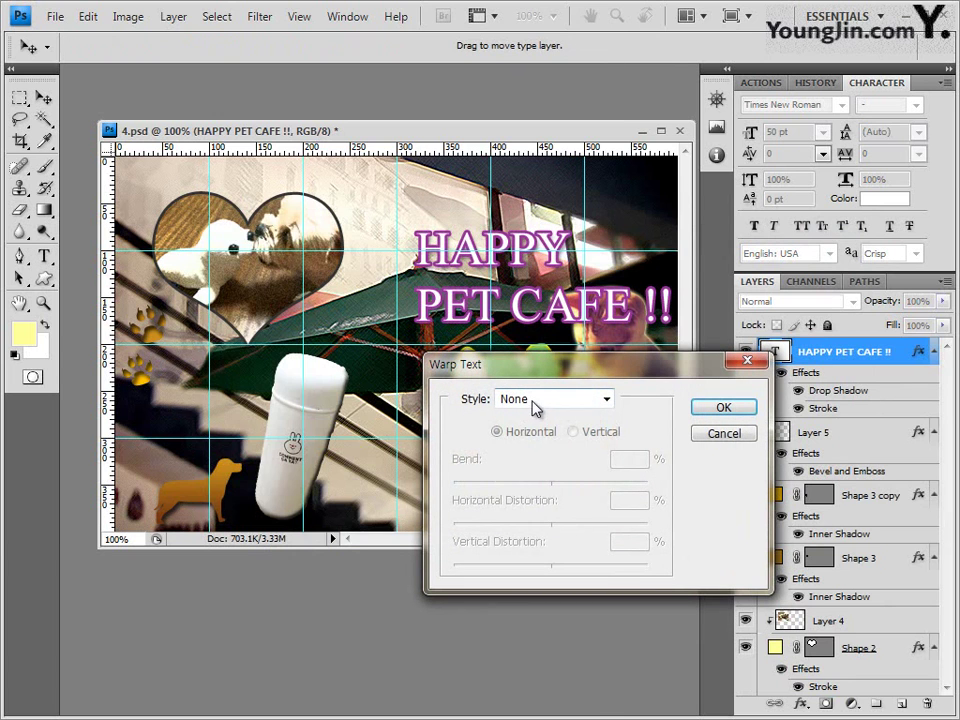
click(540, 401)
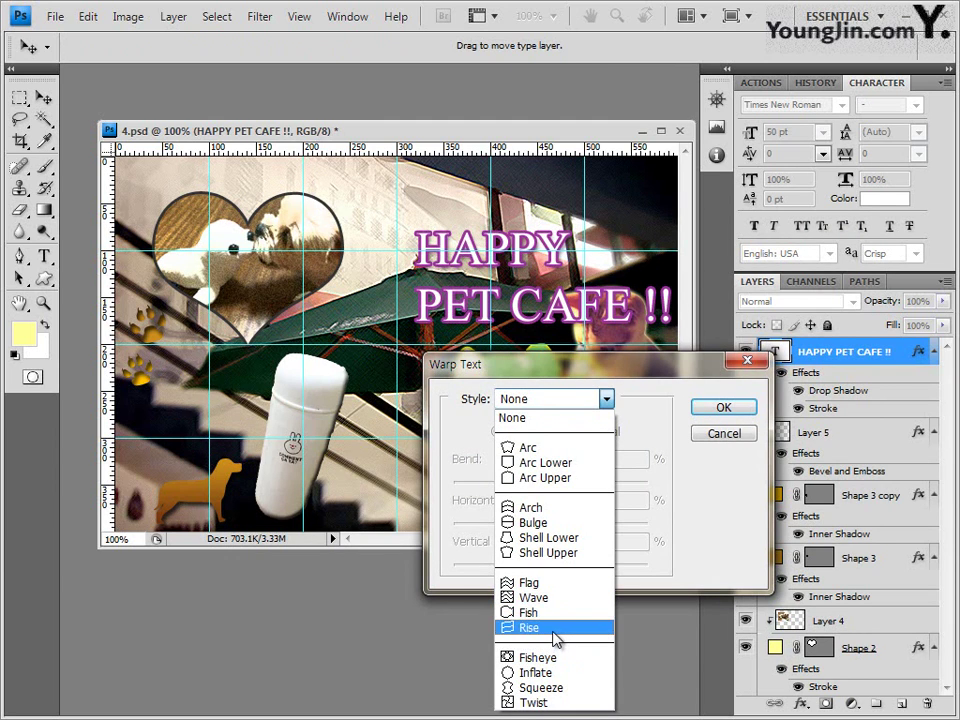
click(553, 630)
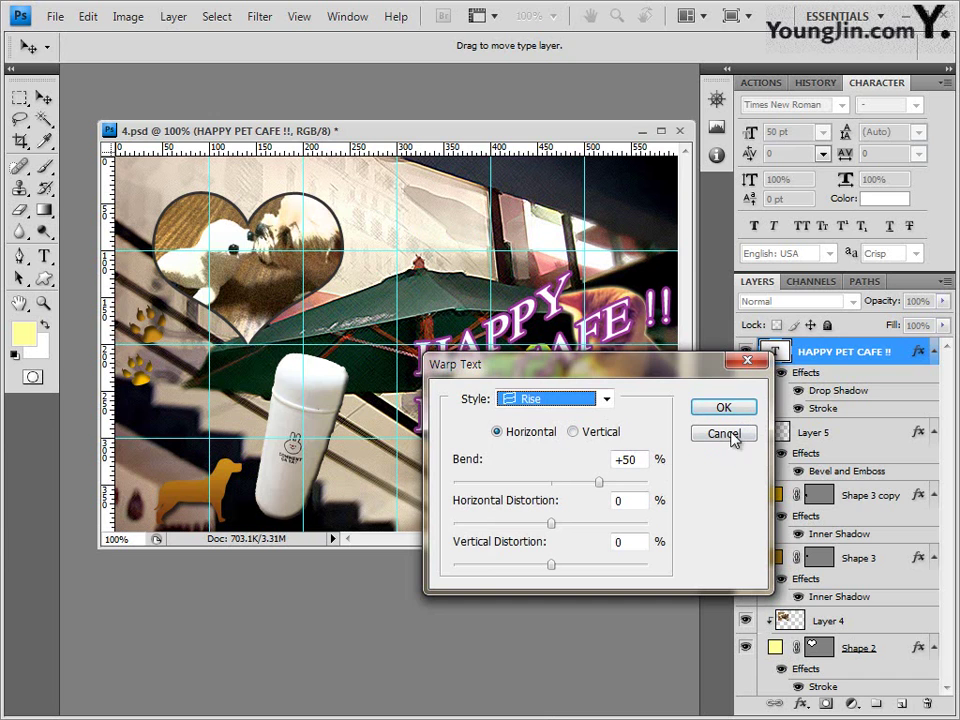
click(729, 412)
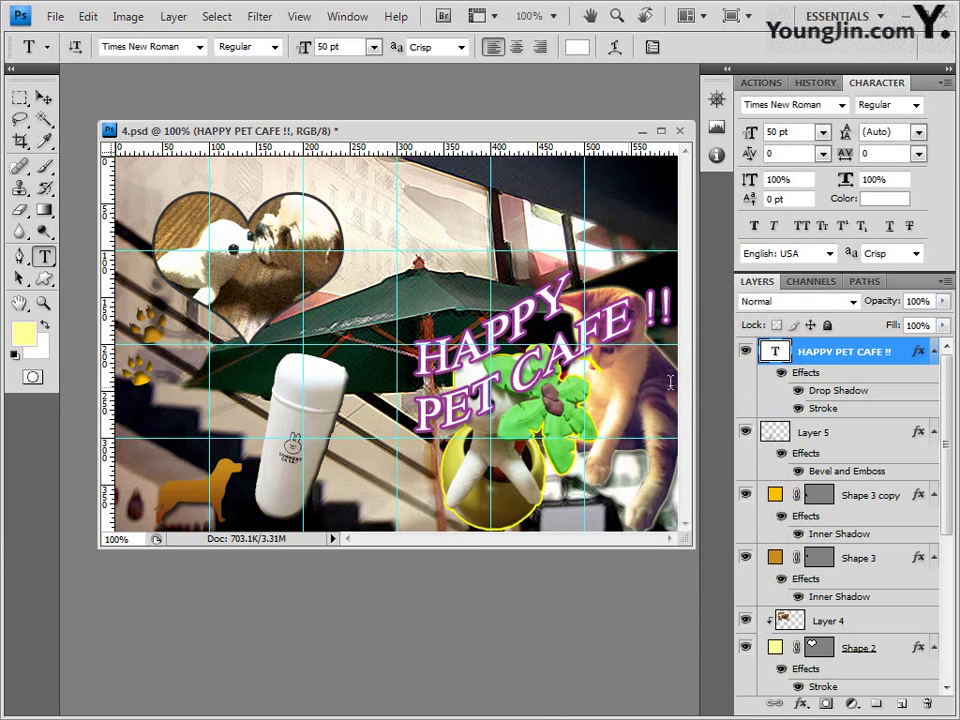
click(43, 97)
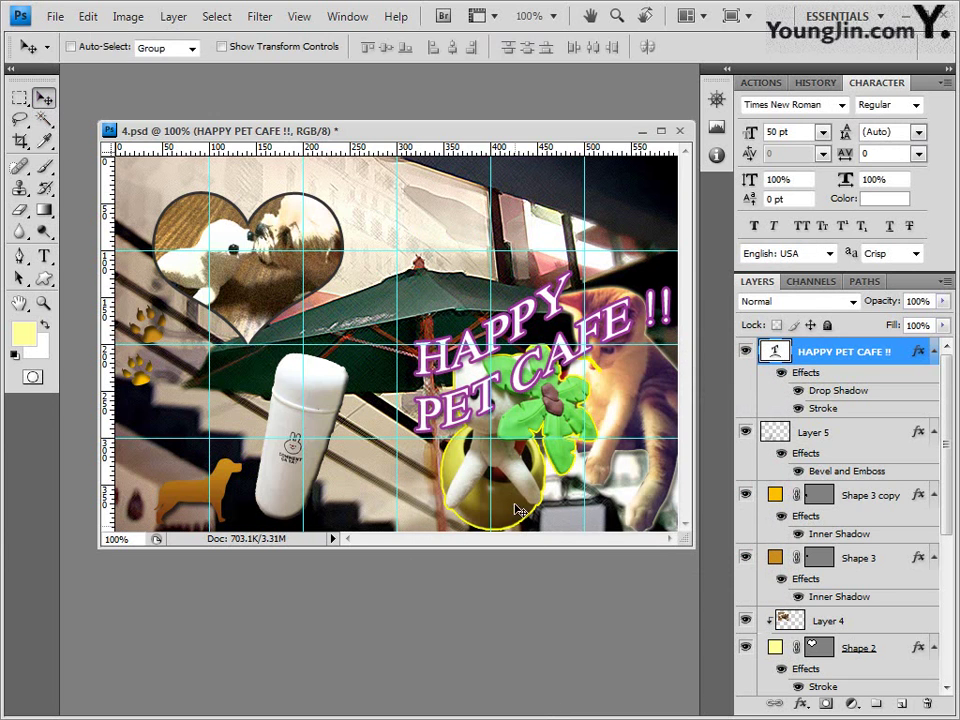
drag(540, 386, 510, 272)
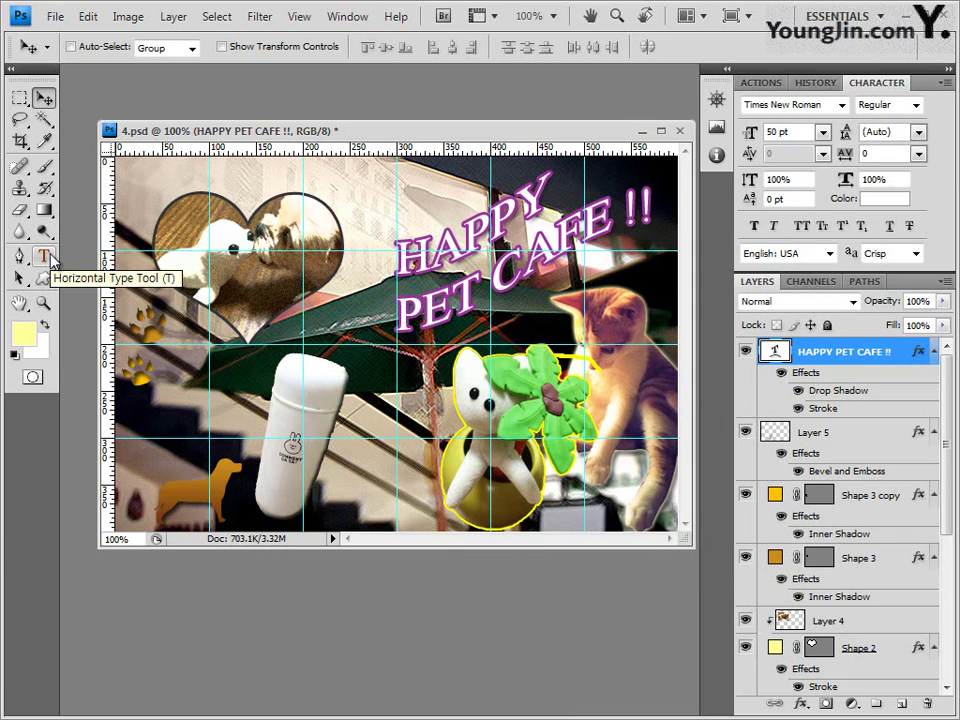
Start a new text layer between the bottle and the doll, set to Arial Regular, 25 pt, in white (ffffff)
click(52, 258)
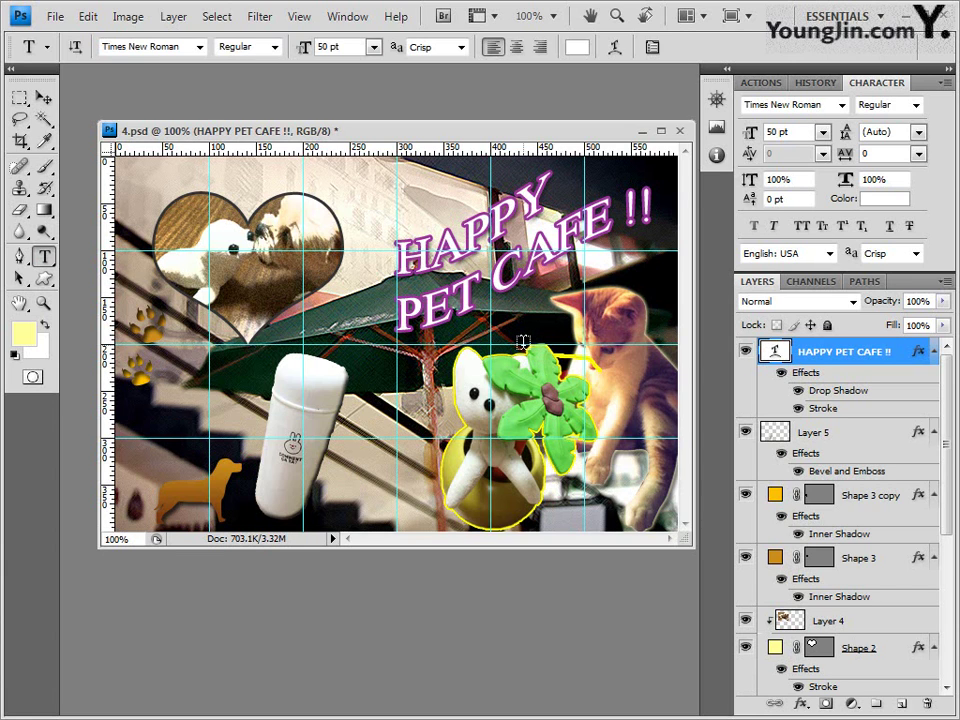
click(369, 360)
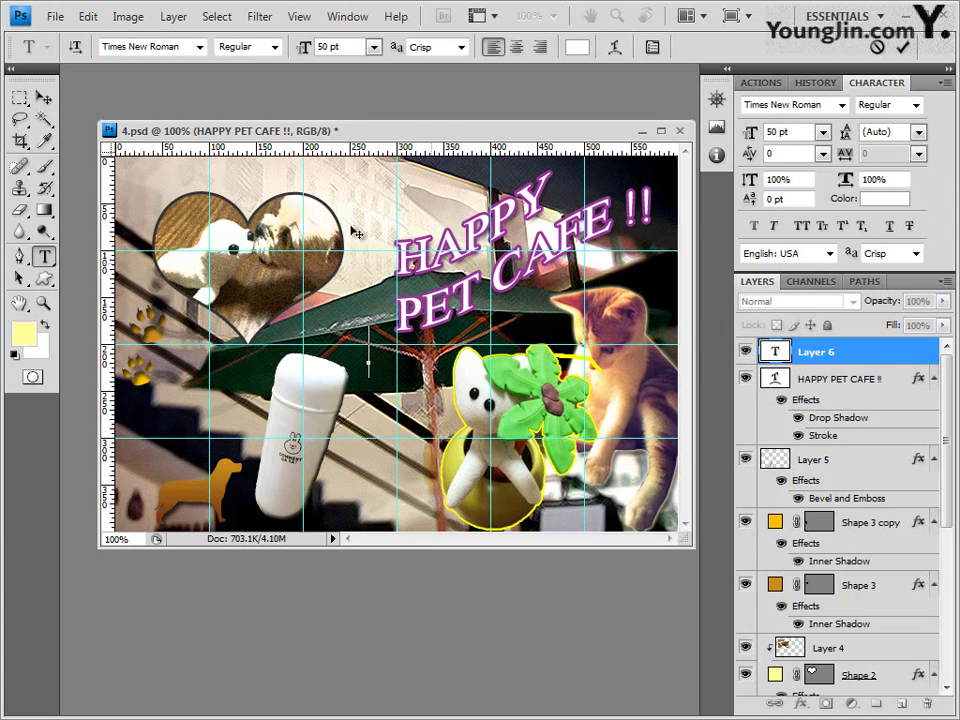
click(200, 47)
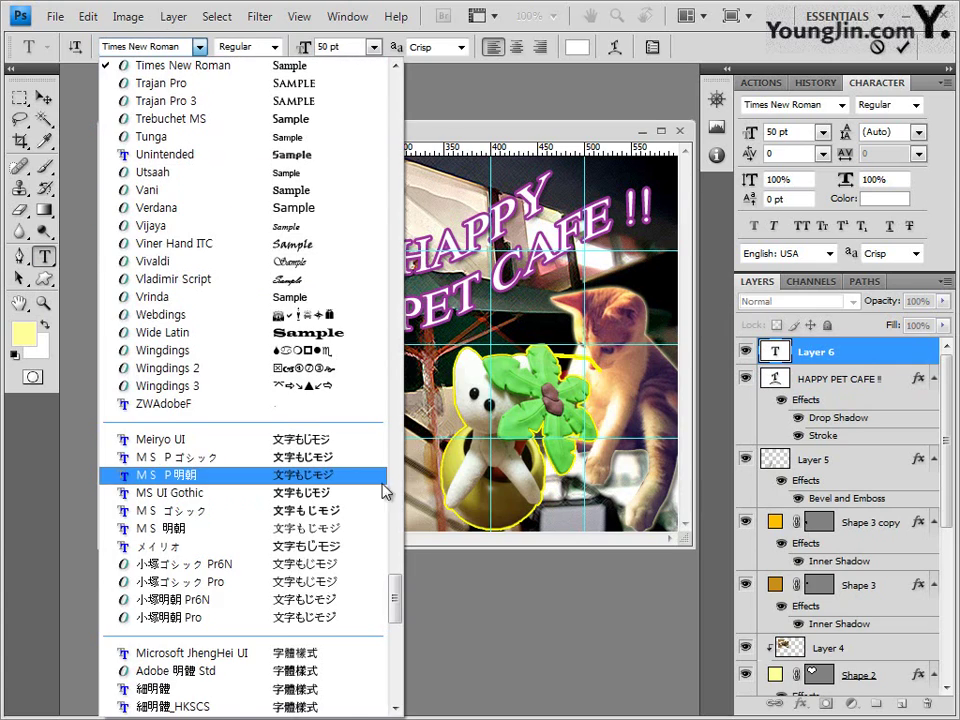
drag(396, 589, 407, 300)
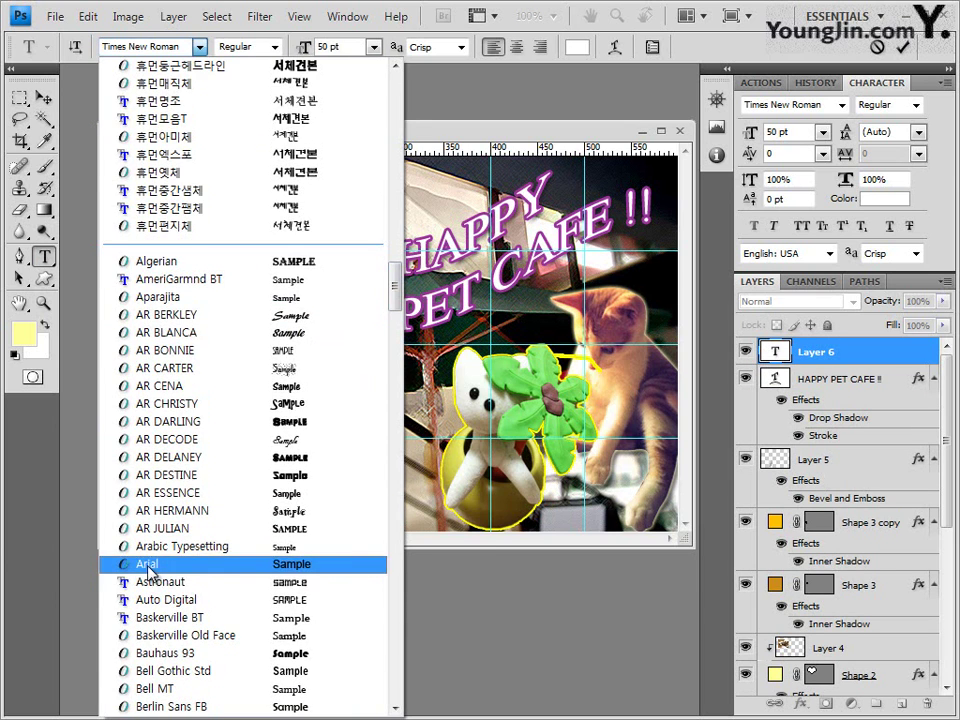
click(150, 564)
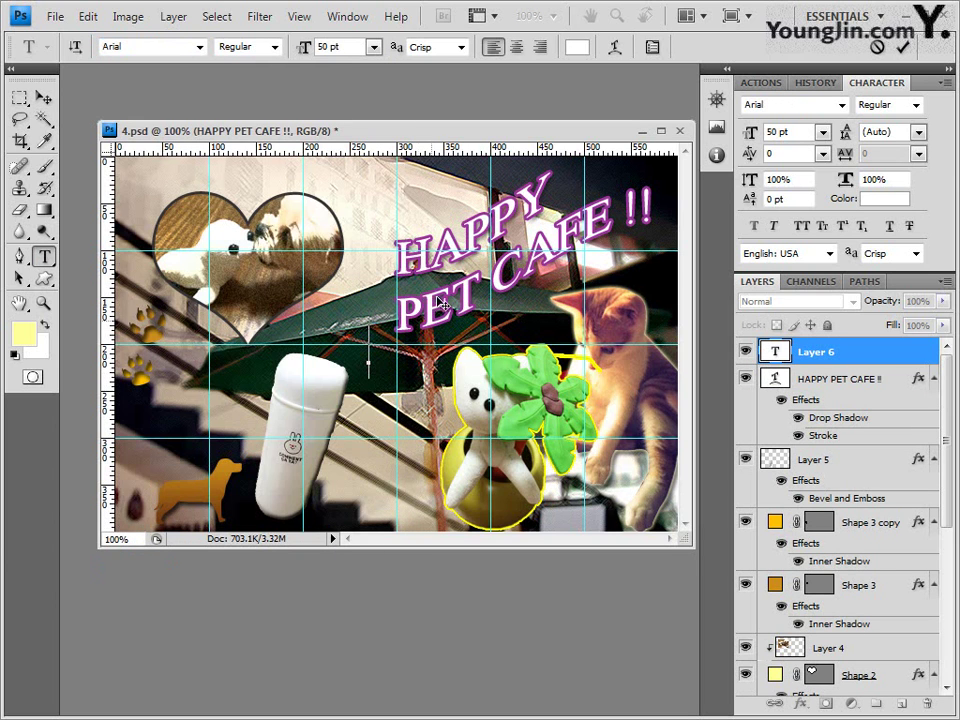
click(349, 46)
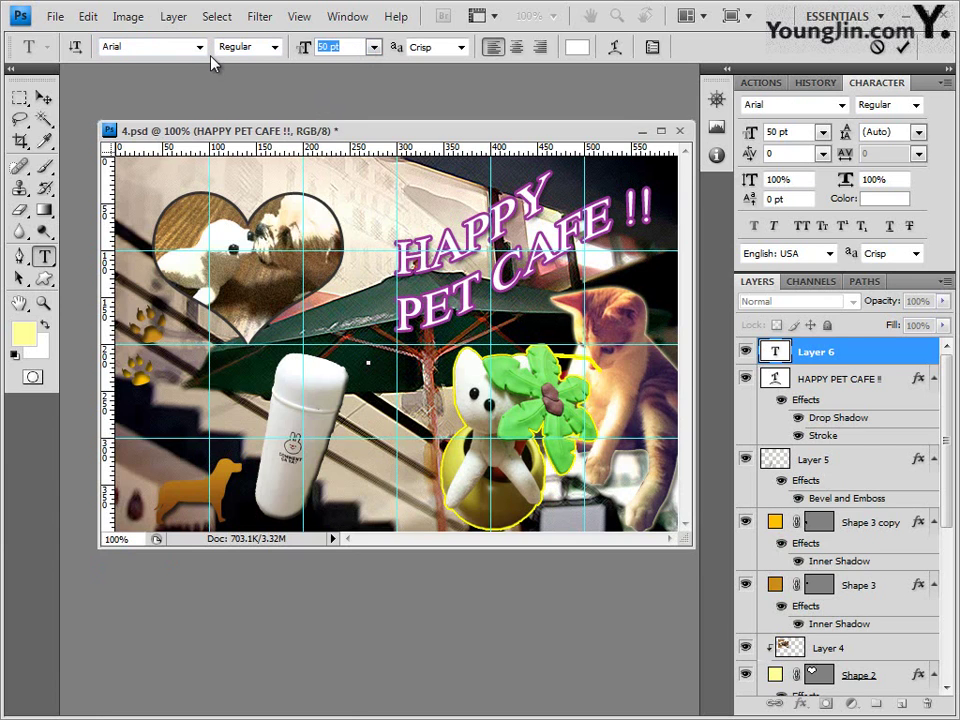
text(2)
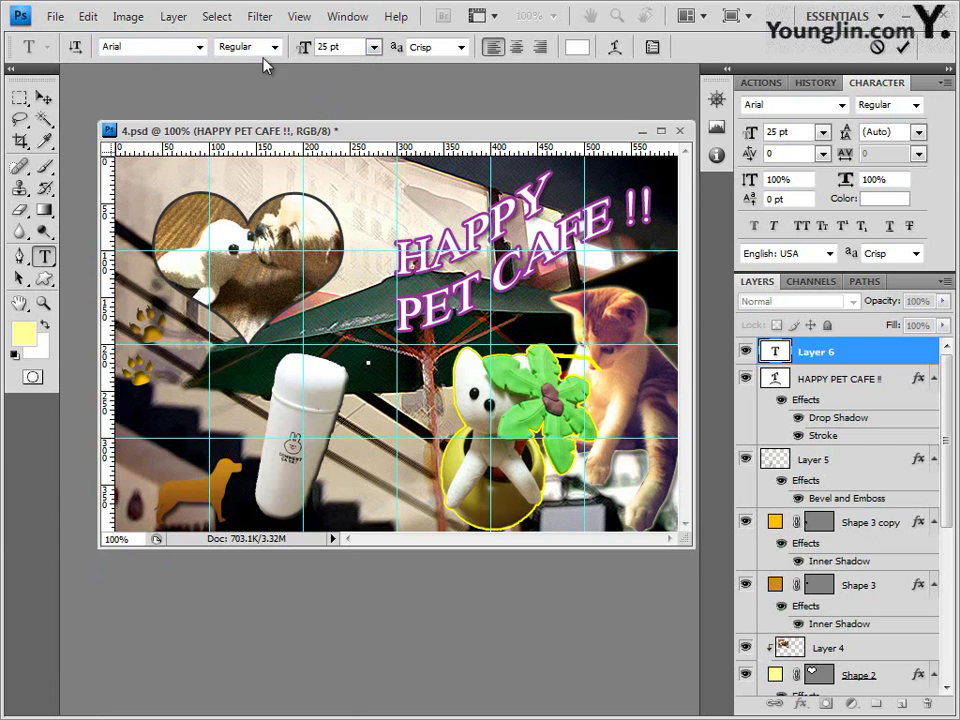
click(586, 51)
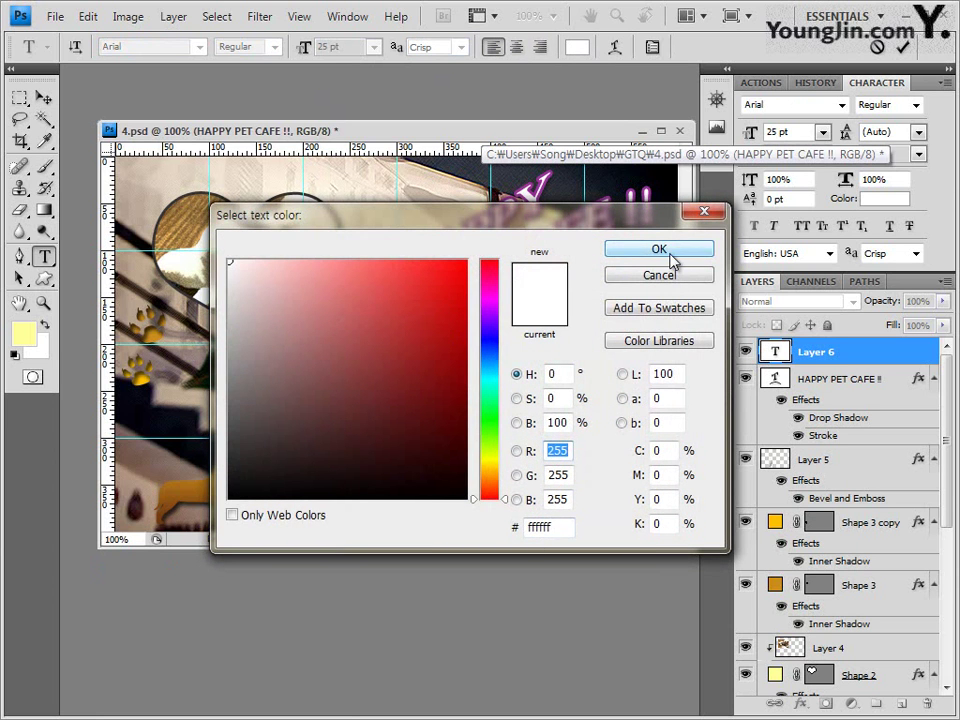
click(670, 258)
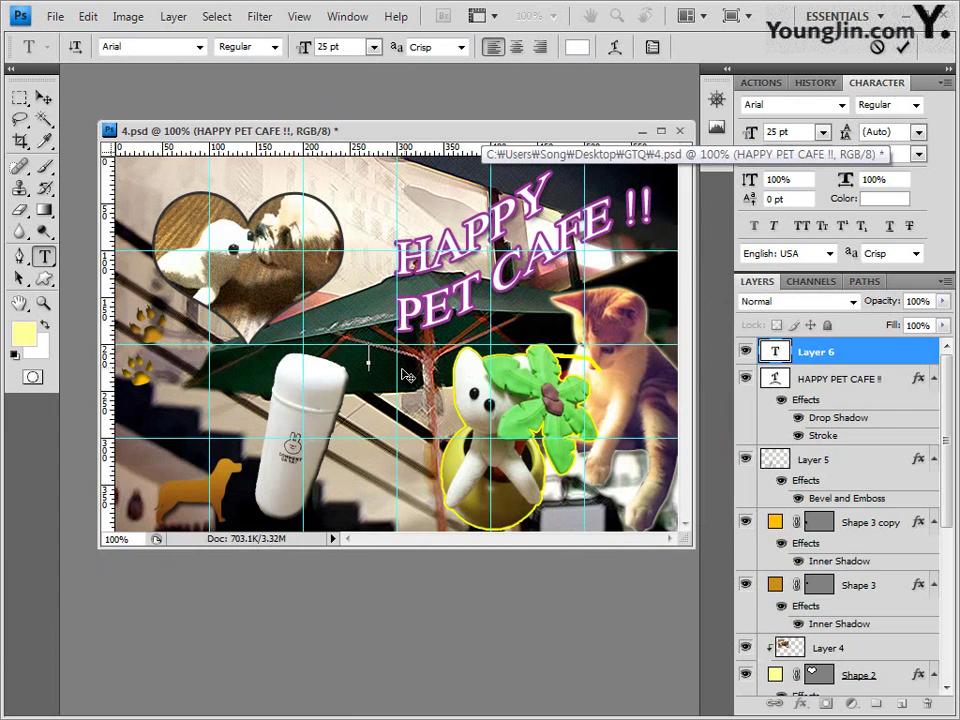
Enter "ENJOY WITH PETS" in the new text layer and commit it
text(ENJOY WITH PETS)
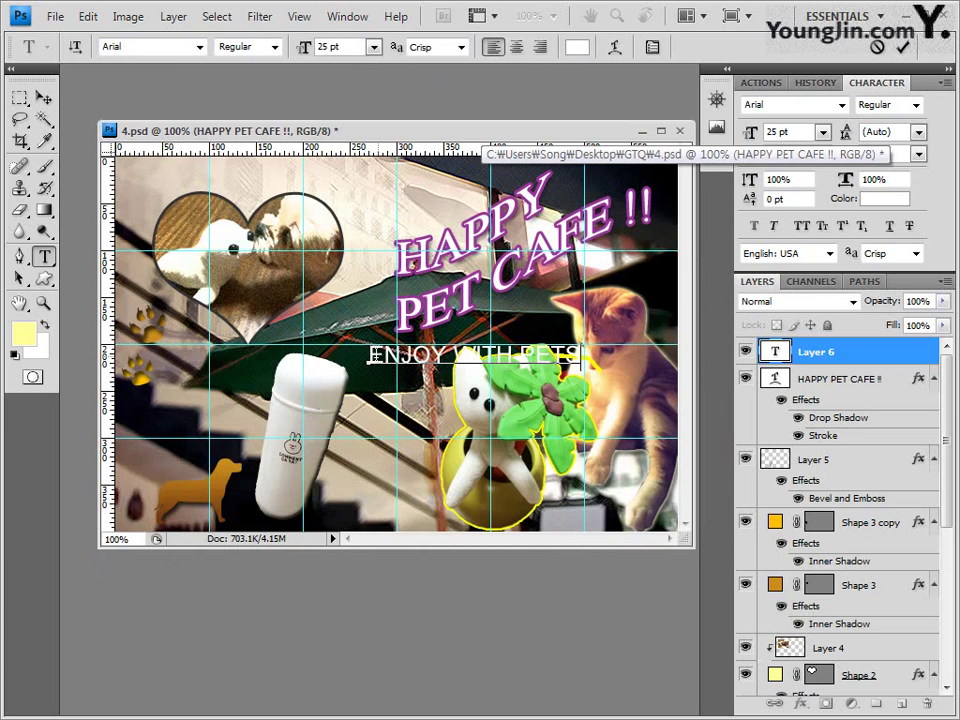
key(ctrl+a)
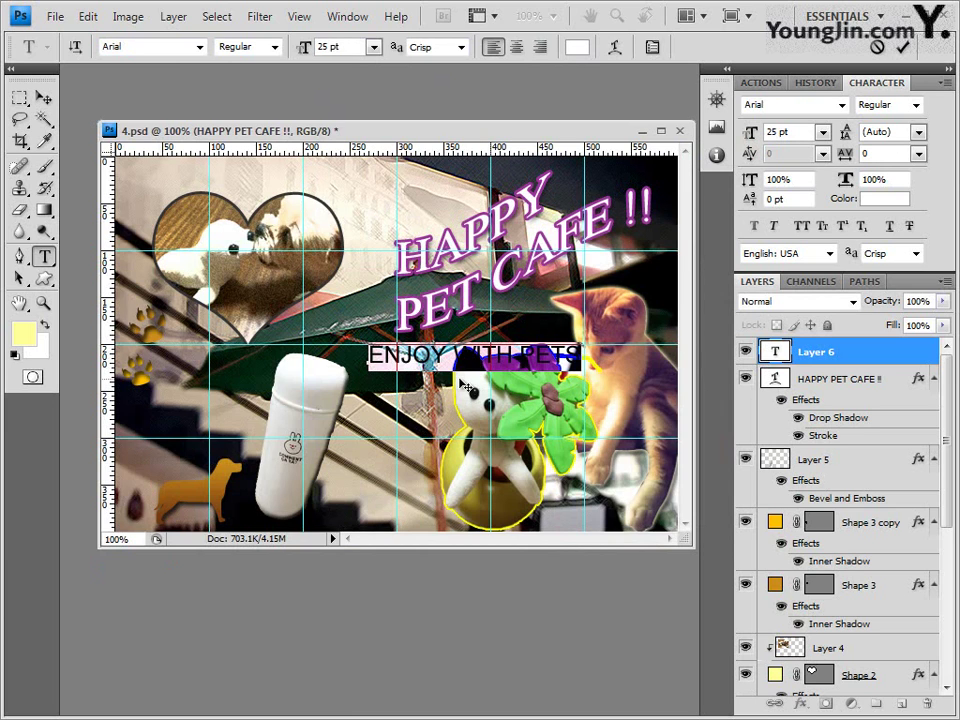
click(865, 352)
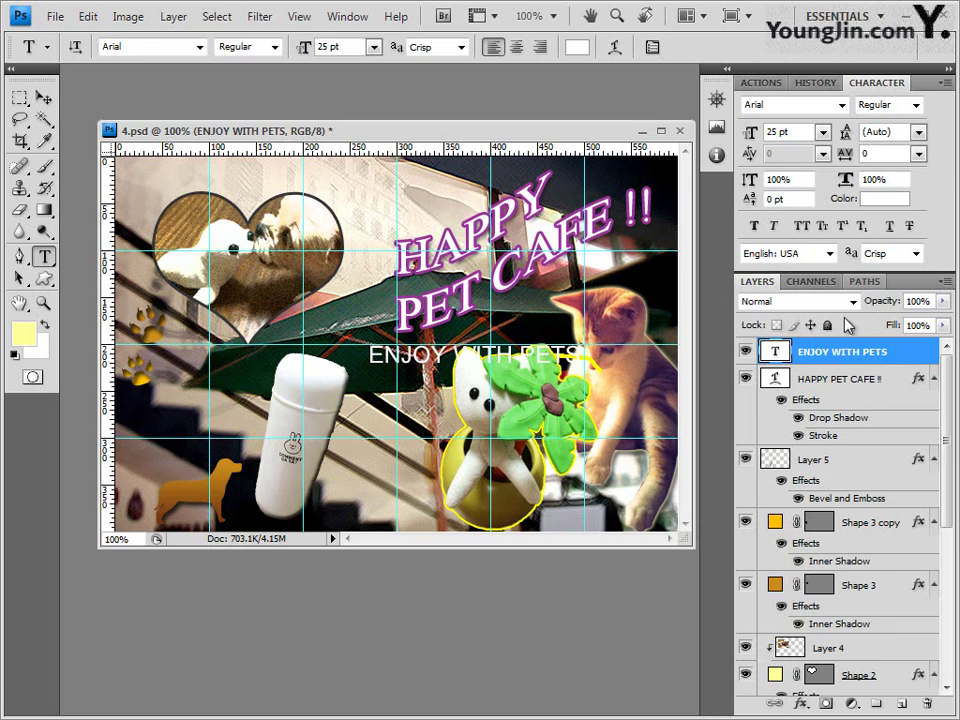
Give the "ENJOY WITH PETS" text a 2 px outside Stroke in colour 006600
click(799, 703)
click(763, 686)
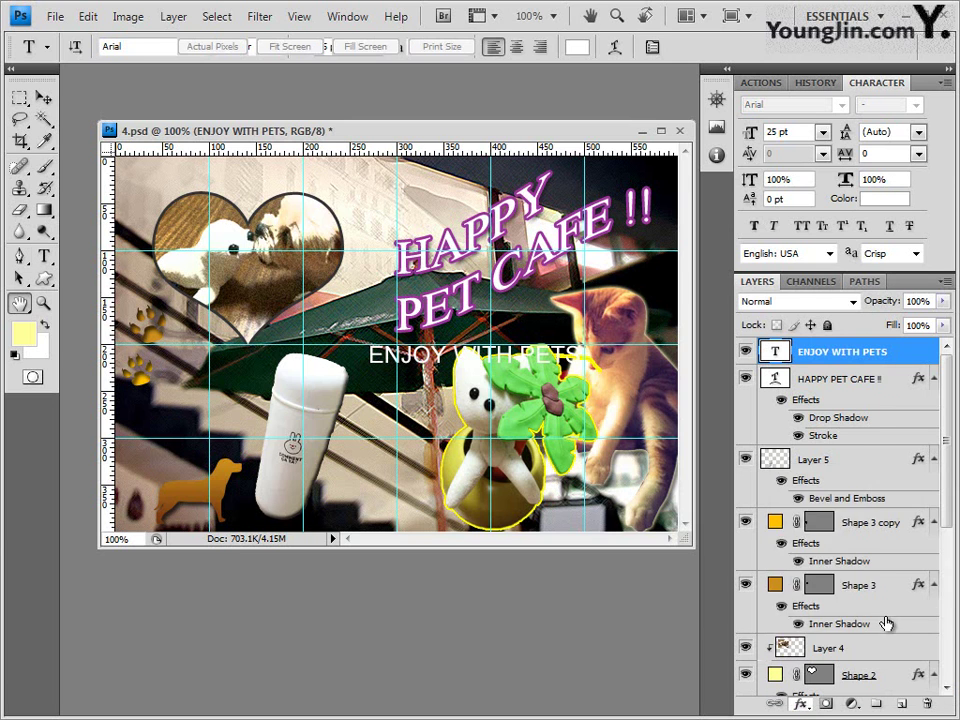
text(2)
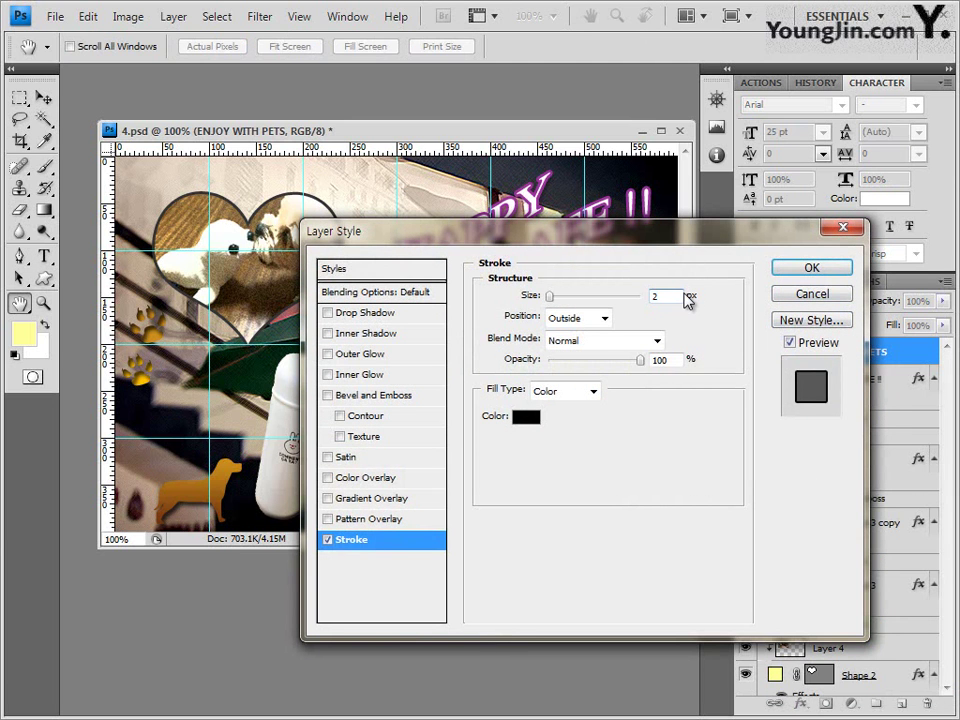
click(527, 428)
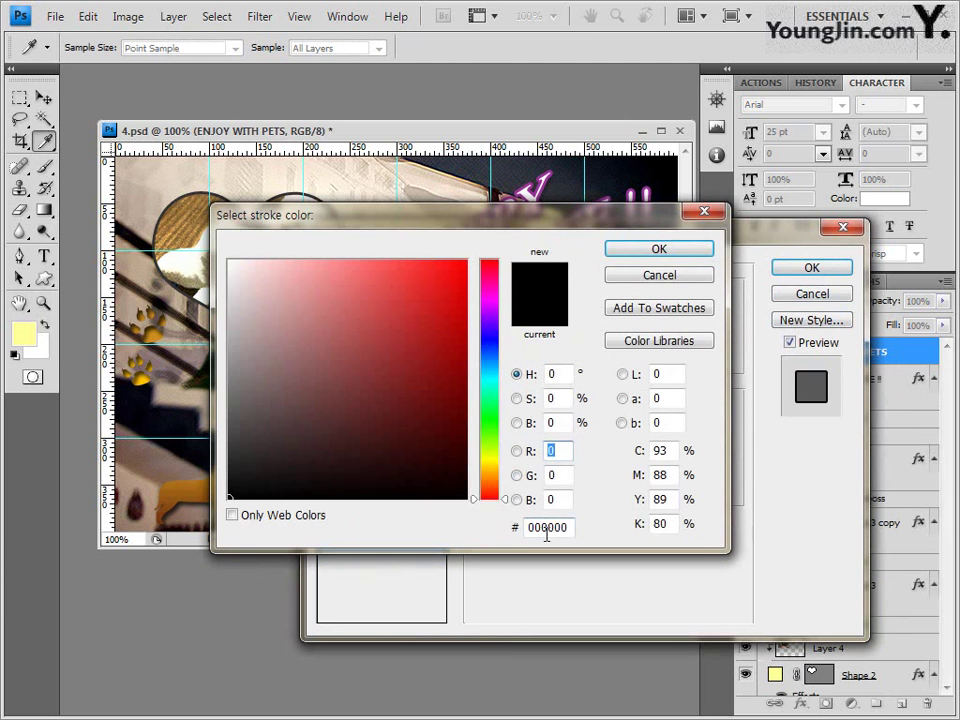
click(548, 527)
text(006600)
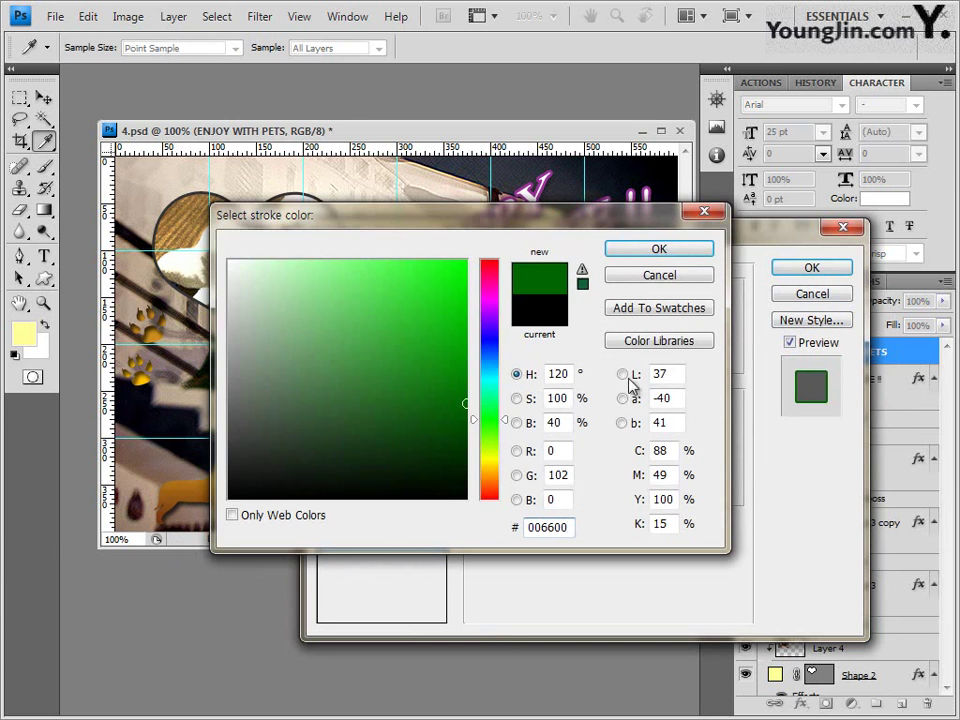
click(696, 252)
click(813, 267)
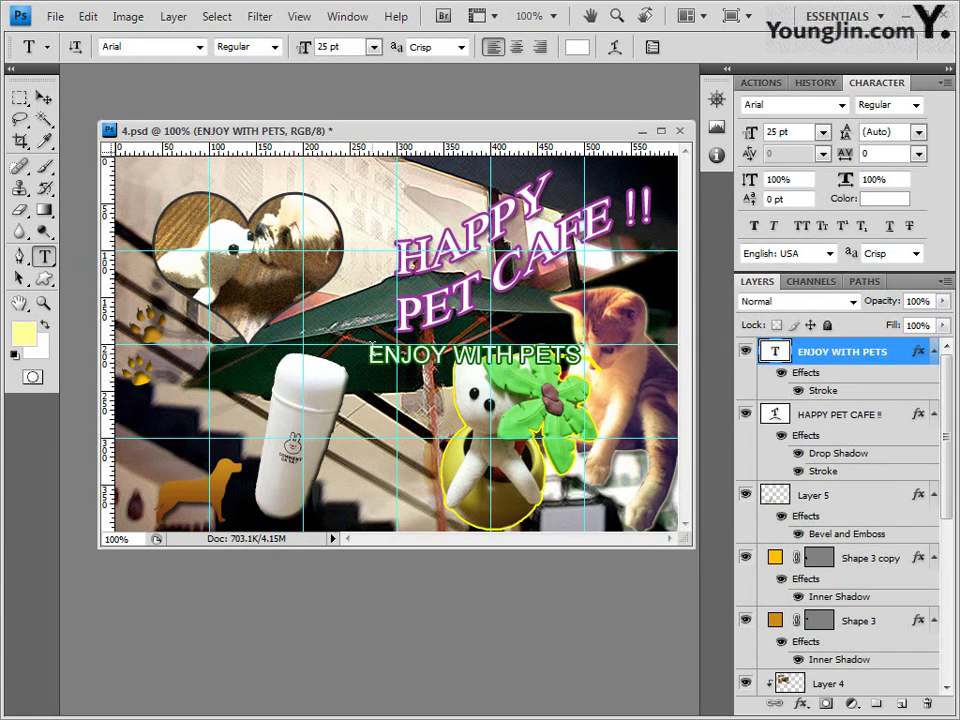
Add the two-line text "사랑스런 애완동물과" / "행복한 시간 보내세요!" beside the bottle's lower part in 돋움, 20 pt, and commit it
click(333, 494)
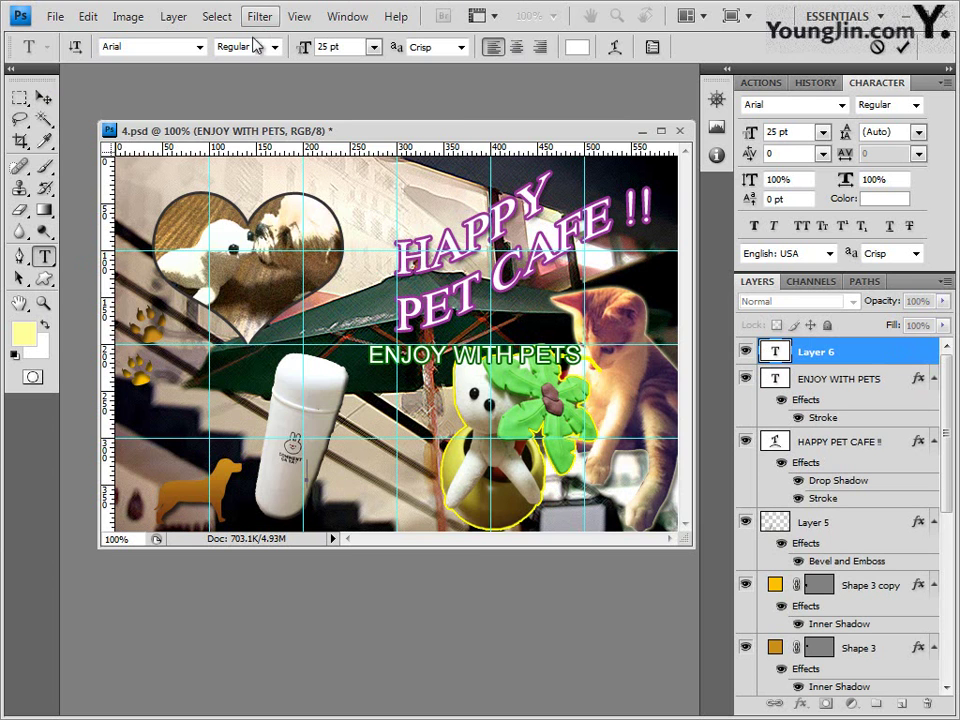
click(200, 47)
drag(398, 320, 400, 150)
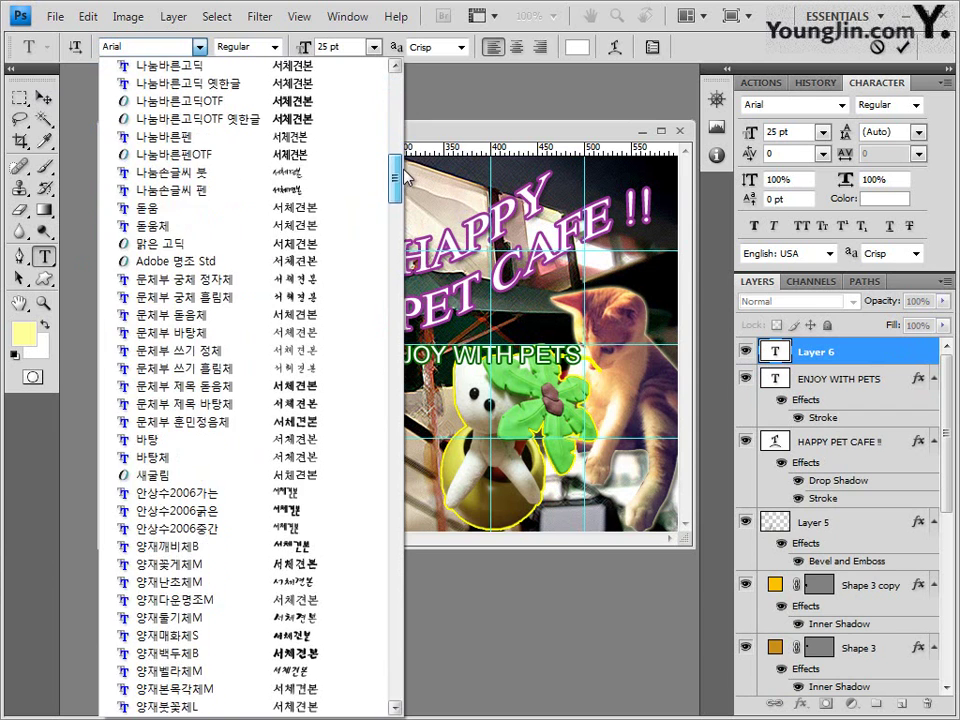
click(178, 231)
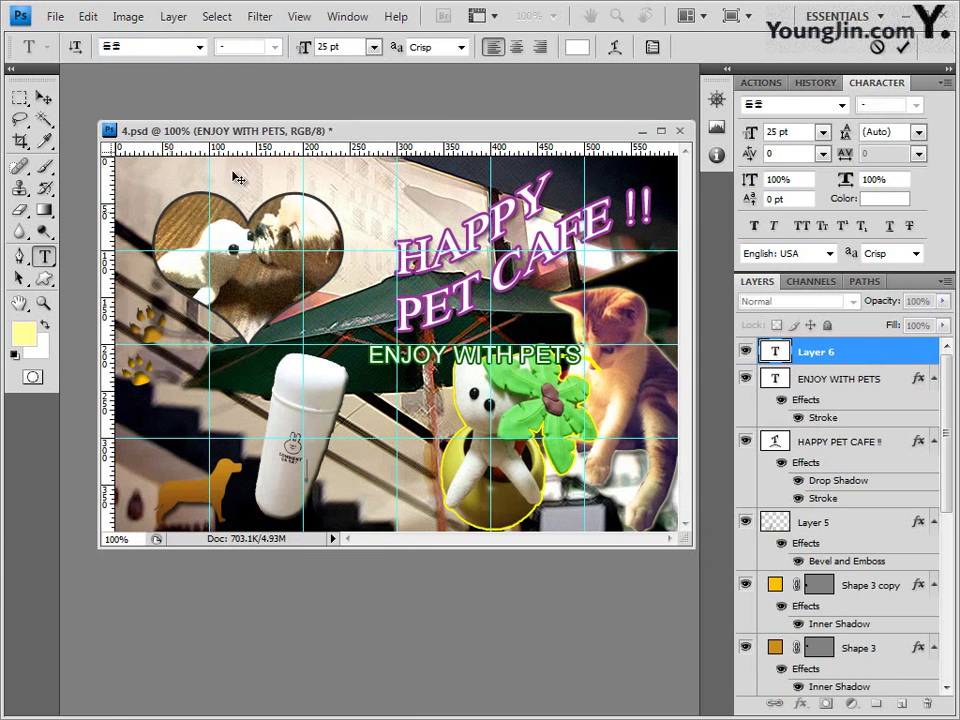
click(363, 45)
text(20)
key(Return)
text(사랑스런 애완동물과 행복한 시간 보내세요)
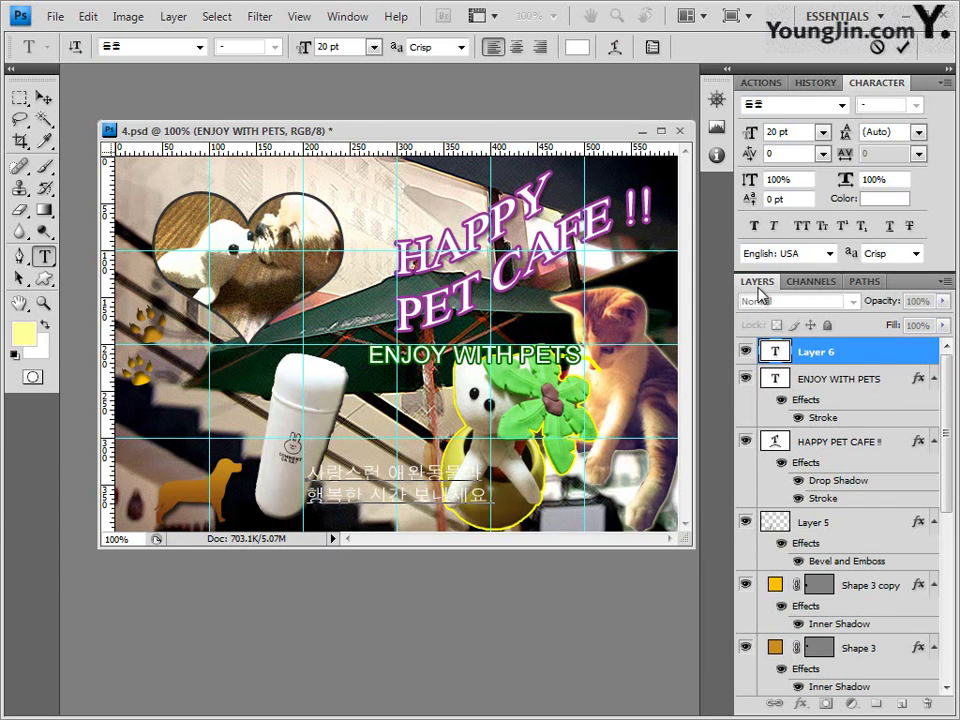
click(876, 355)
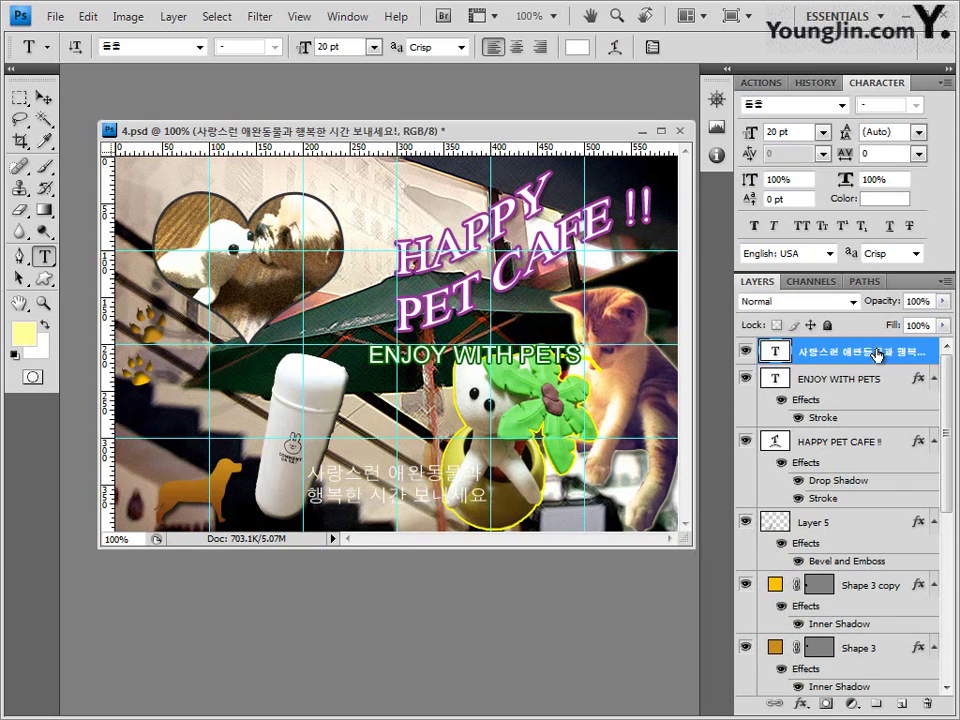
Give the Korean text a 2 px outside Stroke in white (ffffff)
click(801, 706)
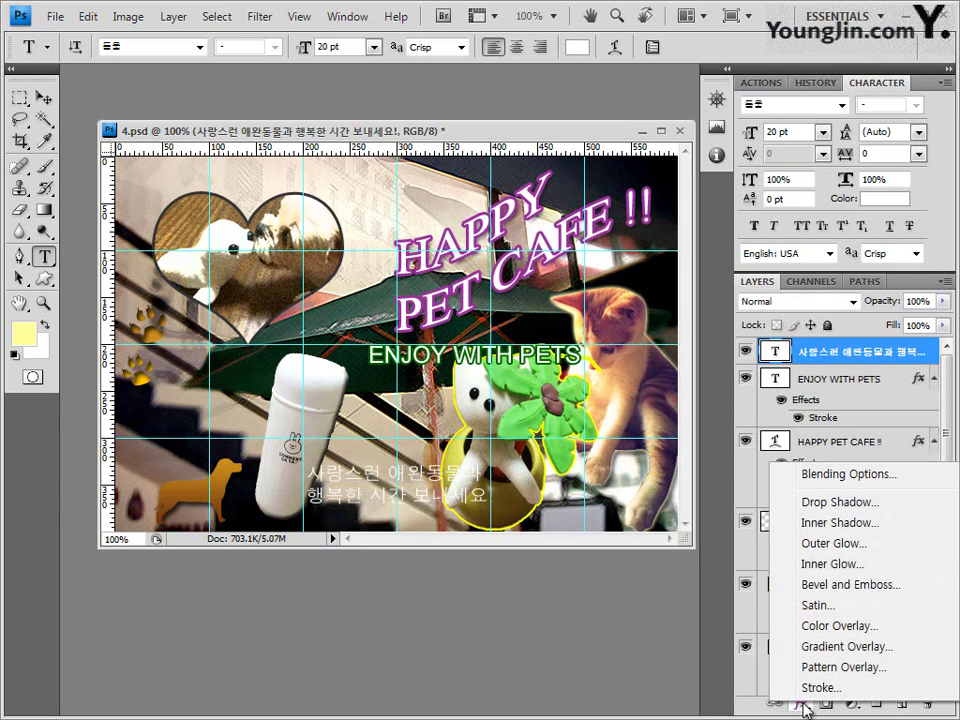
click(822, 688)
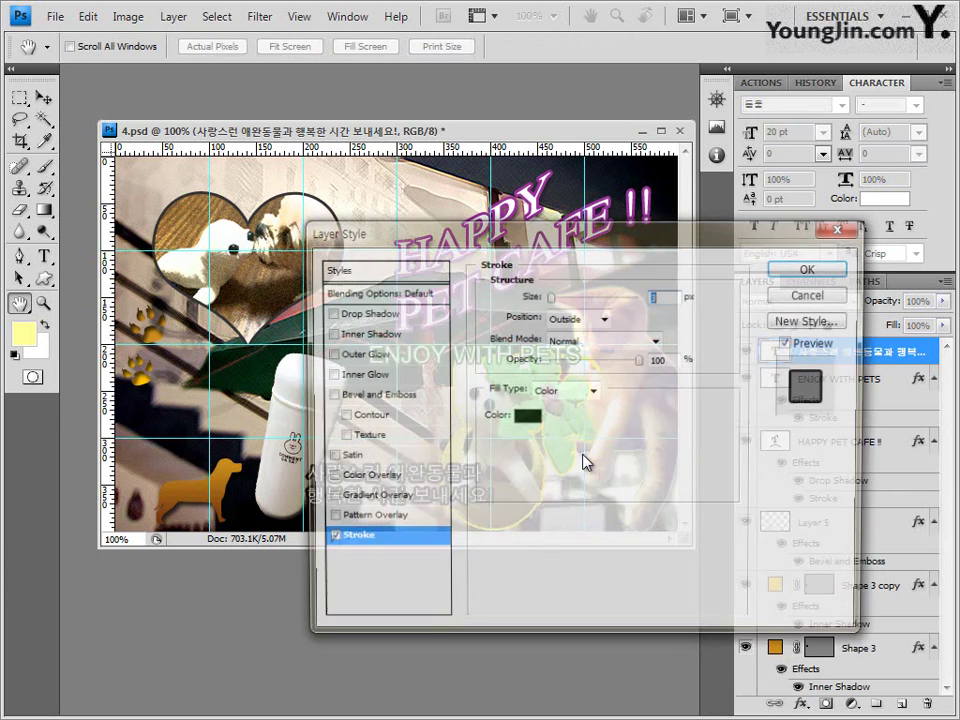
text(2)
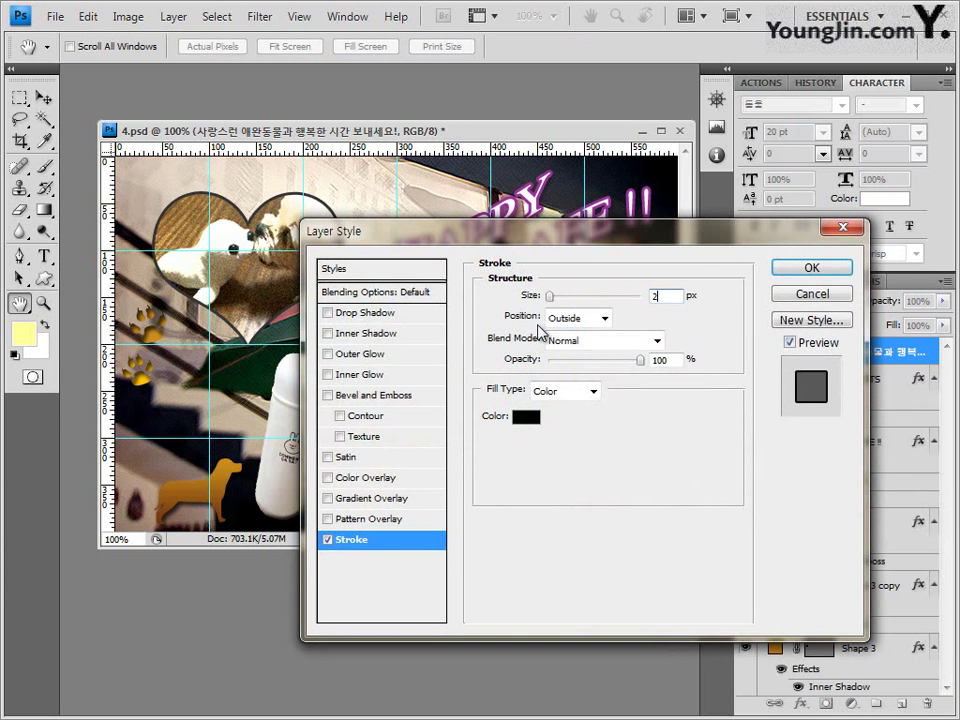
click(527, 418)
click(548, 527)
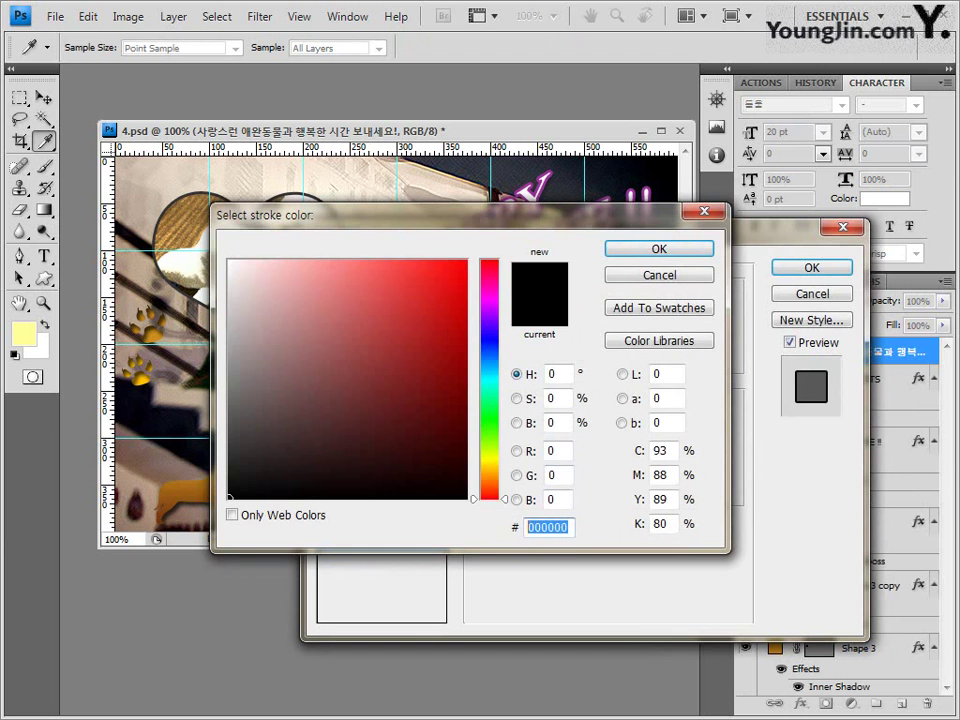
text(ffffff)
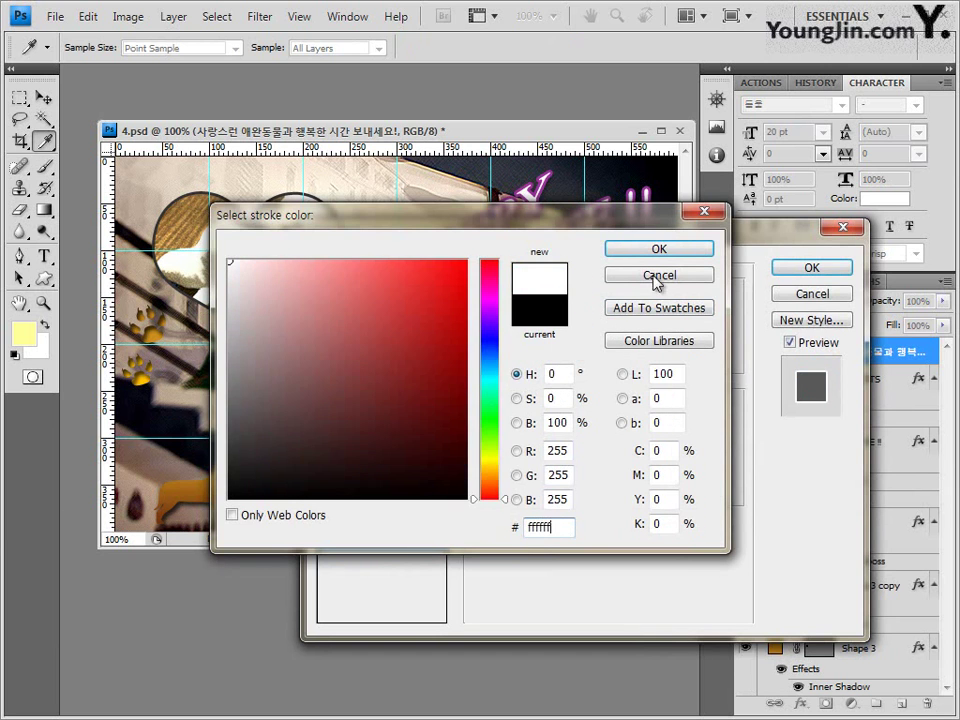
click(669, 250)
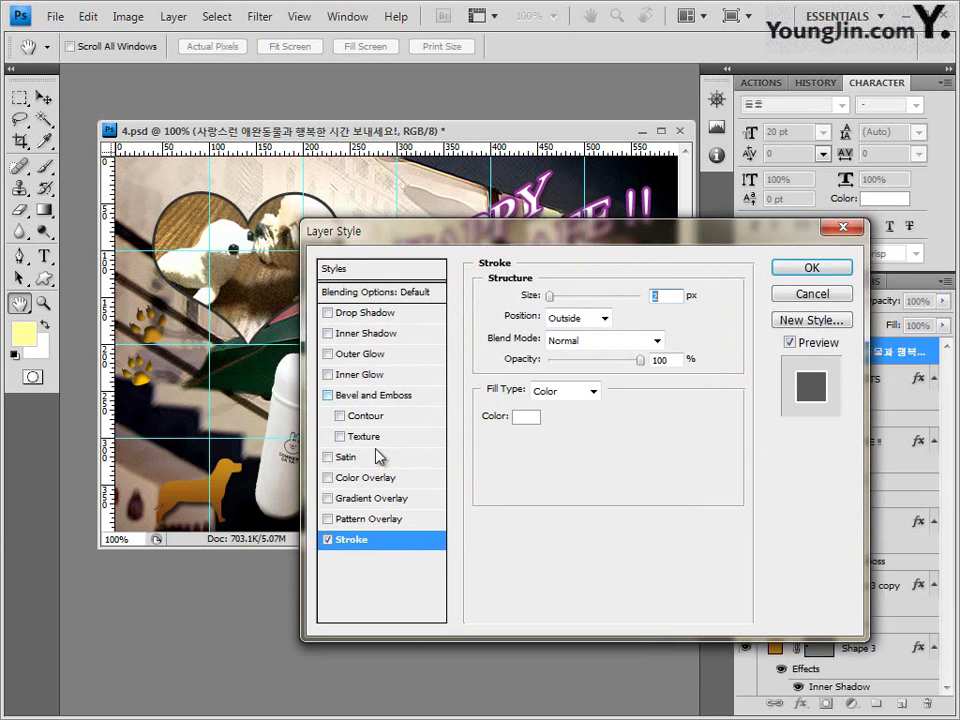
Add a Gradient Overlay to the Korean text layer and set the gradient's starting colour stop to cccc00
click(370, 498)
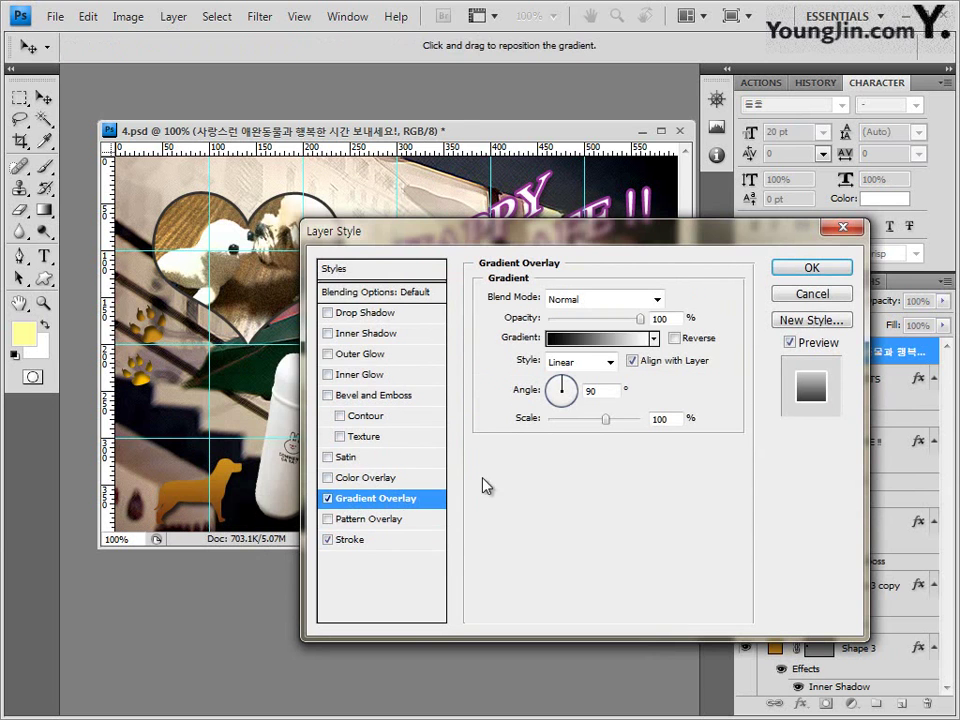
click(606, 338)
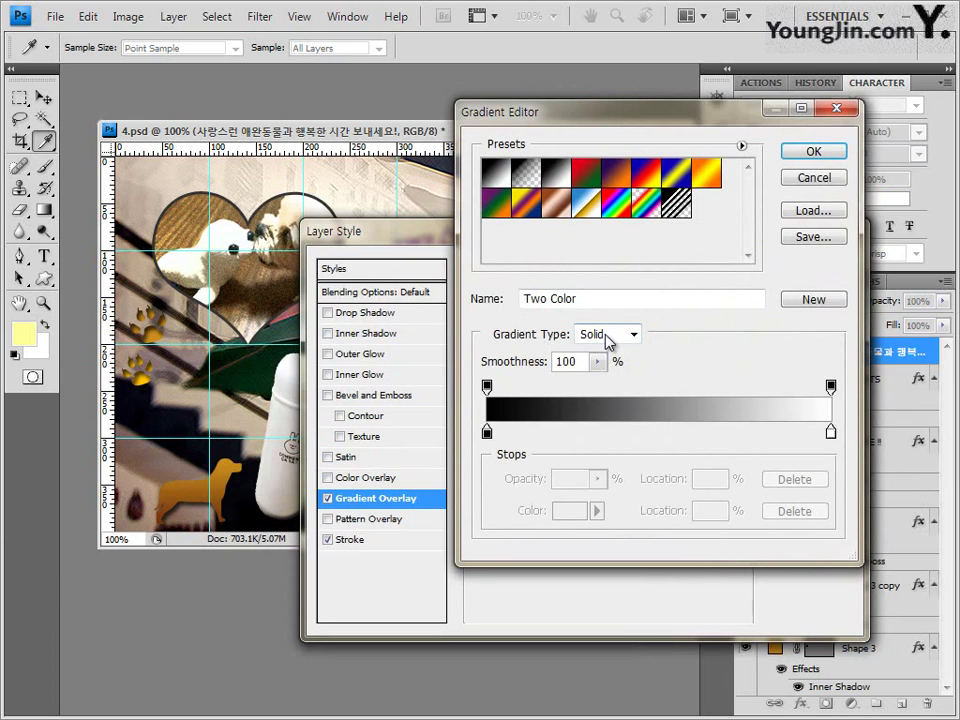
click(487, 432)
double_click(487, 432)
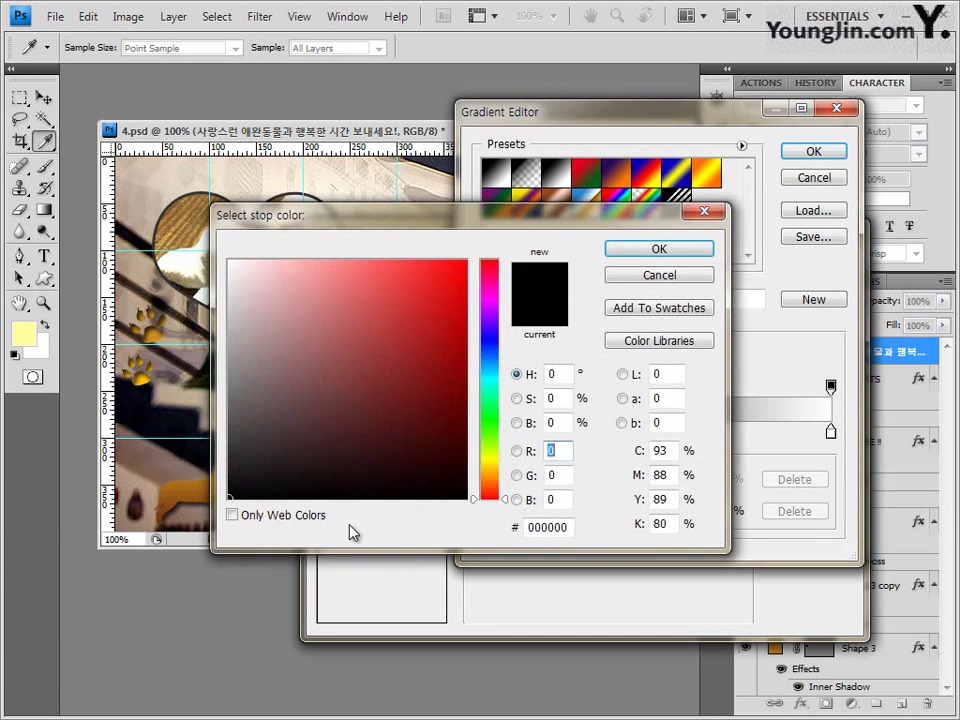
click(569, 528)
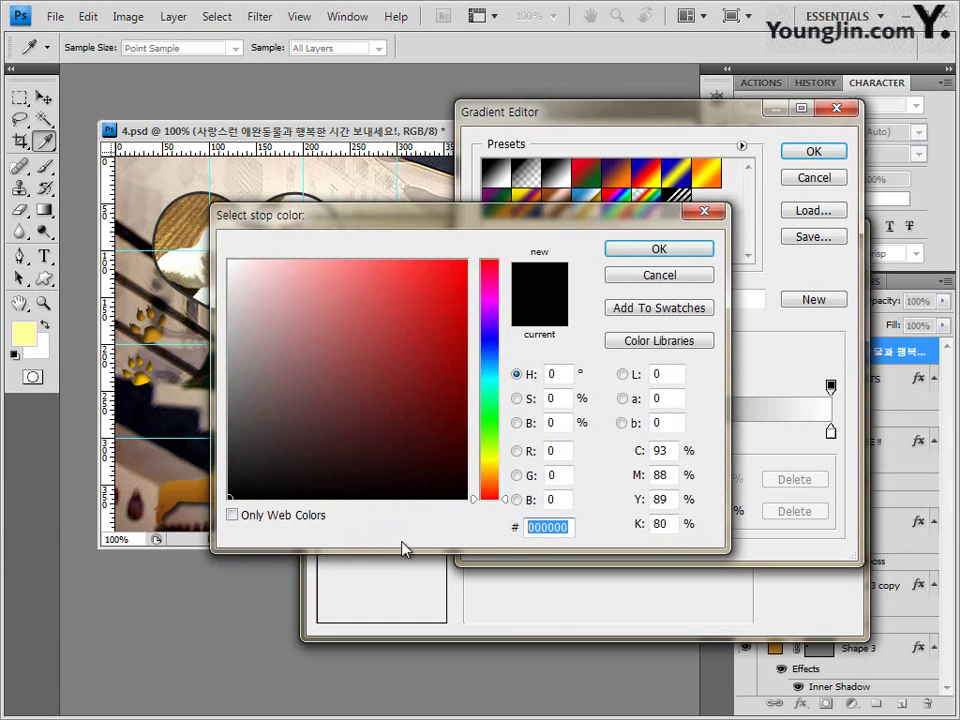
text(cccc00)
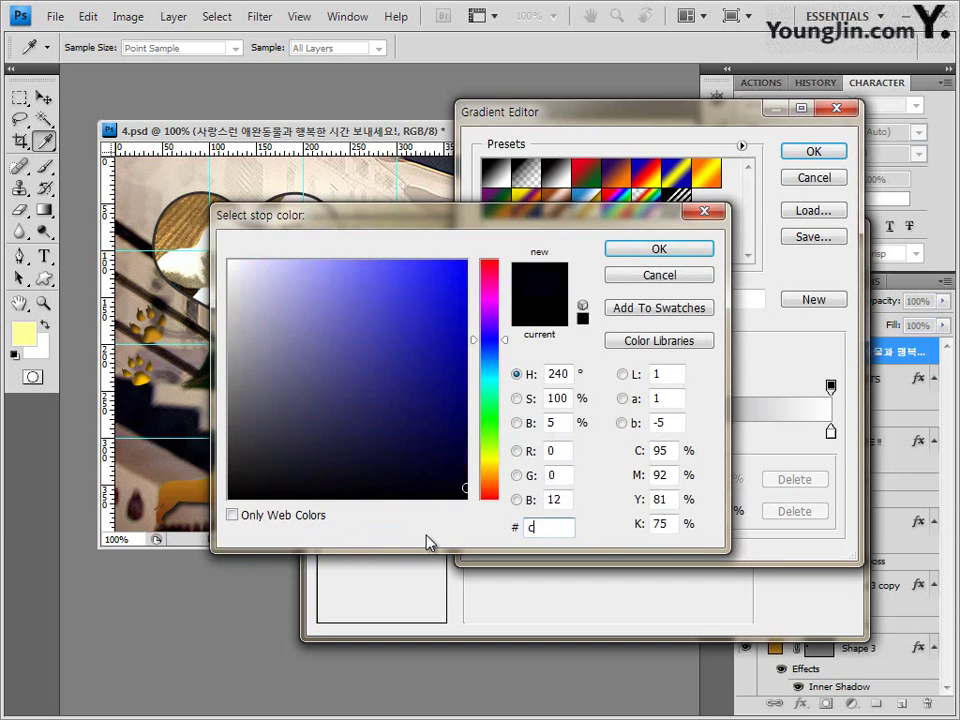
click(677, 247)
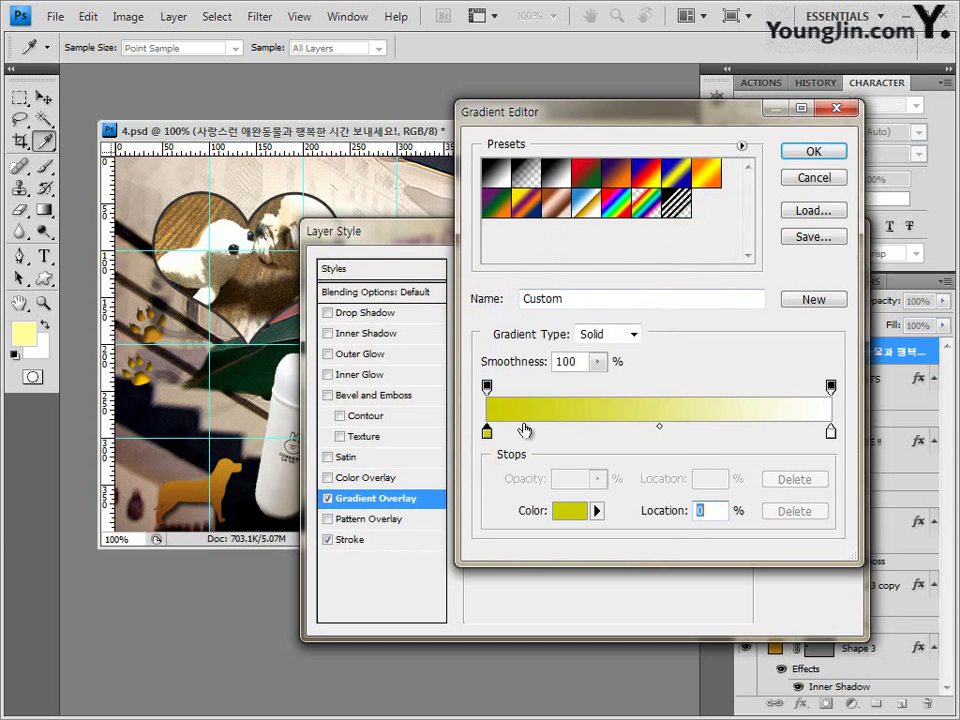
Add a middle colour stop to the gradient at location 50% with colour cc3366
click(660, 430)
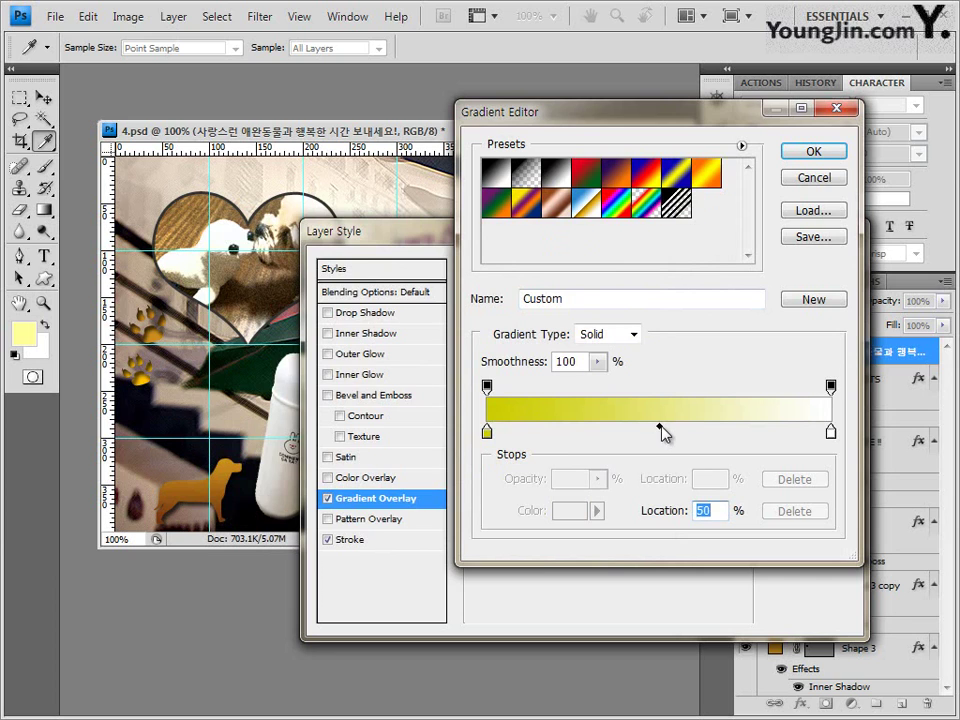
click(660, 432)
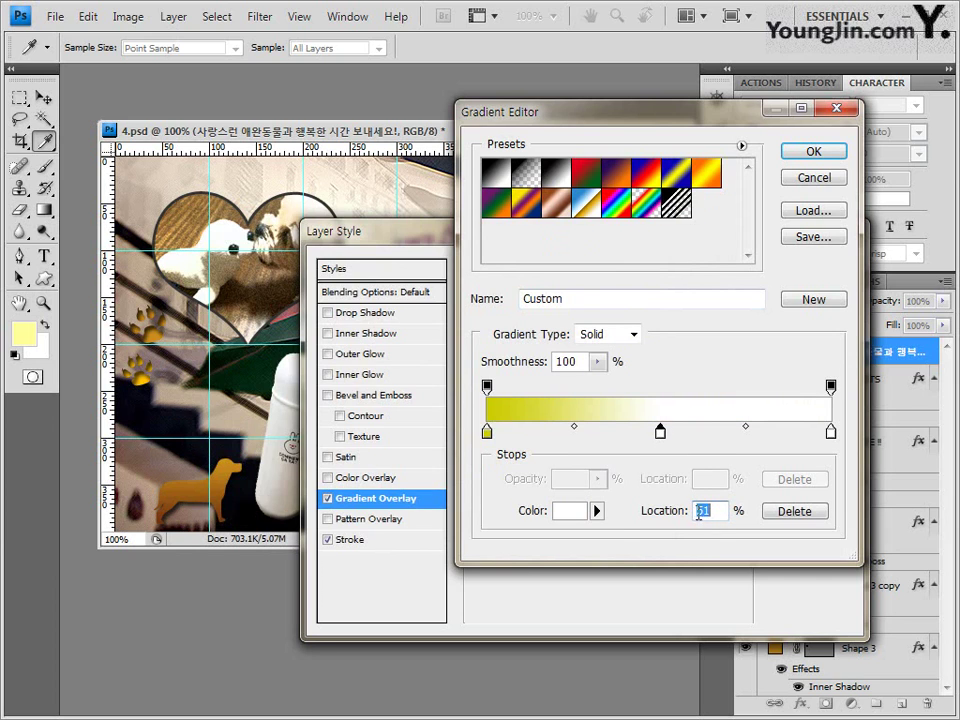
text(50)
key(Return)
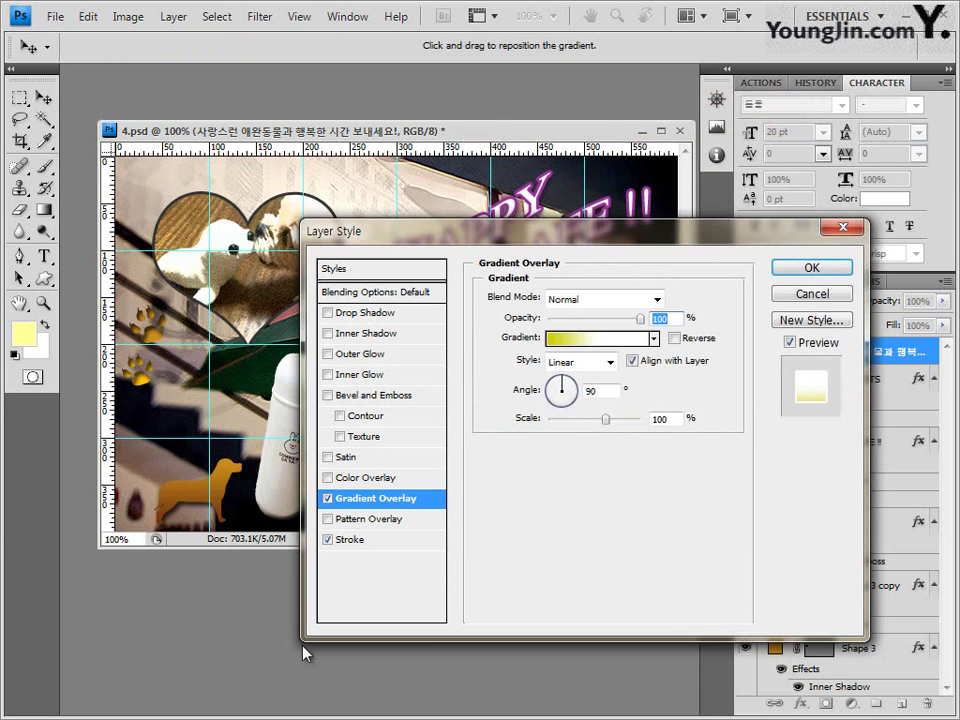
click(600, 338)
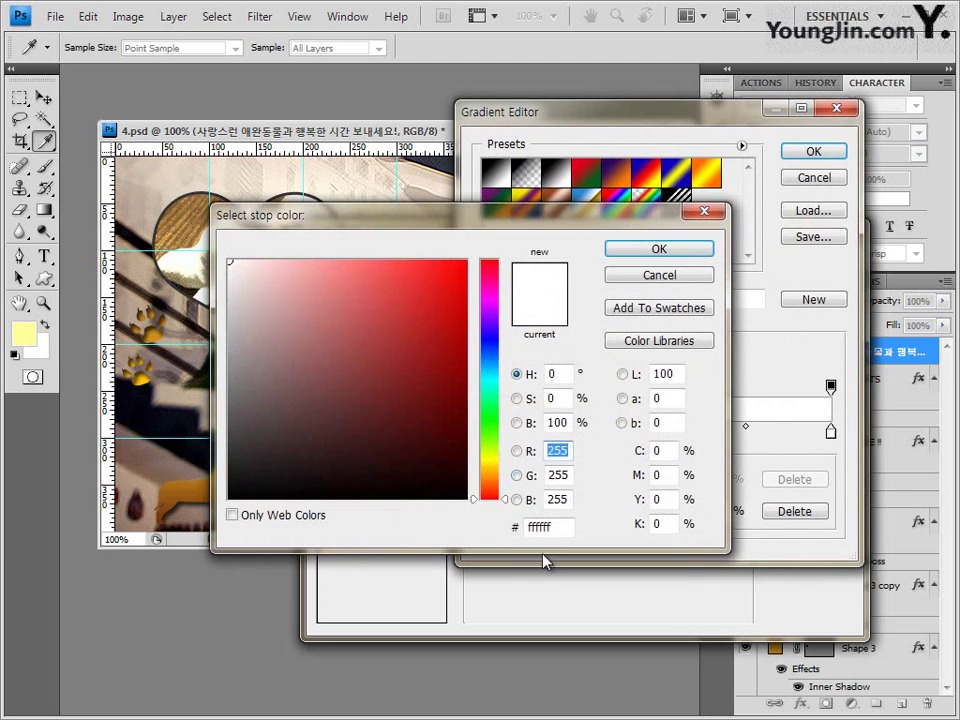
click(540, 527)
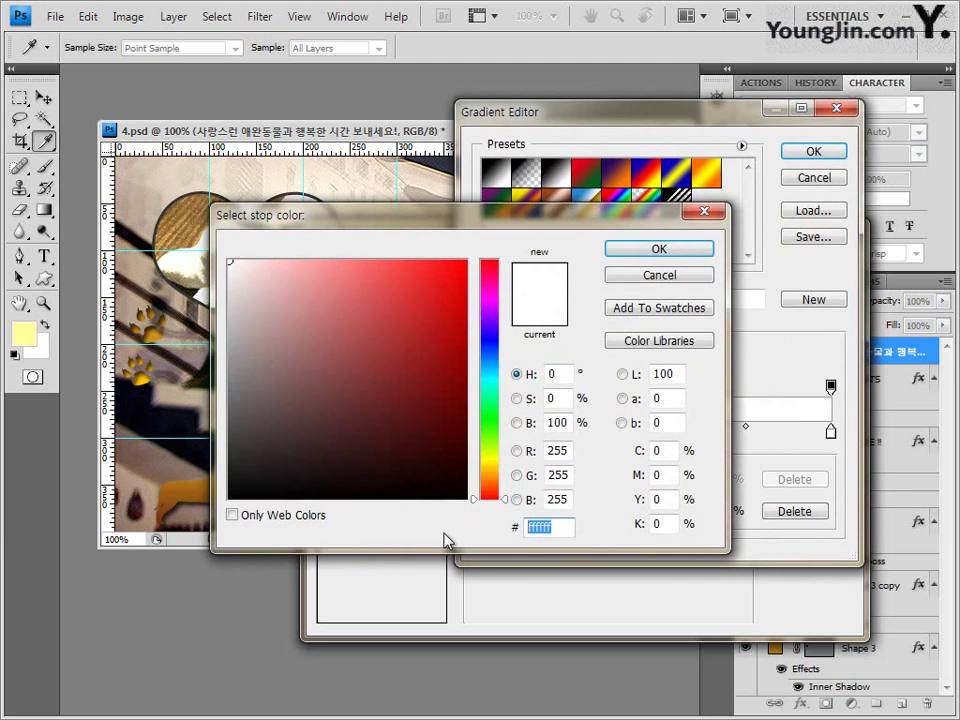
text(cc3366)
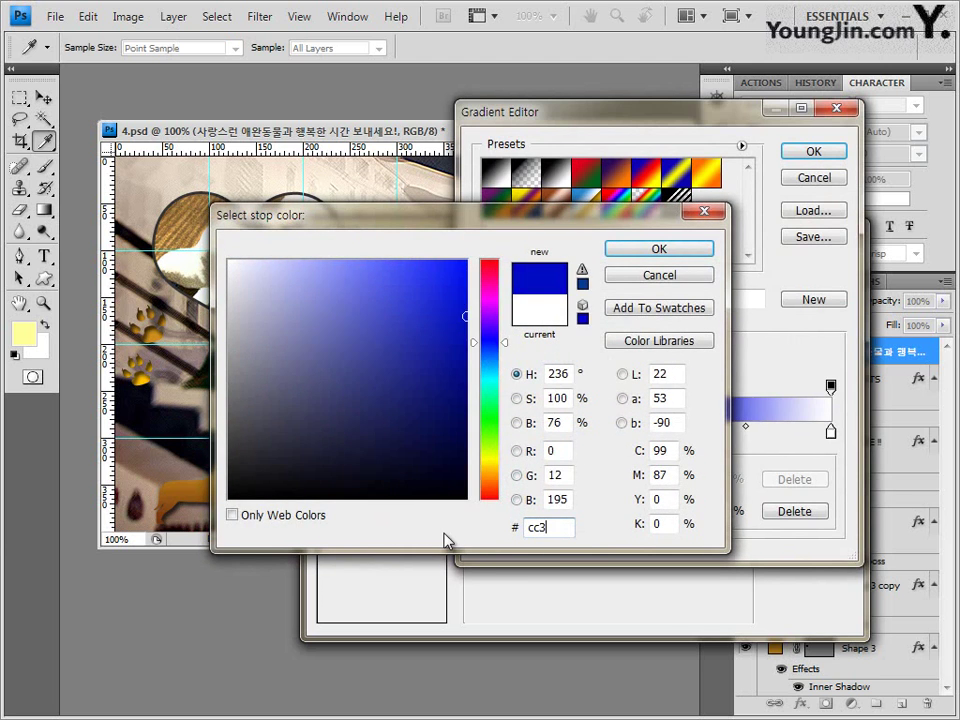
click(660, 249)
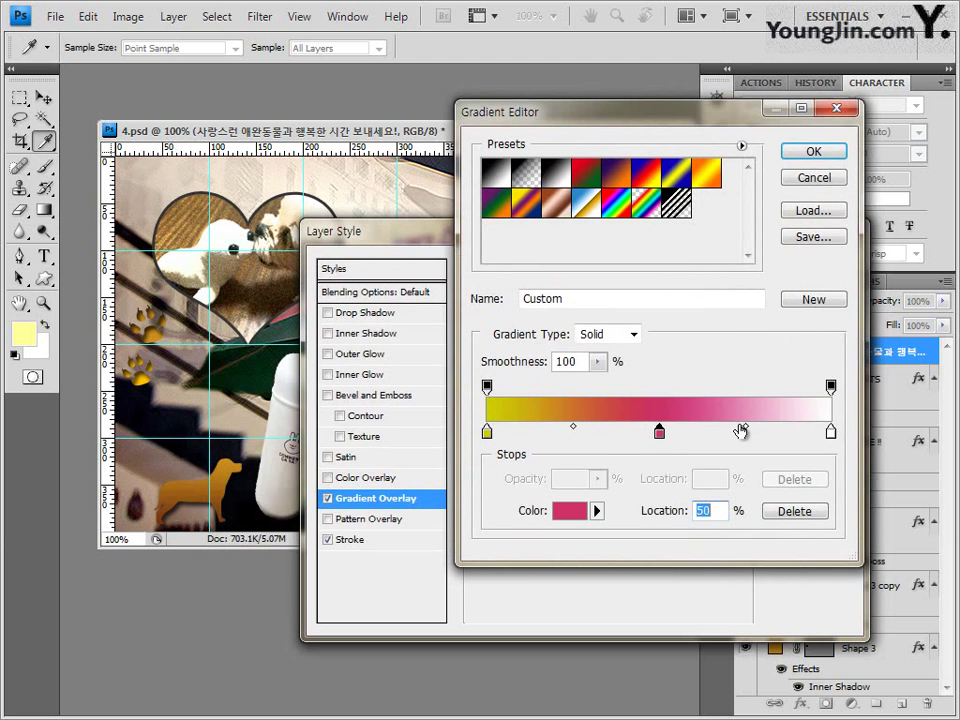
Set the gradient's end colour stop to 333399 and apply the layer style to the Korean text
click(831, 434)
click(569, 510)
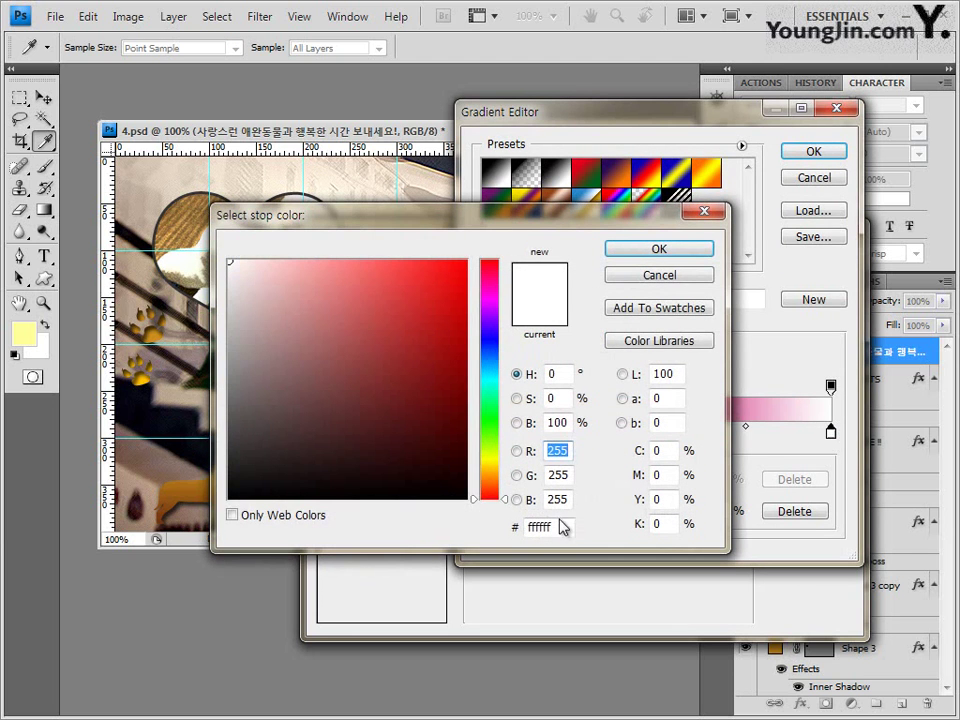
text(333399)
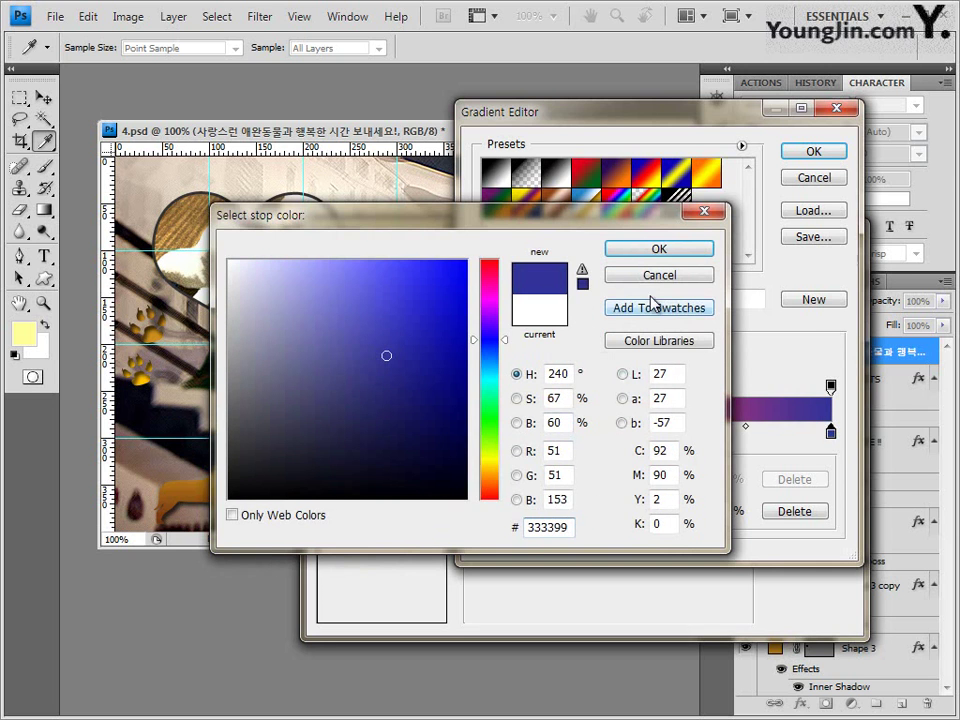
click(671, 252)
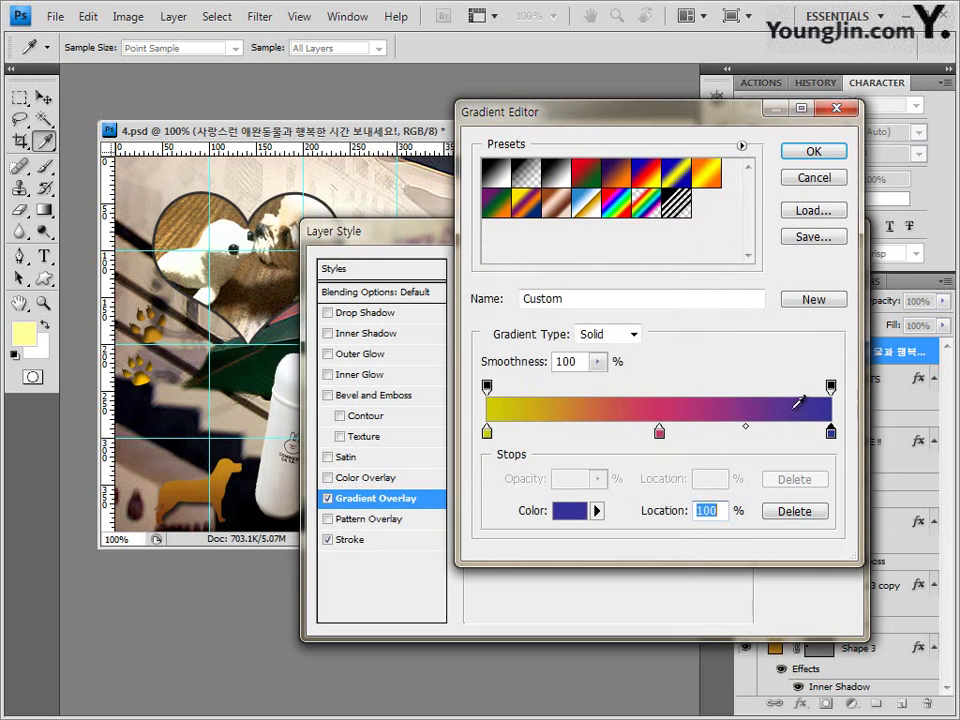
click(833, 157)
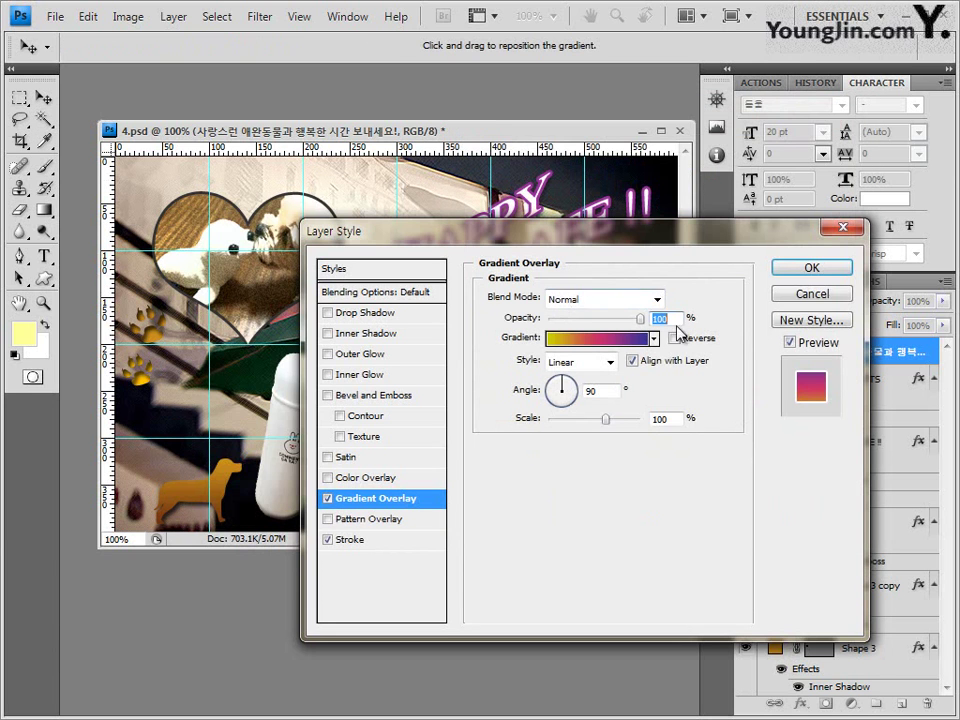
click(812, 268)
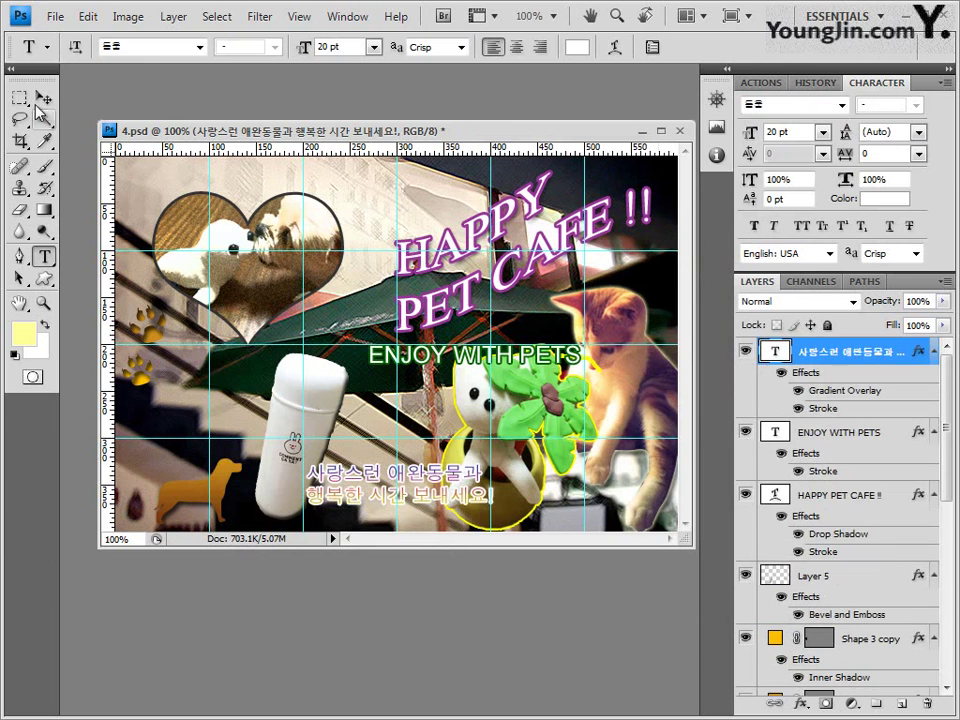
Try moving the Korean text slightly down and toward the bottle with the Move tool
click(43, 97)
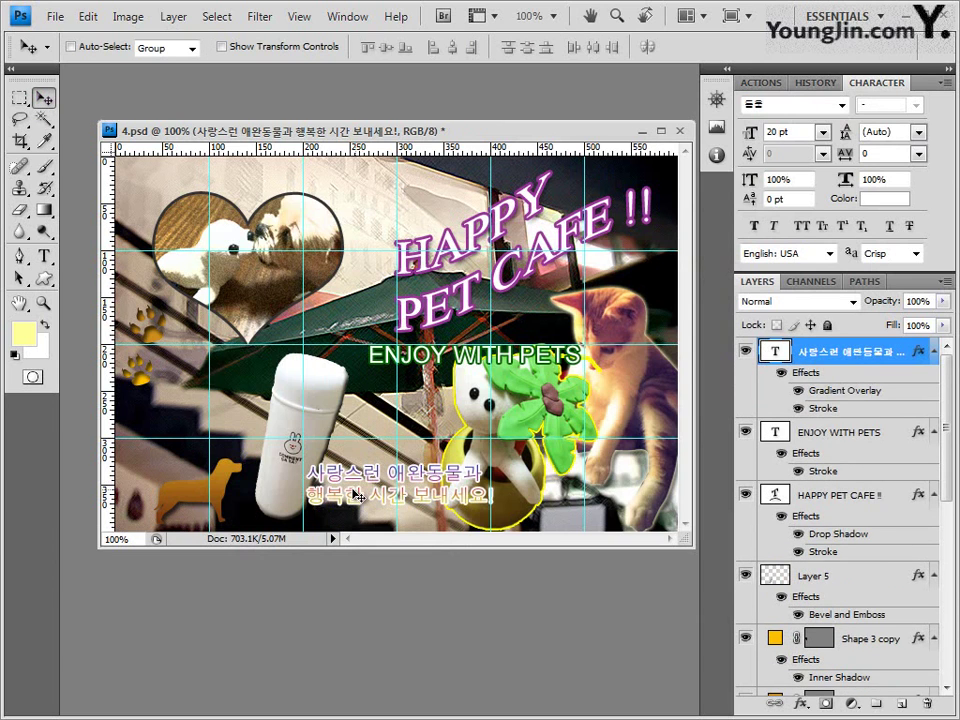
mouse_move(354, 494)
mouse_down()
mouse_move(348, 487)
mouse_move(359, 489)
mouse_move(351, 499)
mouse_up()
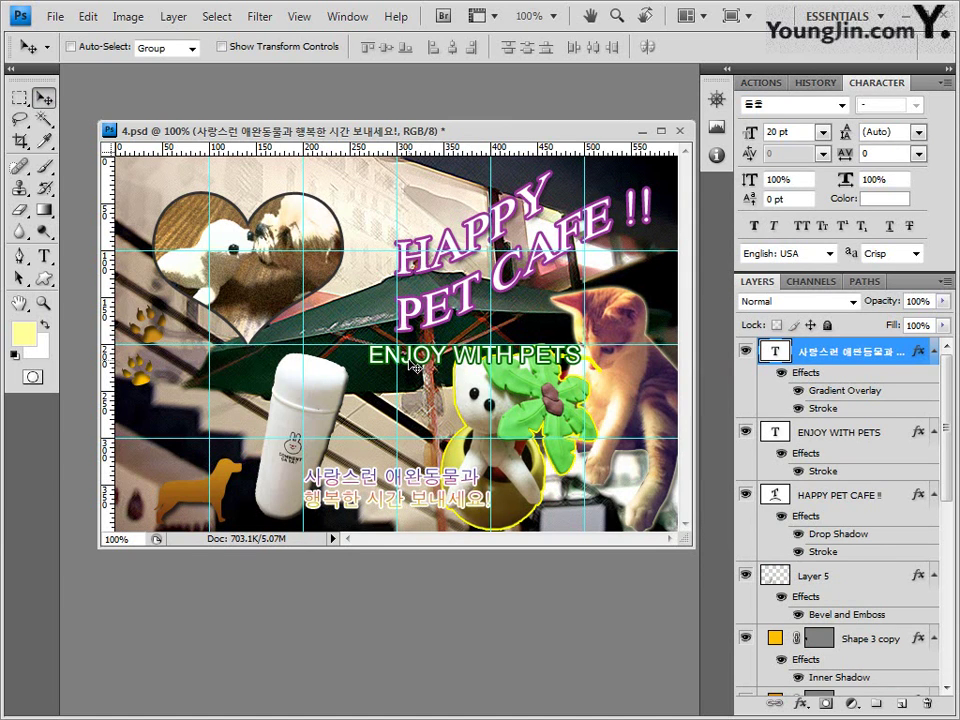
key(Right)
key(Right)
key(Down)
key(Down)
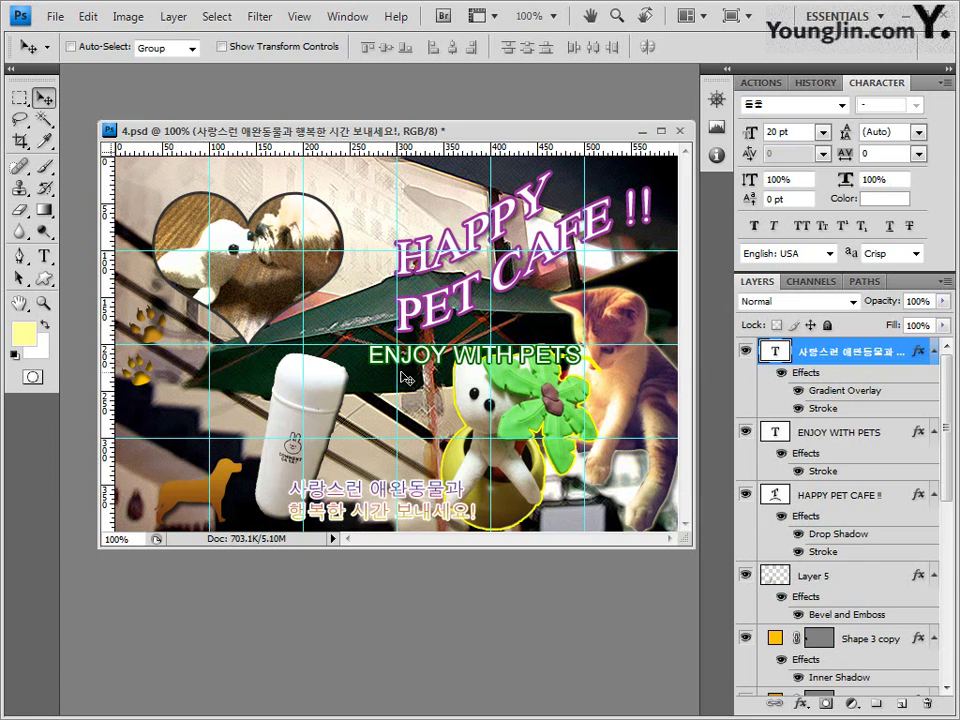
Move the "ENJOY WITH PETS" text about 55 px left and slightly down, and save 4.psd
click(857, 433)
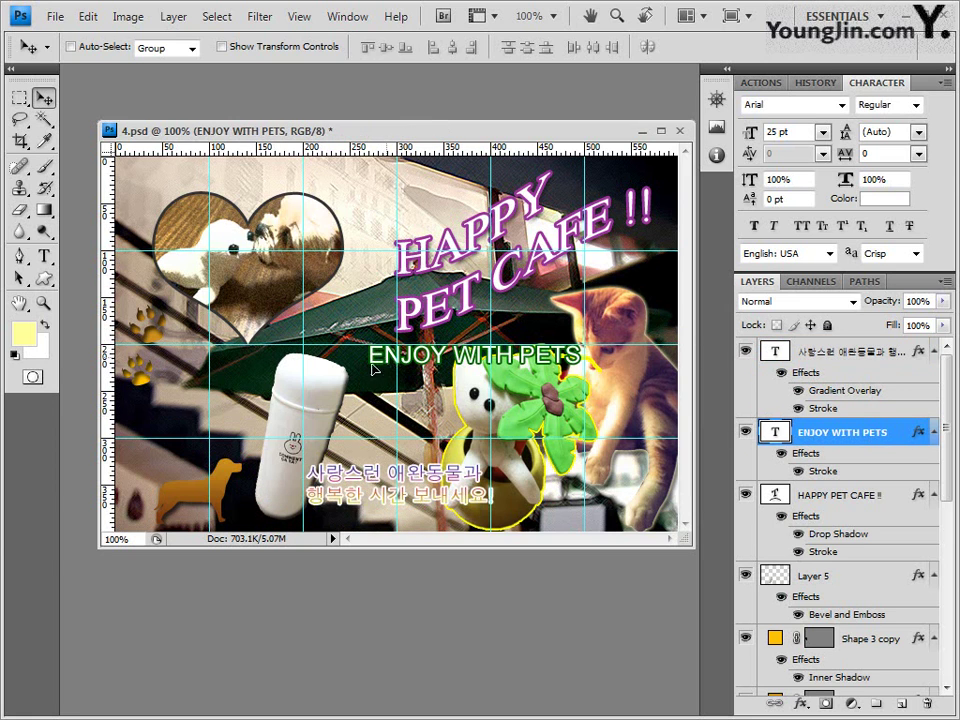
drag(372, 368, 333, 367)
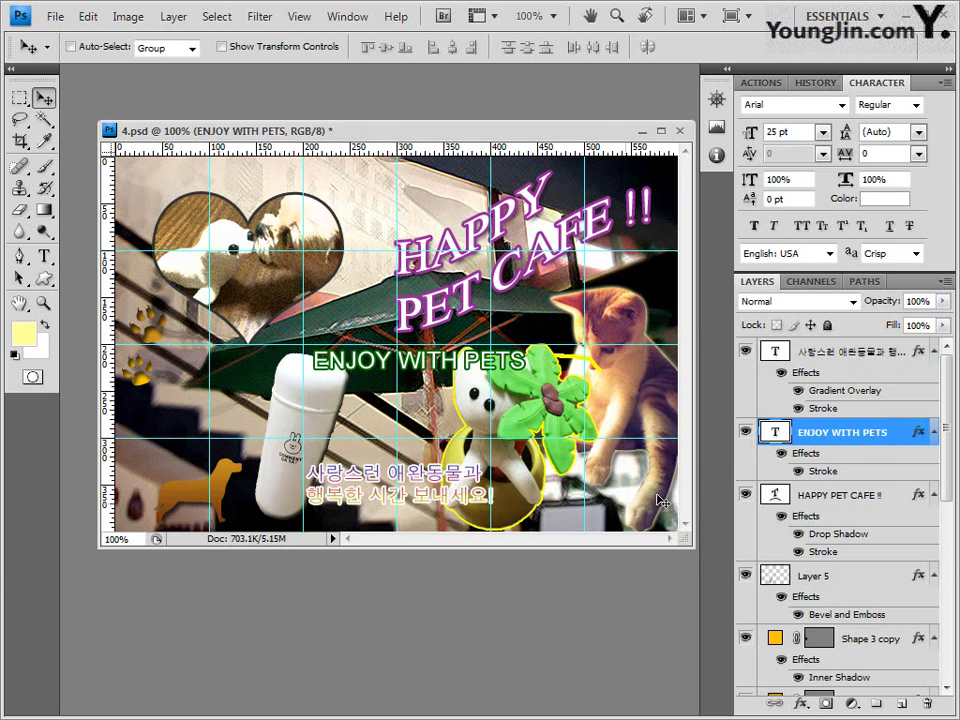
click(64, 20)
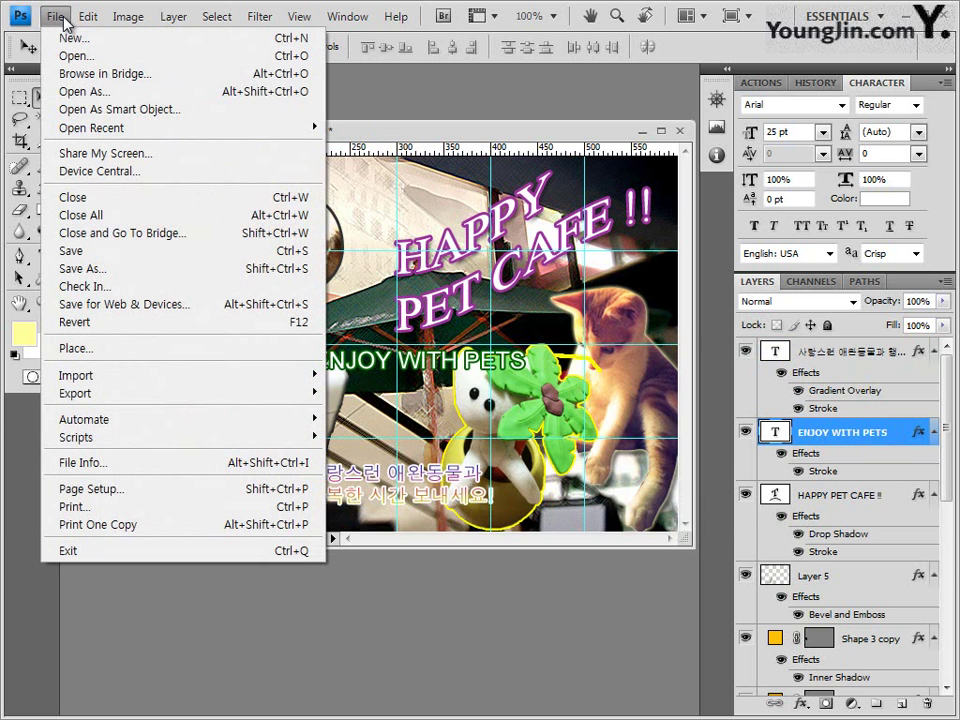
click(97, 254)
click(697, 222)
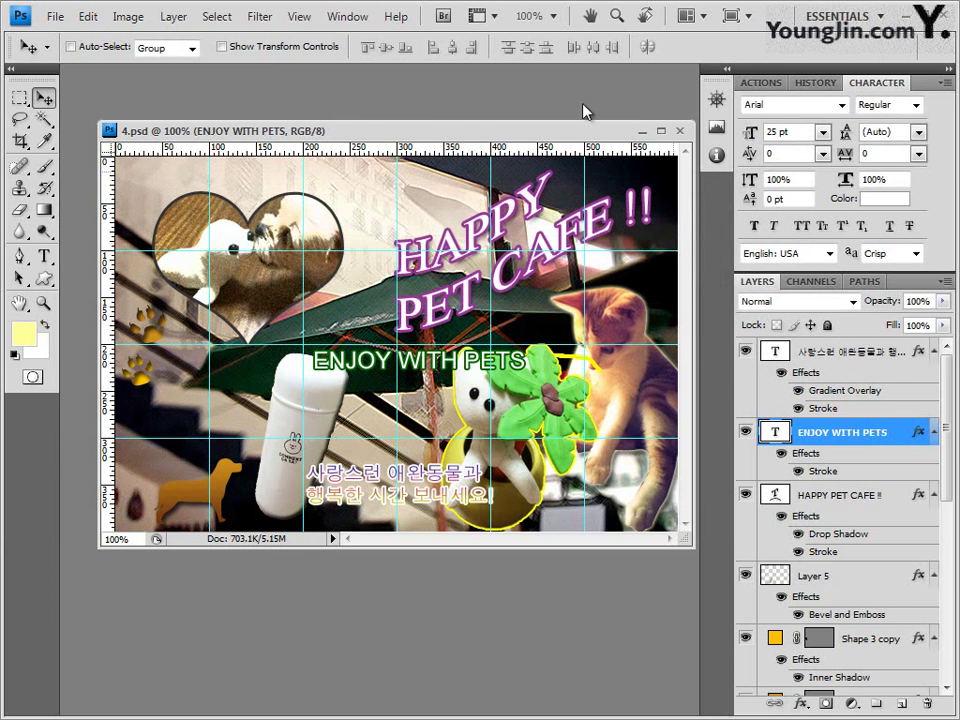
Clear all guides and prepare a Save As in JPEG format, reusing the existing file name that ends in -3
click(300, 17)
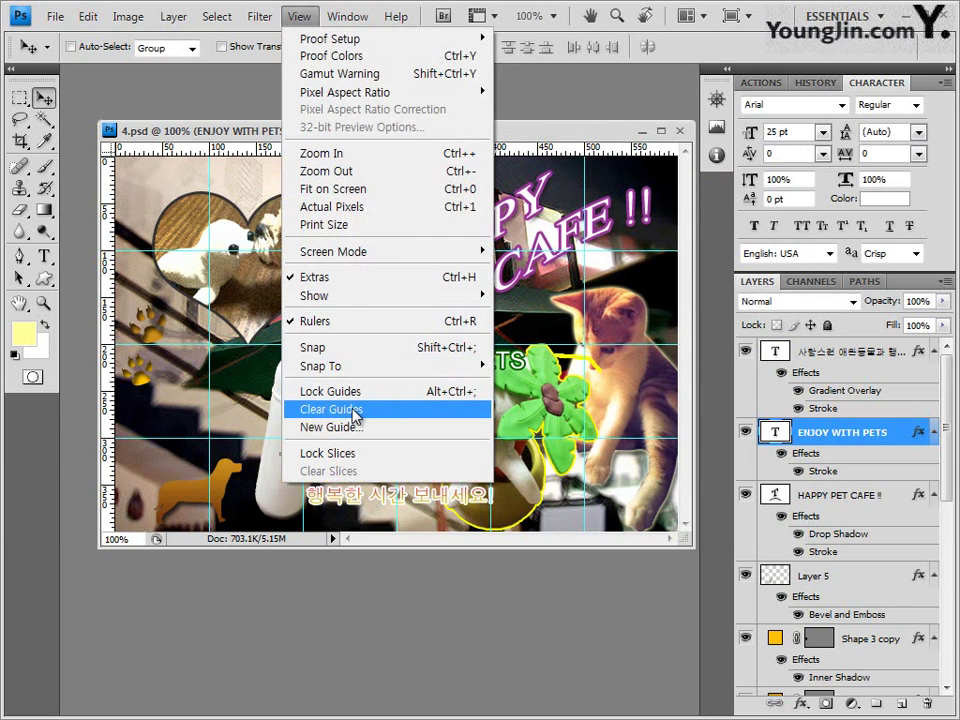
click(353, 410)
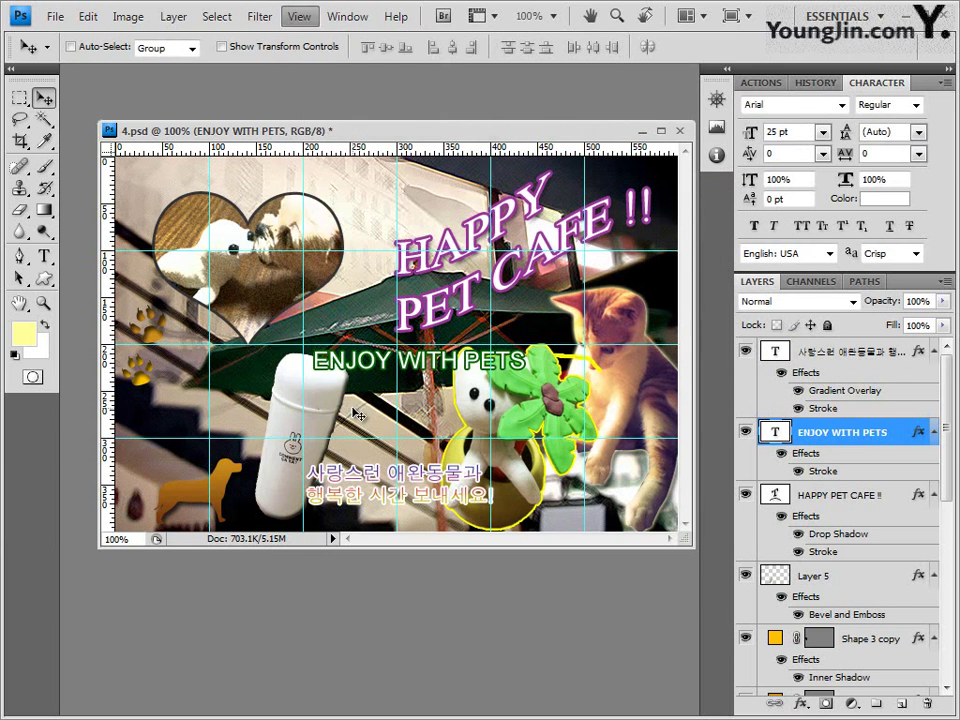
click(58, 17)
click(66, 266)
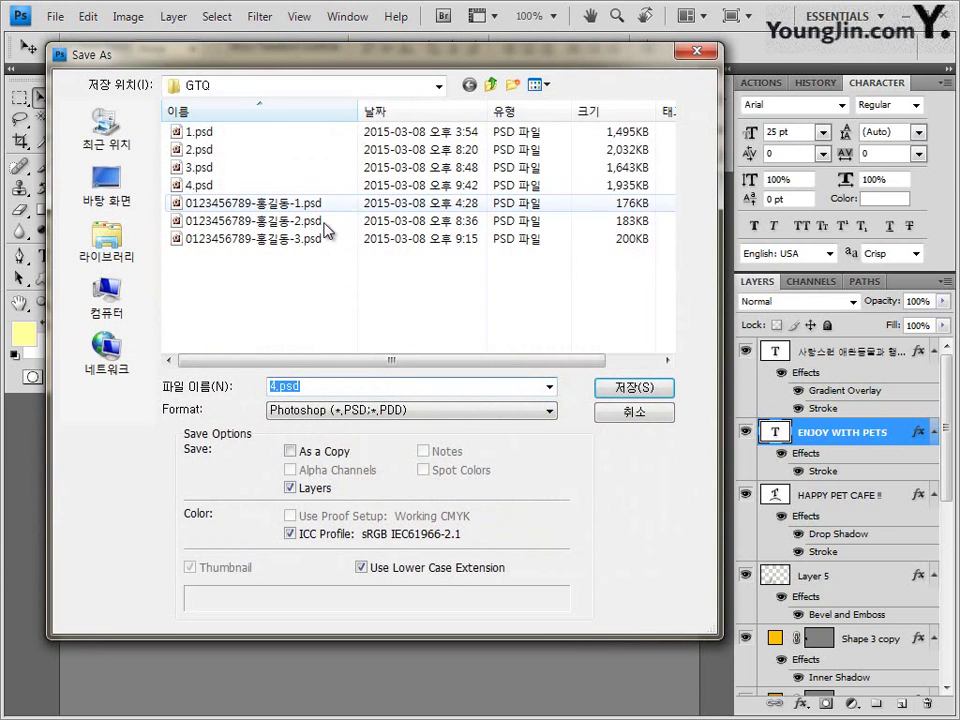
click(318, 242)
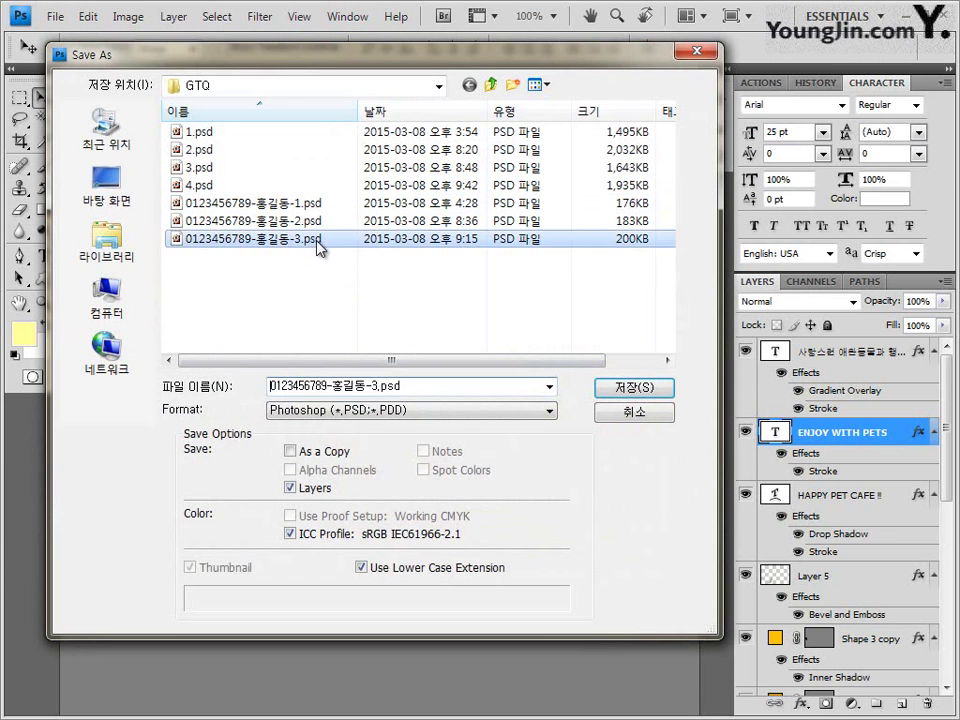
click(400, 410)
click(400, 517)
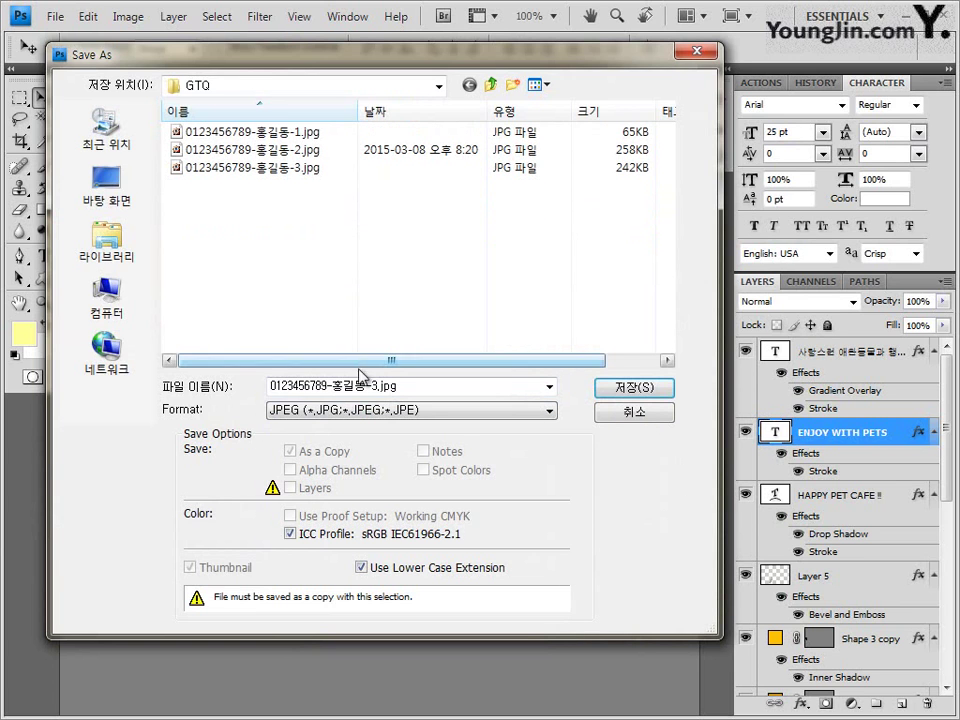
Change the file name's ending to -4.jpg and save the JPEG copy in the GTQ folder at quality 8 (High)
double_click(375, 385)
click(375, 388)
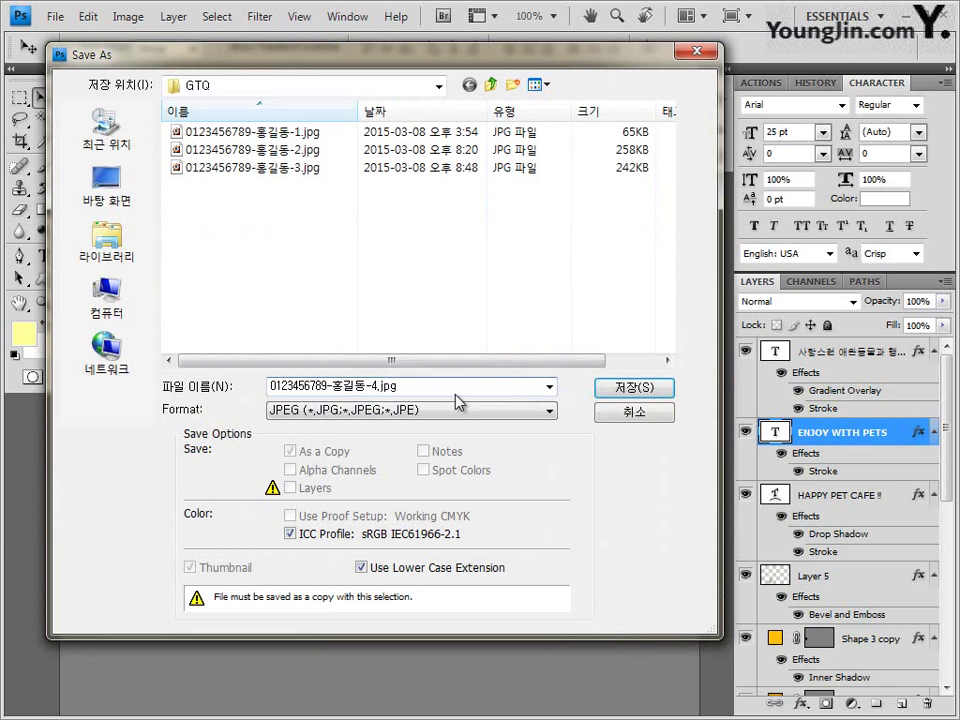
text(4)
click(640, 390)
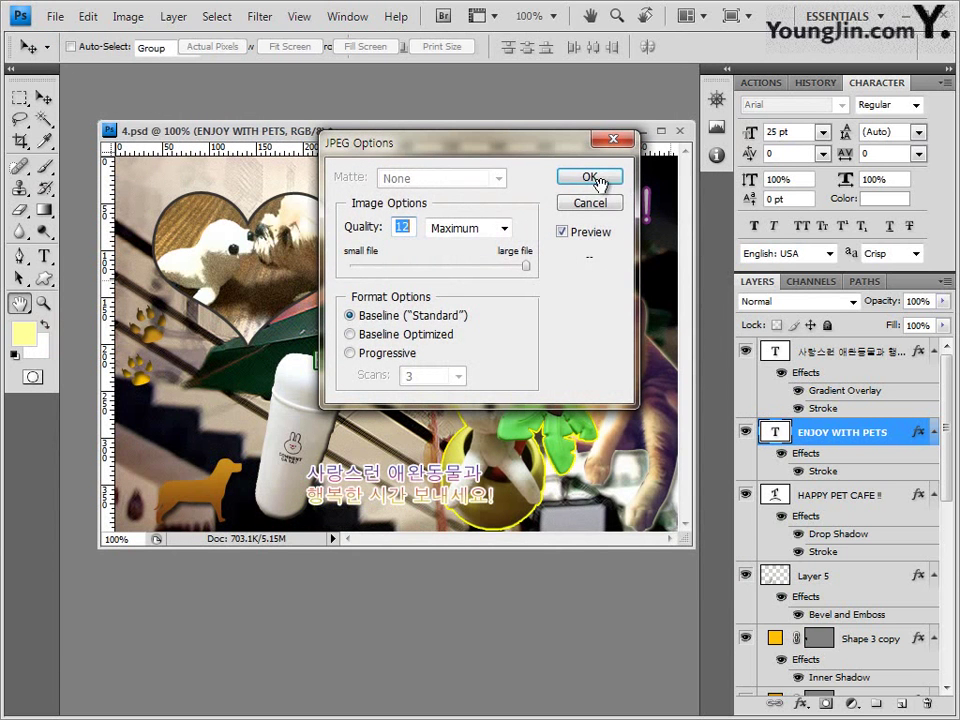
click(467, 268)
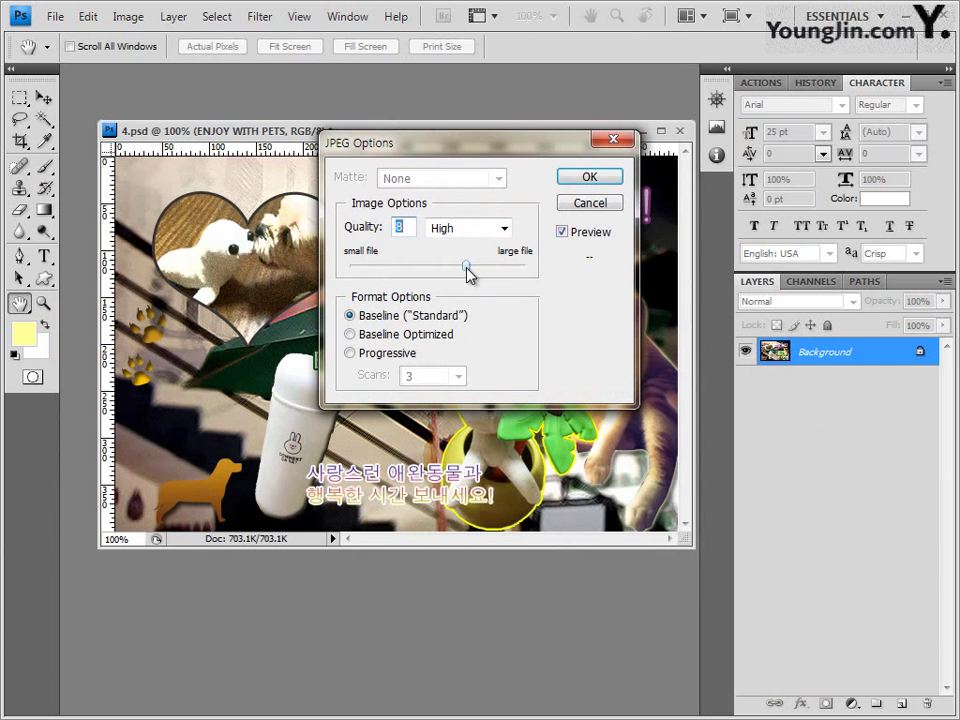
click(589, 177)
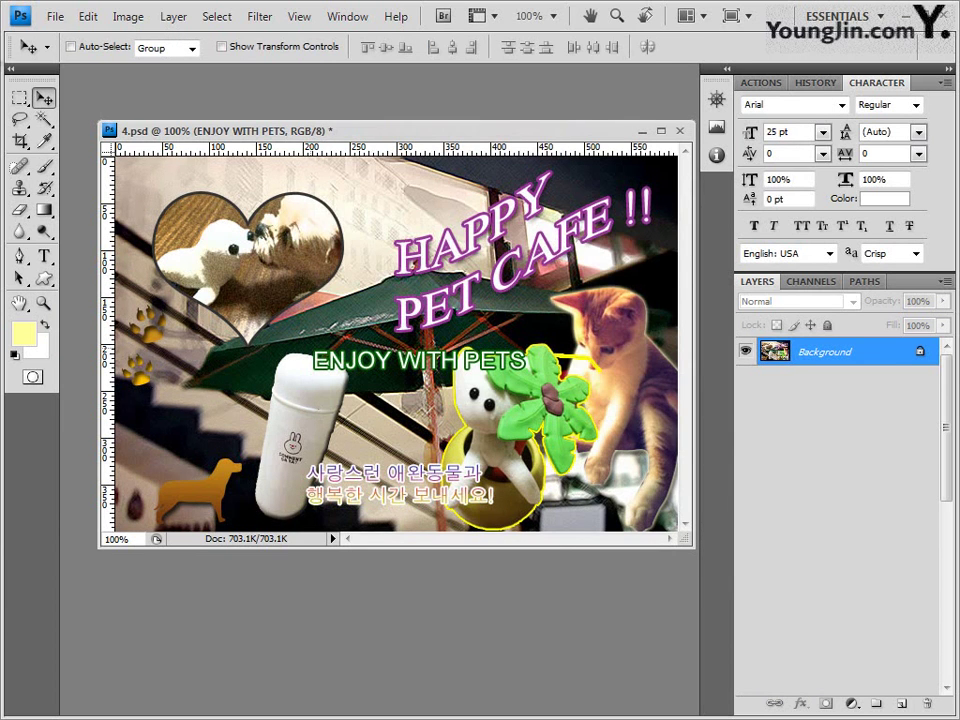
Resize the whole 4.psd image to 60 pixels wide and 40 pixels high, keeping the proportions constrained
click(127, 16)
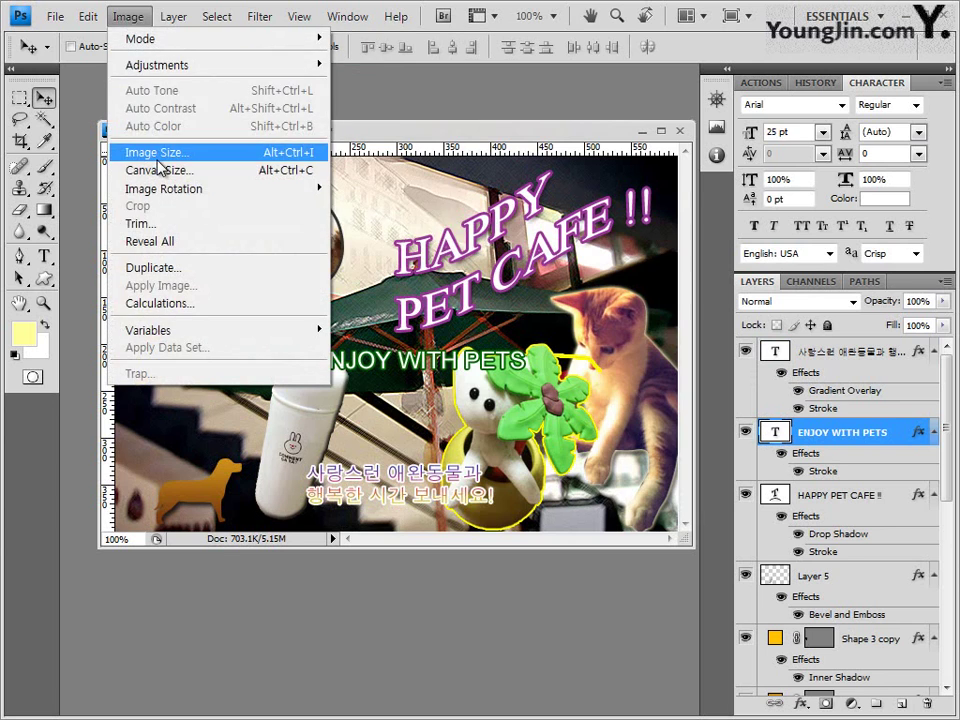
click(157, 156)
click(434, 262)
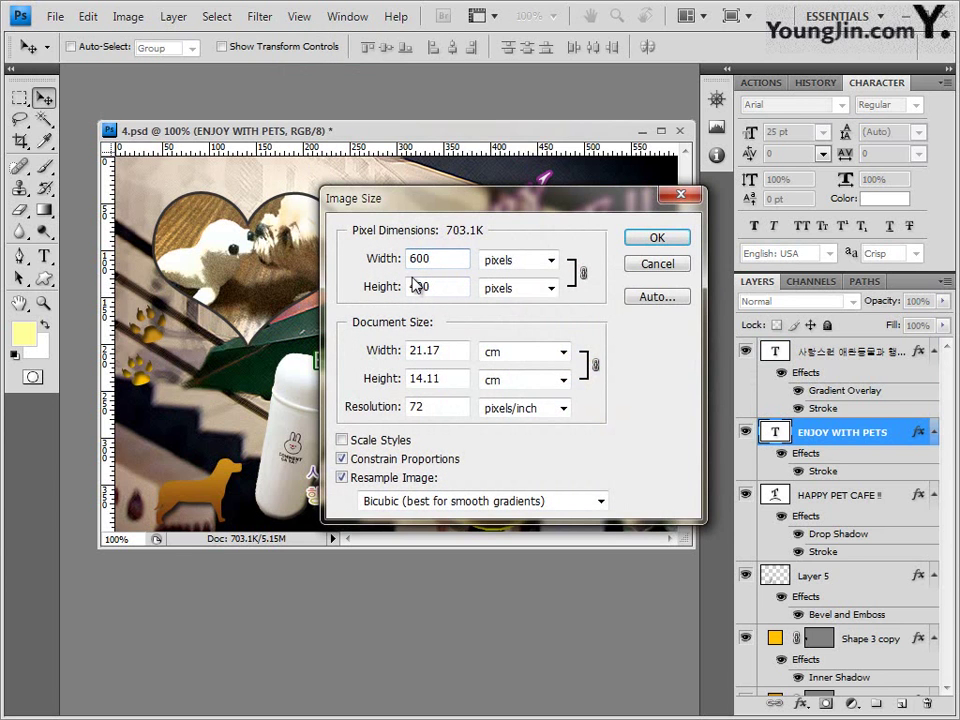
key(BackSpace)
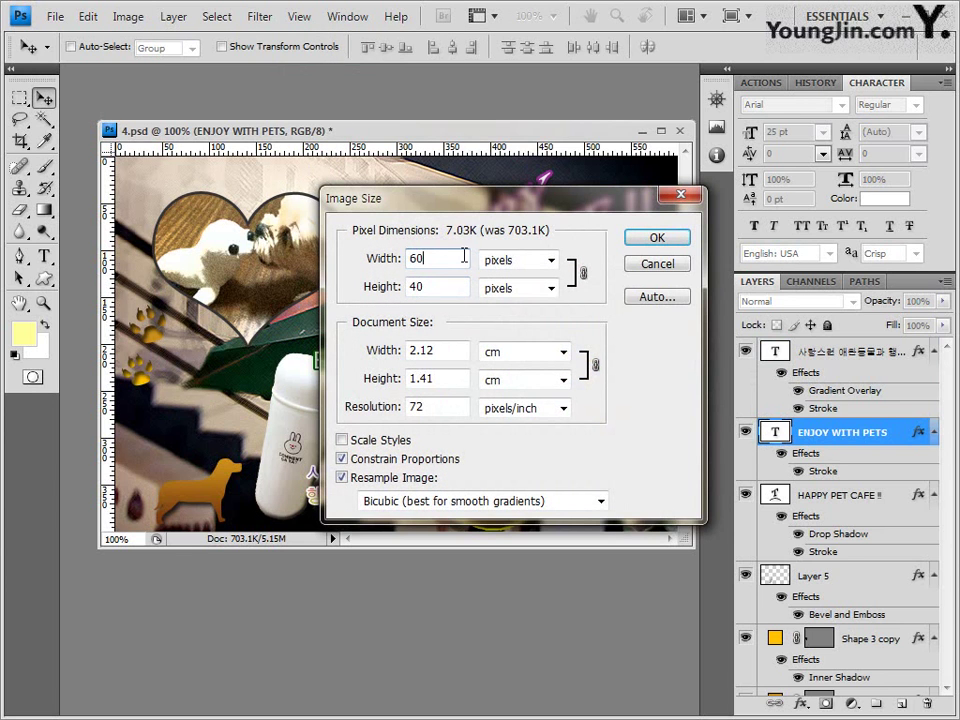
click(671, 238)
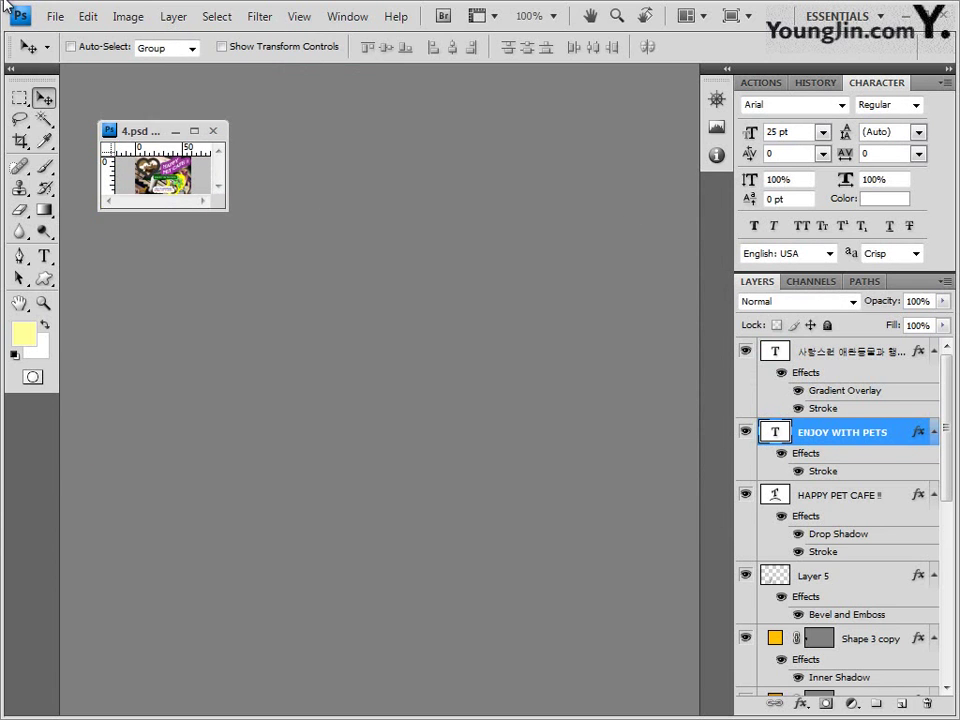
Prepare a Save As in Photoshop PSD format in the GTQ folder, reusing the existing file name that ends in -3
click(55, 17)
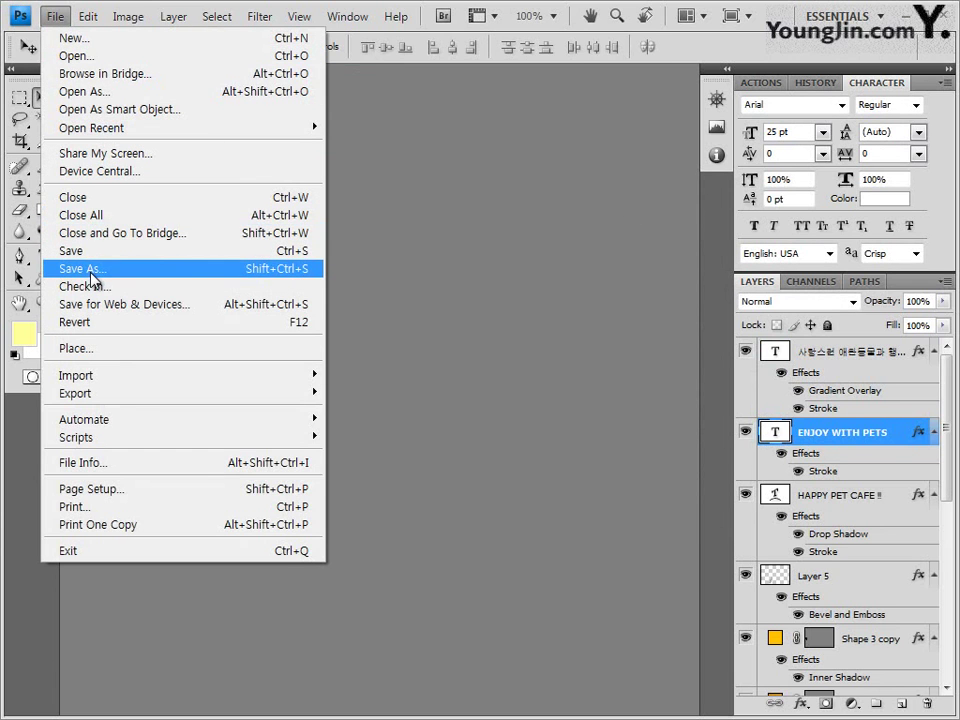
click(88, 270)
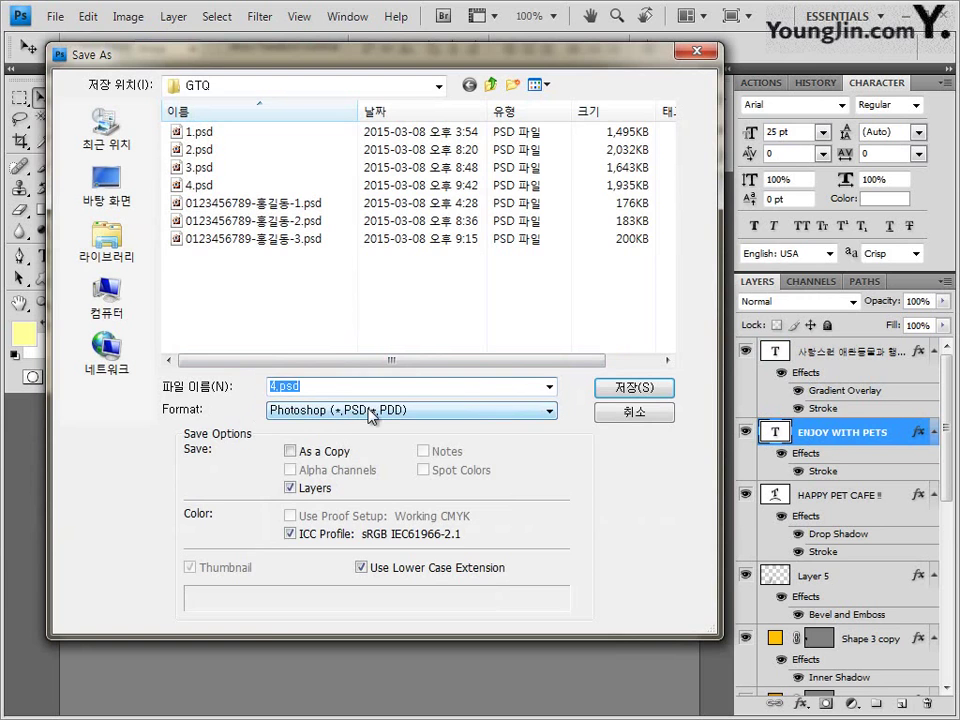
click(370, 412)
click(368, 413)
click(304, 243)
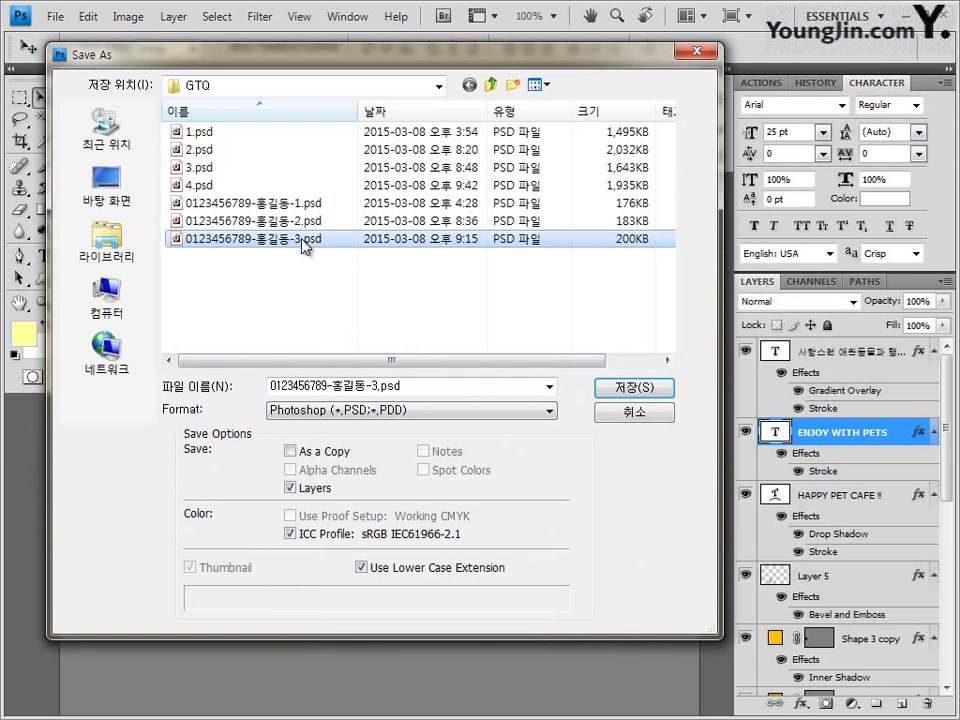
Change the file name's ending to -4.psd, save the reduced PSD with its layers, and close the document
click(373, 386)
click(373, 386)
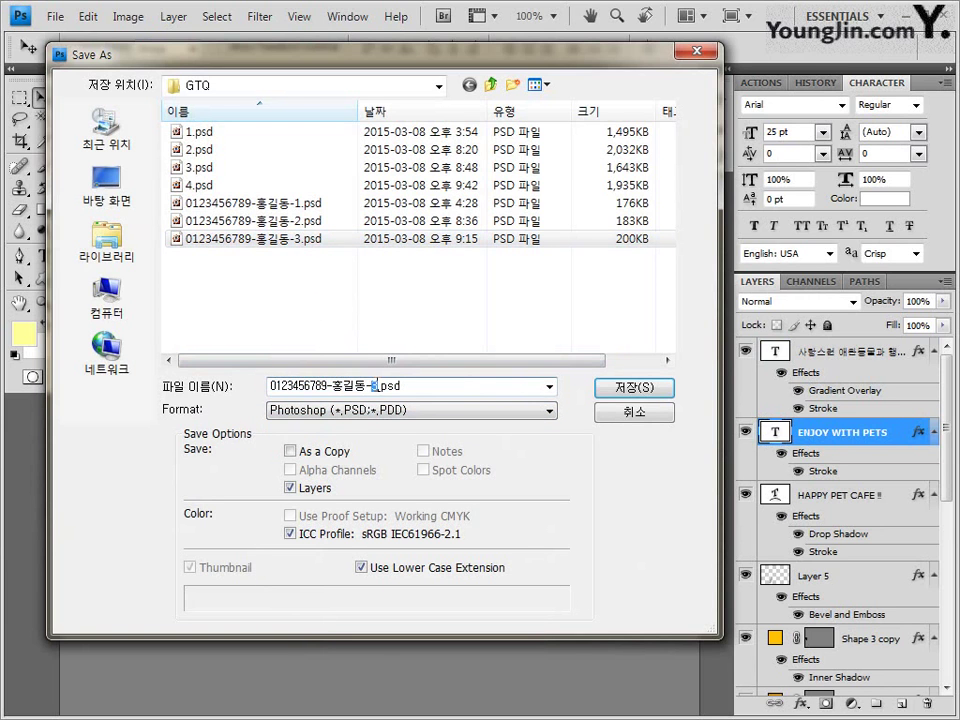
key(BackSpace)
text(4)
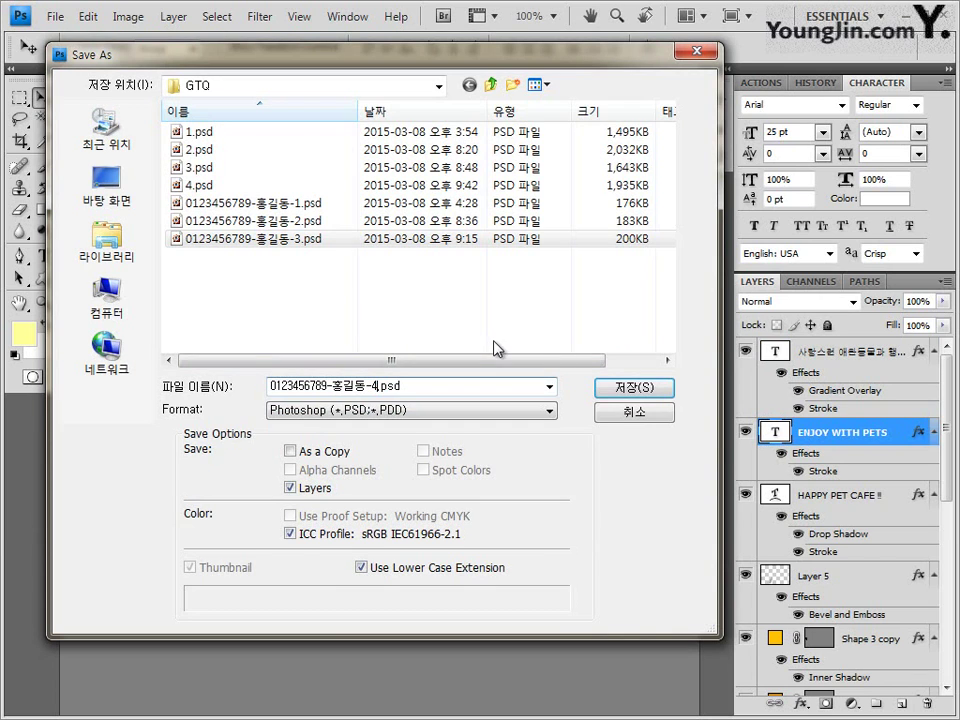
click(656, 388)
click(715, 224)
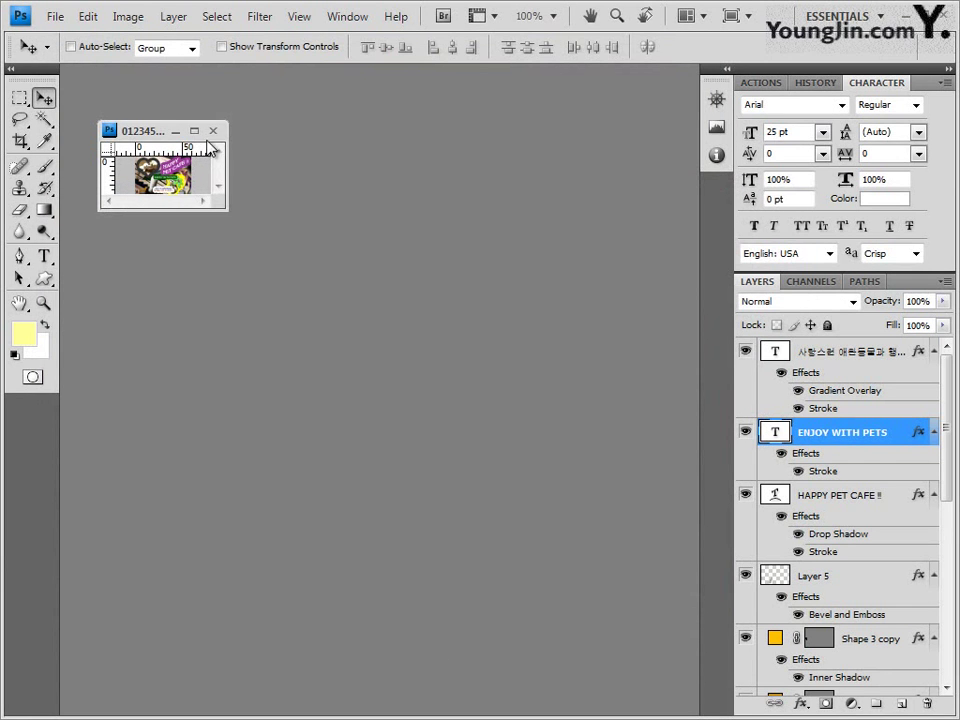
key(ctrl+w)
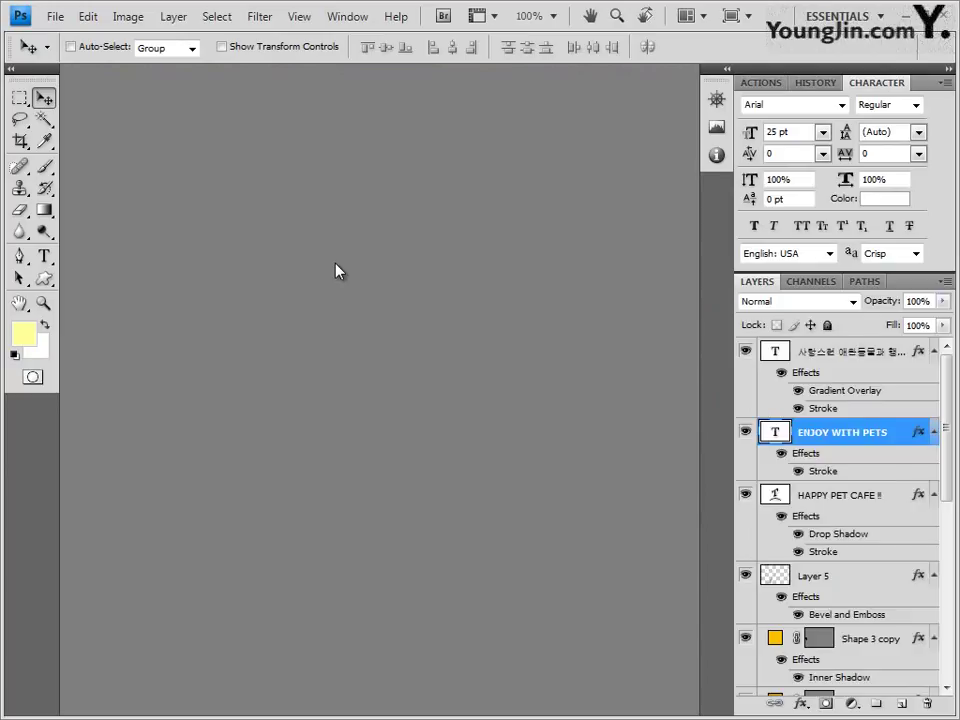